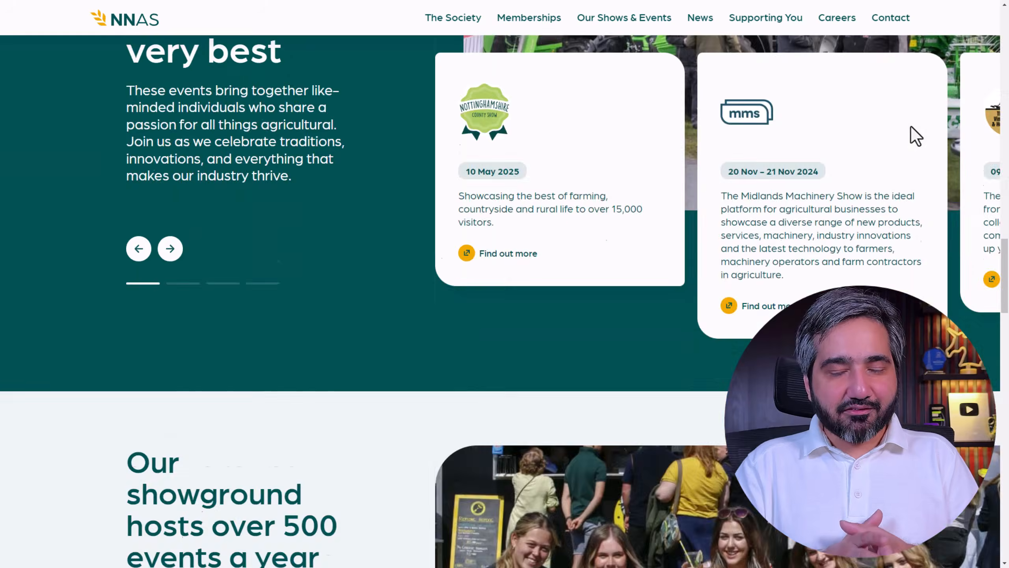
scroll(911, 132, "down", 10)
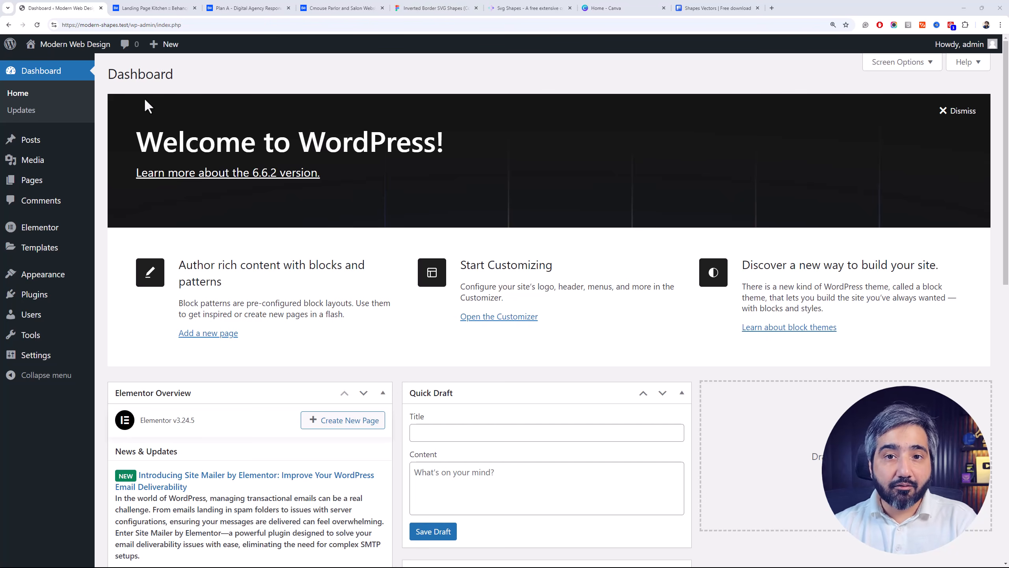
Examine the Landing Page Kitchen design on Behance, from its hero through testimonials and contacts to the adaptive mobile version
left_click(158, 8)
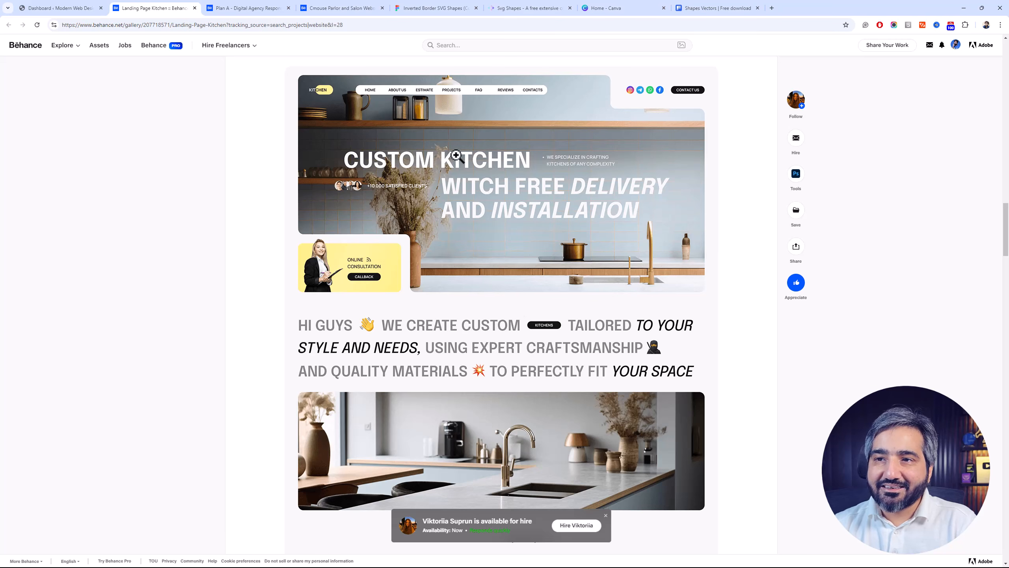
left_click_drag(1008, 224, 985, 243)
left_click(1008, 285)
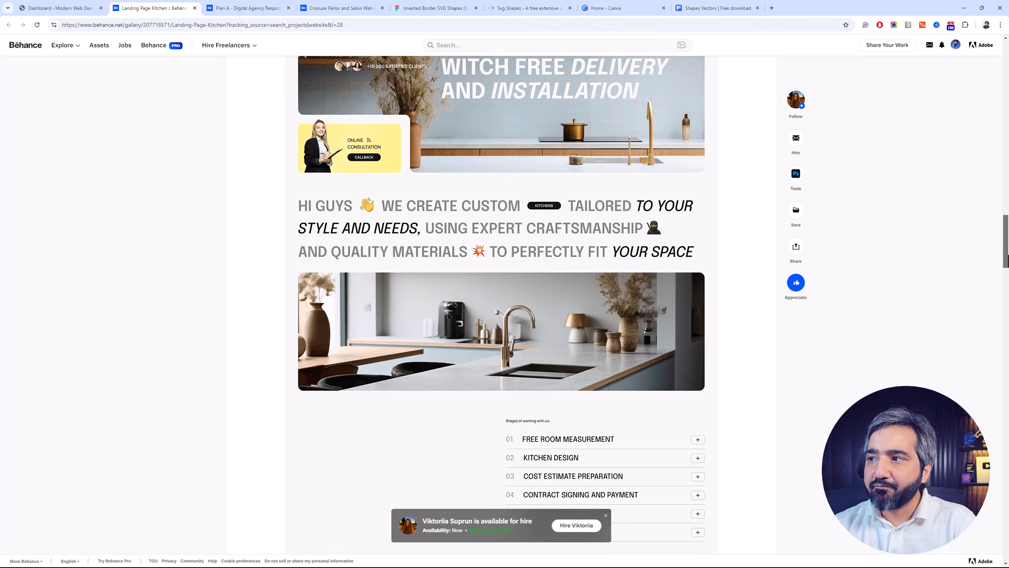
left_click_drag(1008, 303, 1008, 257)
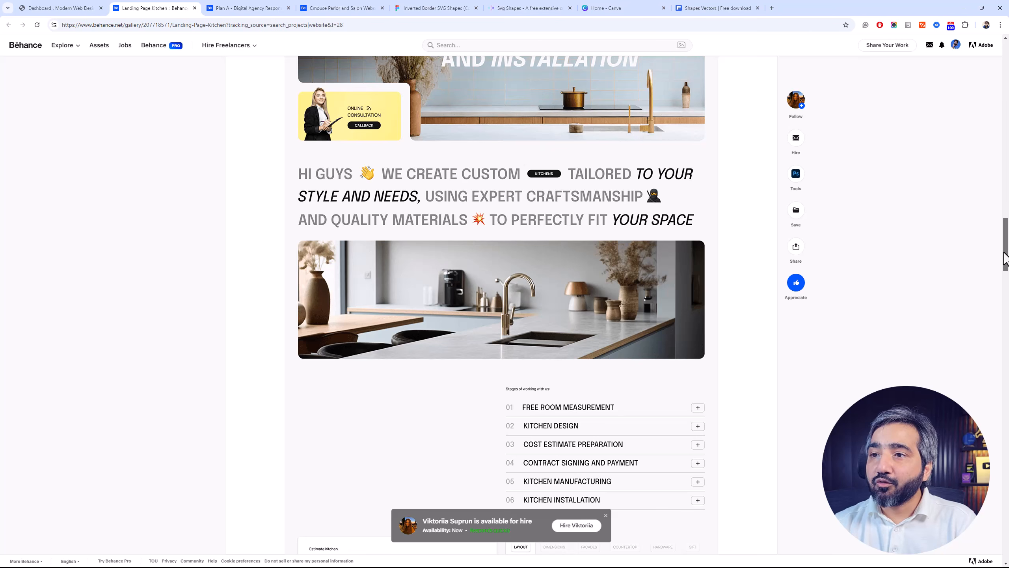
left_click_drag(1004, 252, 1007, 350)
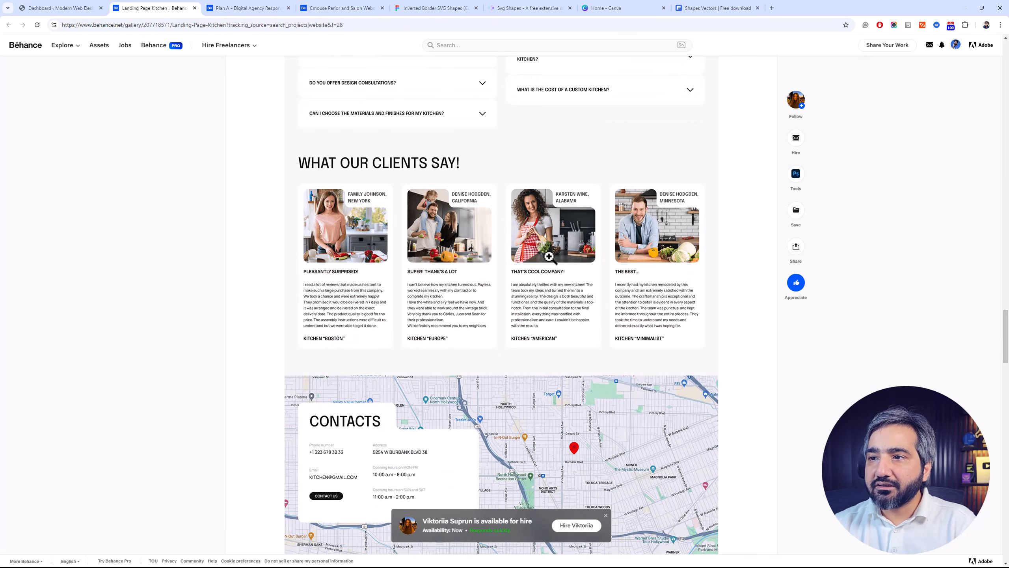
scroll(552, 251, "down", 3)
scroll(552, 251, "down", 6)
scroll(352, 178, "up", 3)
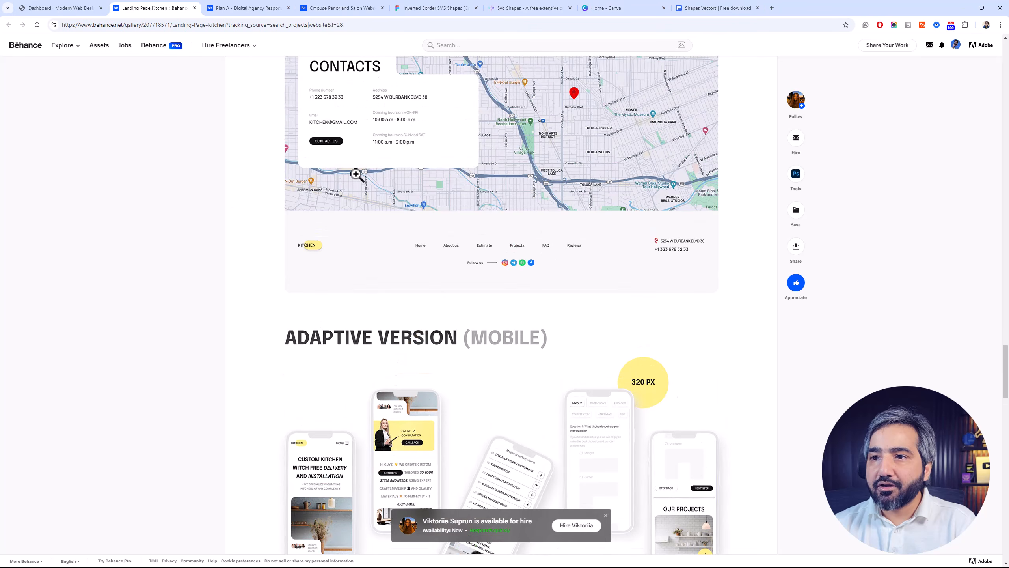
scroll(378, 181, "down", 3)
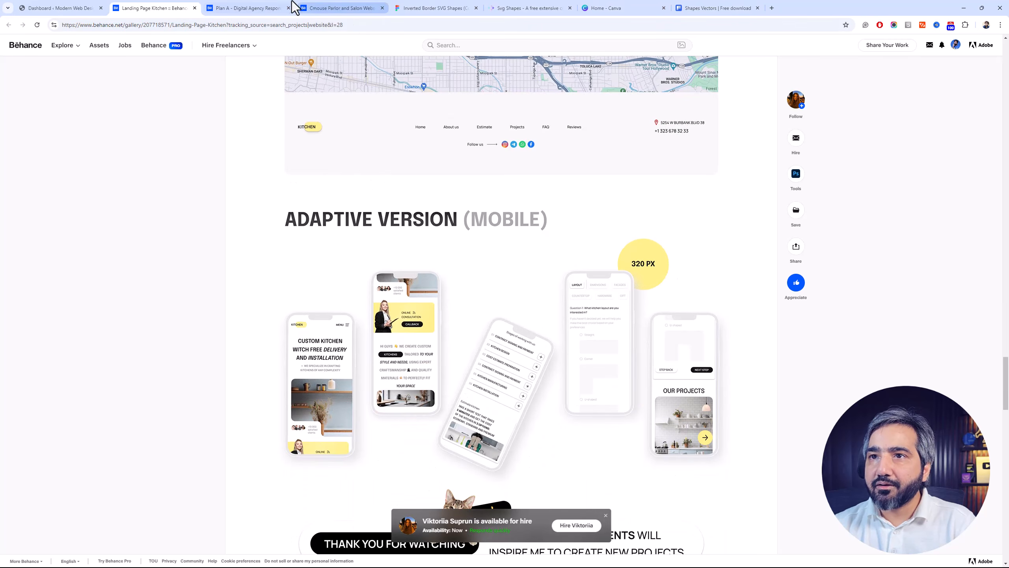
Examine the Plan A Digital Agency design on Behance, including its cut-corner image cards, project showcase and review cards
left_click(282, 7)
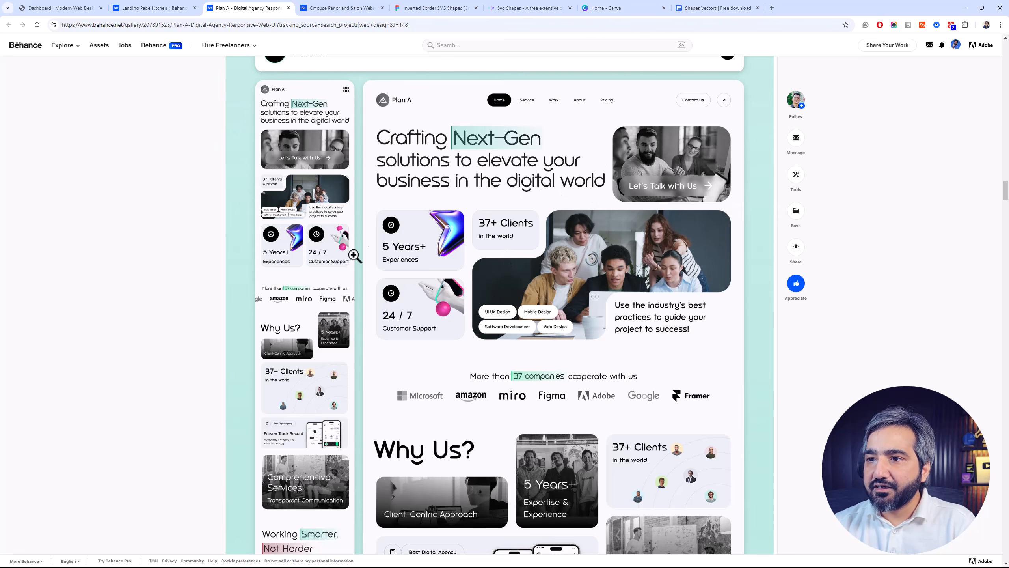
left_click_drag(1008, 182, 1008, 218)
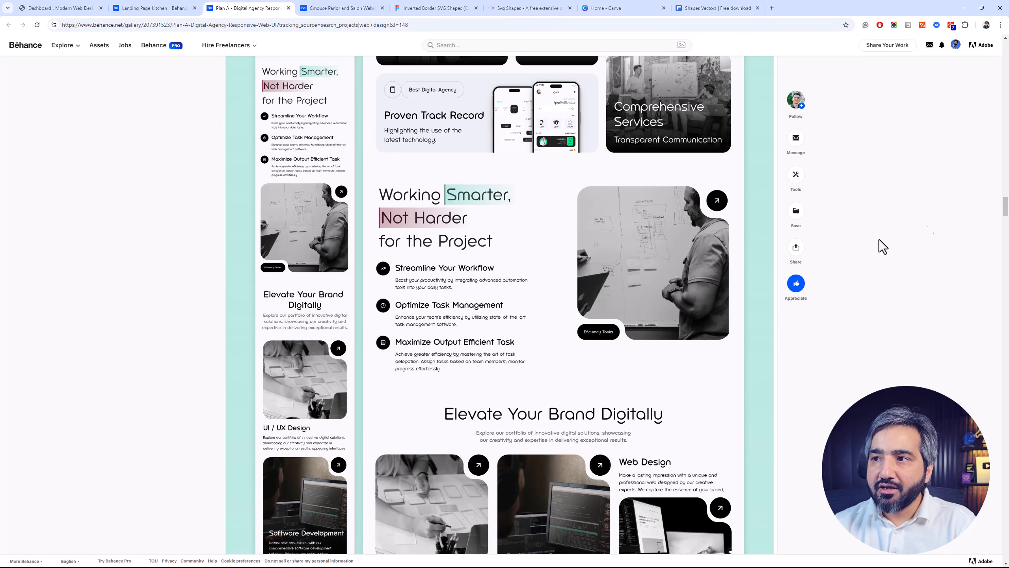
mouse_move(1008, 206)
left_mouse_down()
mouse_move(1008, 240)
mouse_move(1008, 211)
mouse_move(1008, 221)
left_mouse_up()
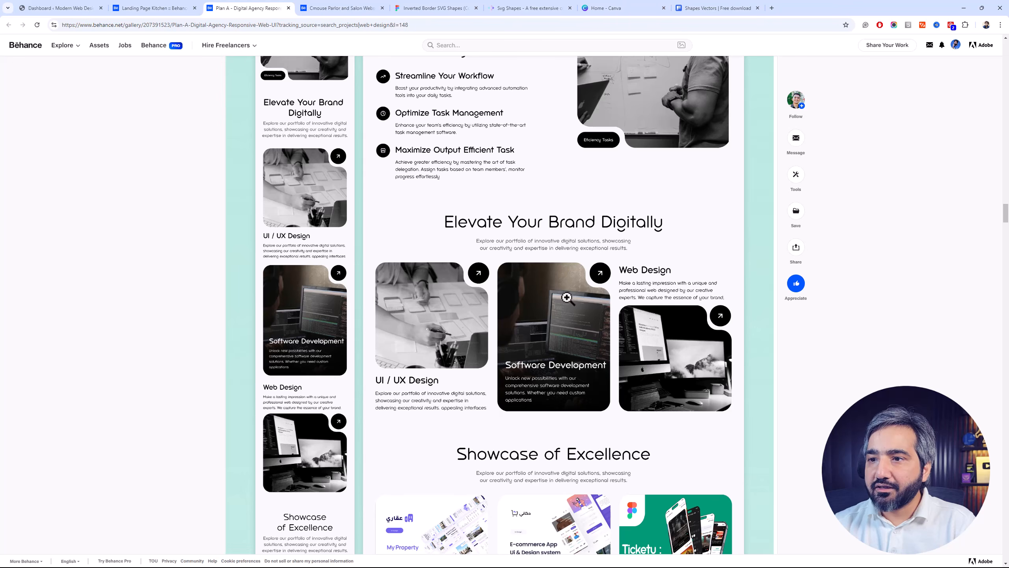
scroll(577, 338, "down", 5)
scroll(577, 338, "down", 5)
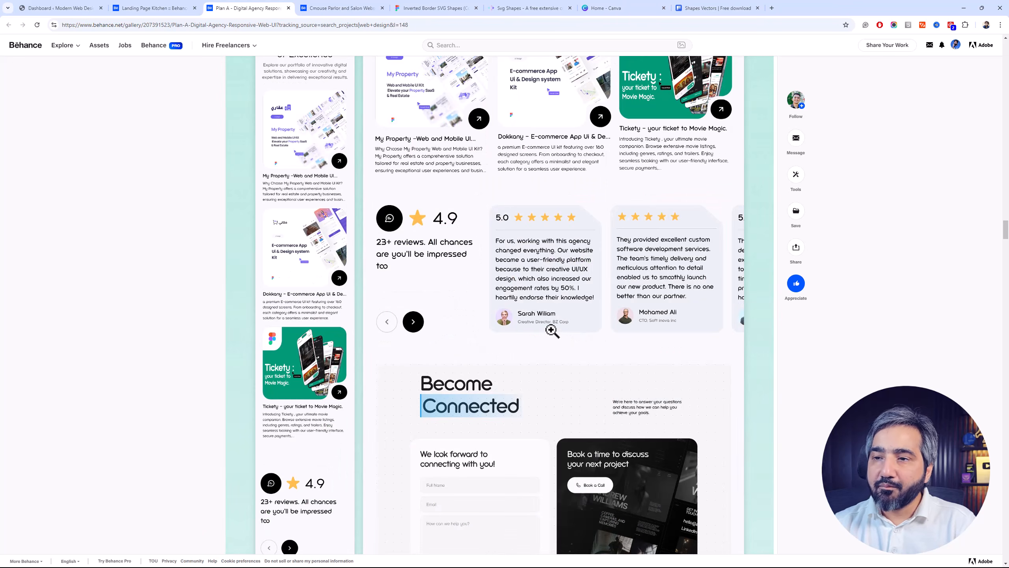
scroll(494, 322, "down", 7)
scroll(497, 323, "up", 10)
Examine the Cmouse Parlor and Salon design on Behance, covering its hero, About Us, statistics and services sections
left_click(364, 7)
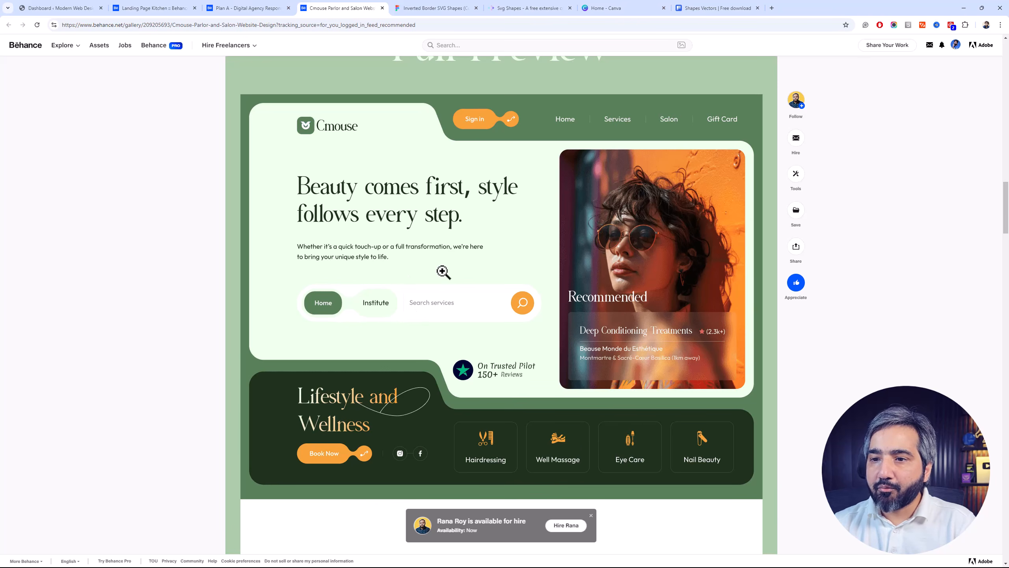
scroll(443, 271, "down", 3)
scroll(401, 311, "down", 9)
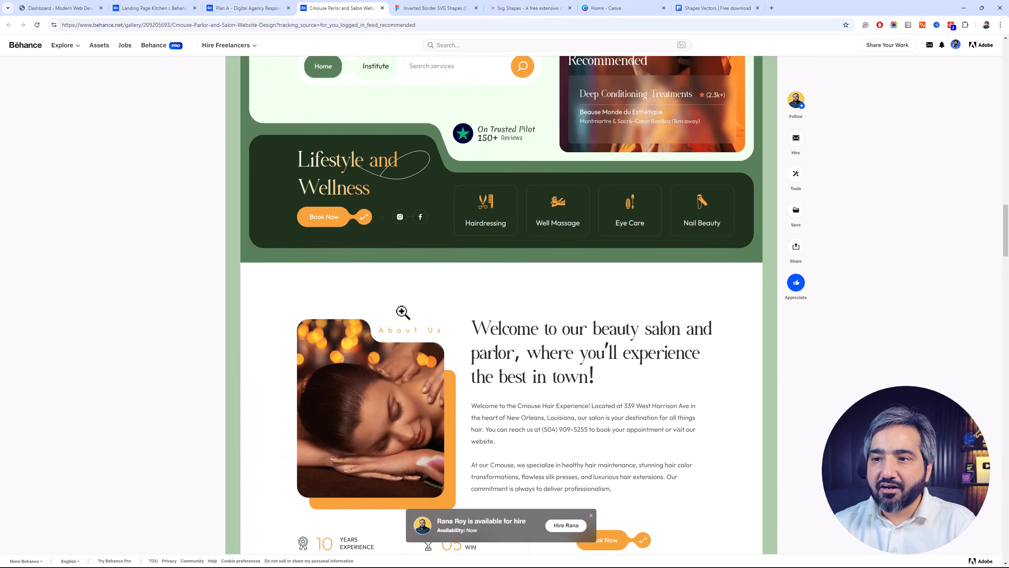
scroll(401, 306, "down", 3)
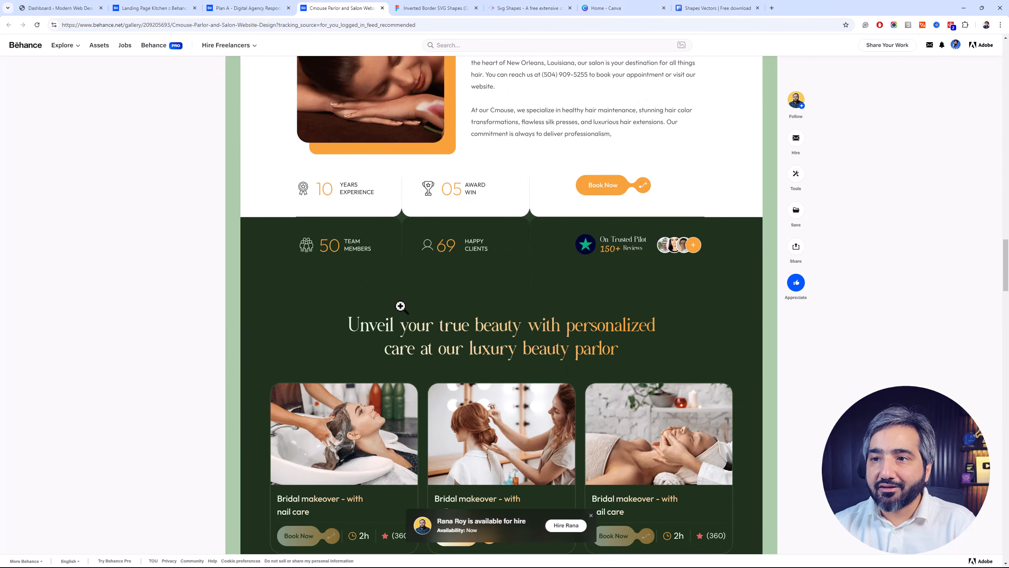
scroll(400, 306, "down", 12)
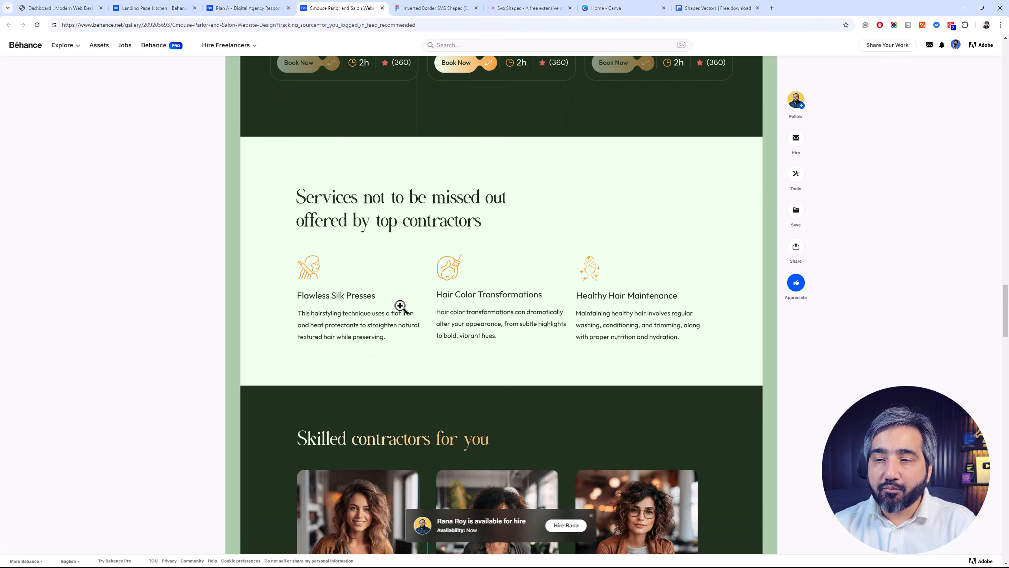
scroll(400, 306, "down", 6)
left_click_drag(1005, 343, 1006, 275)
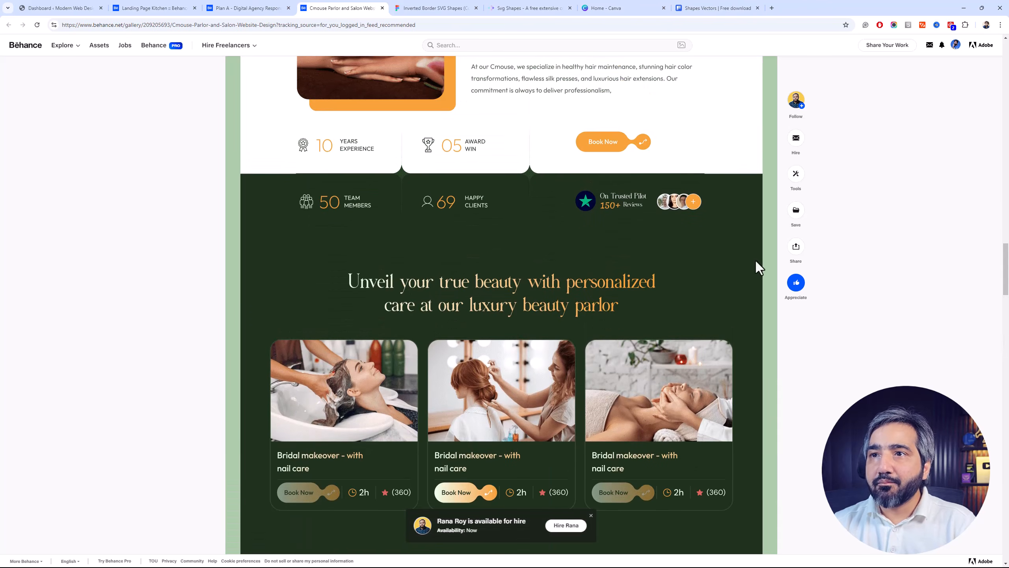
Switch to the Inverted Border SVG Shapes file in Figma and look over the shapes on its canvas
left_click(455, 9)
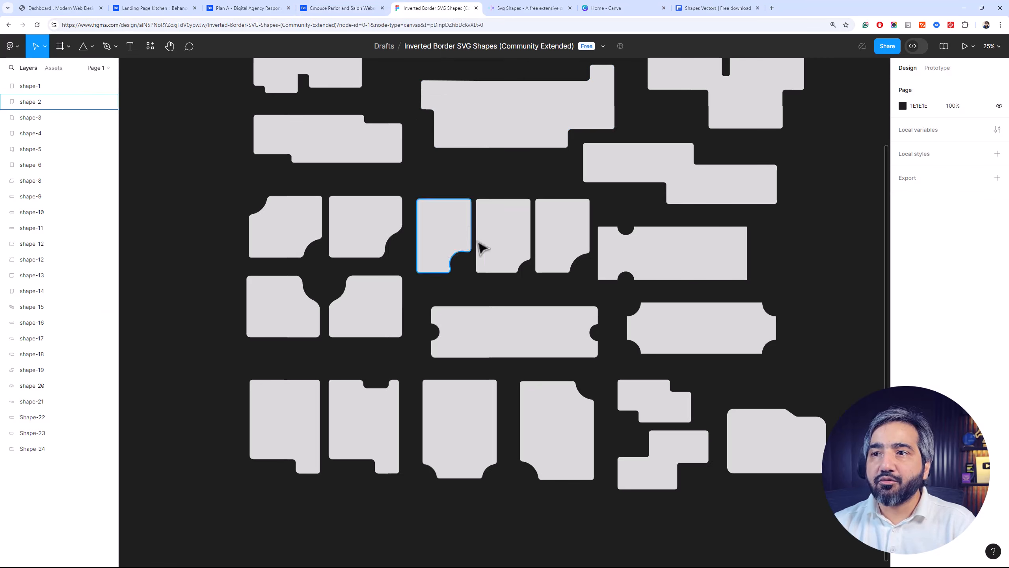
scroll(497, 264, "up", 3)
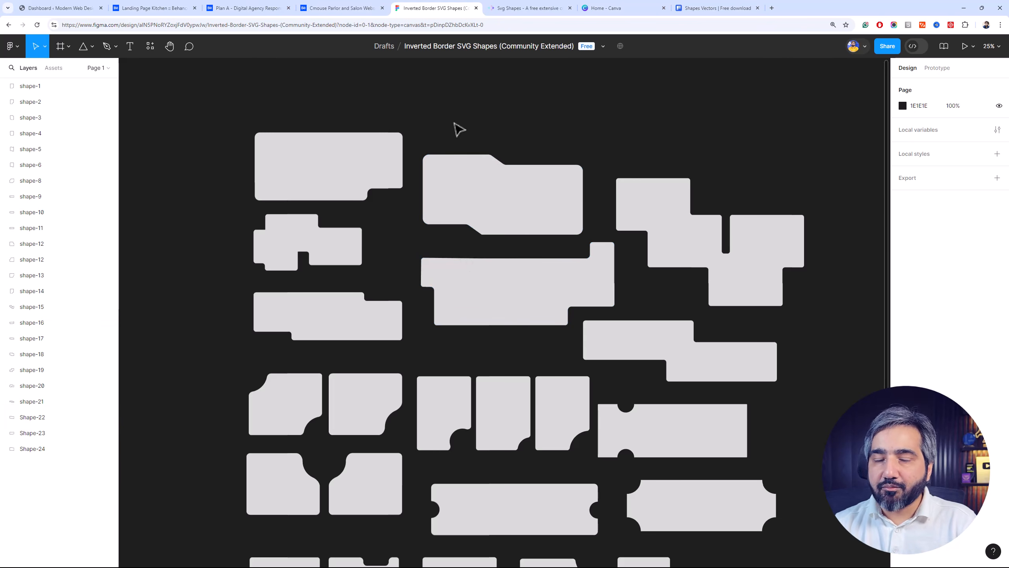
scroll(439, 171, "down", 3)
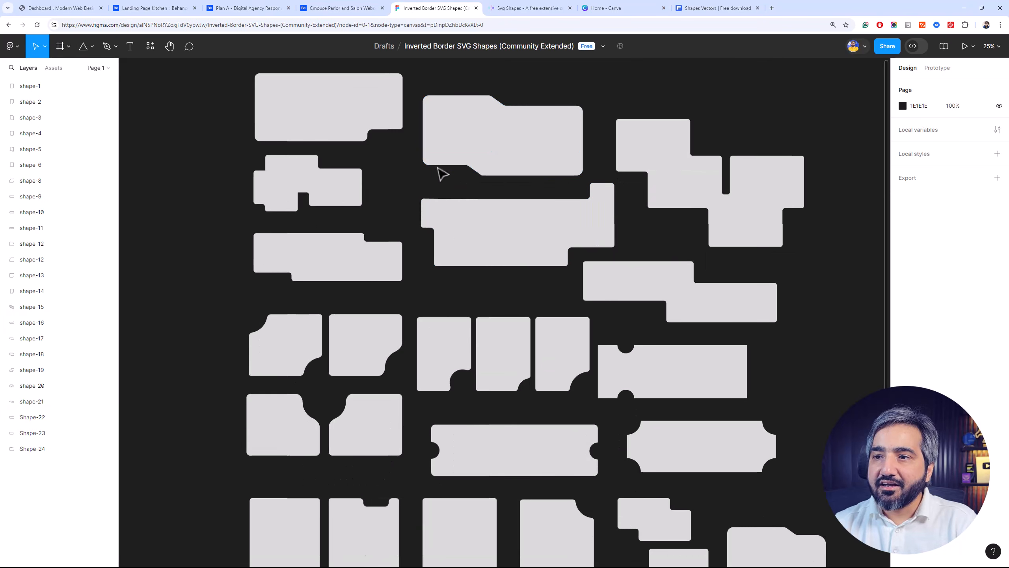
scroll(478, 308, "down", 3)
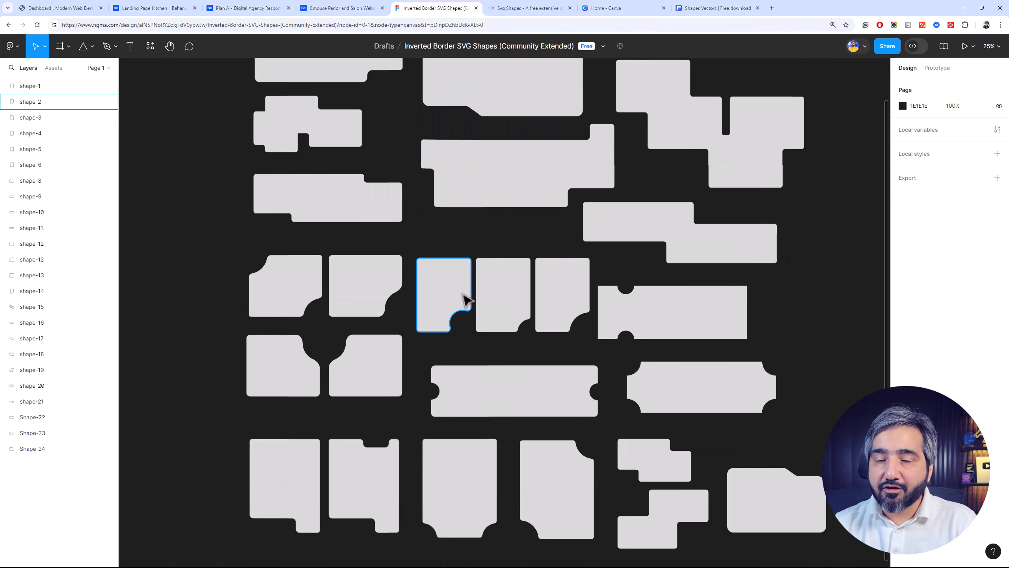
scroll(467, 300, "up", 3)
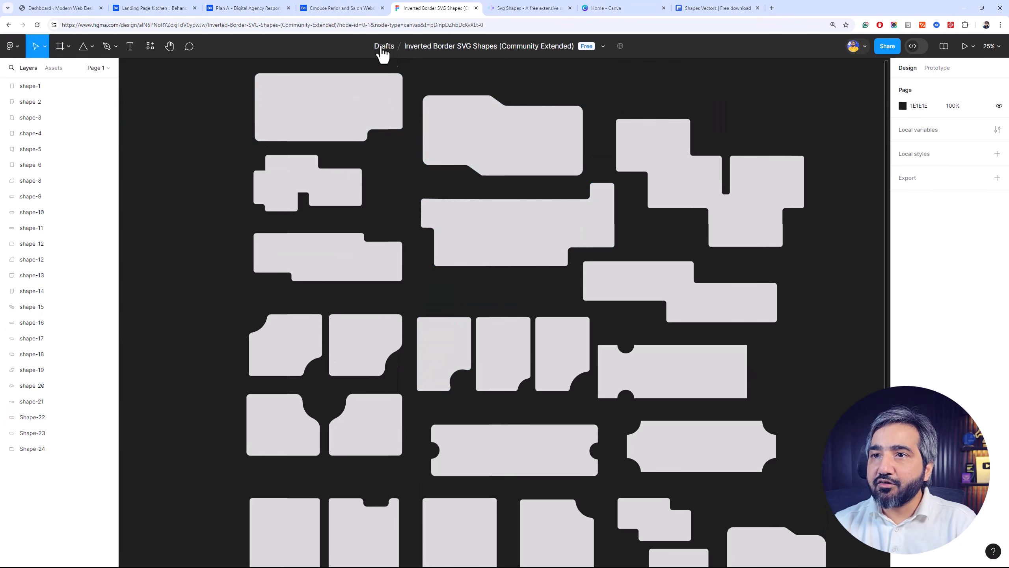
Return to the Cmouse salon design on Behance and review the shaped image in its About Us section
left_click(352, 5)
scroll(243, 134, "up", 5)
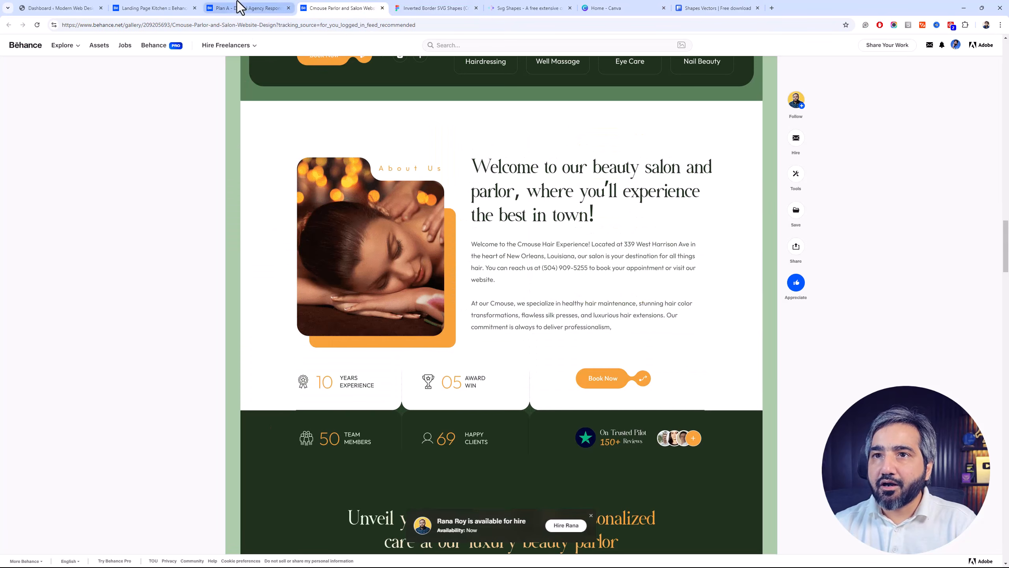
scroll(362, 250, "up", 3)
Go back to the Figma file of inverted border shapes and review the full set of shapes again
left_click(408, 12)
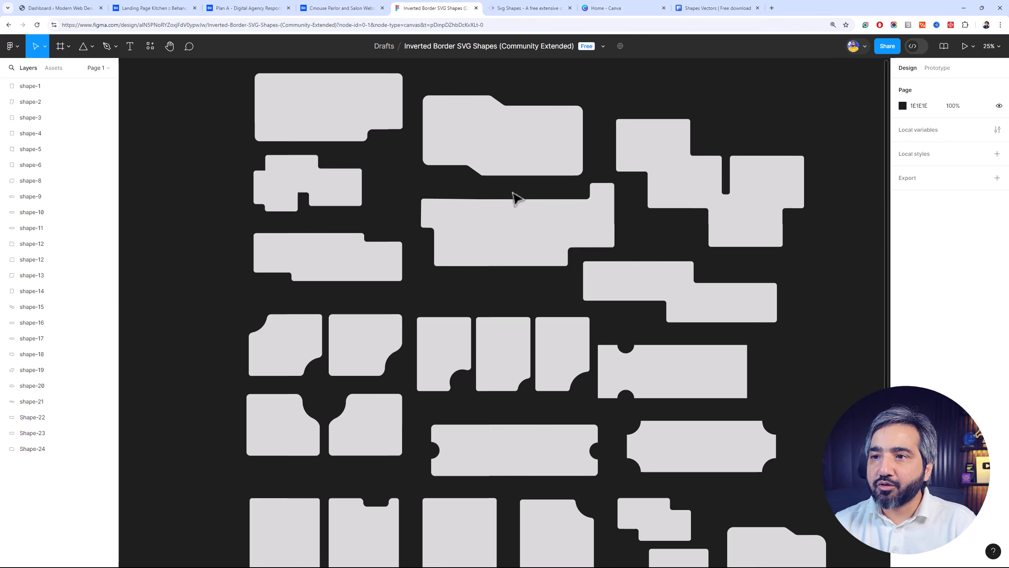
scroll(750, 241, "down", 2)
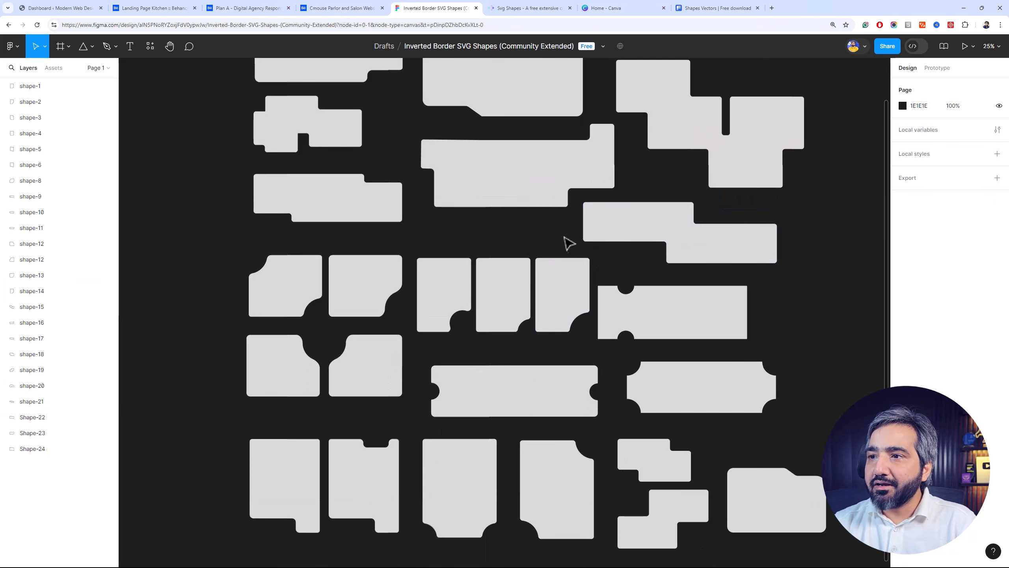
scroll(457, 380, "down", 2)
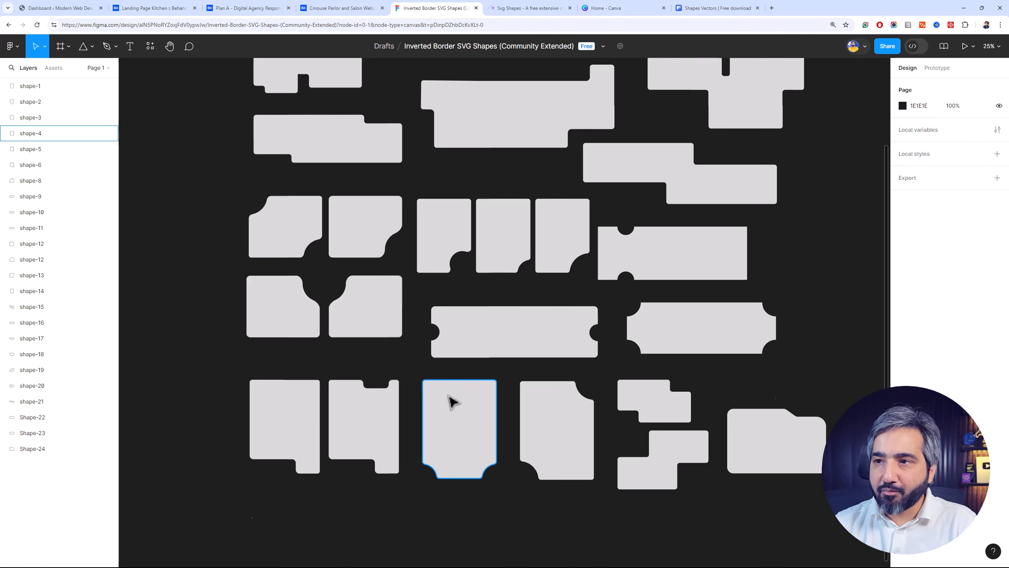
scroll(450, 401, "up", 4)
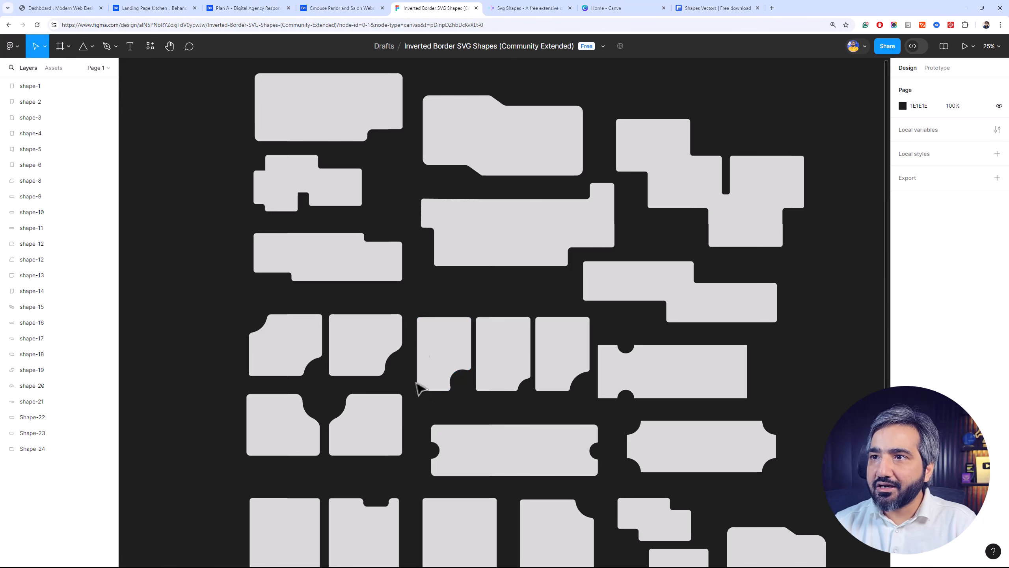
Switch to the SVG Shapes website and highlight its address, svgshapes.in
left_click(500, 8)
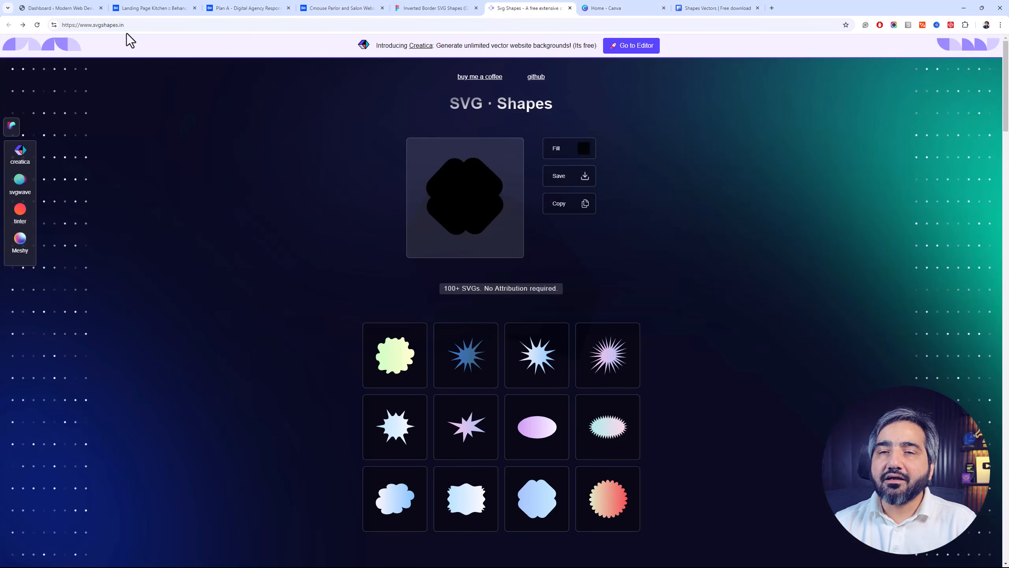
left_click(148, 25)
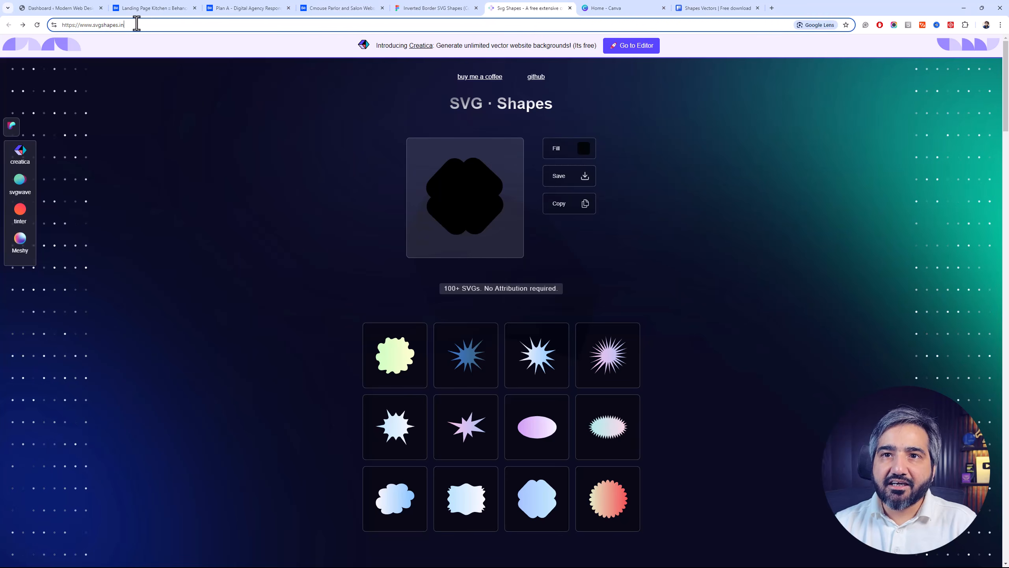
left_click_drag(138, 25, 89, 32)
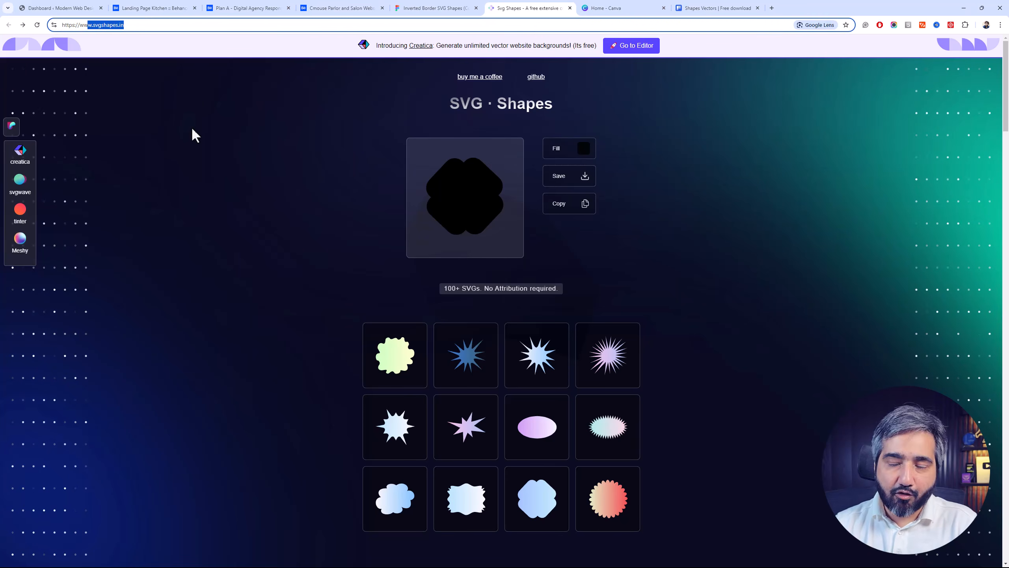
Browse the gallery of free SVG shapes down to its last rows and back up
left_click_drag(1008, 101, 987, 243)
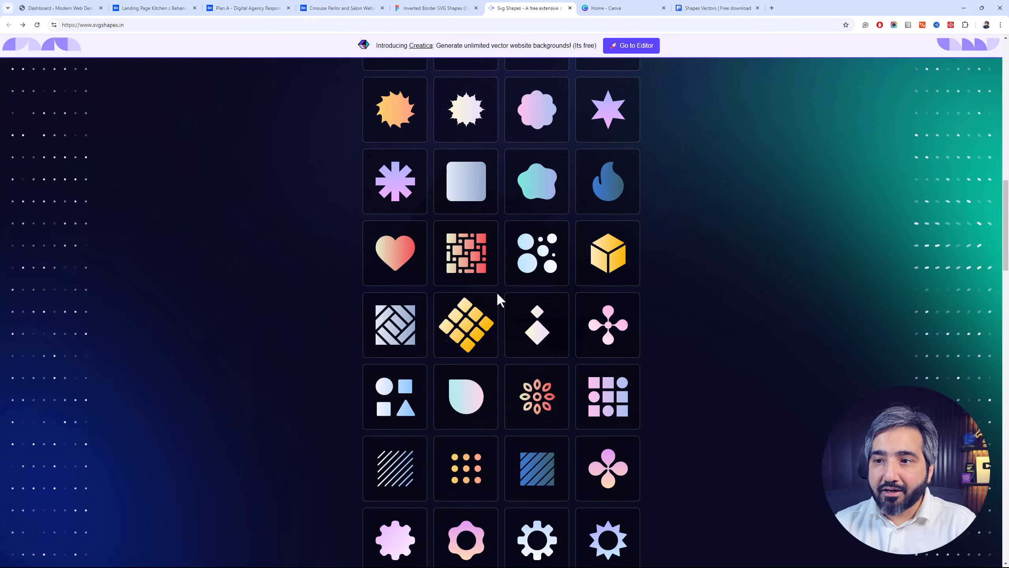
scroll(312, 326, "down", 10)
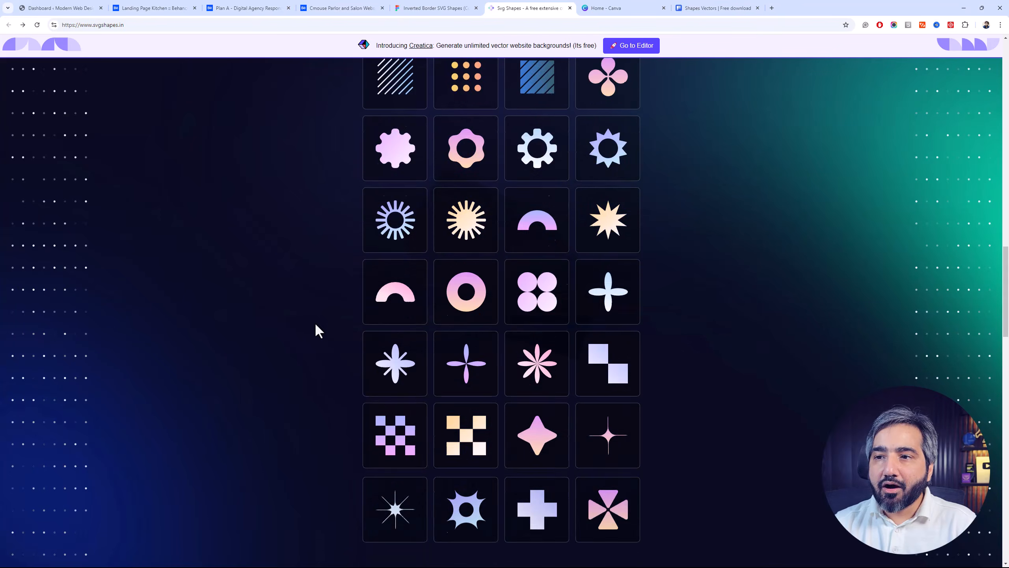
scroll(300, 316, "down", 13)
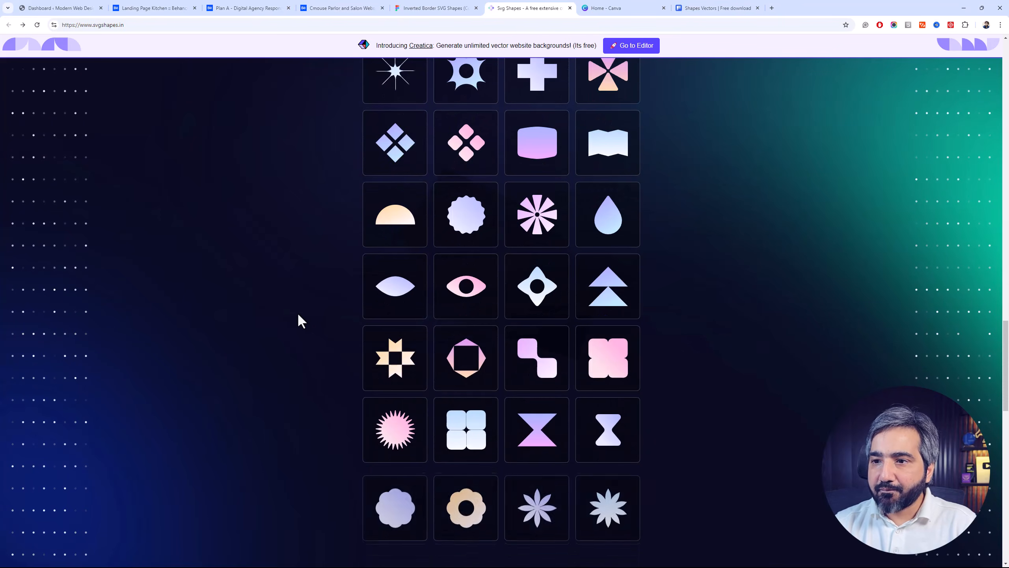
scroll(288, 314, "down", 7)
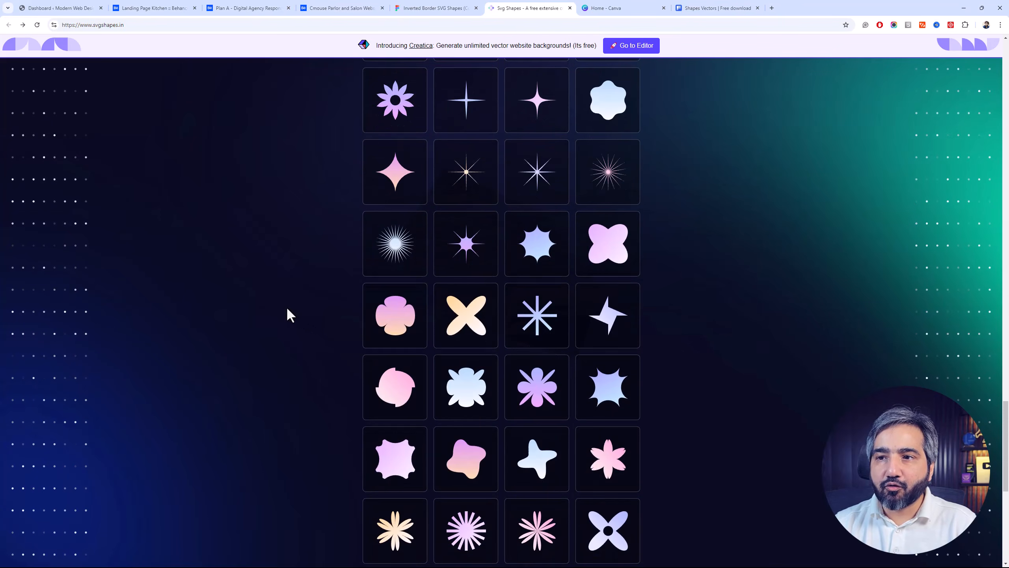
scroll(310, 318, "down", 3)
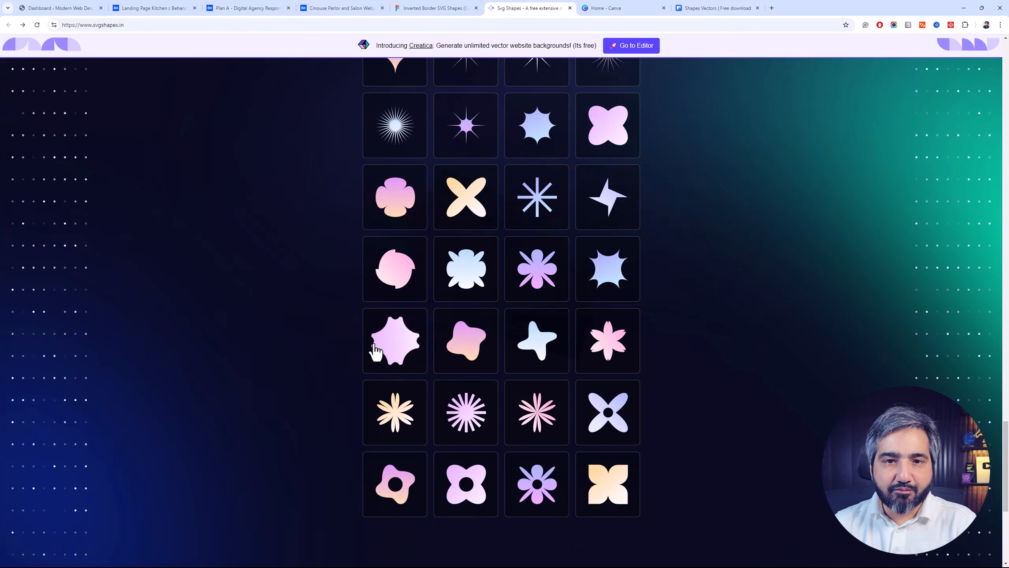
scroll(359, 334, "up", 8)
scroll(342, 314, "up", 20)
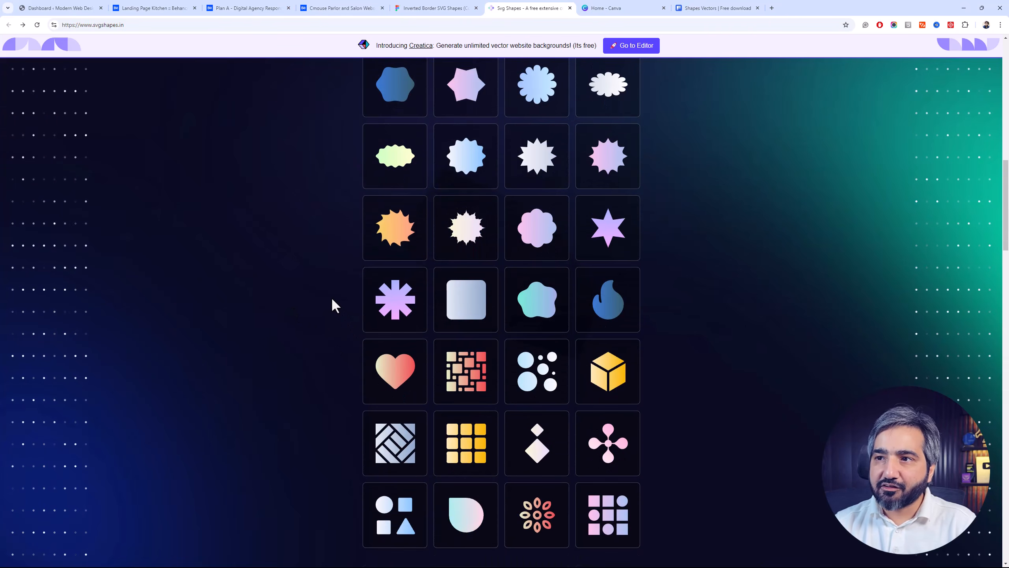
Switch past the Canva home page to the Freepik vector results for "Shapes" and browse the flat-style shape sets
left_click(612, 8)
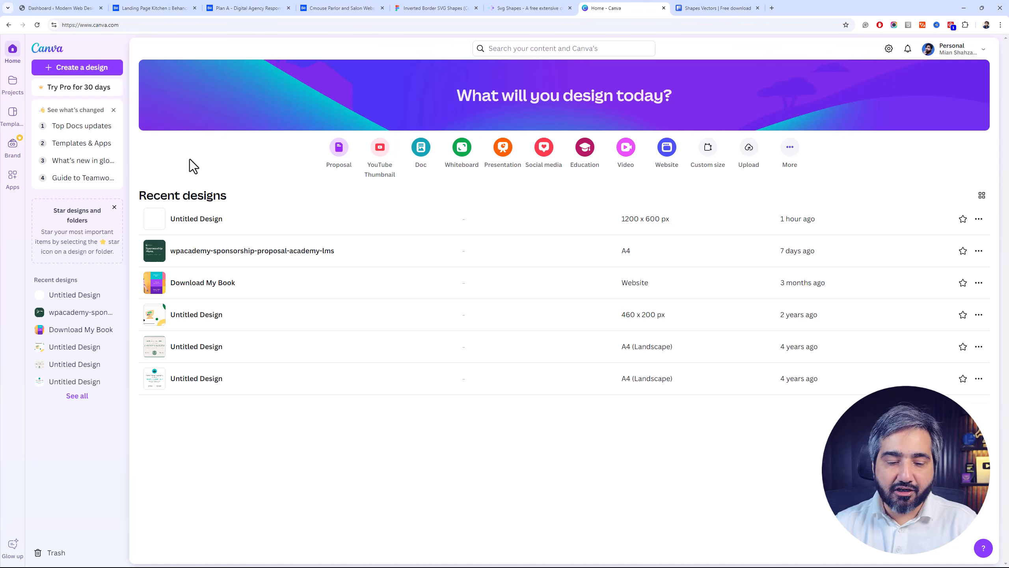
left_click(704, 8)
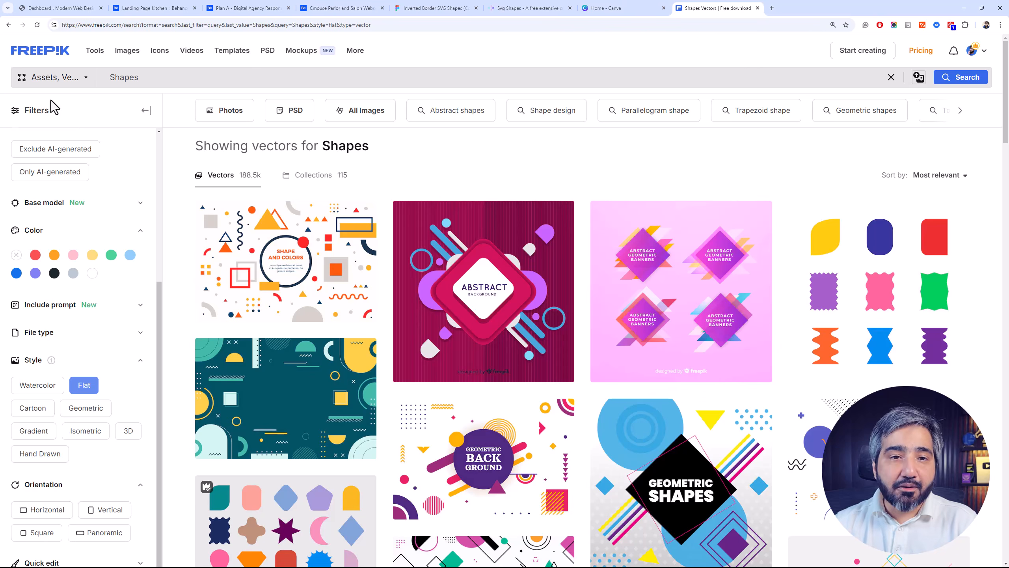
left_click_drag(1007, 117, 1008, 196)
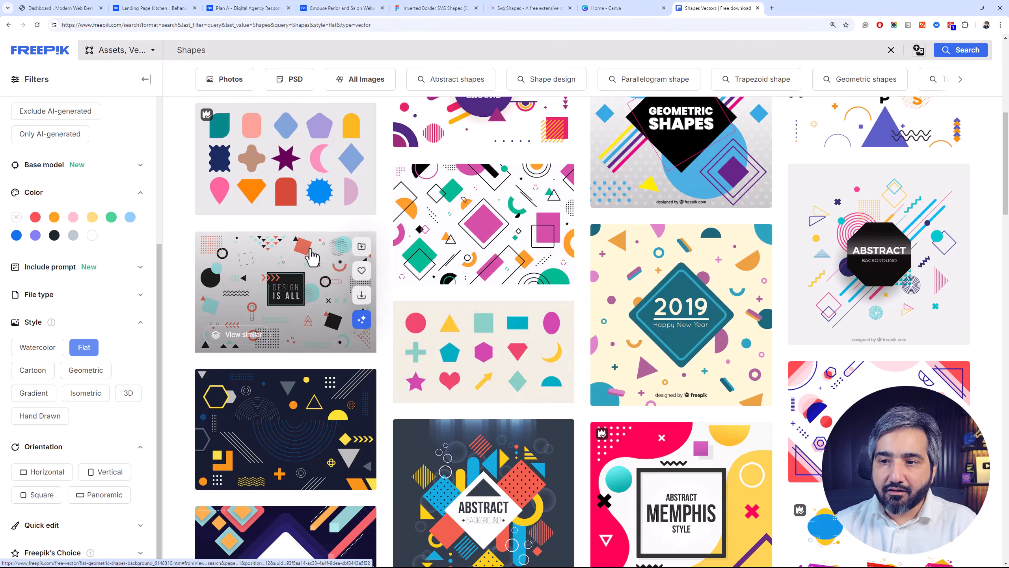
scroll(312, 257, "down", 5)
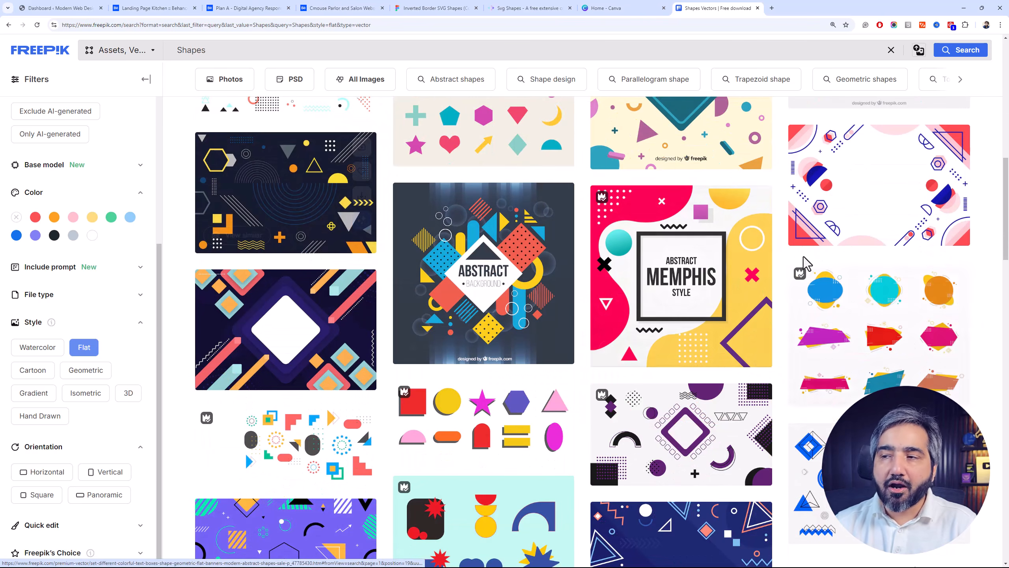
left_click_drag(1007, 236, 1008, 273)
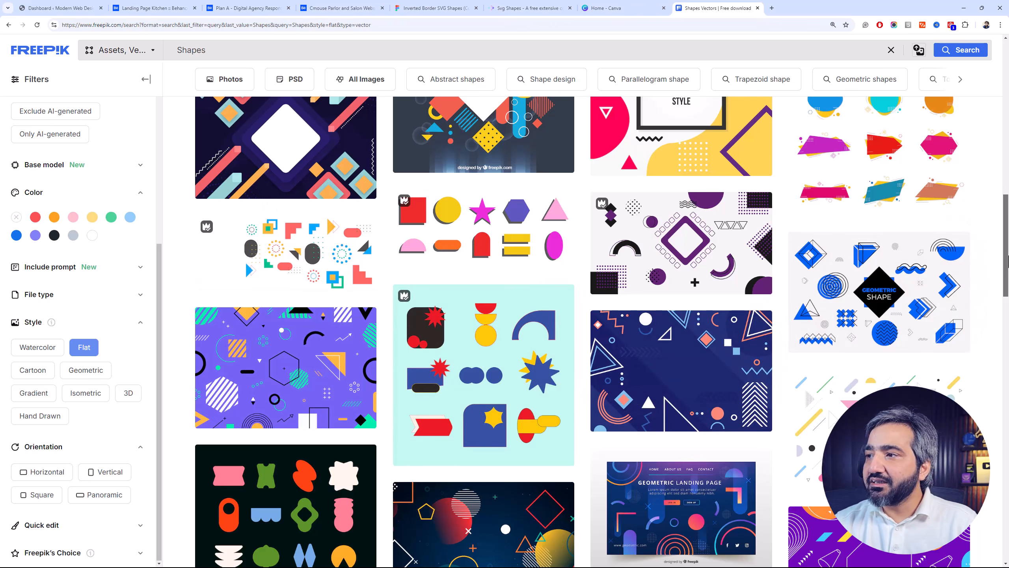
scroll(1008, 302, "down", 5)
left_click_drag(1008, 302, 1007, 310)
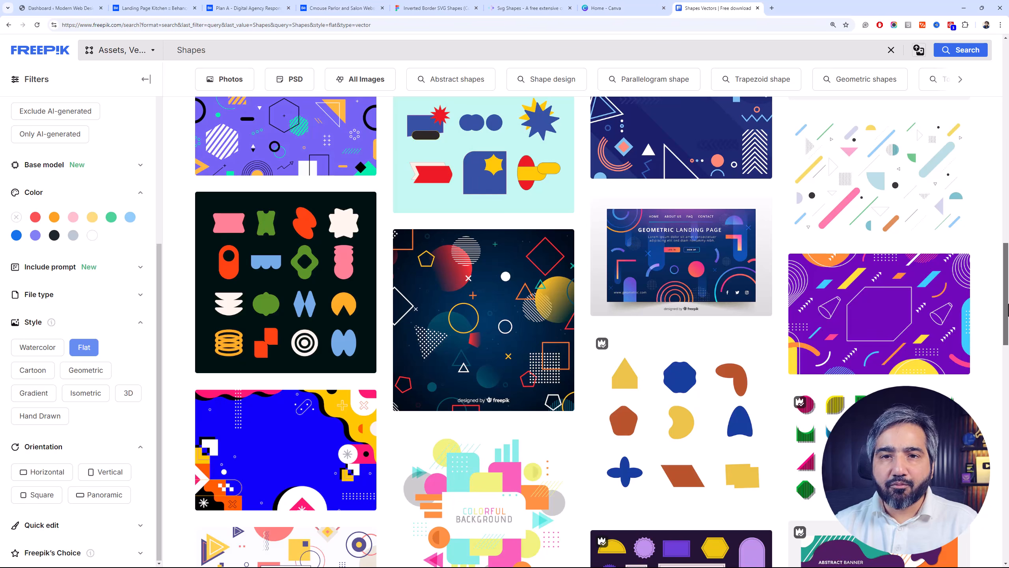
scroll(1007, 315, "down", 6)
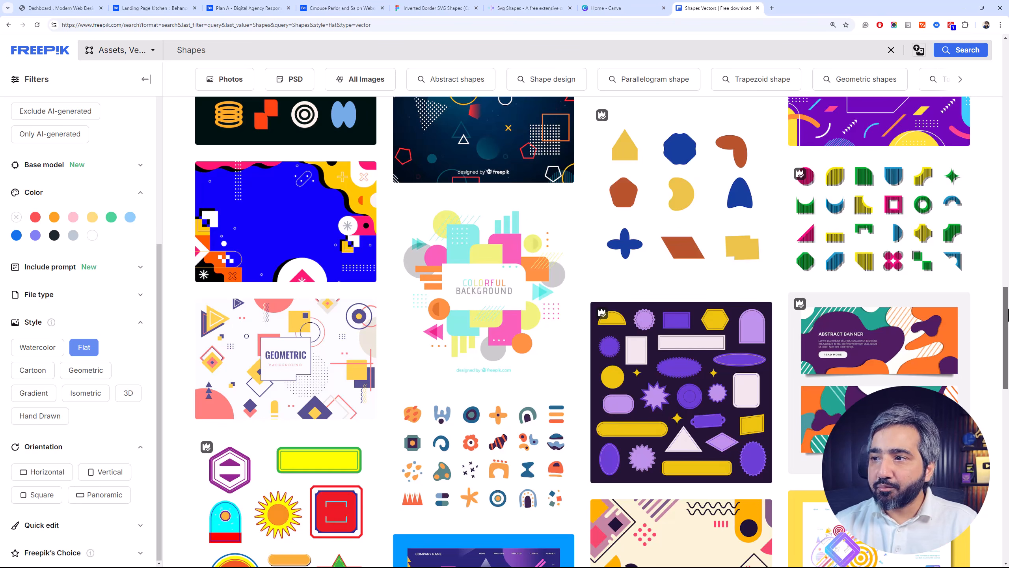
Look through the remaining Freepik shape vectors to the end of the results page and back up
left_click_drag(1008, 316, 1008, 314)
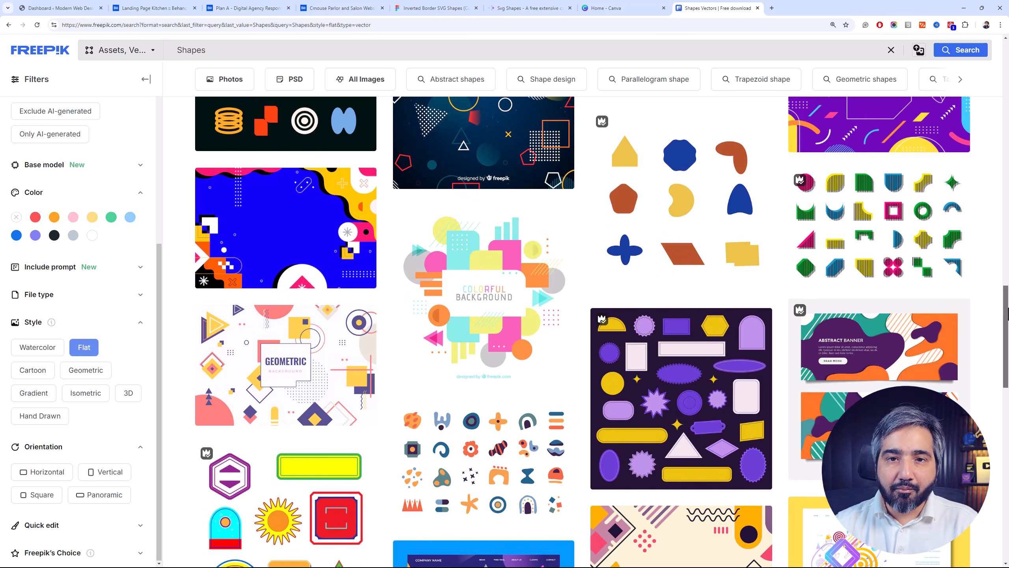
left_click_drag(1008, 314, 1004, 345)
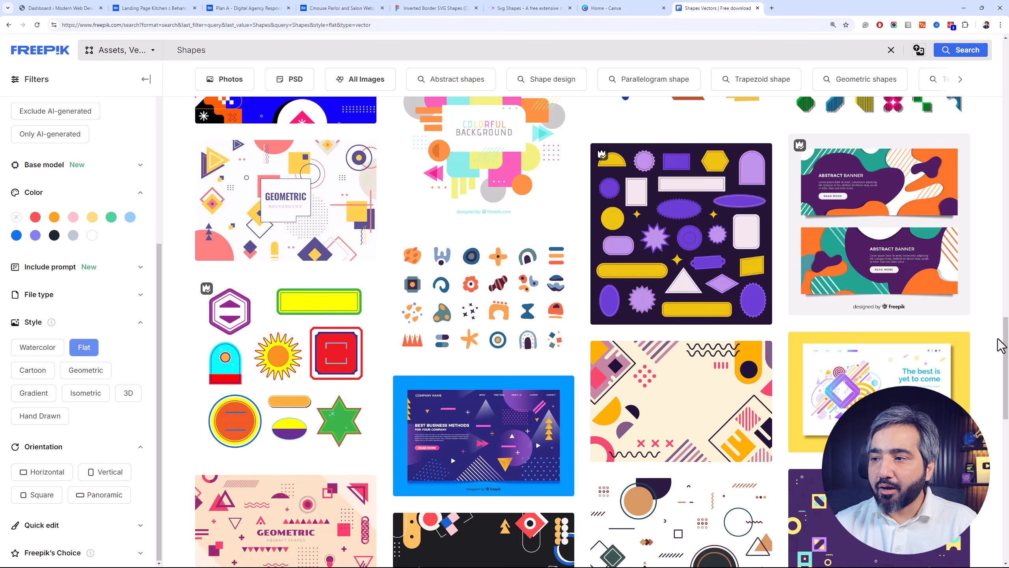
mouse_move(732, 266)
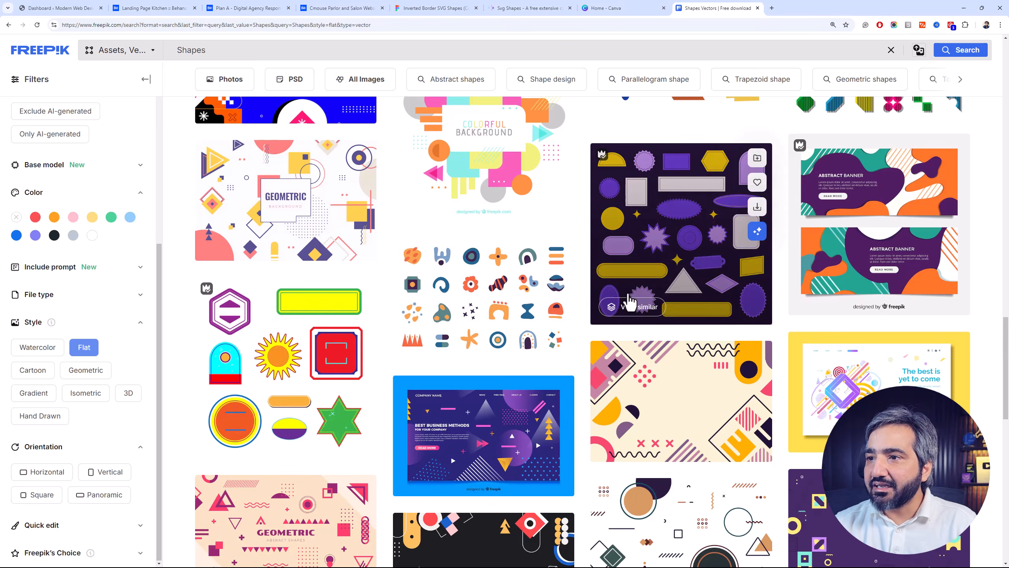
left_click_drag(1008, 362, 1008, 427)
mouse_move(682, 382)
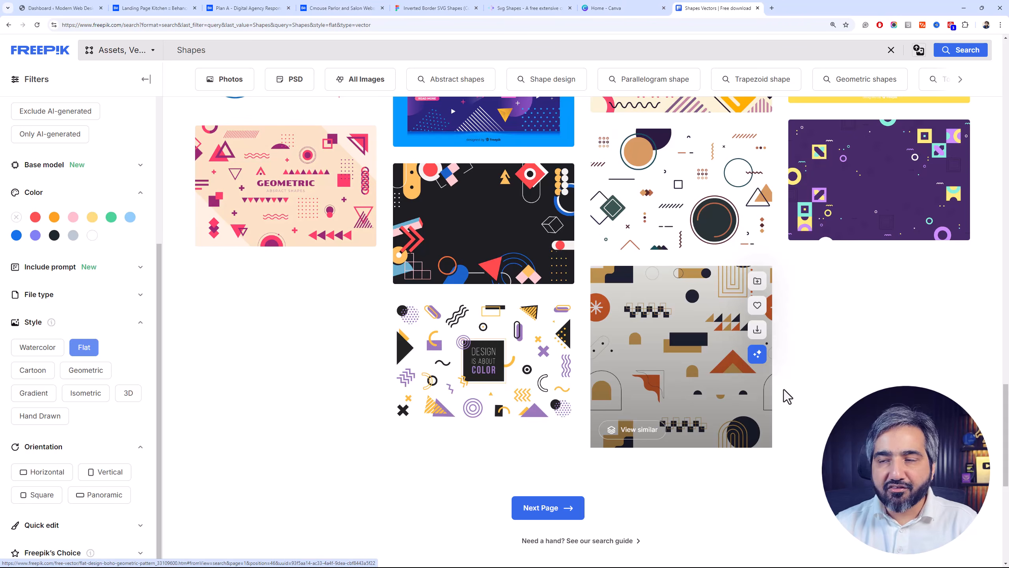
left_click_drag(1008, 457, 1008, 349)
scroll(854, 325, "up", 5)
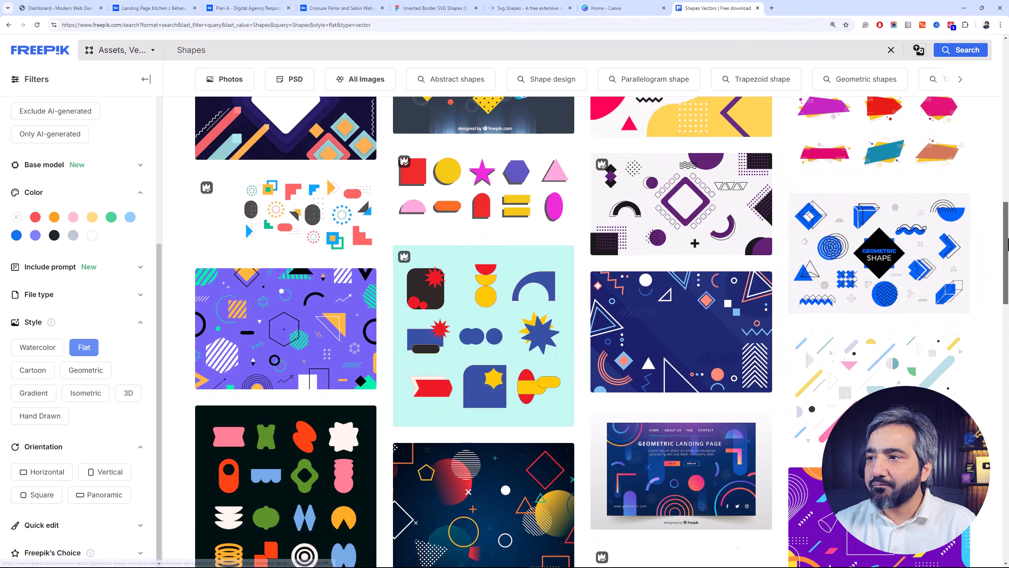
Switch to Canva and create a new custom-size design of 600 × 600 px
left_click(659, 7)
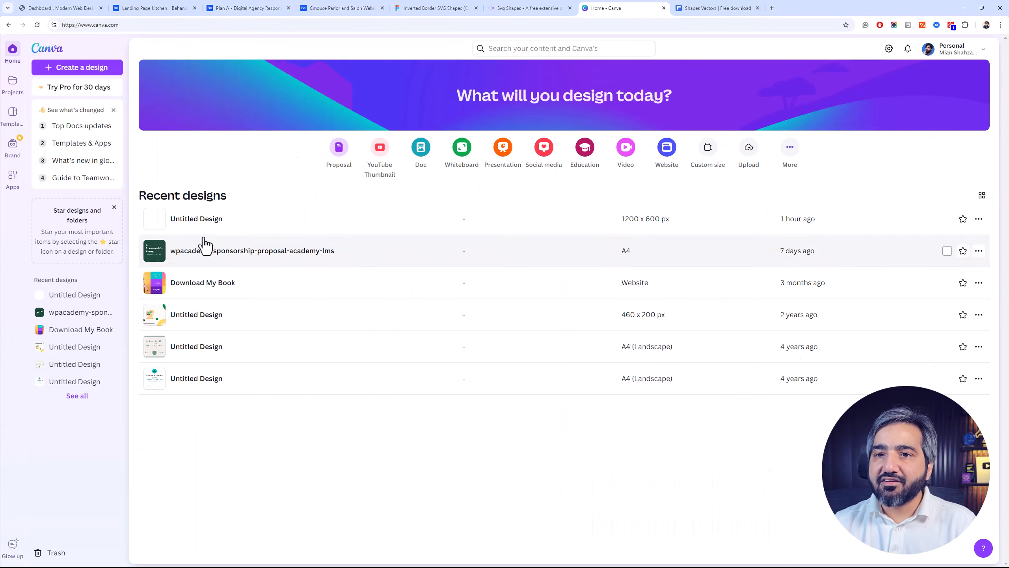
left_click(98, 68)
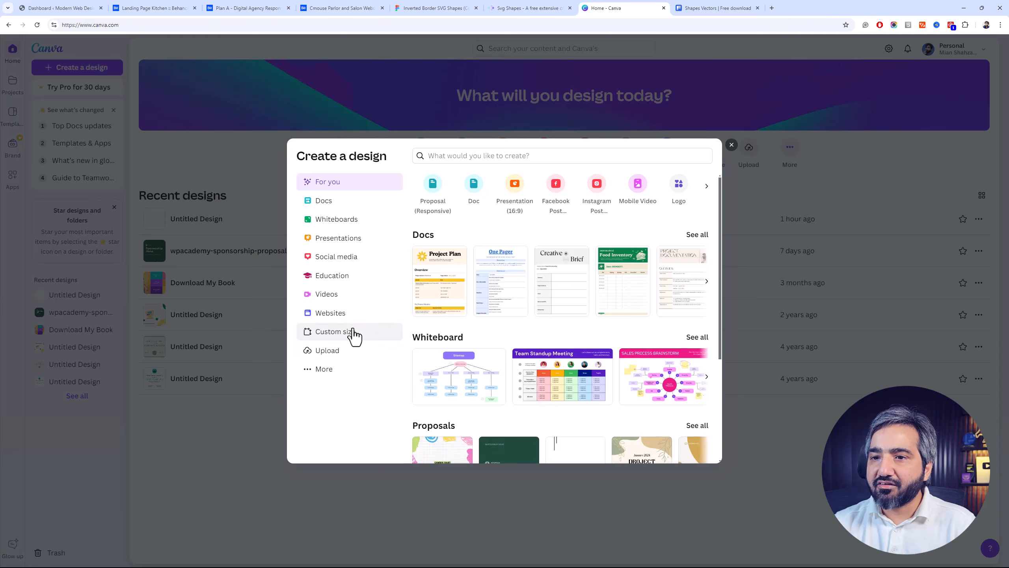
left_click(352, 333)
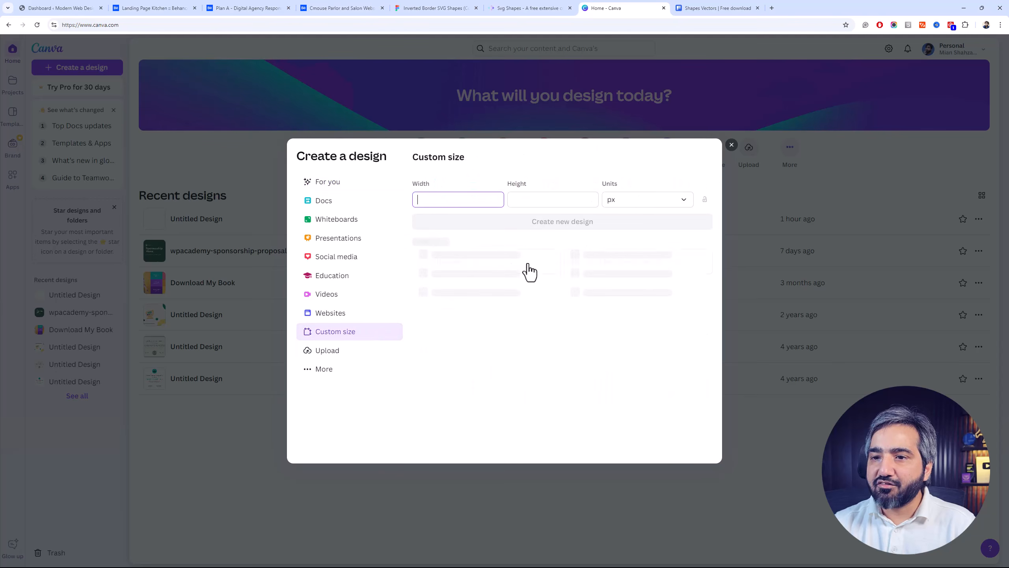
key("BackSpace")
key("BackSpace")
key("Tab")
type("600")
left_click(451, 219)
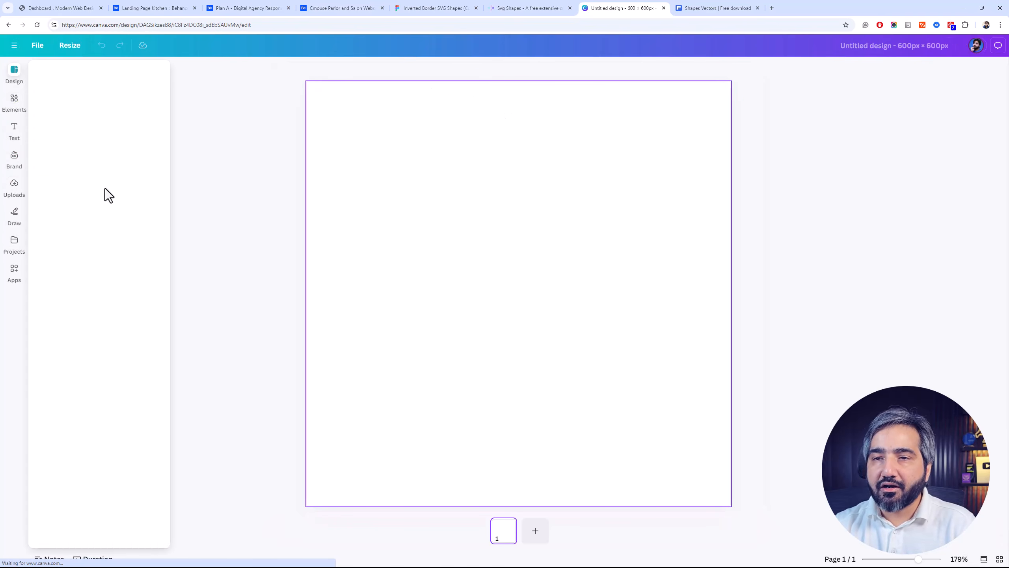
Search Canva's elements for "shapes" and show only the graphics
left_click(17, 114)
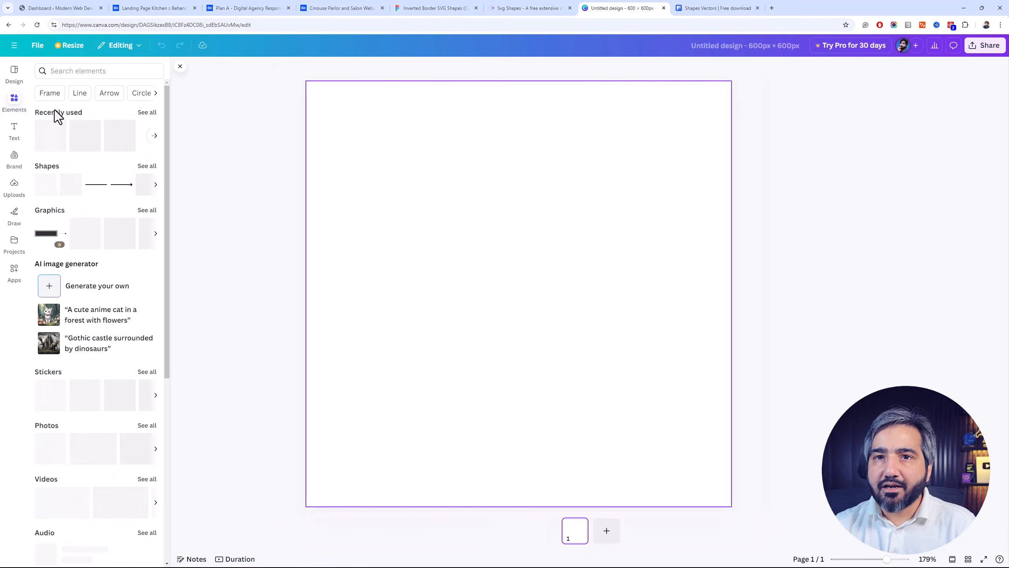
type("shapes")
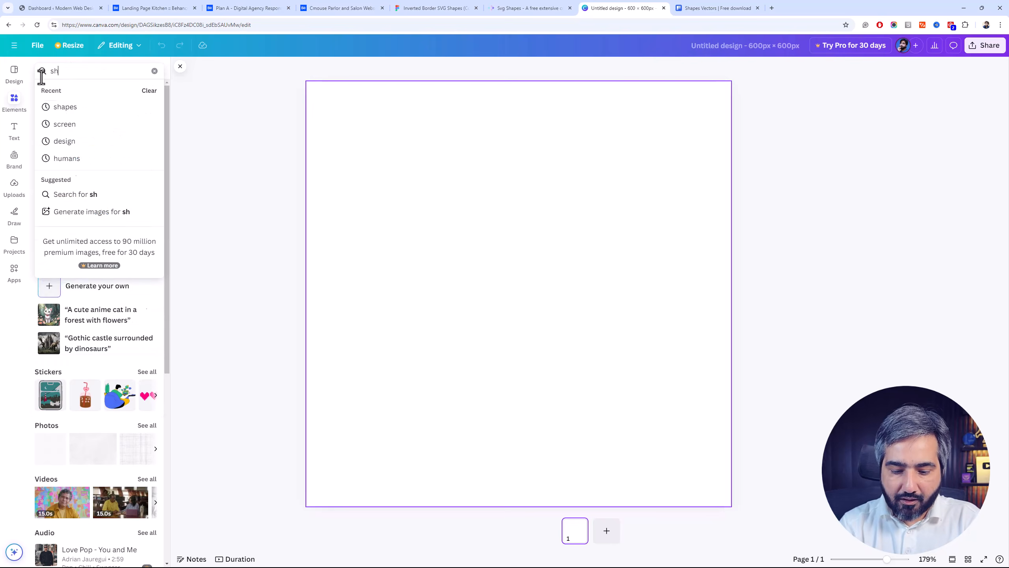
key("Return")
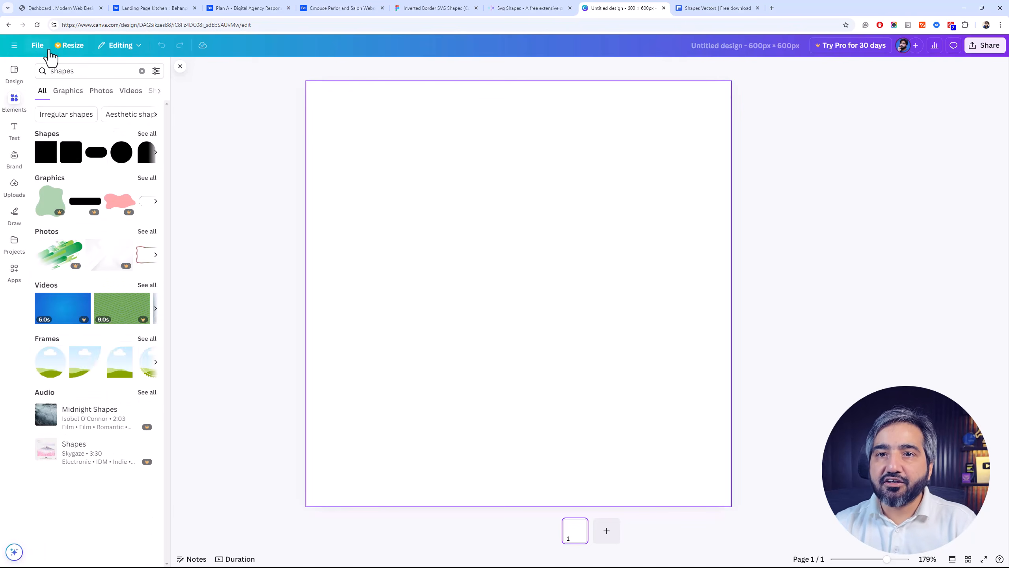
left_click(64, 91)
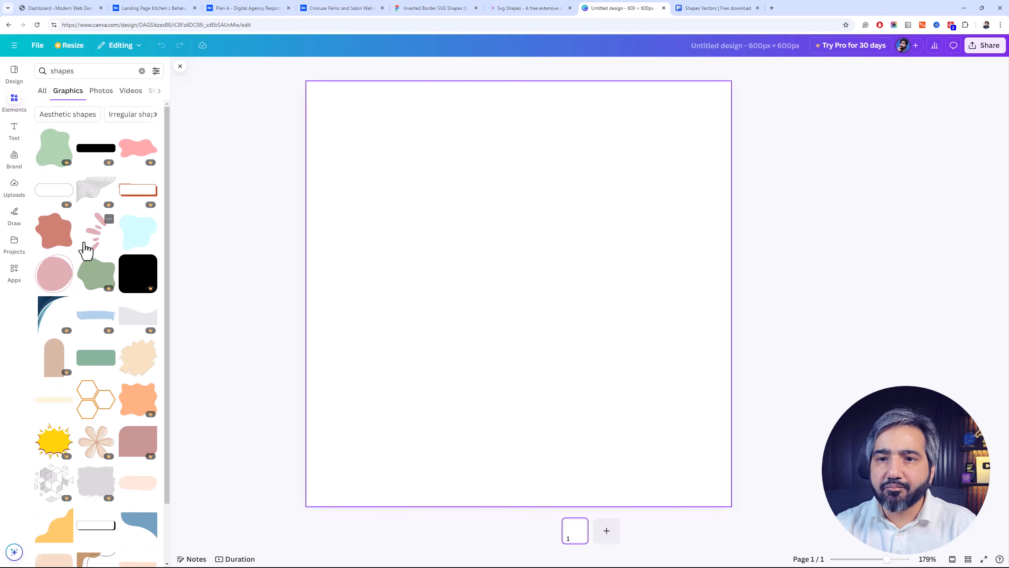
Add the grey shape with two opposite rounded corners from the graphics results, enlarge it and move it to the page's middle
scroll(96, 244, "down", 5)
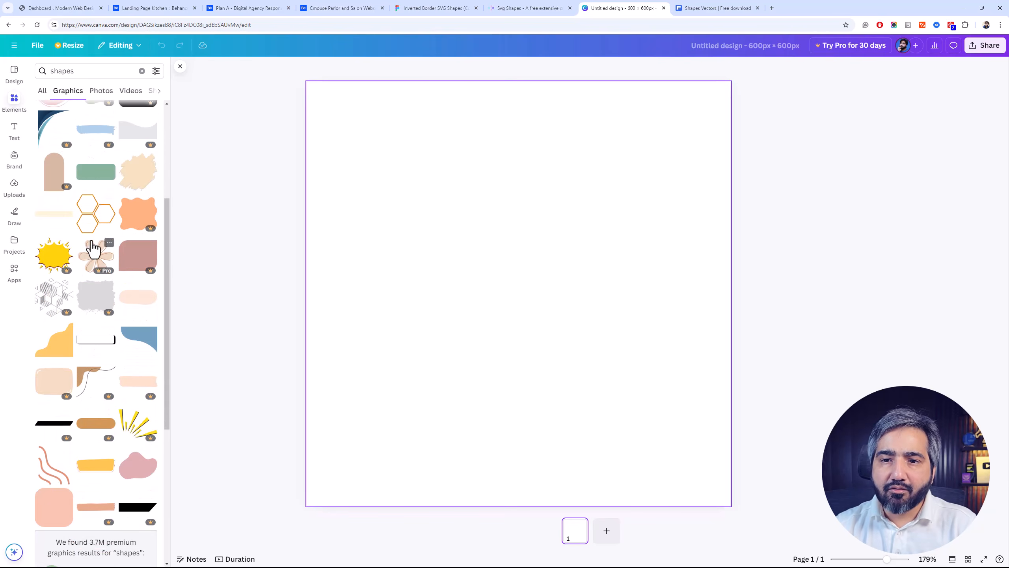
scroll(111, 238, "down", 10)
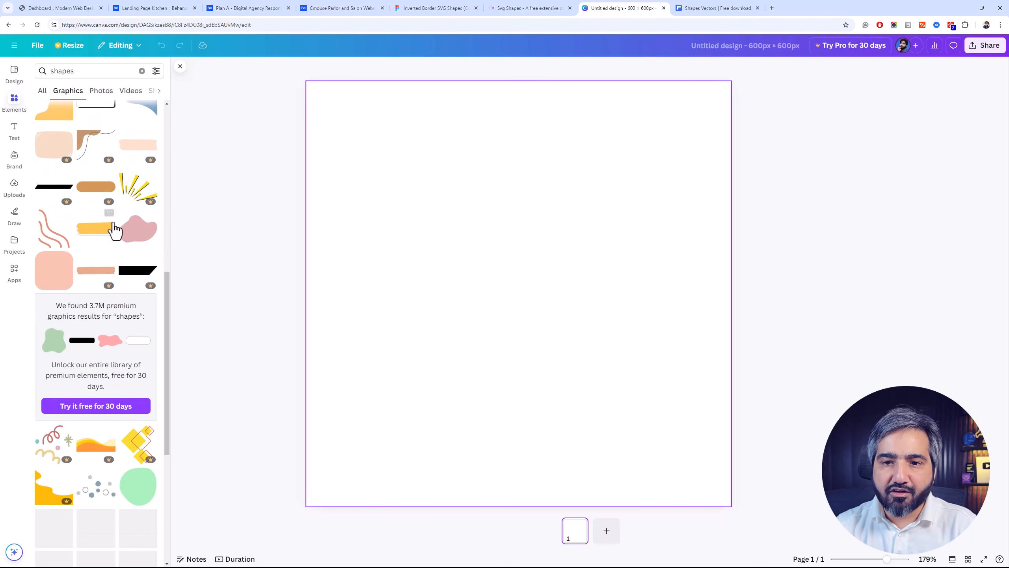
scroll(118, 221, "down", 3)
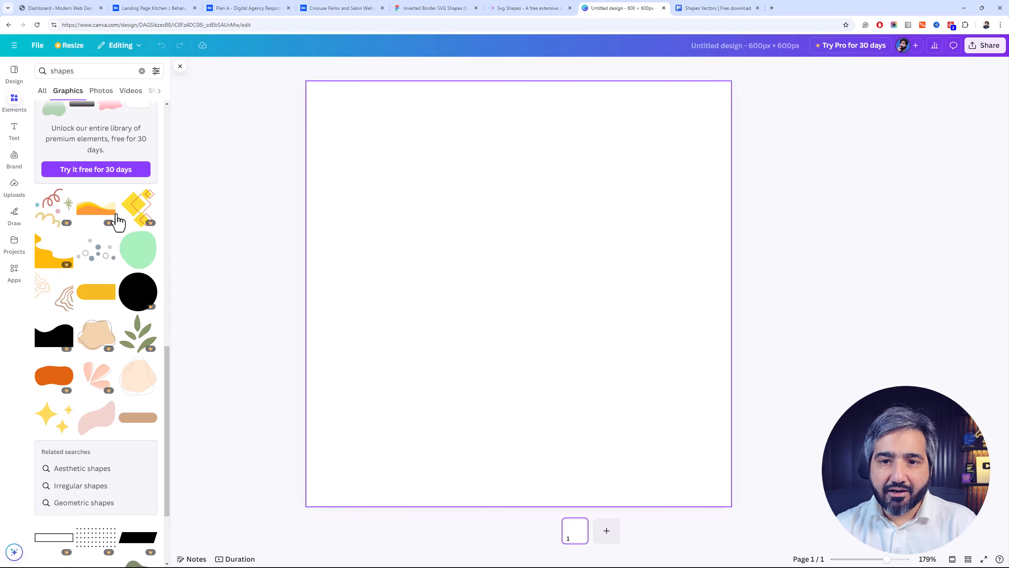
scroll(116, 214, "down", 9)
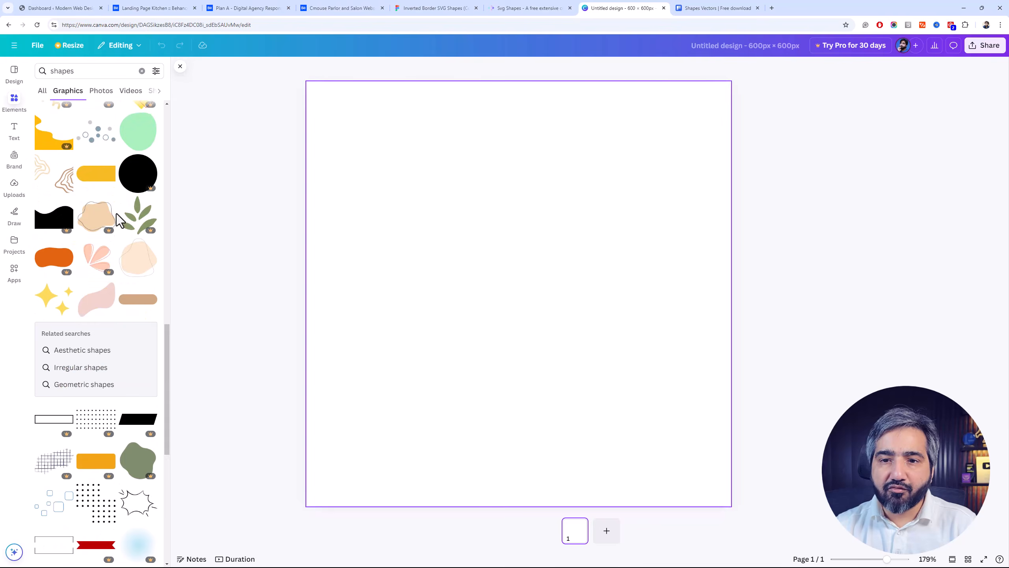
scroll(116, 213, "down", 3)
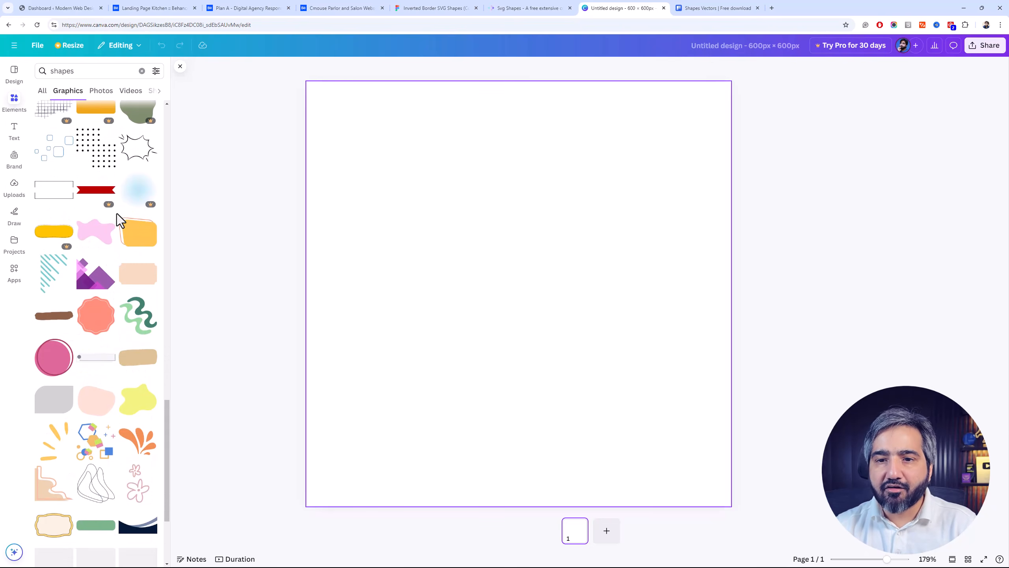
scroll(117, 213, "down", 6)
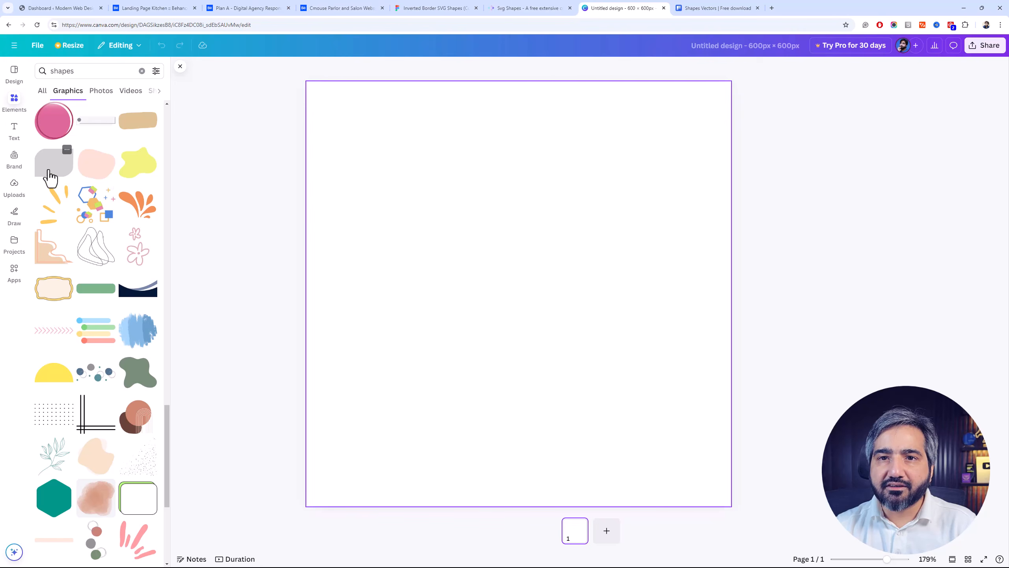
left_click(66, 153)
left_click_drag(604, 233, 778, 101)
left_click_drag(598, 254, 502, 330)
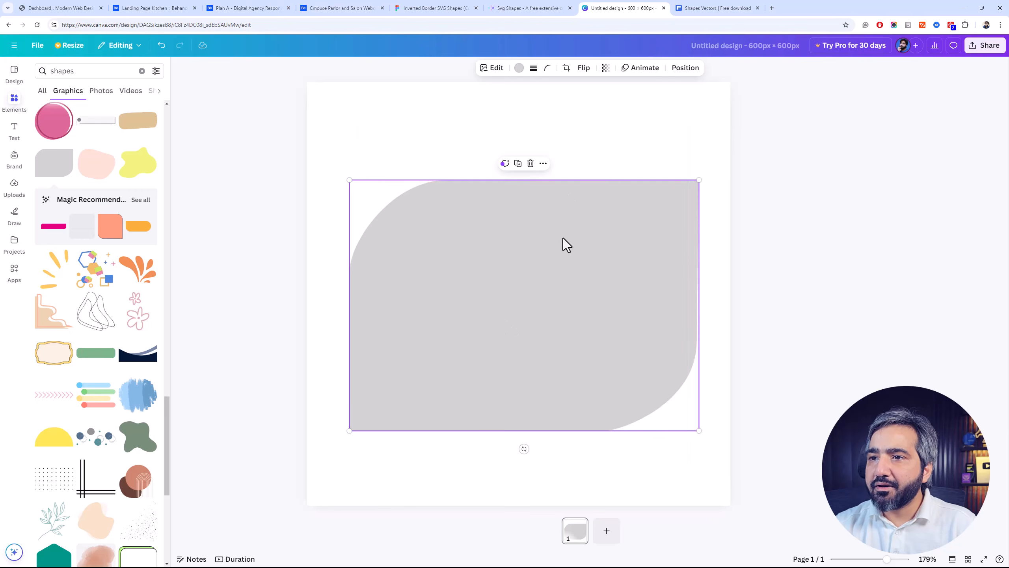
Enlarge the grey shape until it nearly spans the page width and centre it on the page
left_click(702, 181)
left_click(699, 181)
left_click_drag(698, 179, 772, 128)
left_click_drag(674, 228, 636, 250)
left_click_drag(733, 149, 704, 171)
left_click_drag(627, 284, 635, 274)
Change the shape's fill colour from the default solid colours to black
left_click(520, 67)
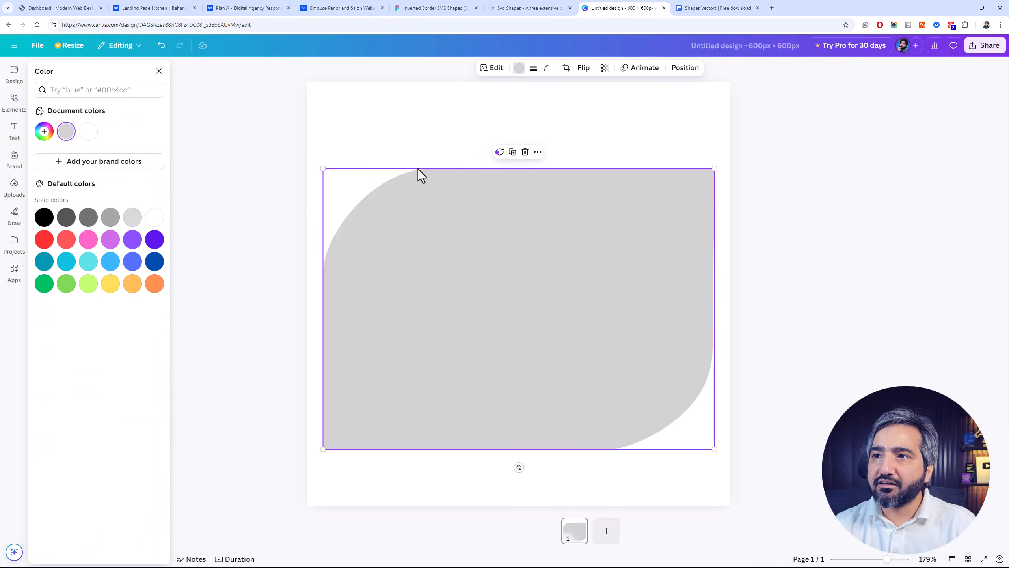
left_click(47, 220)
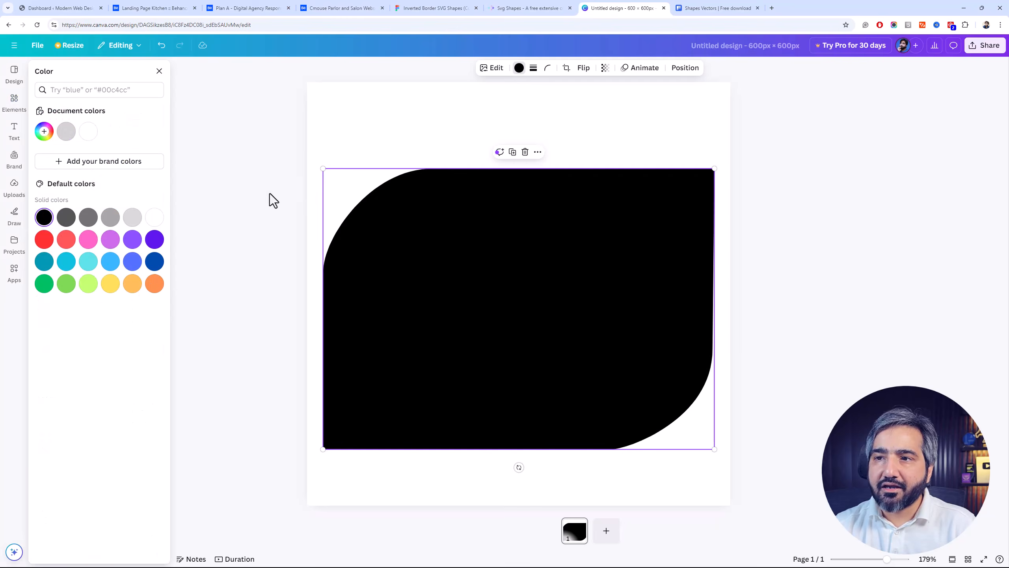
left_click(384, 148)
left_click(447, 245)
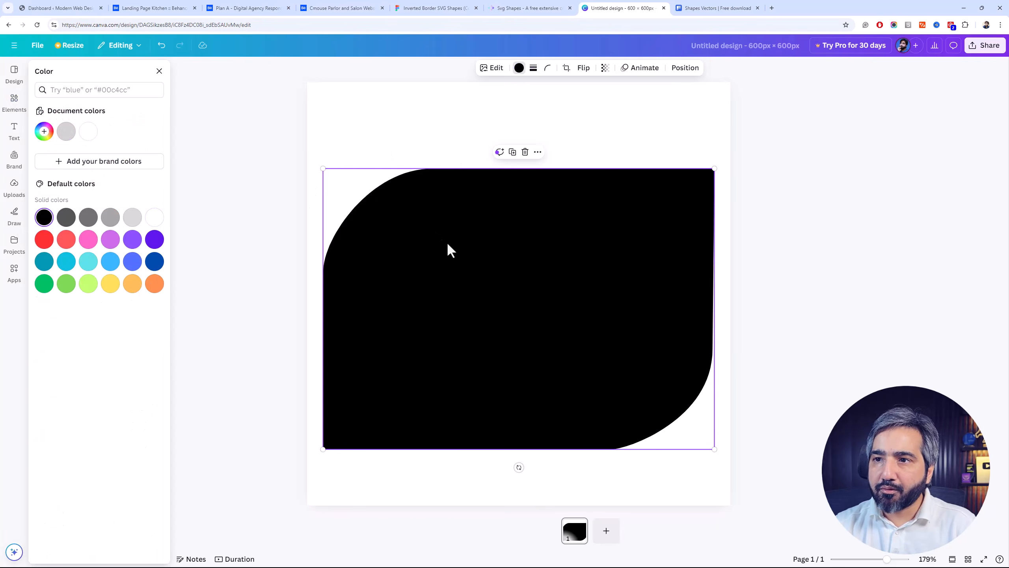
Check the available download file types for the design, including SVG, and close the options without downloading
left_click(984, 45)
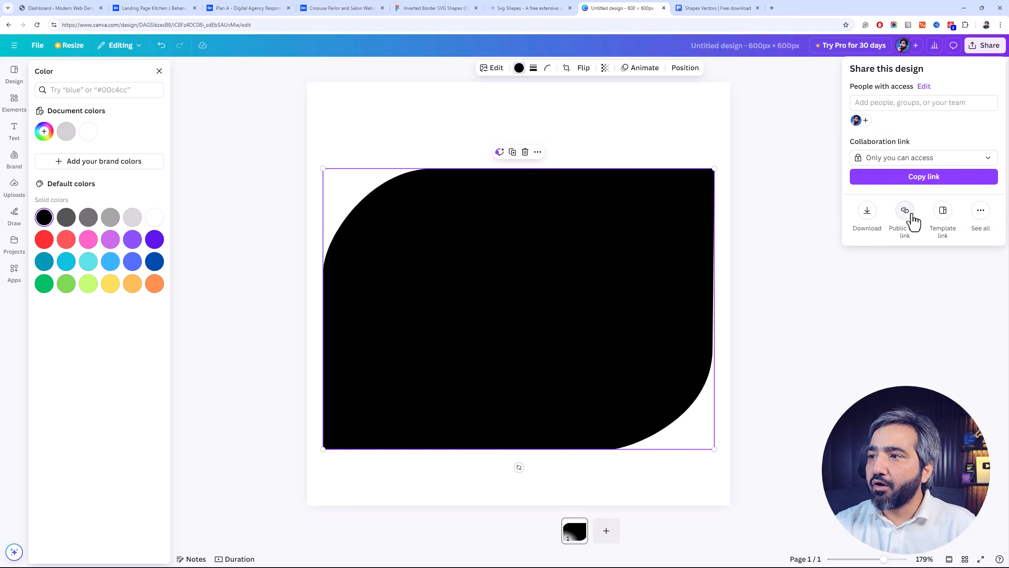
left_click(867, 213)
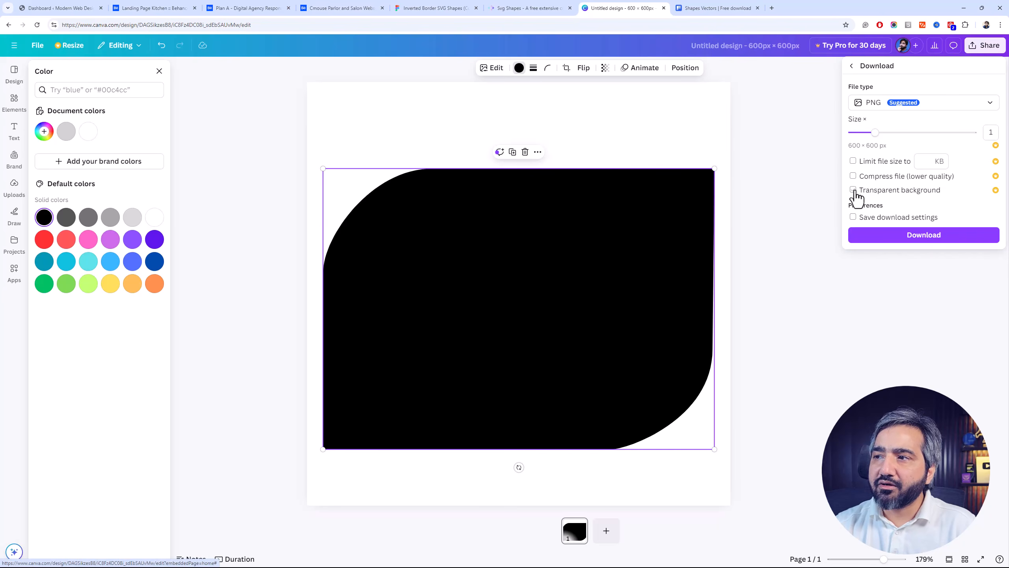
left_click(954, 107)
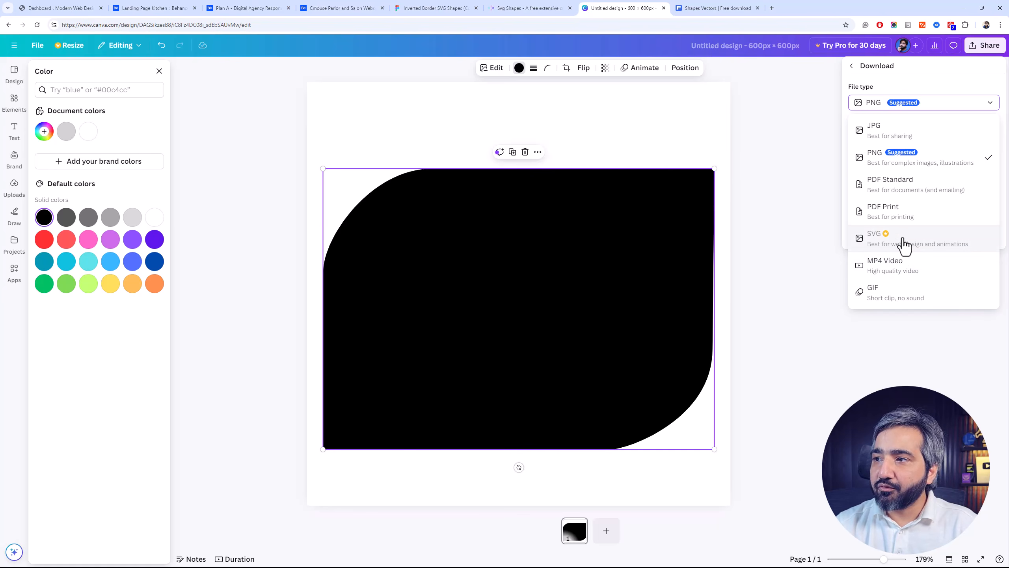
left_click(541, 134)
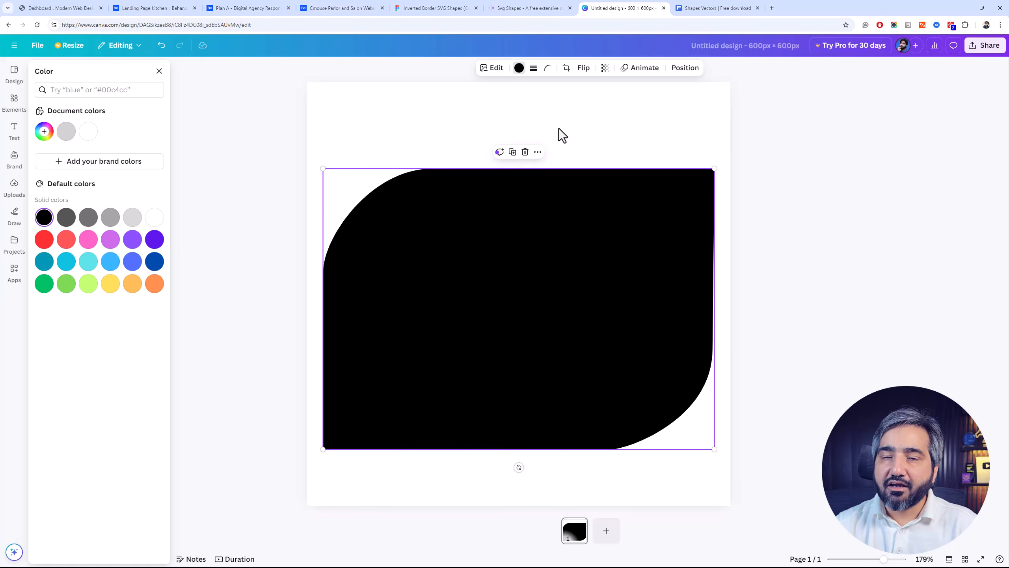
left_click(559, 128)
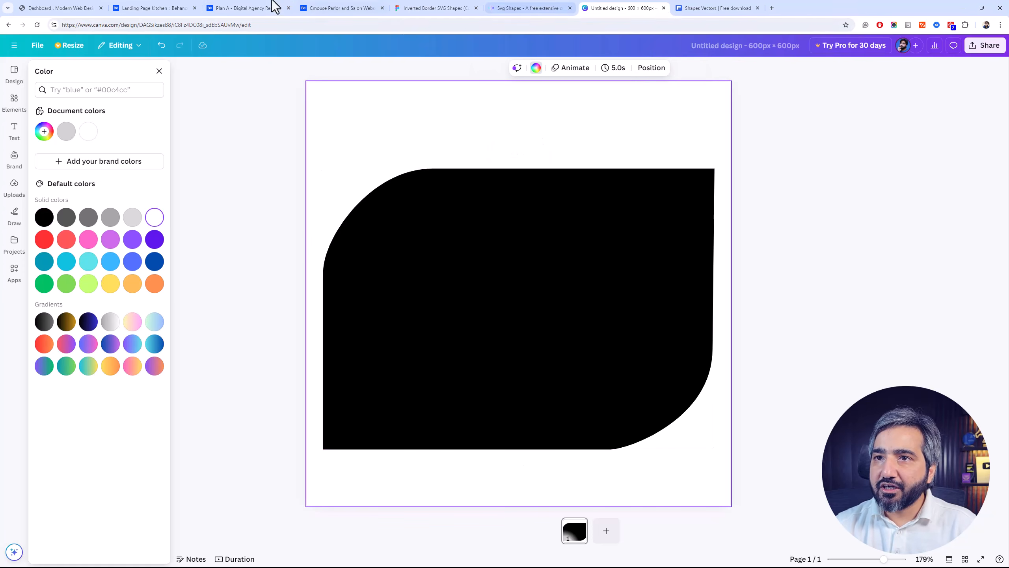
Revisit the kitchen landing page and Plan A agency designs, the inverted border shapes and the SVG Shapes collection
left_click(134, 7)
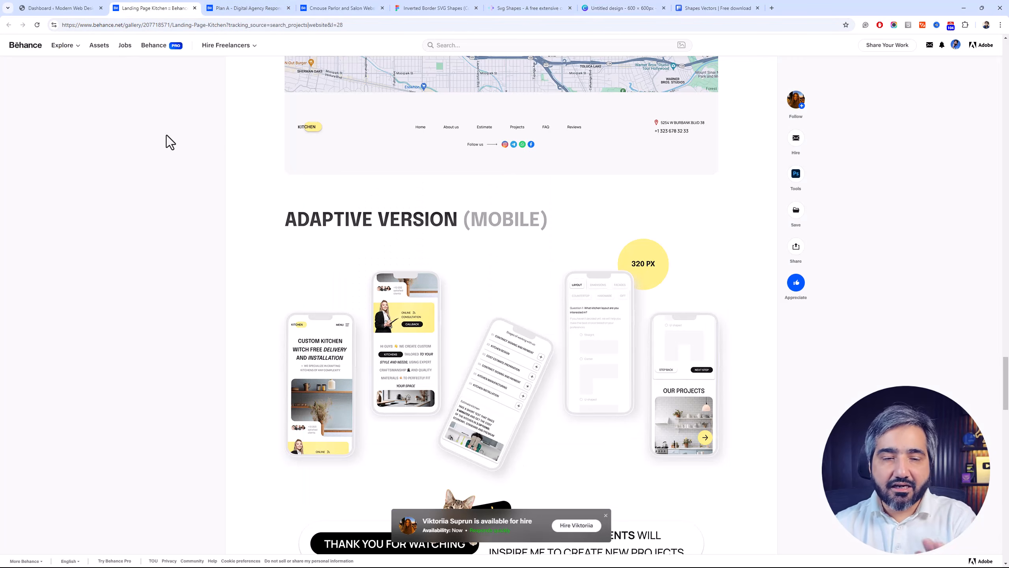
left_click(246, 8)
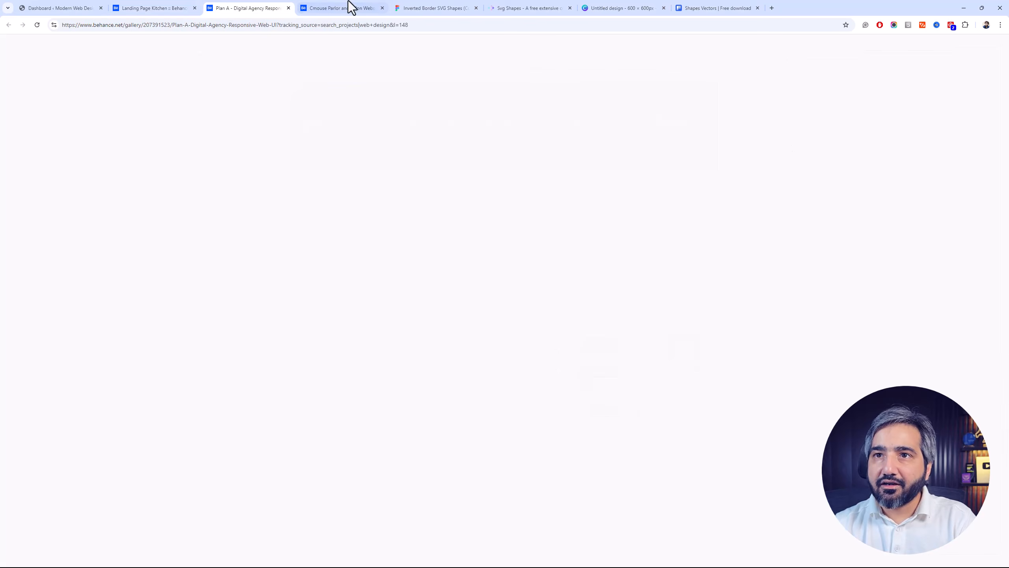
left_click(452, 7)
left_click(531, 7)
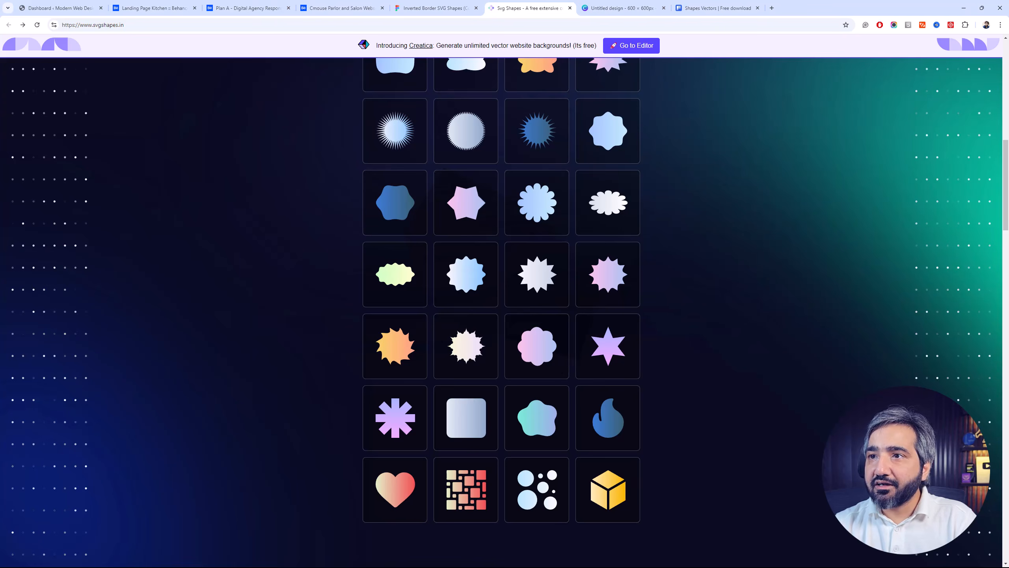
Return to the WordPress dashboard and review the prepared SVG mask code in css-code.txt
left_click(57, 6)
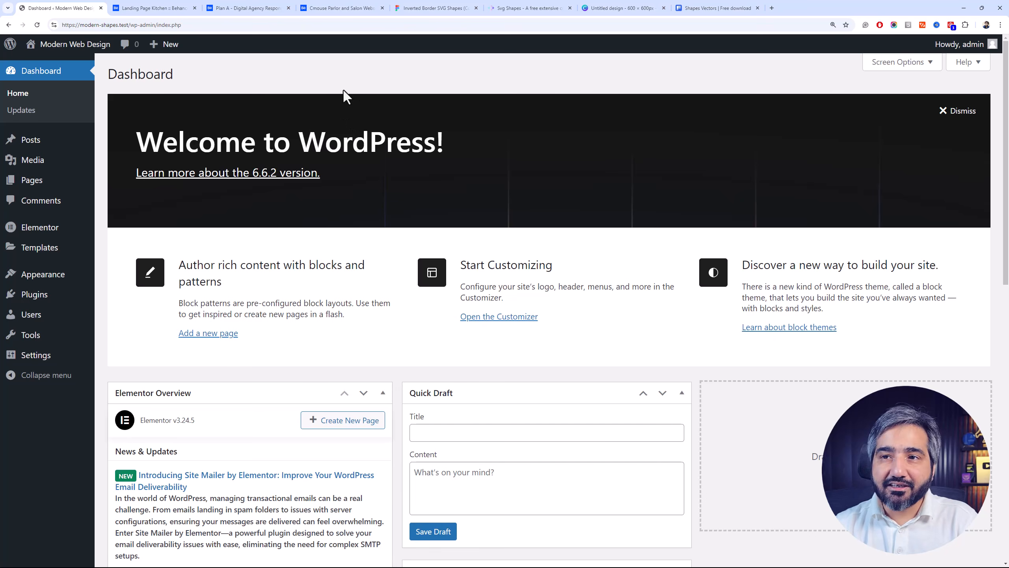
left_click_drag(494, 97, 446, 105)
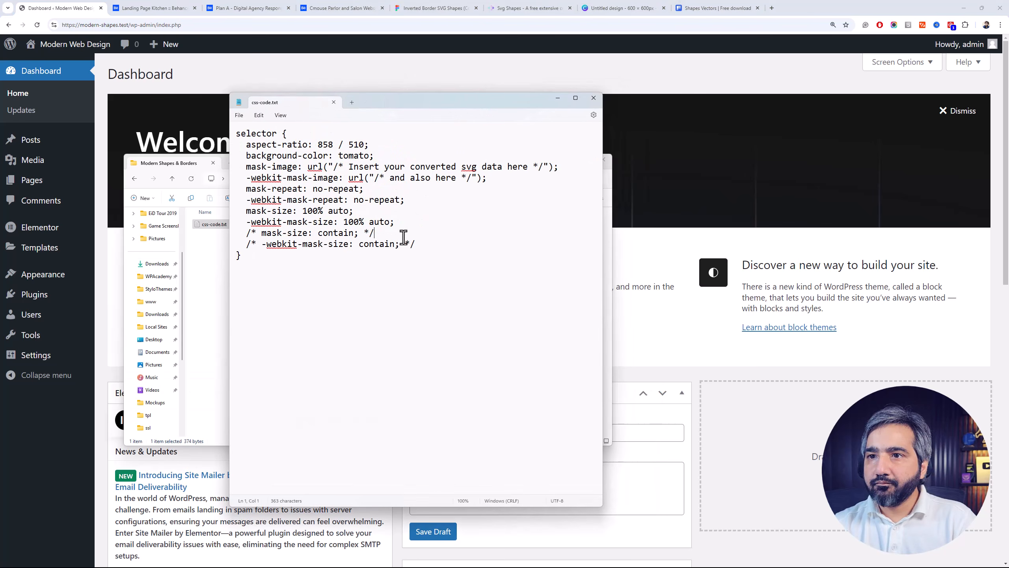
left_click_drag(309, 259, 234, 128)
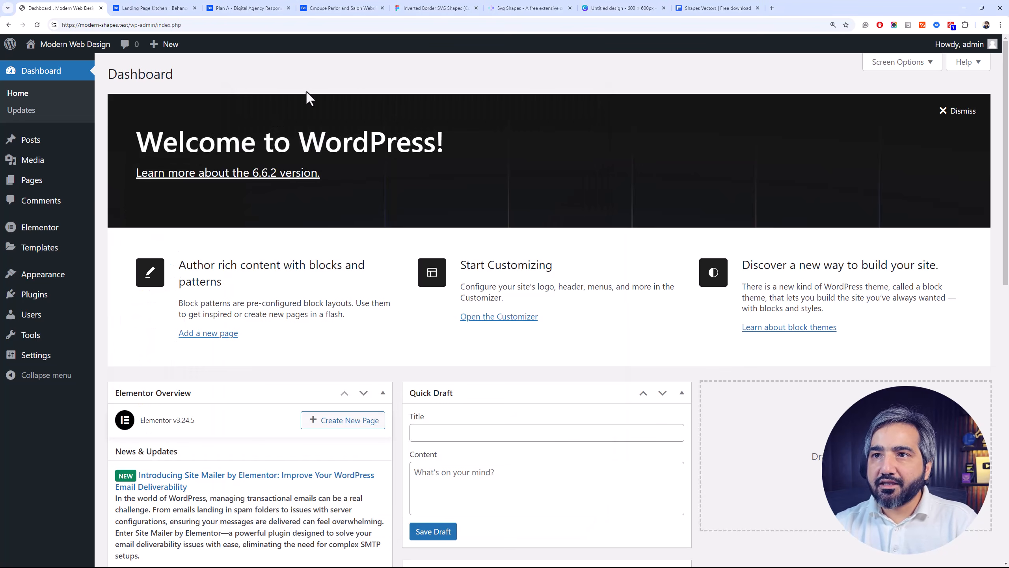
Create a new WordPress page titled "Home"
left_click(67, 182)
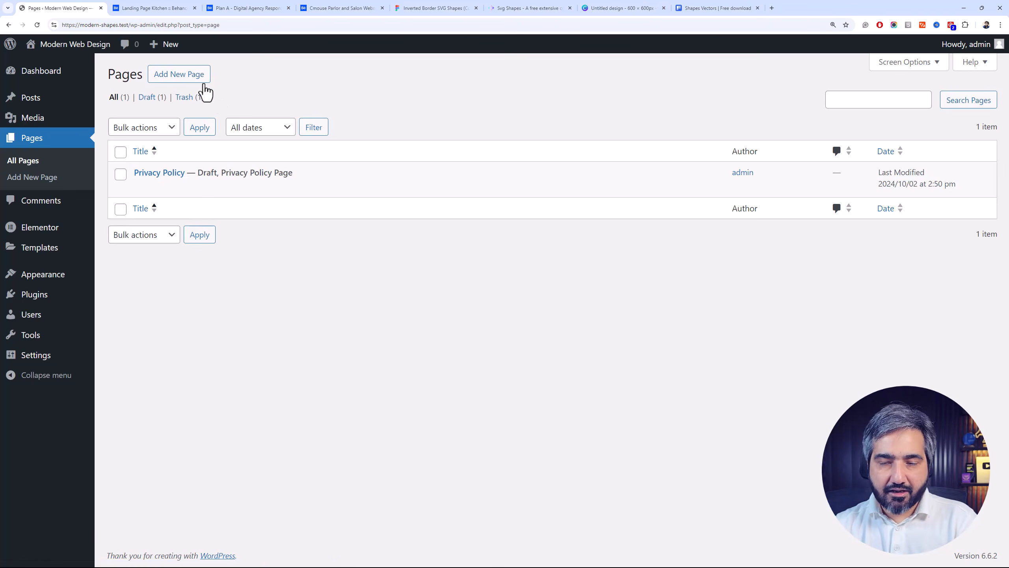
left_click(199, 80)
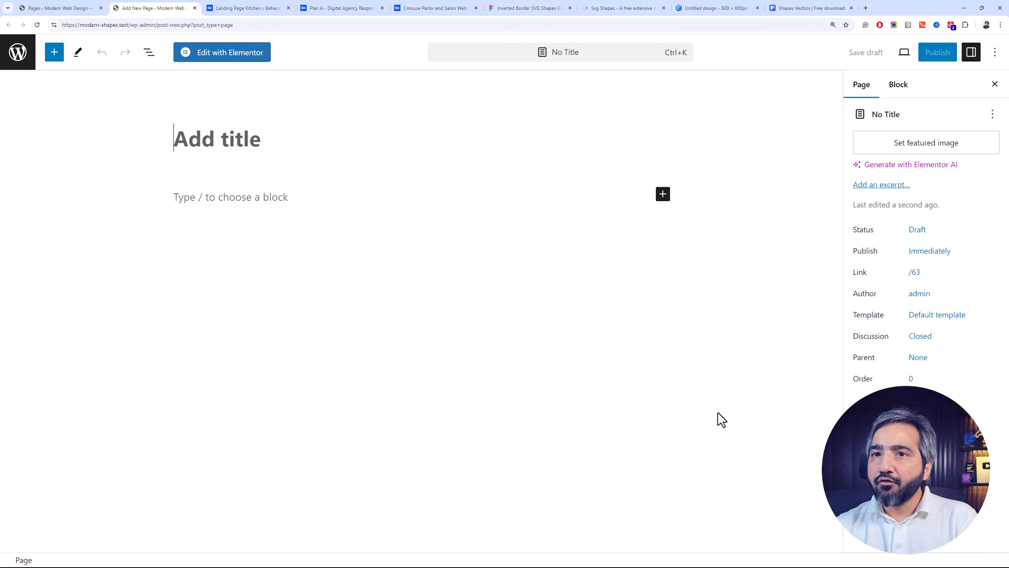
type("Homepage")
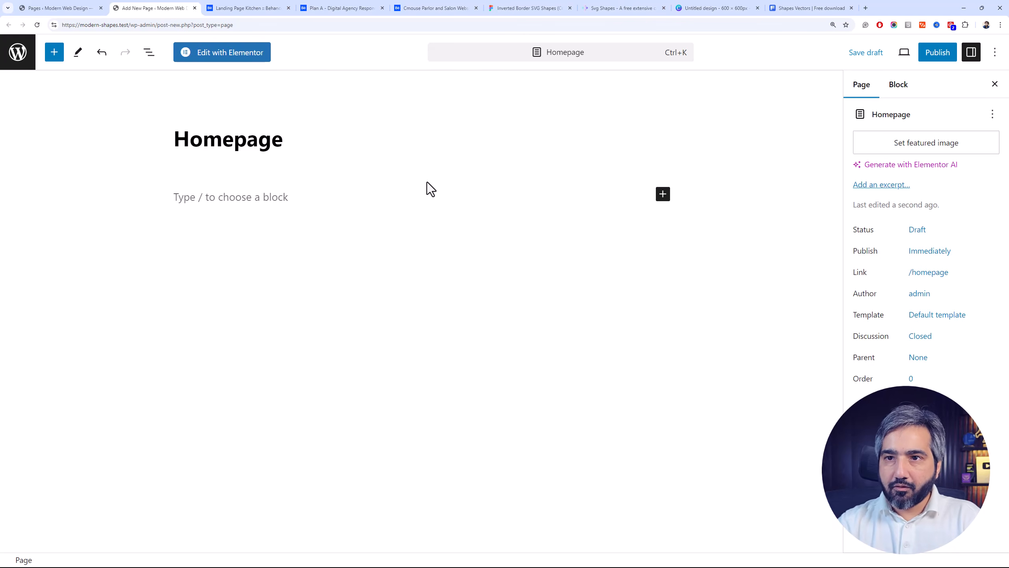
key("BackSpace")
key("BackSpace")
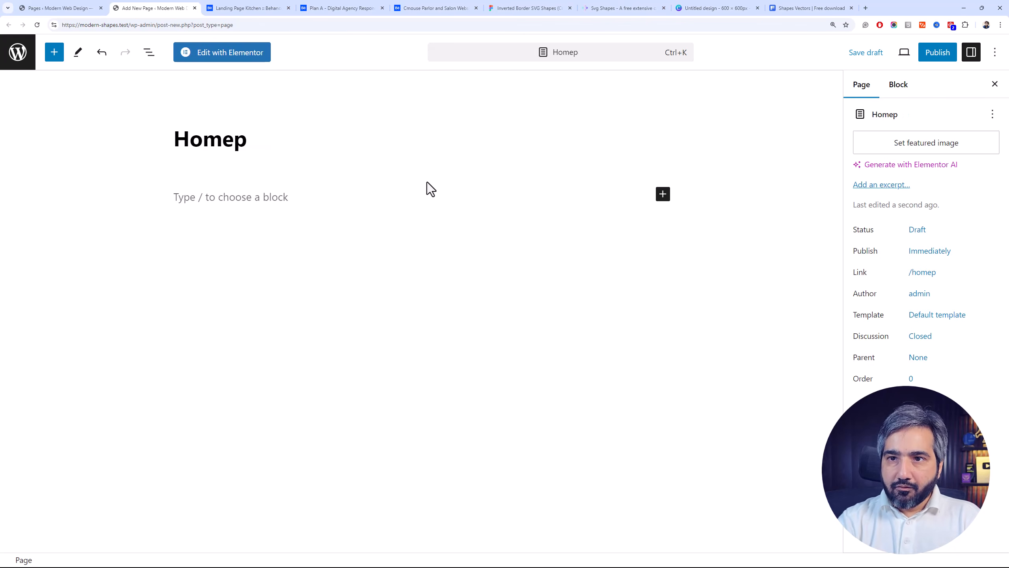
key("BackSpace")
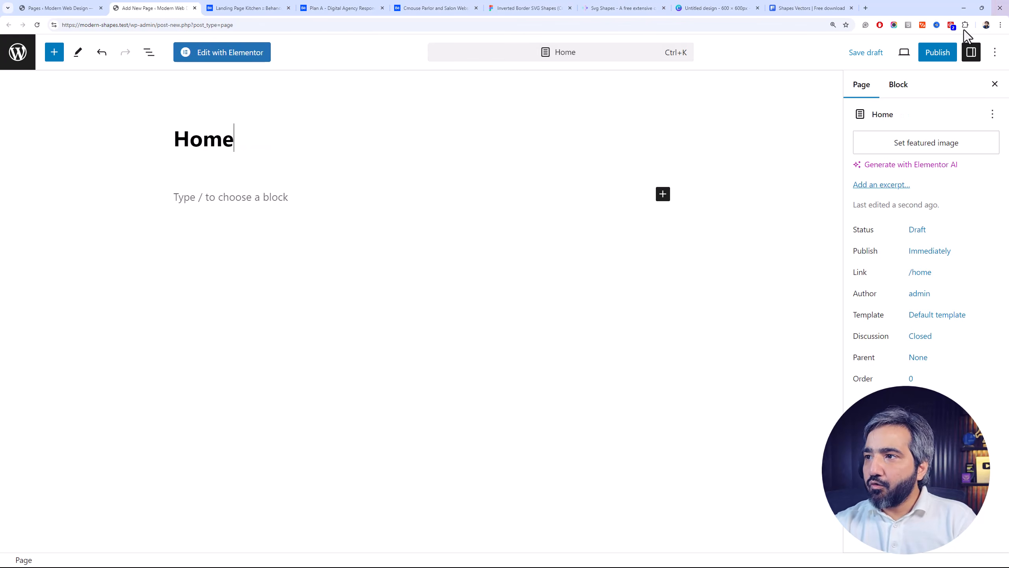
Assign the Elementor Canvas template to the Home page, publish it and open it for editing in Elementor
left_click(937, 315)
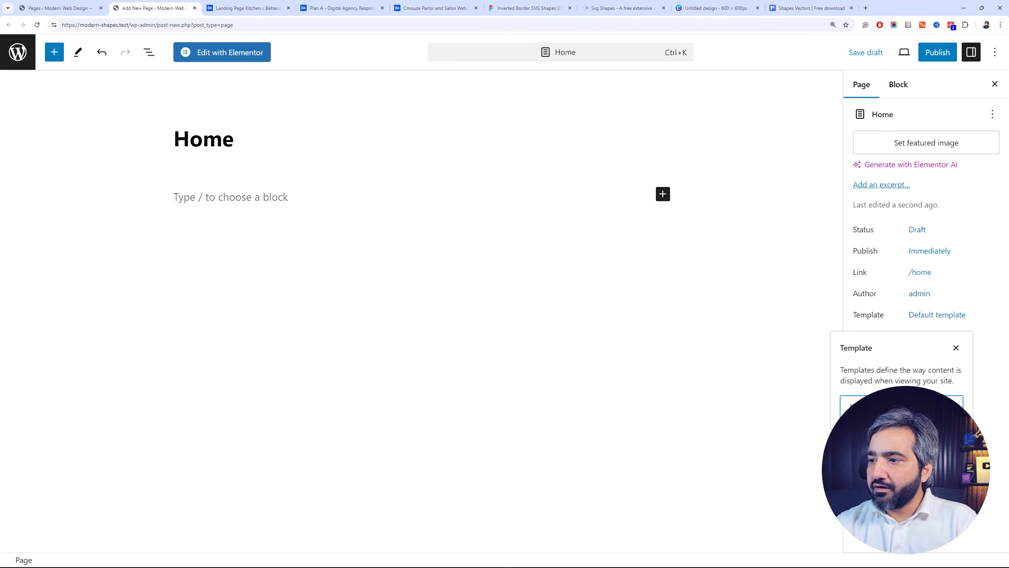
left_click(890, 433)
left_click(942, 58)
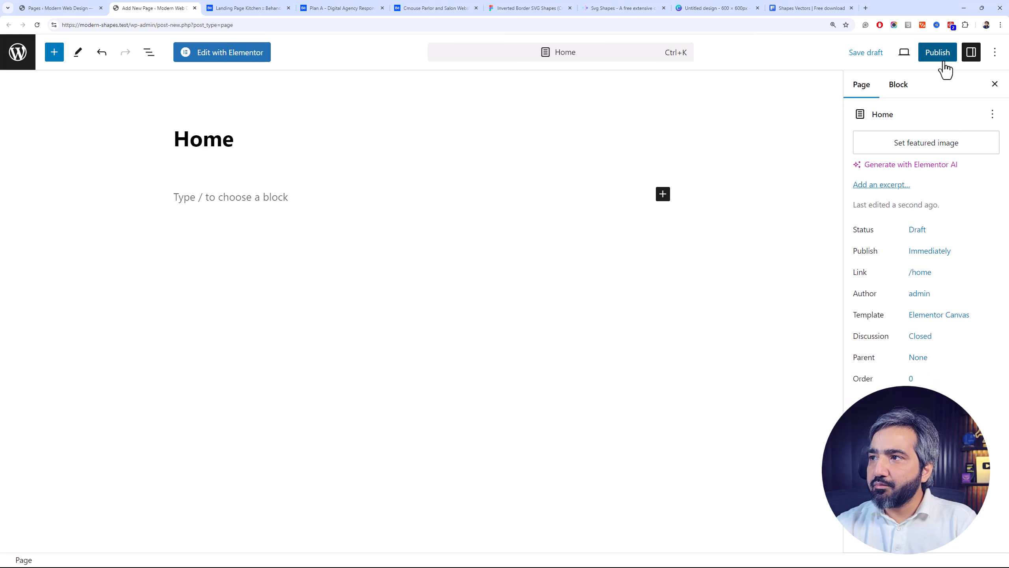
left_click(928, 59)
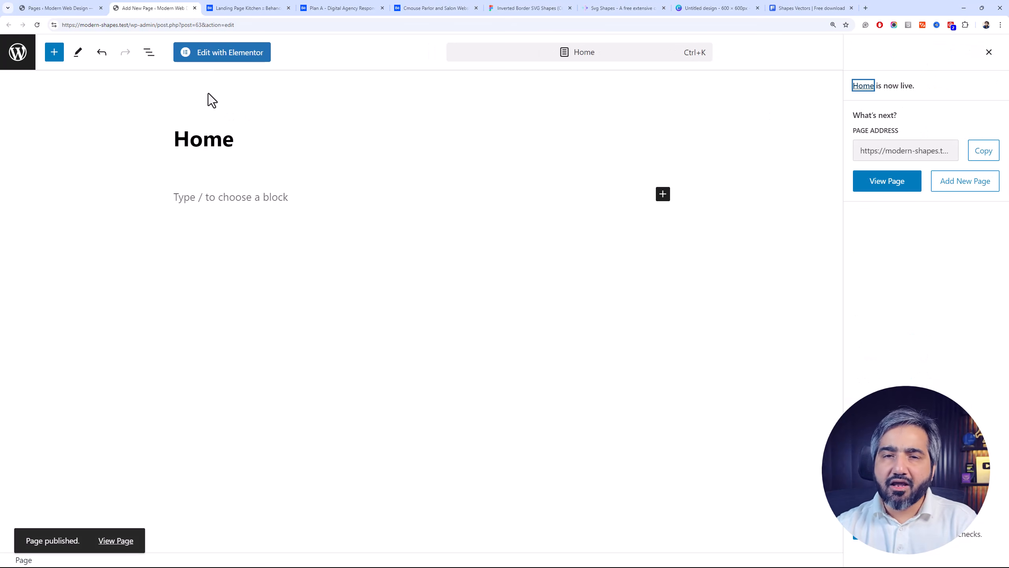
left_click(225, 52)
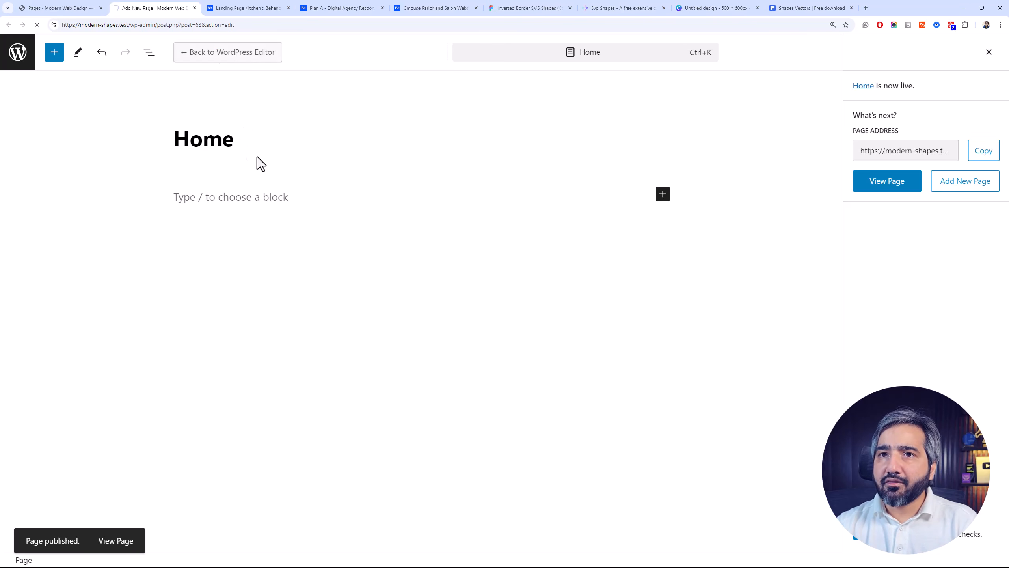
Set the site's homepage display to a static page using Home in the Reading settings, and save
left_click(62, 6)
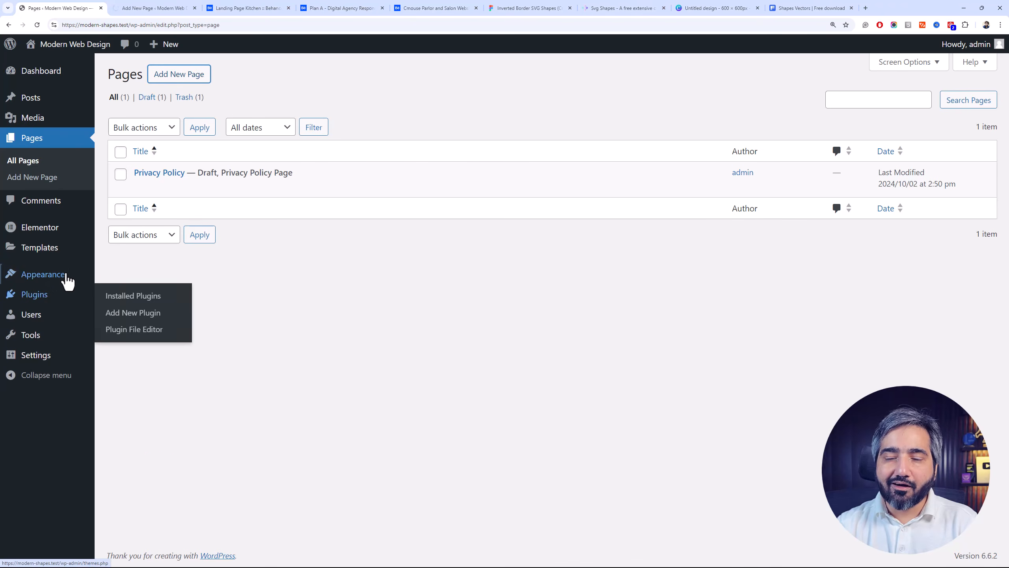
mouse_move(91, 356)
left_click(125, 394)
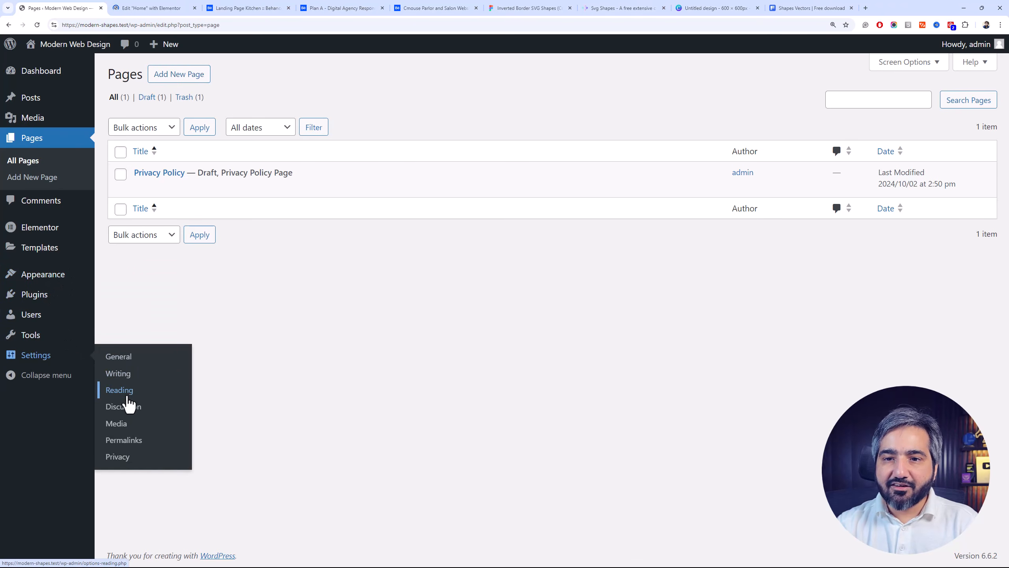
left_click(244, 126)
left_click(324, 155)
left_click(314, 183)
left_click(150, 445)
Return to the Home page in Elementor, dismiss the upgrade banner and bring up the layout choices for a new container
left_click(158, 8)
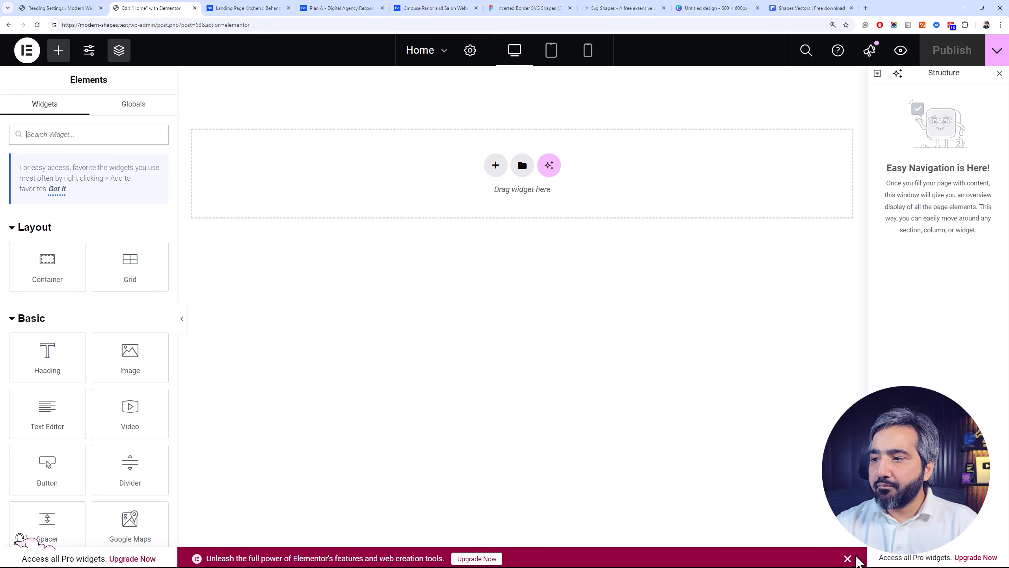
left_click(848, 558)
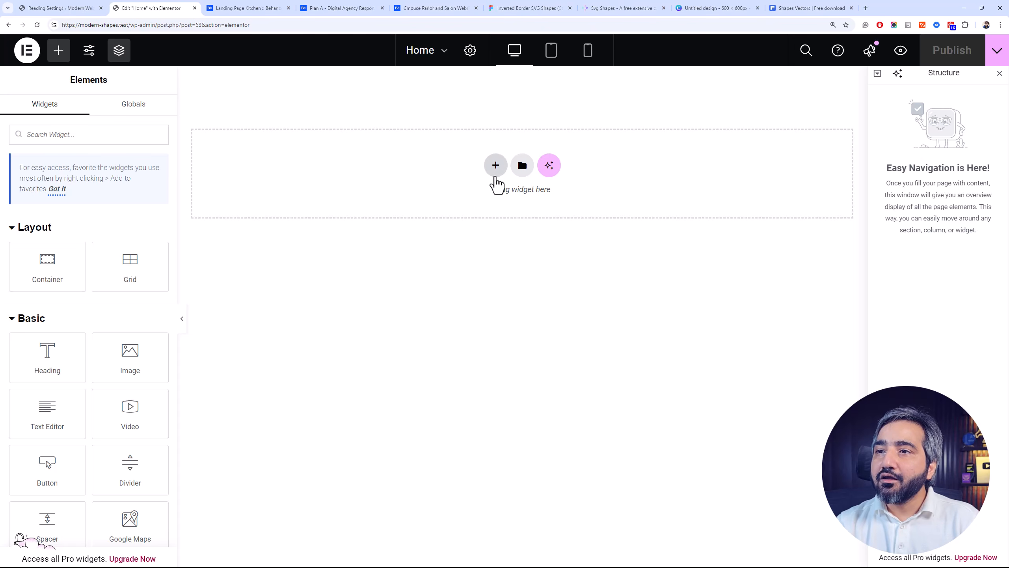
left_click(495, 178)
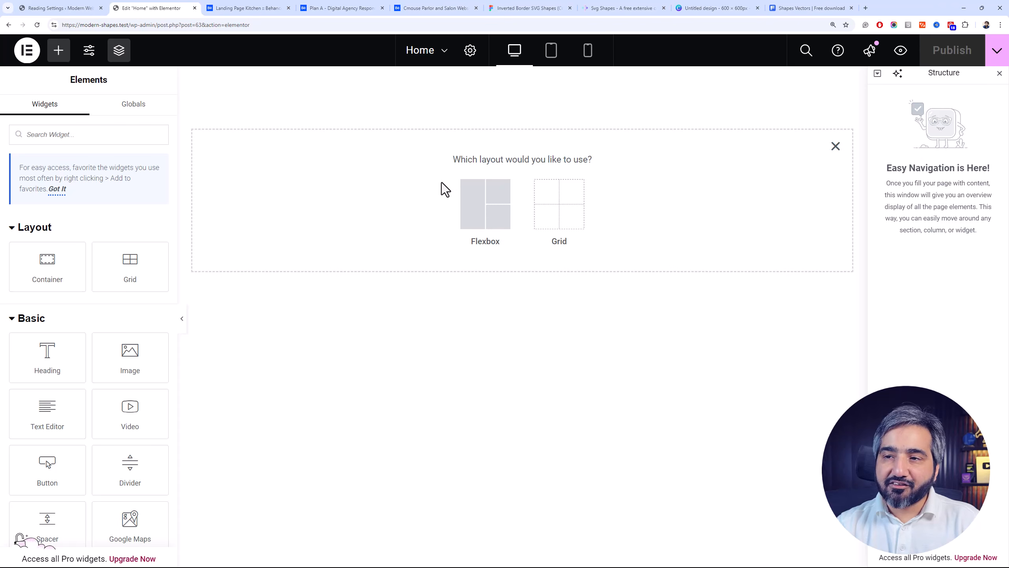
Open the Pexels stock photo site in a new browser tab
left_click(865, 8)
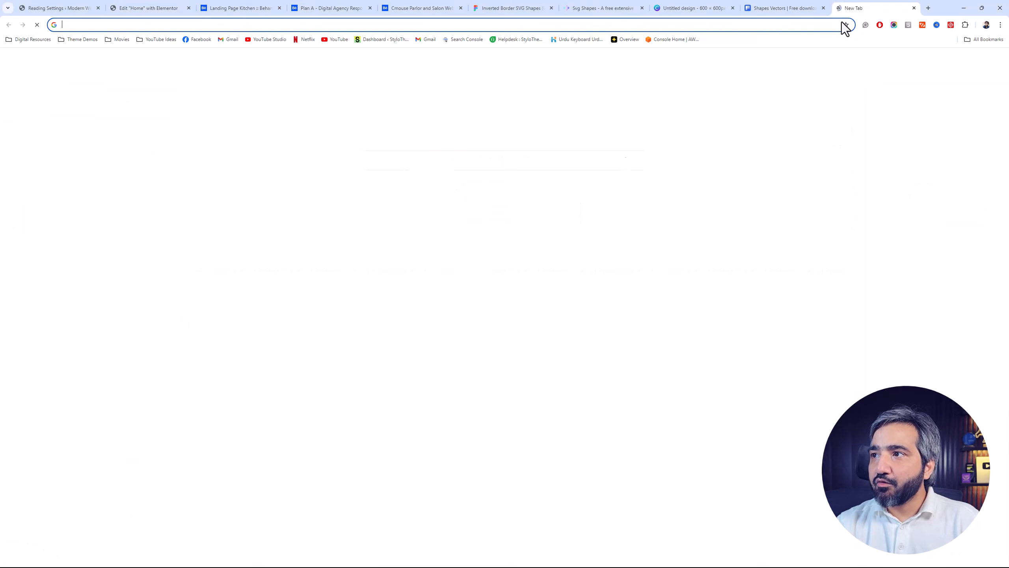
type("pexels.com")
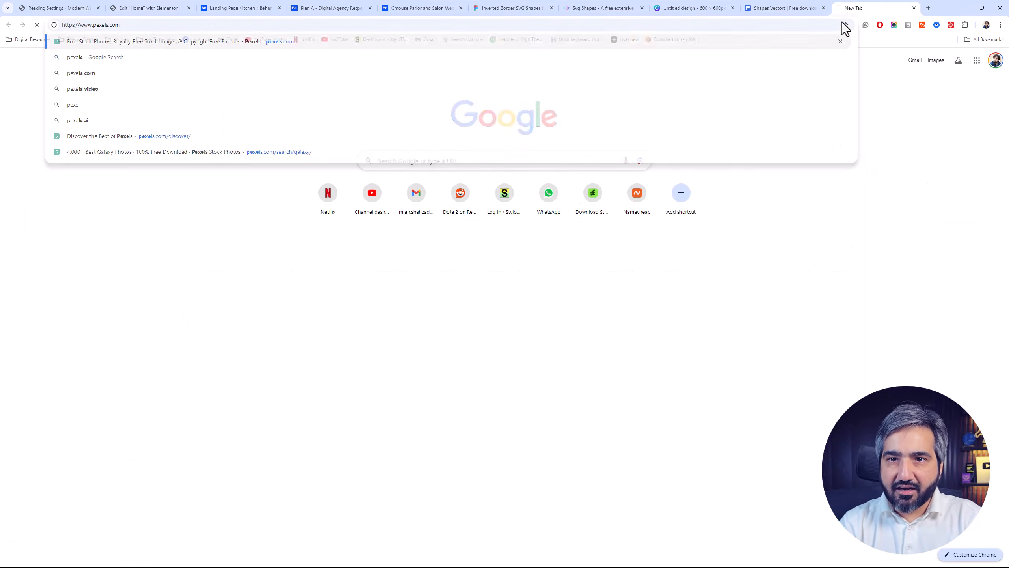
key("Return")
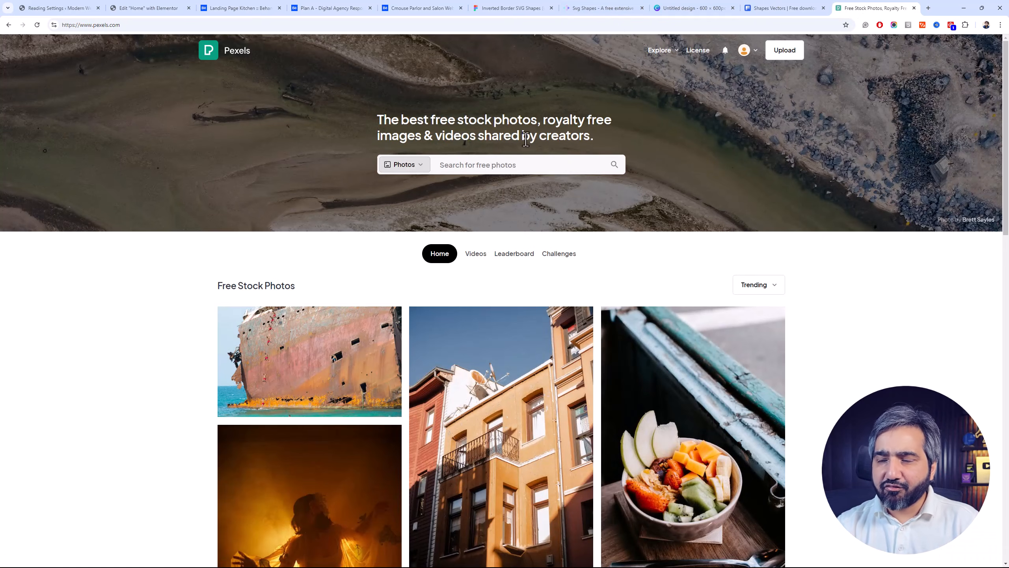
Open the Unsplash photo site in another browser tab
left_click(929, 7)
type("unsp")
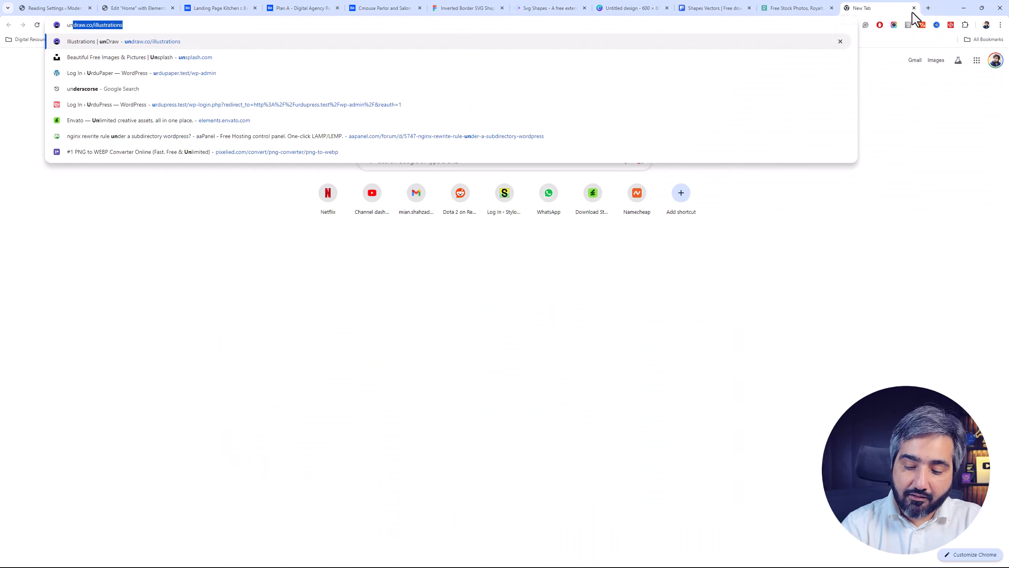
type("lash")
key("Return")
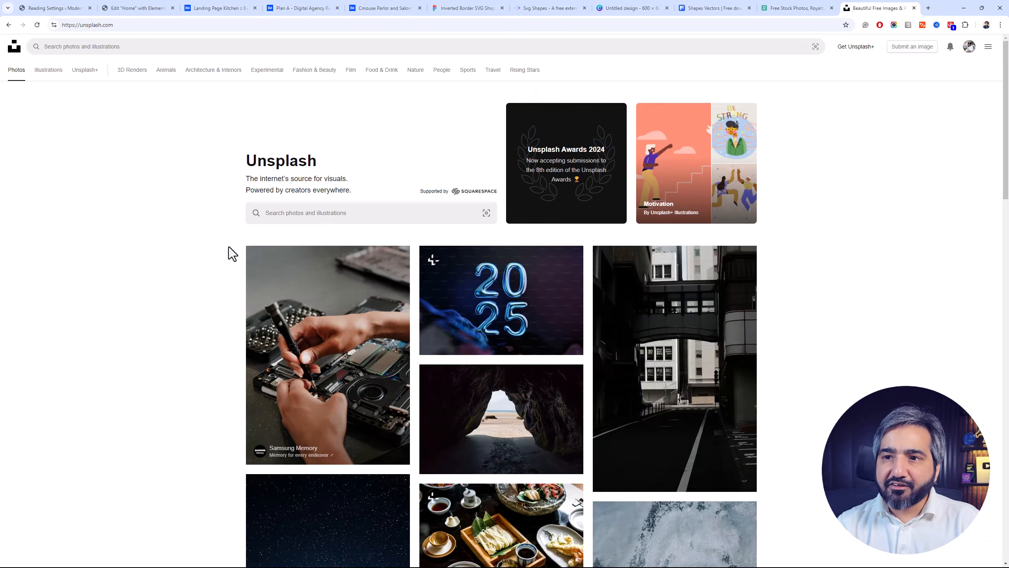
Examine how photos are used in the shaped sections of the kitchen landing page and Plan A agency designs
left_click(245, 8)
scroll(395, 232, "down", 8)
scroll(399, 230, "up", 8)
scroll(399, 230, "up", 10)
scroll(416, 289, "down", 5)
scroll(428, 304, "up", 2)
scroll(439, 318, "up", 5)
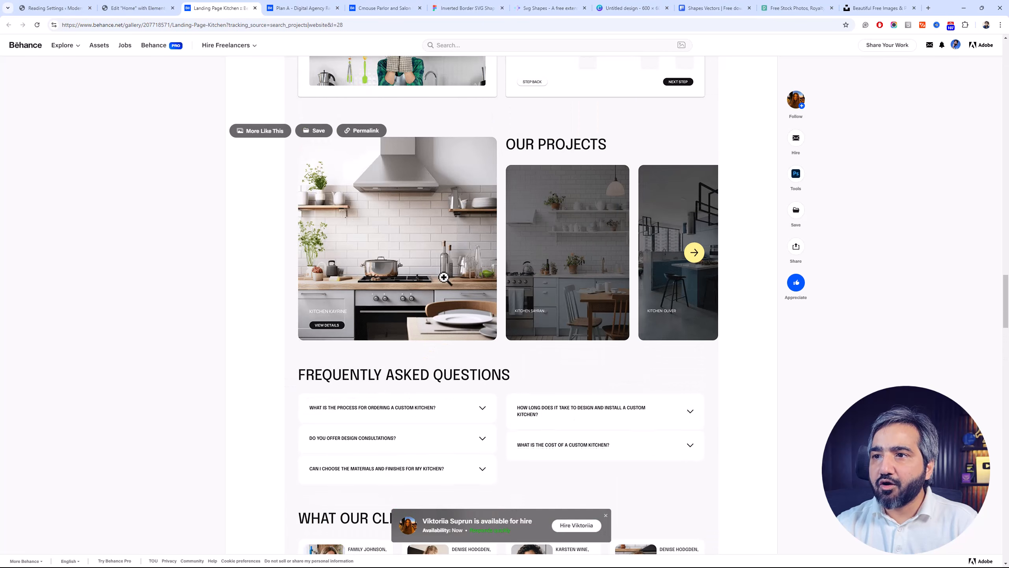
scroll(446, 279, "up", 5)
left_click(296, 8)
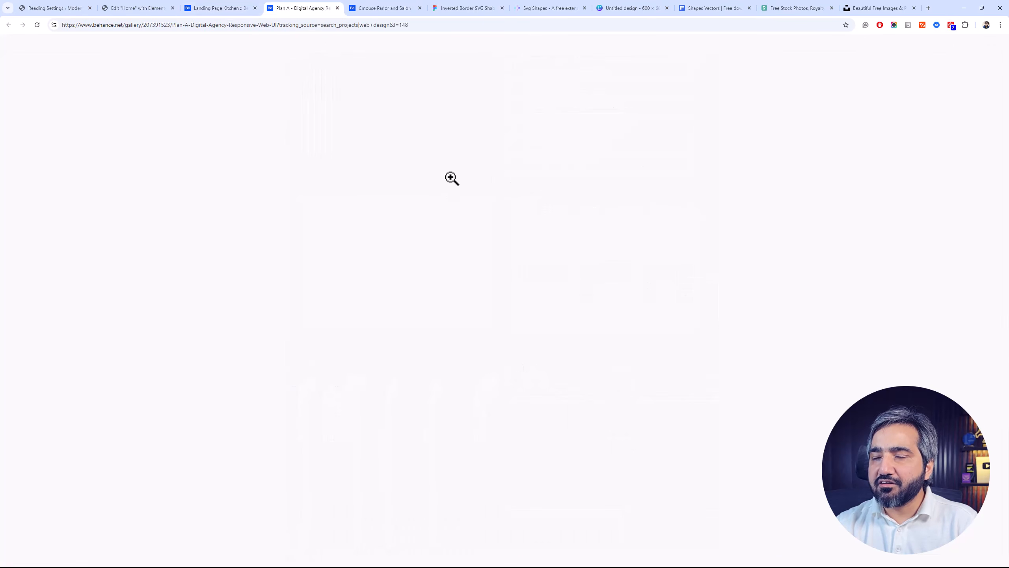
scroll(472, 239, "up", 8)
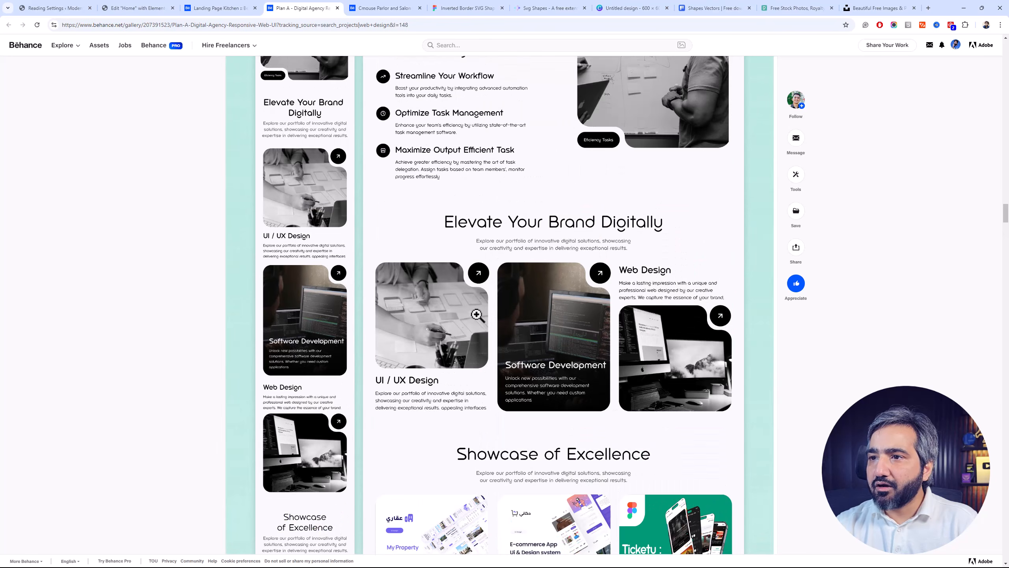
scroll(469, 302, "up", 3)
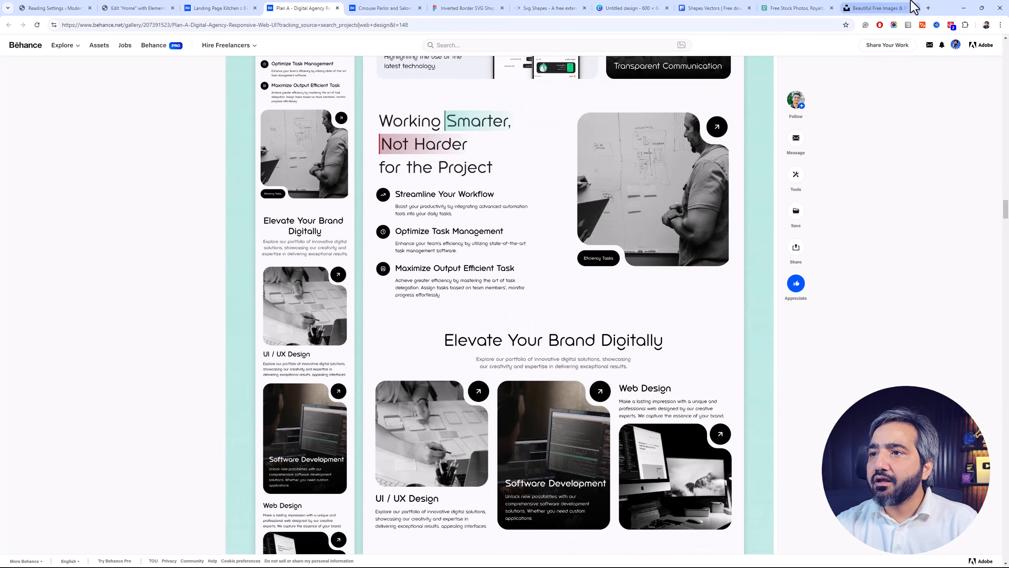
Browse the Unsplash photos, check the download option of the Japanese food set image and close it
left_click(882, 7)
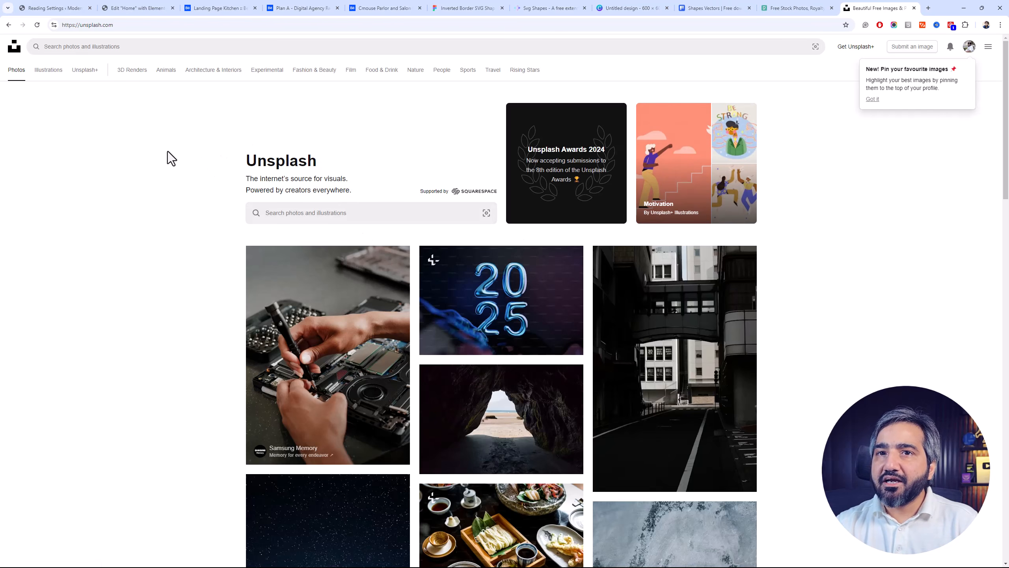
scroll(477, 226, "down", 5)
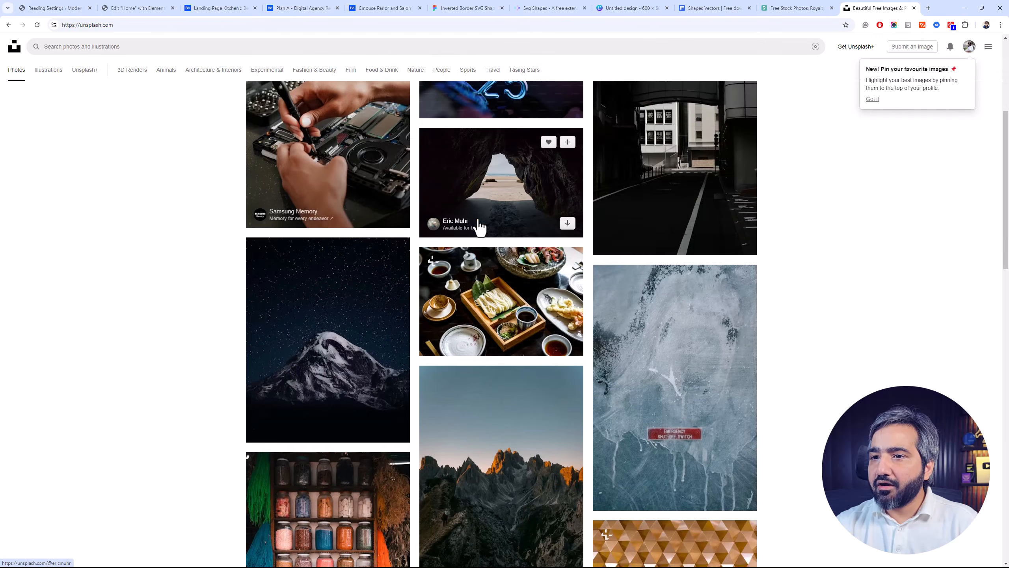
scroll(480, 226, "down", 3)
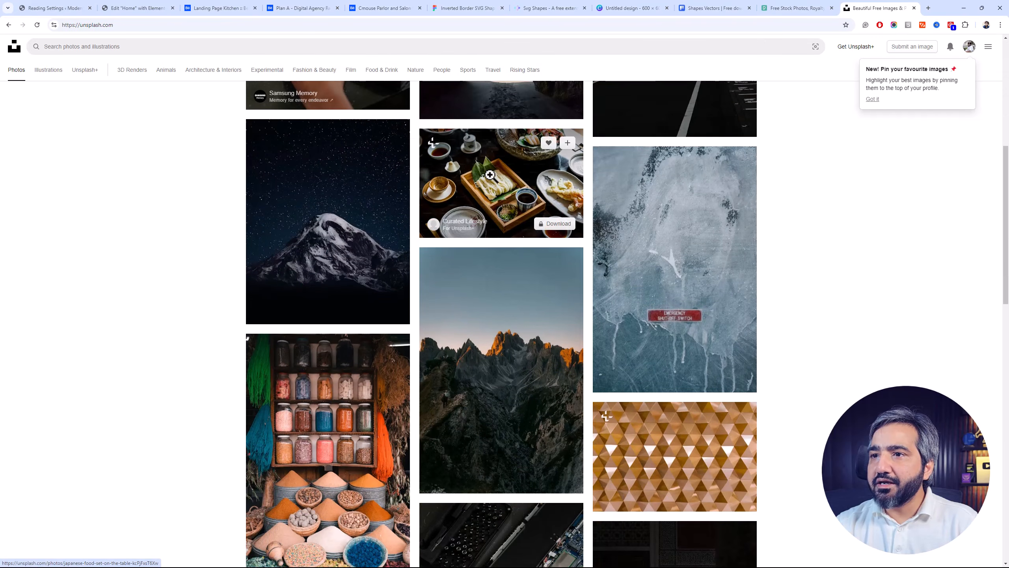
left_click(490, 175)
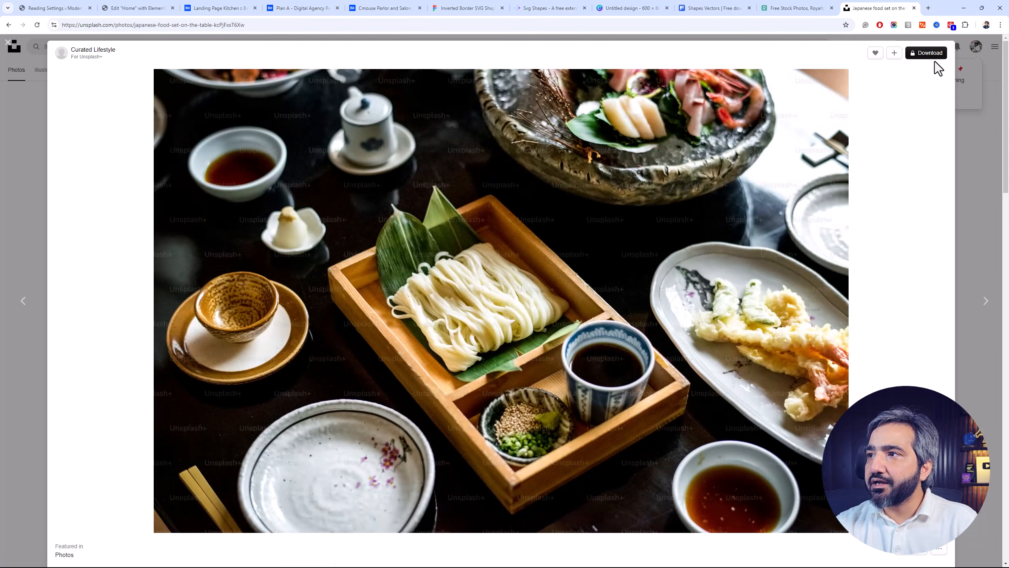
mouse_move(932, 58)
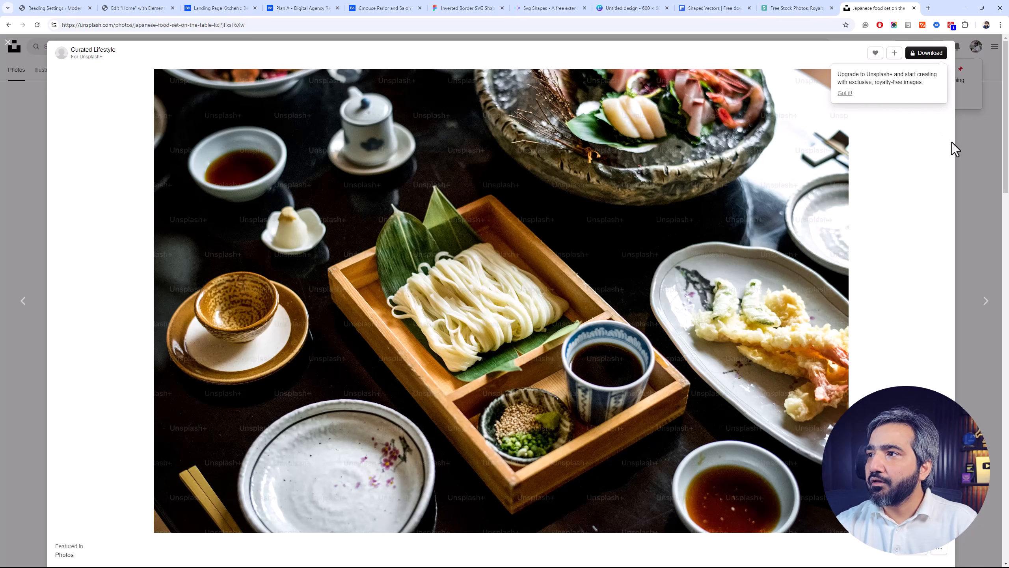
left_click(967, 143)
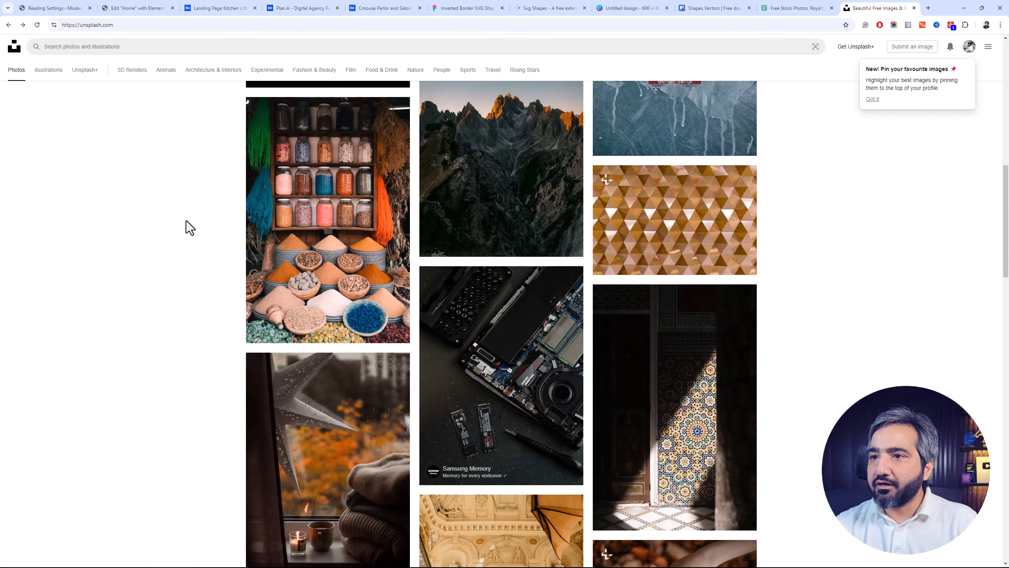
Return to the Pexels site and search its free photos for "food"
scroll(187, 221, "up", 10)
left_click(822, 6)
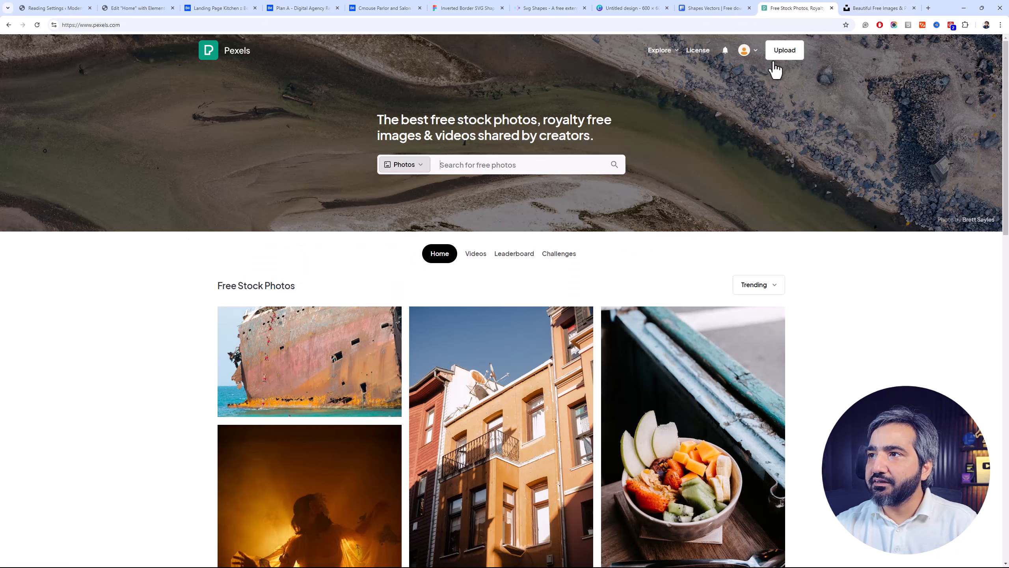
mouse_move(1008, 133)
left_mouse_down()
mouse_move(1008, 147)
mouse_move(1008, 109)
mouse_move(1007, 351)
mouse_move(1007, 138)
left_mouse_up()
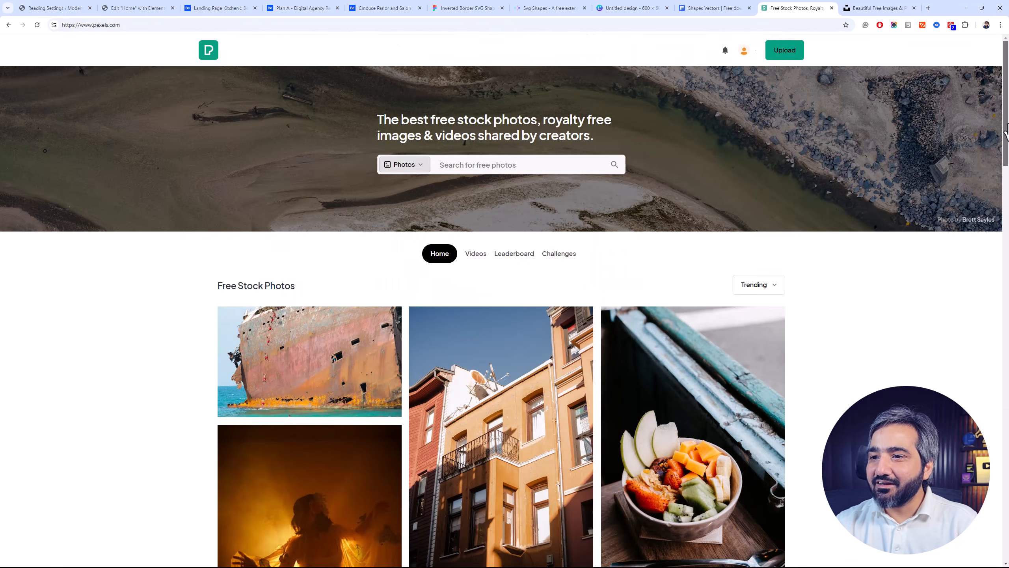
left_click_drag(522, 184, 516, 164)
left_click(516, 164)
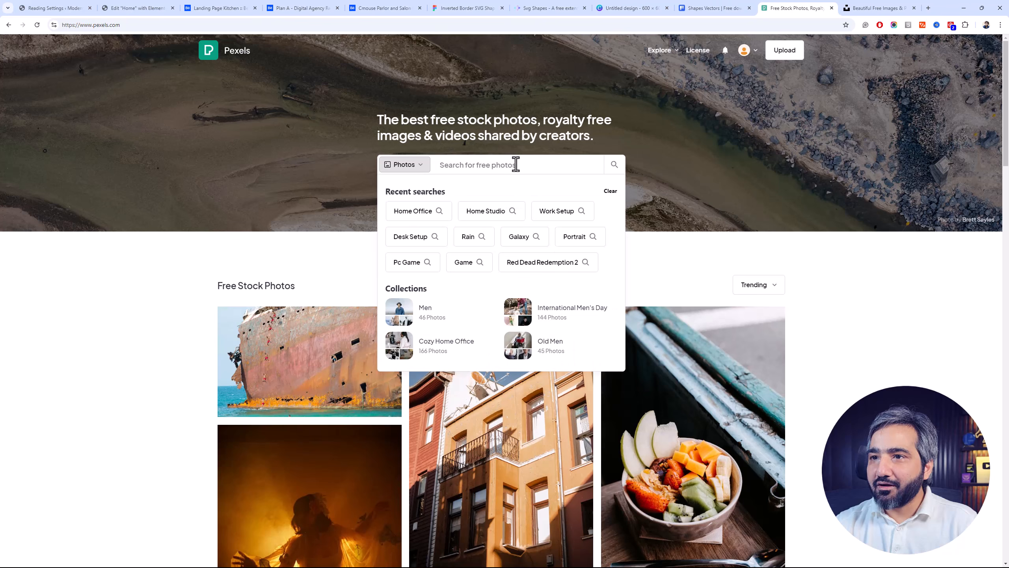
type("food")
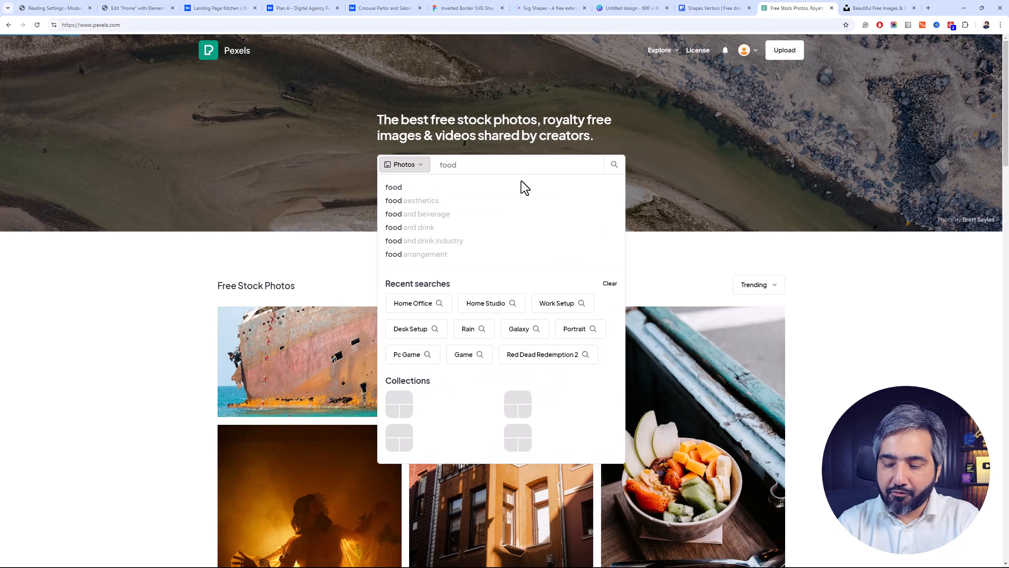
key("Return")
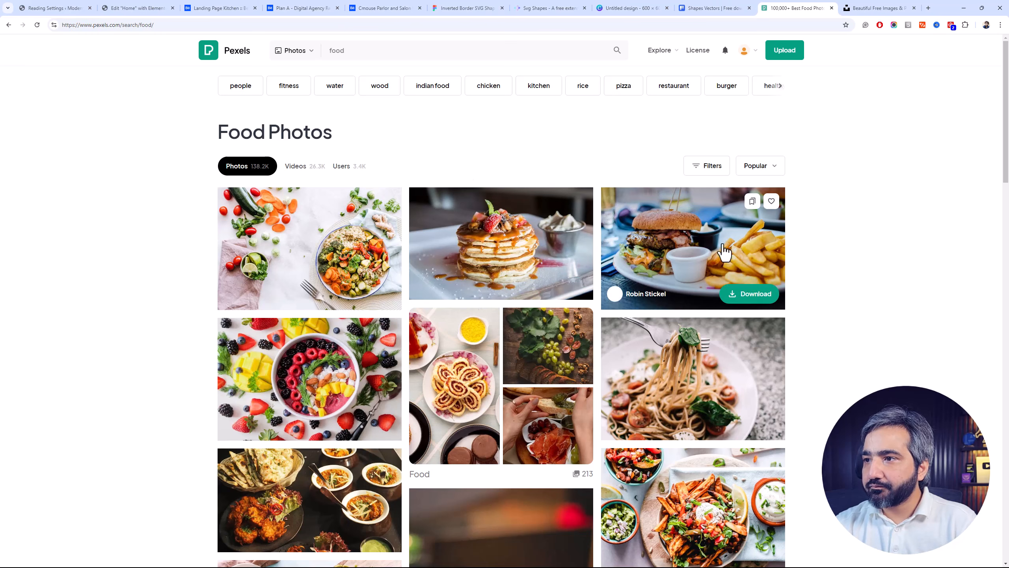
Open the berry smoothie bowl photo and download it in the Medium 1280x853 size
left_click(337, 380)
left_click(926, 69)
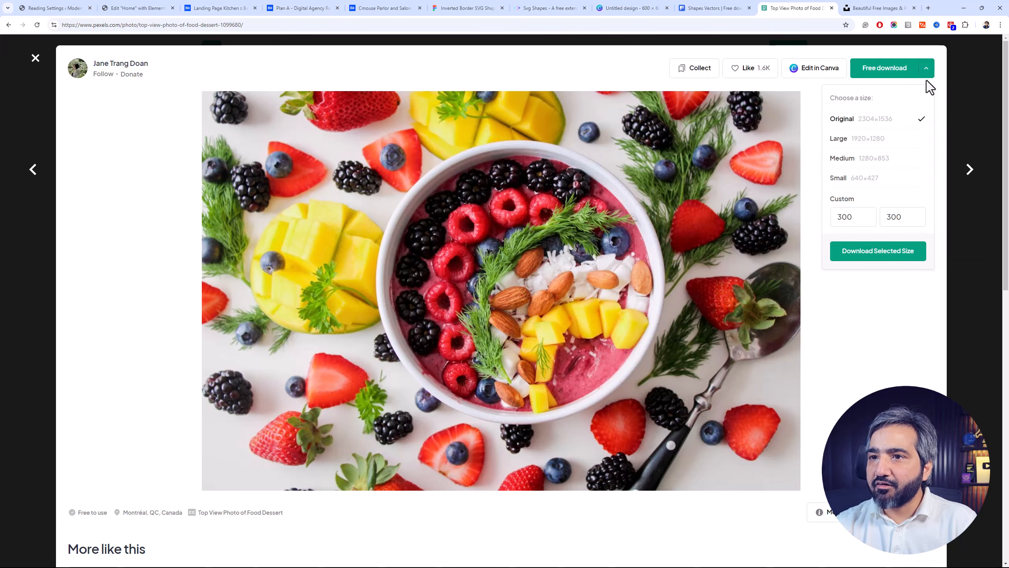
left_click(869, 153)
left_click(866, 160)
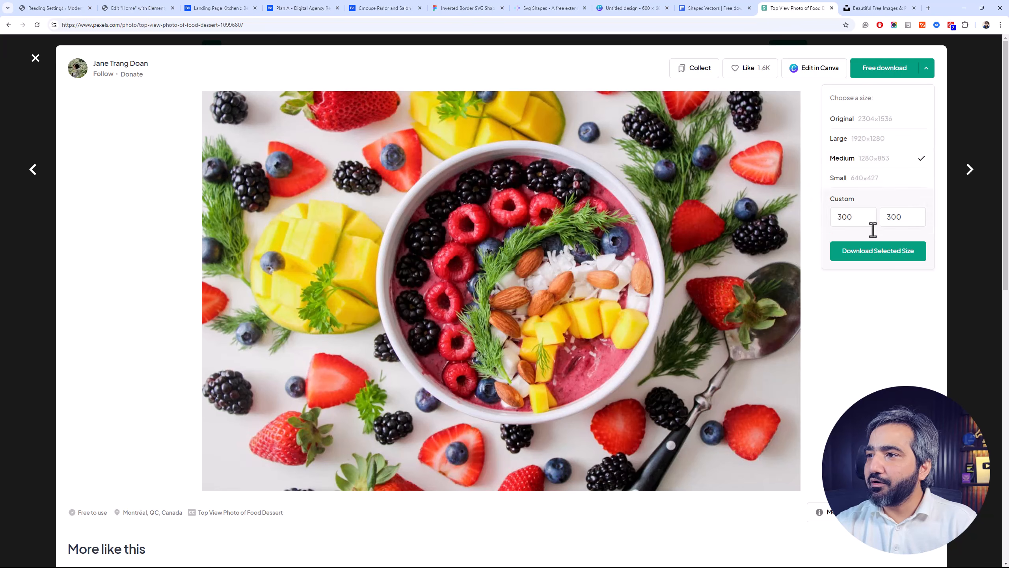
left_click(881, 254)
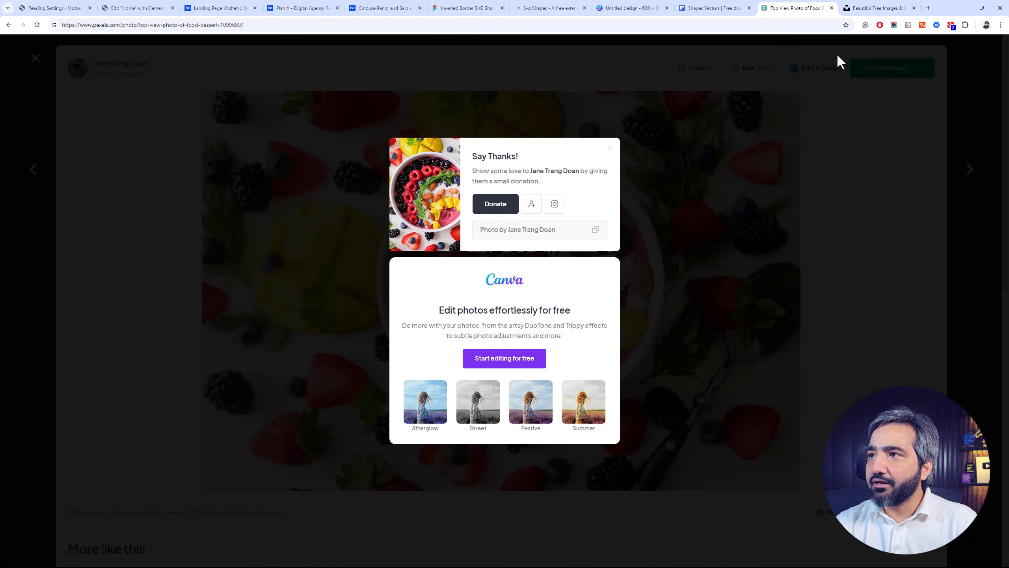
Show the downloaded smoothie bowl photo in the Downloads folder in File Explorer and locate it among the JPG files
left_click(951, 44)
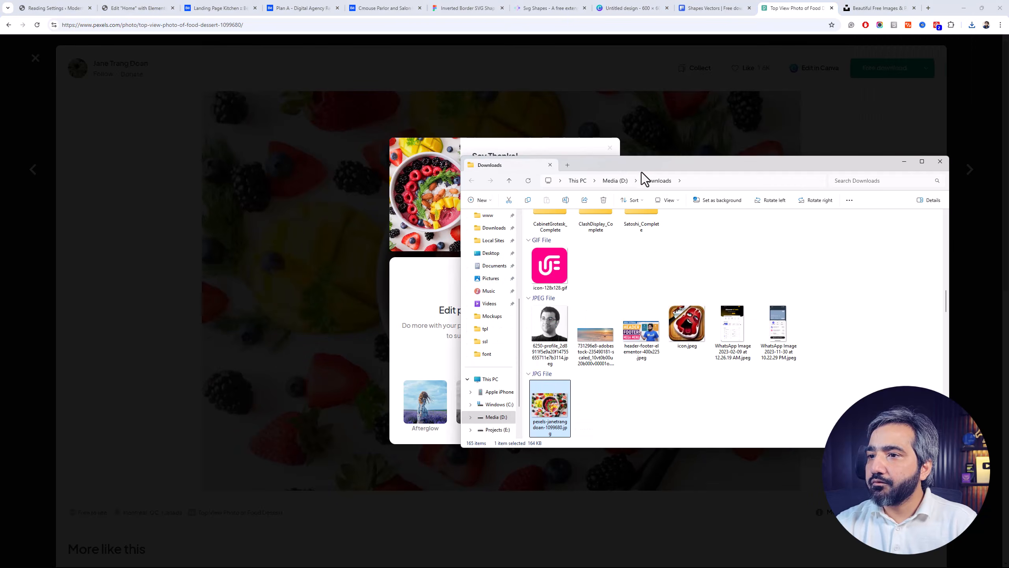
left_click_drag(639, 166, 582, 159)
scroll(596, 253, "down", 3)
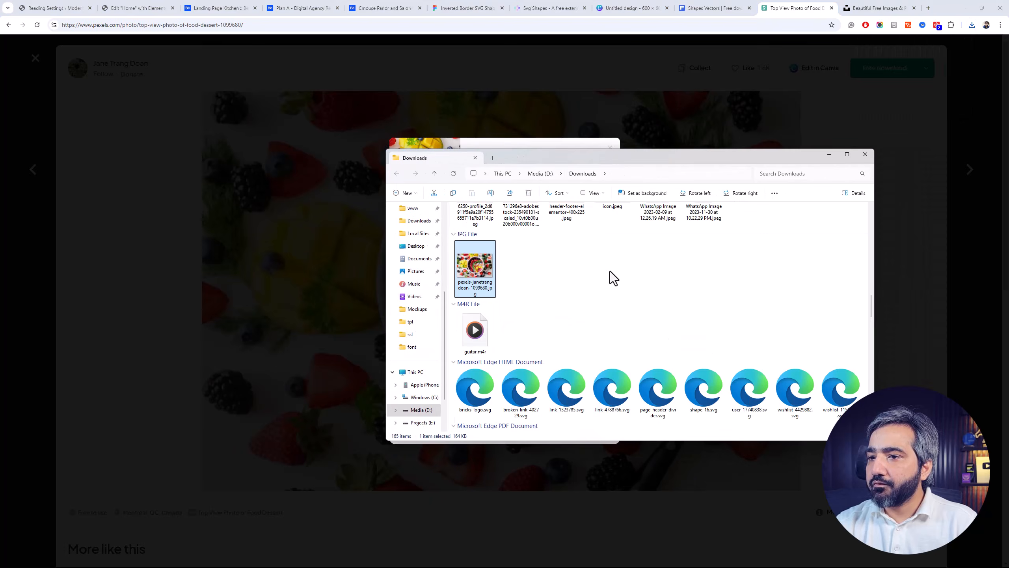
scroll(610, 272, "up", 3)
scroll(611, 272, "down", 3)
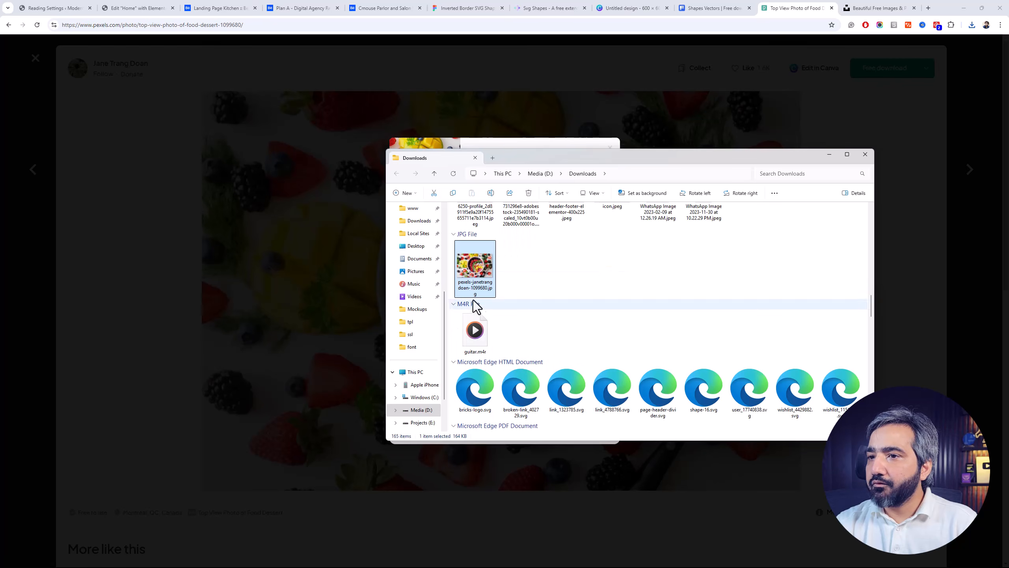
Return to the Elementor editor of the Home page and add a Flexbox container with two equal columns
left_click(115, 7)
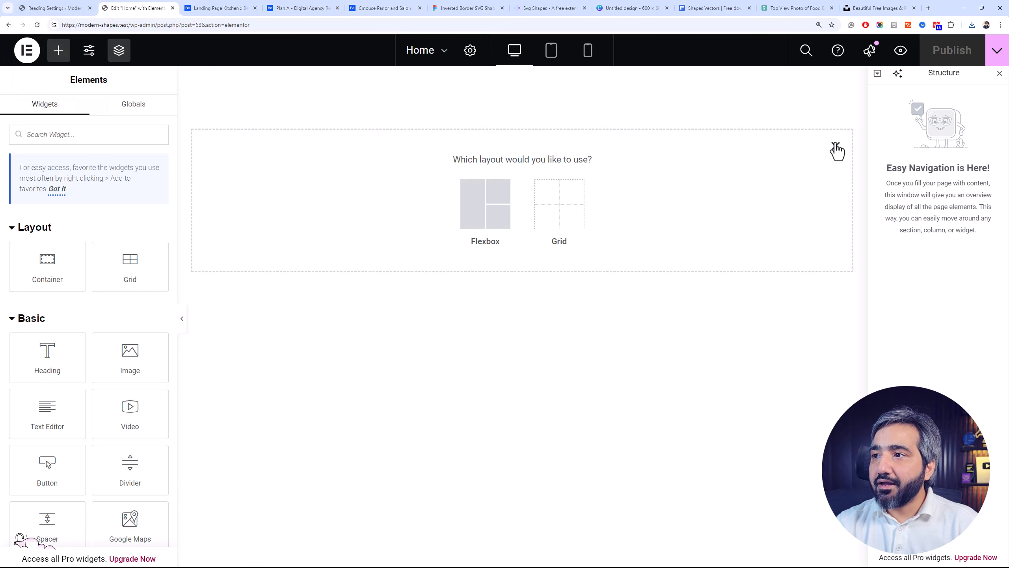
left_click(836, 147)
left_click(495, 165)
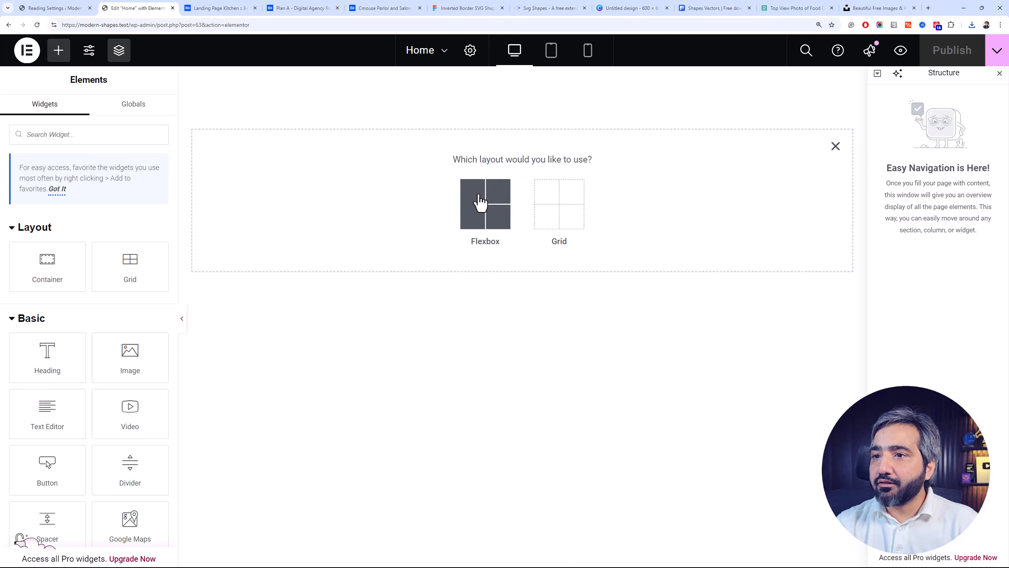
left_click(481, 203)
left_click(491, 199)
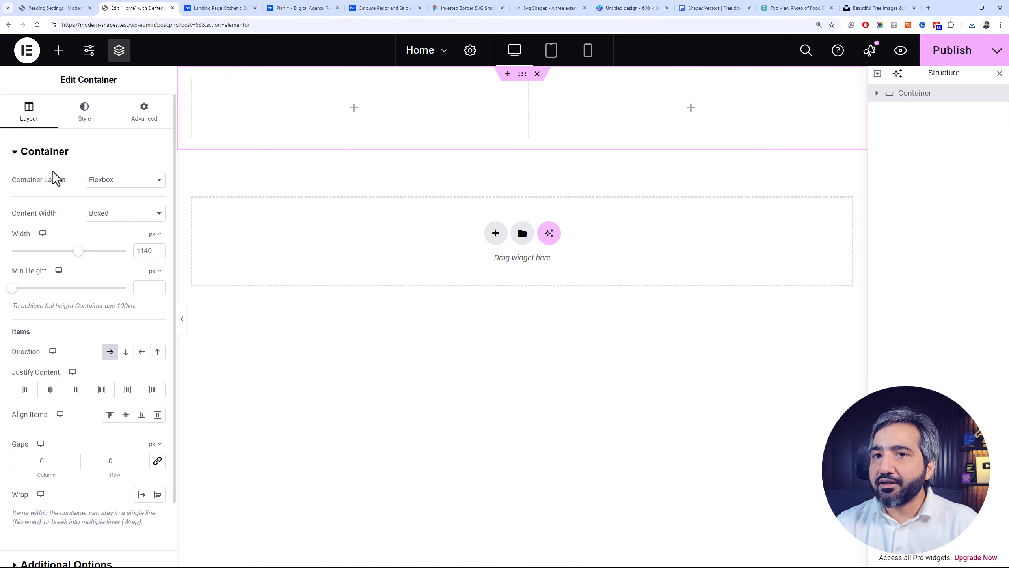
Set the outer container's top margin to 50 px
left_click(138, 120)
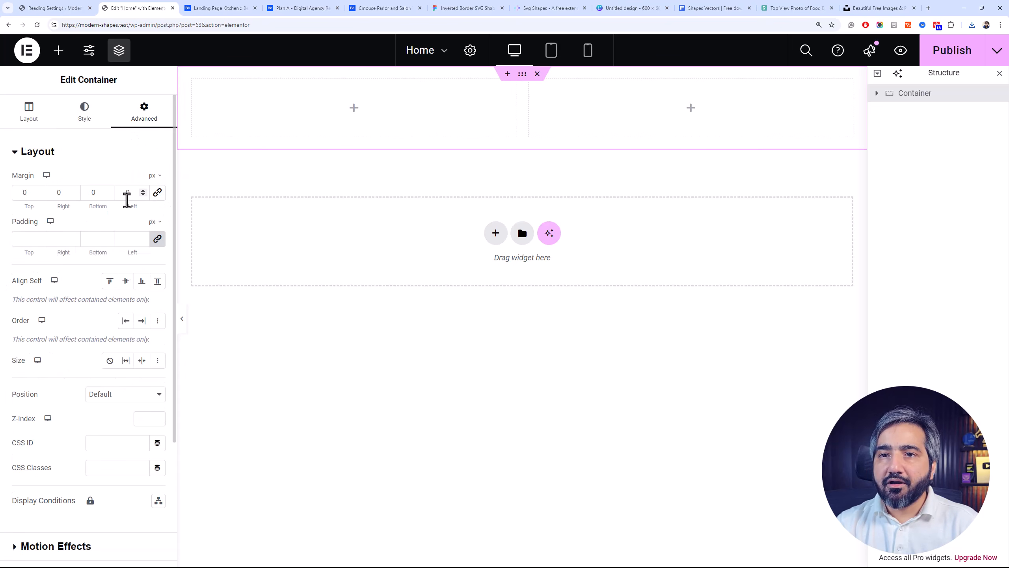
left_click(19, 192)
type("50")
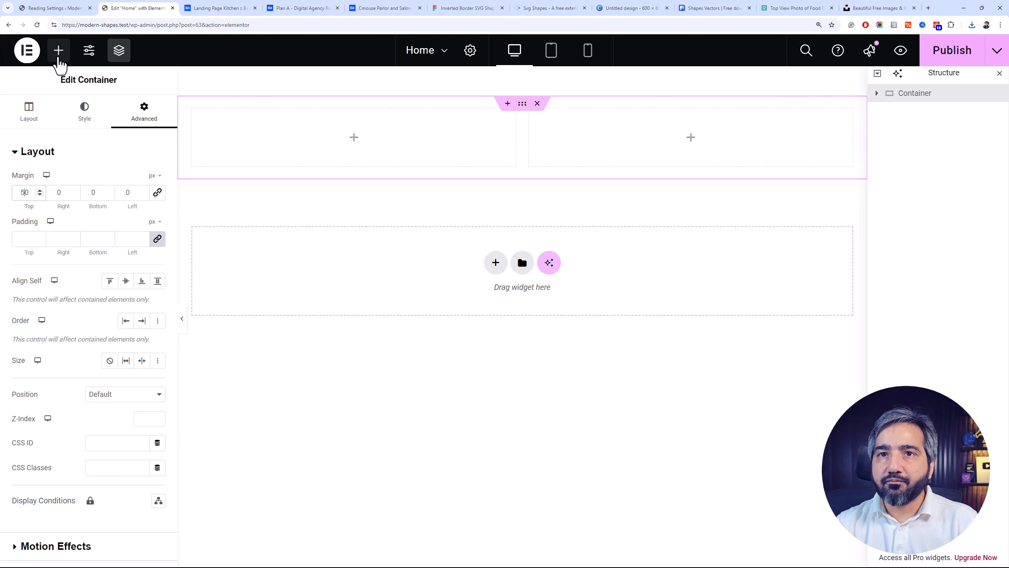
Add an Image widget to the second column, upload the downloaded smoothie bowl photo from the Downloads folder and insert it
left_click(59, 50)
left_click_drag(130, 358, 656, 153)
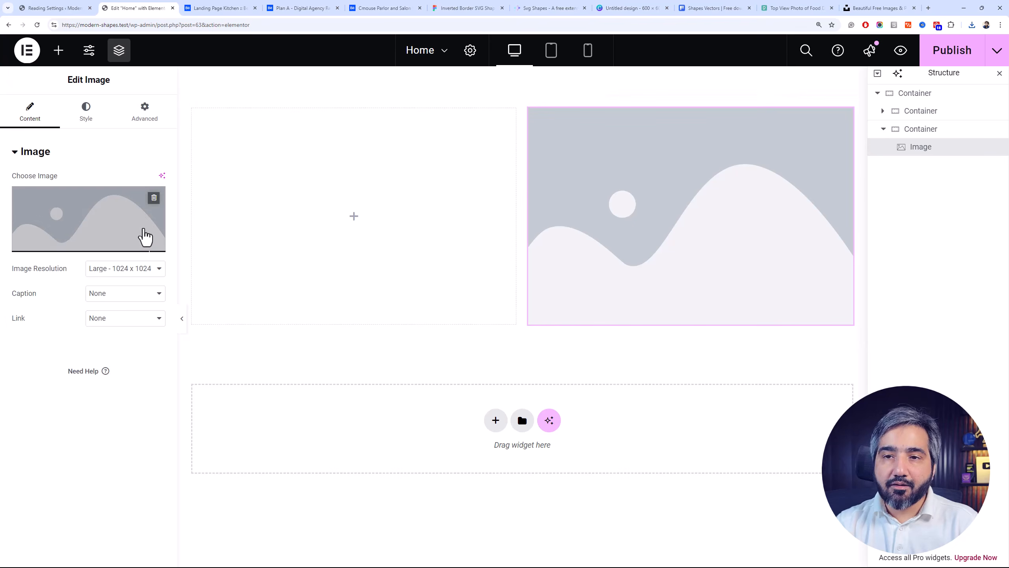
left_click(111, 245)
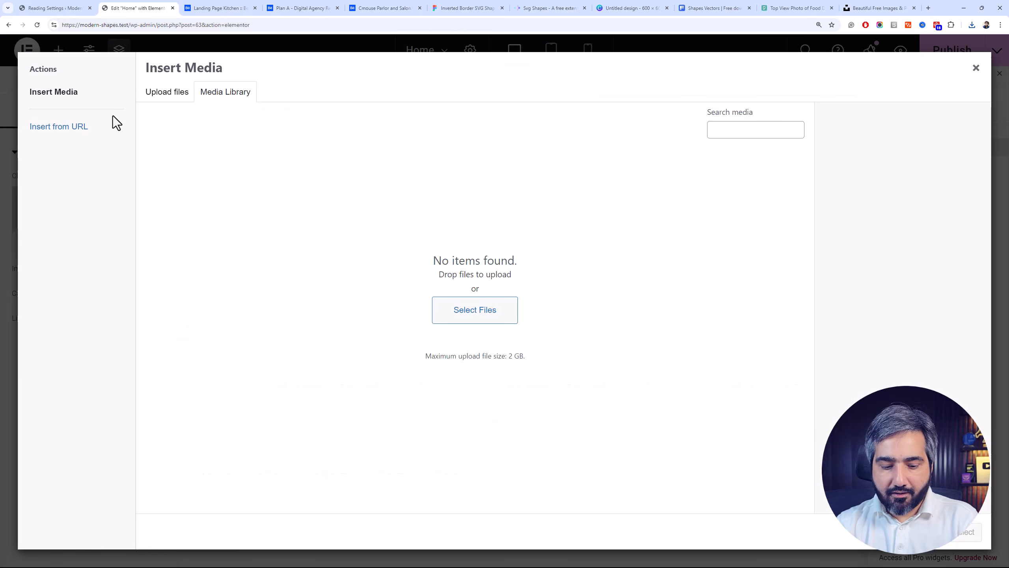
key("alt+Tab")
left_click_drag(454, 258, 309, 192)
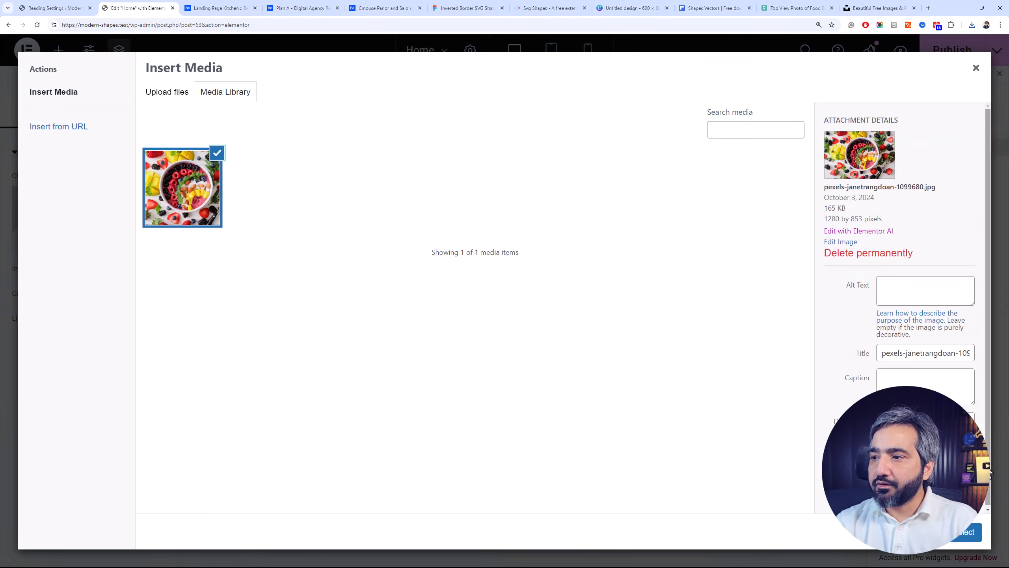
left_click(968, 532)
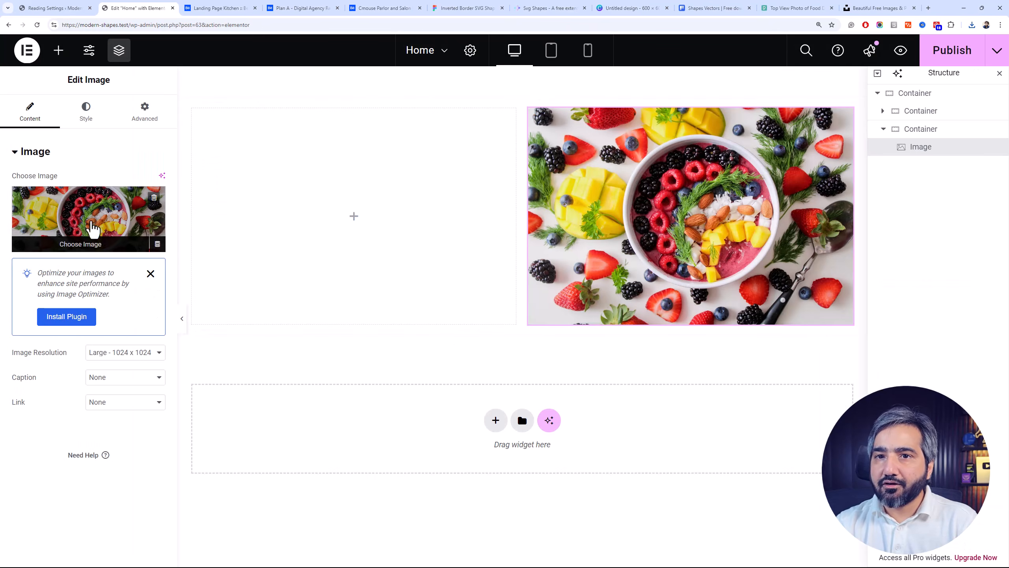
Dismiss the Image Optimizer suggestion and set the photo's image resolution to Full
left_click(150, 274)
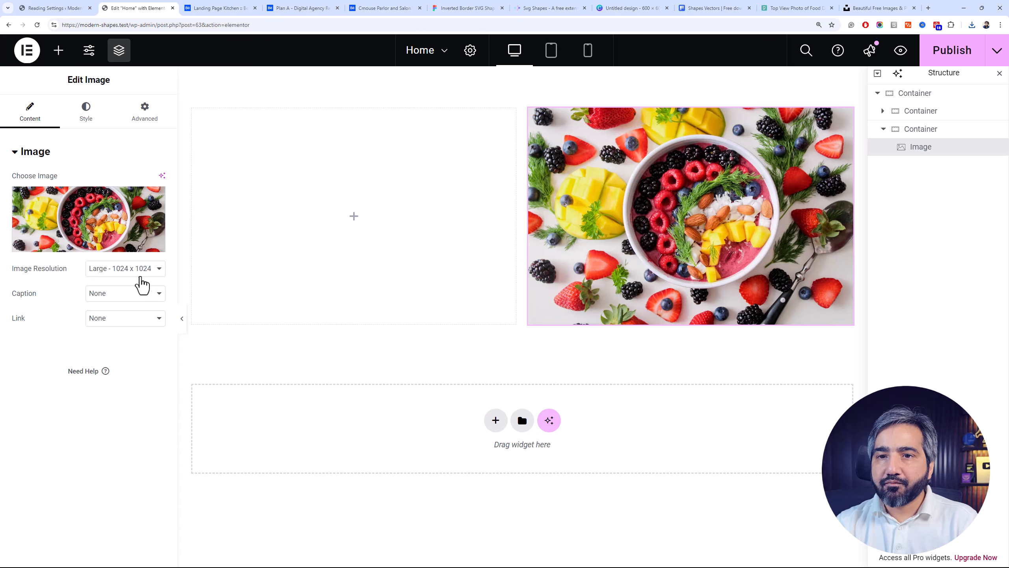
left_click(143, 272)
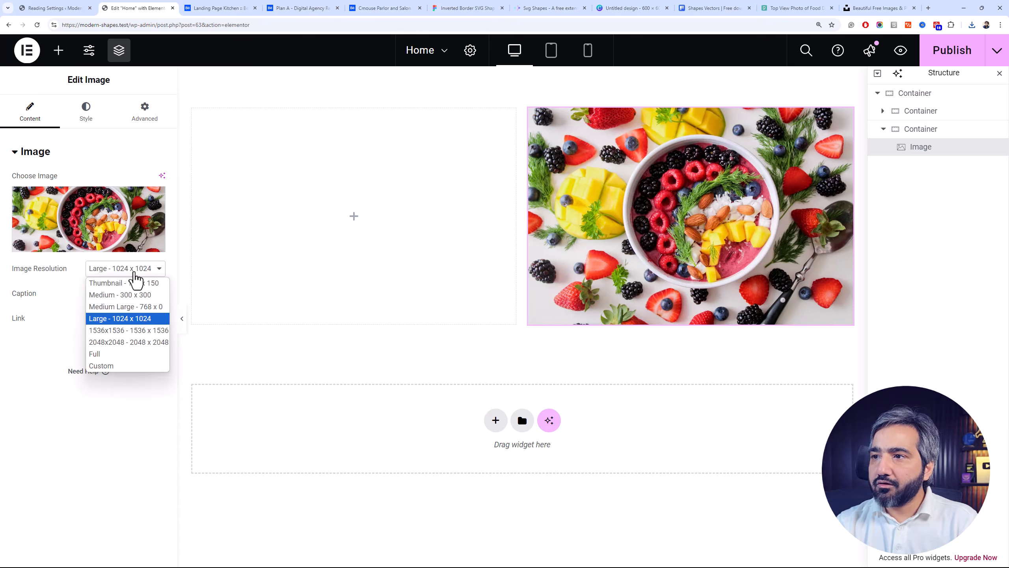
left_click(144, 353)
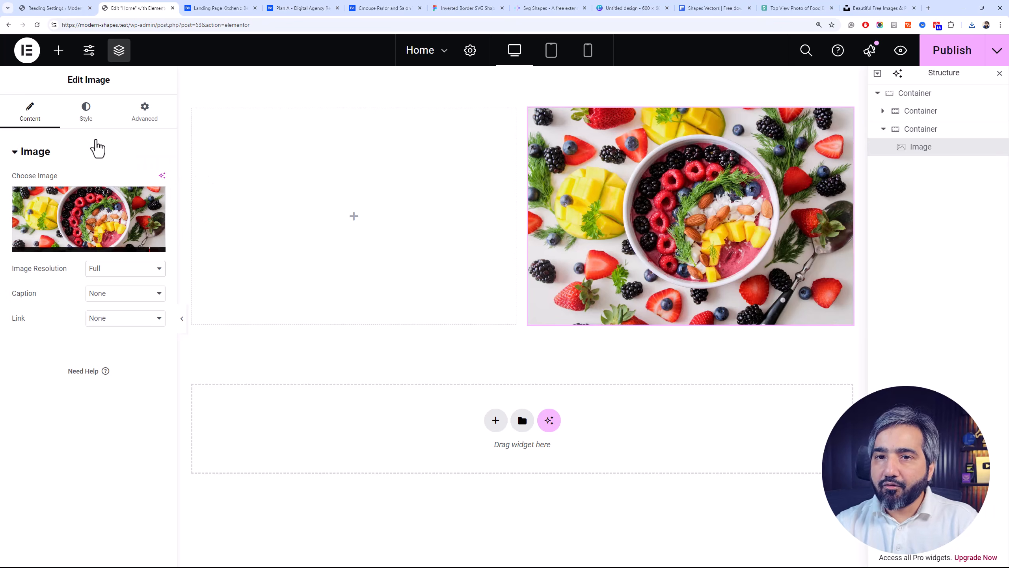
Turn on the mask for the smoothie bowl image in its advanced settings
left_click(143, 112)
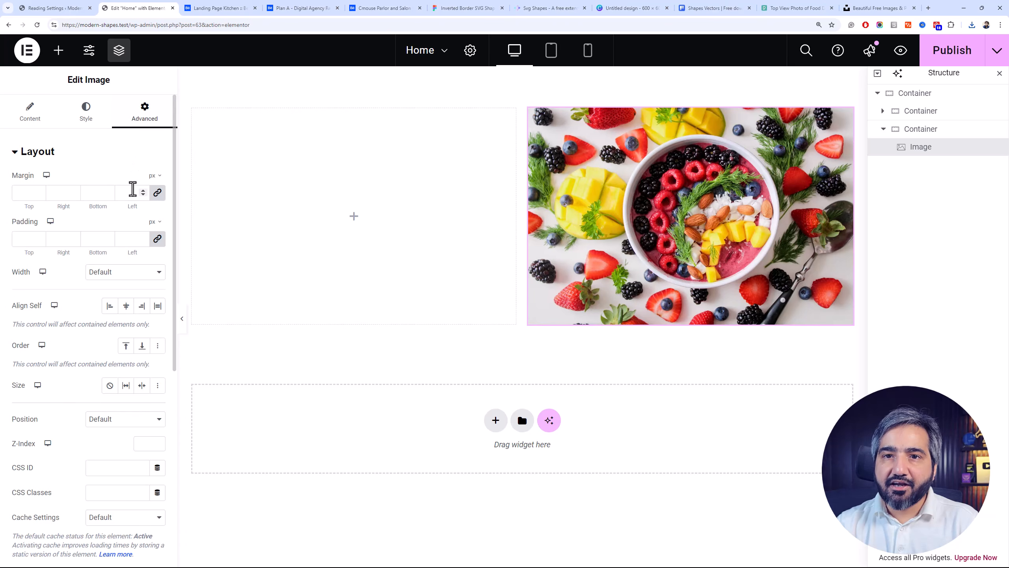
left_click(109, 163)
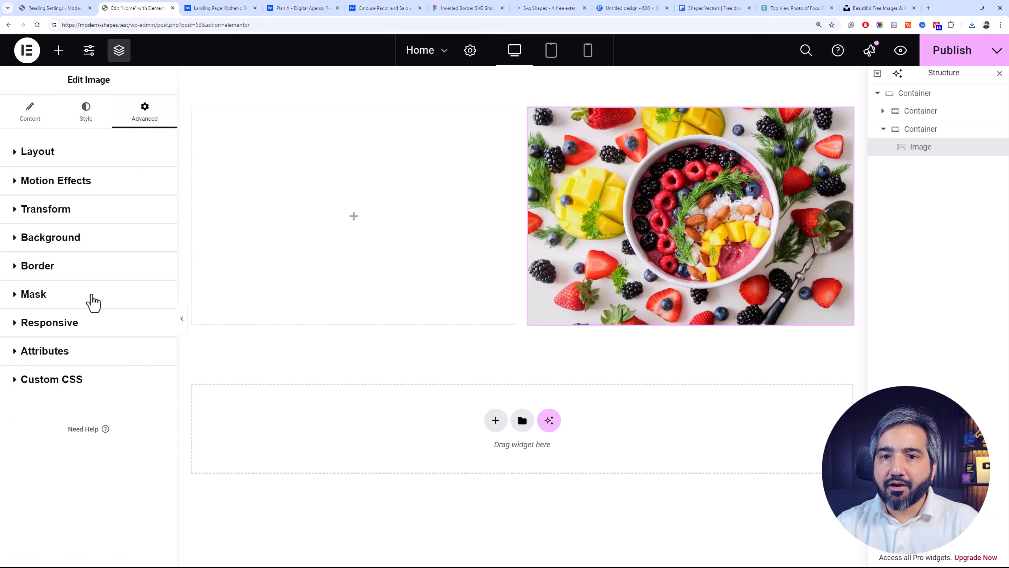
left_click(94, 298)
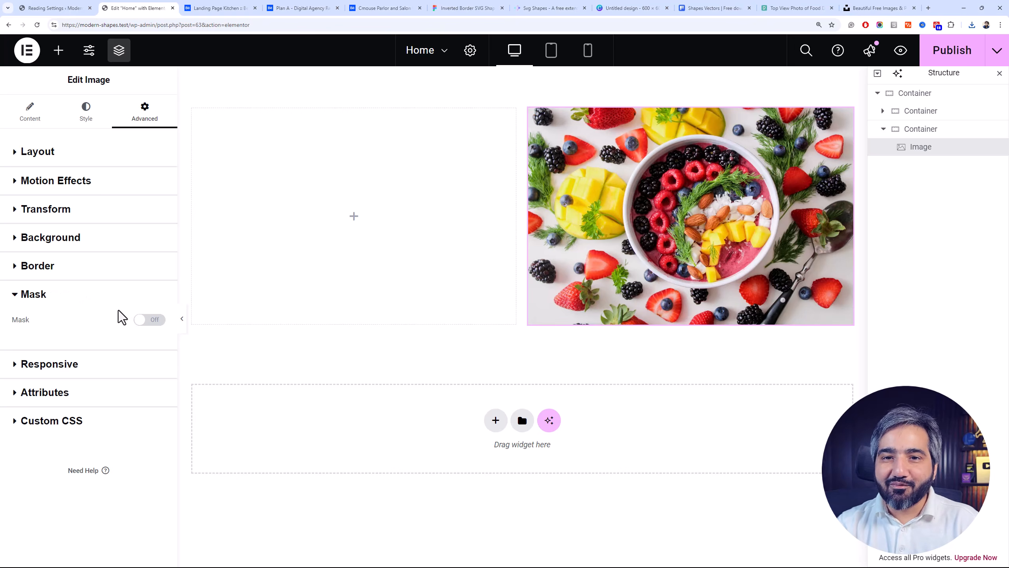
left_click(141, 320)
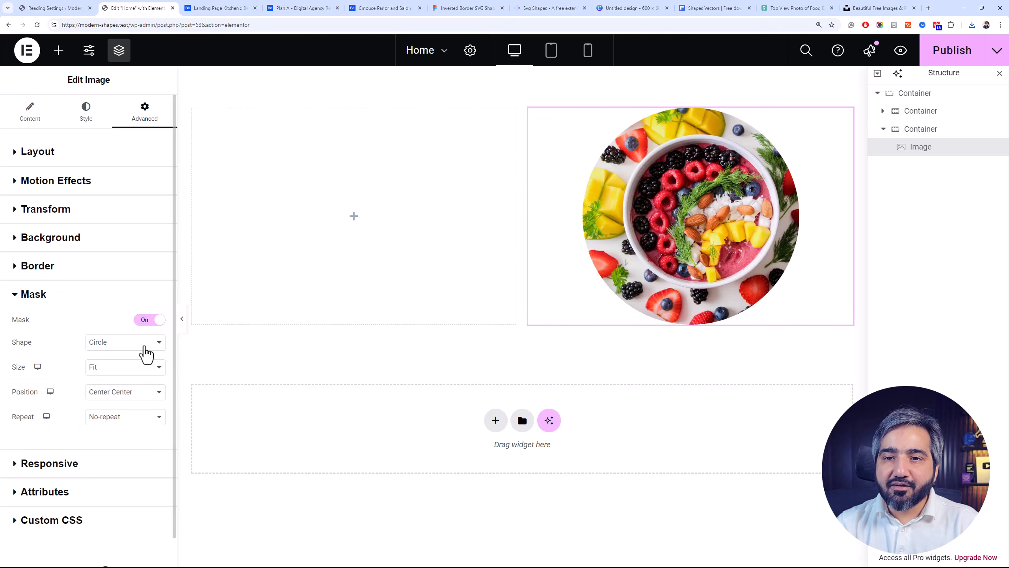
Try the Flower, Sketch, Triangle, Blob and Hexagon mask shapes on the smoothie bowl image
left_click(116, 346)
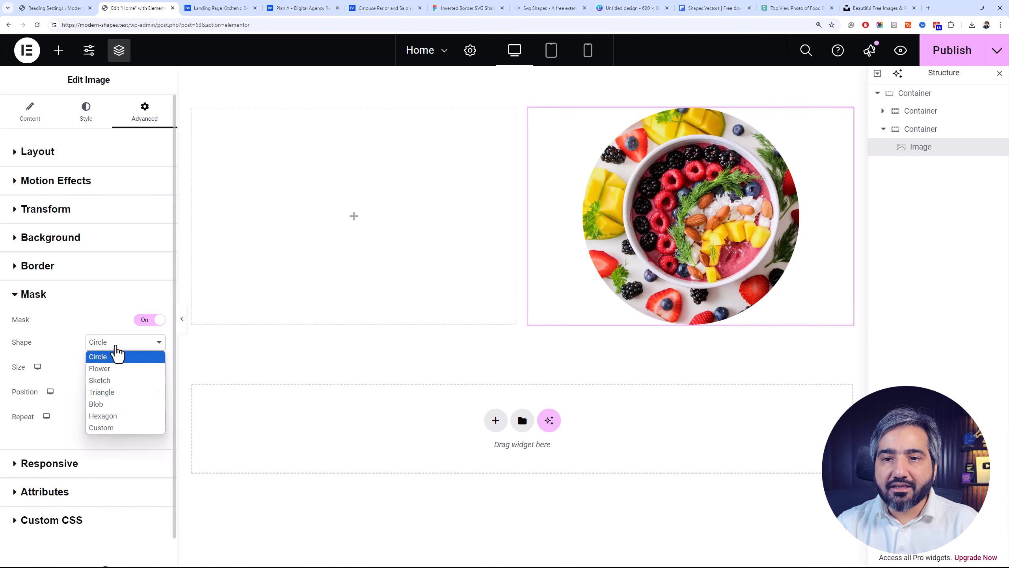
left_click(125, 369)
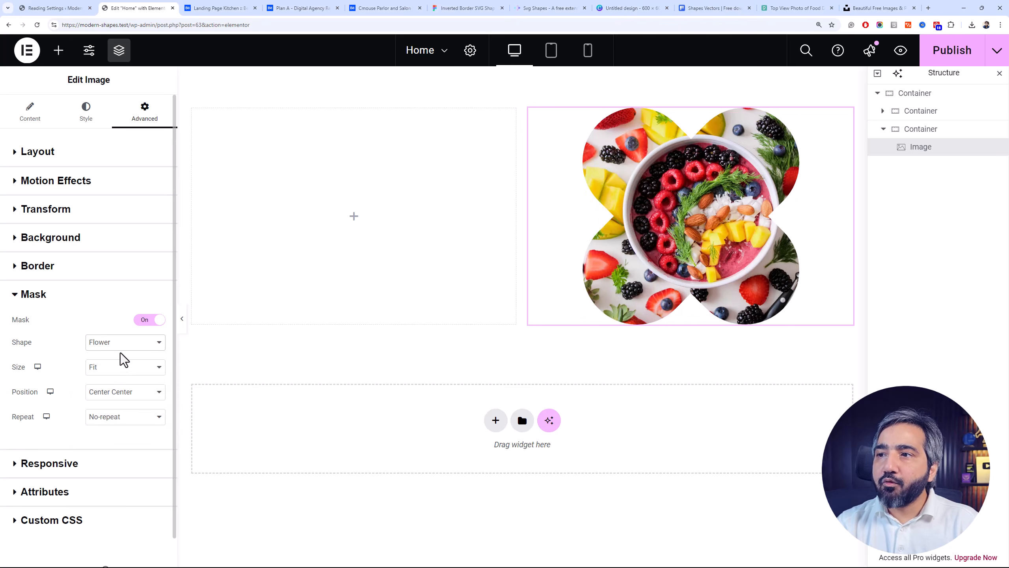
left_click(119, 352)
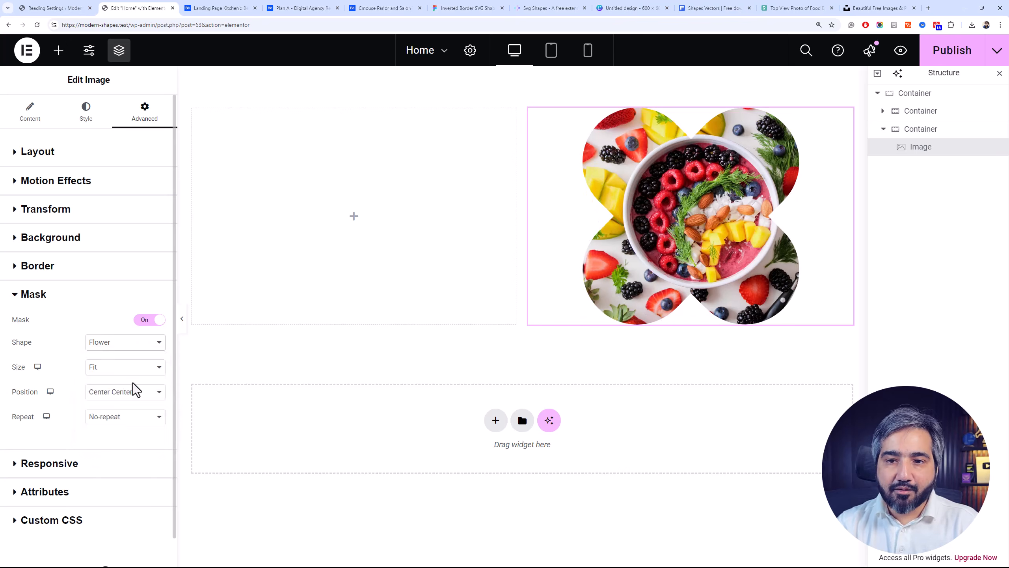
left_click(133, 379)
left_click(120, 353)
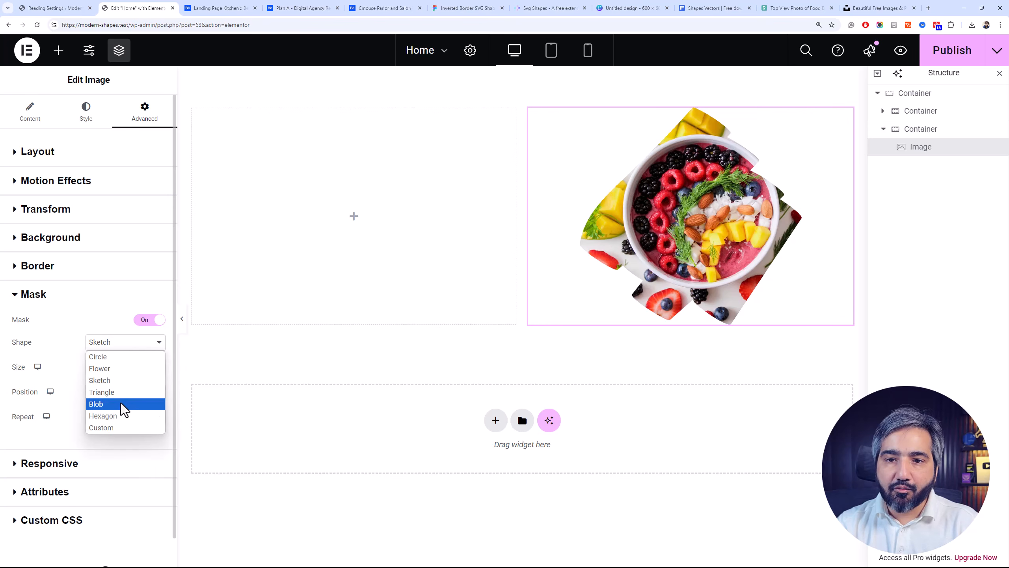
left_click(118, 392)
left_click(119, 349)
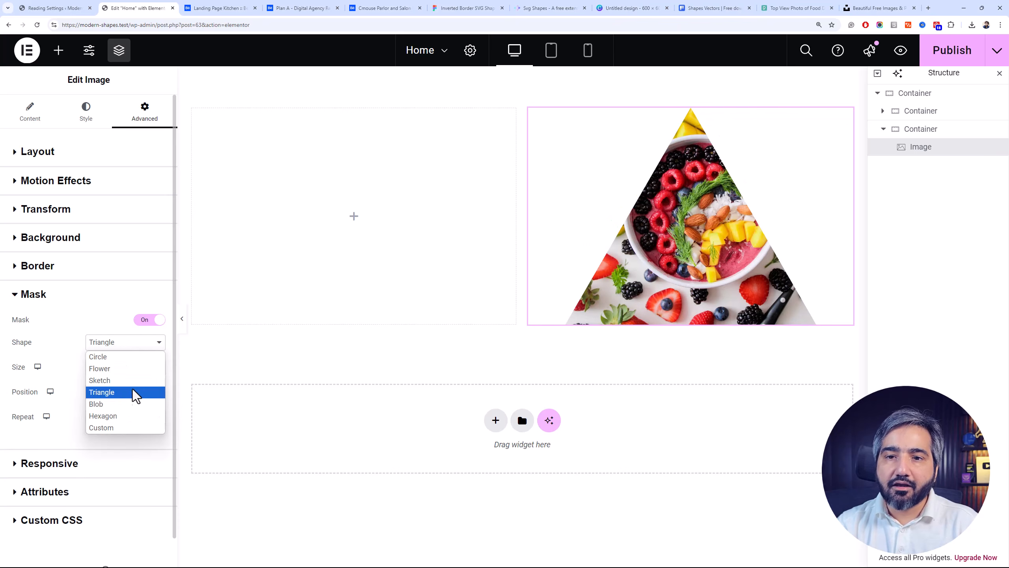
left_click(134, 406)
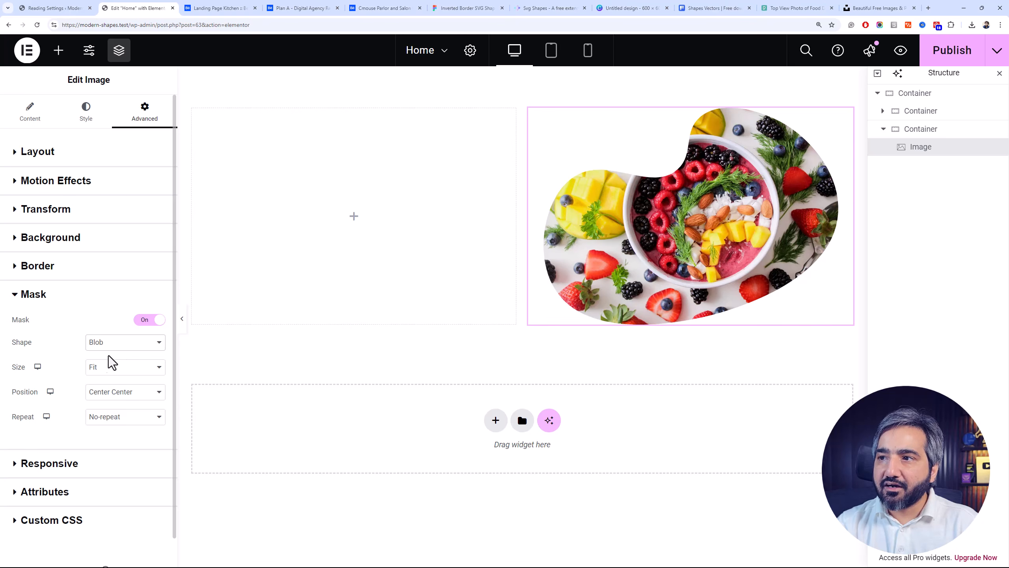
left_click(112, 349)
left_click(139, 416)
Set the image's mask shape to Custom and open the media library to choose an SVG for it
left_click(119, 343)
left_click(138, 428)
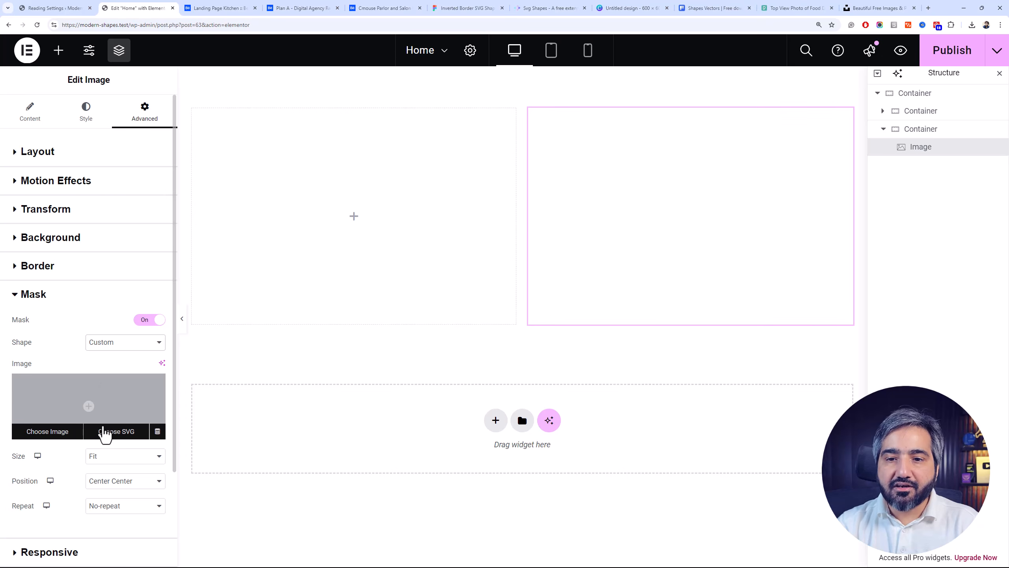
left_click(123, 436)
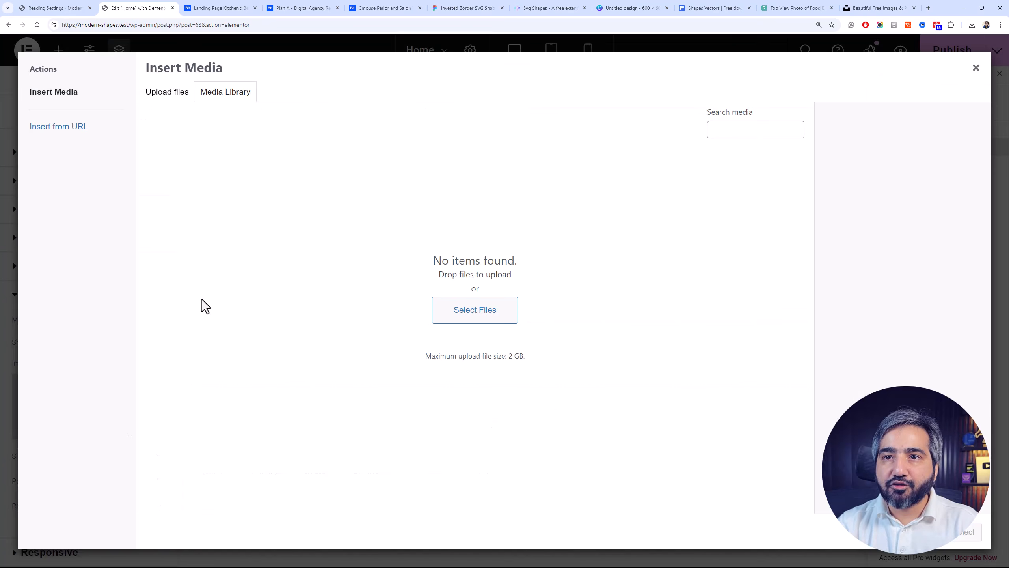
left_click(972, 75)
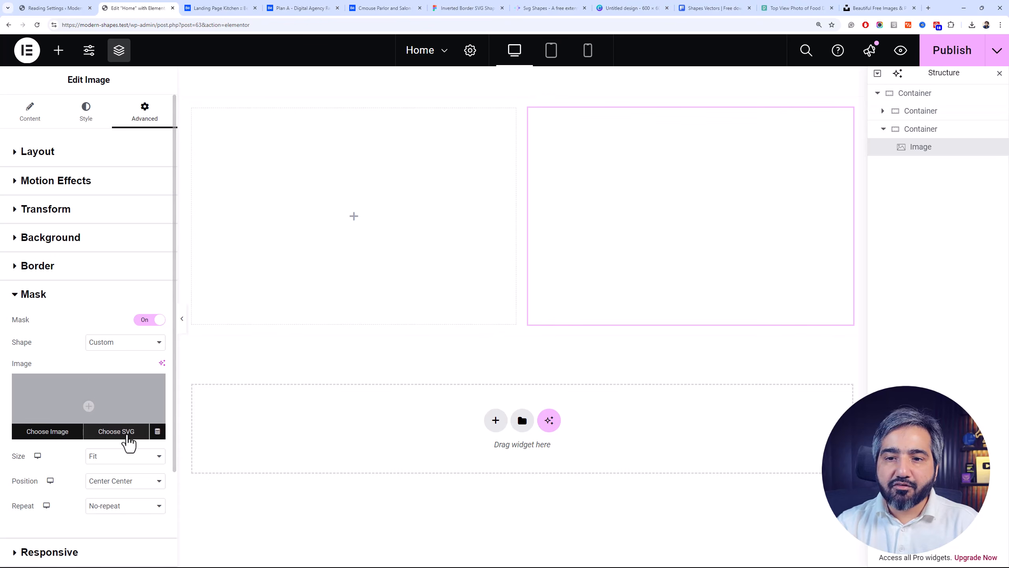
left_click(132, 434)
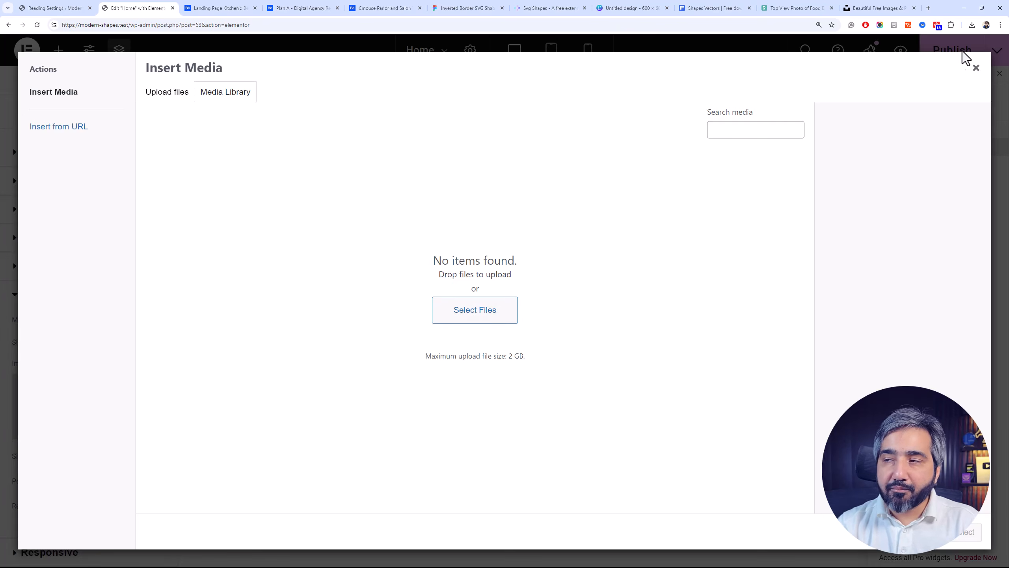
left_click(976, 68)
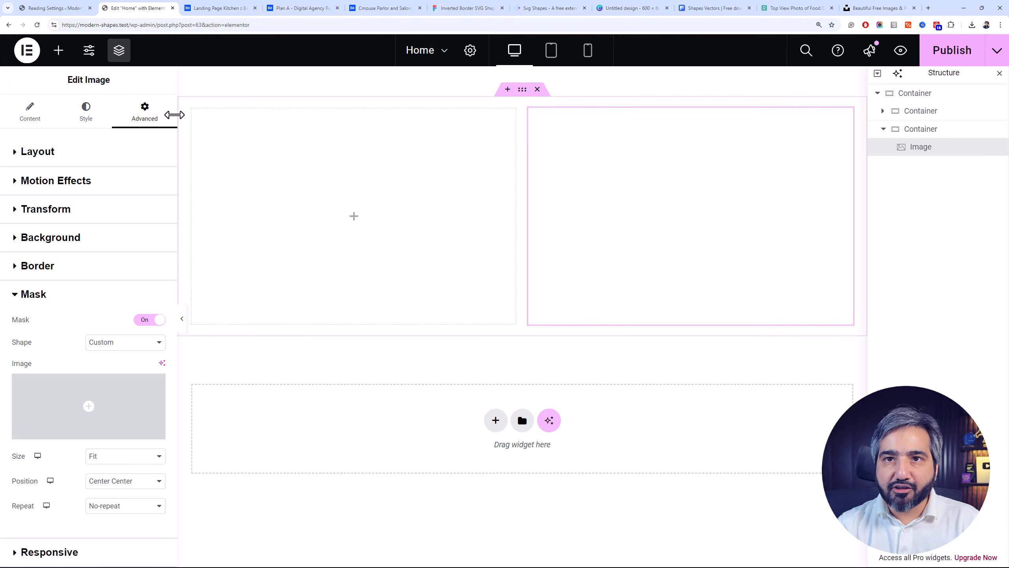
left_click(56, 8)
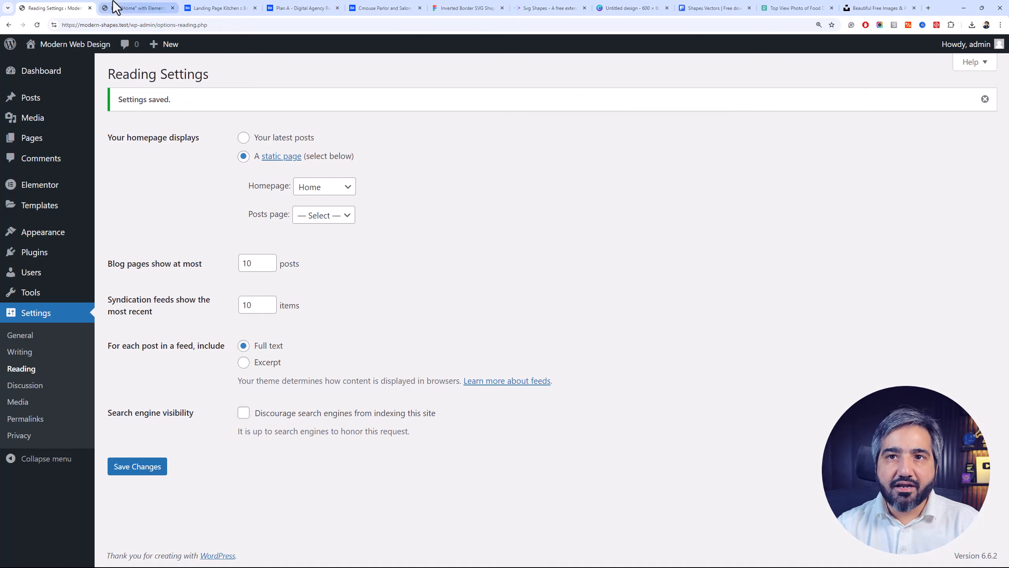
left_click(105, 8)
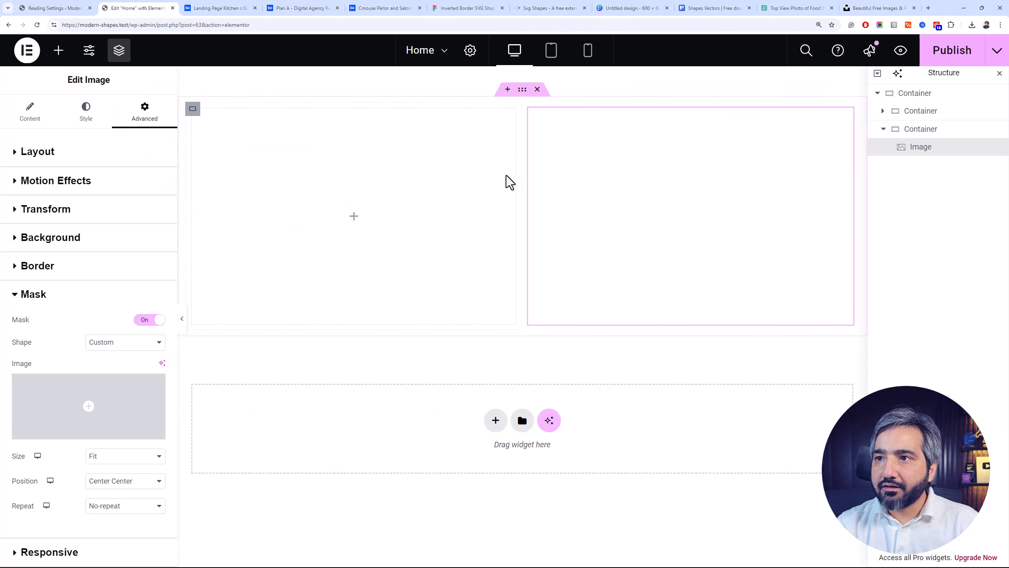
mouse_move(115, 429)
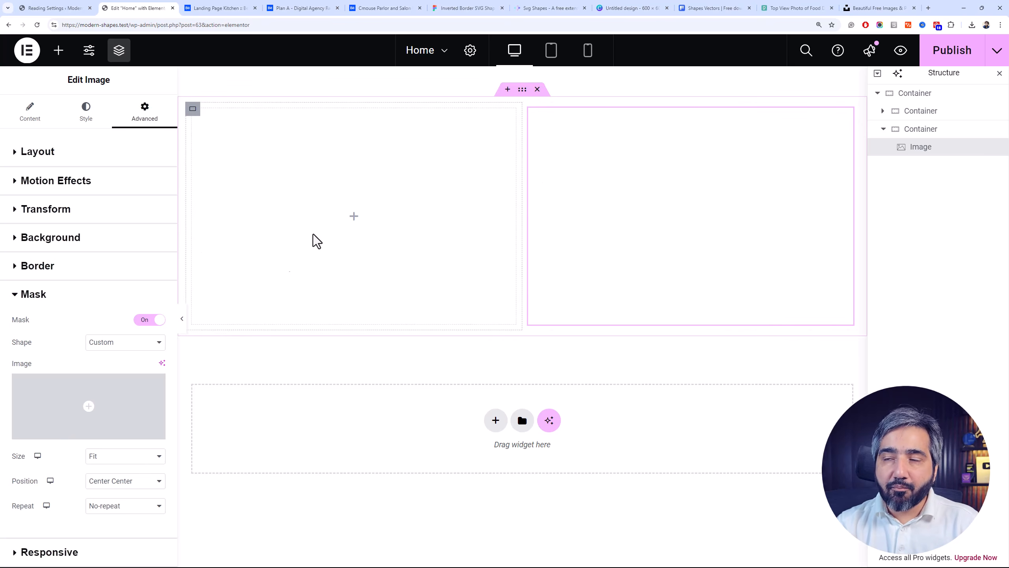
Switch to the Inverted Border SVG Shapes file in Figma, look through the shapes and select shape-5
left_click(442, 7)
scroll(360, 246, "down", 3)
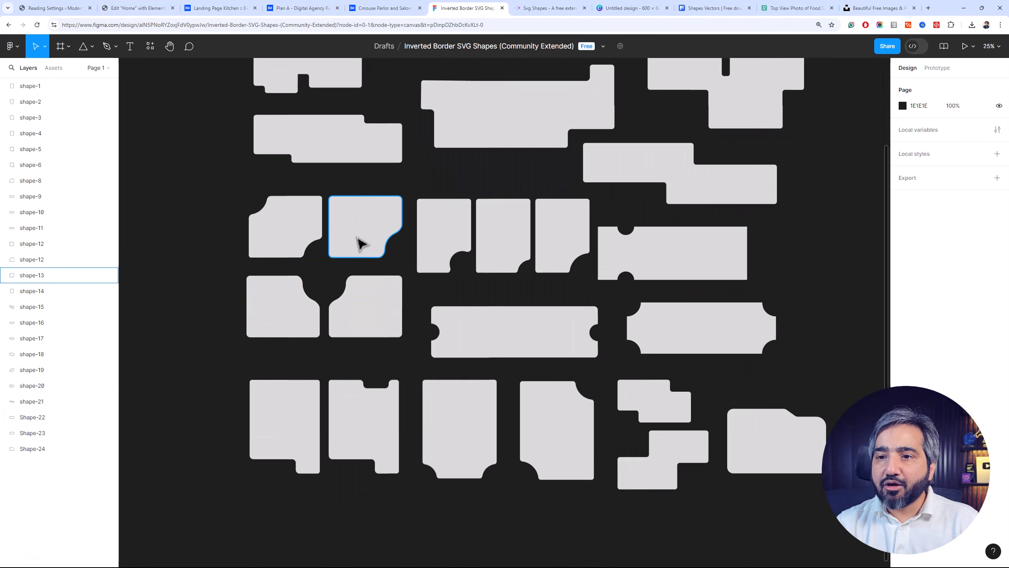
scroll(504, 189, "up", 2)
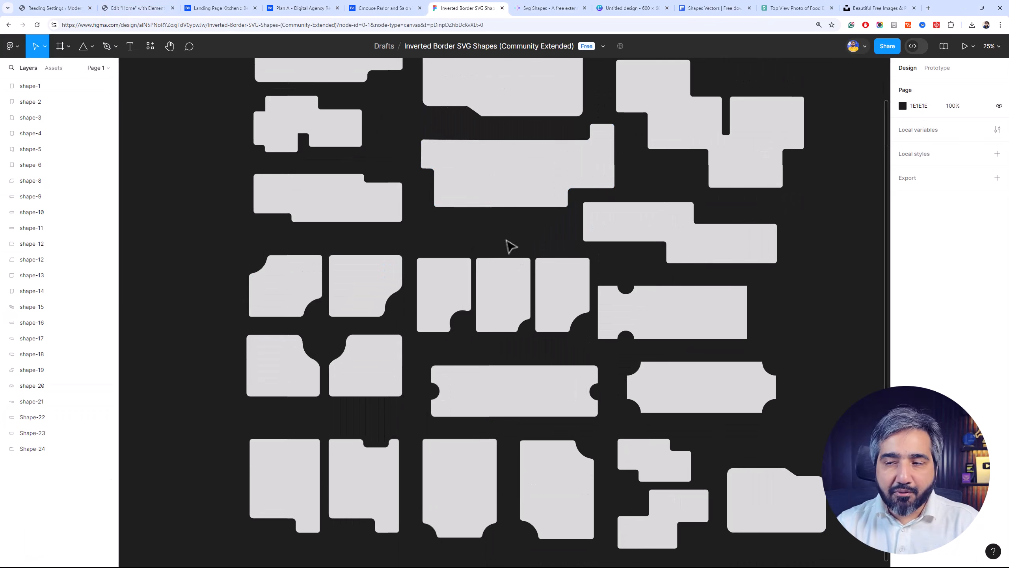
scroll(451, 326, "up", 2)
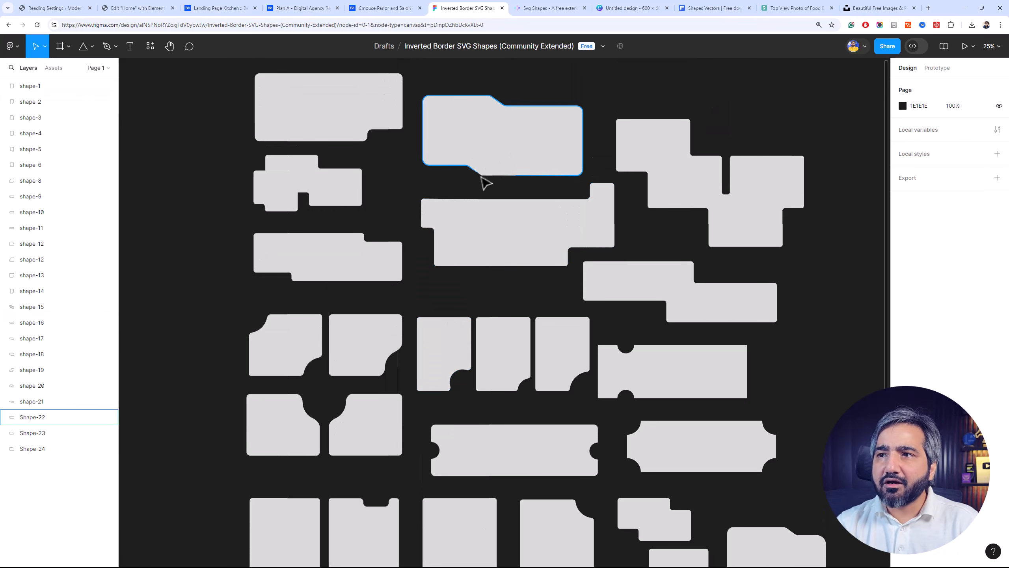
scroll(495, 276, "down", 2)
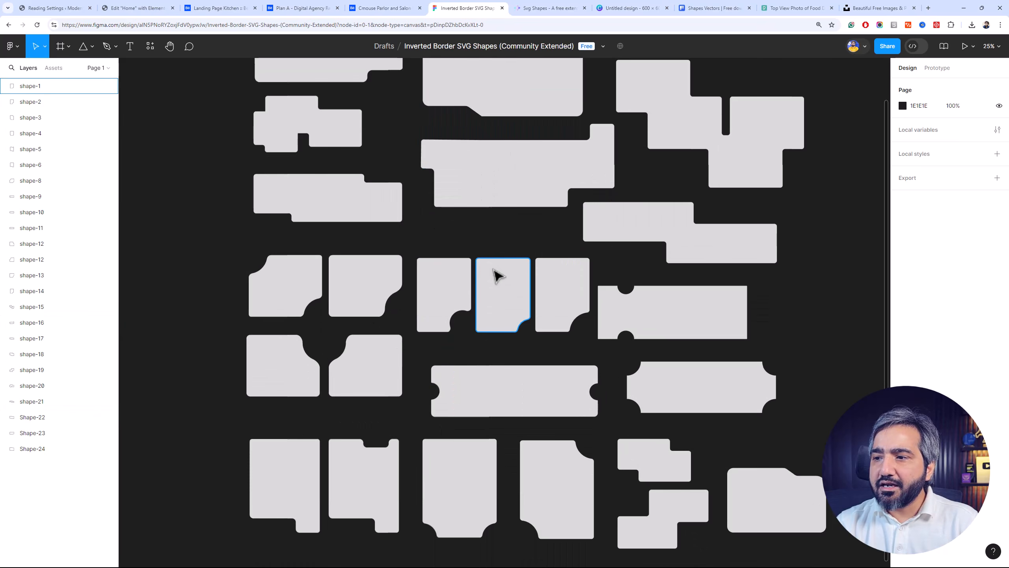
left_click(437, 294)
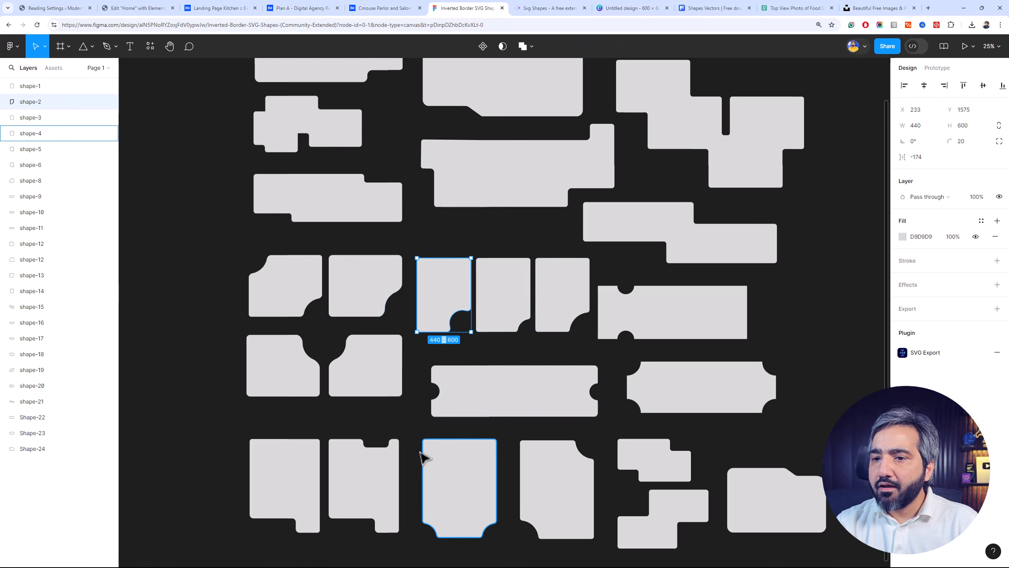
left_click(387, 480)
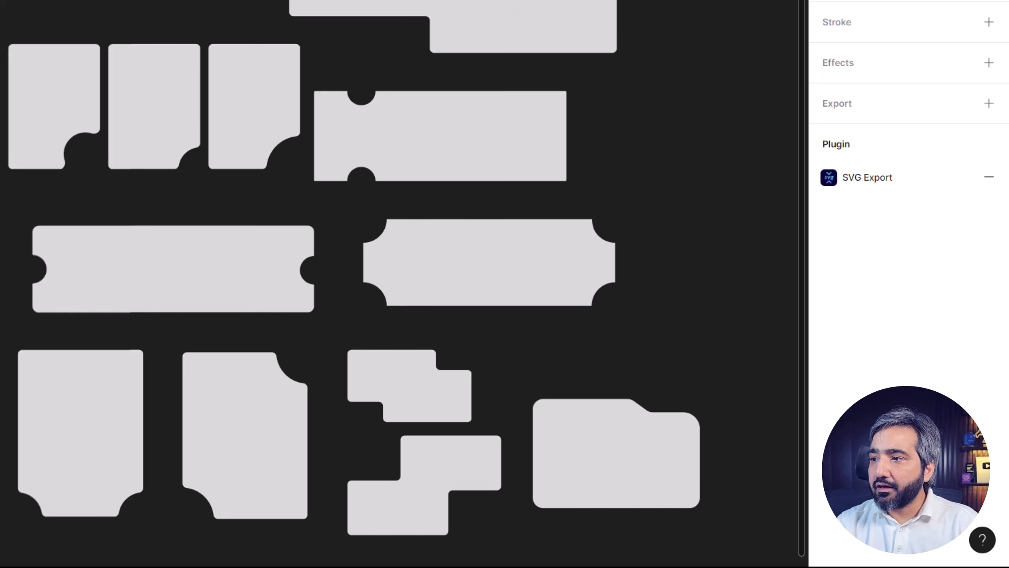
Export shape-5 in SVG format and show the downloaded file in its folder
left_click(886, 102)
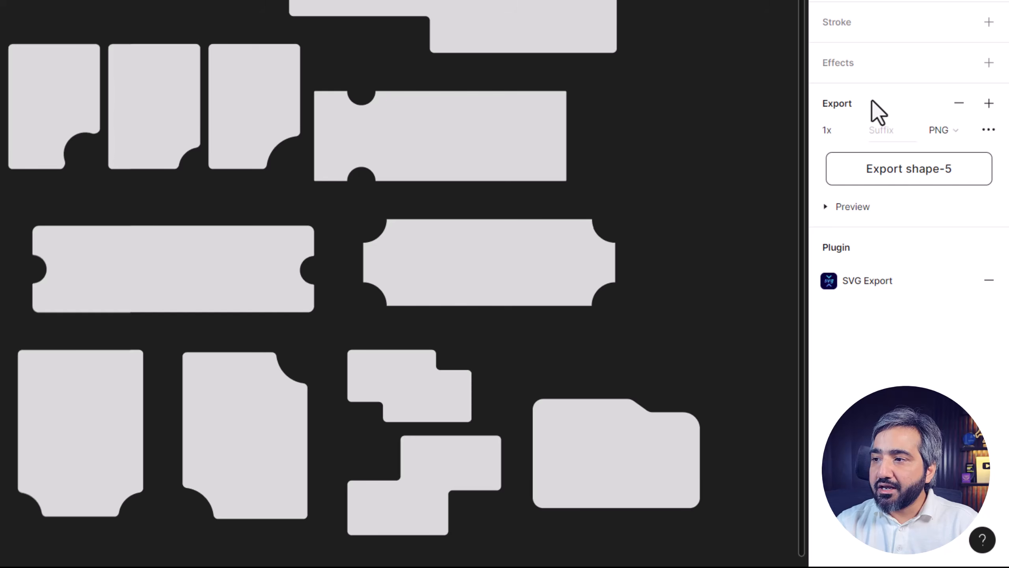
left_click(938, 130)
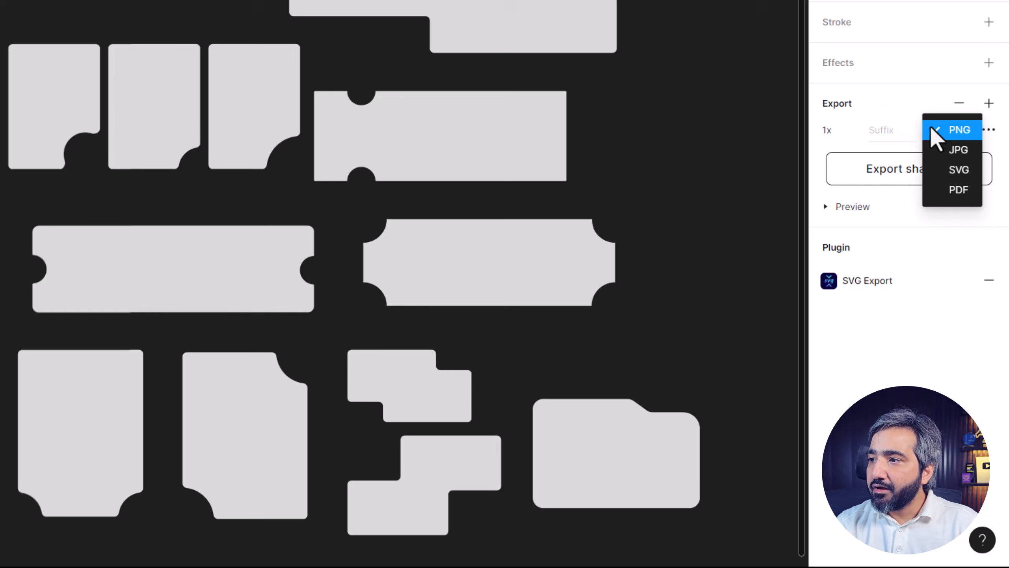
left_click(958, 169)
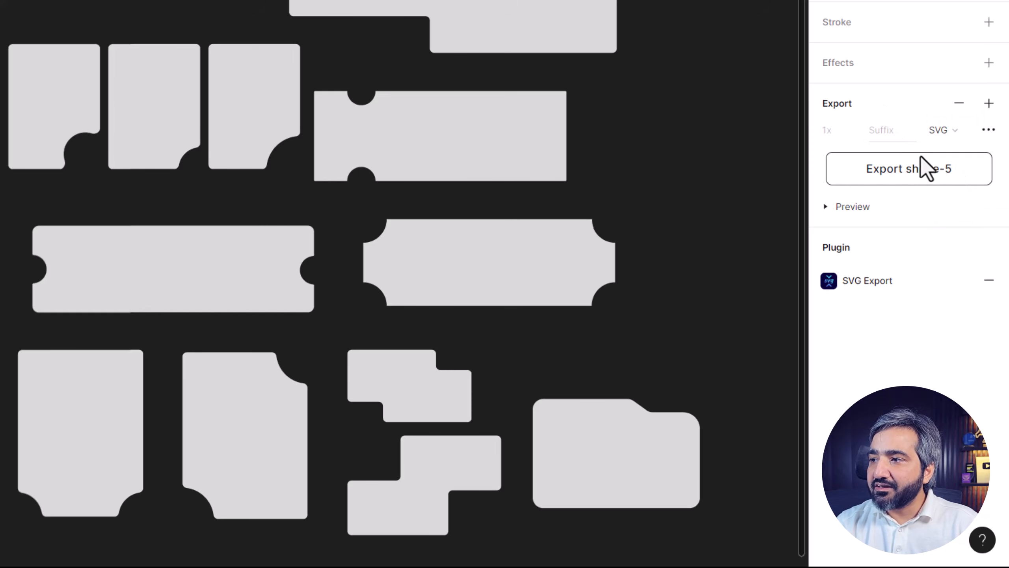
left_click(924, 168)
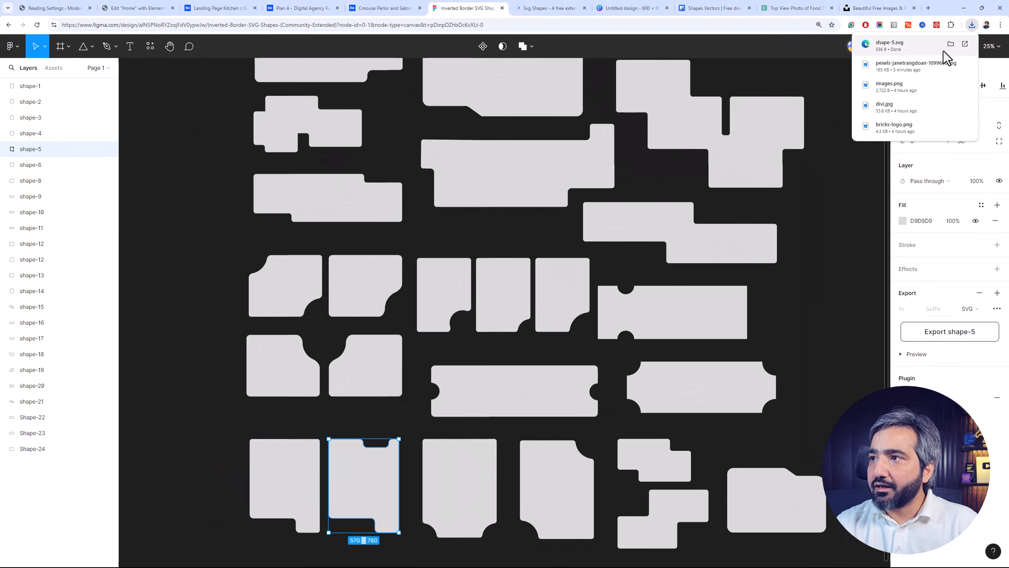
left_click(950, 44)
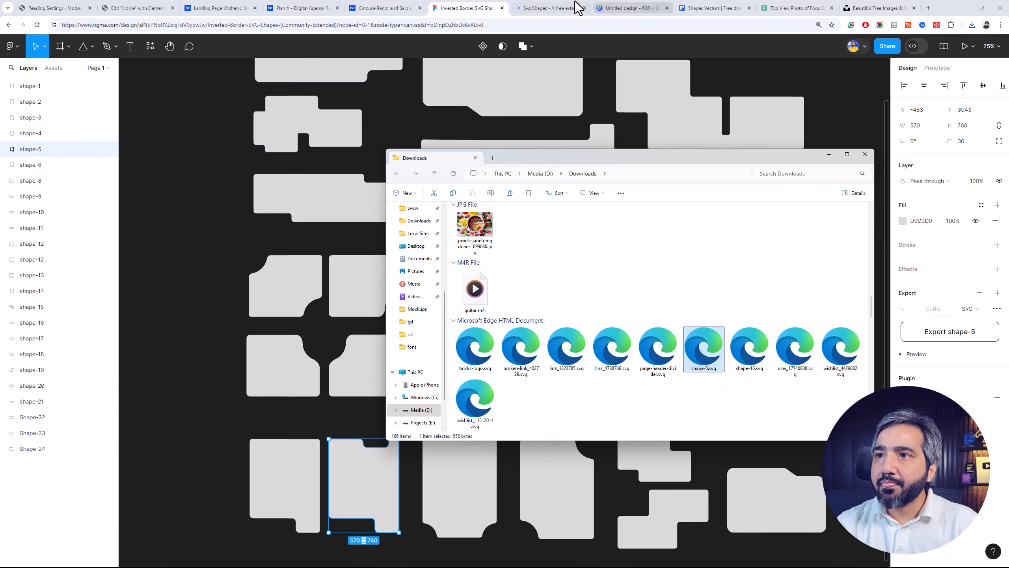
Back in Elementor, upload shape-5.svg to the media library and apply it as the smoothie bowl image's custom mask
left_click(190, 7)
left_click(163, 8)
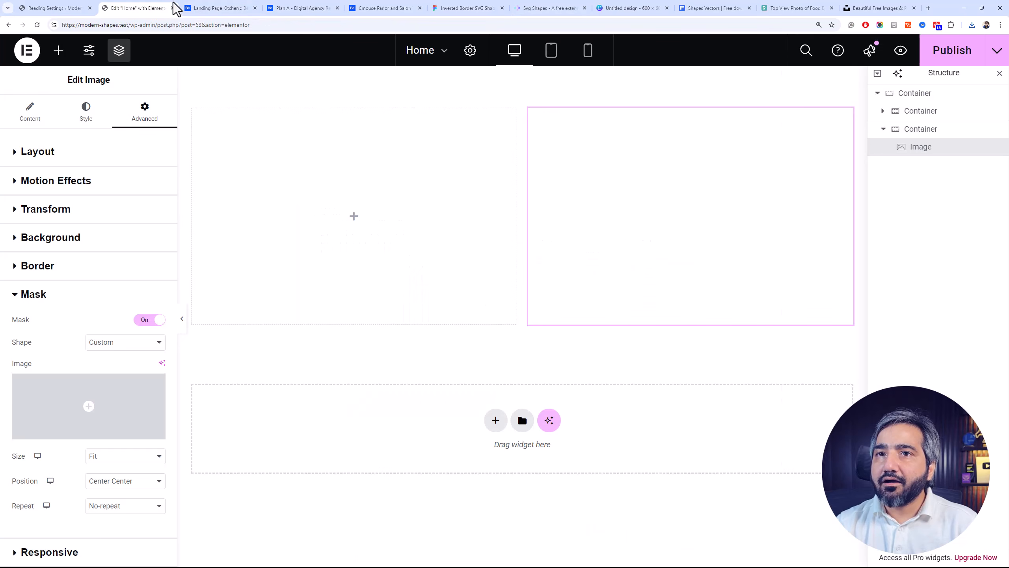
left_click(114, 428)
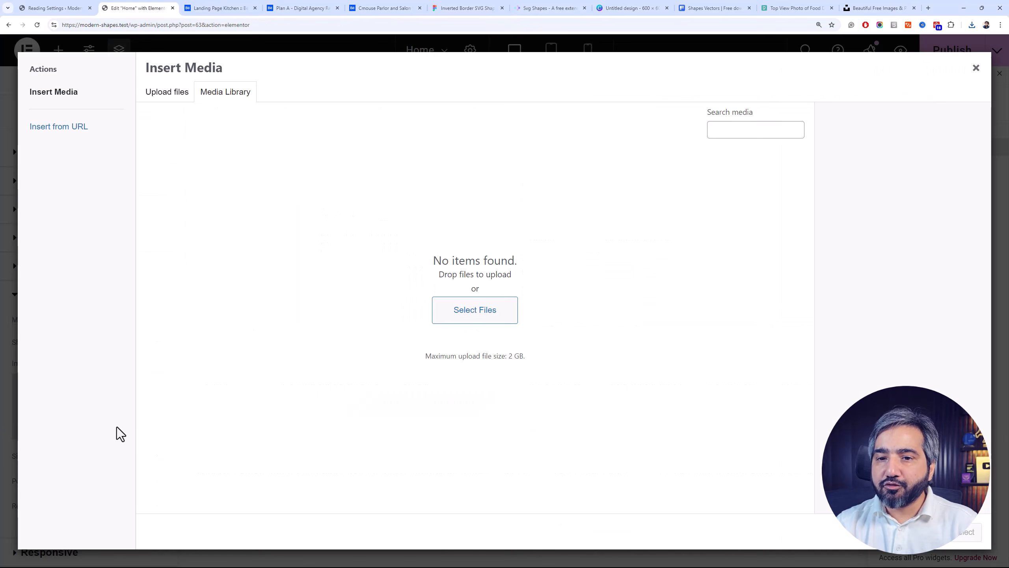
key("alt+Tab")
left_click_drag(704, 346, 318, 239)
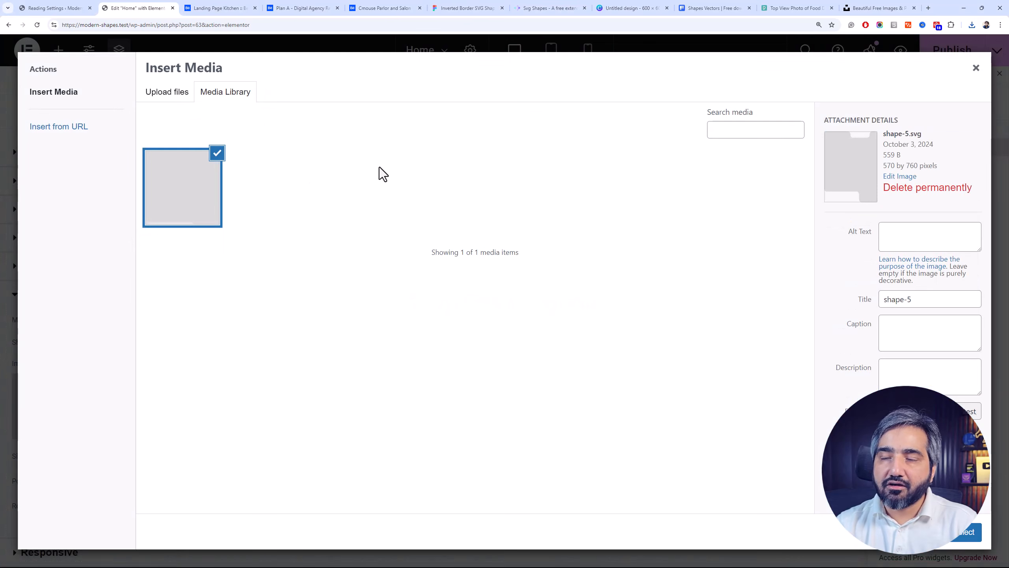
left_click(964, 537)
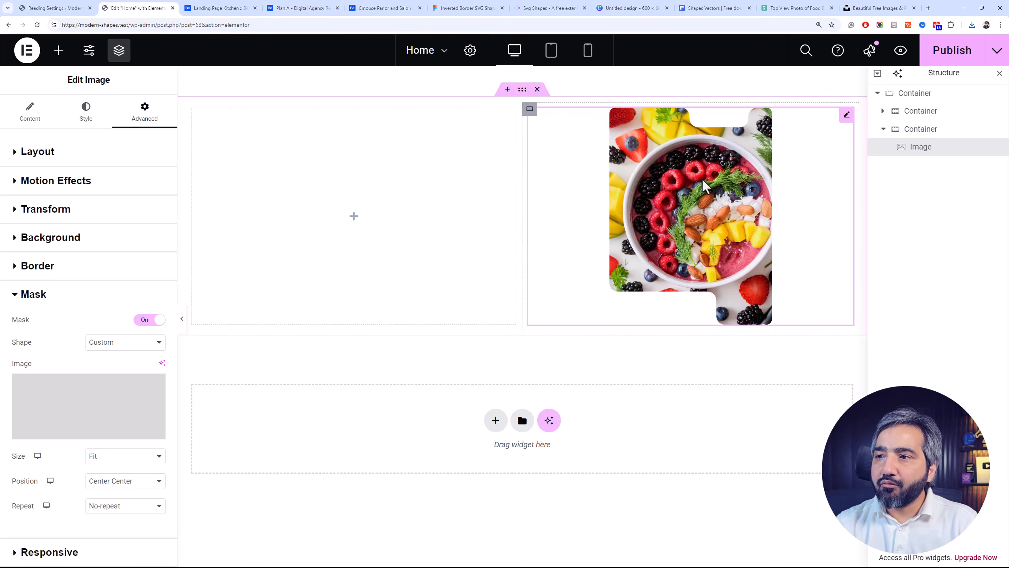
On the SVG Shapes site, download the mosaic of rounded squares with a solid black fill and show the file in its folder
left_click(513, 7)
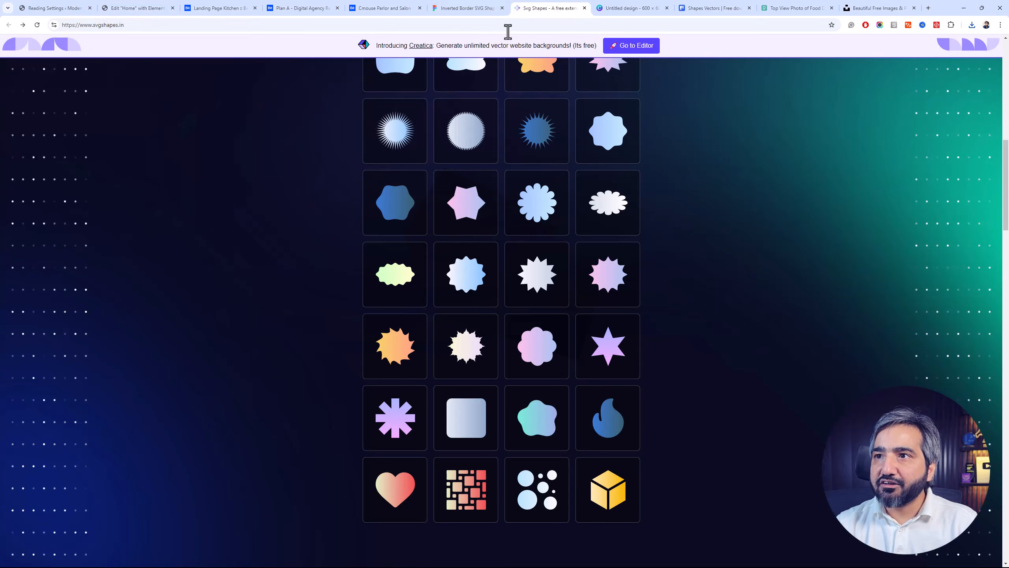
scroll(453, 448, "down", 3)
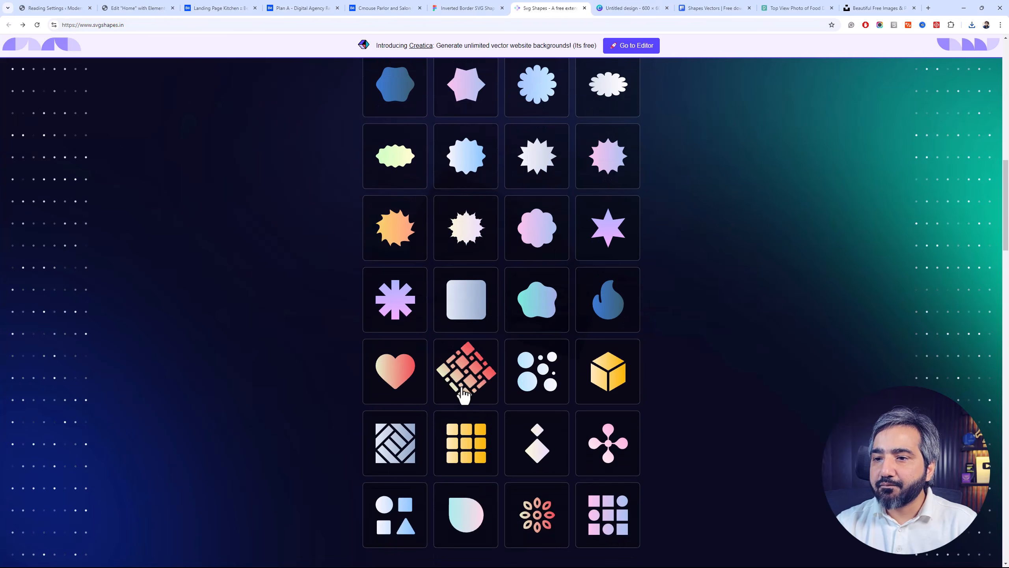
left_click(464, 391)
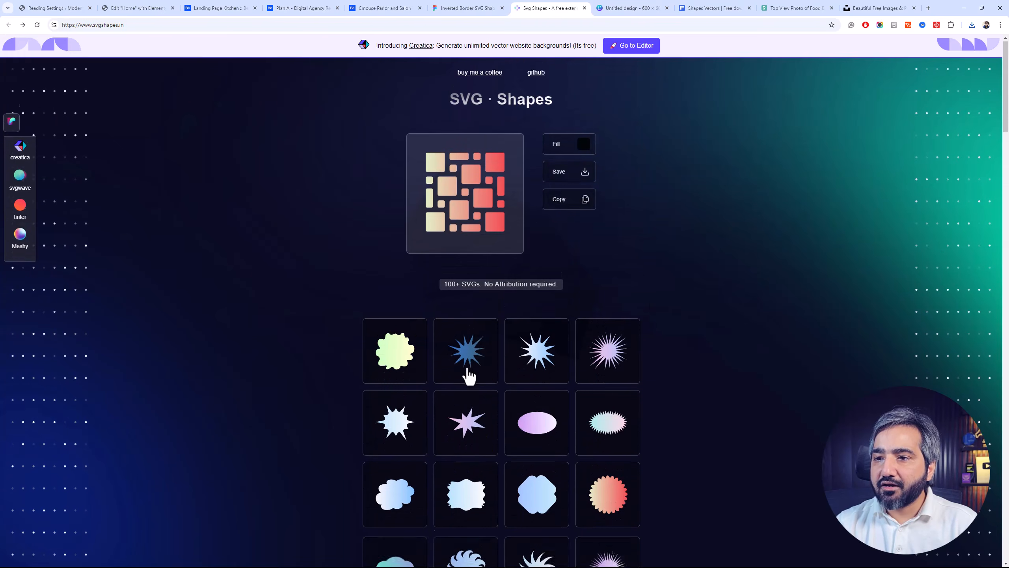
left_click(570, 153)
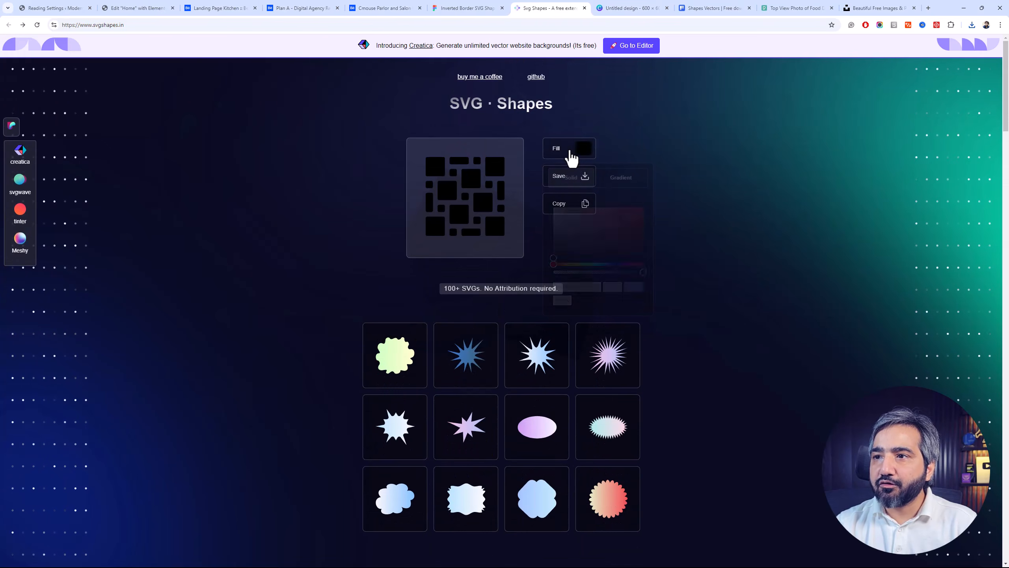
left_click(537, 282)
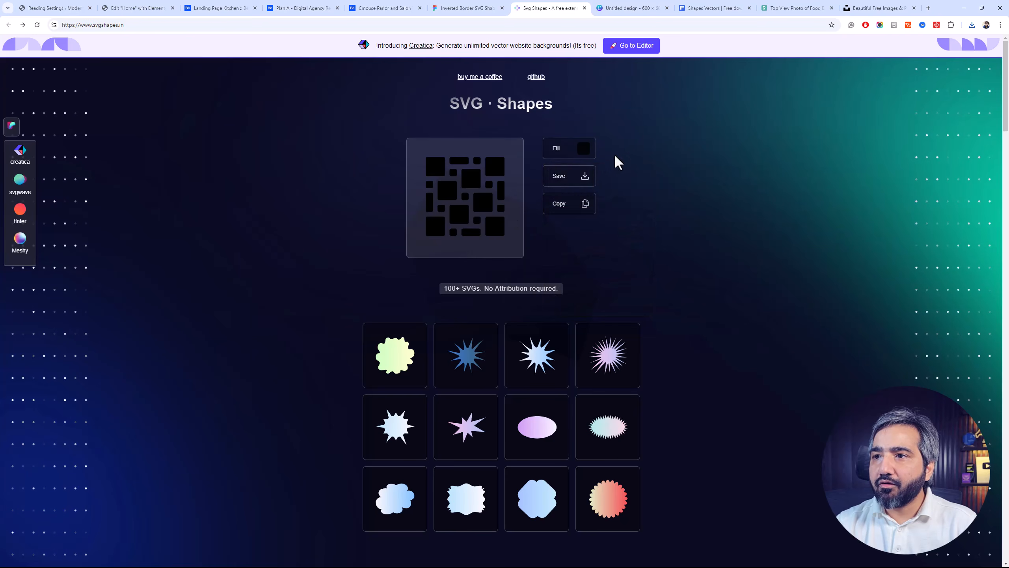
left_click(584, 179)
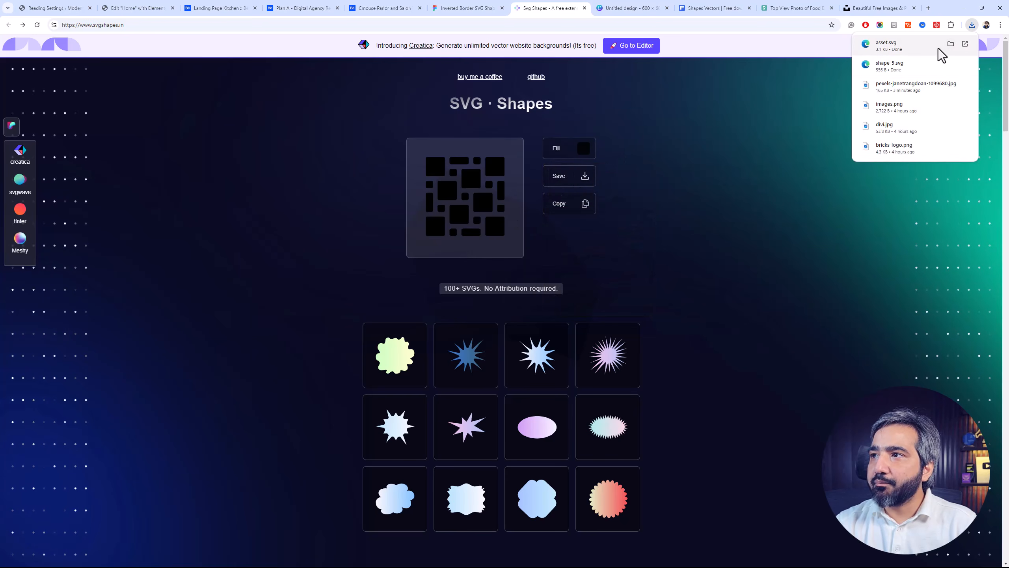
left_click(951, 43)
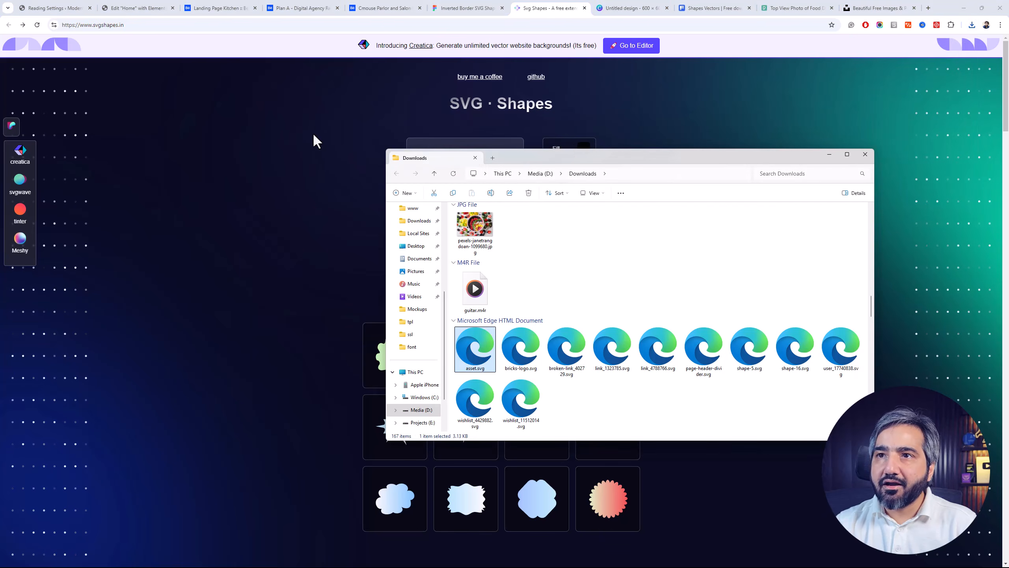
Return to Elementor, upload asset.svg to the media library and replace the image's custom mask with it
left_click(155, 8)
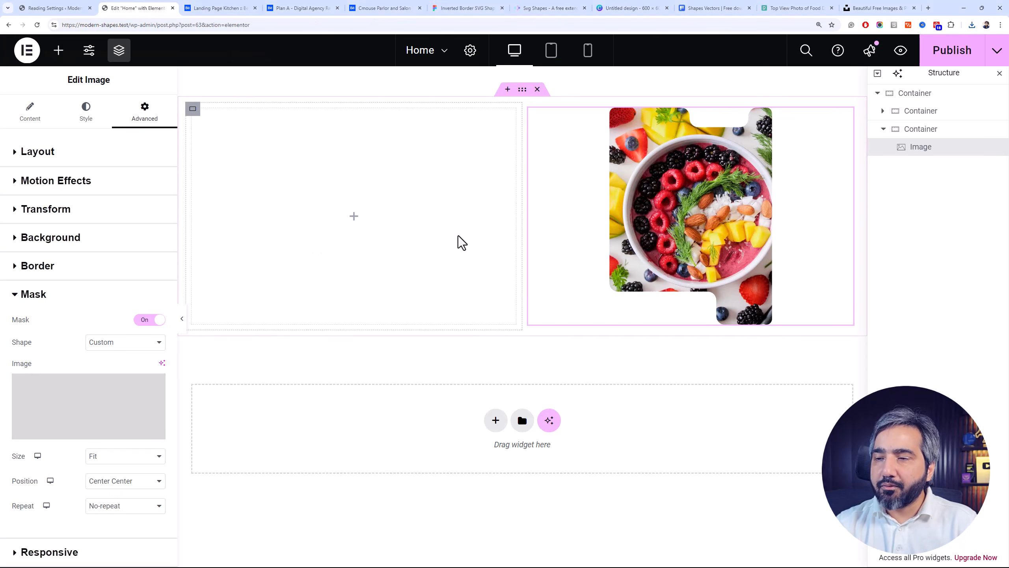
left_click(129, 437)
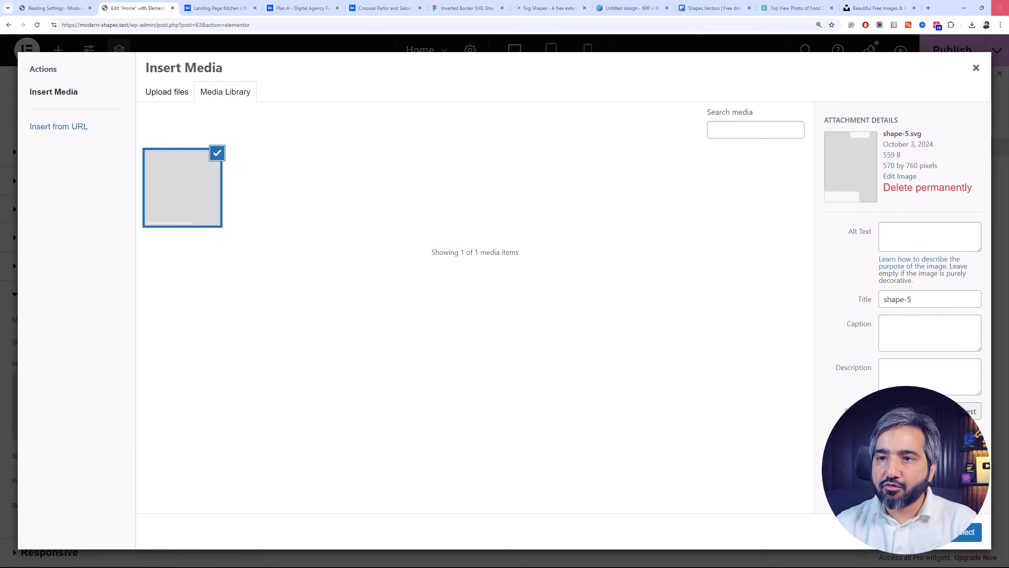
left_click(971, 26)
left_click_drag(910, 68, 691, 210)
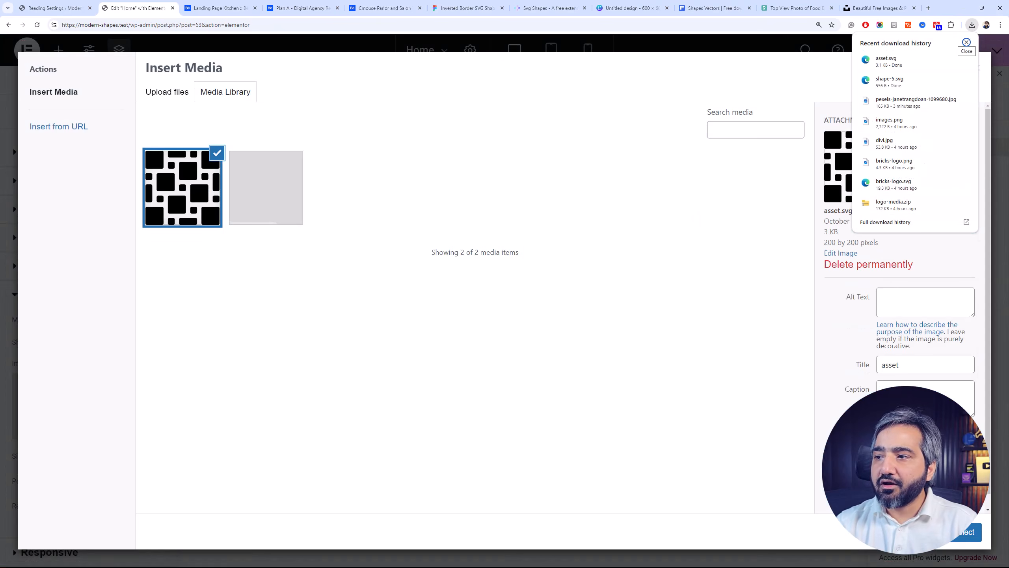
left_click(959, 536)
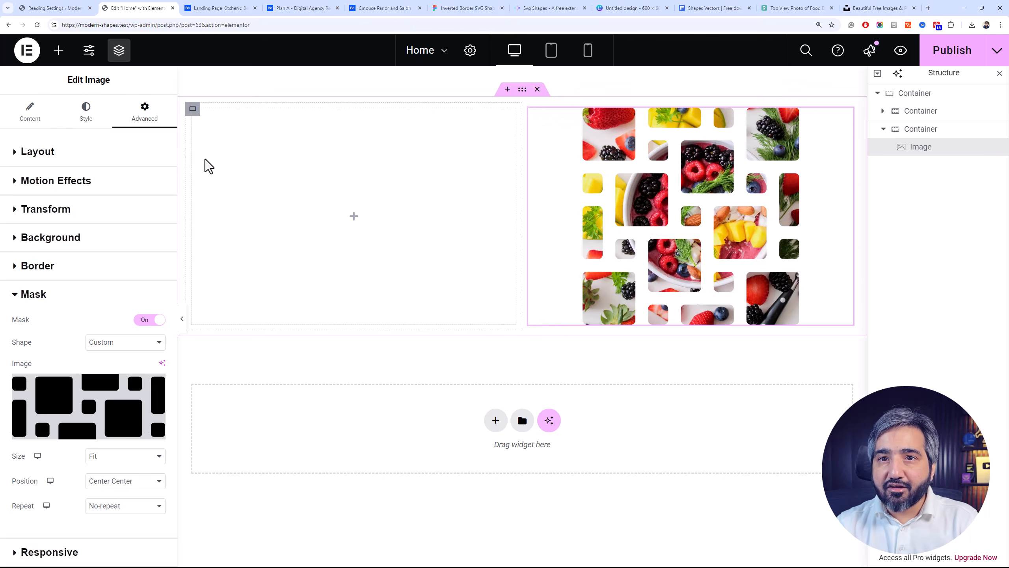
Add a heading to the empty container beside the masked image and set its text color to black
left_click(58, 55)
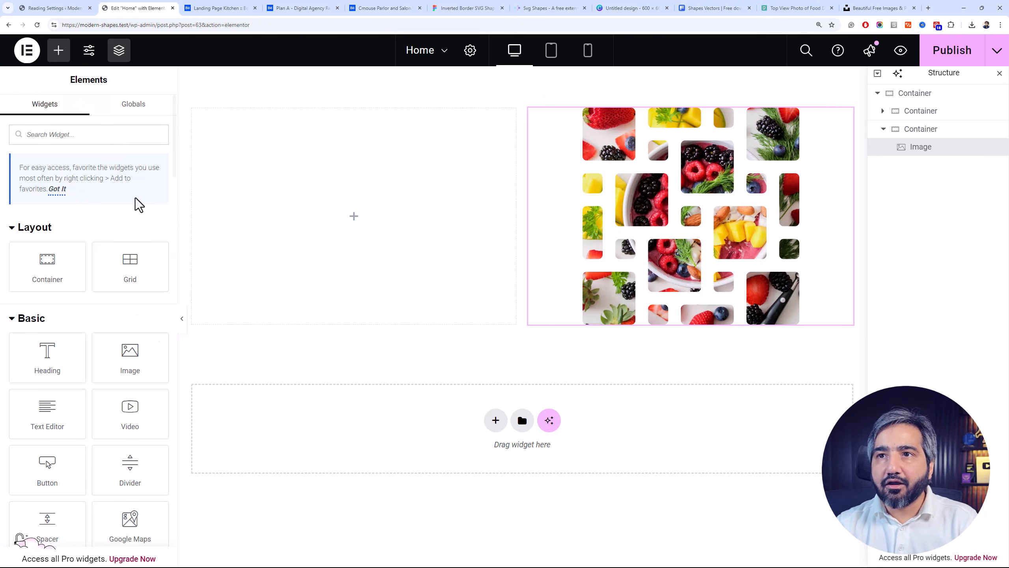
left_click_drag(65, 372, 374, 230)
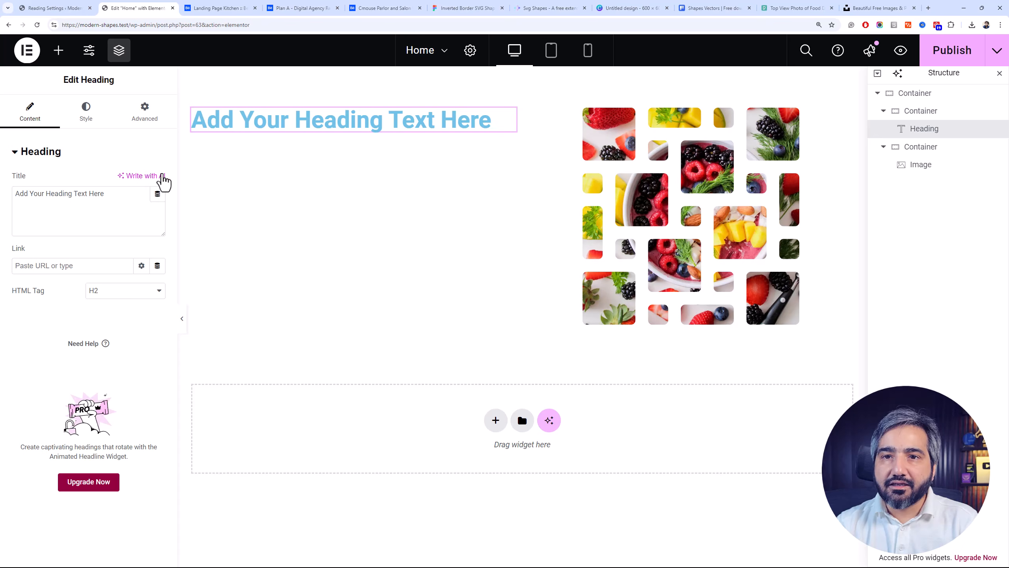
left_click(86, 113)
left_click(140, 207)
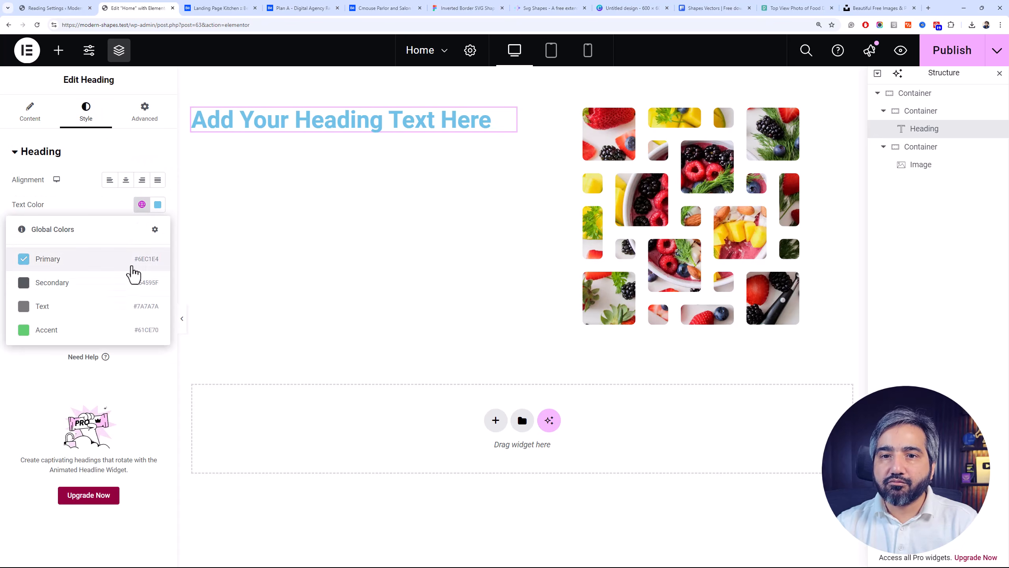
left_click(159, 208)
left_click_drag(153, 262, 73, 372)
left_click(63, 344)
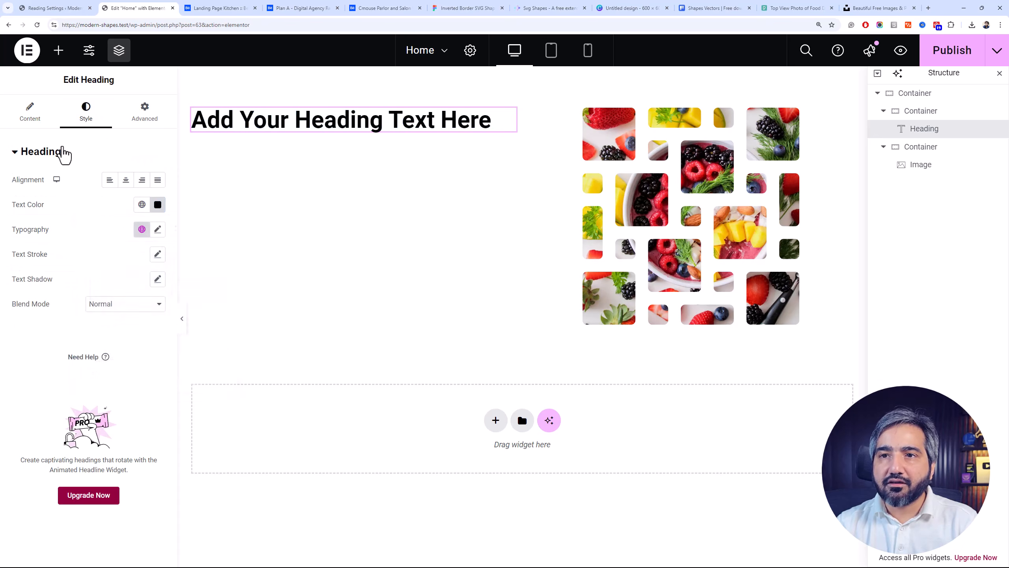
Set the heading to "Eat Healthy, Live Longer!" in the Bricolage Grotesque font and reopen its typography settings
left_click(157, 230)
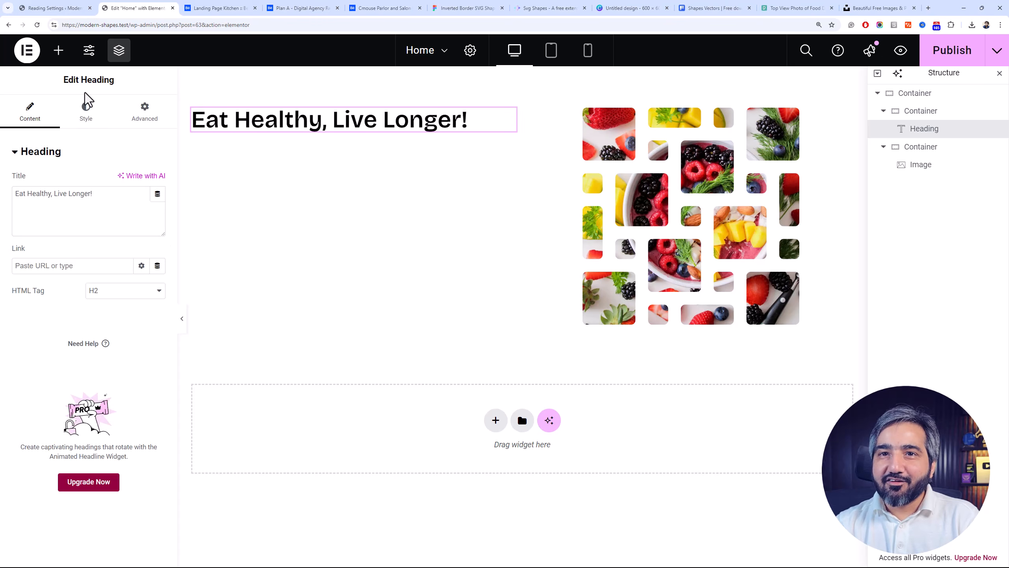
left_click(85, 106)
left_click(157, 229)
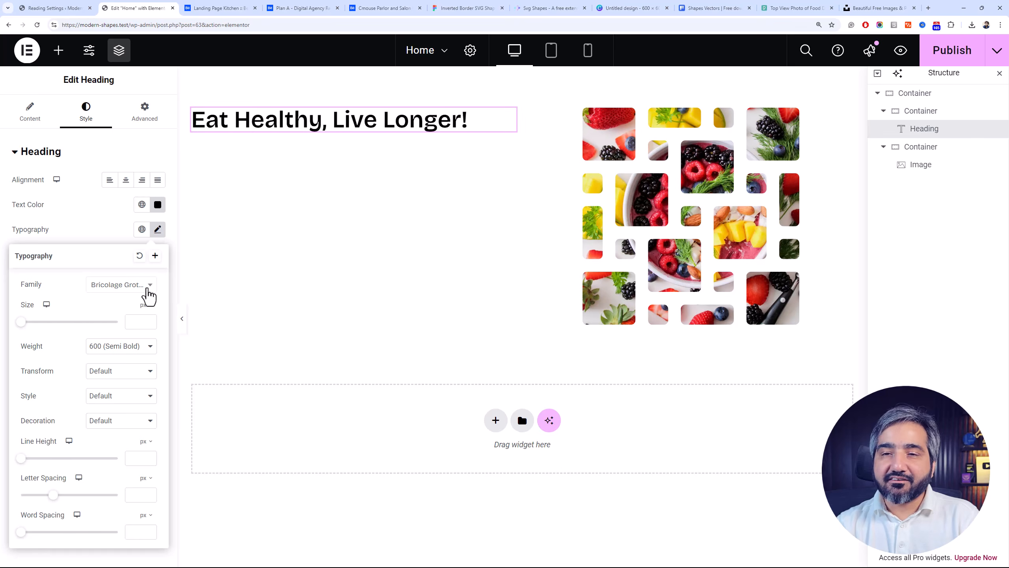
Review the Cmouse Parlor and Salon design on Behance for its masked image and text layout
left_click(311, 8)
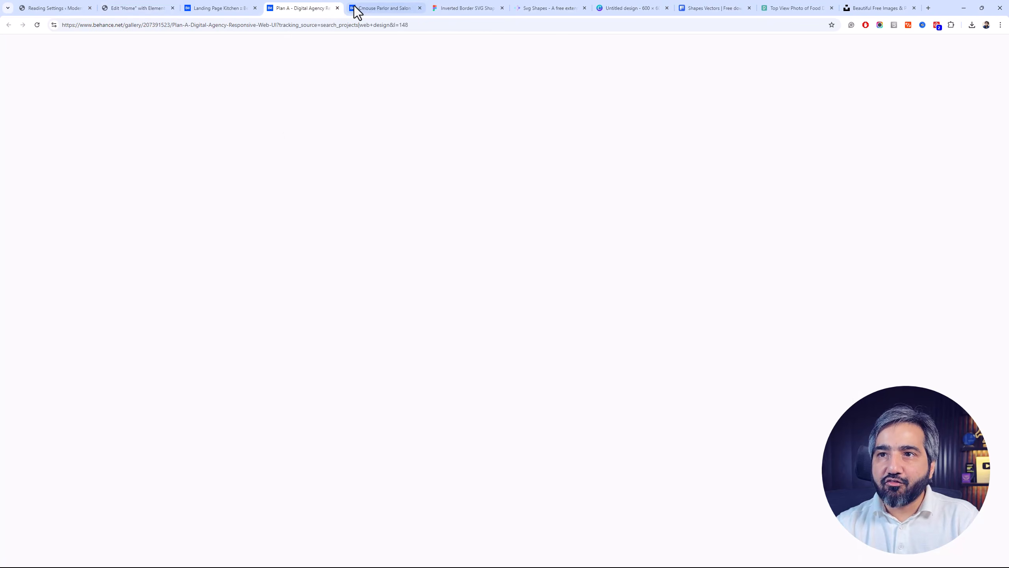
left_click(354, 6)
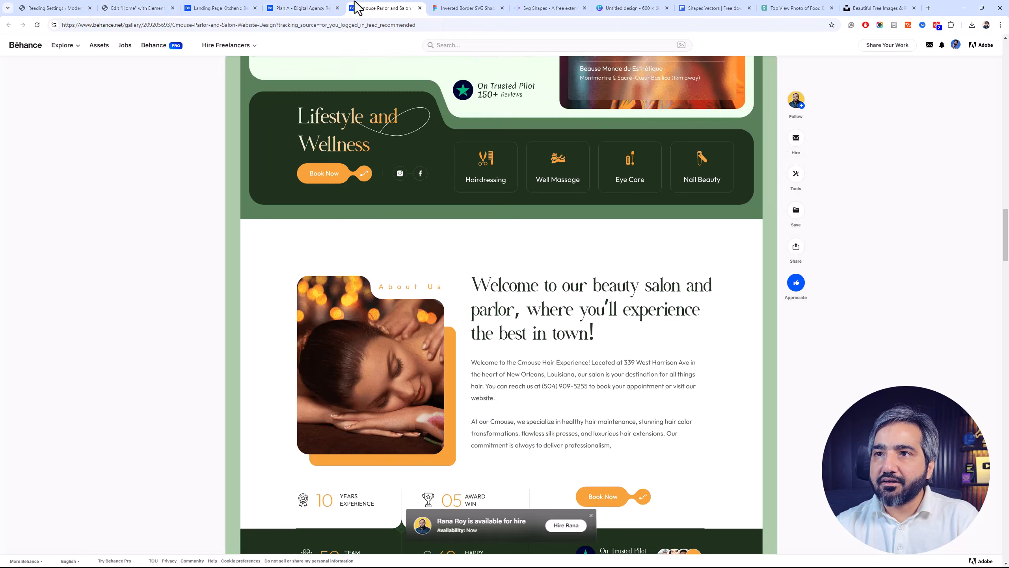
scroll(385, 200, "down", 5)
scroll(413, 278, "up", 3)
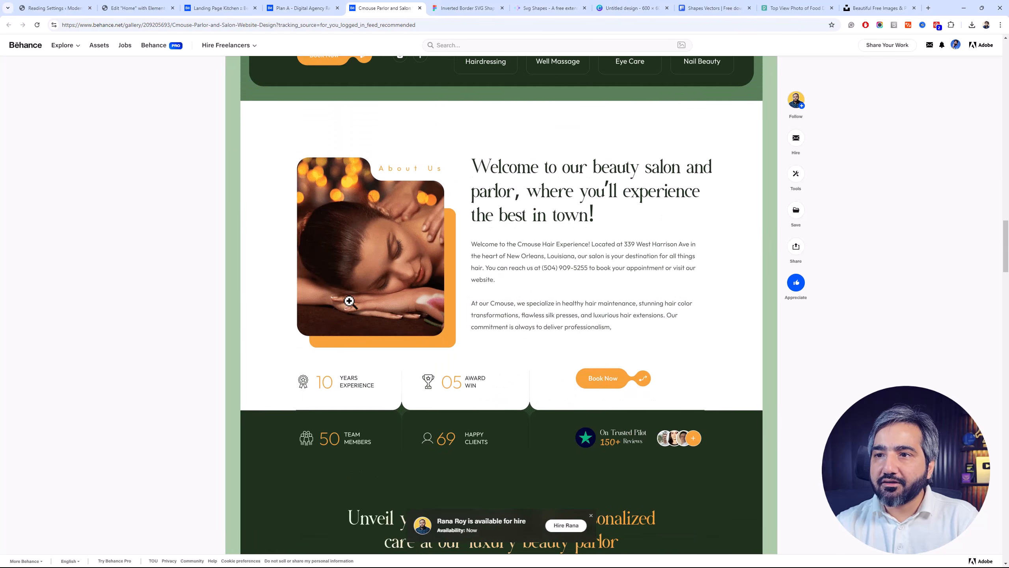
Return to Elementor and set the heading's font weight to 700 (Bold)
left_click(217, 9)
left_click(169, 9)
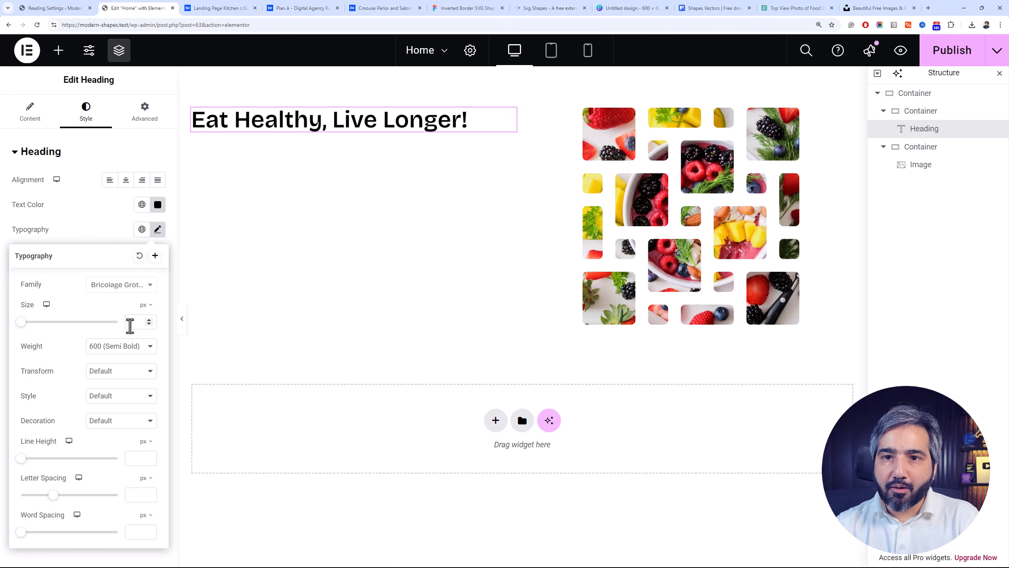
left_click(136, 349)
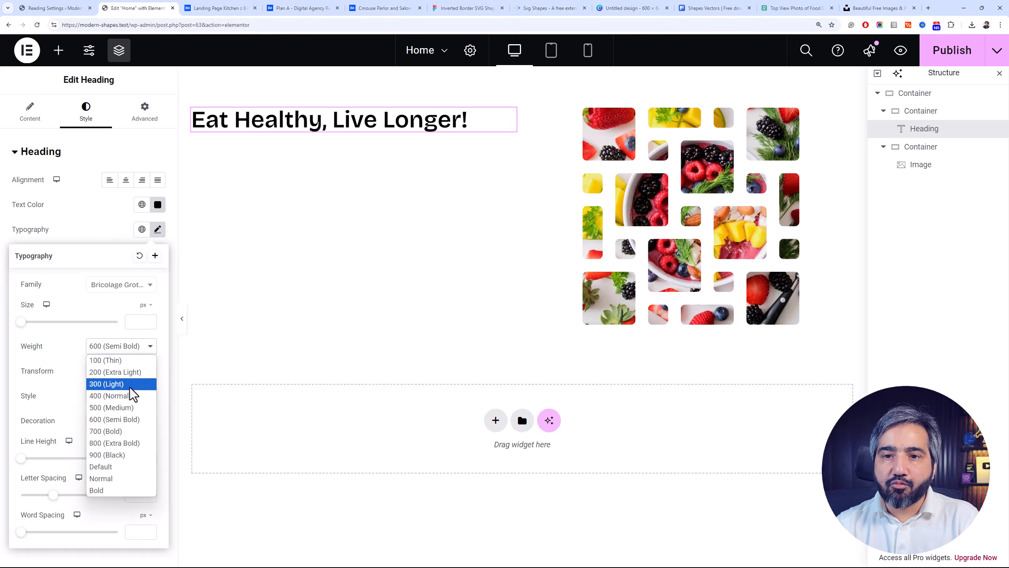
left_click(128, 434)
Add a text editor widget below the heading and duplicate its lorem ipsum text as a second paragraph
left_click(59, 51)
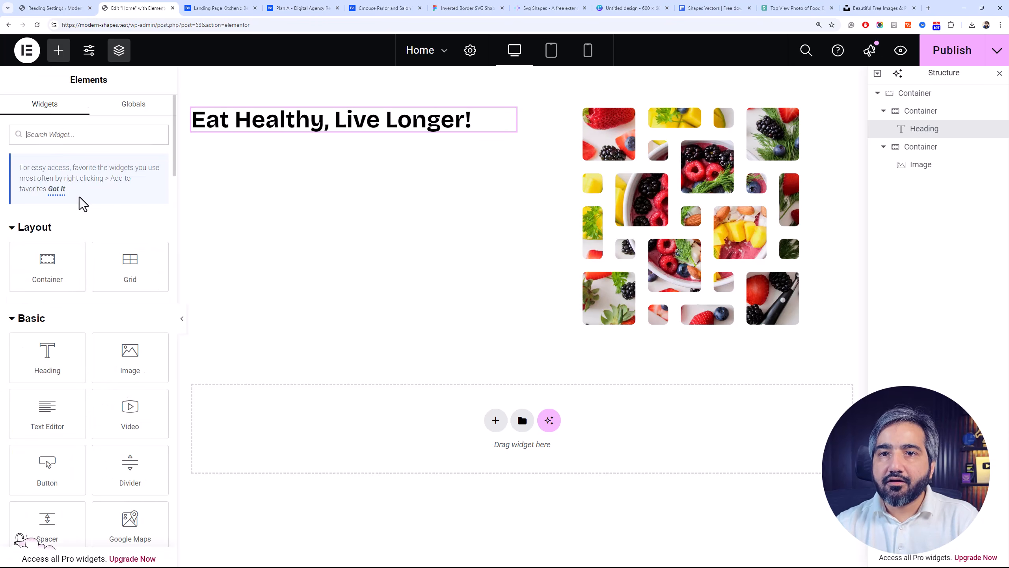
left_click_drag(56, 401, 241, 114)
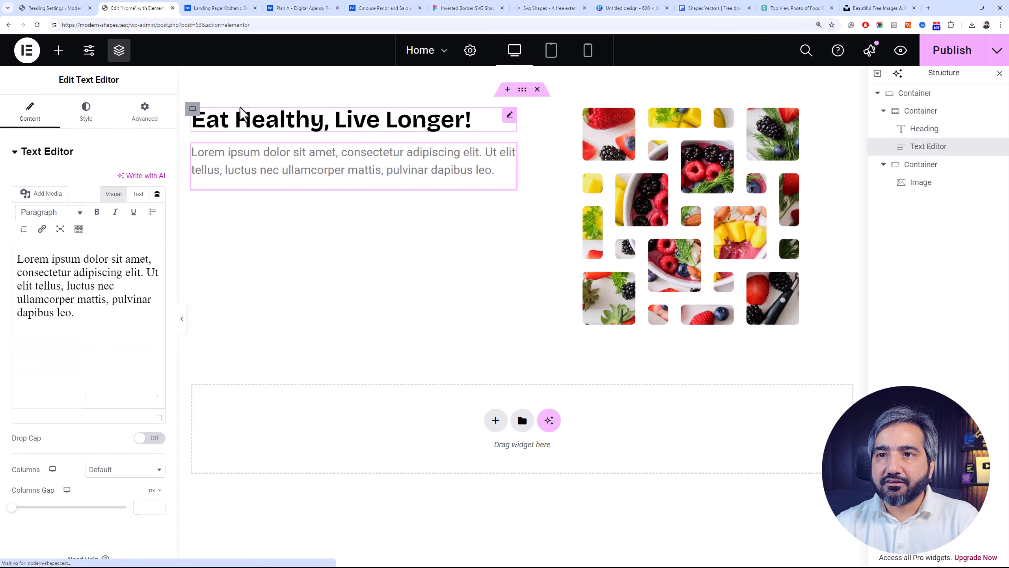
triple_click(112, 274)
key("ctrl+c")
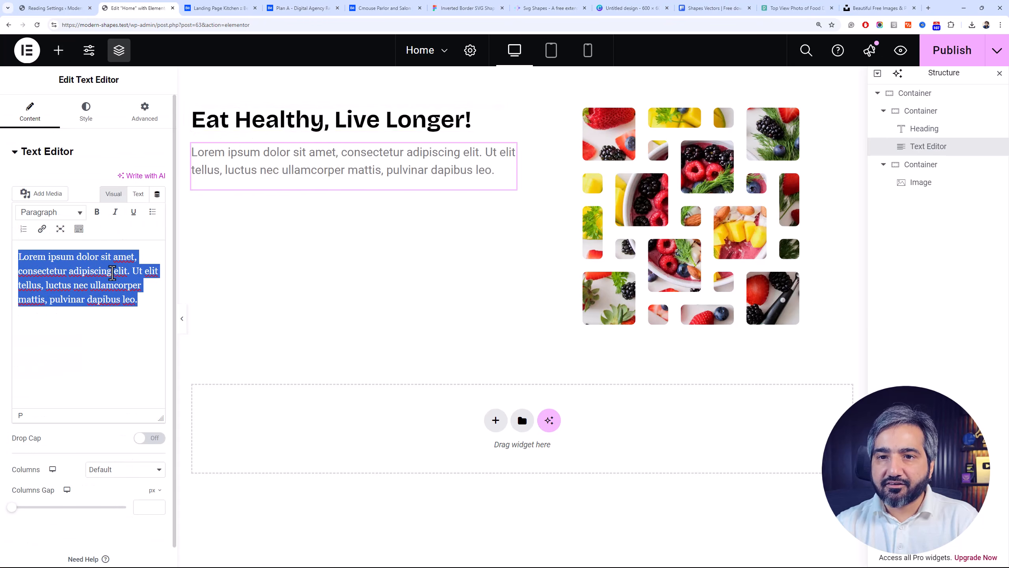
left_click(137, 315)
key("Return")
key("ctrl+v")
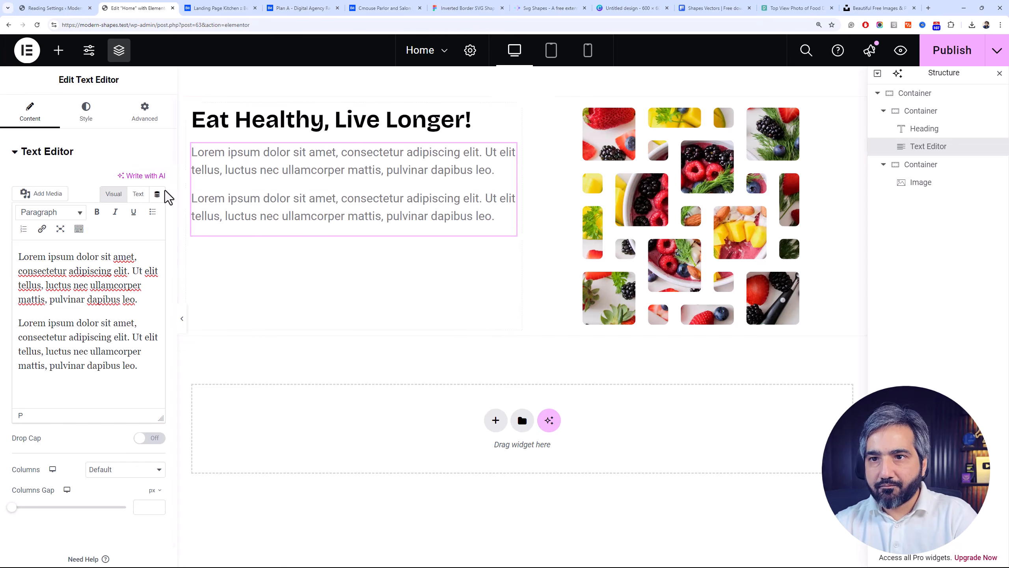
Set the paragraph text color to #322929 and vertically center the content of the container holding the heading and text
left_click(84, 124)
left_click(157, 204)
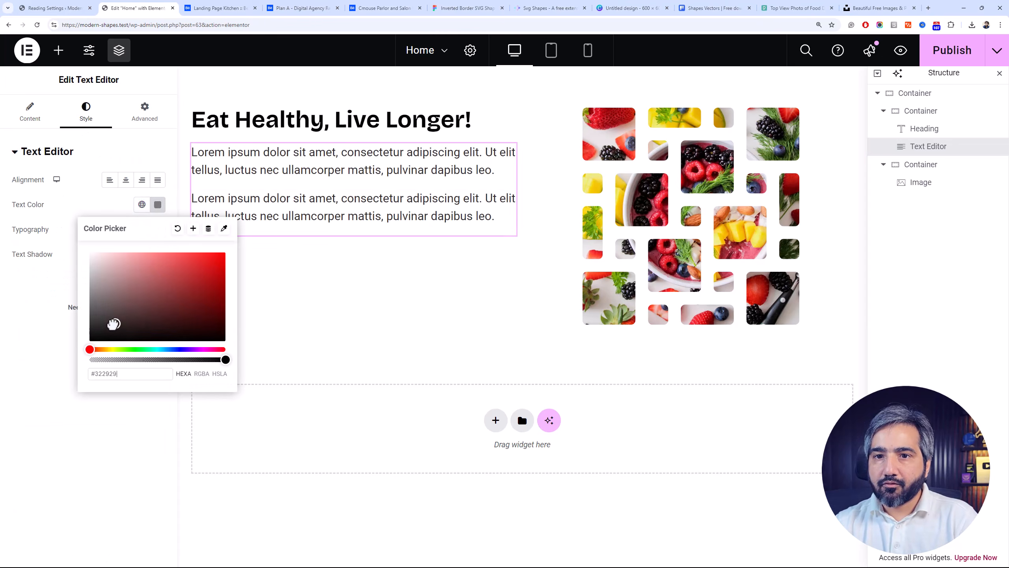
left_click(69, 213)
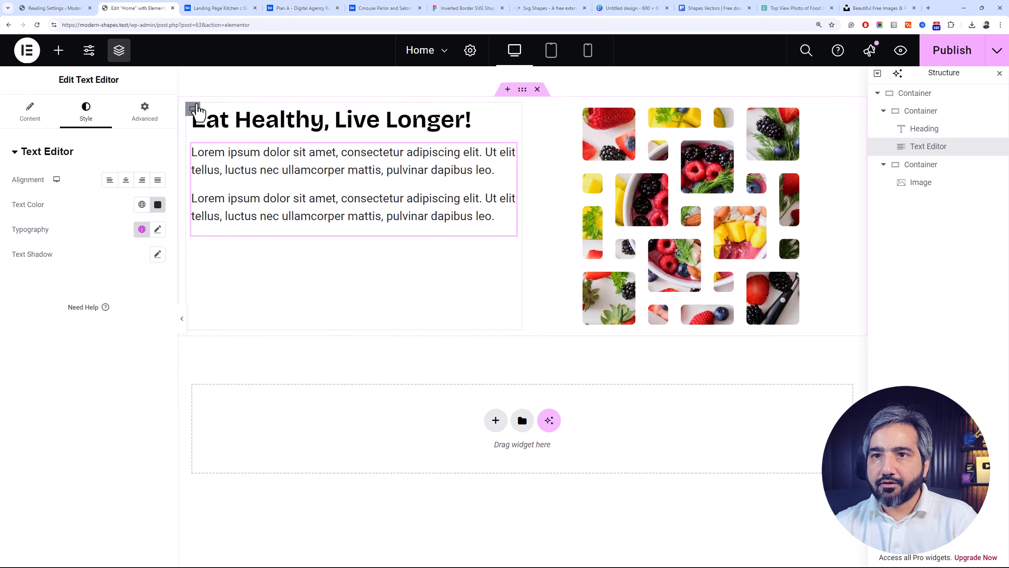
left_click(193, 108)
left_click(50, 390)
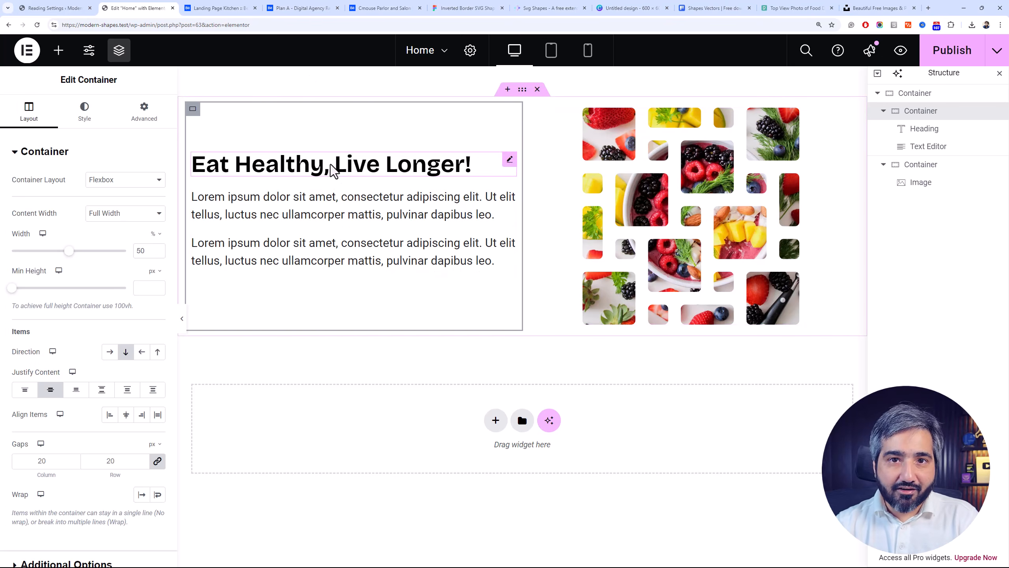
Look through the shapes in the Figma file, on the SVG Shapes site and in Canva for further mask options
left_click(401, 8)
left_click(441, 8)
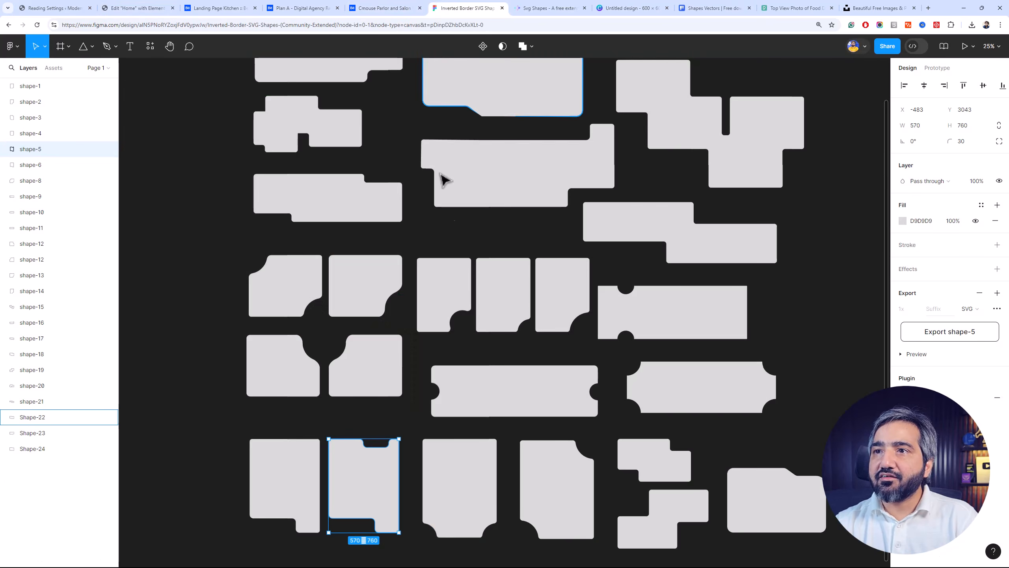
left_click(589, 6)
scroll(497, 318, "down", 5)
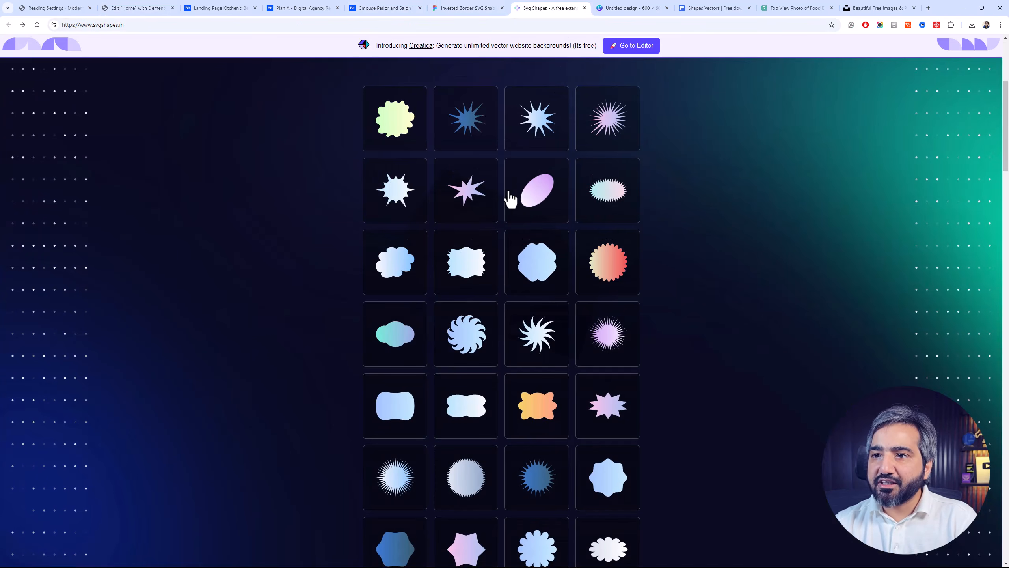
scroll(511, 198, "down", 5)
left_click(611, 8)
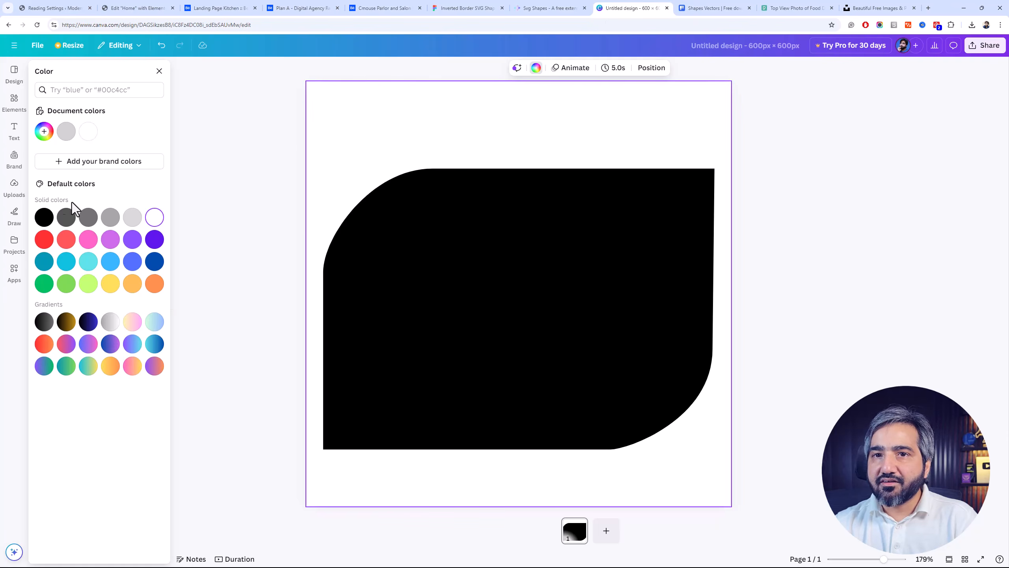
left_click(205, 157)
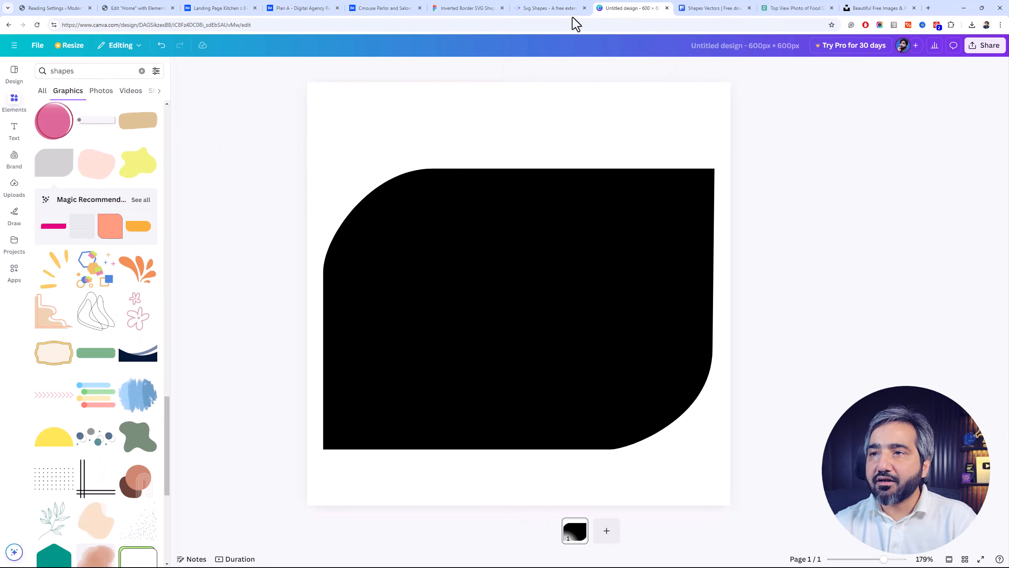
On the SVG Shapes site, download the three-by-three grid of squares and circles as an SVG
left_click(541, 7)
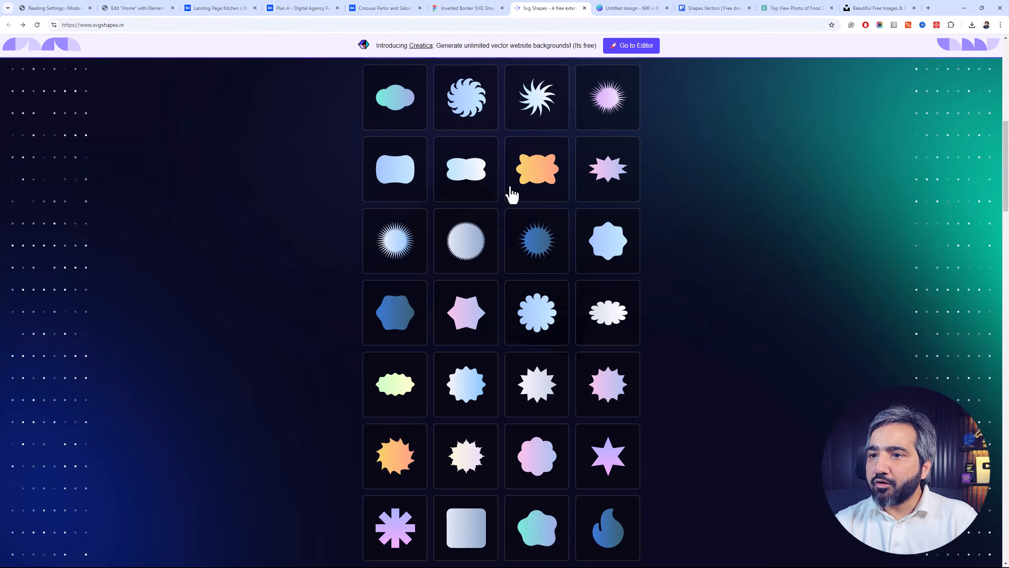
scroll(490, 181, "down", 10)
scroll(492, 183, "down", 2)
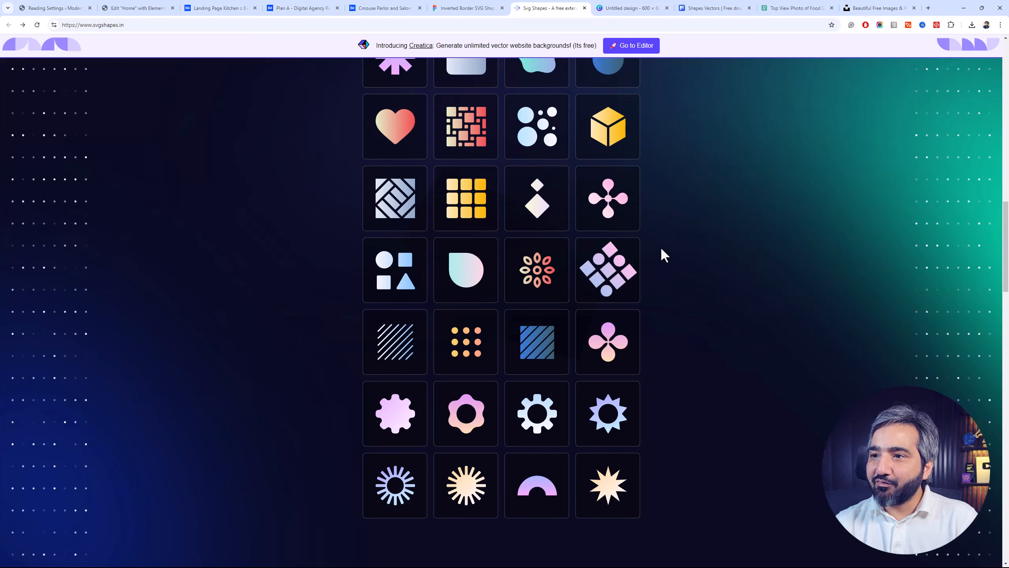
scroll(608, 278, "up", 15)
scroll(608, 279, "up", 4)
left_click(568, 179)
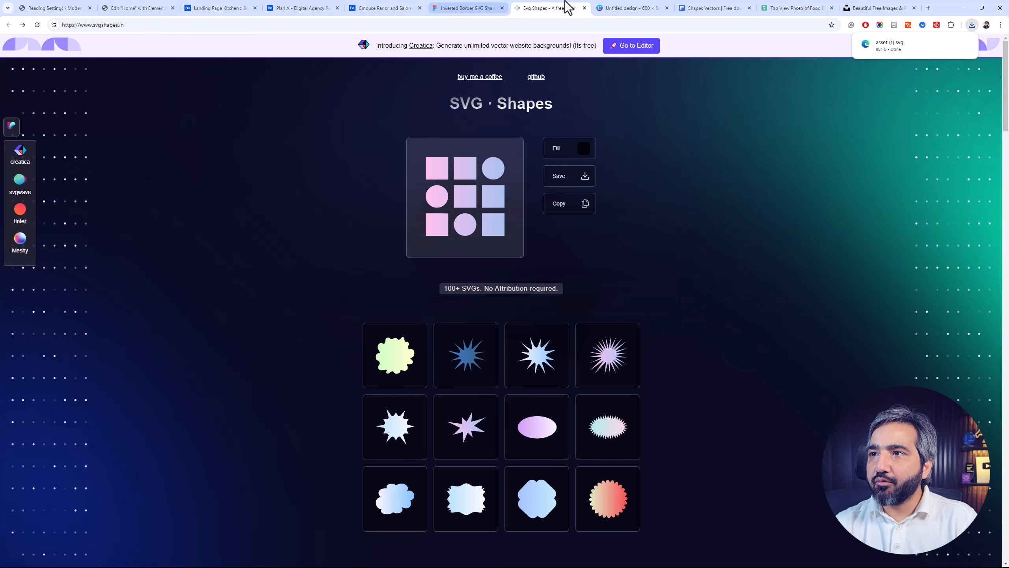
Browse Canva's "shapes" graphics results for usable mask shapes, then revisit the Figma and SVG Shapes pages
left_click(602, 8)
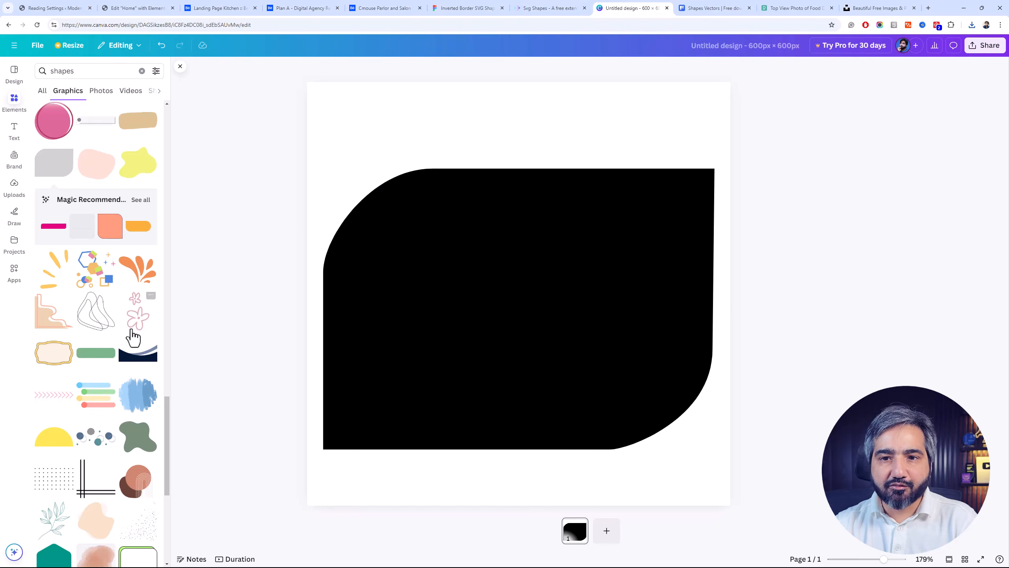
scroll(134, 337, "down", 10)
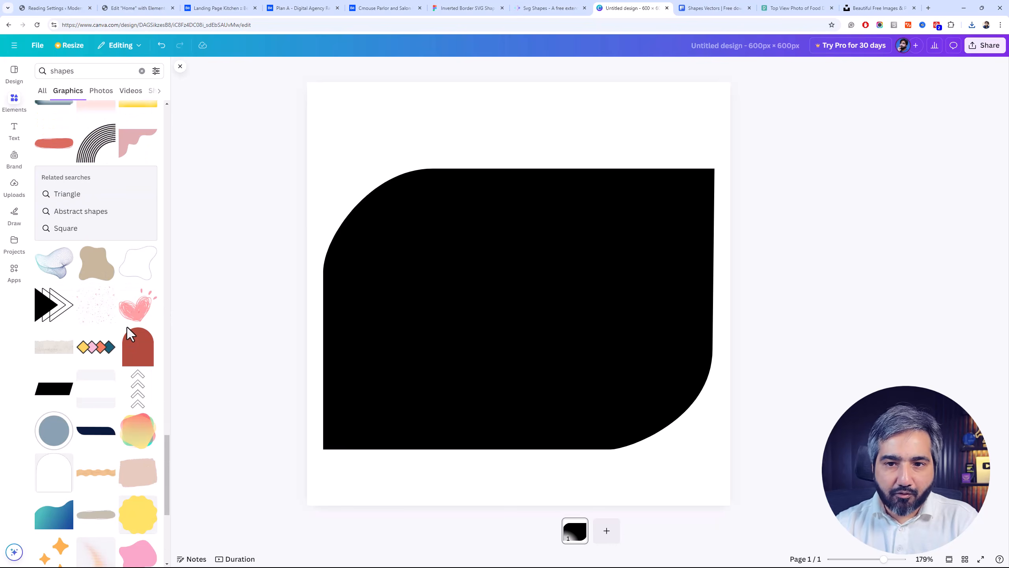
scroll(127, 330, "down", 8)
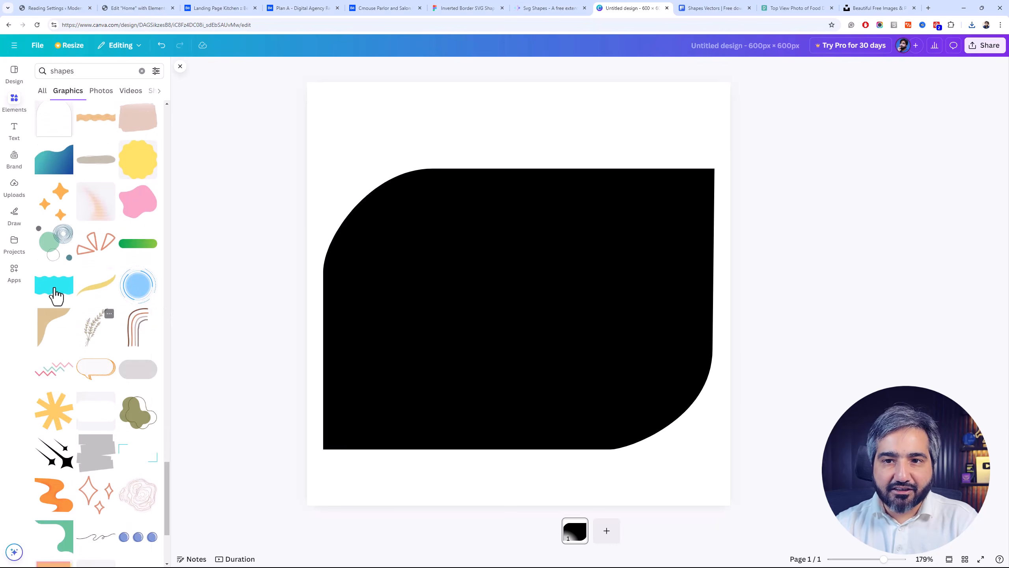
scroll(102, 299, "down", 3)
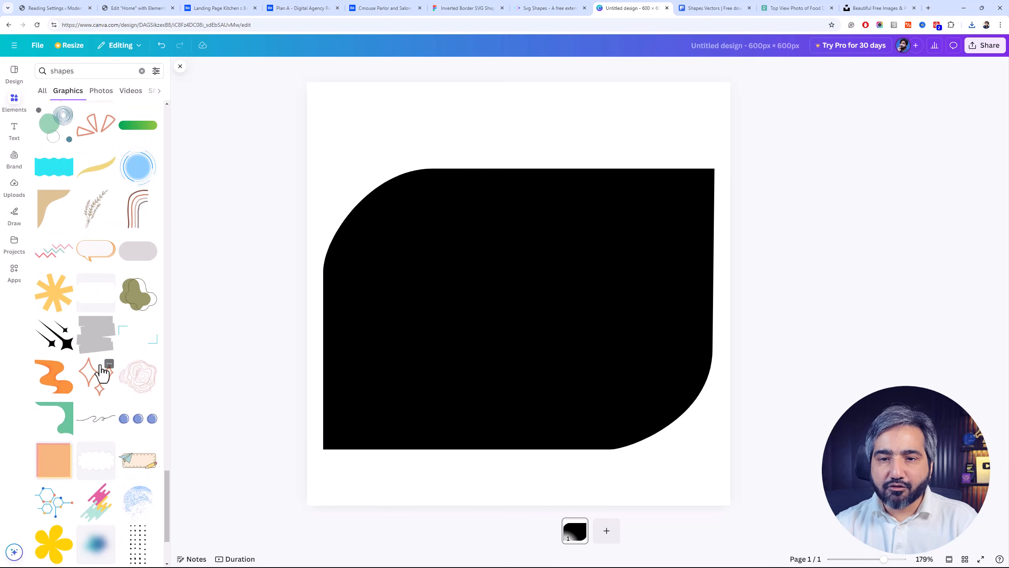
scroll(95, 368, "down", 3)
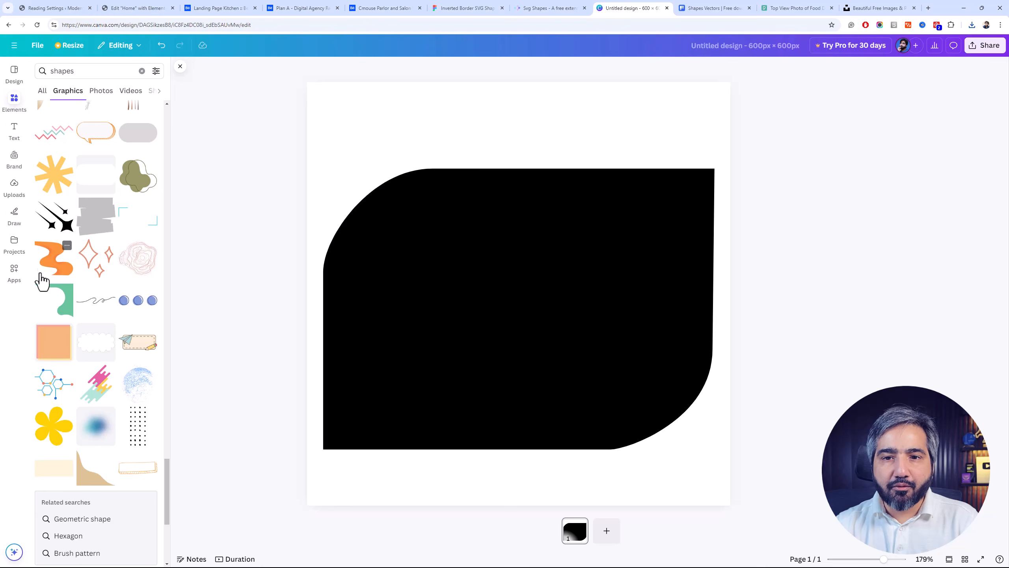
scroll(82, 336, "down", 3)
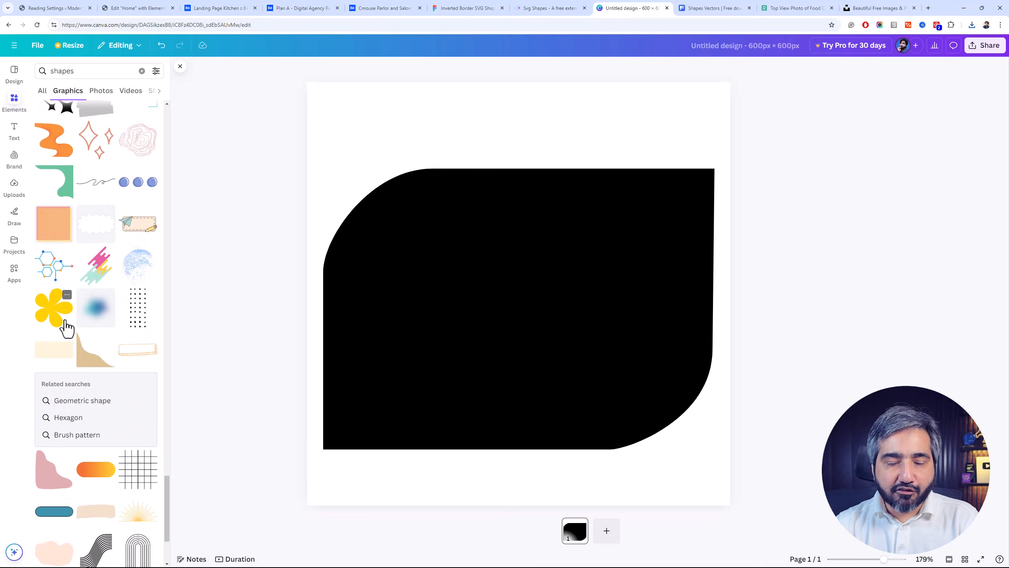
scroll(51, 482, "down", 3)
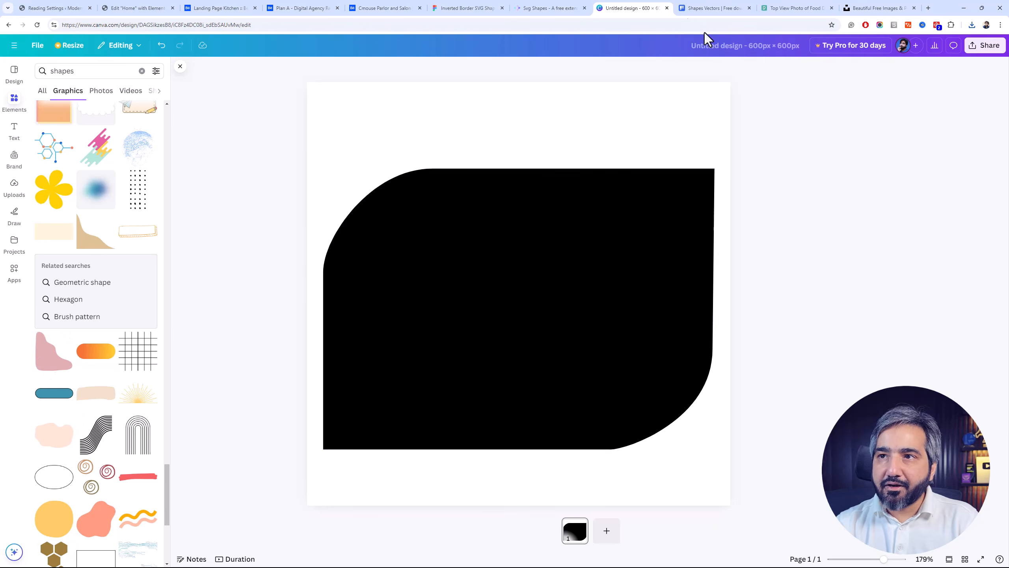
left_click(475, 7)
left_click(516, 8)
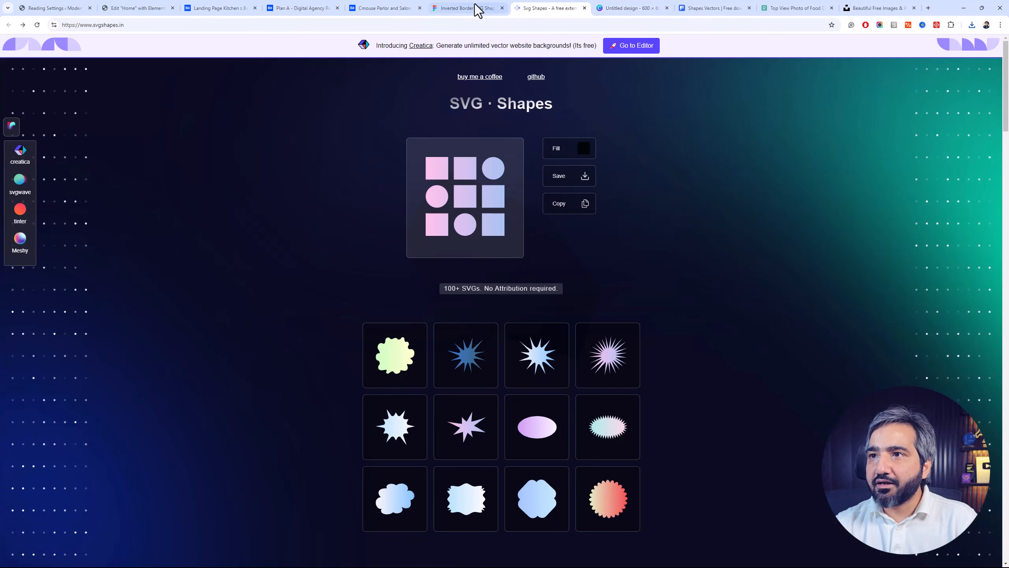
In the Elementor editor, upload asset (1).svg, the three-by-three grid of squares and circles, and set it as the fruit image's custom mask
left_click(155, 7)
left_click(584, 201)
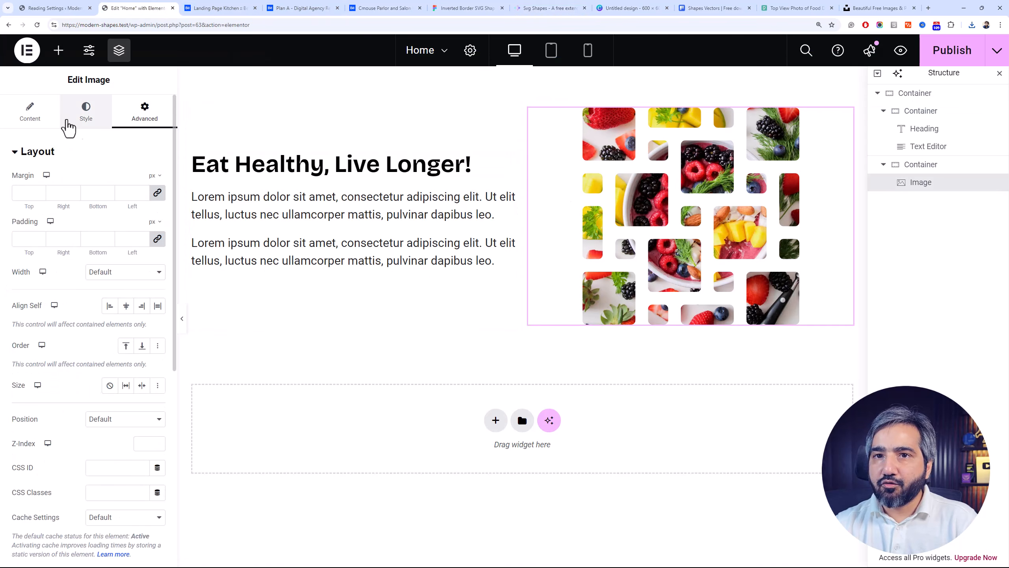
scroll(76, 408, "down", 8)
left_click(68, 399)
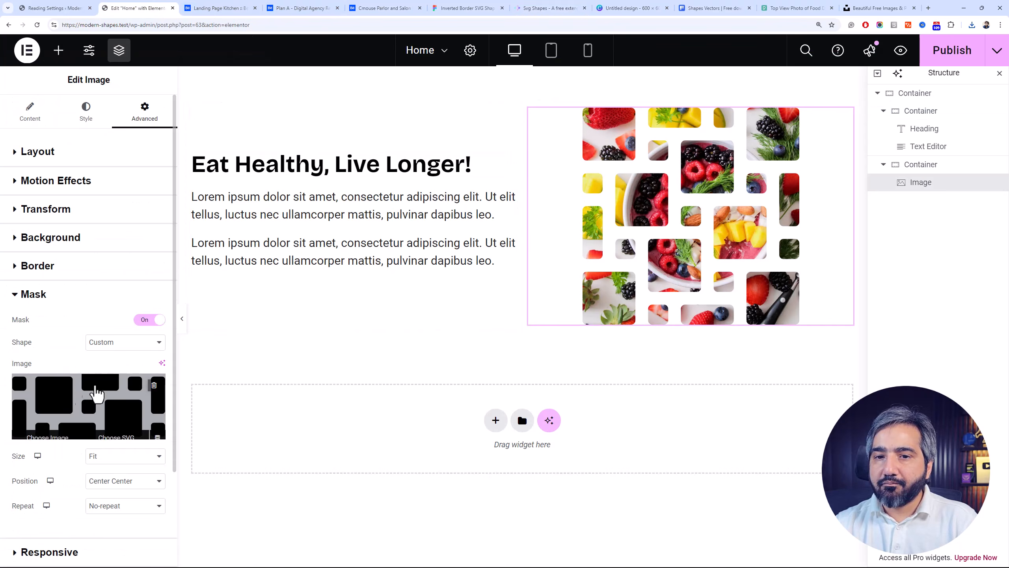
left_click(133, 443)
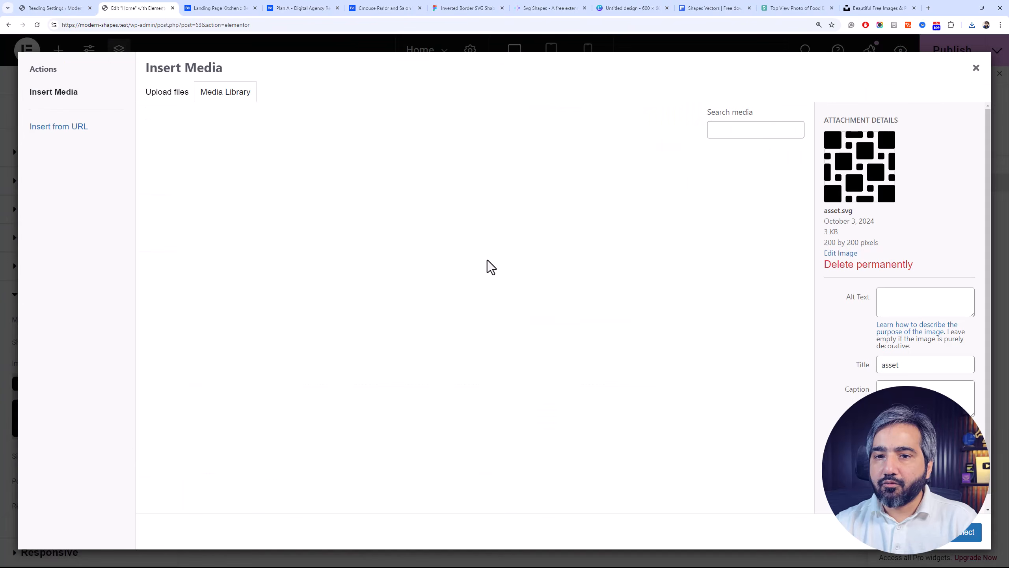
left_click(970, 26)
left_click_drag(901, 66, 635, 431)
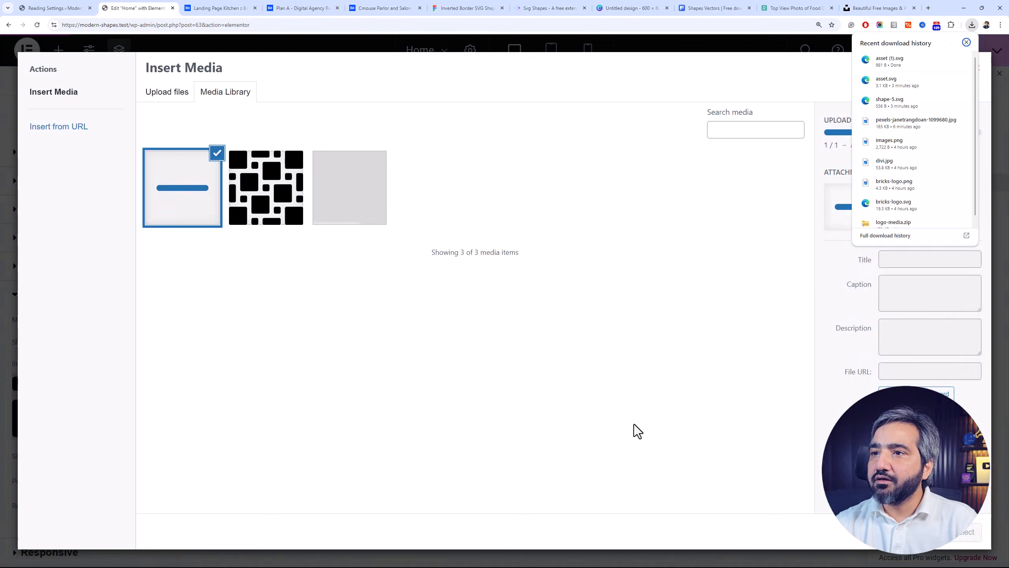
left_click(968, 532)
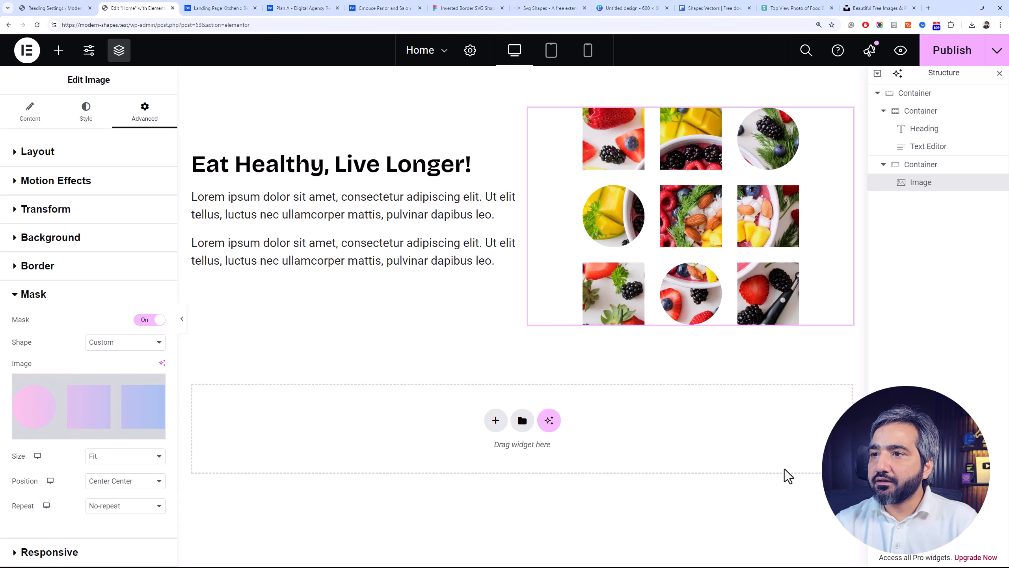
mouse_move(84, 397)
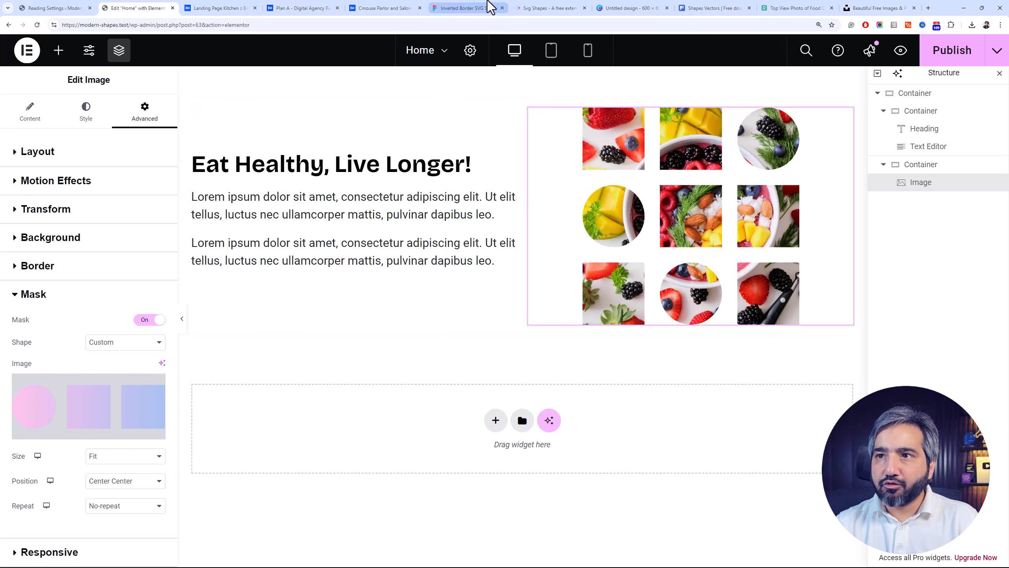
On the SVG Shapes site, give the grid of squares and circles a solid black fill and download it as an SVG
left_click(538, 7)
left_click(591, 157)
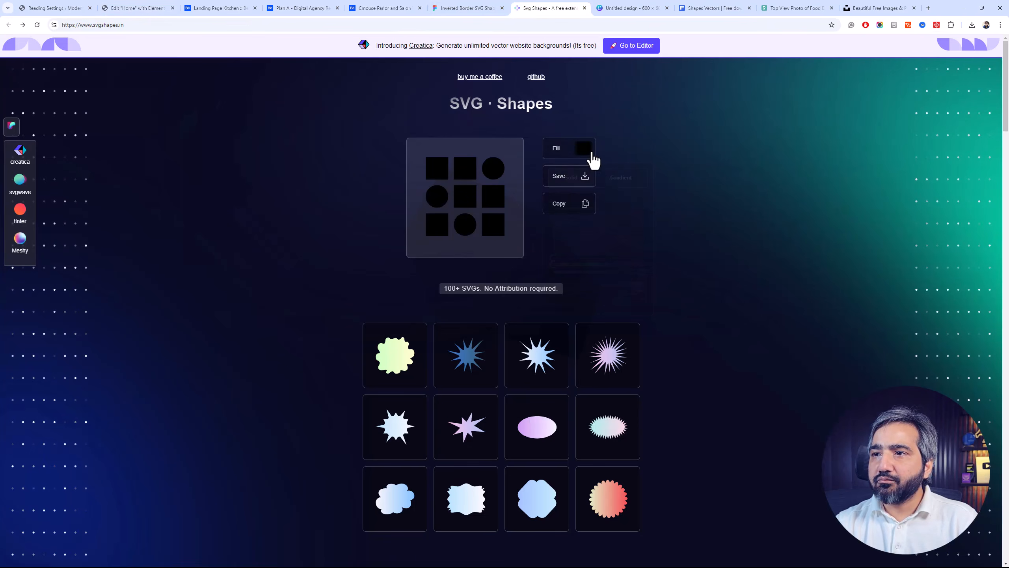
left_click(396, 304)
left_click(580, 177)
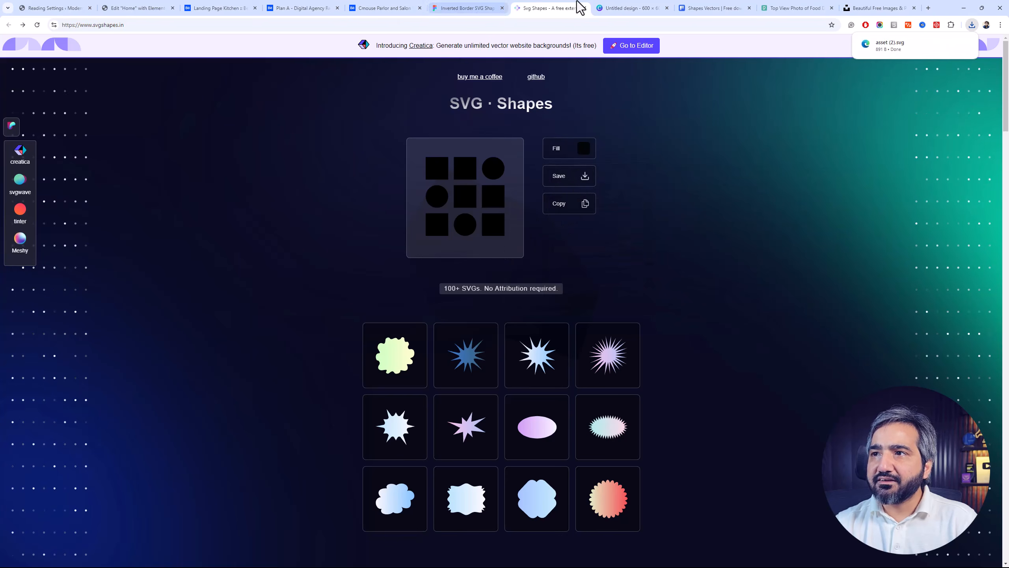
left_click(652, 8)
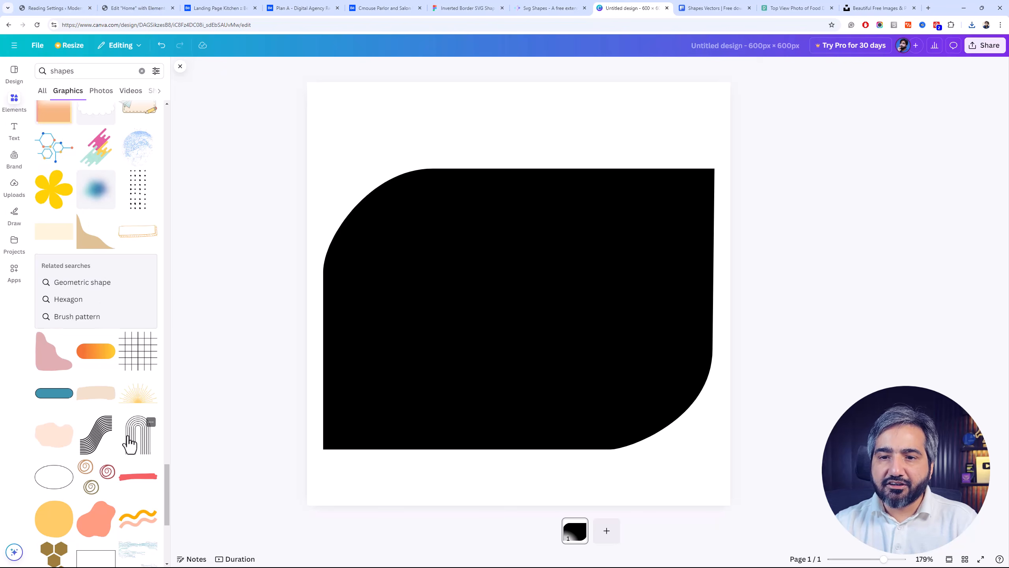
scroll(131, 378, "down", 3)
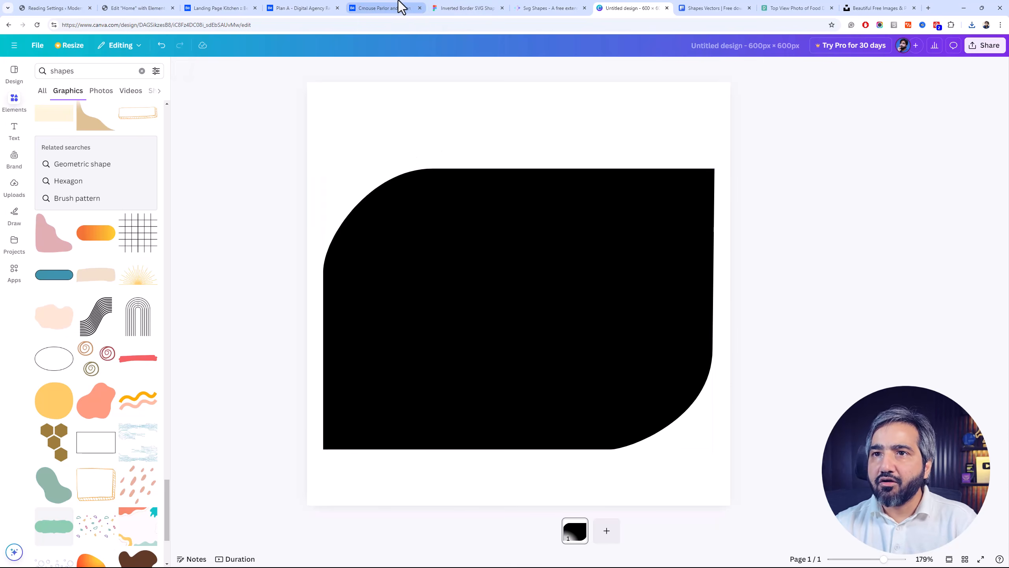
Switch the fruit image's mask in Elementor back to asset.svg, the pattern of rounded squares and rectangles, and publish the page
left_click(146, 4)
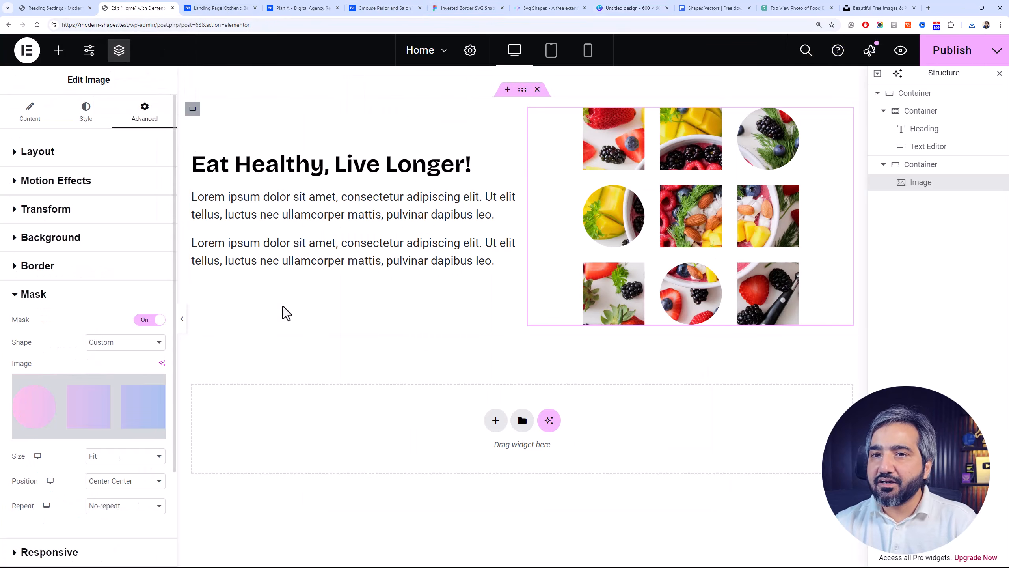
left_click(95, 437)
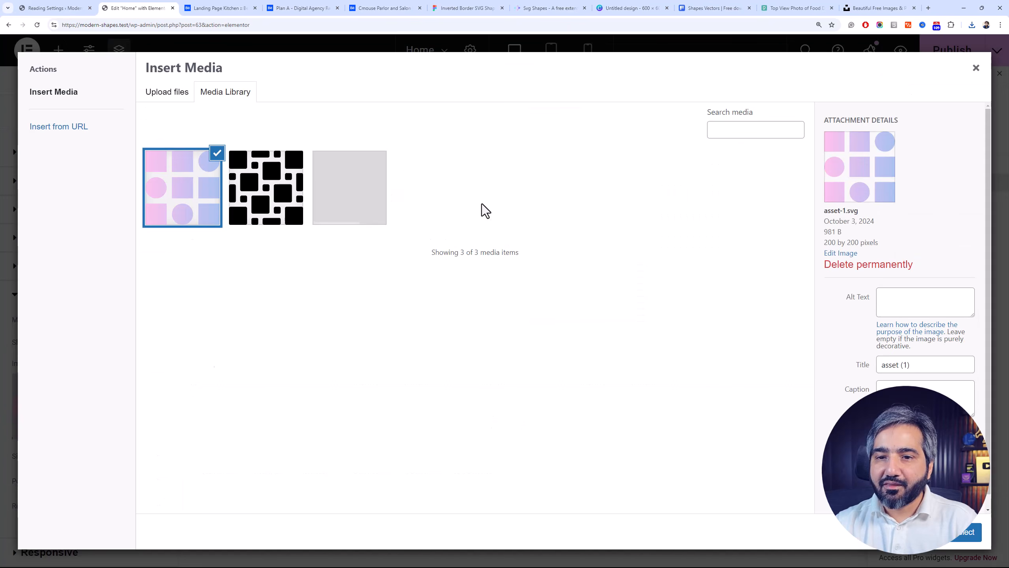
left_click(972, 24)
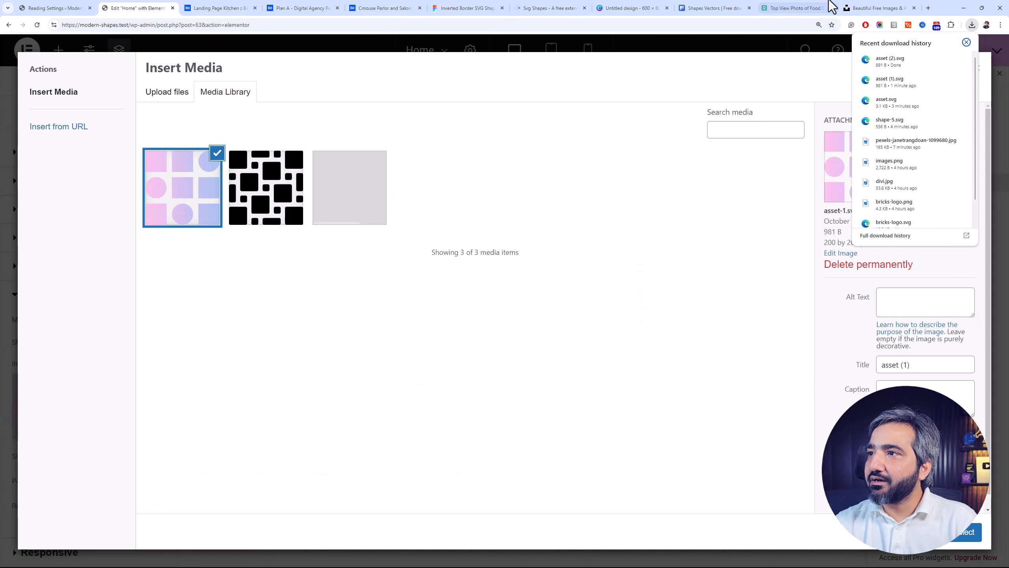
left_click(781, 72)
left_click(266, 187)
left_click(967, 532)
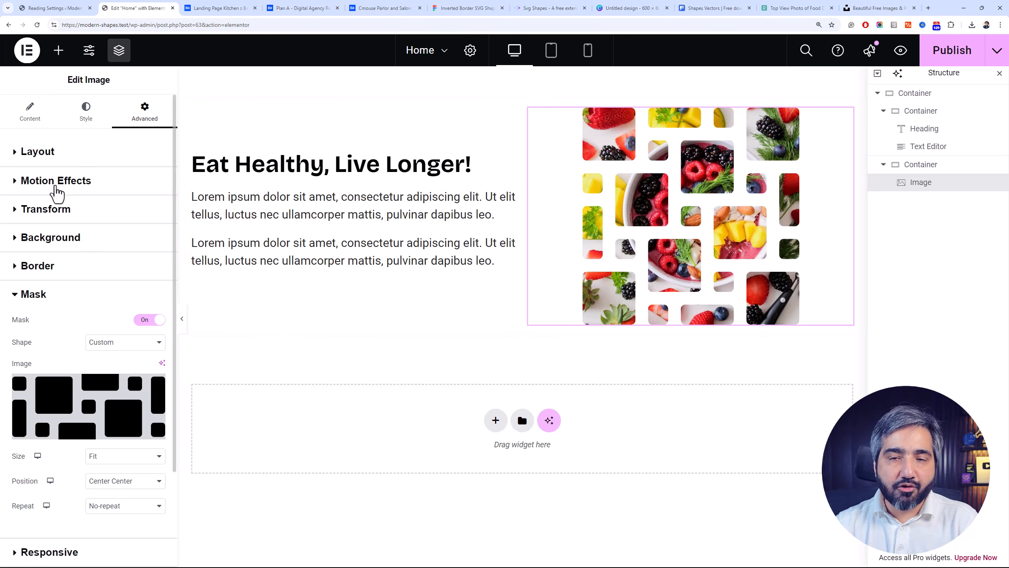
left_click(31, 113)
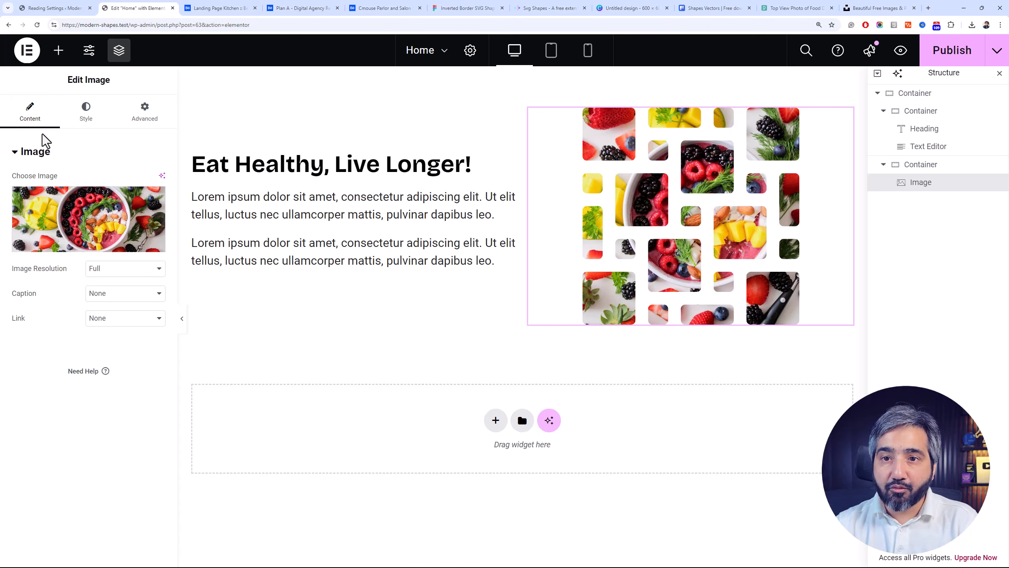
left_click(970, 49)
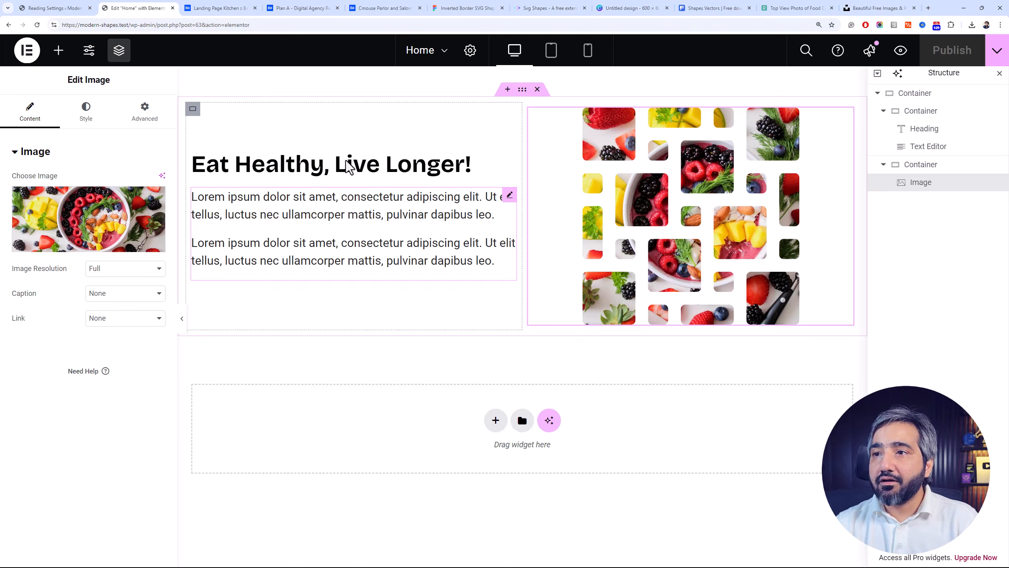
Compare the cut-corner hero panels of the Cmouse salon design on Behance with the matching inverted-border shapes in the Figma file
left_click(407, 7)
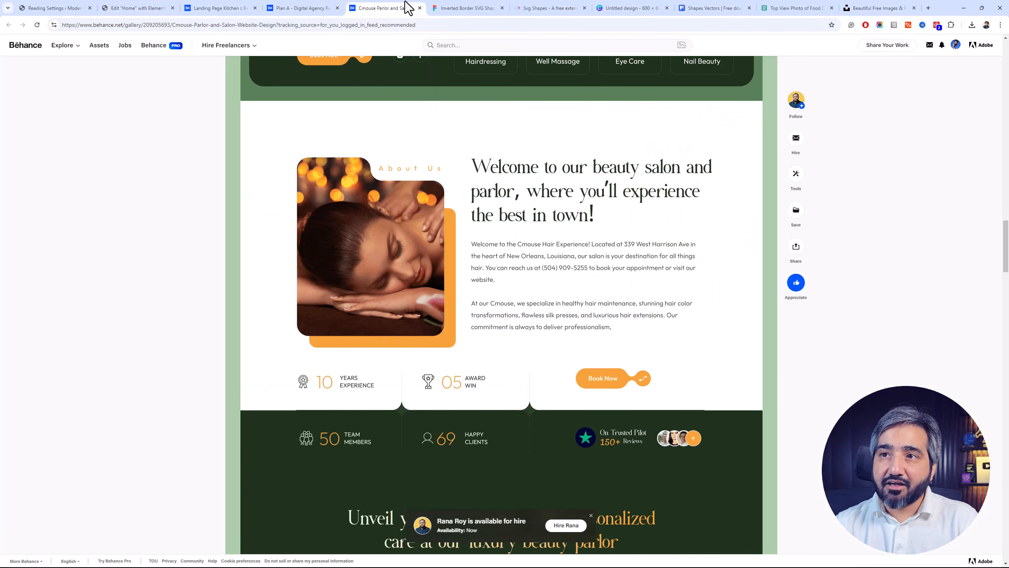
scroll(615, 154, "up", 8)
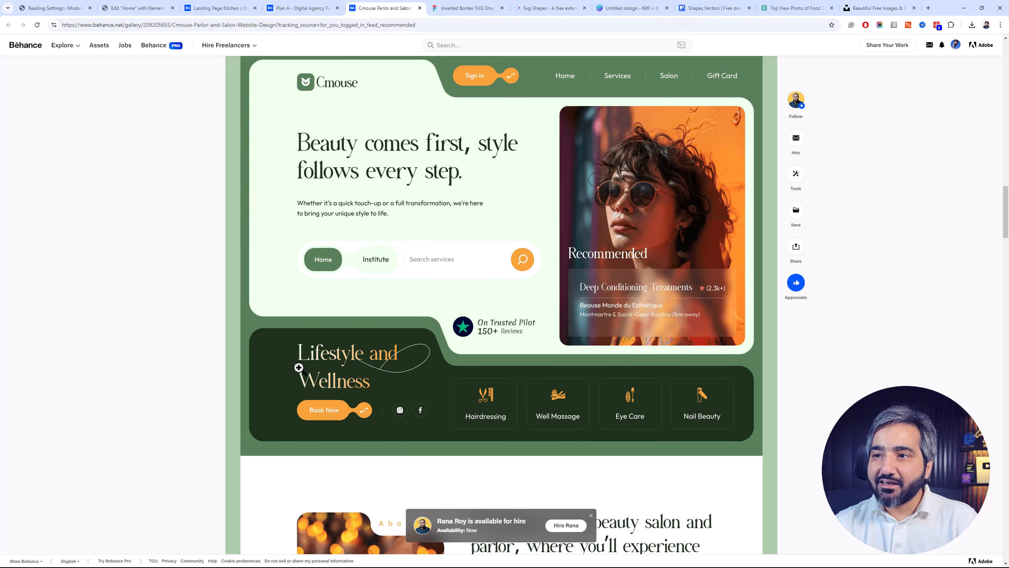
scroll(733, 376, "up", 3)
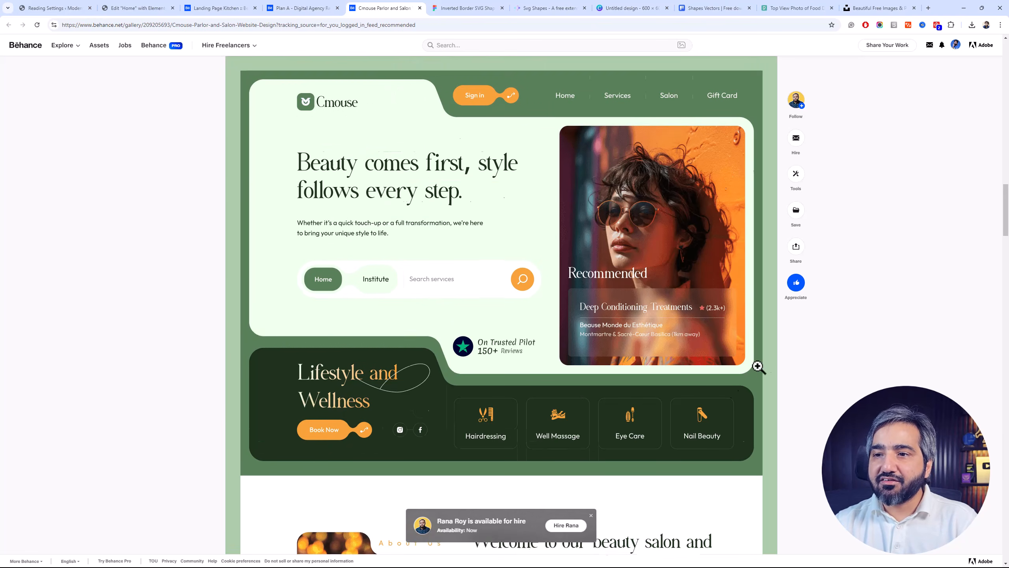
scroll(447, 360, "down", 3)
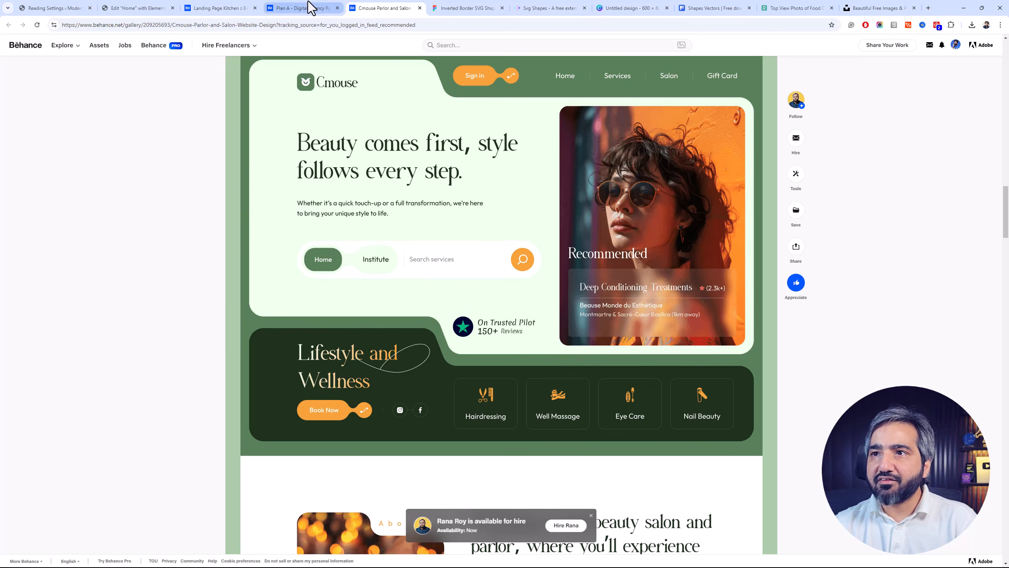
left_click(441, 8)
scroll(475, 165, "up", 2)
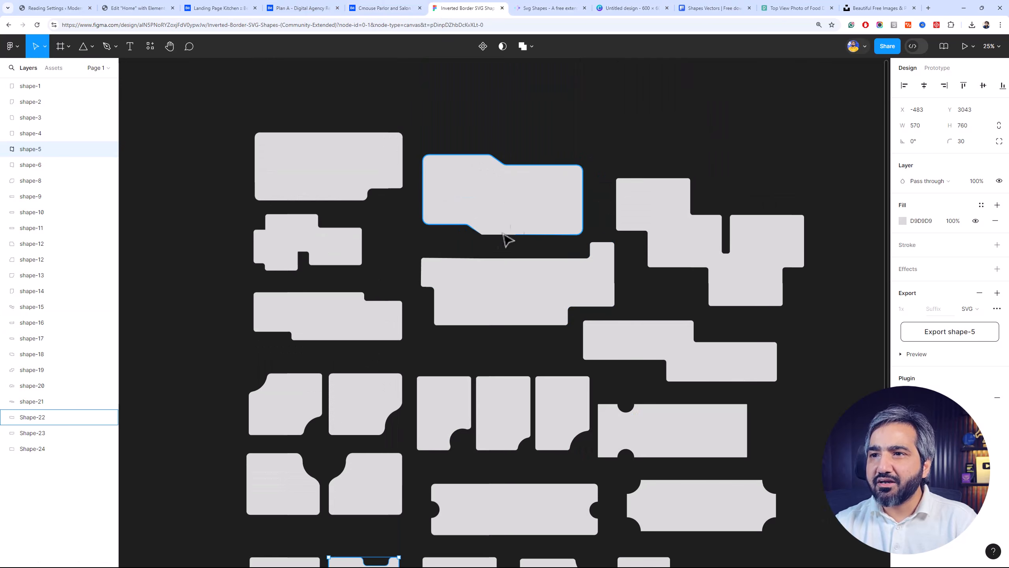
left_click(388, 8)
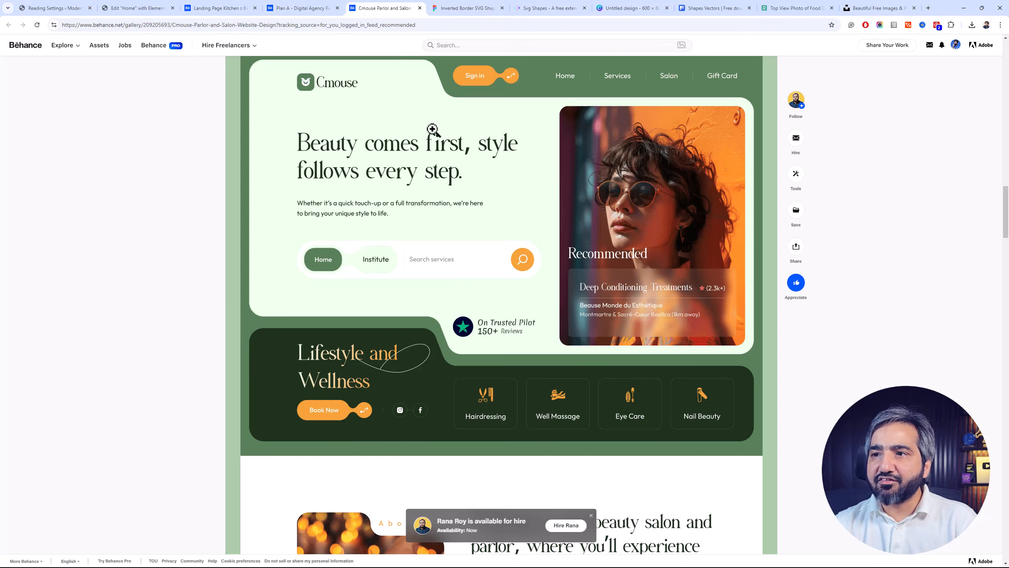
left_click(457, 7)
left_click(493, 197)
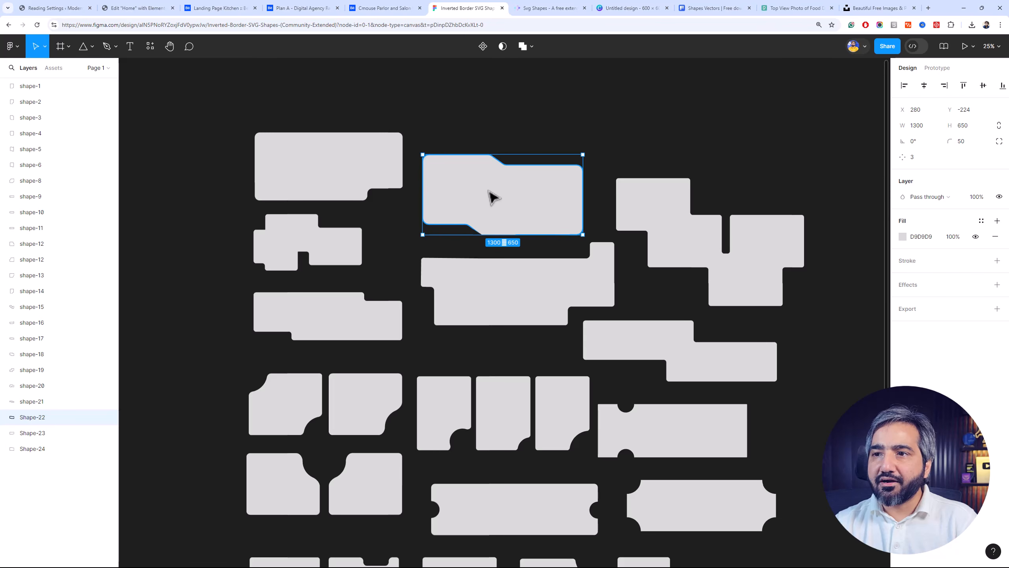
left_click(507, 128)
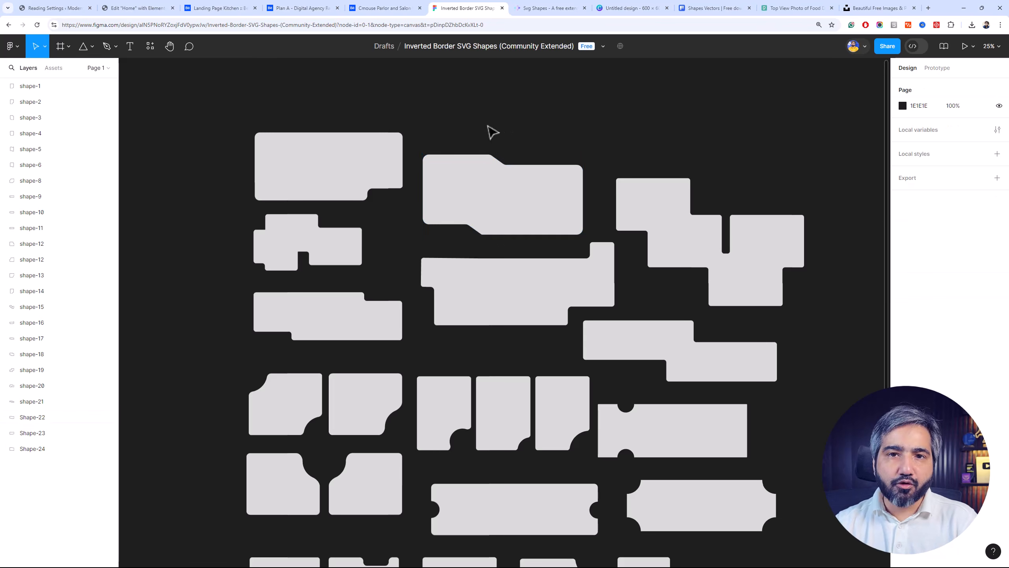
left_click(381, 8)
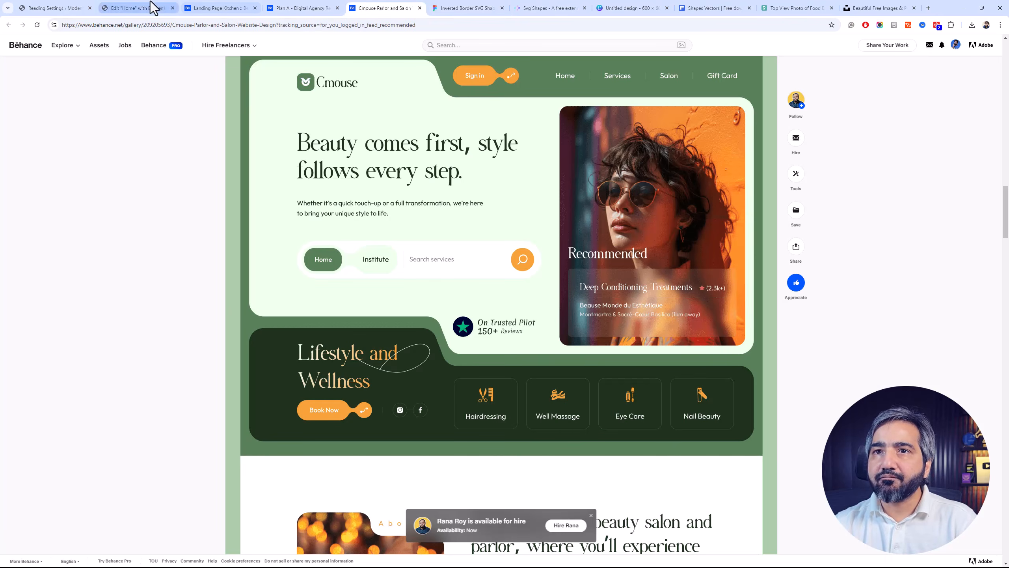
Return to the Elementor page and add a new single-column container above the "Eat Healthy, Live Longer!" section
left_click(140, 8)
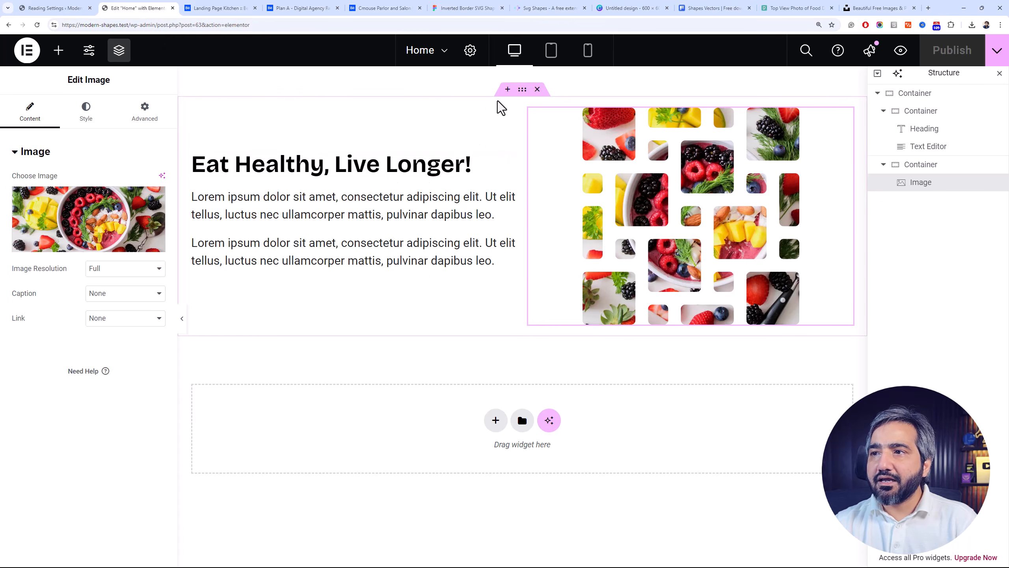
left_click(507, 90)
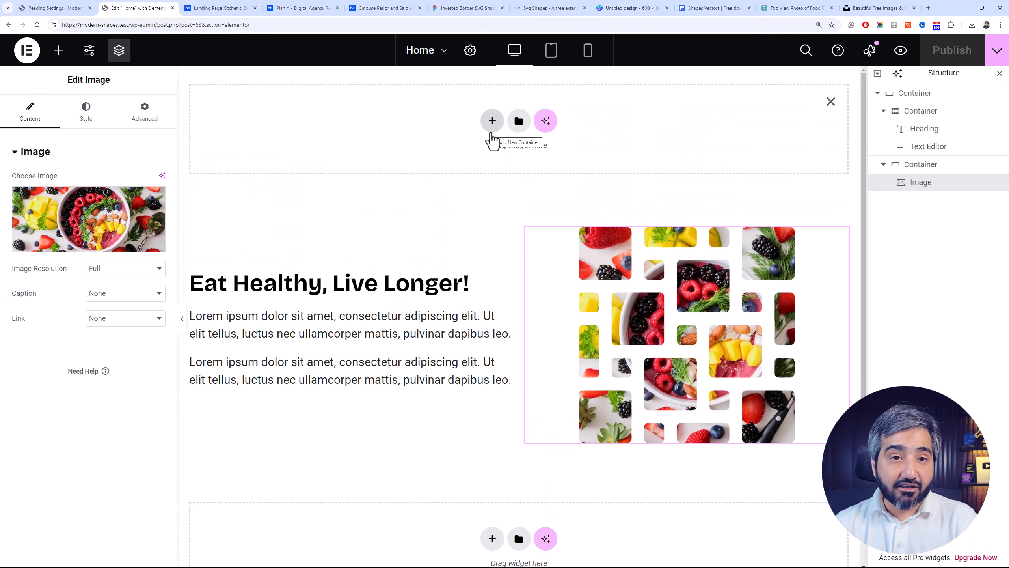
left_click(492, 121)
left_click(478, 165)
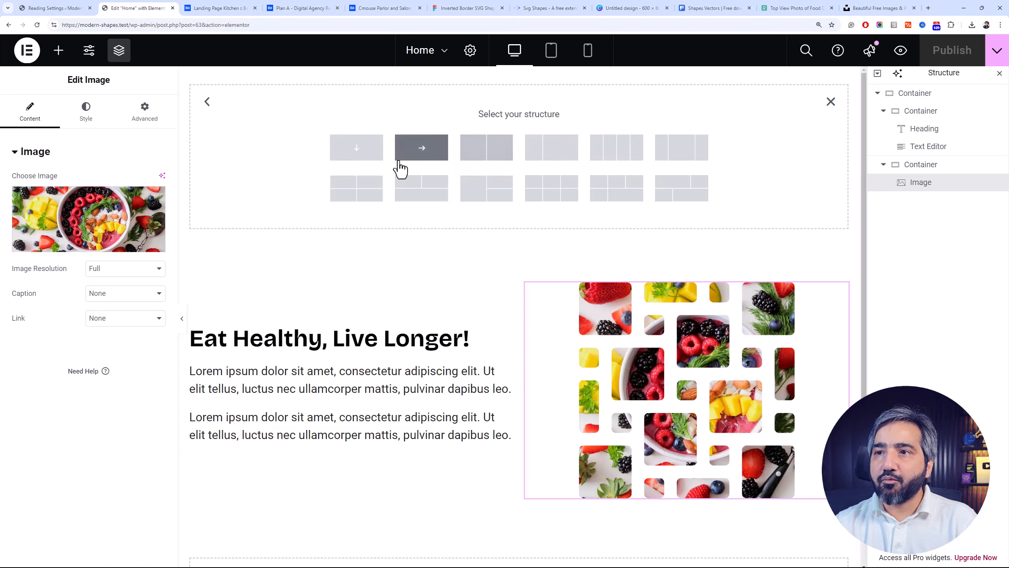
left_click(374, 161)
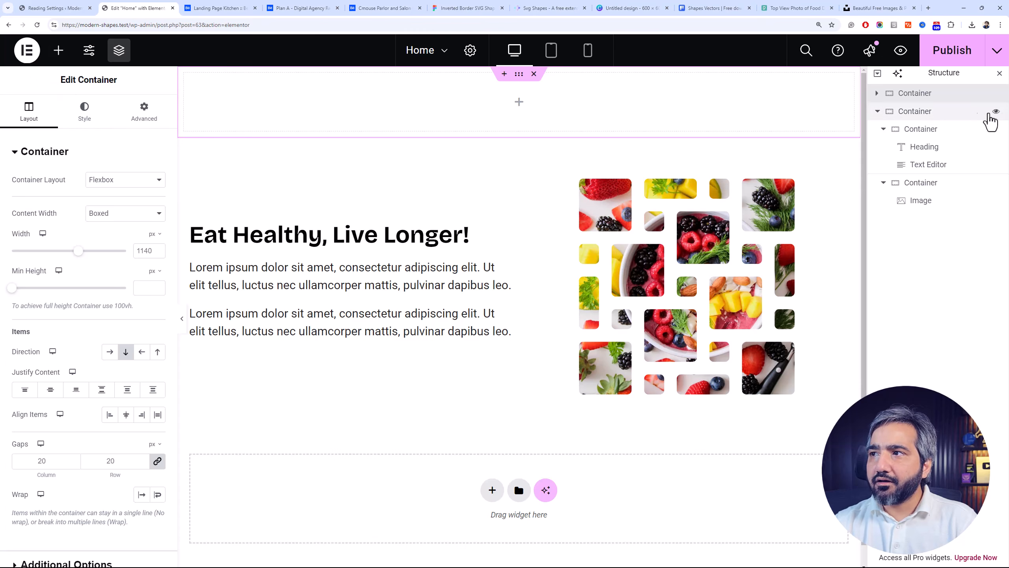
Nest a second container inside the new empty container at the start of the page
left_click(877, 94)
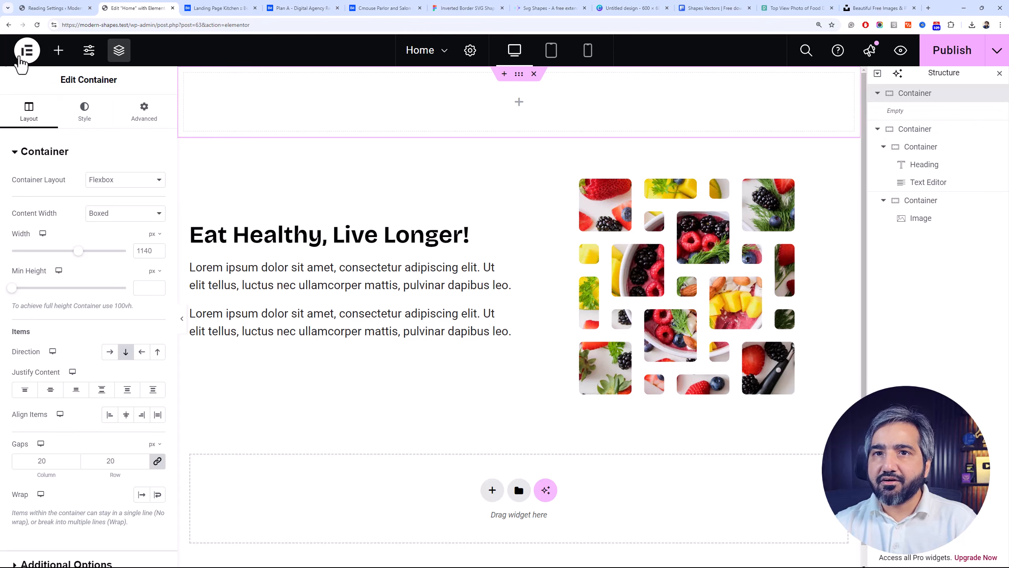
left_click(58, 60)
left_click_drag(47, 263, 314, 100)
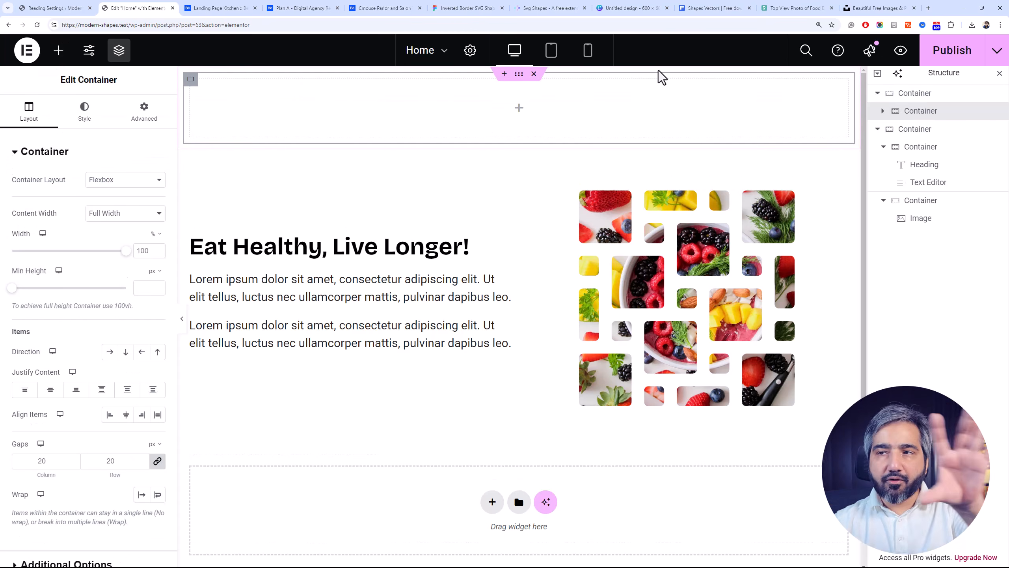
Set the nested container's minimum height to 600 px
left_click(922, 95)
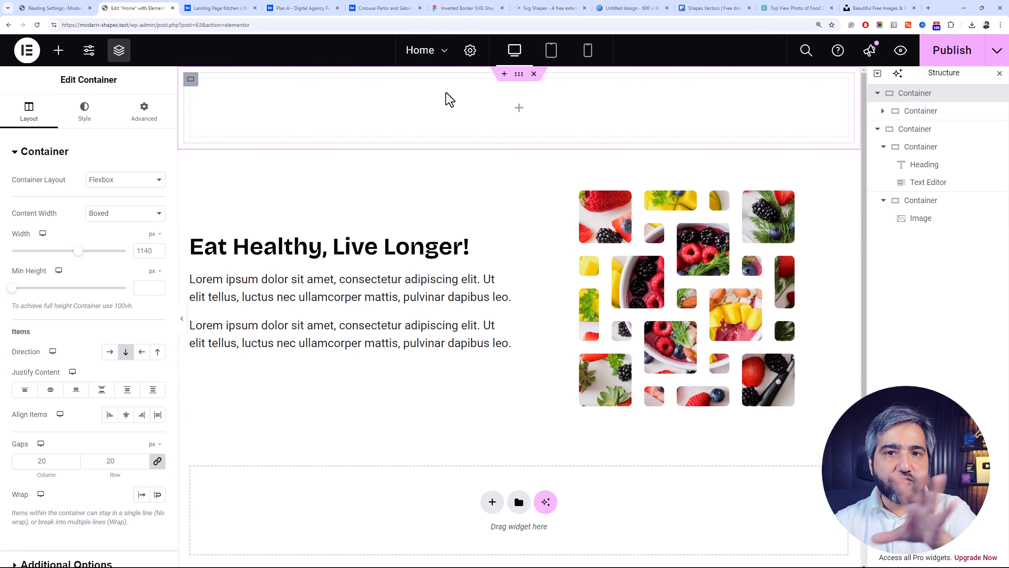
left_click(918, 112)
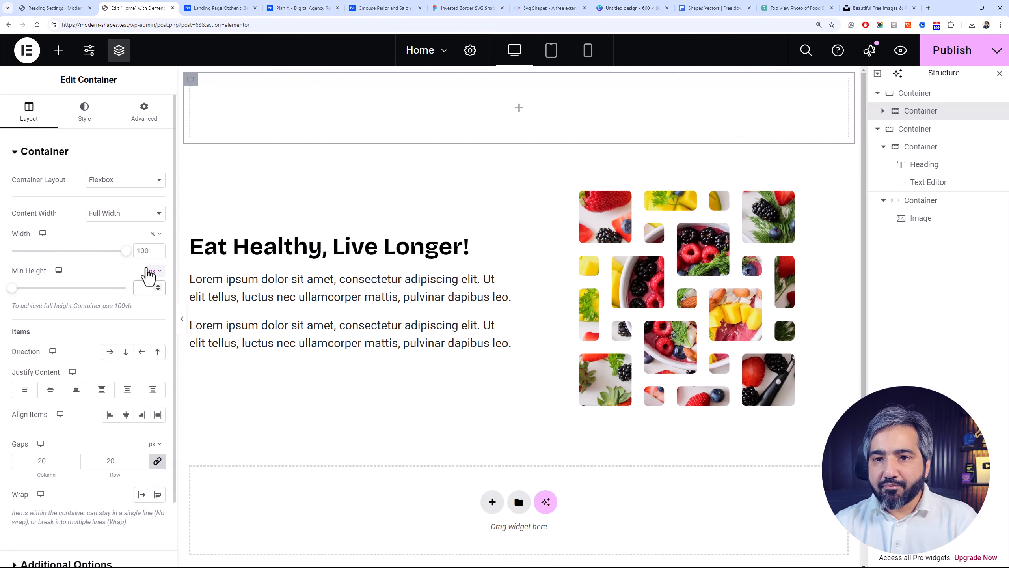
type("600")
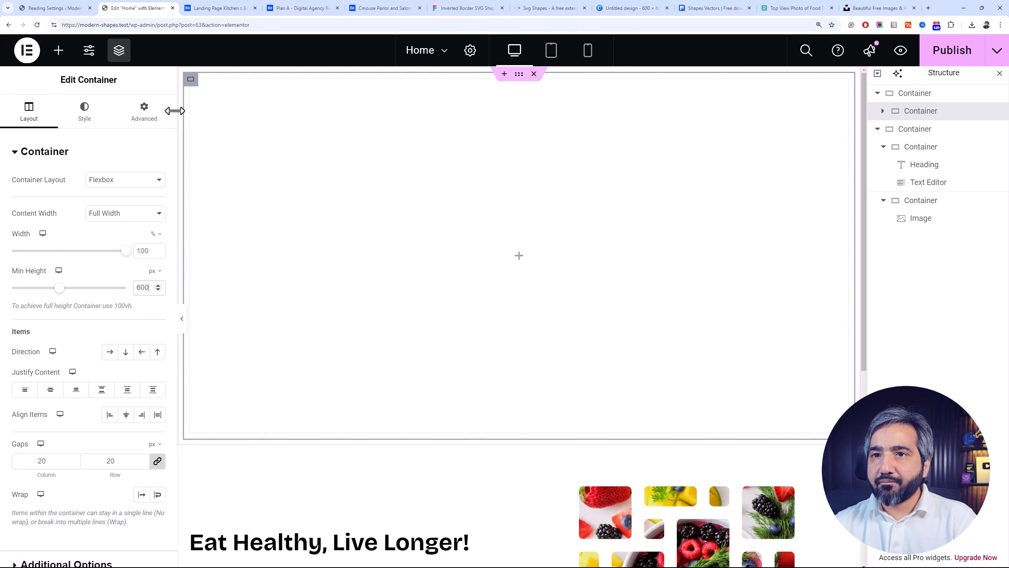
Look at the Video background options of the nested container and set its background type to Classic
left_click(94, 131)
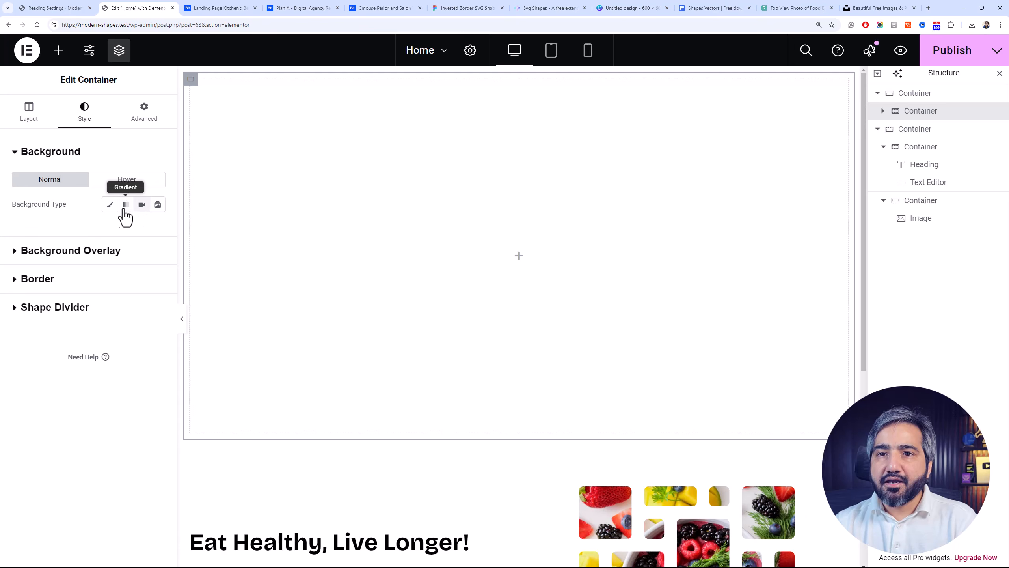
left_click(143, 210)
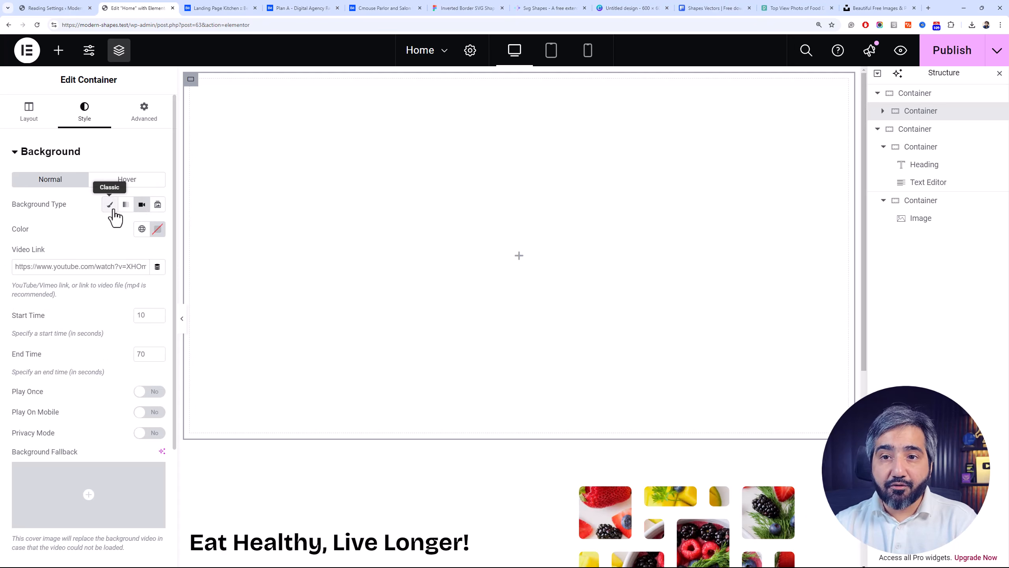
left_click(112, 208)
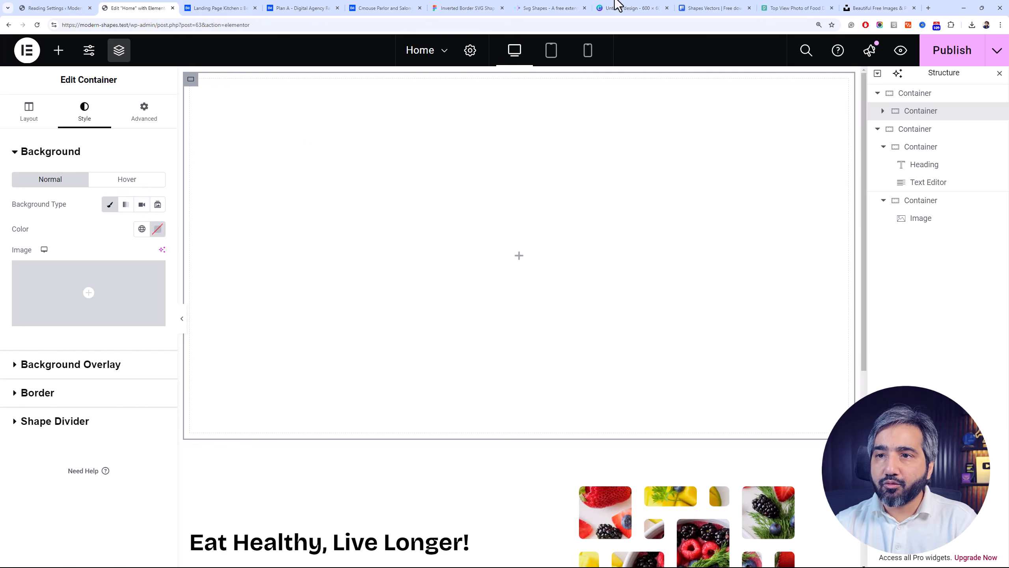
Switch to the Pexels food search, close the open photo and filter the results to horizontal orientation
left_click(848, 7)
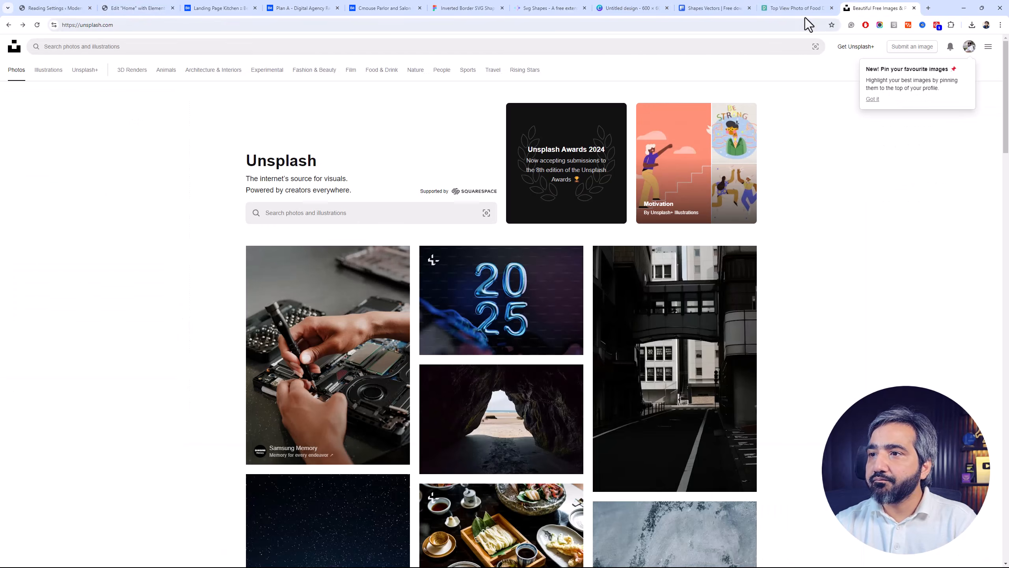
left_click(797, 8)
left_click(696, 170)
left_click(991, 160)
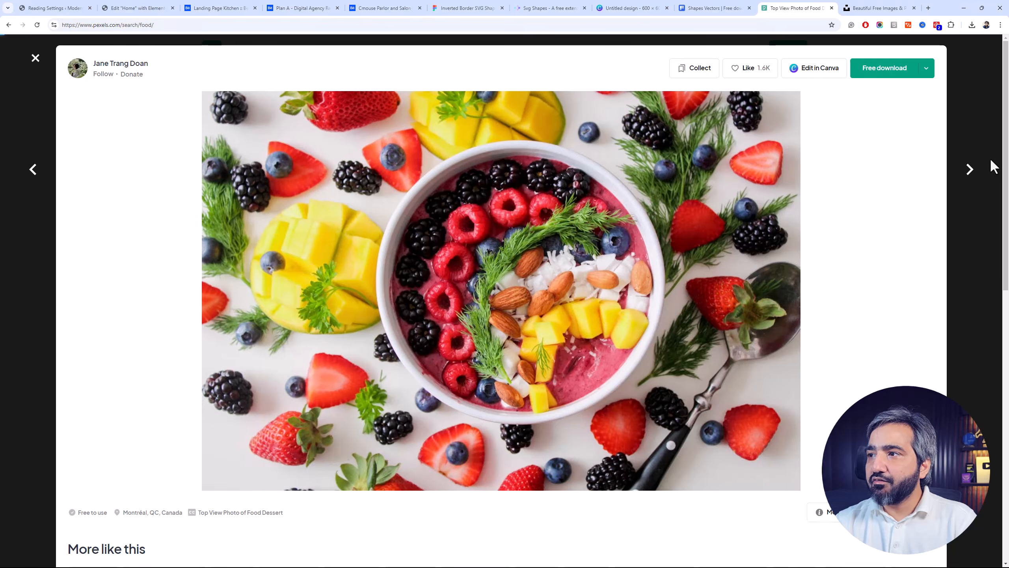
left_click_drag(1007, 157, 971, 108)
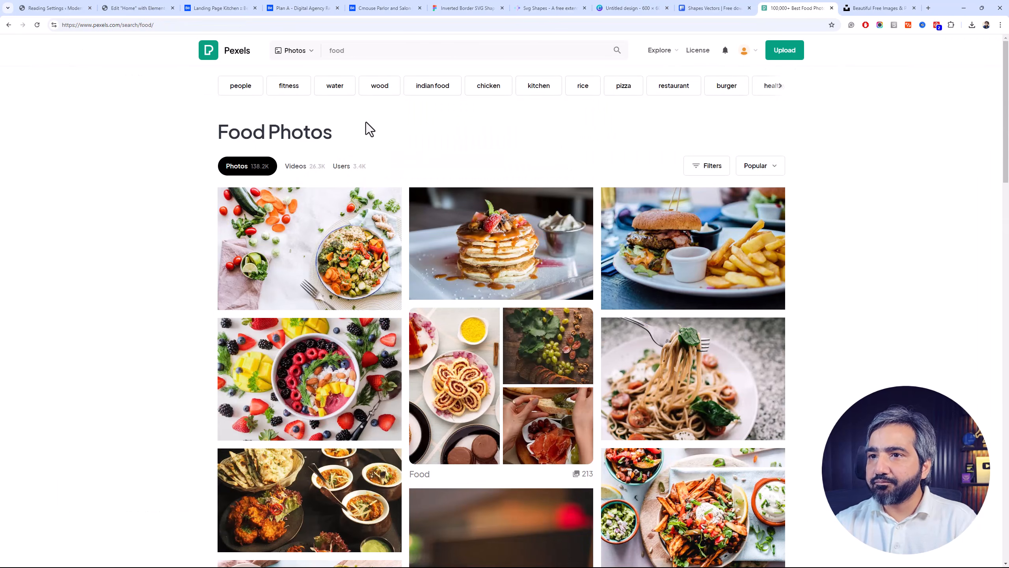
left_click(719, 170)
left_click(333, 201)
left_click(304, 239)
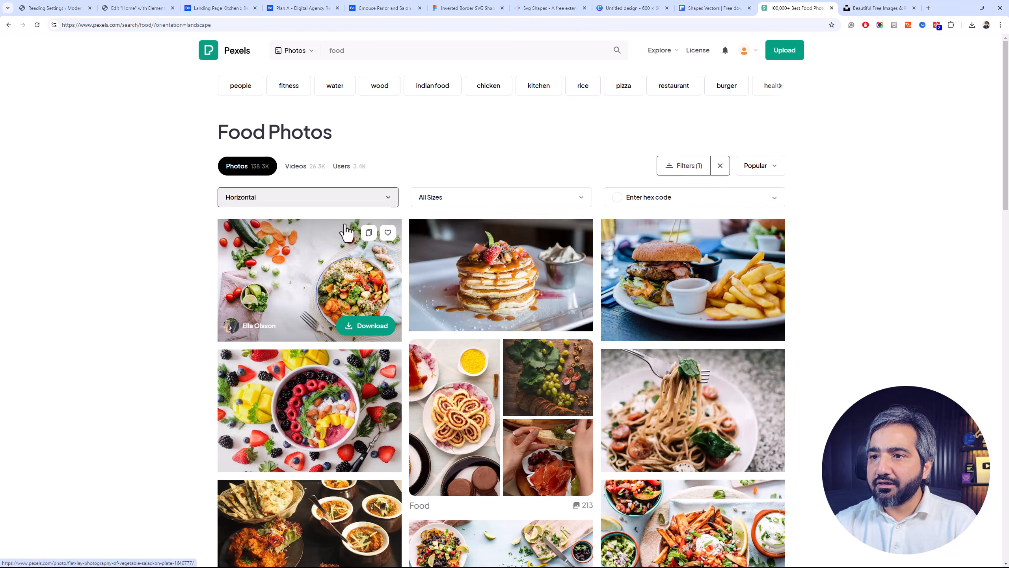
Show videos instead of photos in the food results and preview several clips, including the crab frying in a wok
left_click(315, 175)
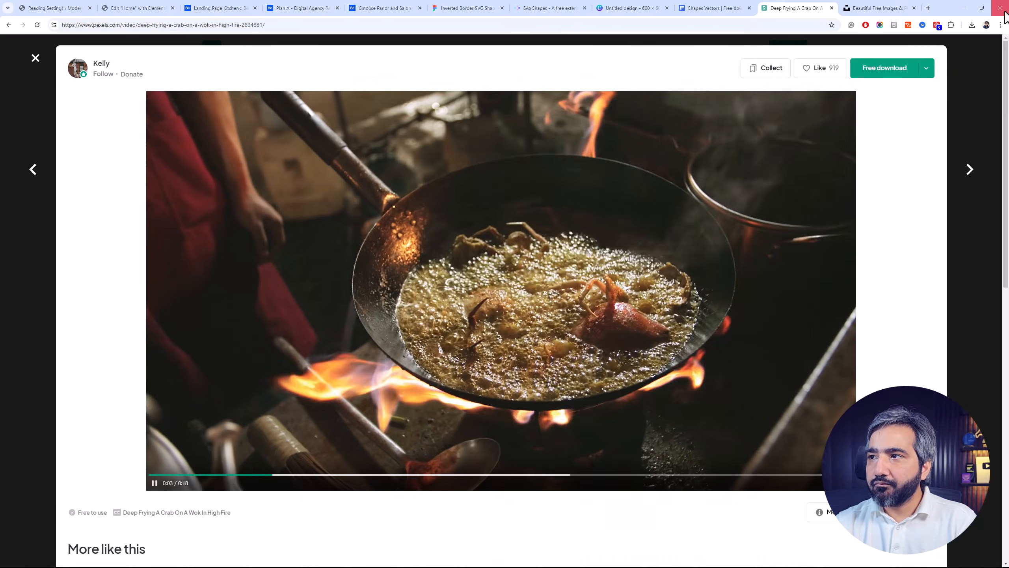
left_click(985, 127)
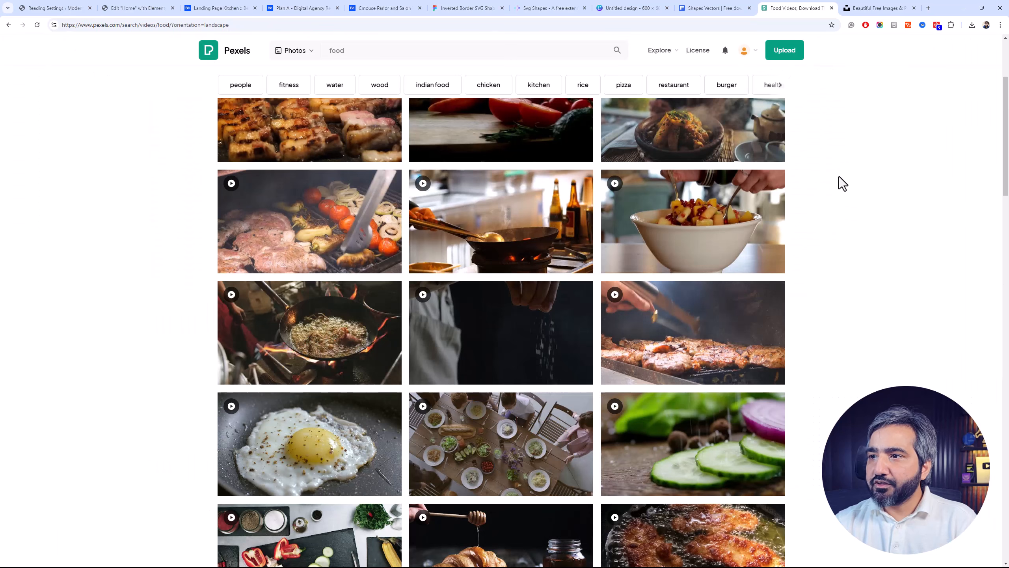
mouse_move(350, 343)
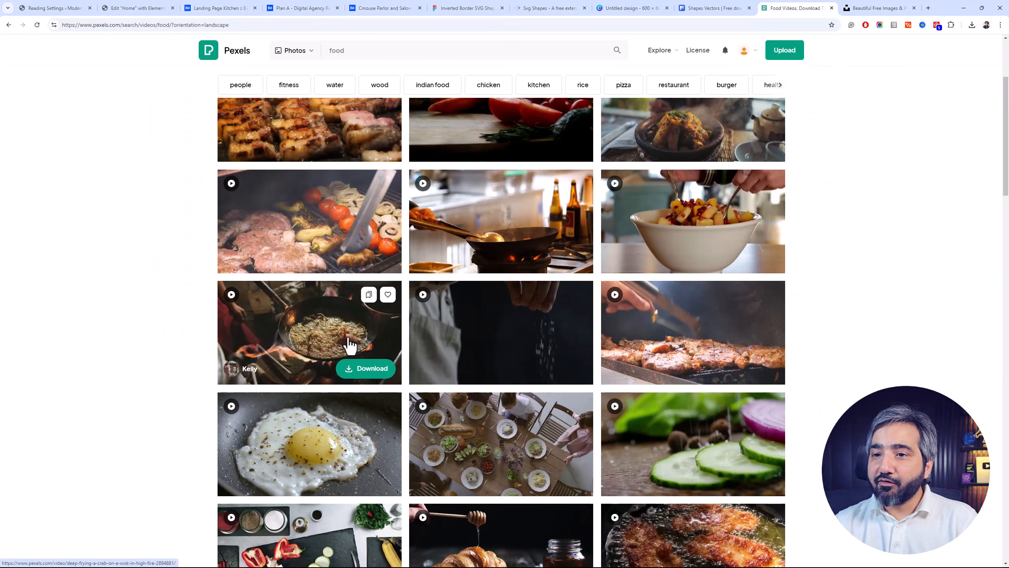
mouse_move(511, 233)
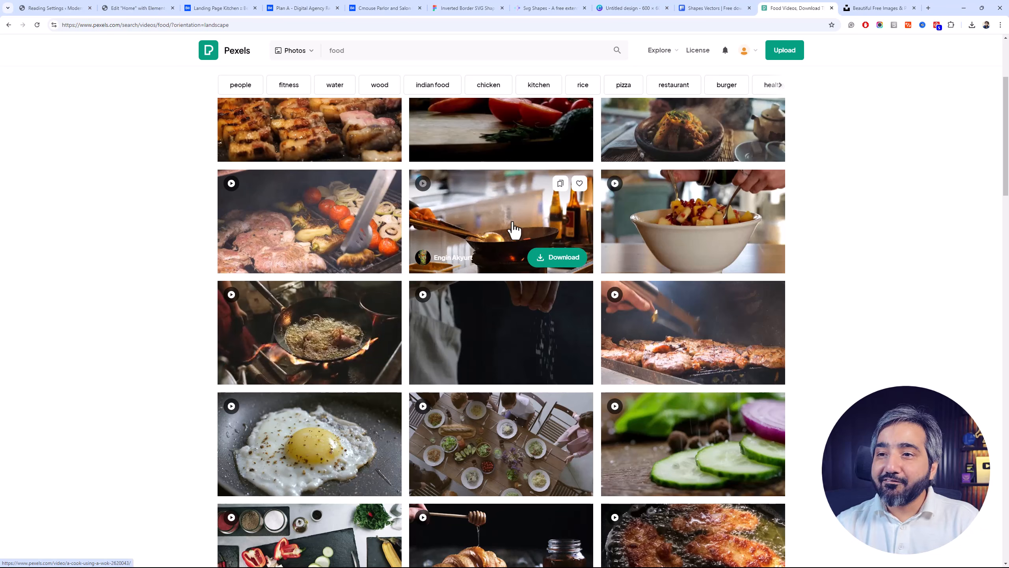
mouse_move(632, 247)
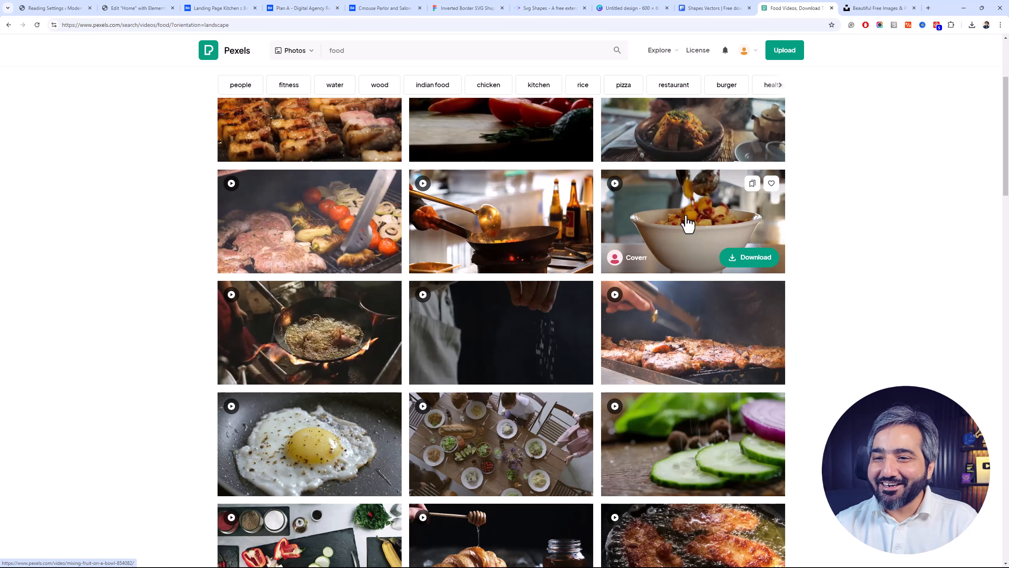
Open the "People About To Eat" video and show its available download sizes
left_click(514, 452)
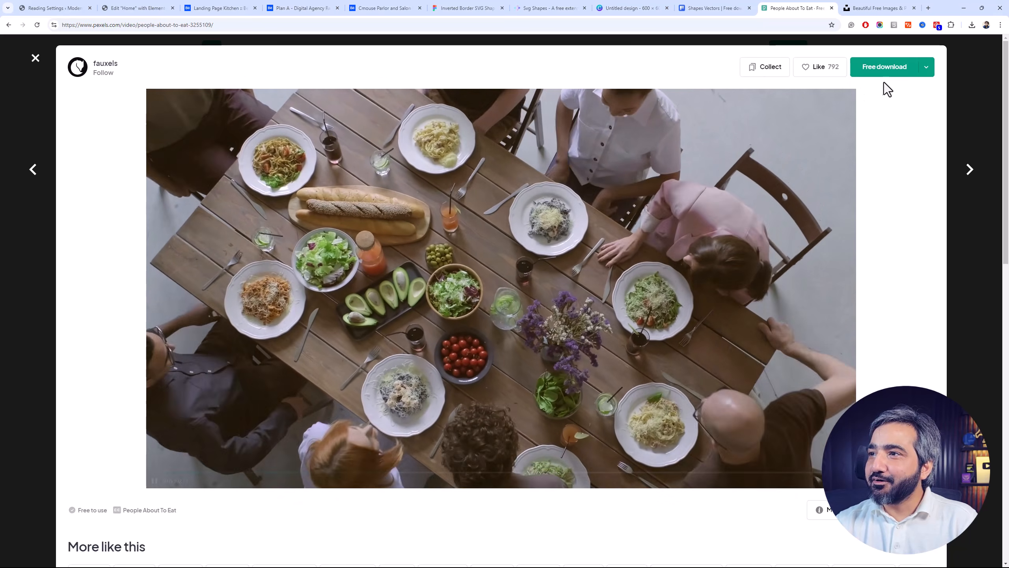
left_click(925, 67)
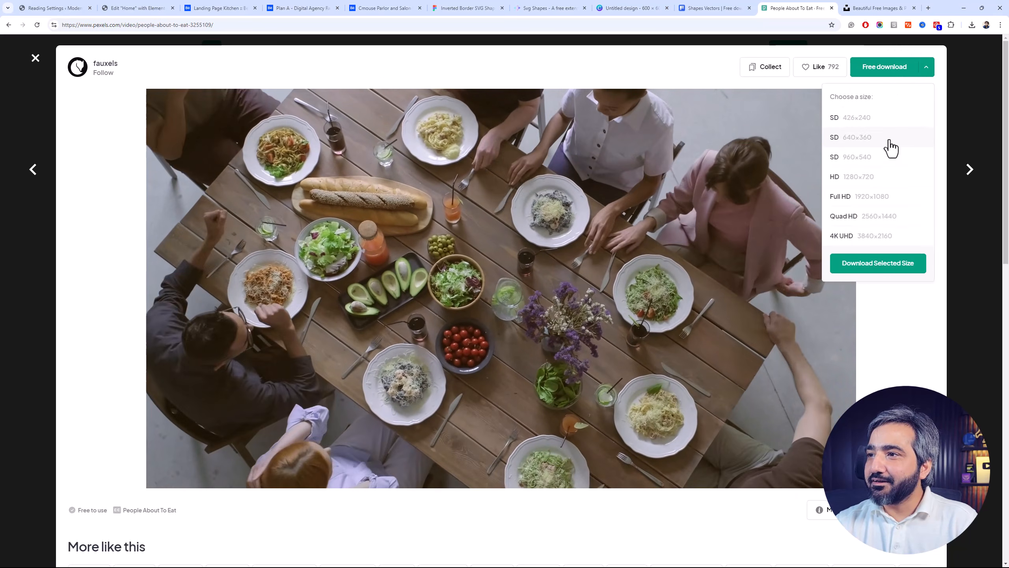
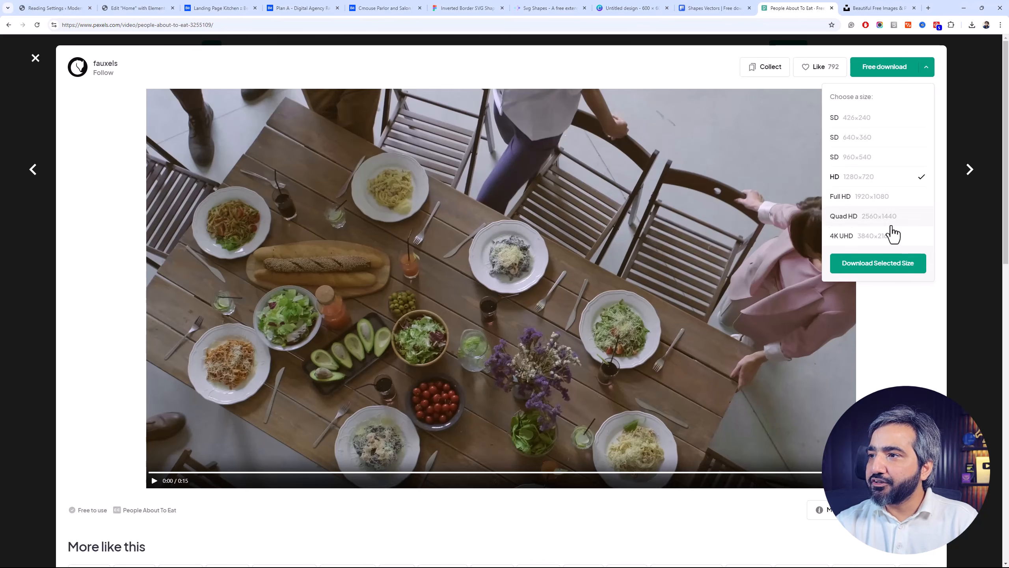
Download the "People About To Eat" video in HD 1280×720 and show the file in the Downloads folder
left_click(898, 267)
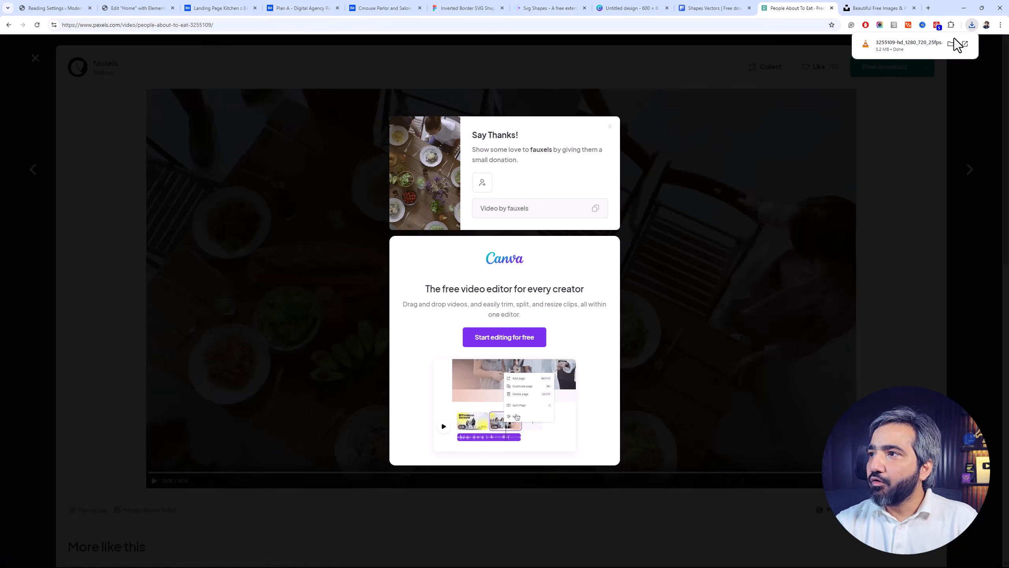
left_click(956, 42)
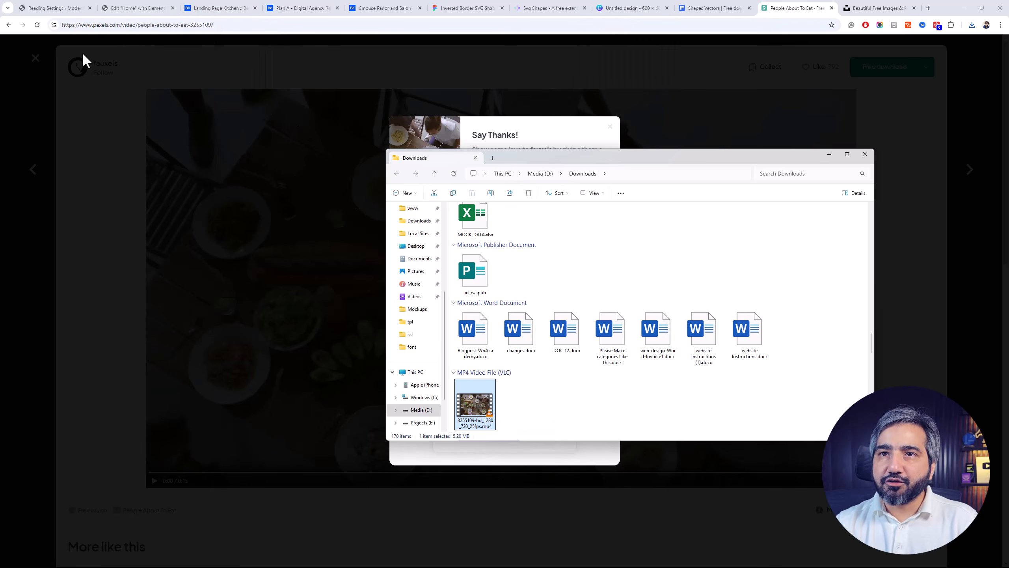
left_click(81, 8)
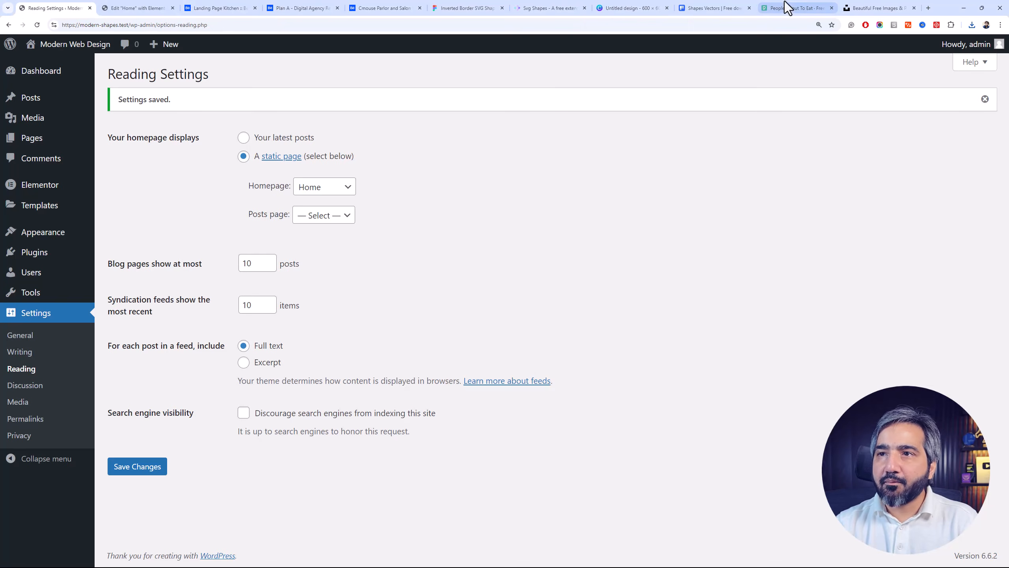
Search the web for "compress videos online" in a new browser tab and open FreeConvert's Video Compressor
left_click(928, 8)
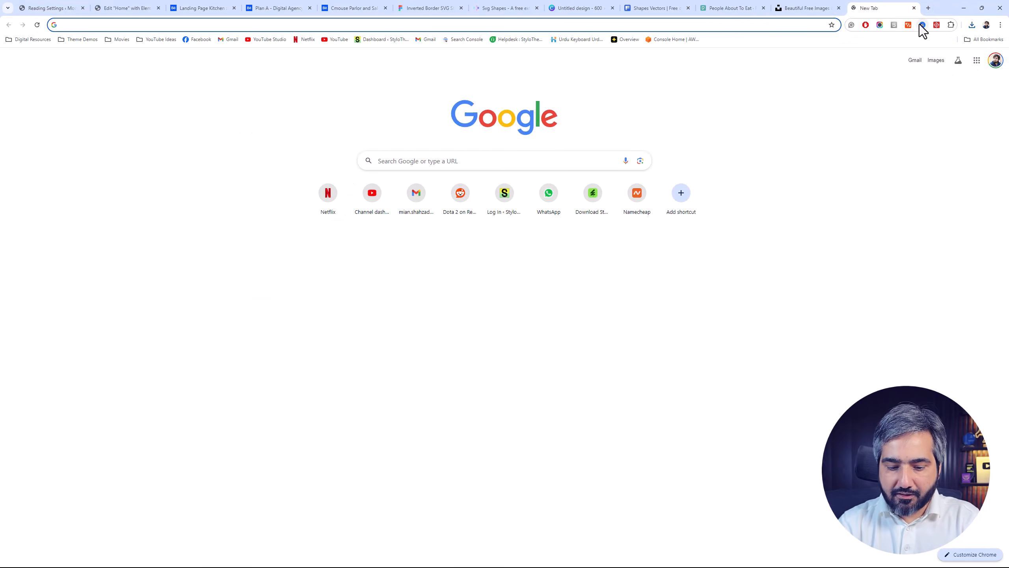
type("compress vi")
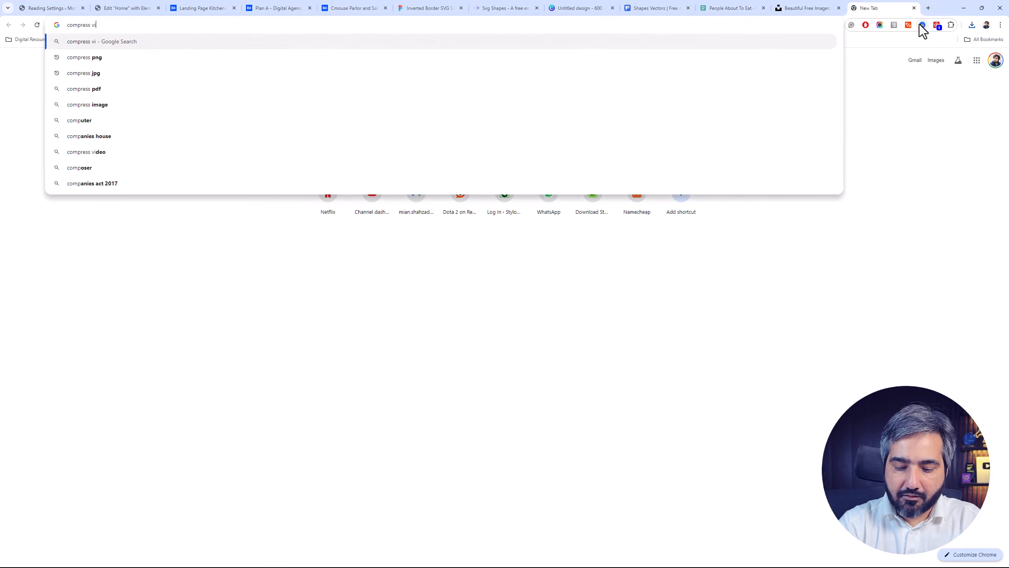
type("deos online")
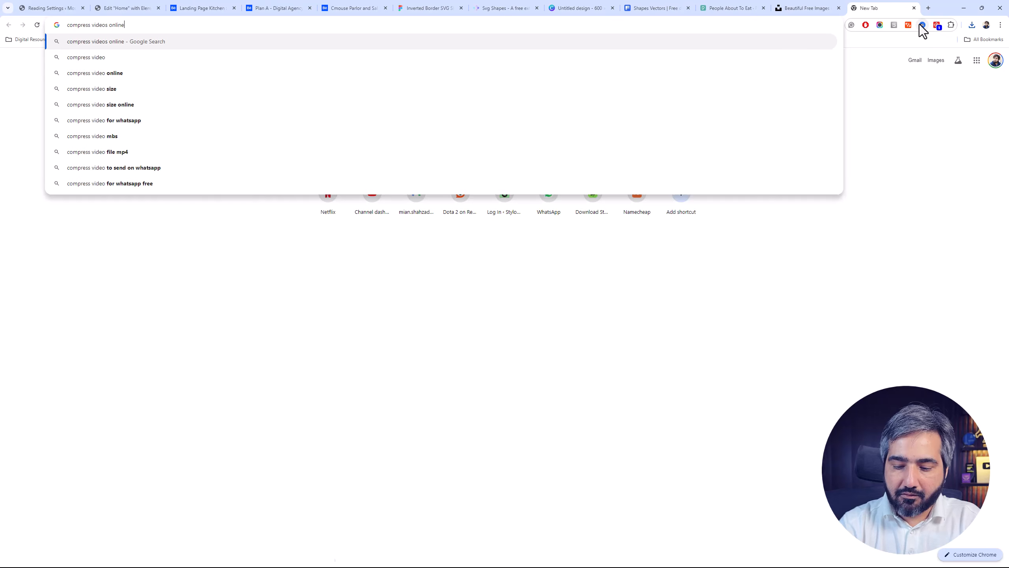
key("Return")
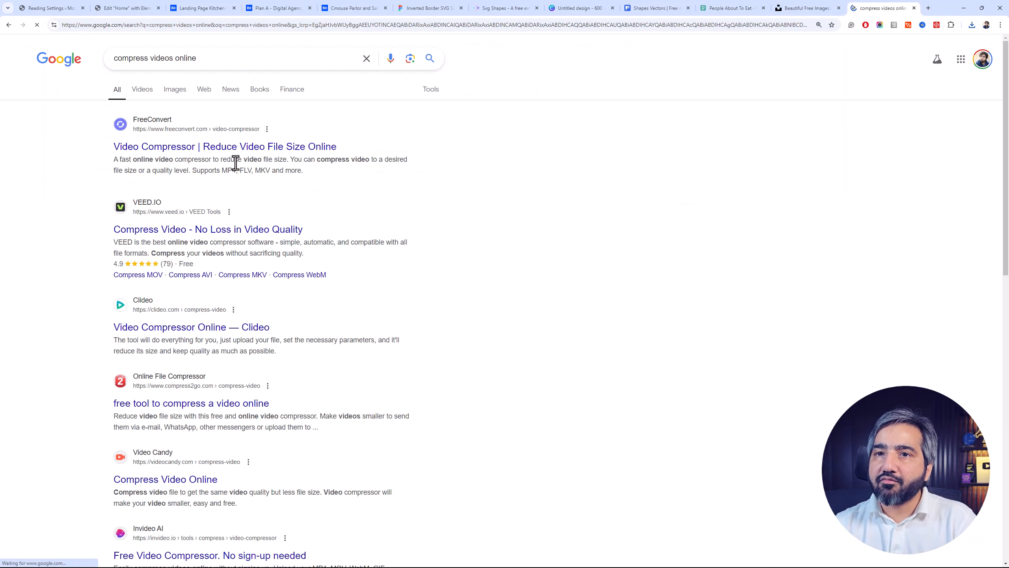
left_click(264, 146)
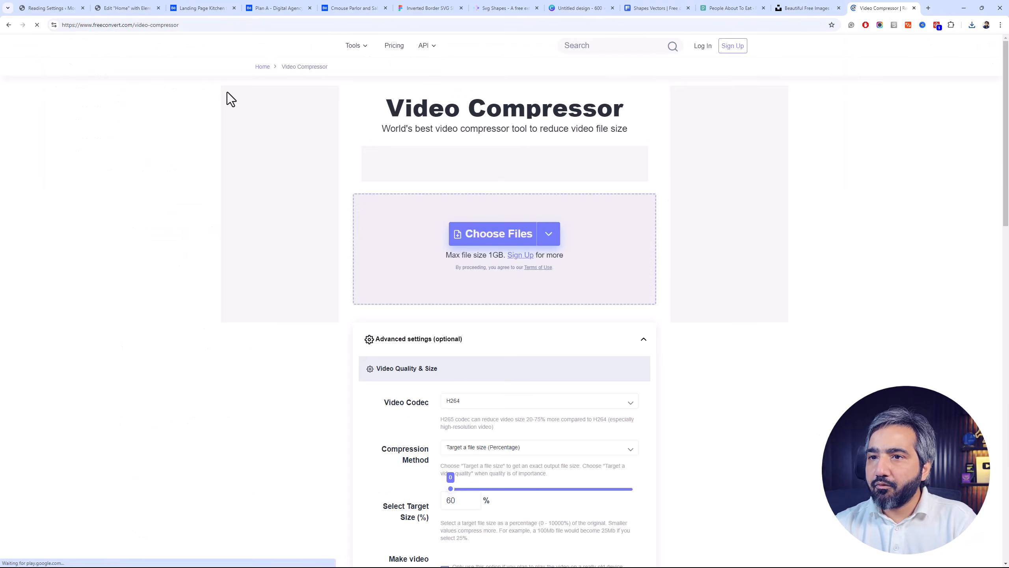
Add 3255109-hd_1280_720_25fps.mp4 from the Downloads folder to the compressor and compress it with MP4 output
key("alt+Tab")
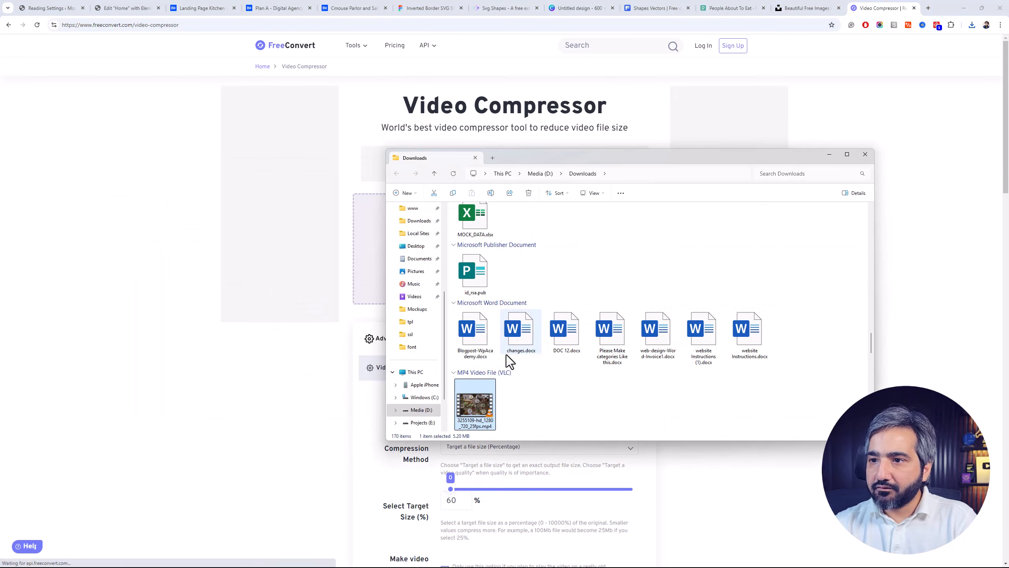
left_click_drag(475, 395, 370, 240)
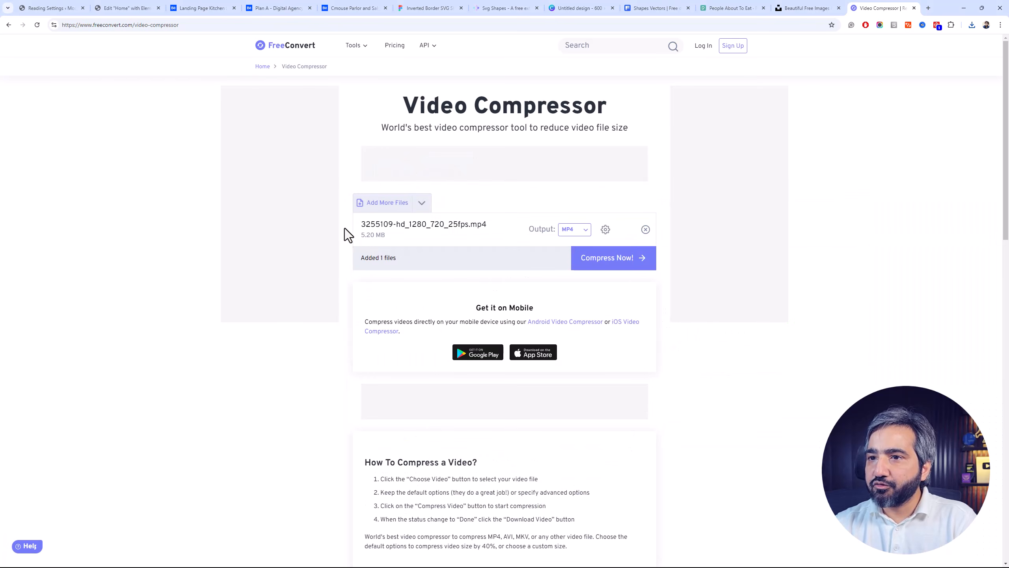
left_click(617, 263)
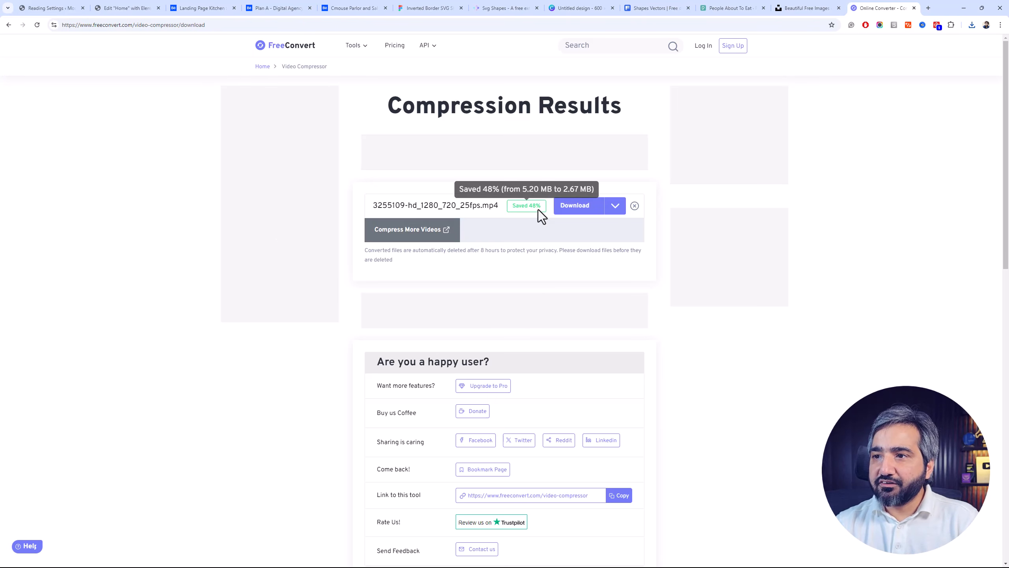
Download the compressed video and show it in the Downloads folder
mouse_move(534, 210)
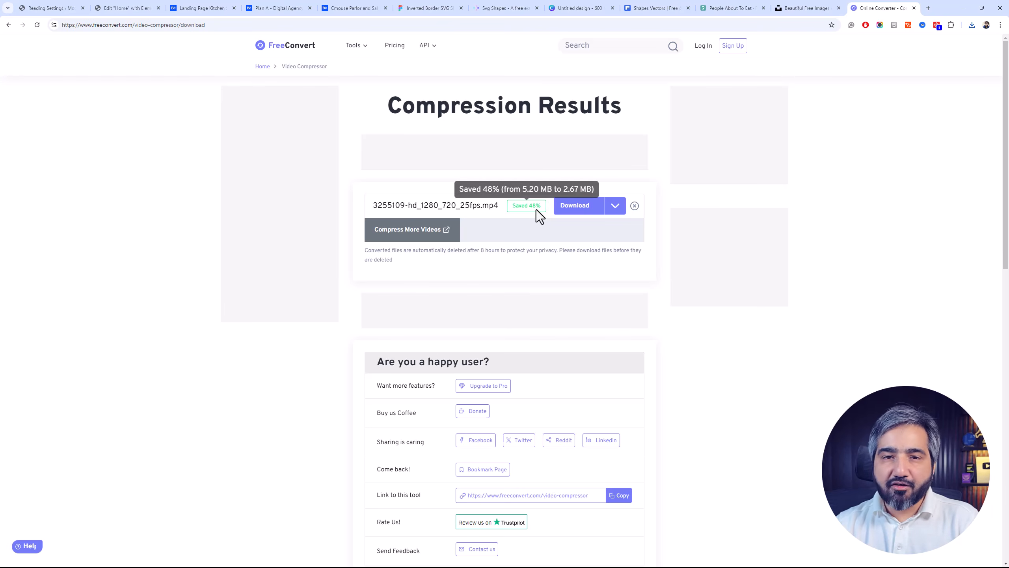
left_click(592, 205)
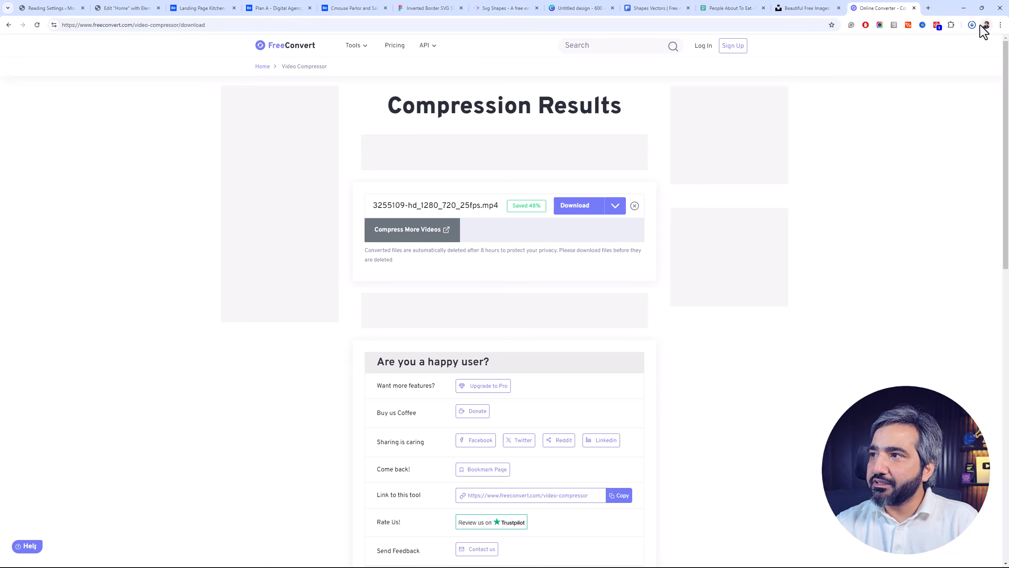
left_click(960, 47)
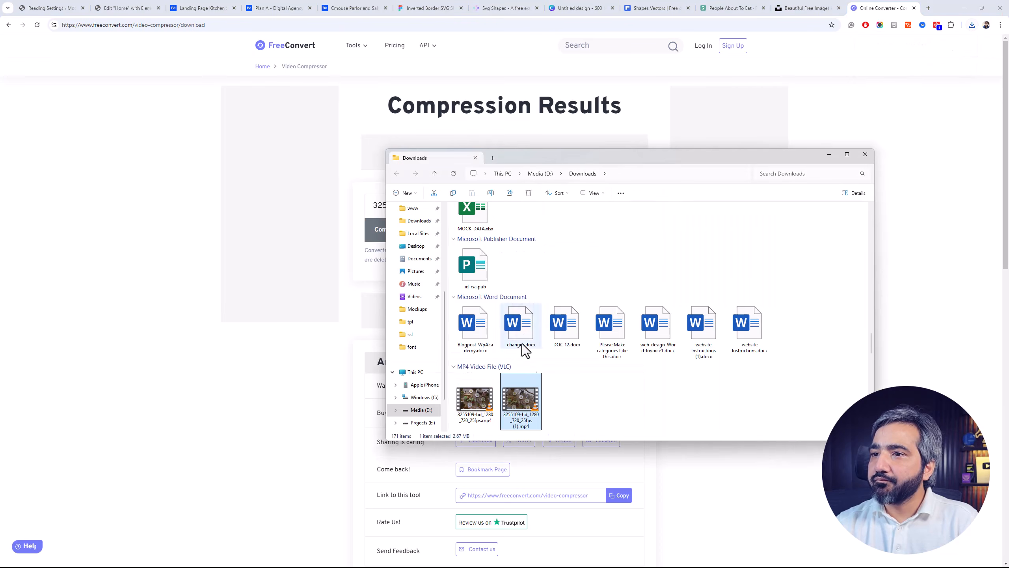
Rename the compressed copy of the video in the Downloads folder as hero-bg.mp4
left_click(490, 404)
left_click(519, 400)
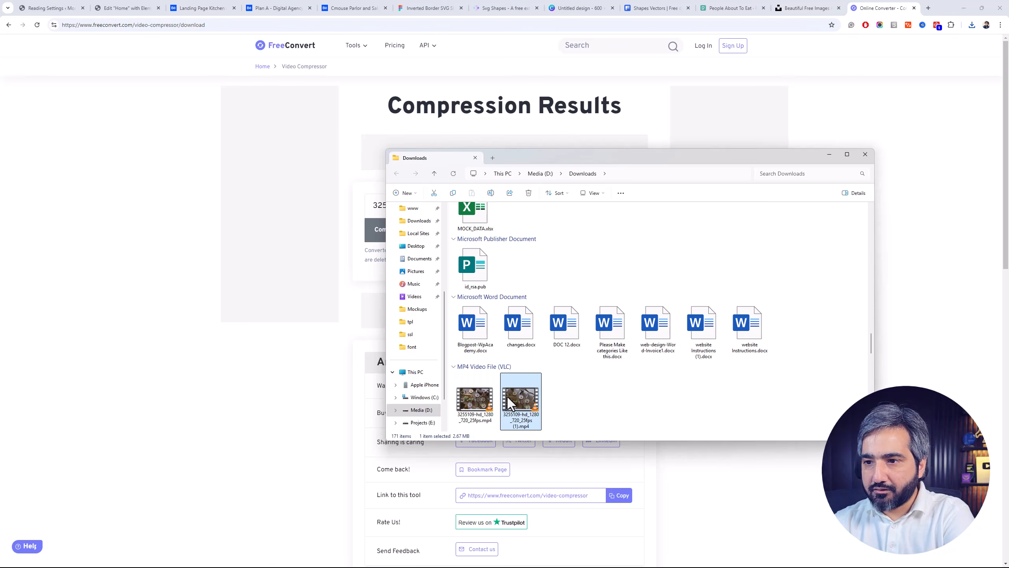
key("F2")
type("vide")
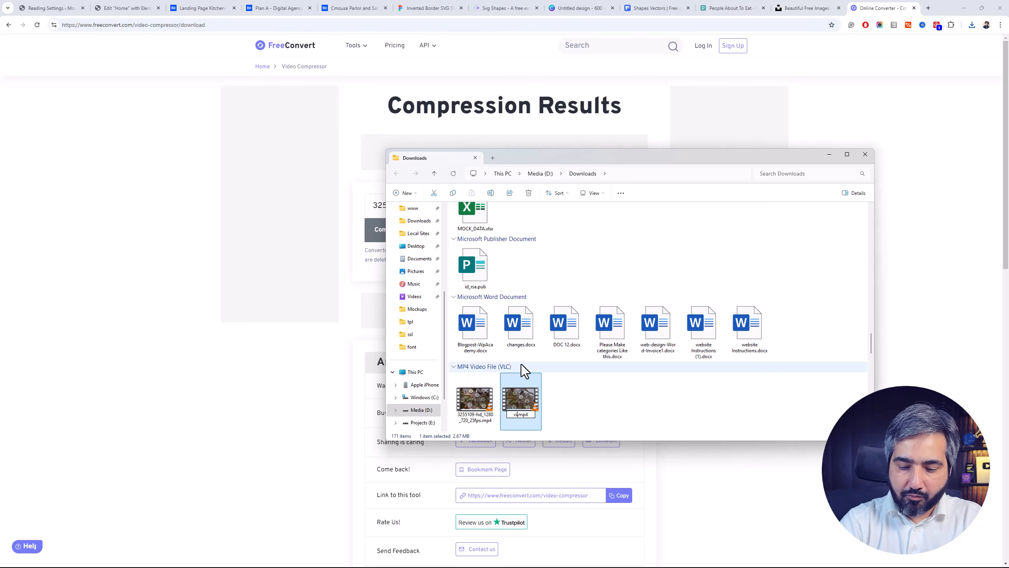
key("BackSpace")
key("BackSpace")
key("BackSpace")
key("BackSpace")
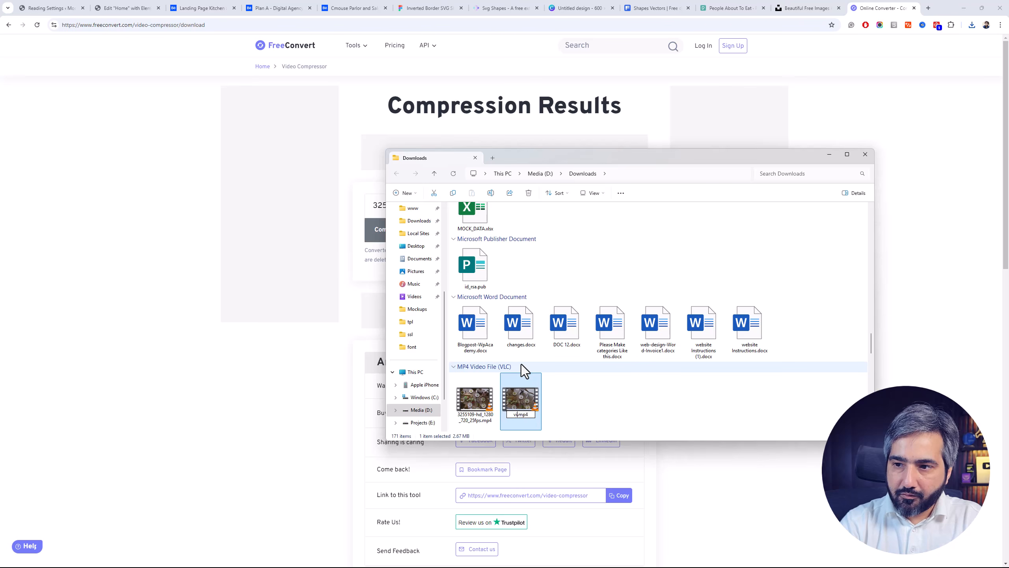
type("hero-")
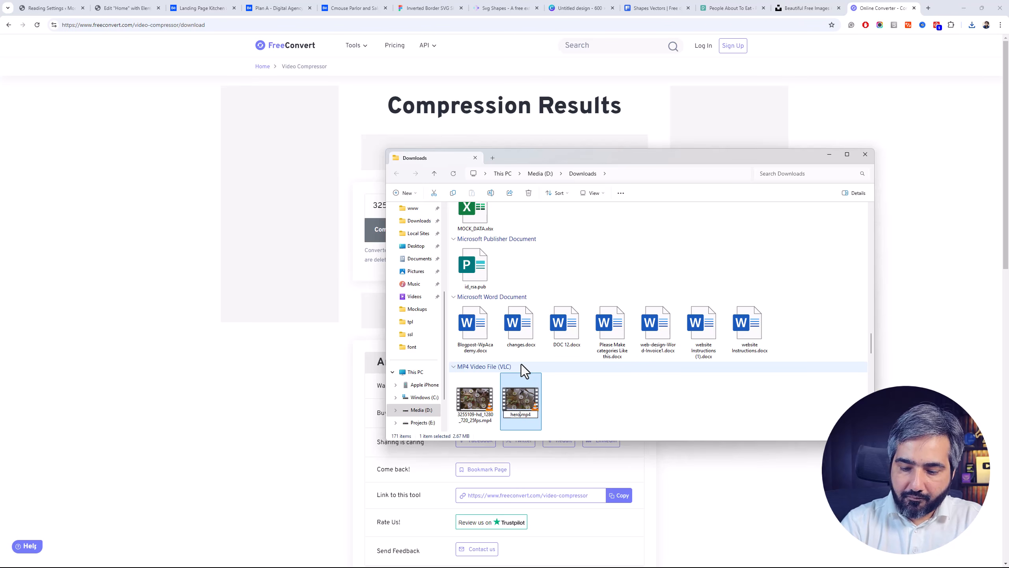
type("bg")
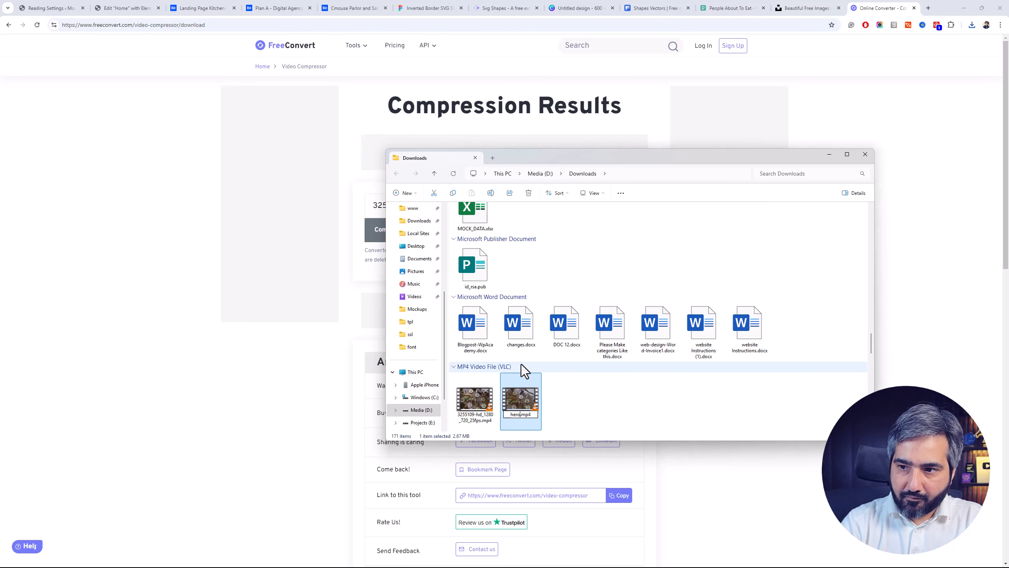
key("Return")
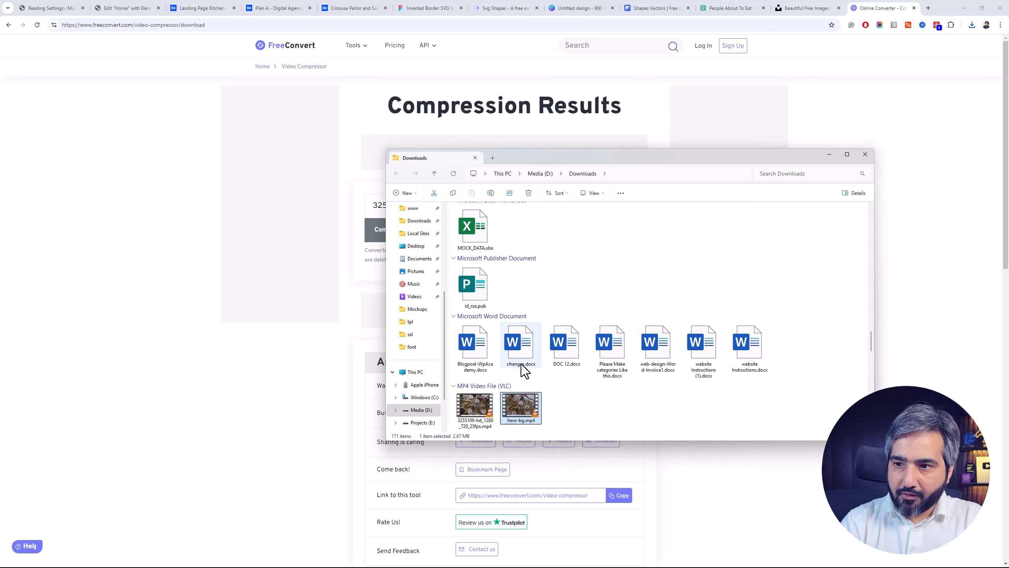
Switch back to the Elementor editor for the Home page and set the nested container's background type to Video
left_click(208, 7)
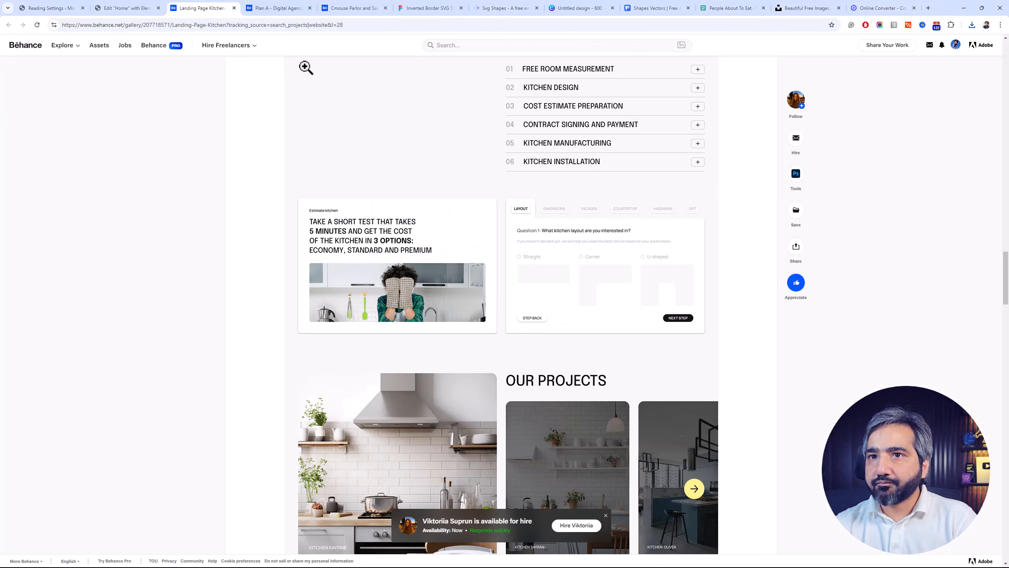
left_click(126, 8)
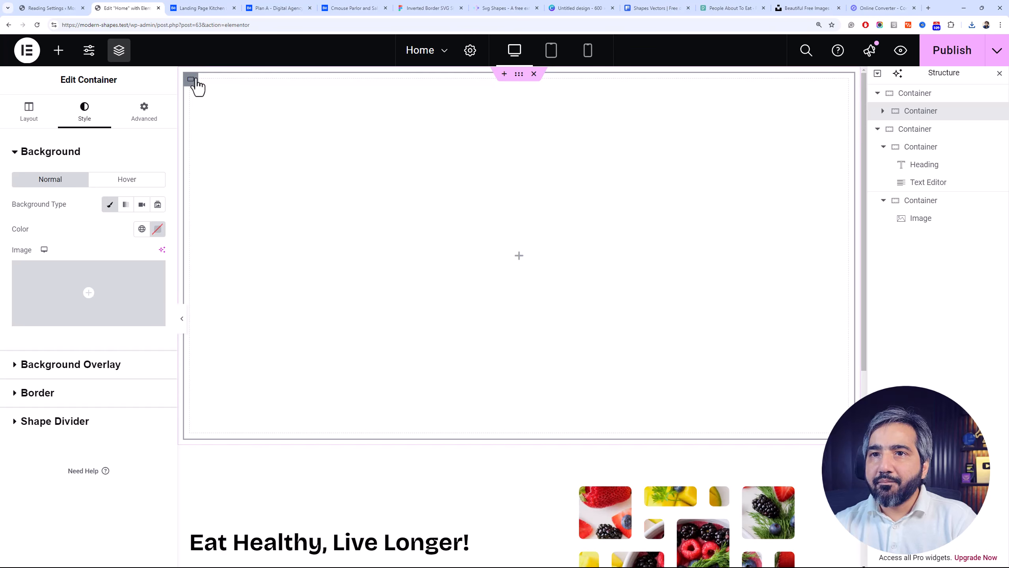
left_click(145, 209)
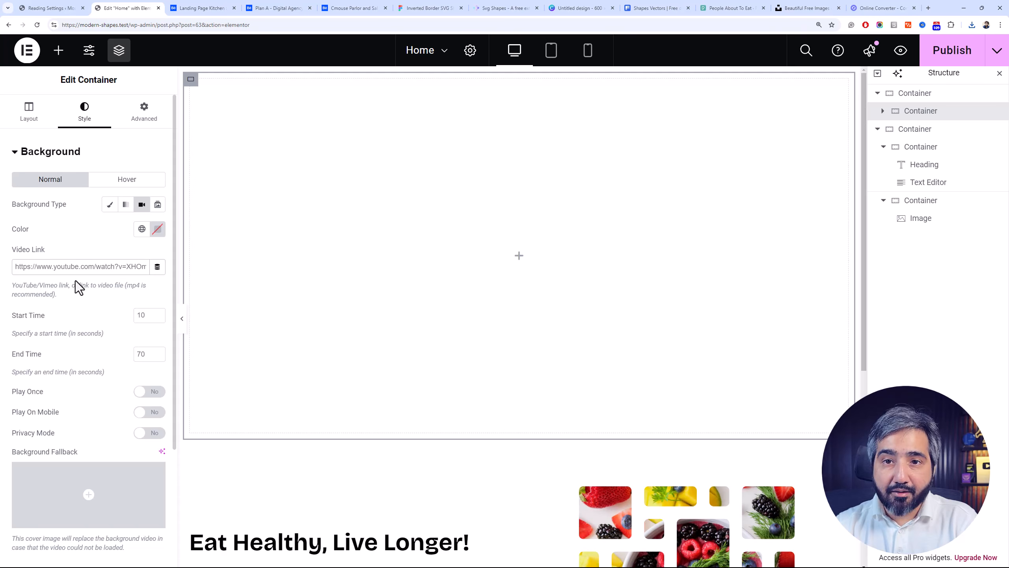
Open the WordPress Media Library and upload hero-bg.mp4 from the Downloads folder
left_click(71, 6)
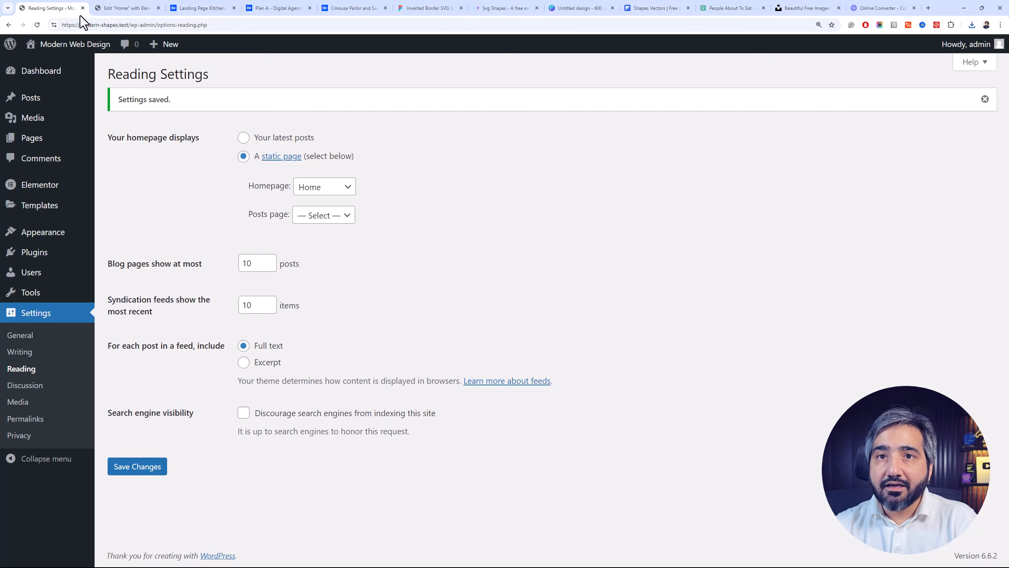
left_click(68, 119)
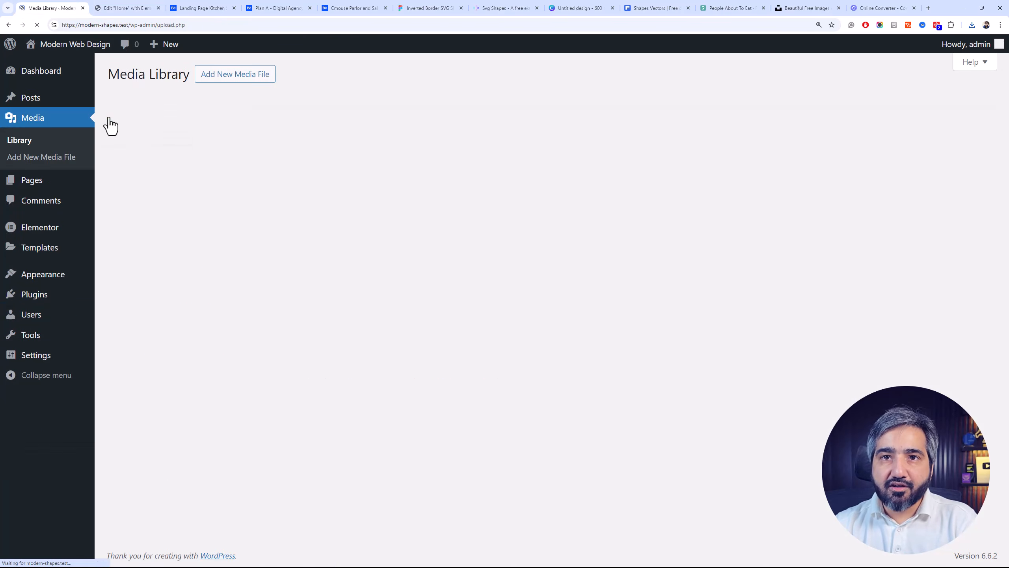
key("alt+Tab")
left_click_drag(515, 417, 167, 247)
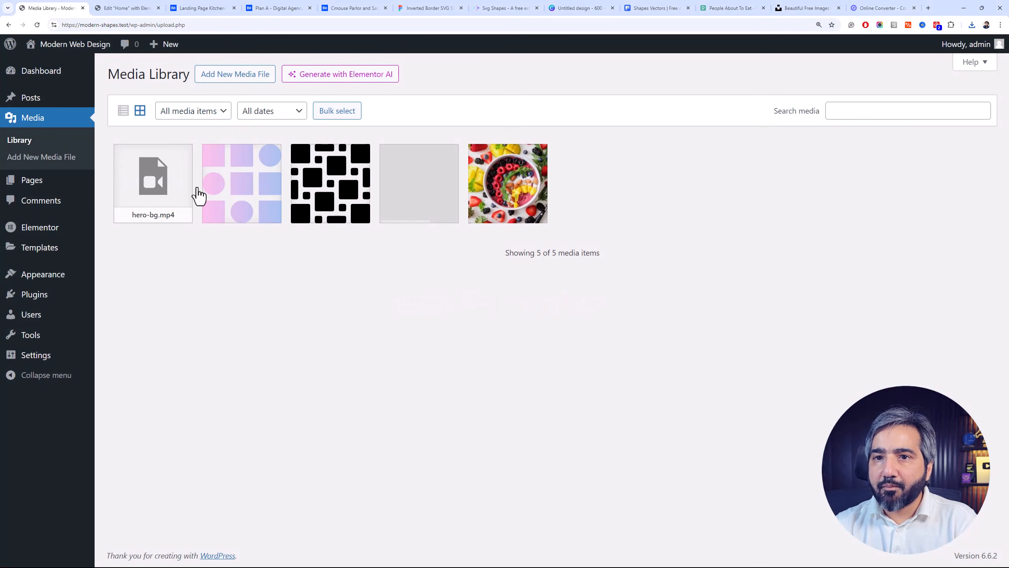
Copy the file URL of hero-bg.mp4 and use it as the nested container's background video link in Elementor
left_click(136, 196)
left_click(890, 312)
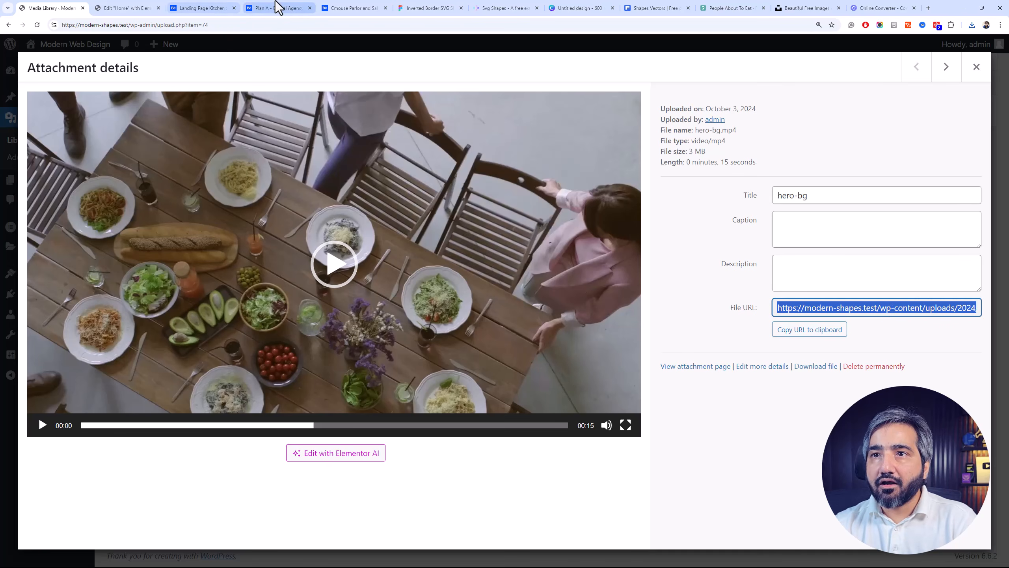
left_click(128, 8)
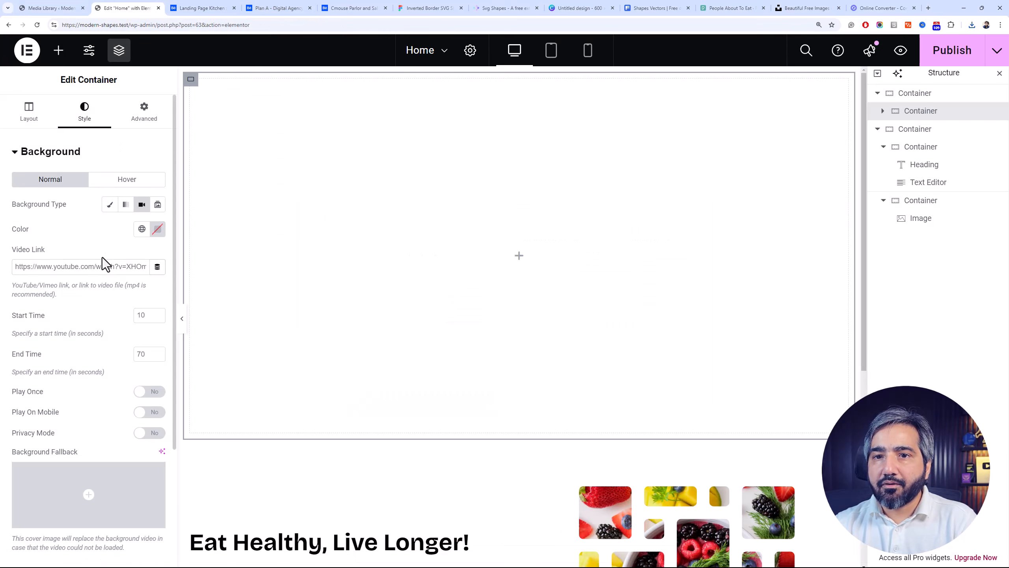
type("https://modern-shapes.test/wp-content/uploads/2024/11/hero-bg.mp4")
key("ctrl+f")
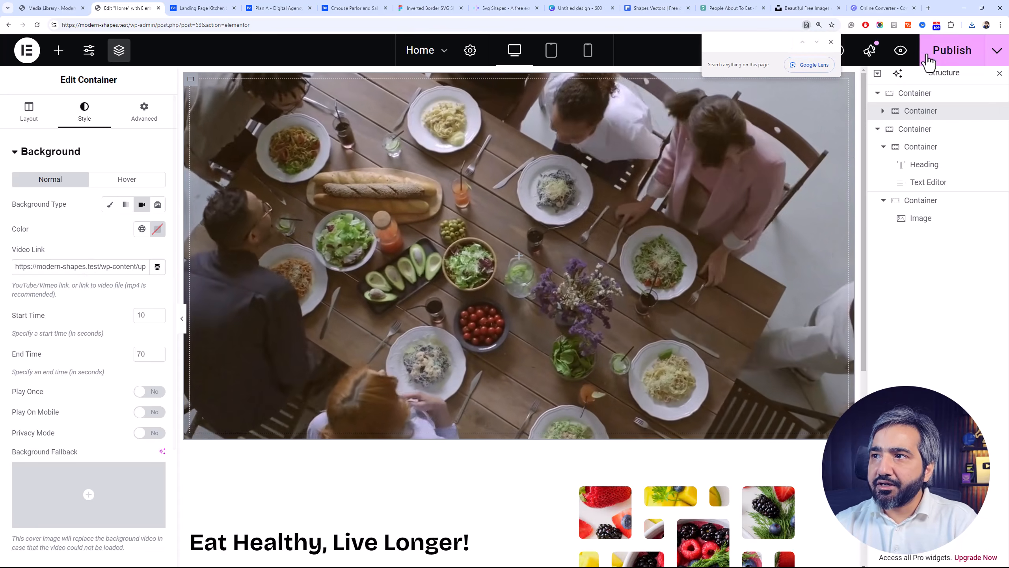
left_click(831, 42)
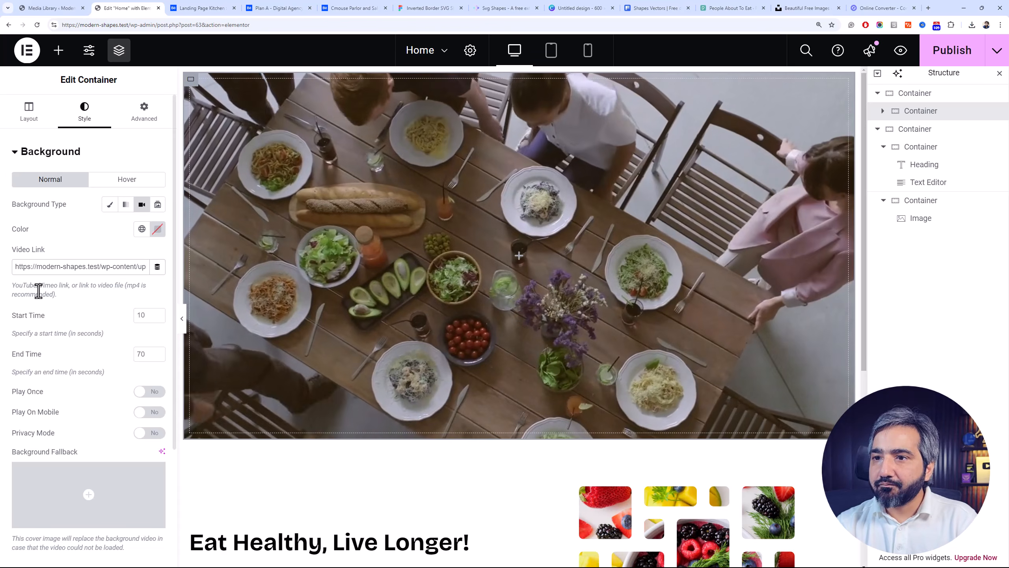
Add a Classic background overlay to the nested container with the color #000000
scroll(137, 392, "down", 4)
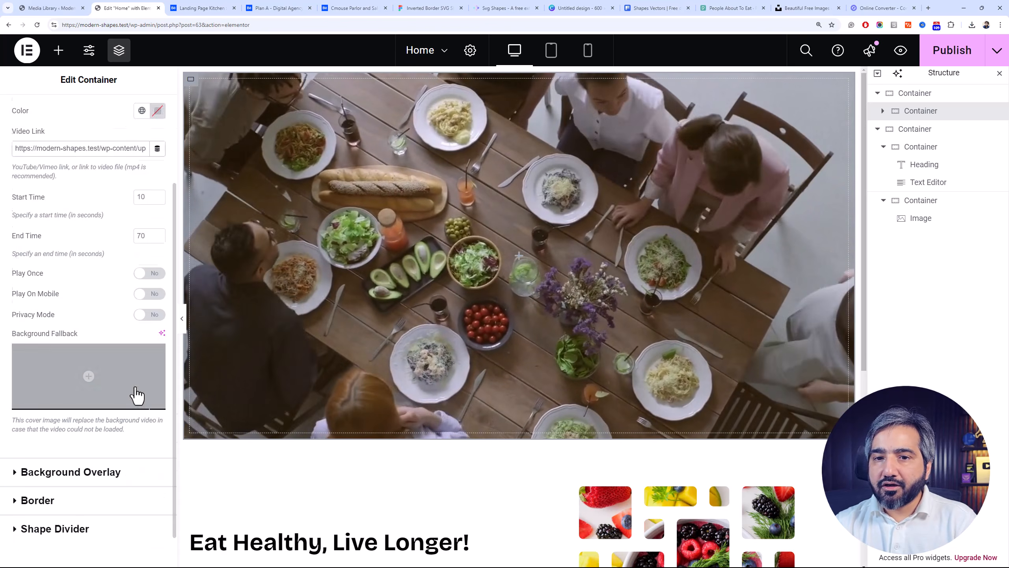
left_click(80, 427)
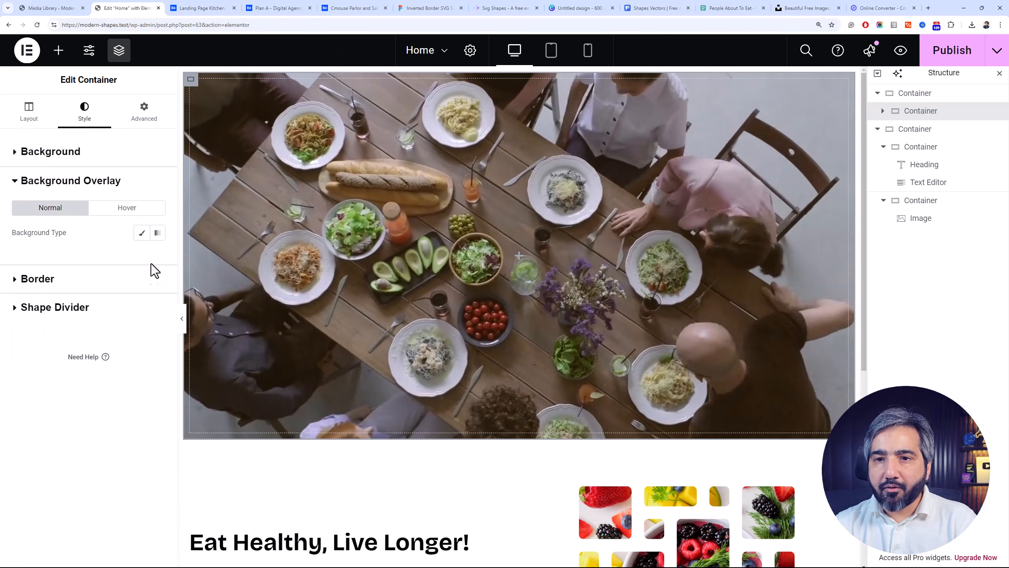
left_click(142, 233)
left_click(158, 257)
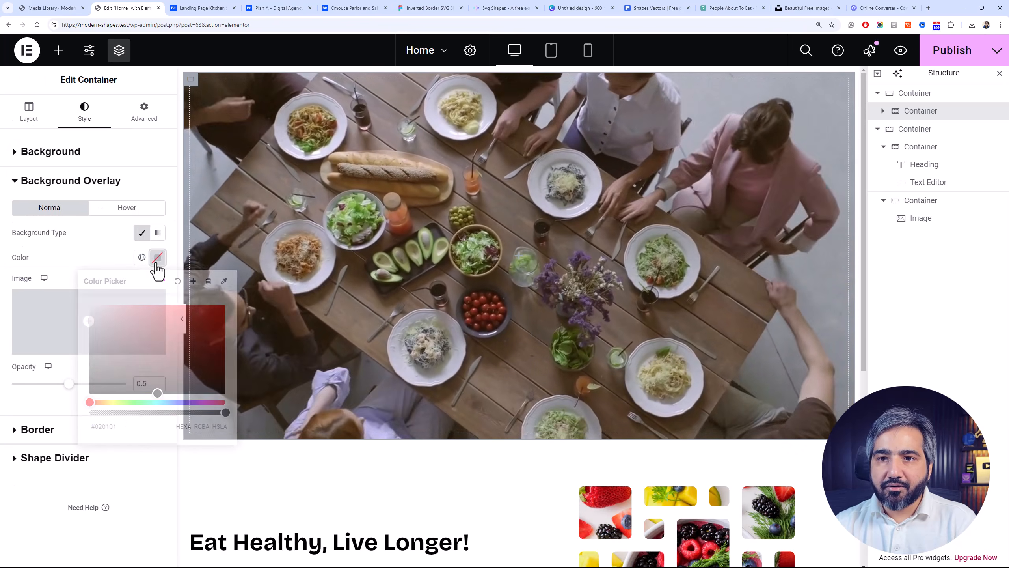
left_click_drag(117, 368, 72, 419)
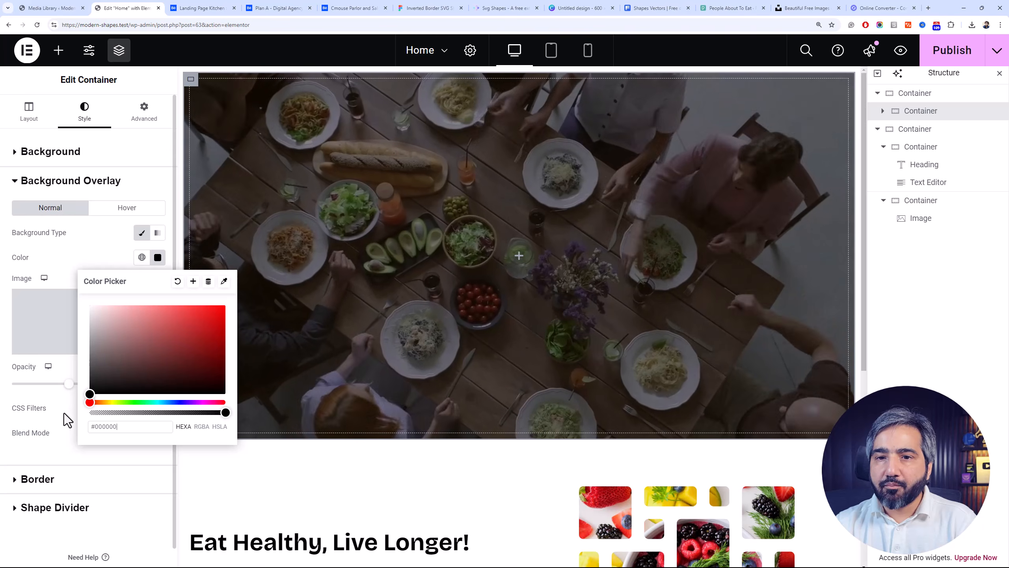
left_click(68, 418)
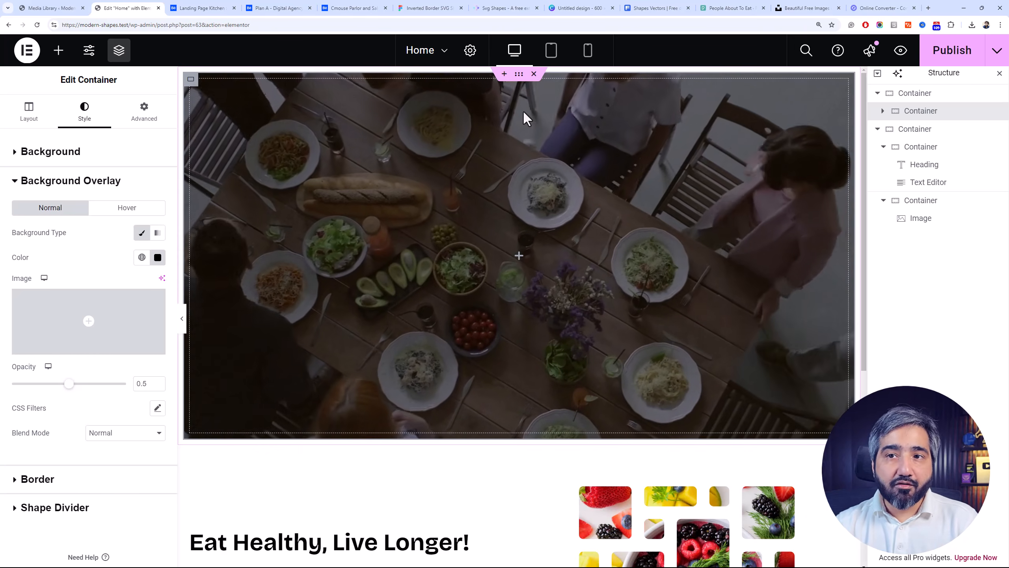
Publish the Home page and open the live site in a new browser tab to review the hero video and masked image section
left_click(934, 57)
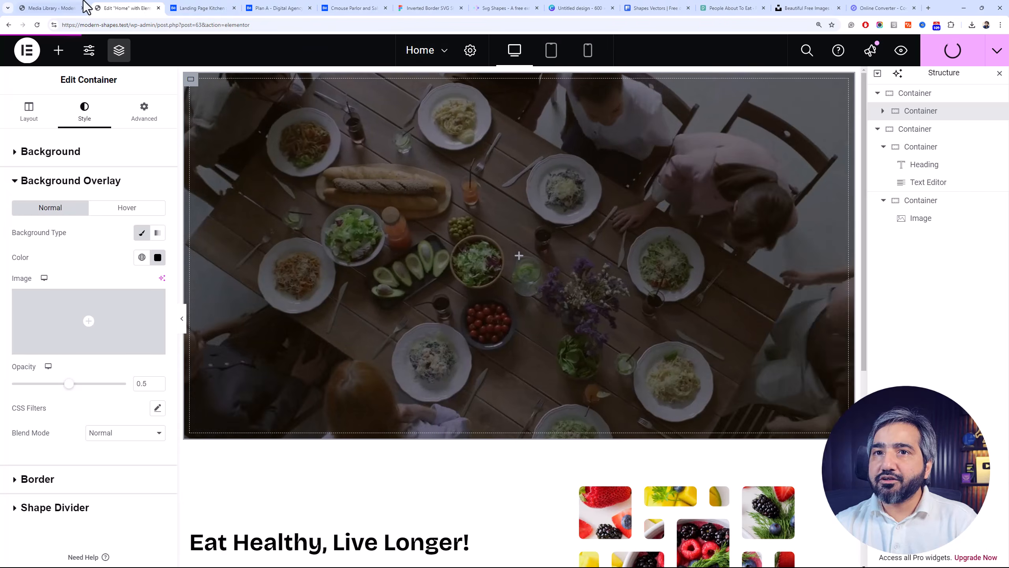
left_click(59, 8)
left_click(980, 72)
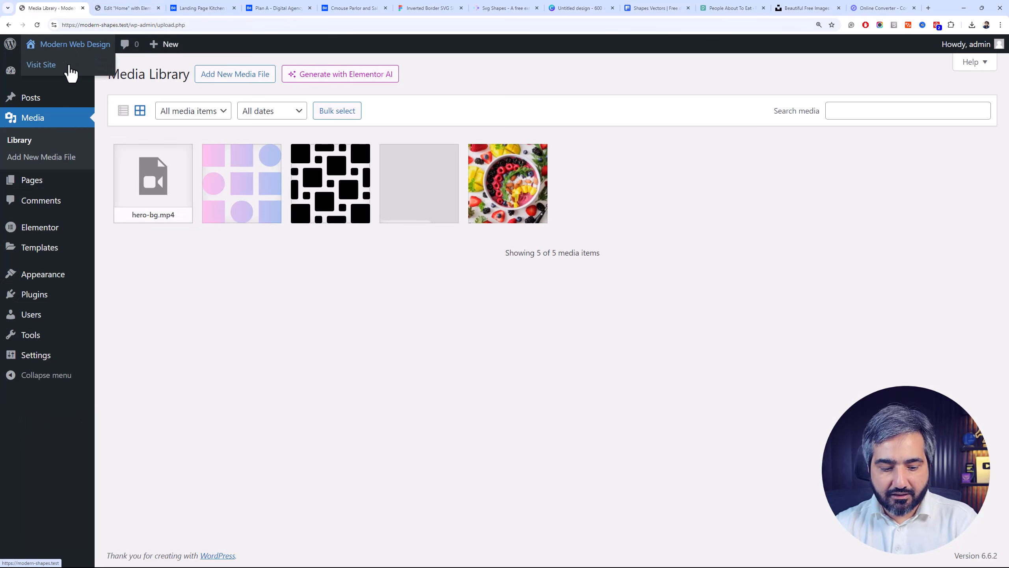
middle_click(70, 68)
left_click(220, 8)
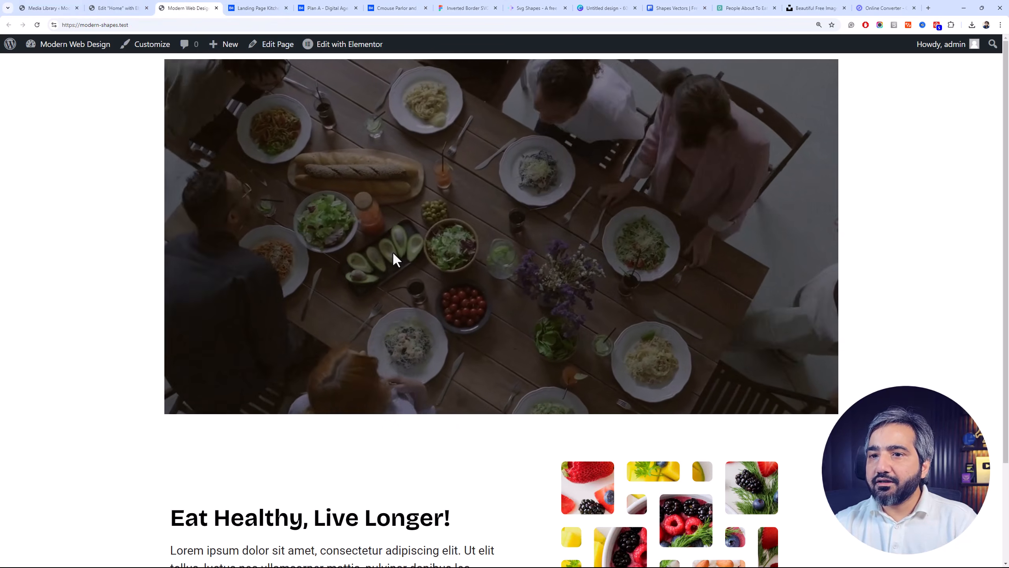
scroll(473, 270, "down", 3)
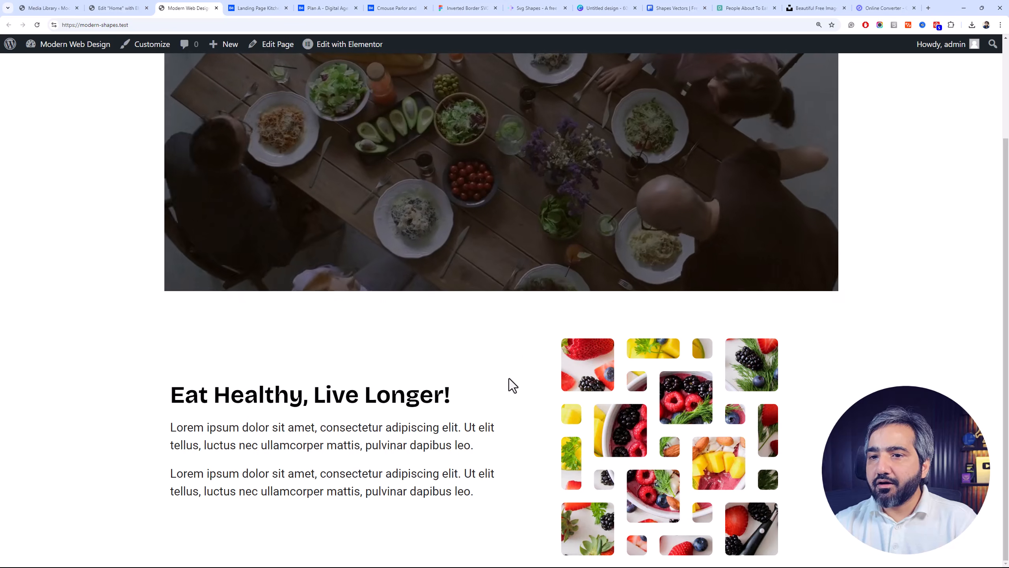
Return to the Elementor editor and set the alignment of the image in the Eat Healthy section to Right
left_click(113, 7)
scroll(634, 364, "down", 5)
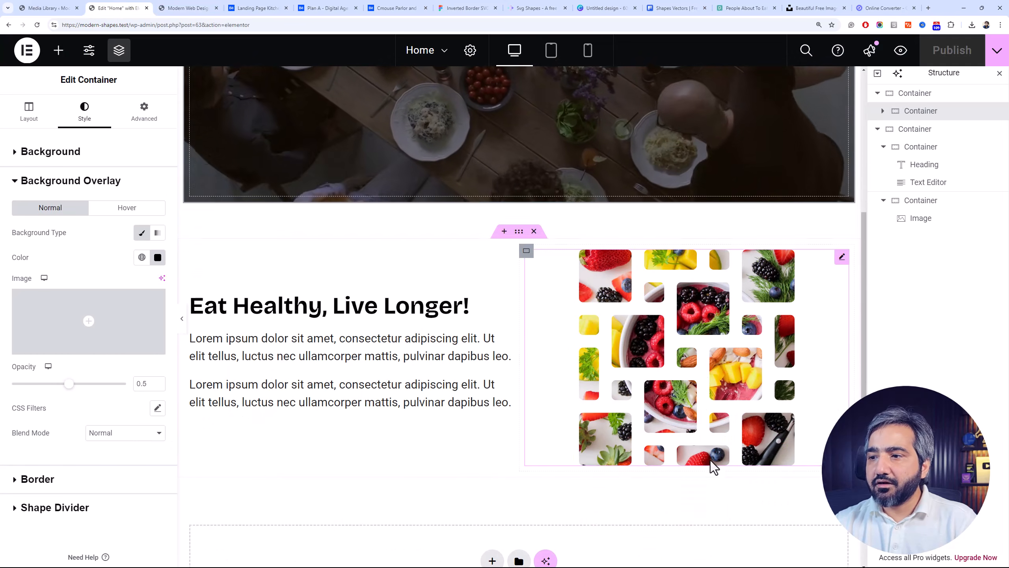
left_click(708, 357)
left_click(88, 117)
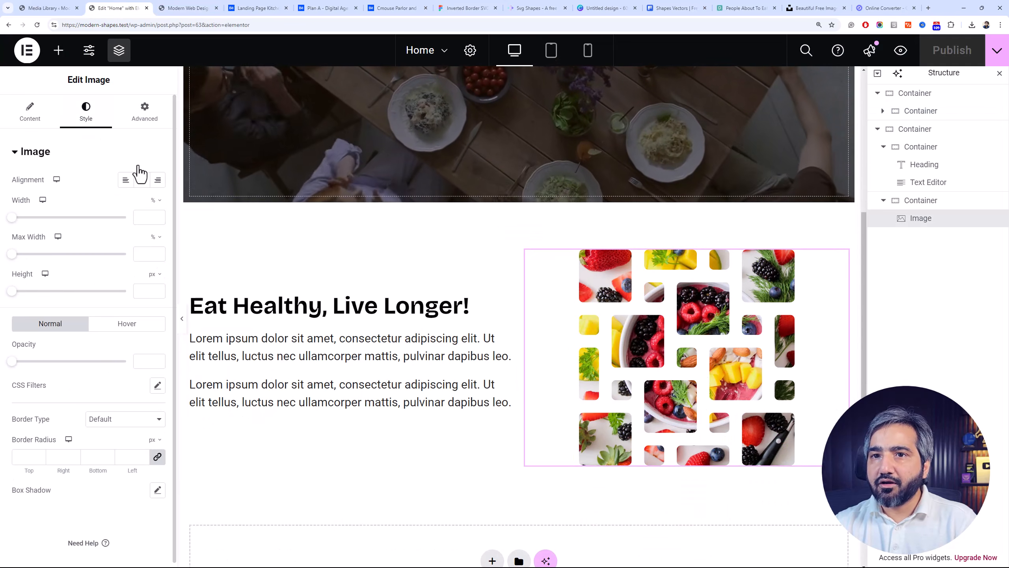
left_click(153, 183)
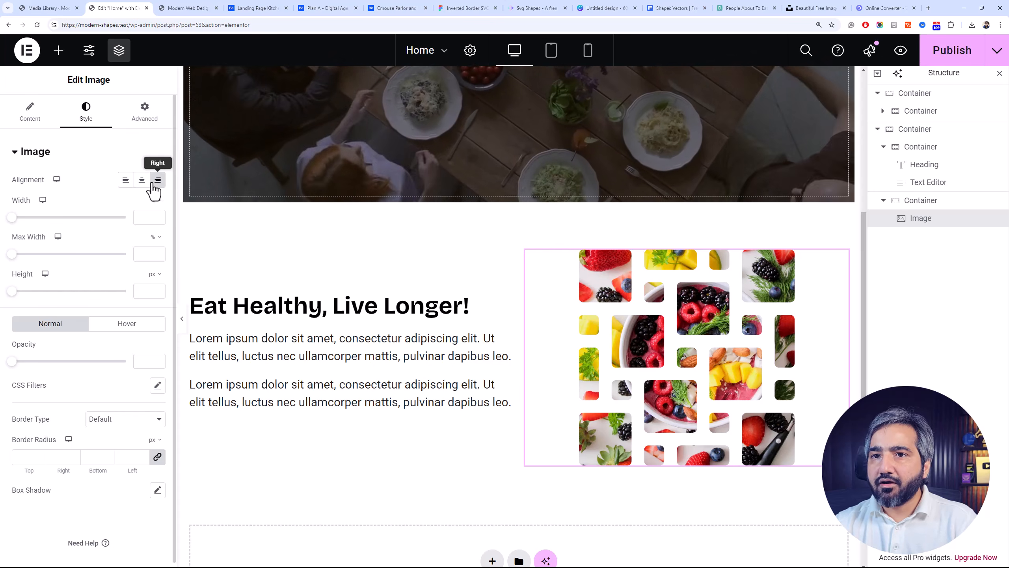
Set the mask position of the Eat Healthy section's image to Center Right
left_click(144, 115)
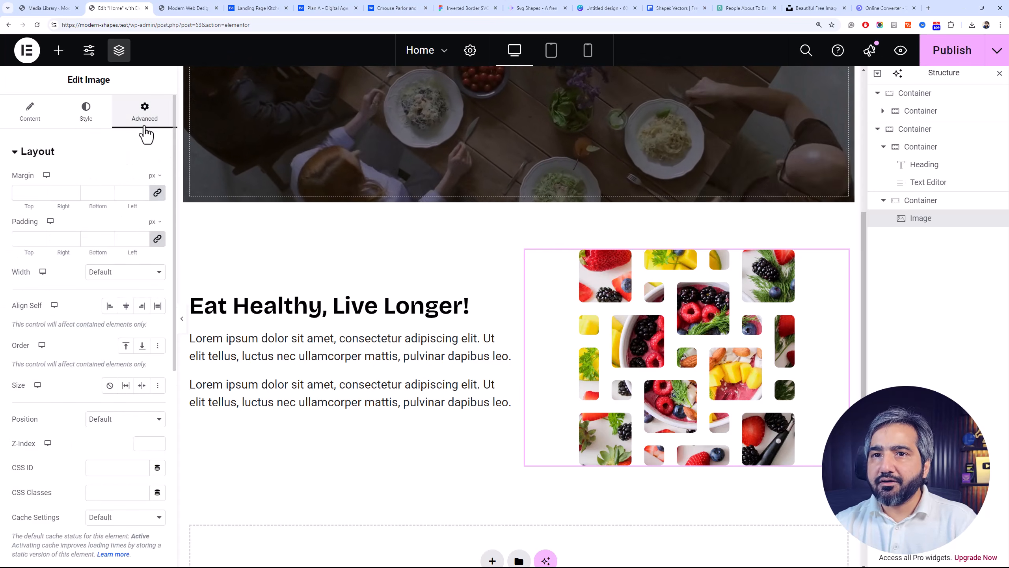
scroll(151, 374, "down", 5)
left_click(83, 399)
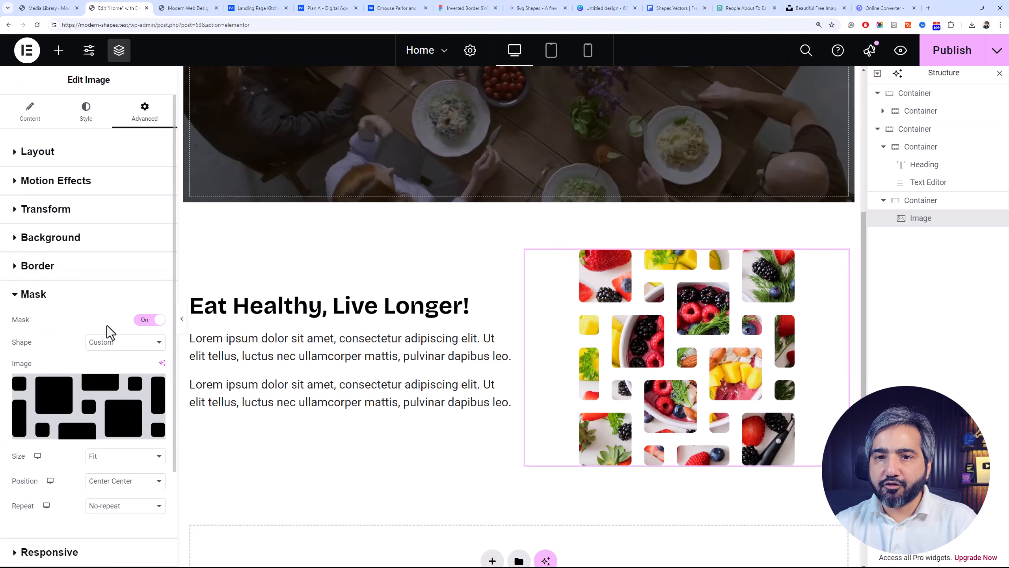
scroll(113, 346, "down", 3)
left_click(119, 368)
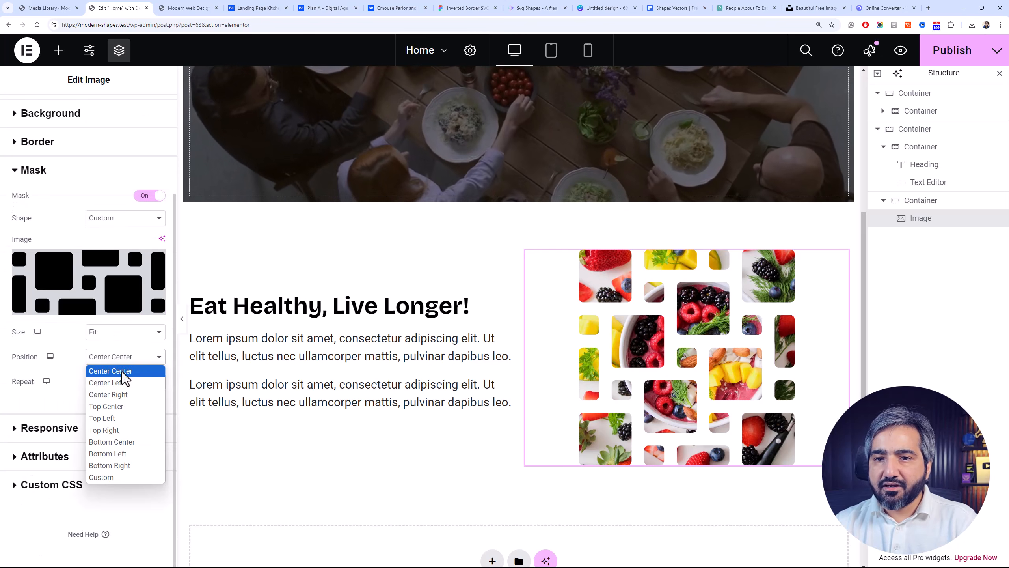
left_click(124, 390)
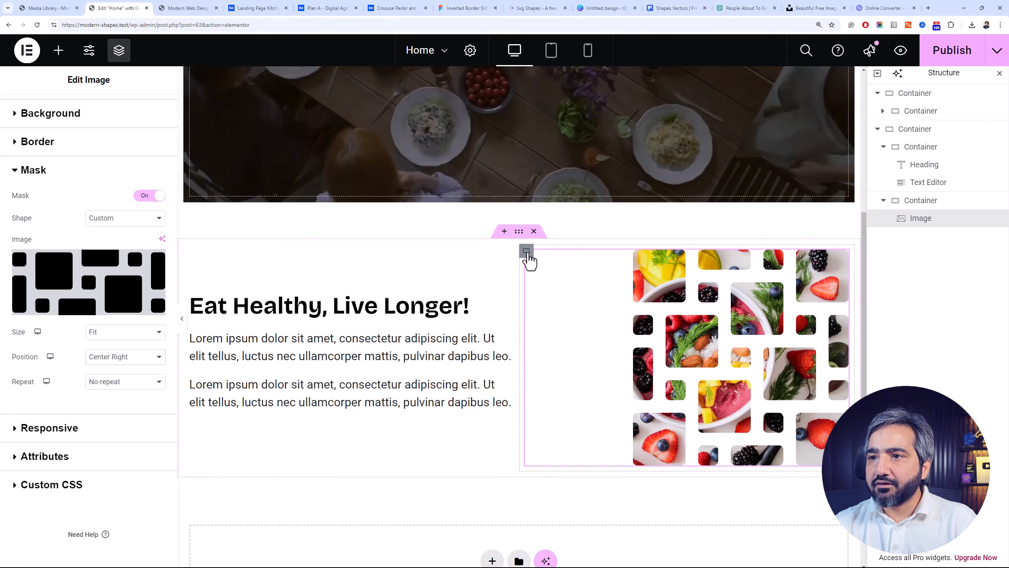
Set the image container's width to 40% and the width of the heading and text container to 60%
left_click(527, 253)
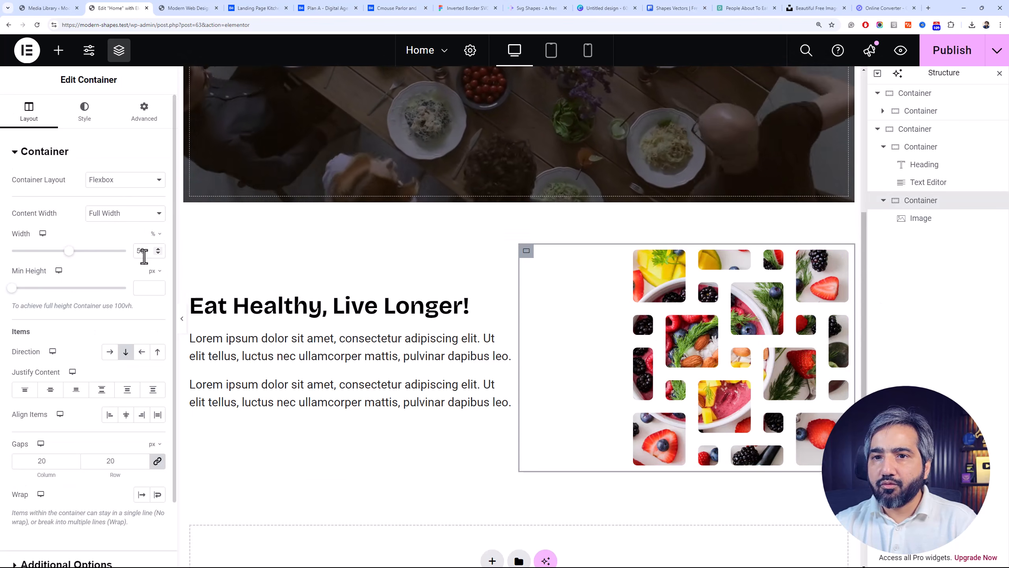
type("40")
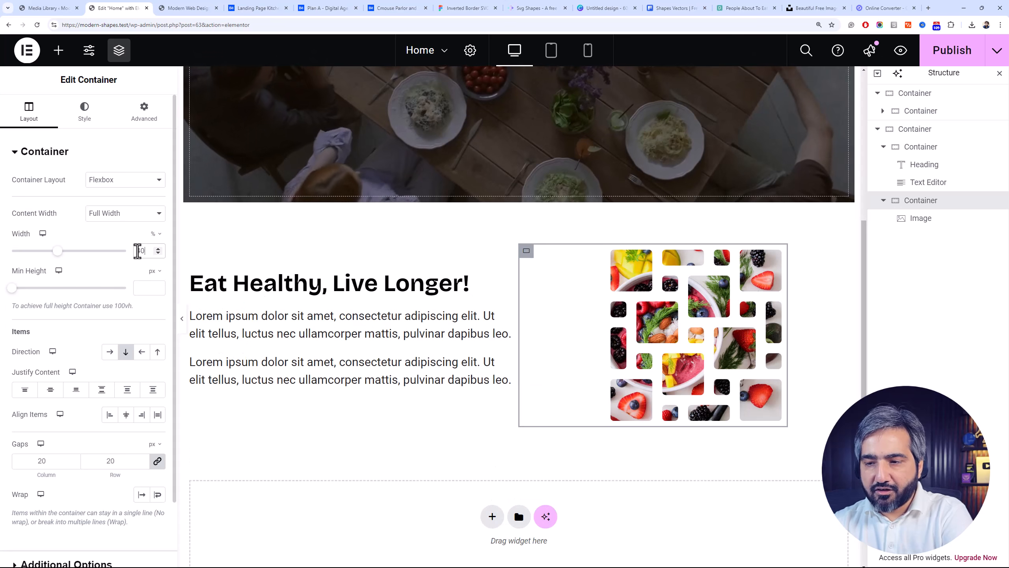
left_click(921, 146)
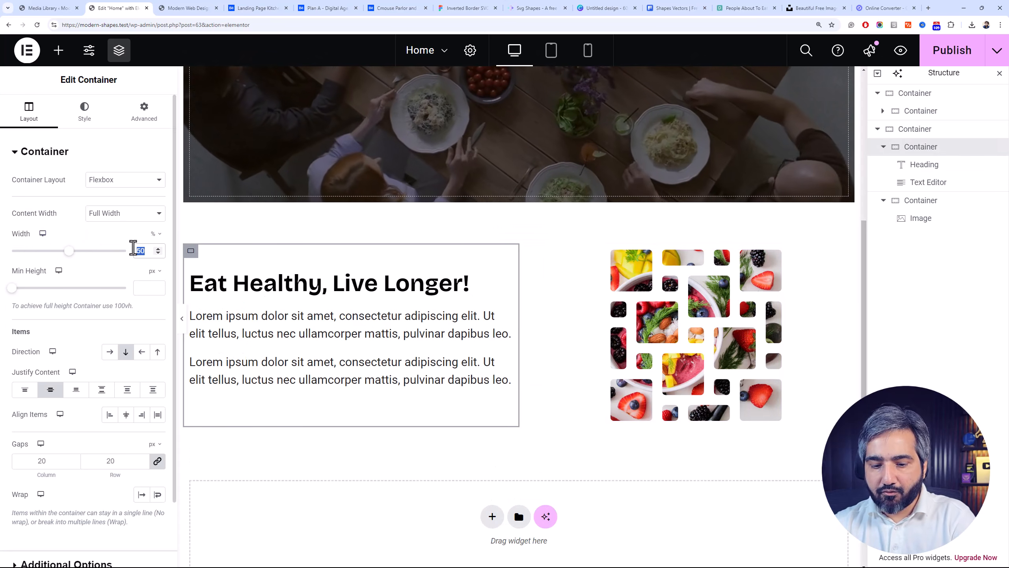
type("60")
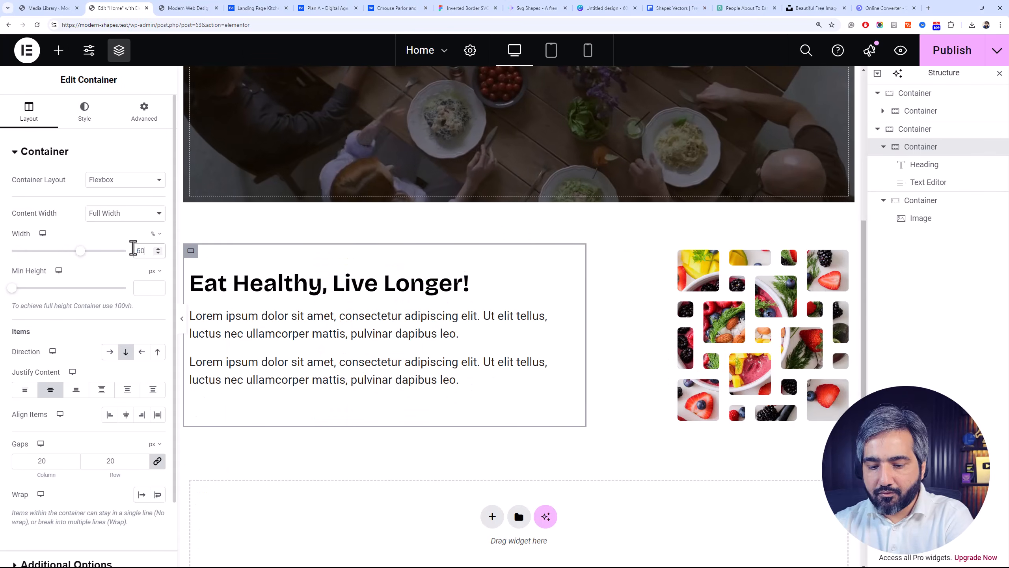
Set the mask size of the Eat Healthy section's image to Fill
left_click(635, 312)
scroll(76, 374, "down", 3)
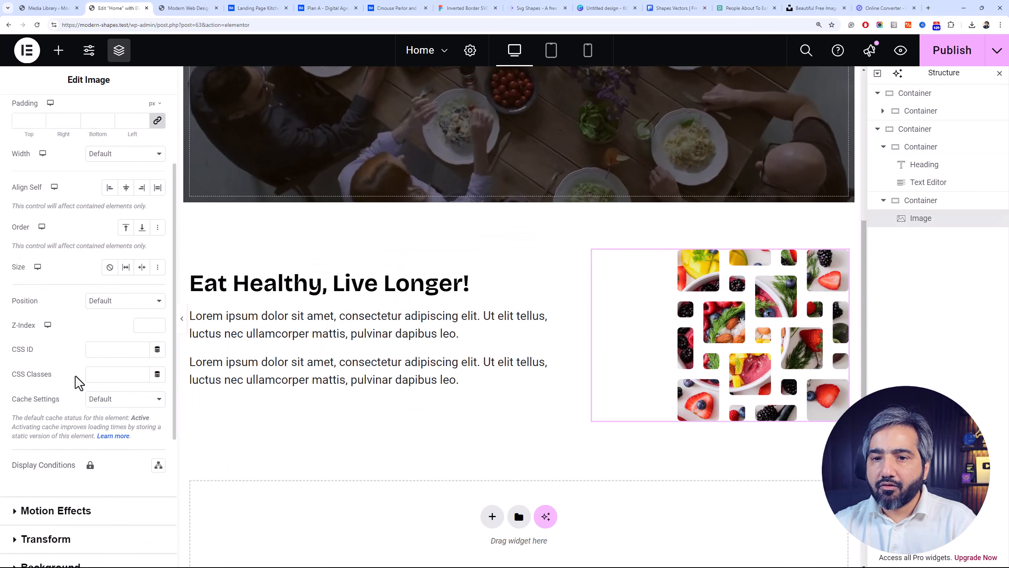
scroll(92, 472, "down", 5)
left_click(83, 403)
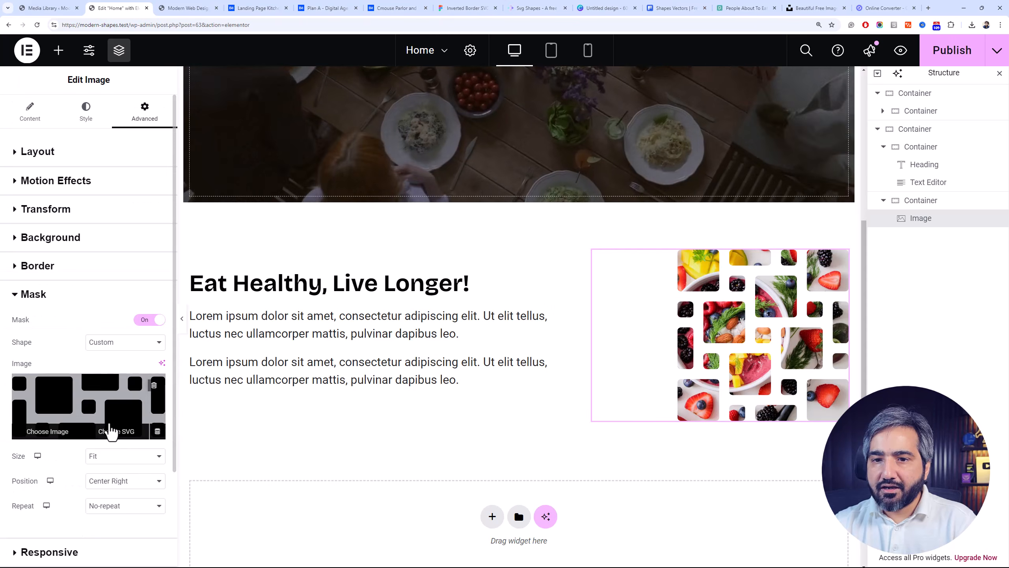
left_click(130, 457)
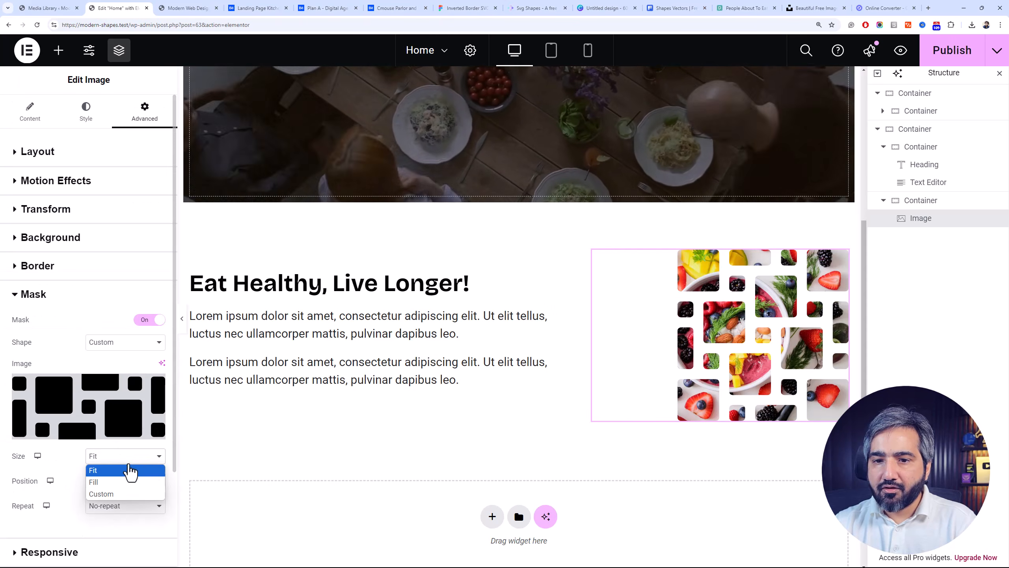
left_click(130, 482)
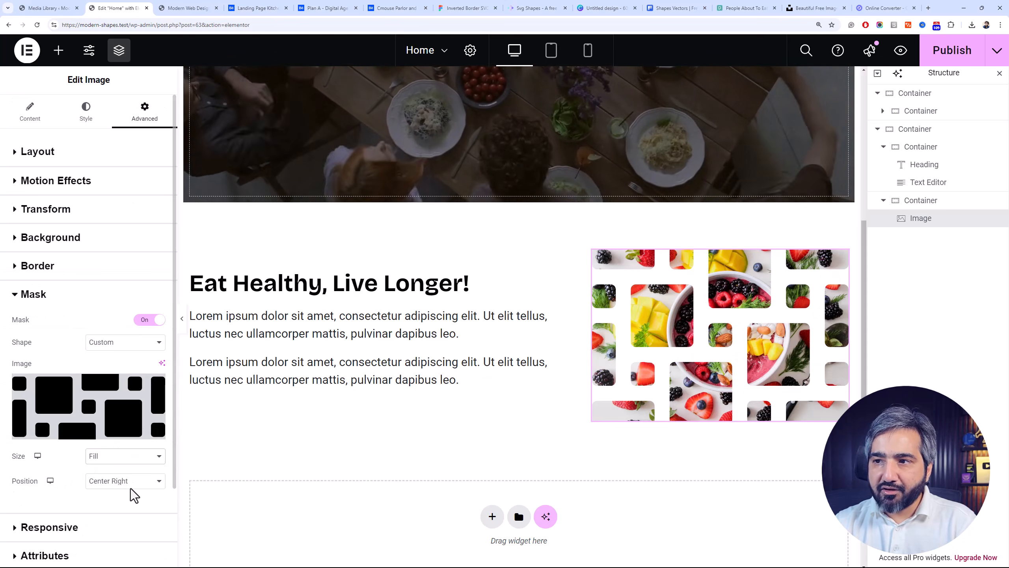
Compare the Custom and Fit mask sizes on the image and set the size back to Fill
left_click(142, 462)
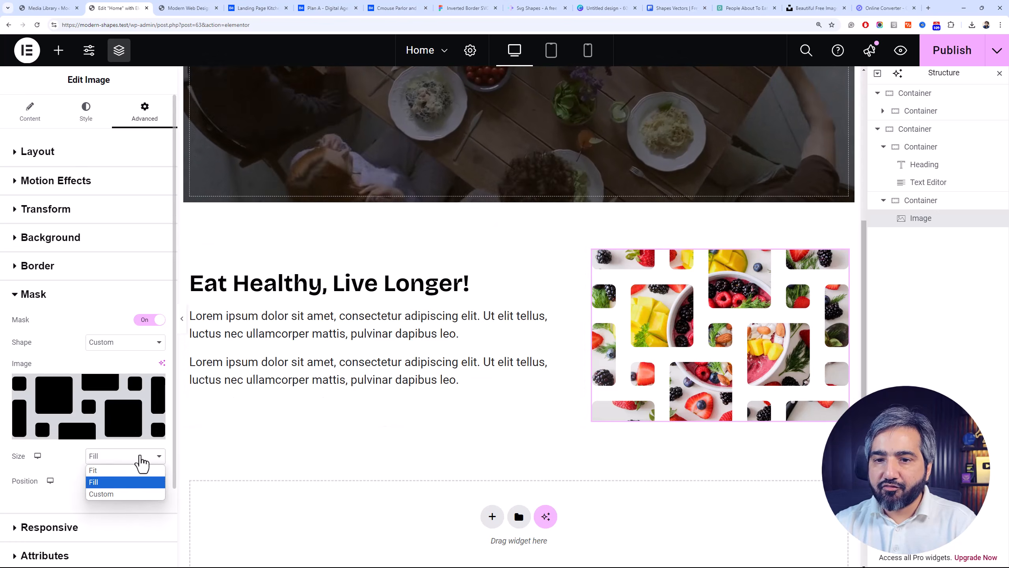
left_click(129, 497)
left_click(135, 461)
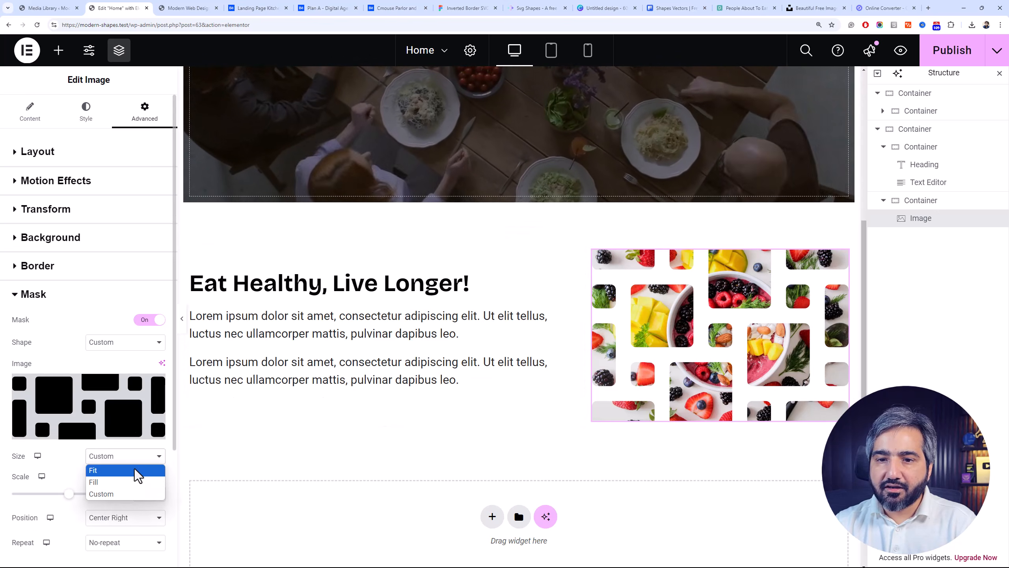
left_click(134, 472)
left_click(139, 466)
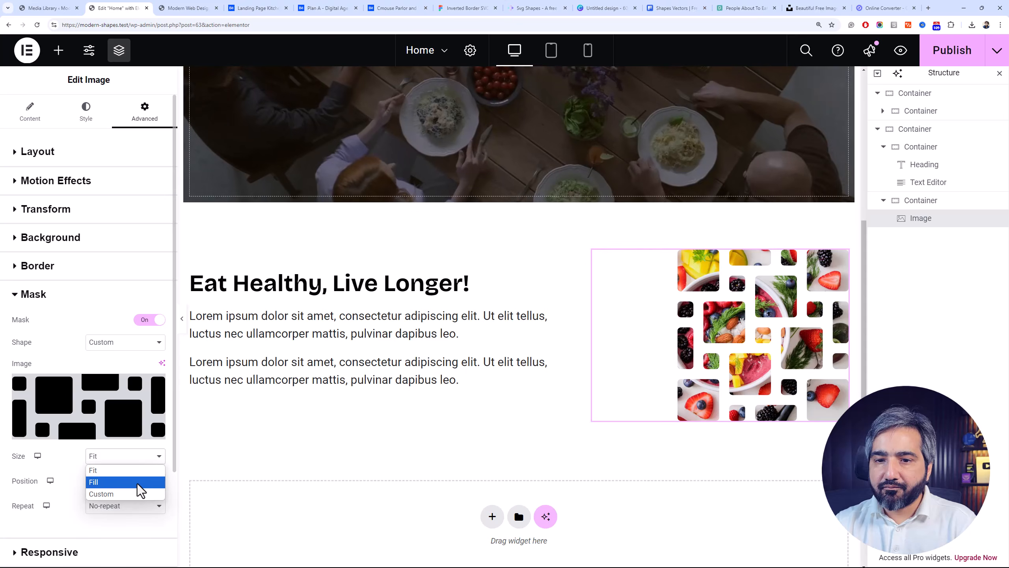
left_click(137, 482)
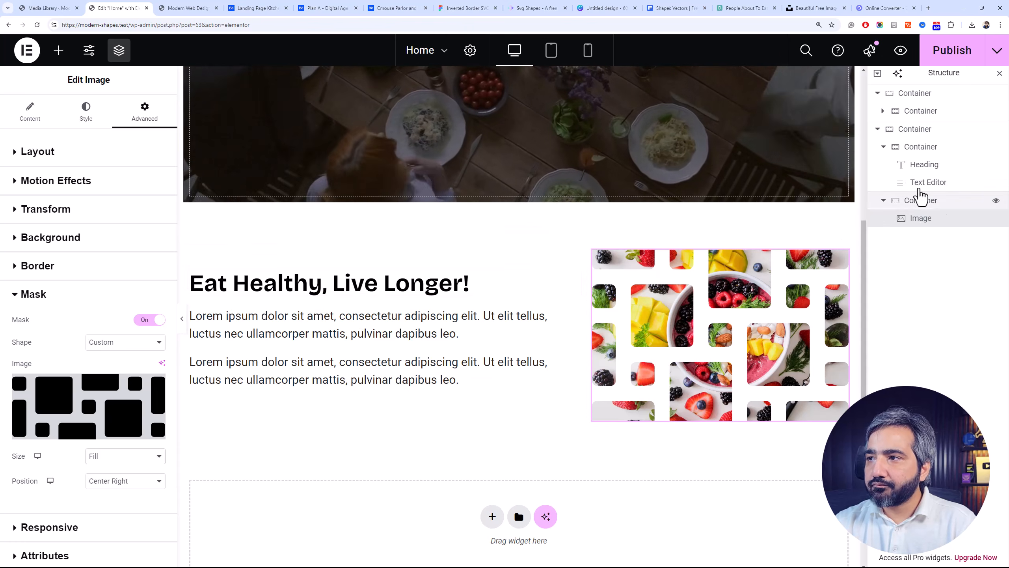
Set both the image container and the heading and text container to 50% width, and publish the page
left_click(916, 199)
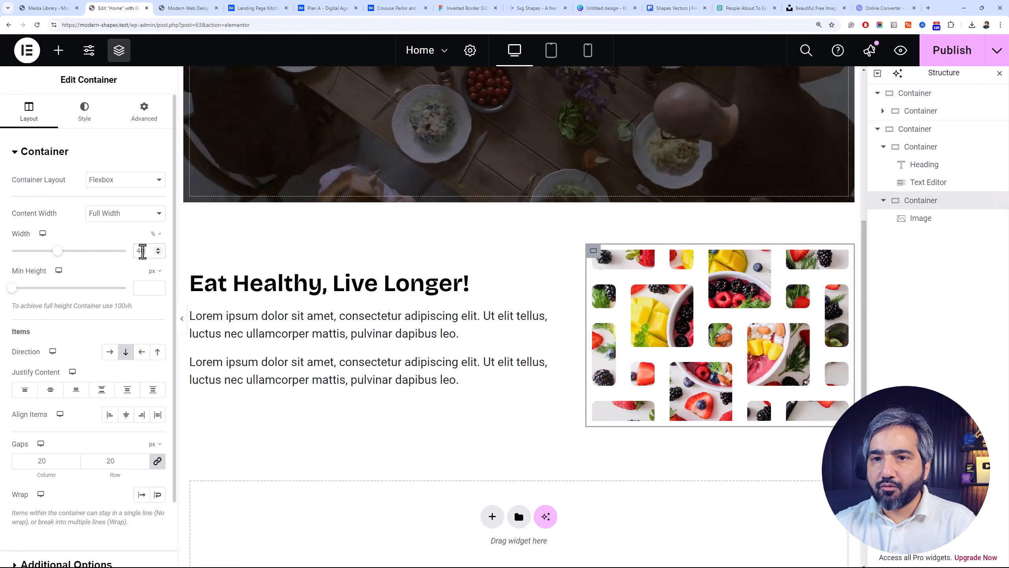
type("50")
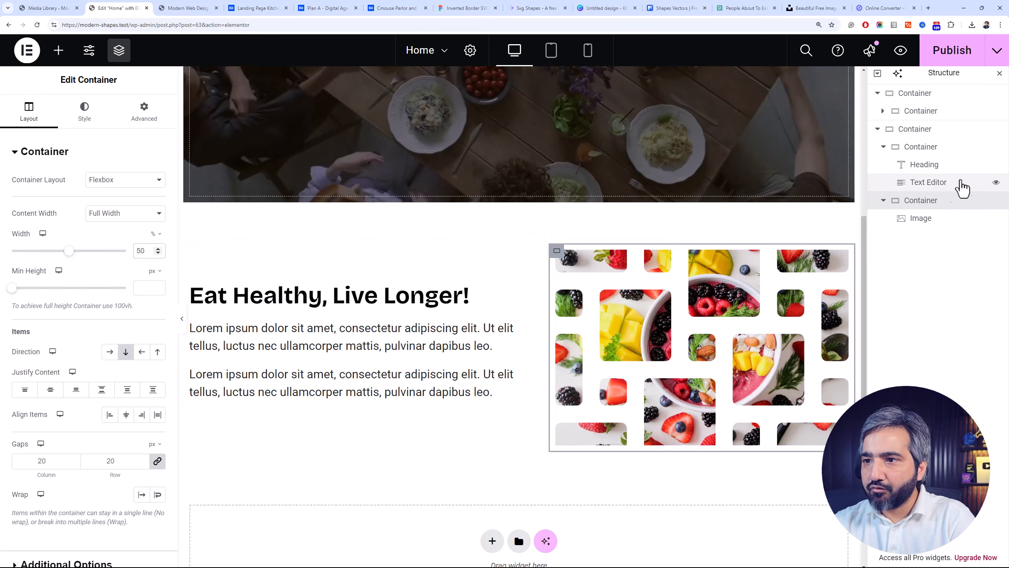
left_click(924, 151)
scroll(136, 253, "down", 2)
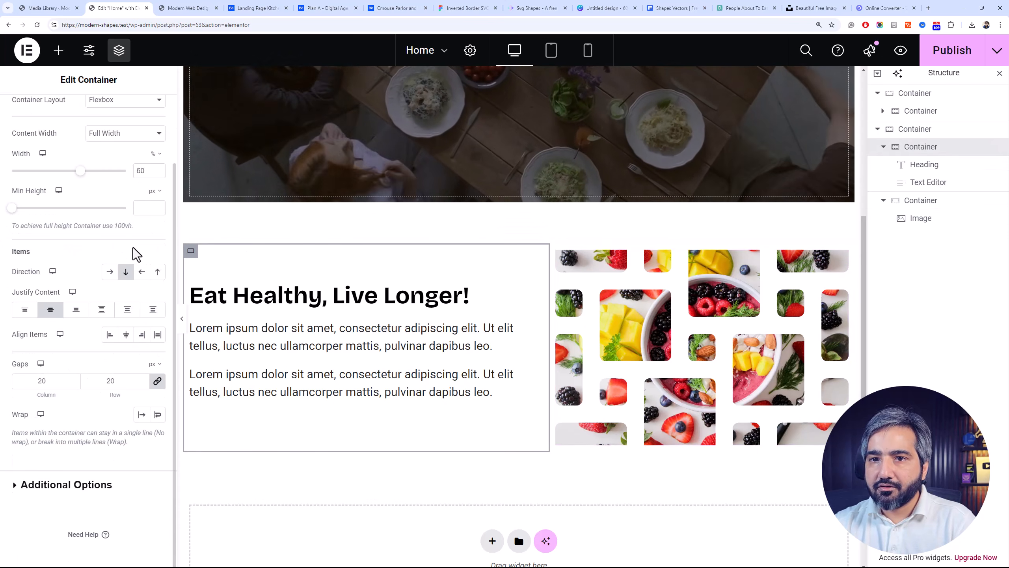
type("50")
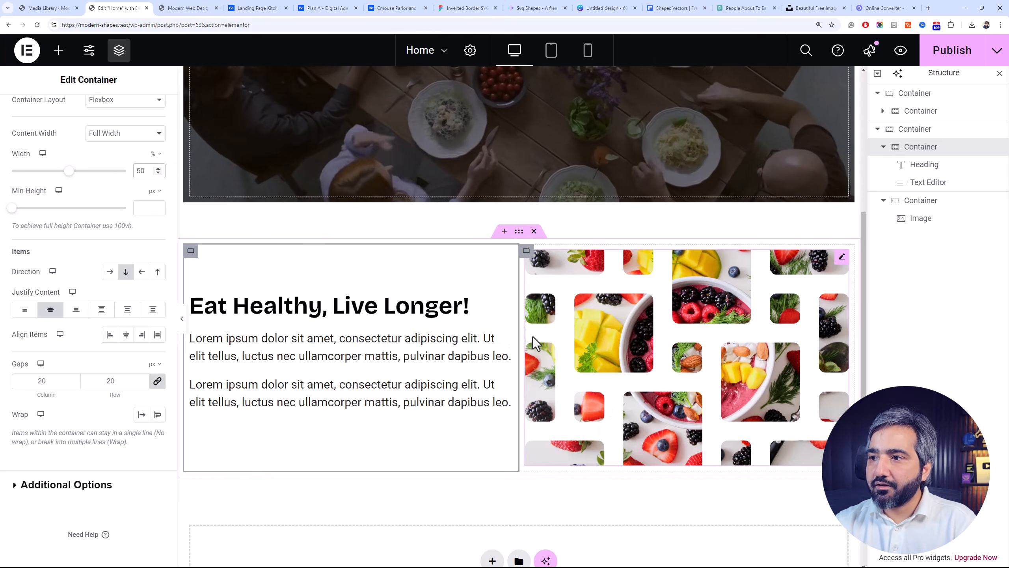
left_click(962, 52)
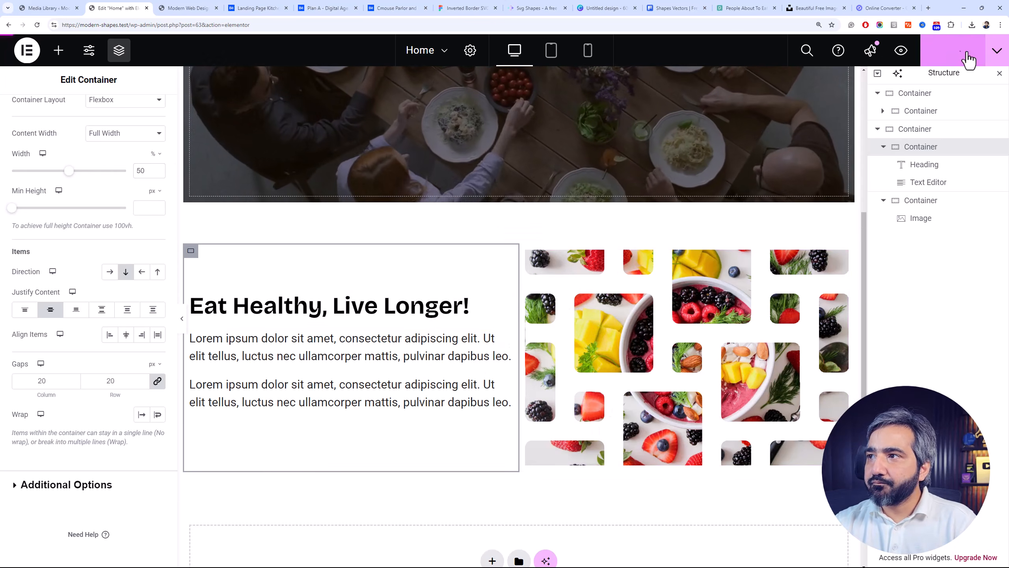
Switch to the SVG Shapes site, pick the solid square cut by diagonal lines, and save it as an SVG with black fill
left_click(537, 331)
left_click(412, 4)
left_click(345, 5)
left_click(477, 5)
left_click(554, 3)
scroll(572, 259, "down", 20)
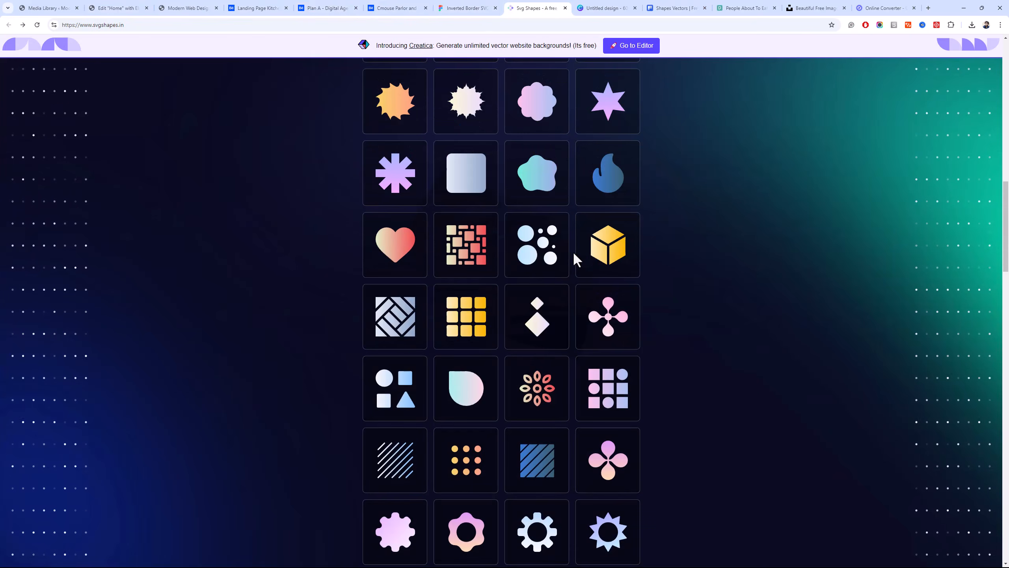
scroll(574, 254, "down", 15)
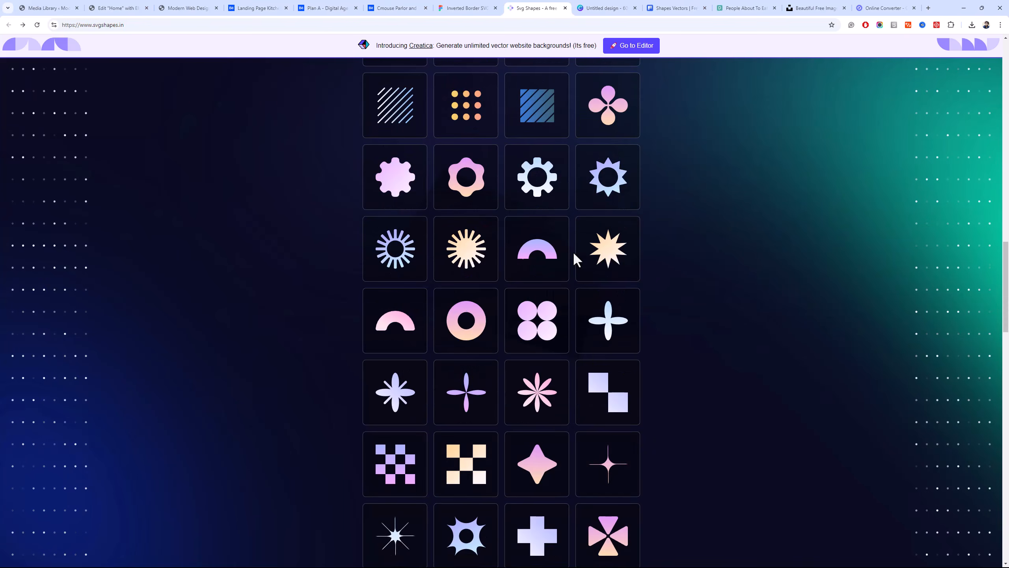
scroll(575, 259, "down", 20)
scroll(574, 259, "up", 3)
scroll(574, 254, "up", 10)
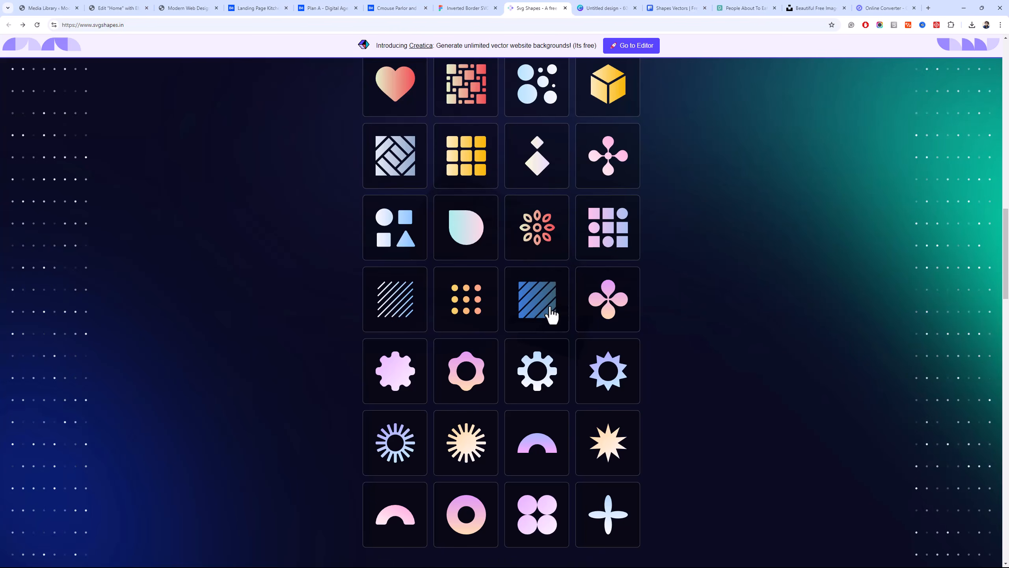
left_click(548, 310)
left_click(567, 153)
left_click(584, 176)
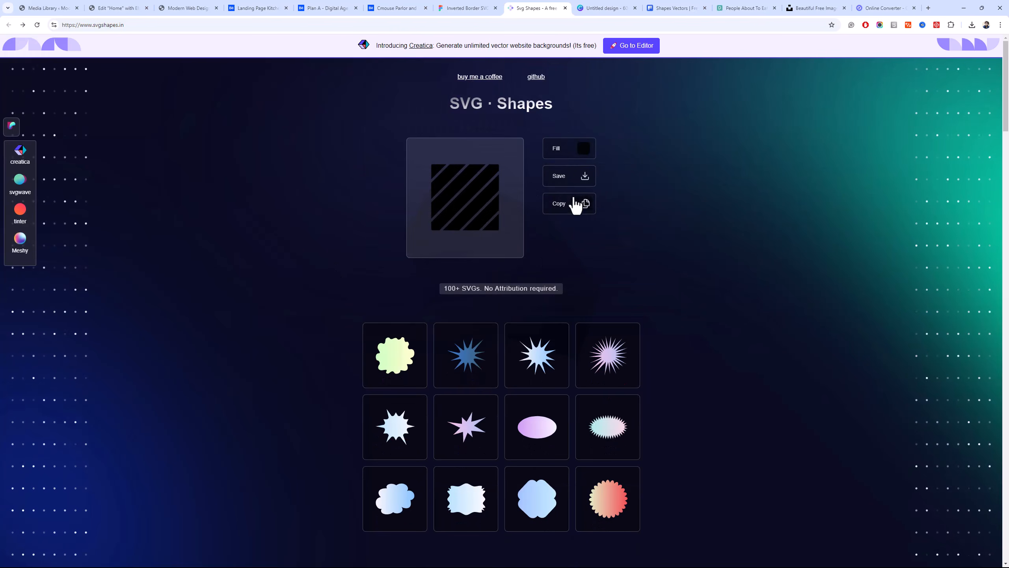
Back in Elementor, upload the downloaded diagonal-stripe SVG and use it as the image's custom mask shape
left_click(118, 8)
scroll(119, 350, "down", 5)
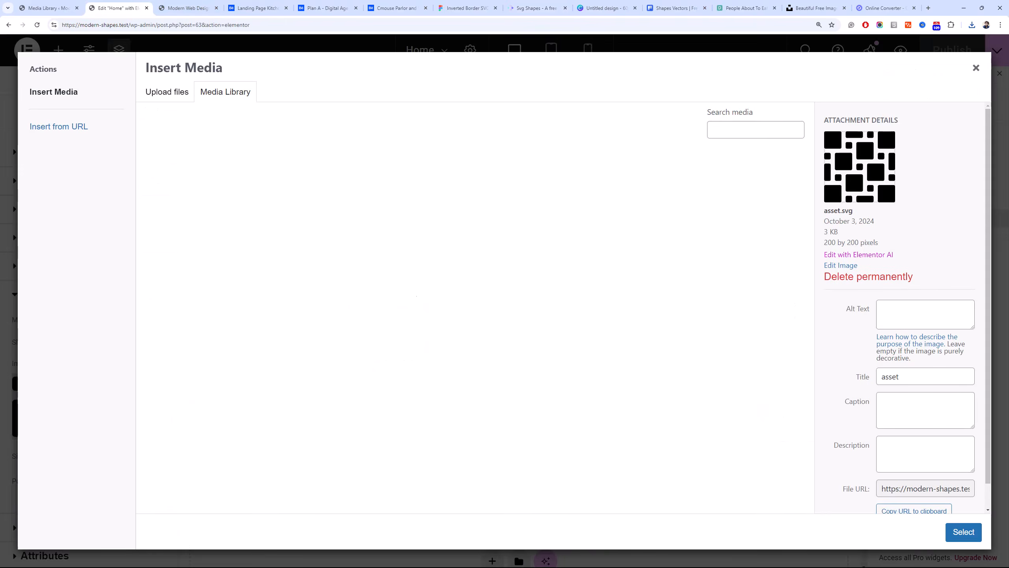
left_click(972, 25)
left_click_drag(913, 55, 505, 302)
left_click(960, 532)
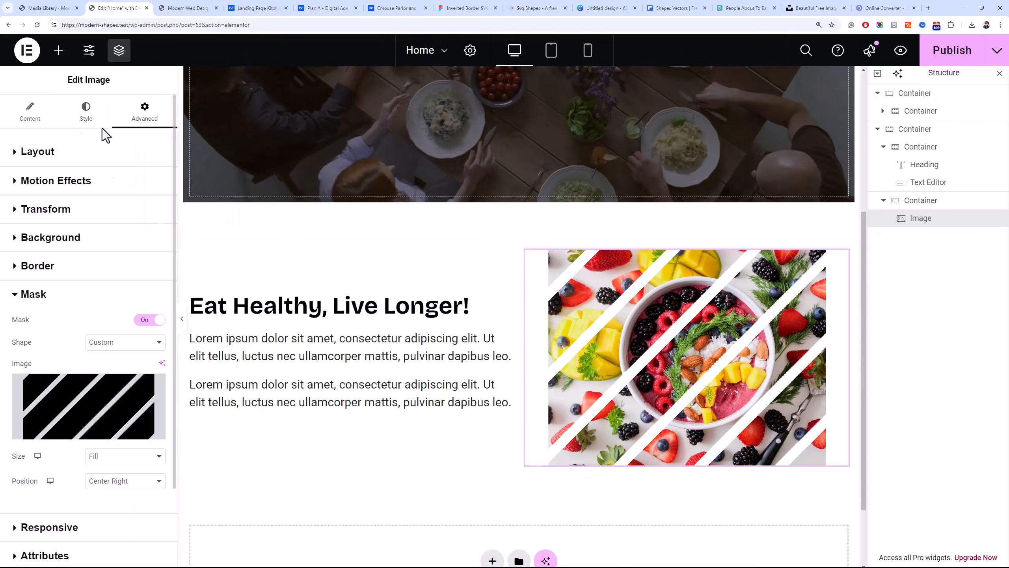
Set the image's border radius to 50 px on all corners
left_click(85, 111)
left_click(24, 456)
type("50")
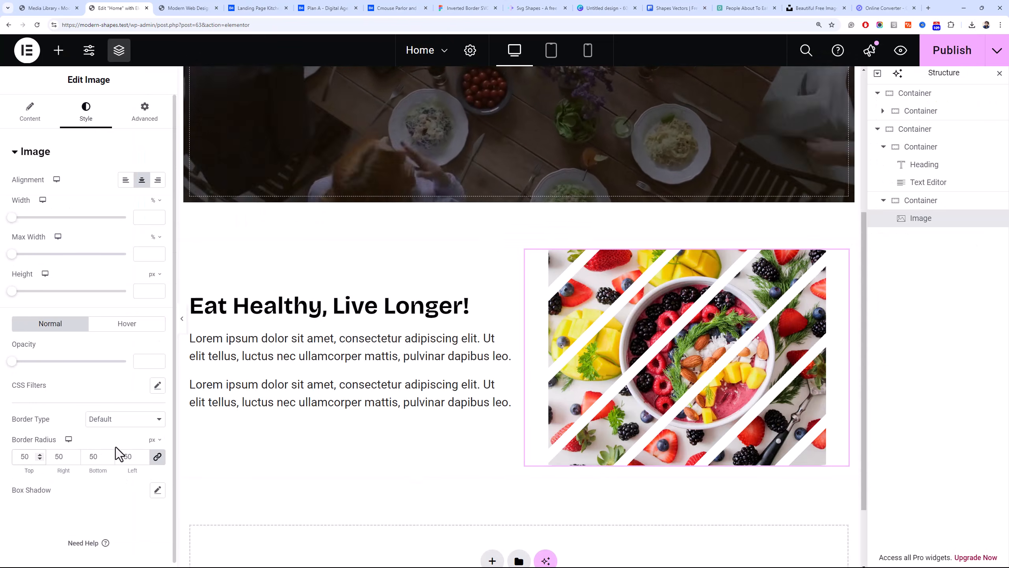
Clear the border radius values on all corners of the masked image
key("BackSpace")
key("BackSpace")
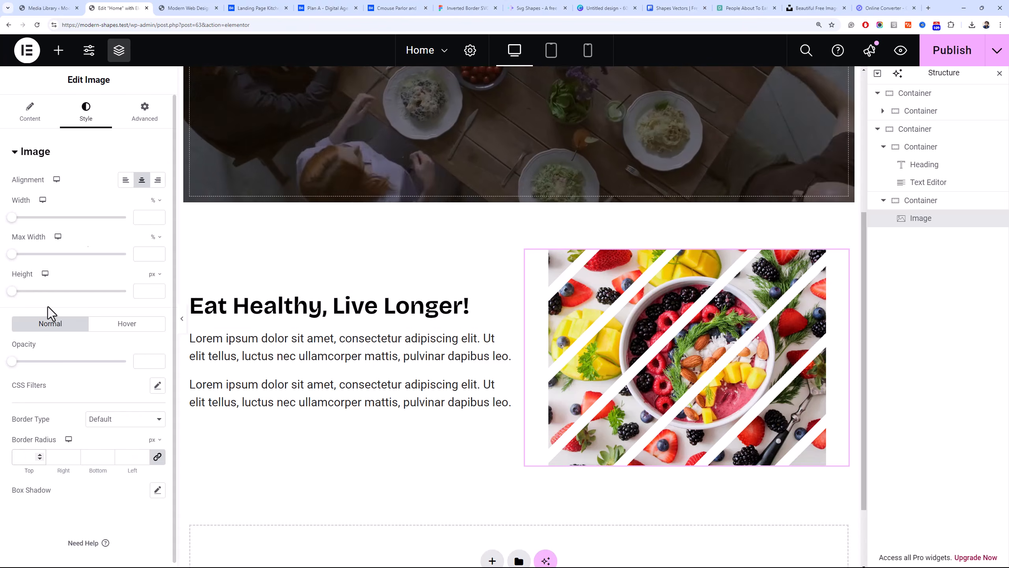
left_click(492, 342)
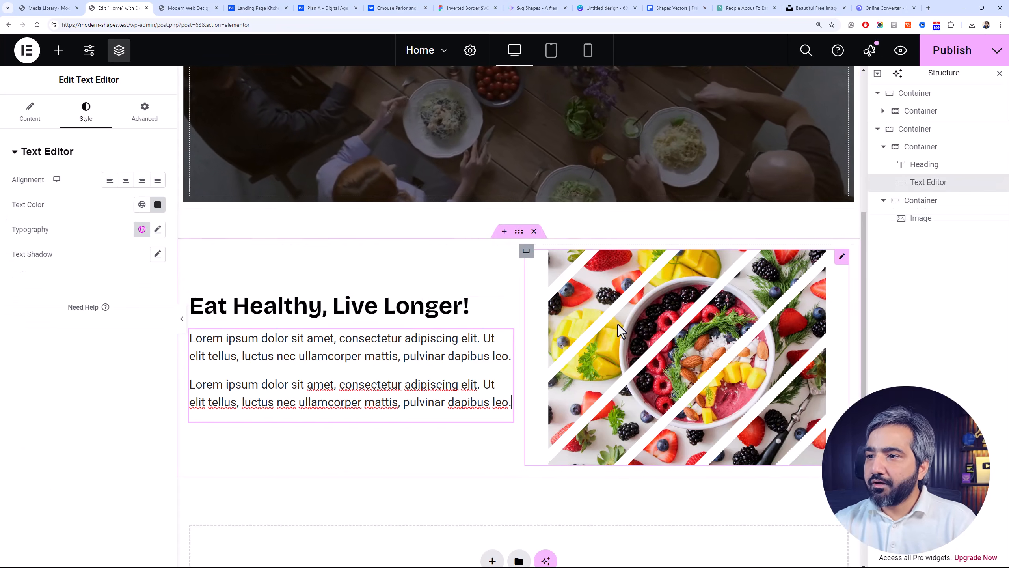
Select the hero container with the video background and review the mask CSS snippet in css-code.txt
scroll(358, 191, "up", 5)
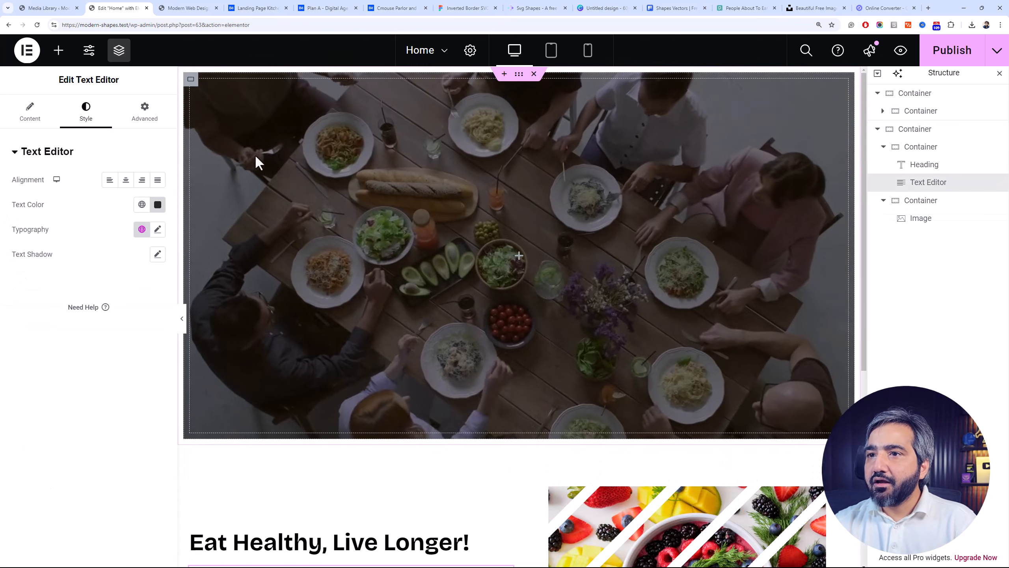
left_click(191, 79)
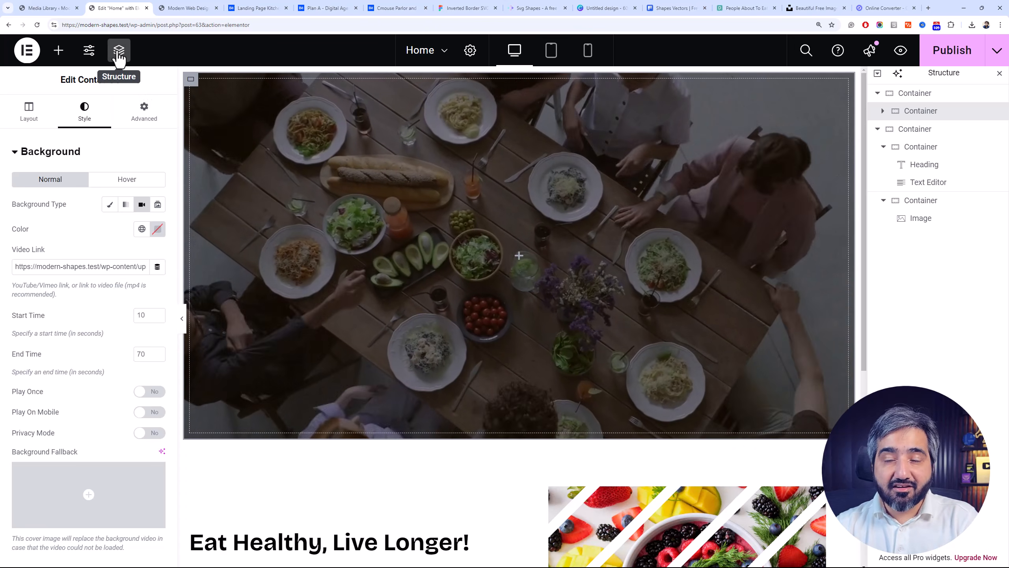
key("alt+Tab")
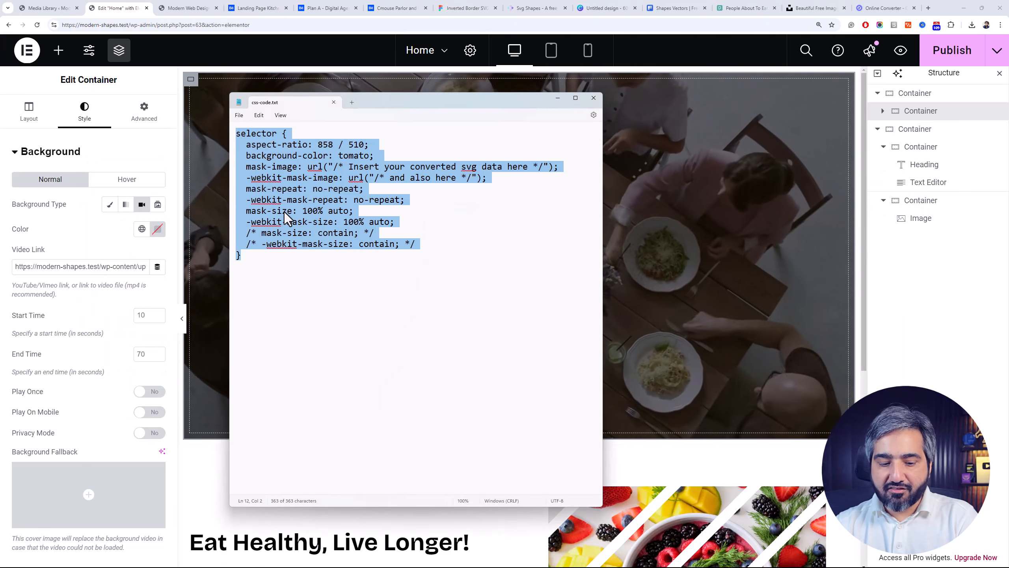
key("alt+Tab")
left_click(317, 279)
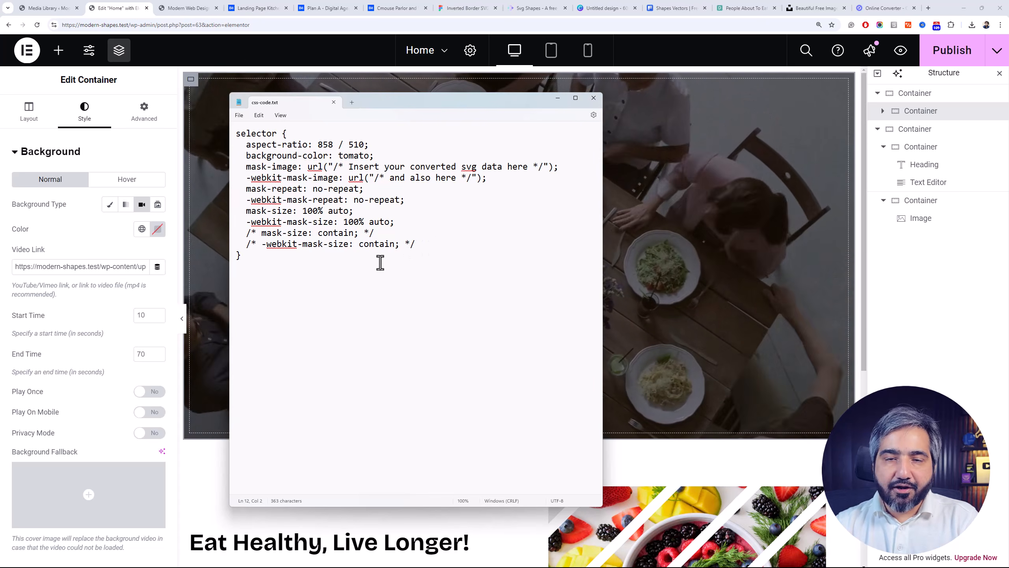
left_click_drag(264, 280, 214, 135)
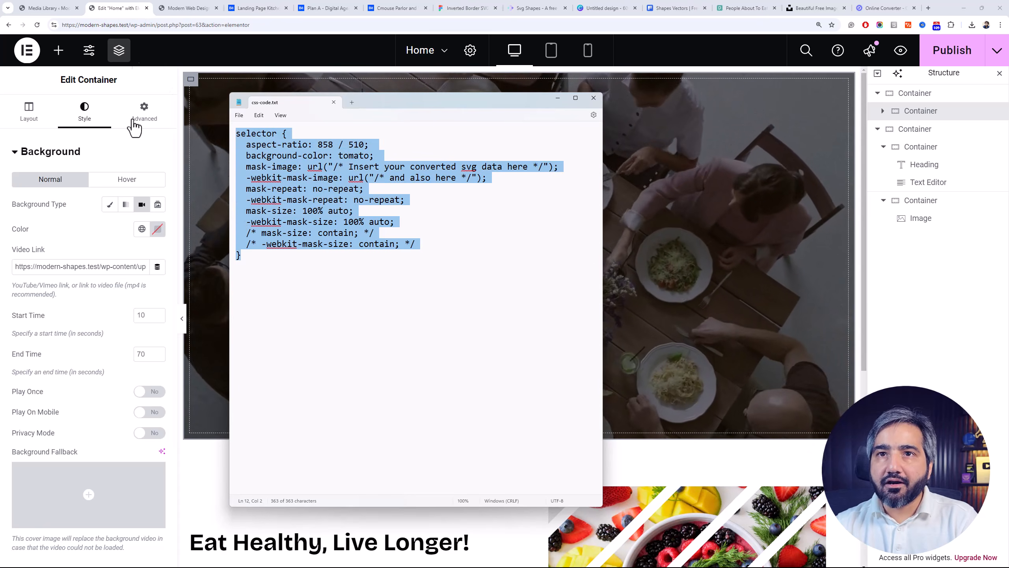
left_click(118, 291)
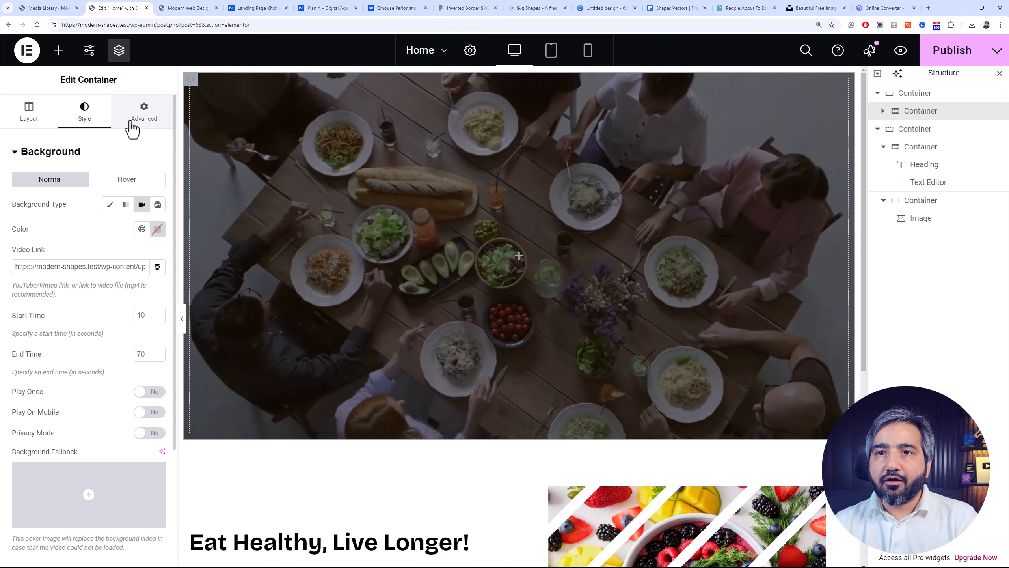
Check the hero container's advanced settings for the Custom CSS option
left_click(130, 123)
scroll(119, 377, "down", 3)
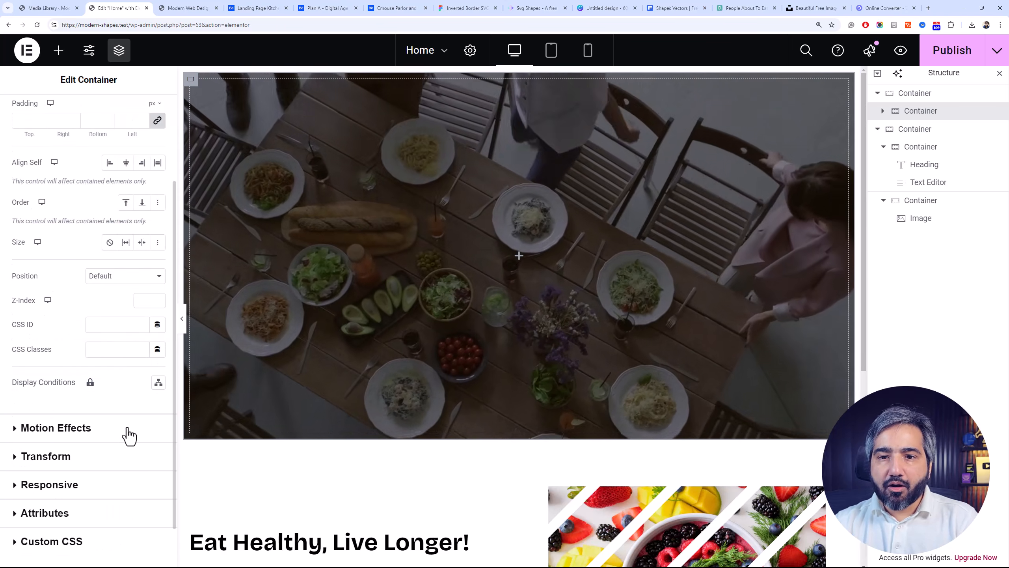
left_click(111, 546)
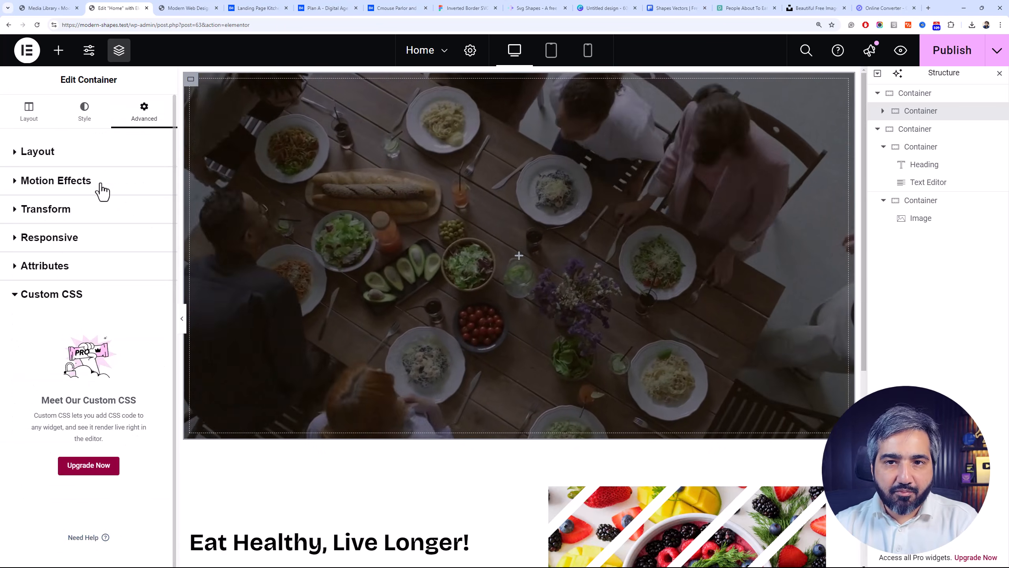
Assign the CSS class hero-section to the hero container and publish the page
left_click(104, 159)
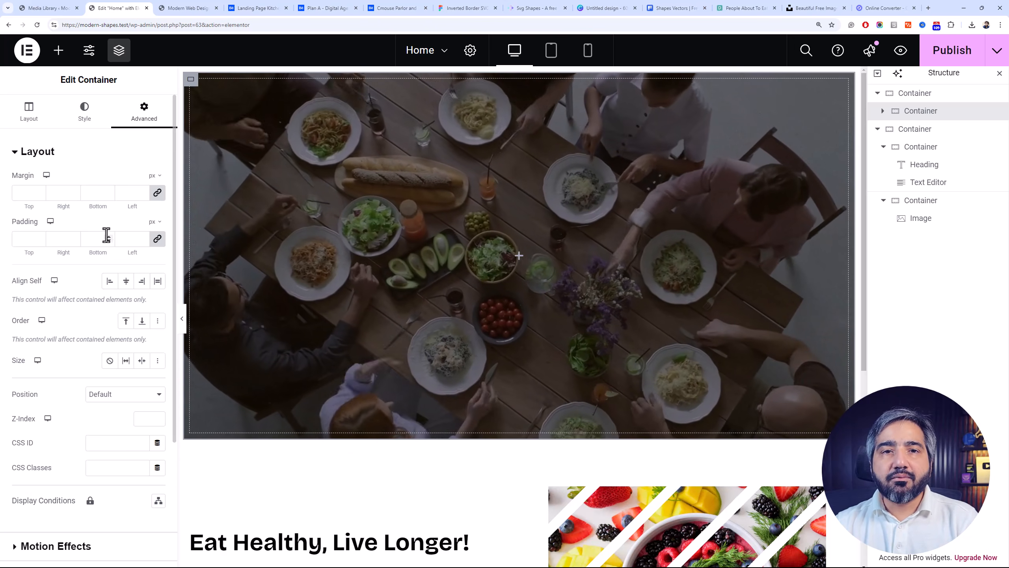
scroll(112, 254, "down", 4)
left_click(113, 293)
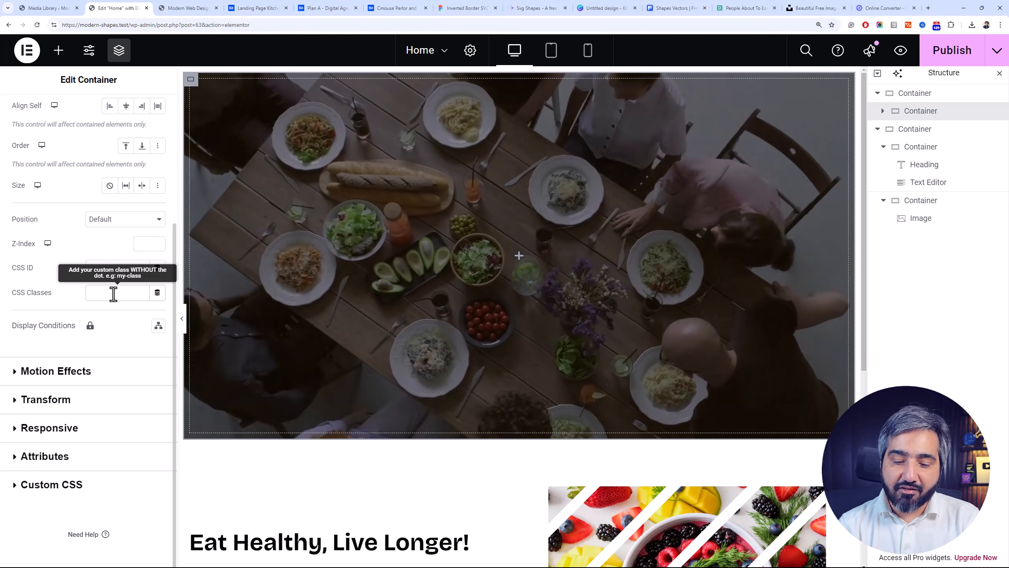
type("hero")
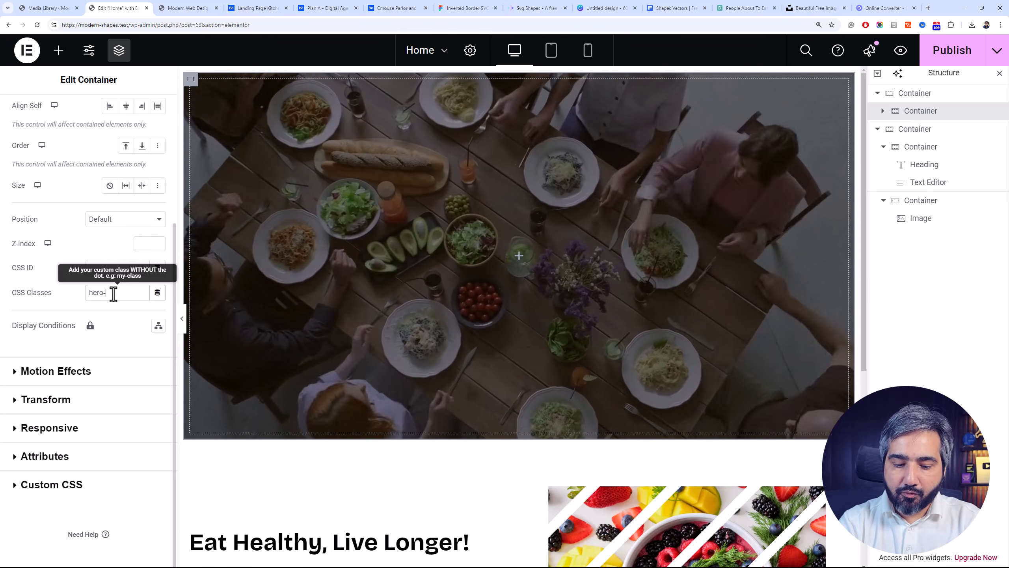
type("-section")
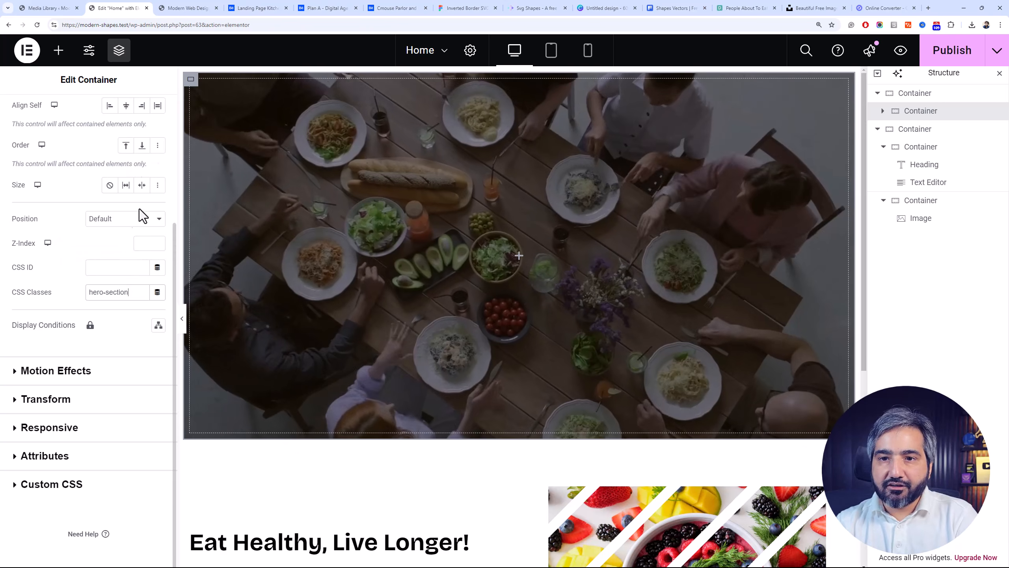
left_click_drag(943, 70, 994, 81)
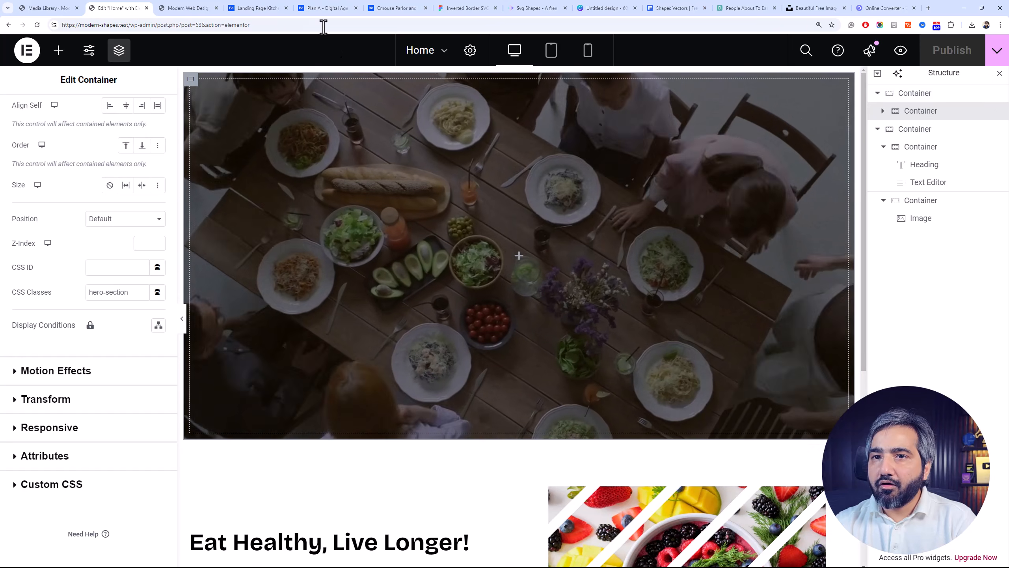
Switch to the WordPress Media Library and review the mask-image property and its SVG data placeholder in css-code.txt
left_click(49, 8)
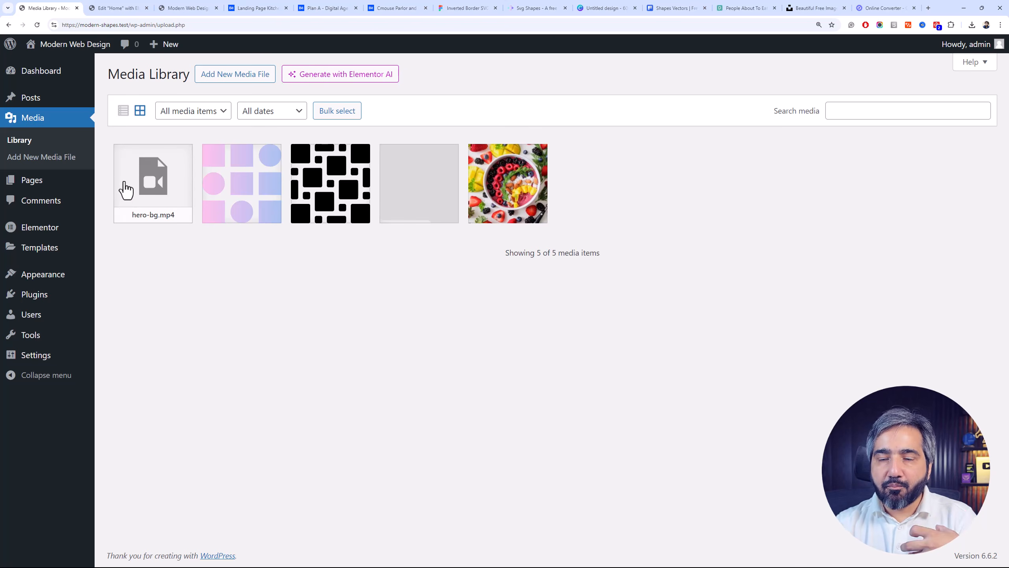
mouse_move(44, 190)
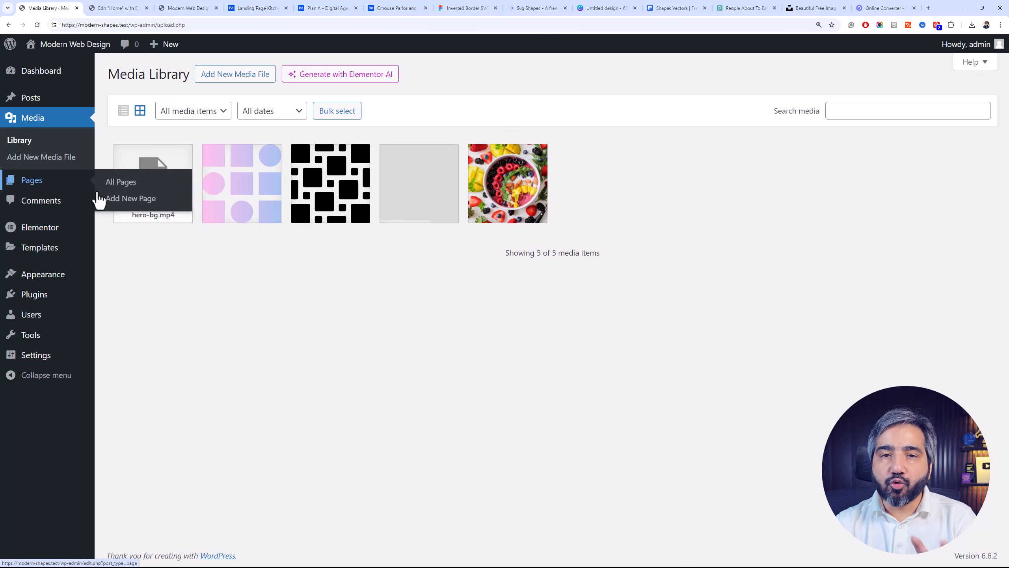
key("alt+Tab")
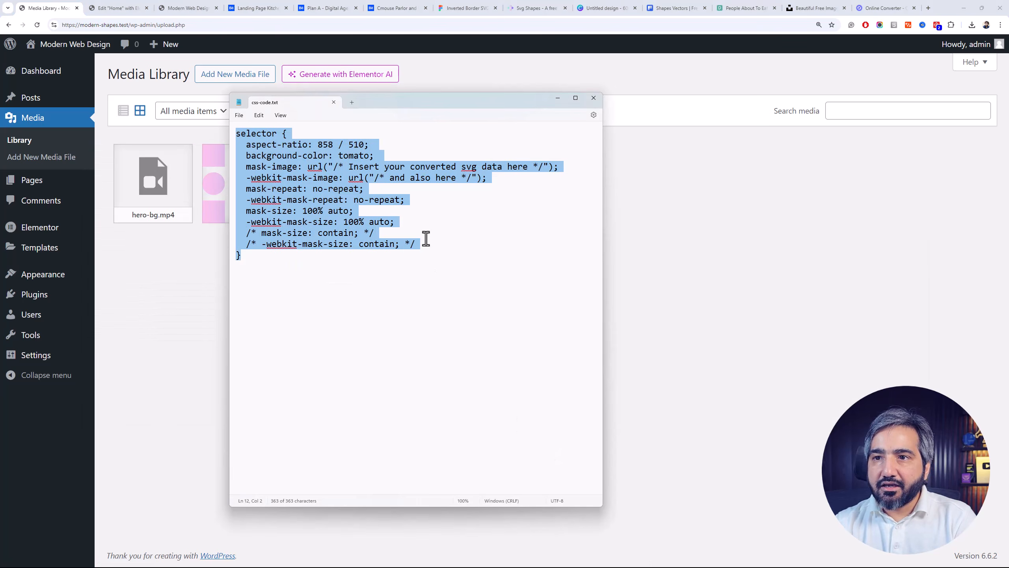
left_click(422, 235)
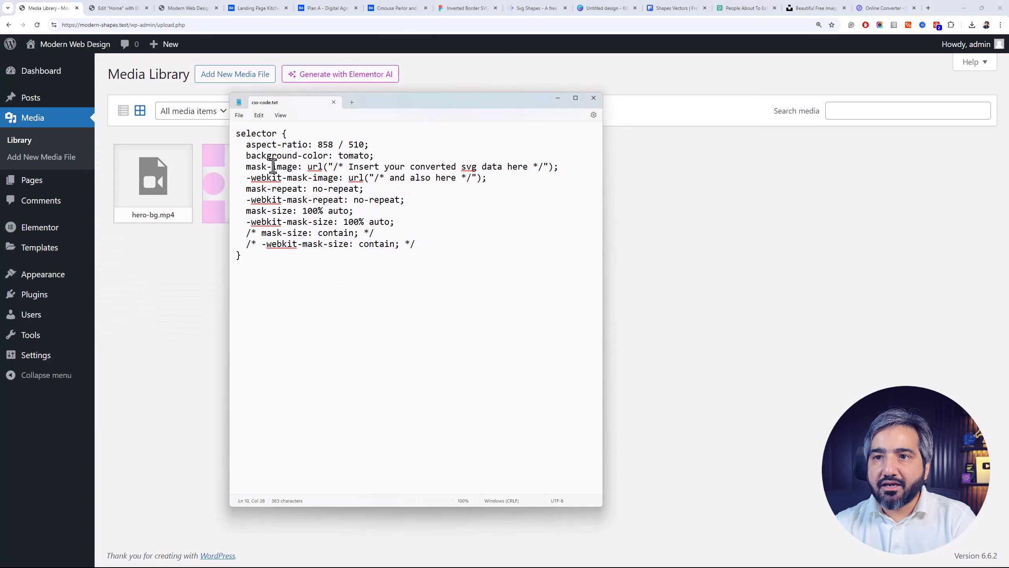
left_click(279, 167)
left_click_drag(297, 167, 244, 175)
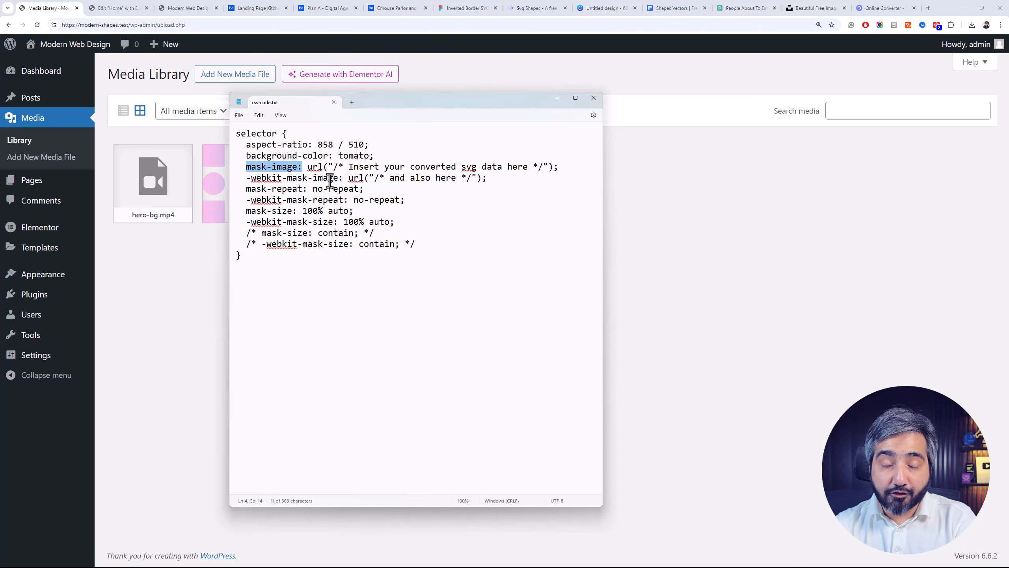
left_click(330, 181)
left_click_drag(335, 168, 545, 173)
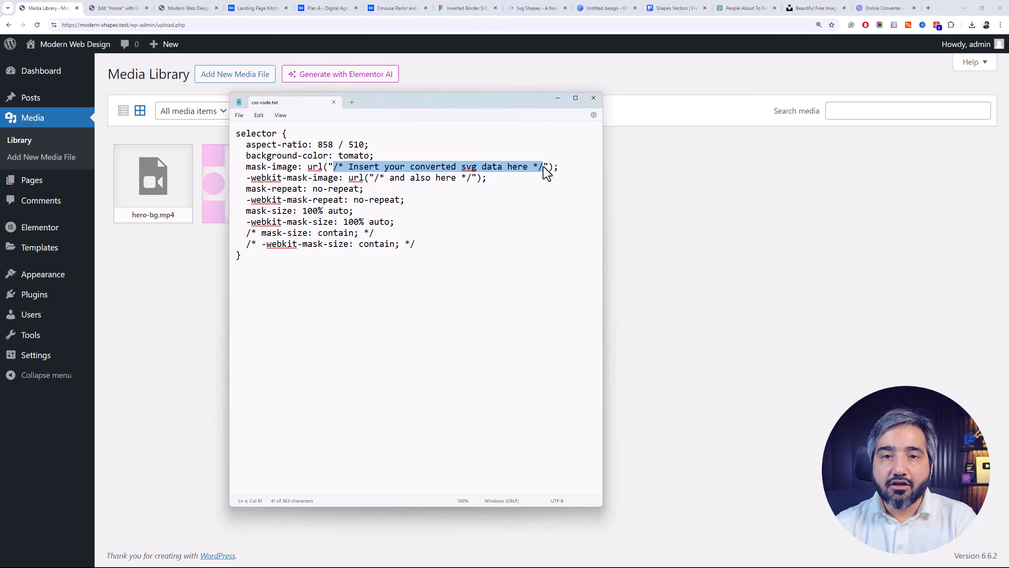
left_click(161, 275)
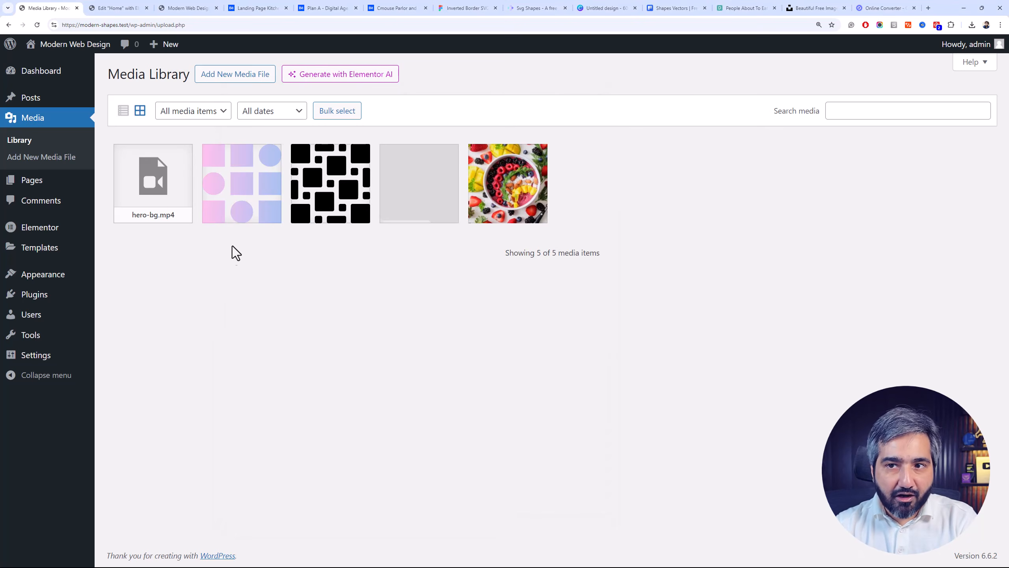
Inspect the attachment details and file URL of the pink-to-blue squares and circles SVG in the Media Library
left_click(244, 206)
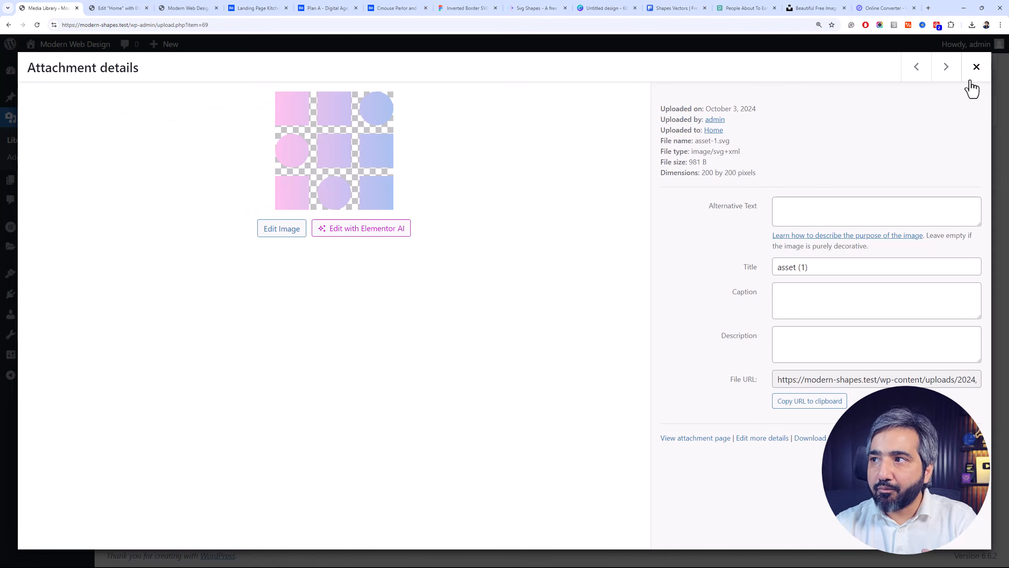
left_click(976, 68)
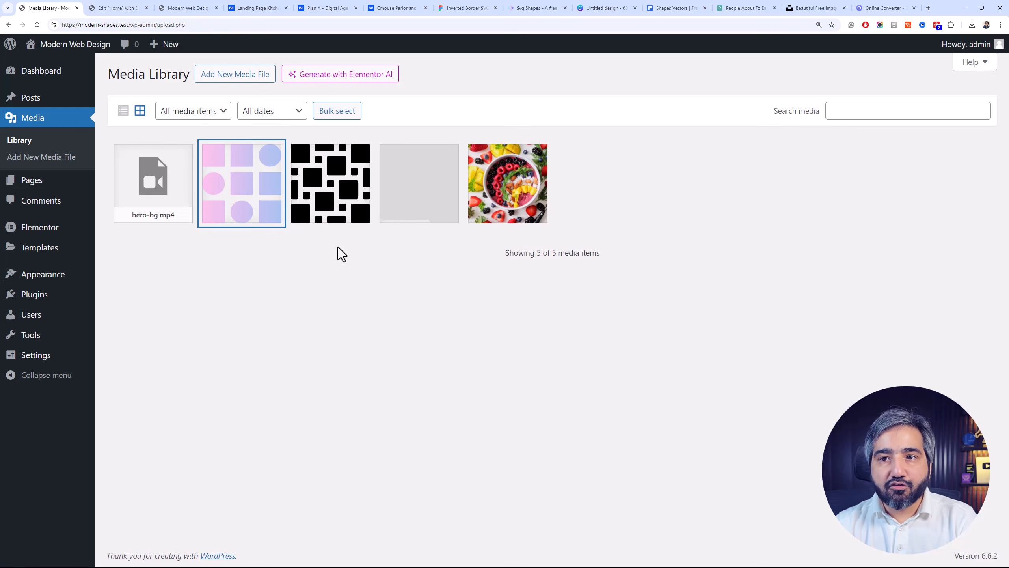
left_click(281, 202)
left_click(868, 379)
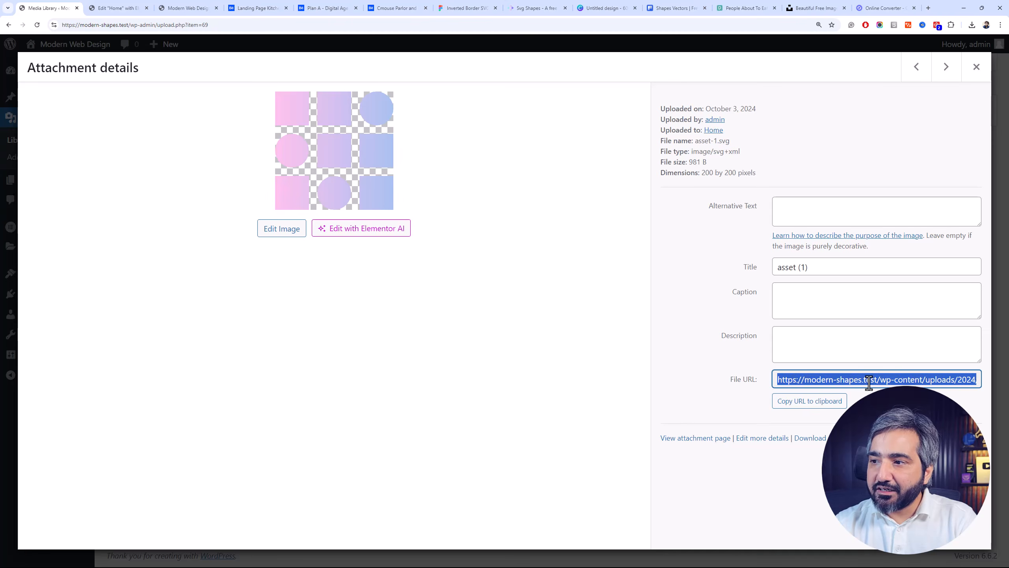
left_click(976, 66)
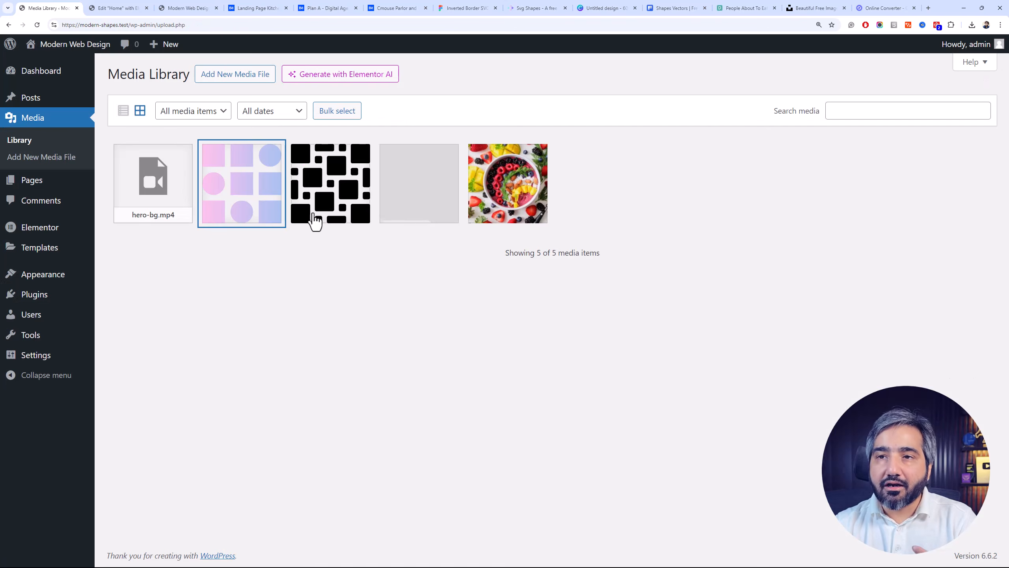
left_click(326, 297)
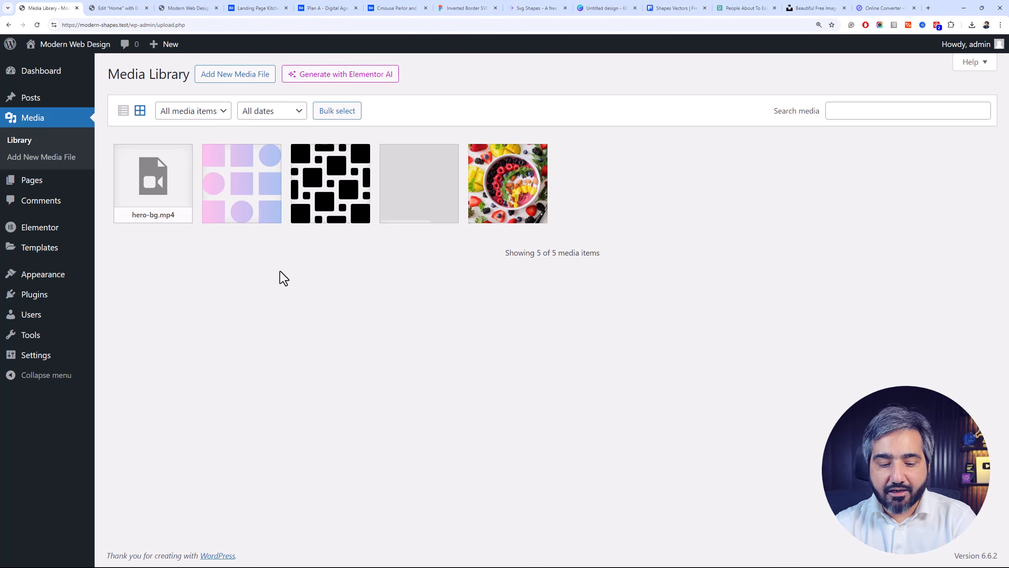
Recheck the CSS snippet, then switch to the Inverted Border SVG Shapes file in Figma and examine Shape-22's angled edges and corners up close
key("alt+Tab")
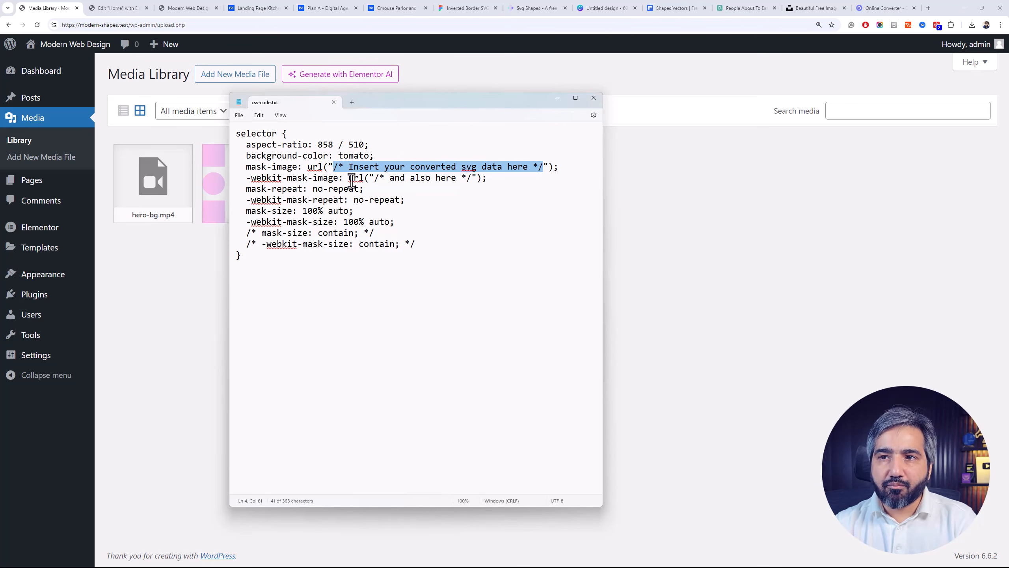
left_click(495, 86)
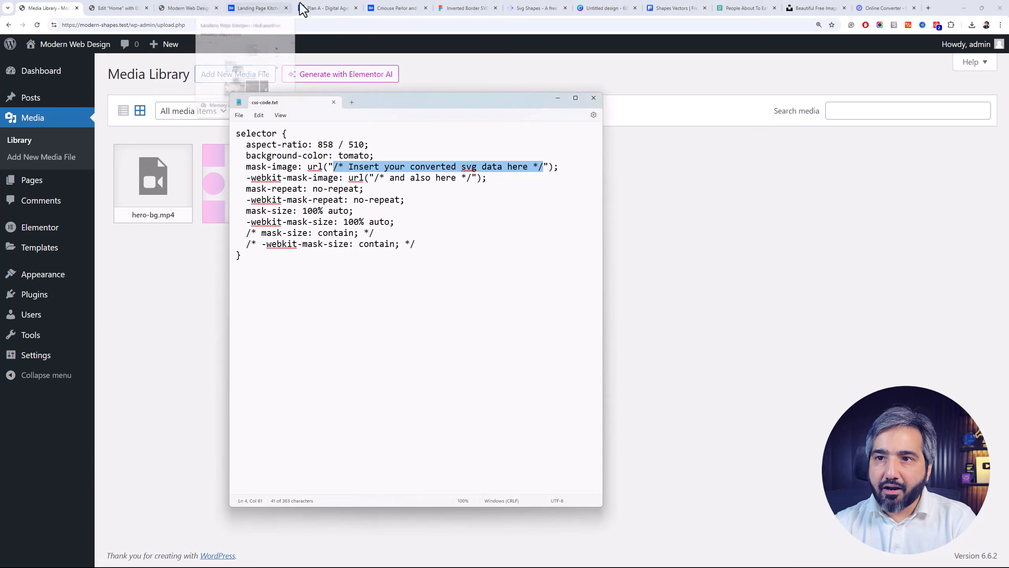
left_click(465, 7)
left_click(479, 194)
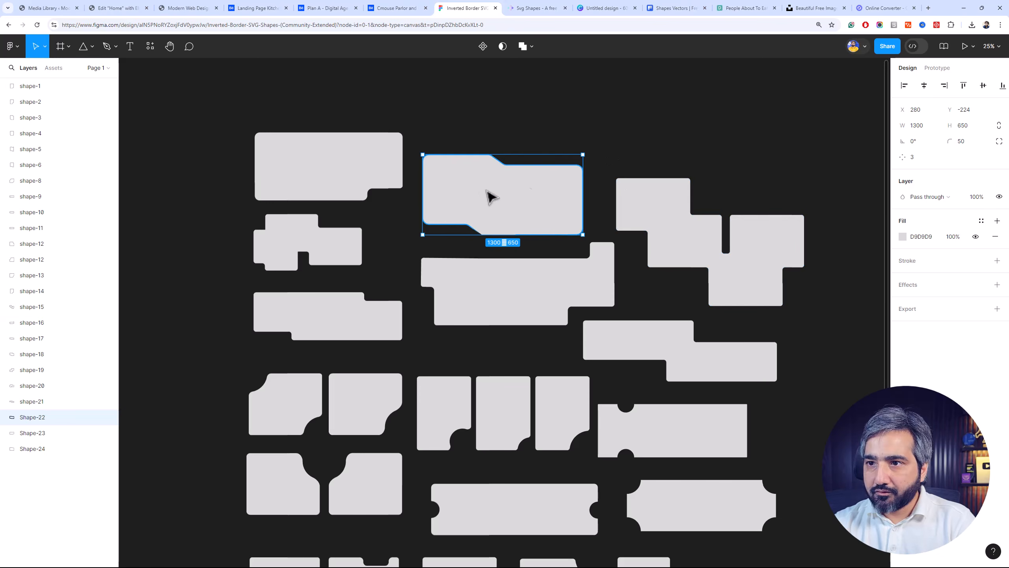
key("plus")
key("plus")
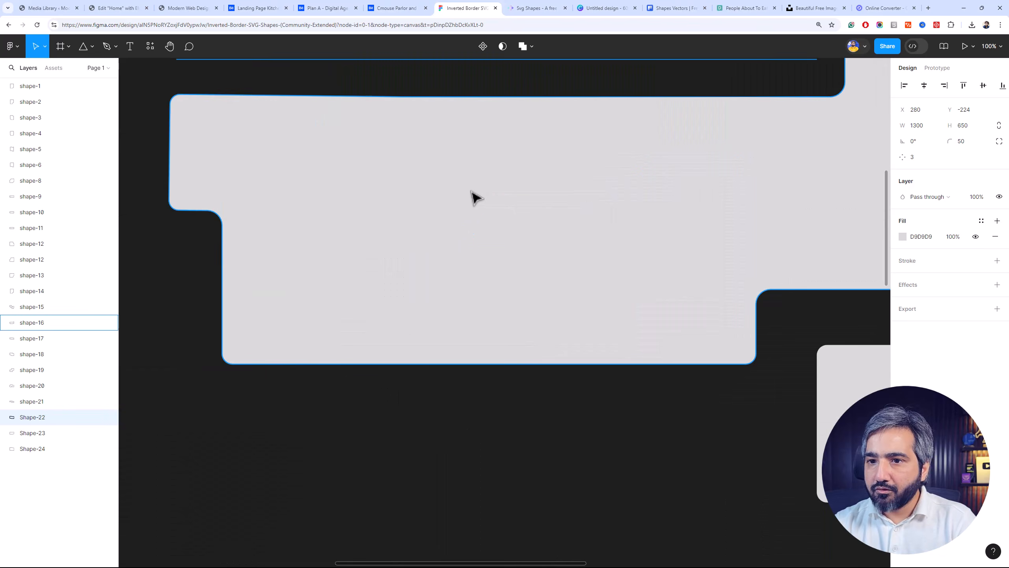
key("minus")
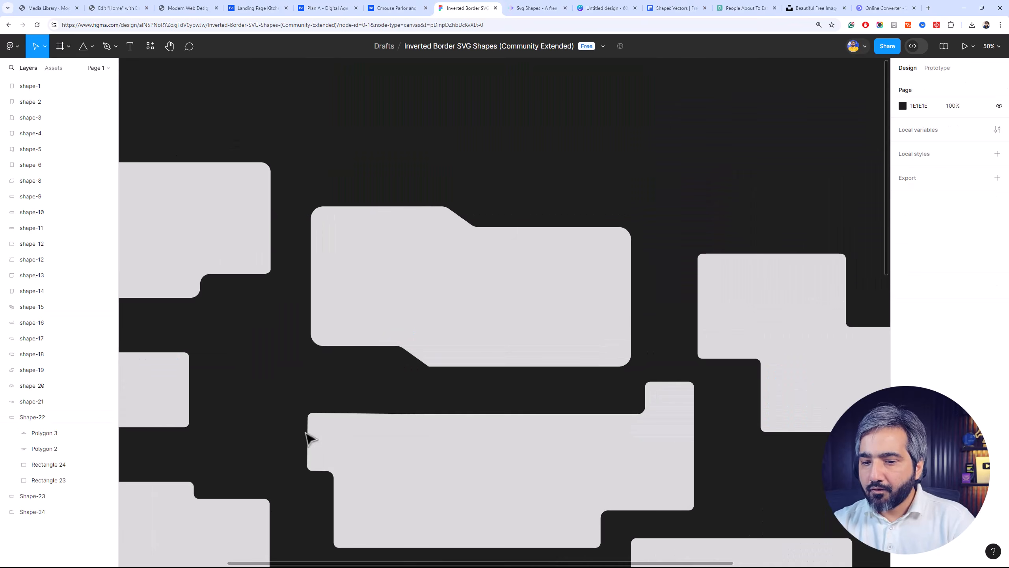
key("plus")
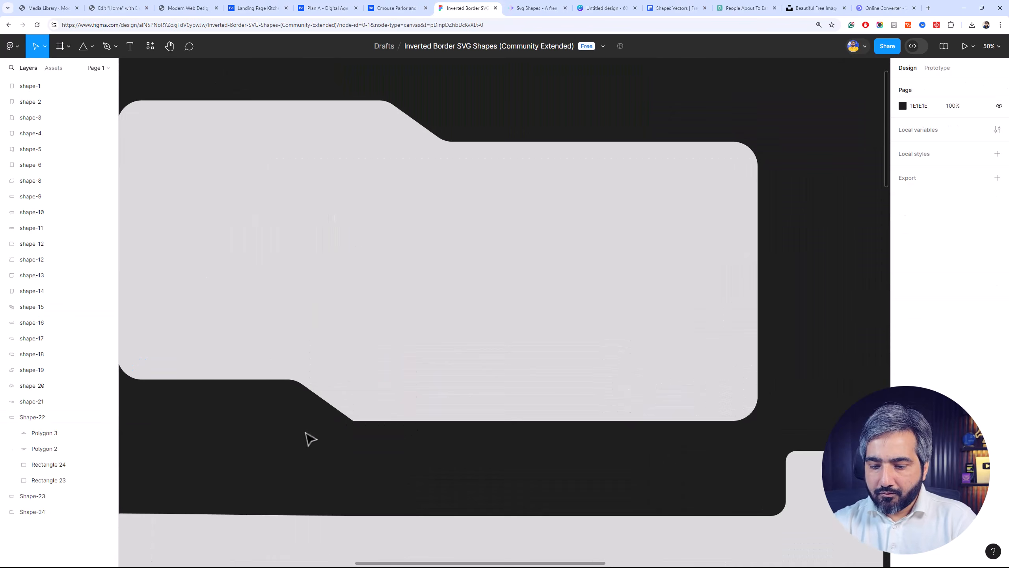
scroll(419, 202, "down", 1)
scroll(406, 123, "up", 1)
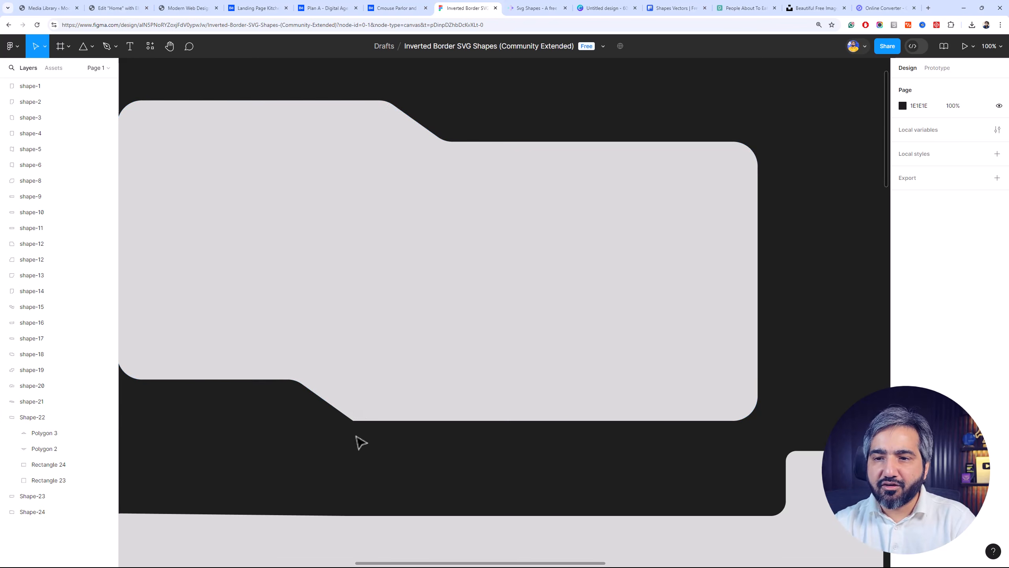
key("minus")
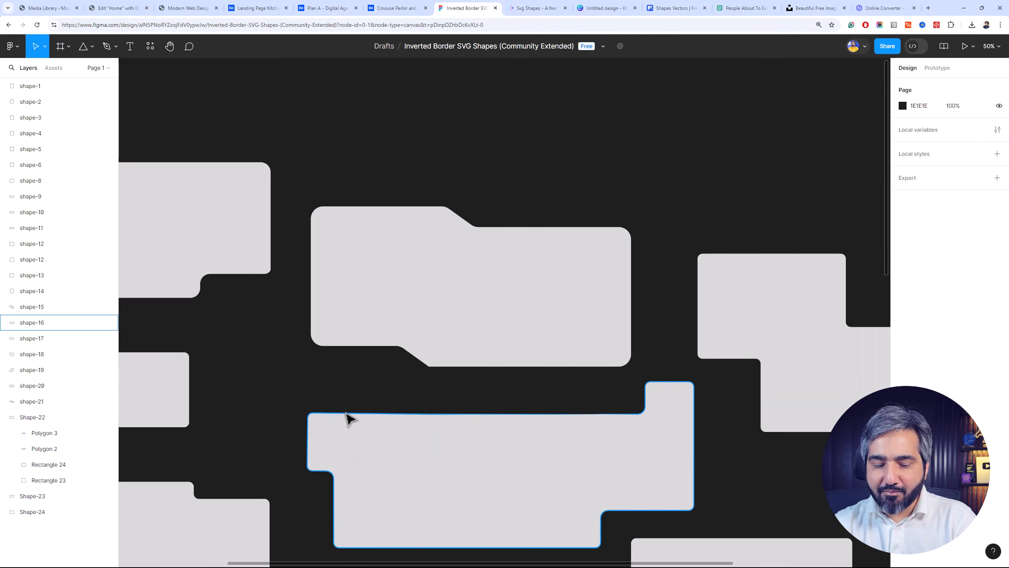
left_click_drag(485, 216, 533, 155)
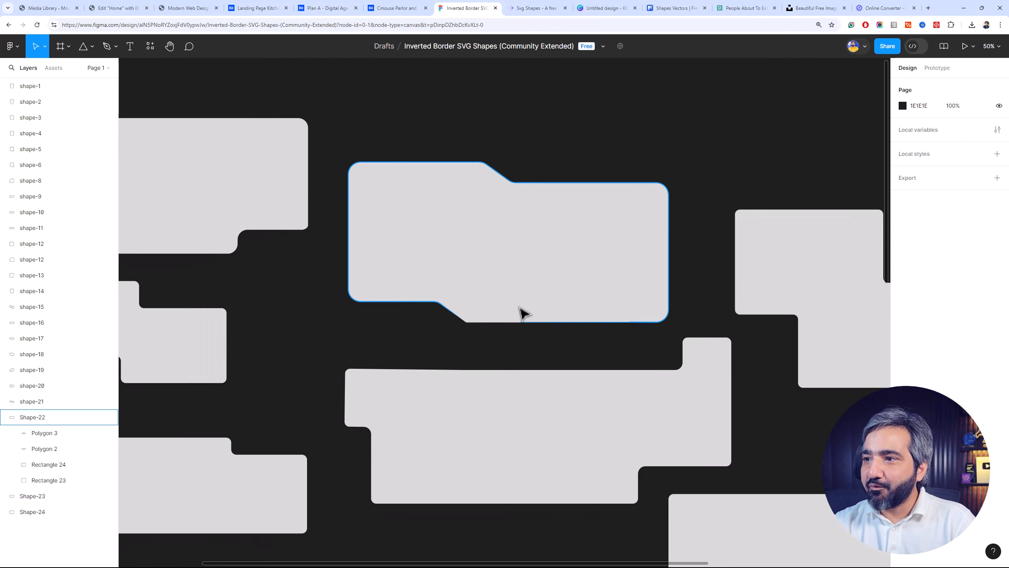
Draw a rectangle about 760 × 550 in the empty area above Shape-22 and set its corner radius to 50
left_click_drag(541, 327, 462, 419)
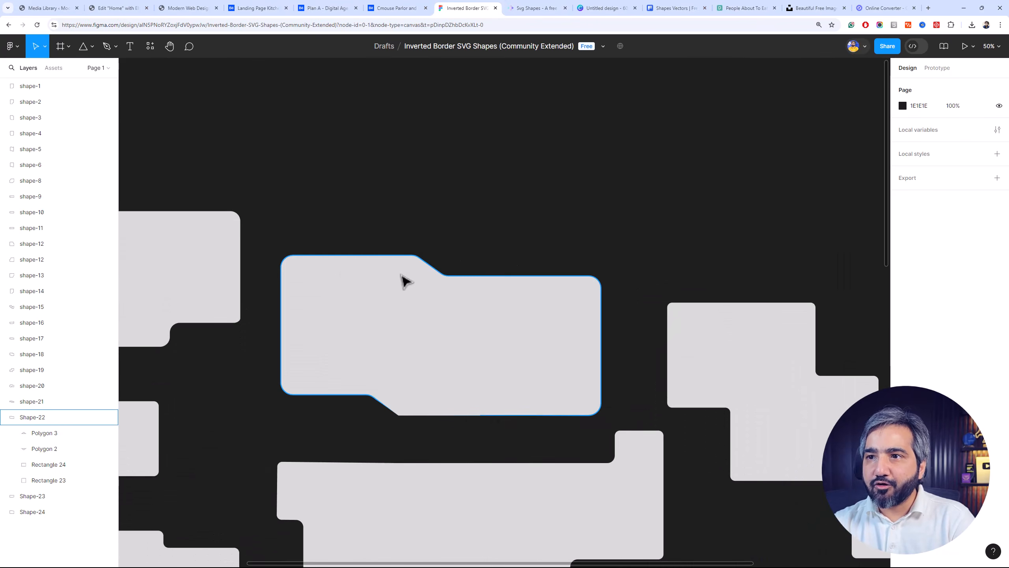
left_click(100, 45)
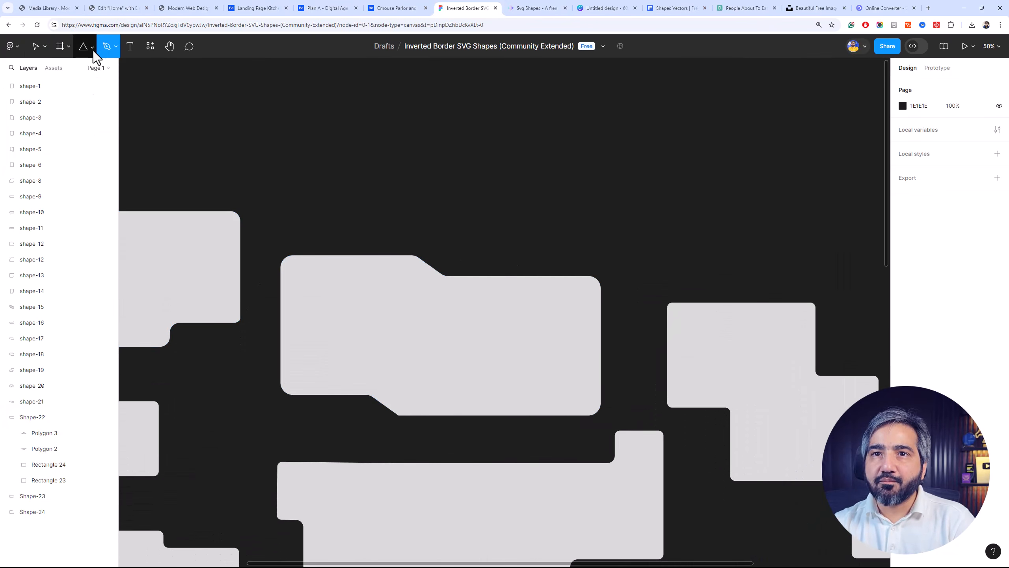
left_click(93, 49)
left_click(91, 68)
left_click_drag(441, 103, 625, 239)
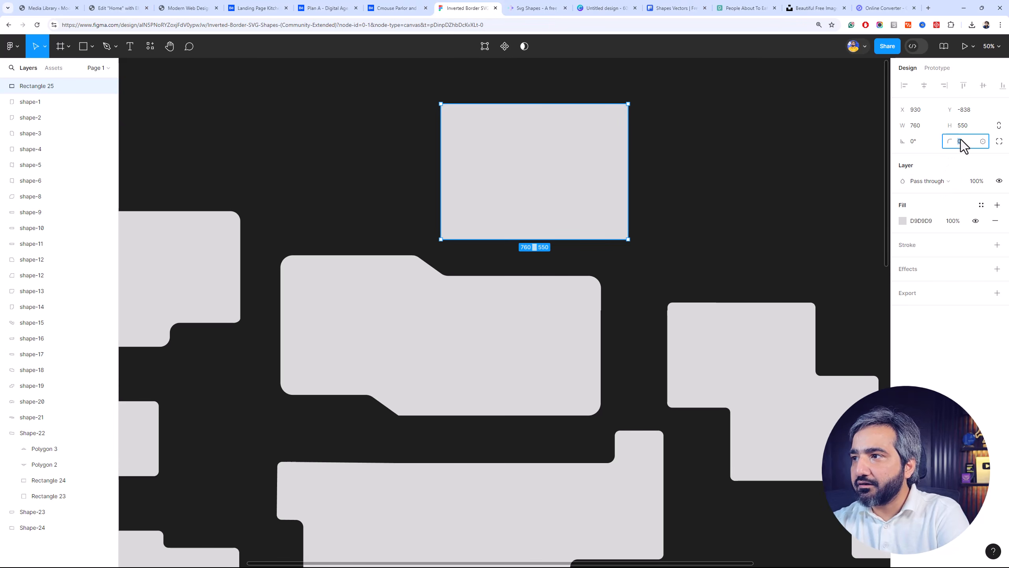
key("Return")
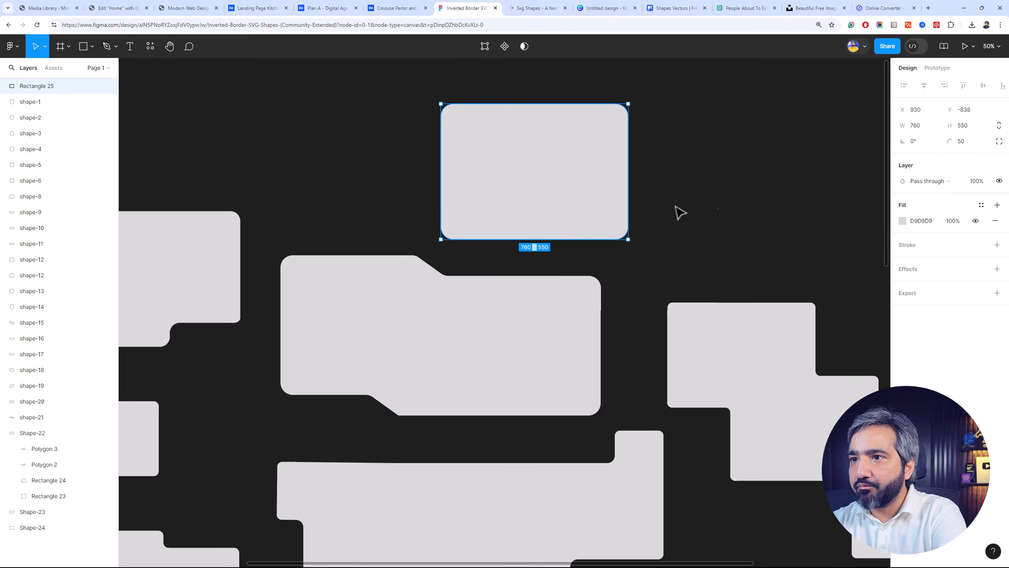
Draw a second rectangle about 386 × 324 overlapping the first one's right edge and set its corner radius to 50
left_click(91, 47)
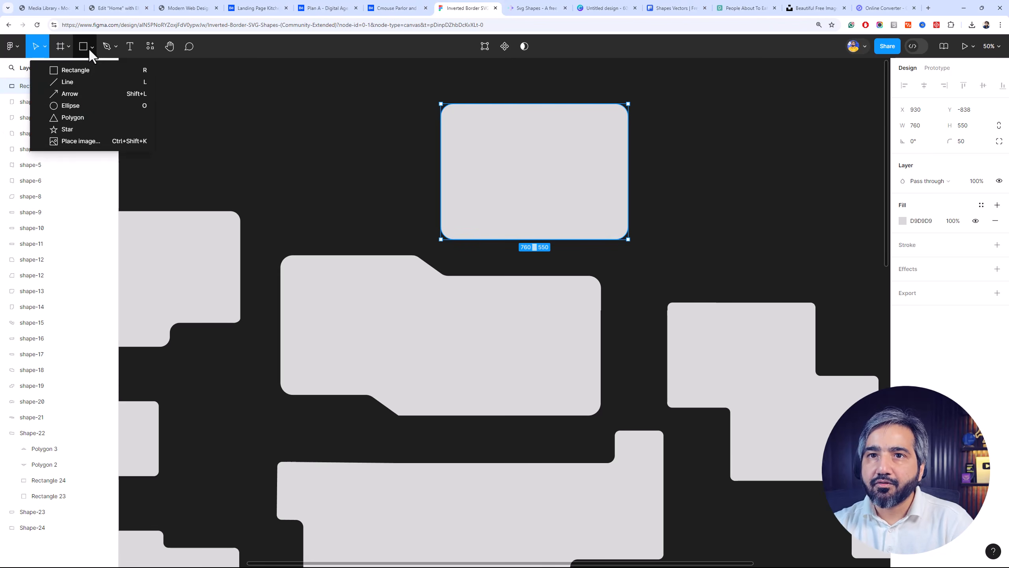
left_click(87, 80)
left_click(92, 47)
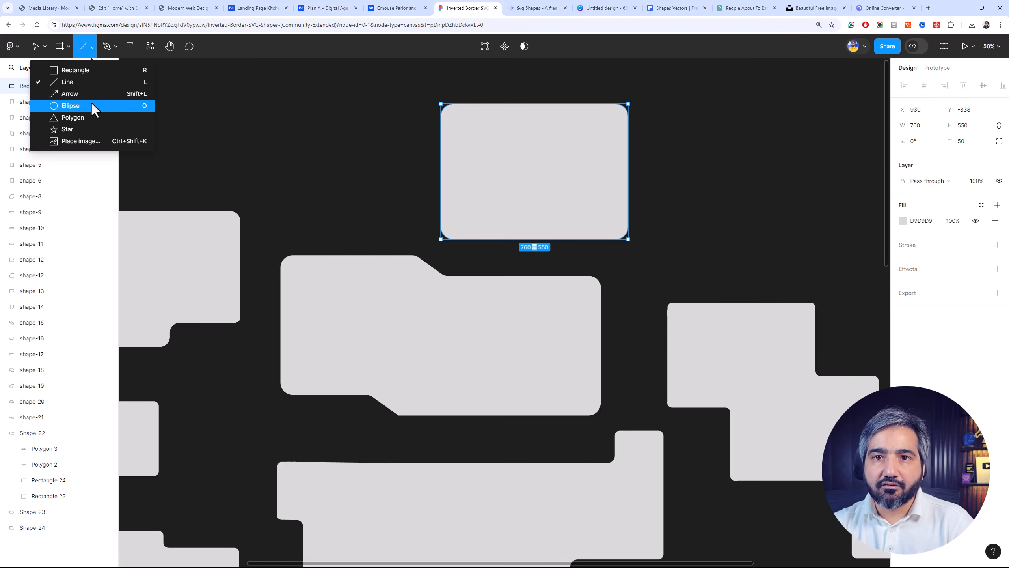
left_click(95, 75)
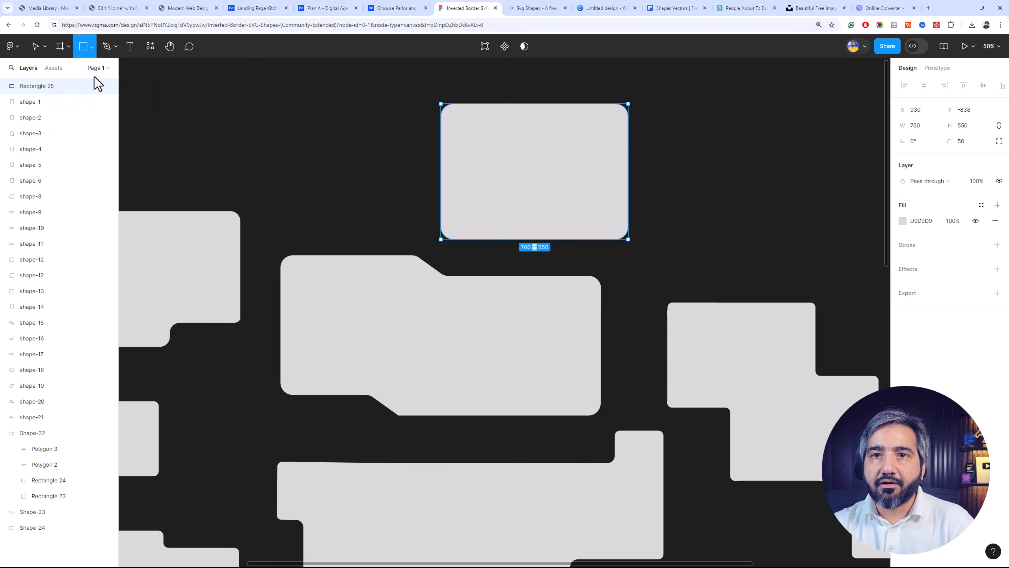
left_click_drag(680, 140, 584, 220)
left_click(963, 142)
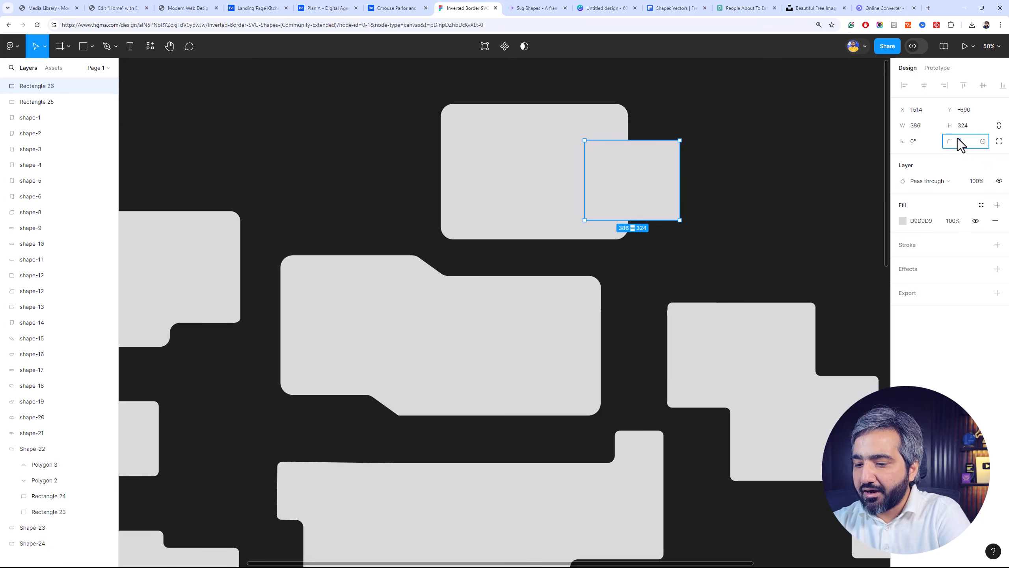
type("50")
key("Return")
Move the smaller rectangle over the larger one's upper-right corner and subtract it from the larger rectangle
left_click_drag(645, 185, 620, 106)
left_click_drag(710, 86, 413, 258)
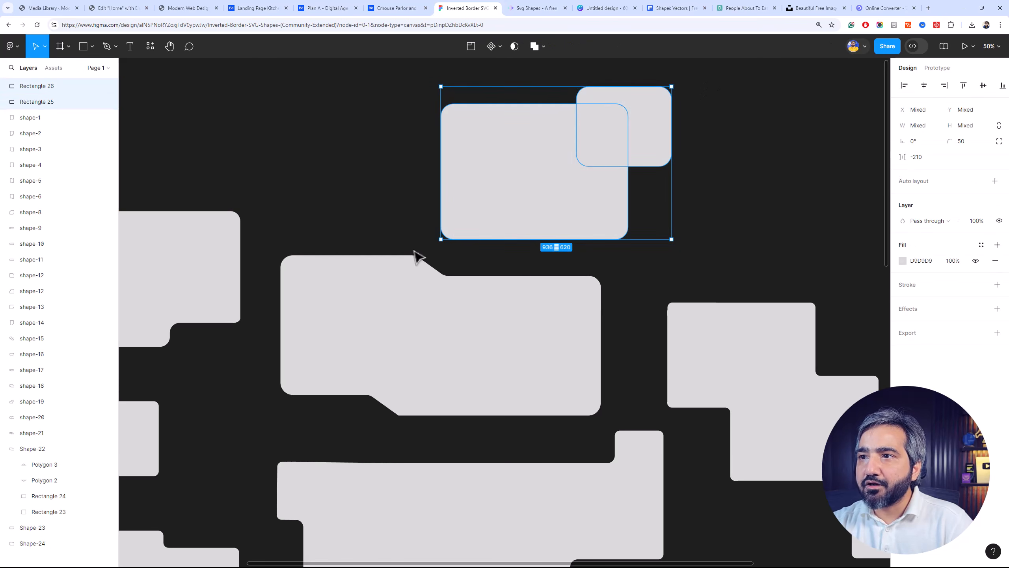
left_click(532, 47)
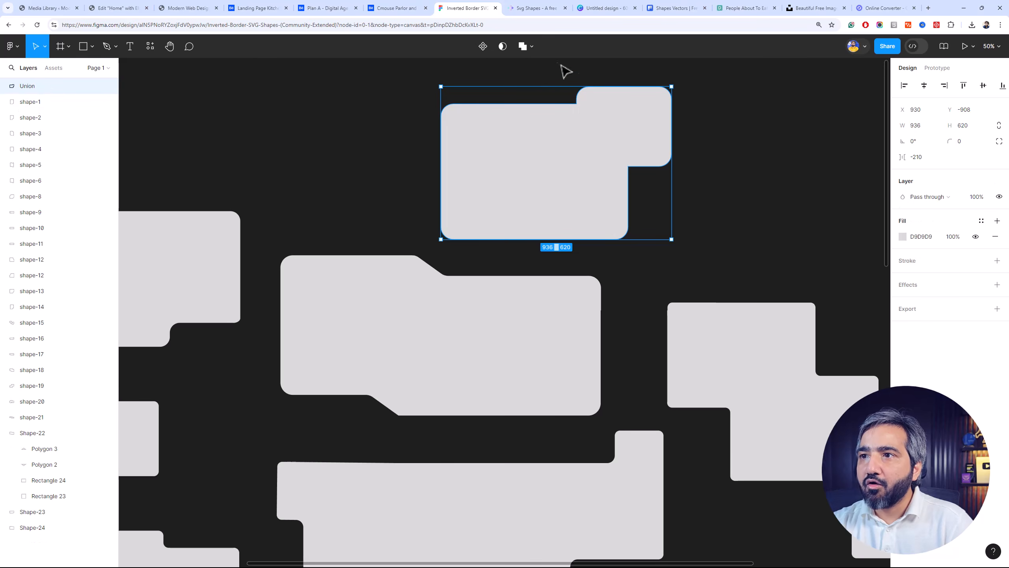
left_click(528, 45)
left_click(534, 80)
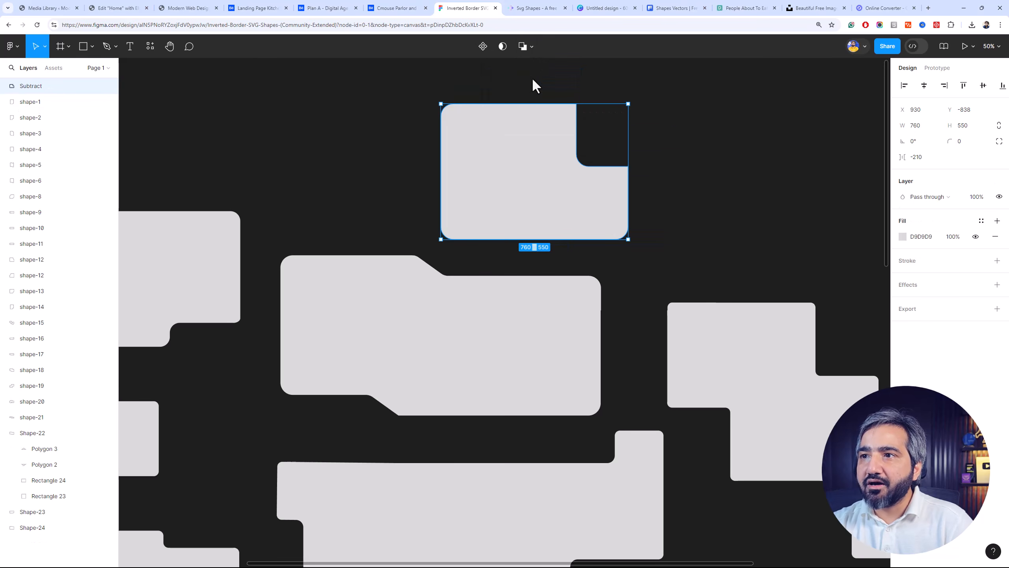
Try the Intersect and Exclude boolean operations on the two rectangles, and finish with Union
left_click(528, 48)
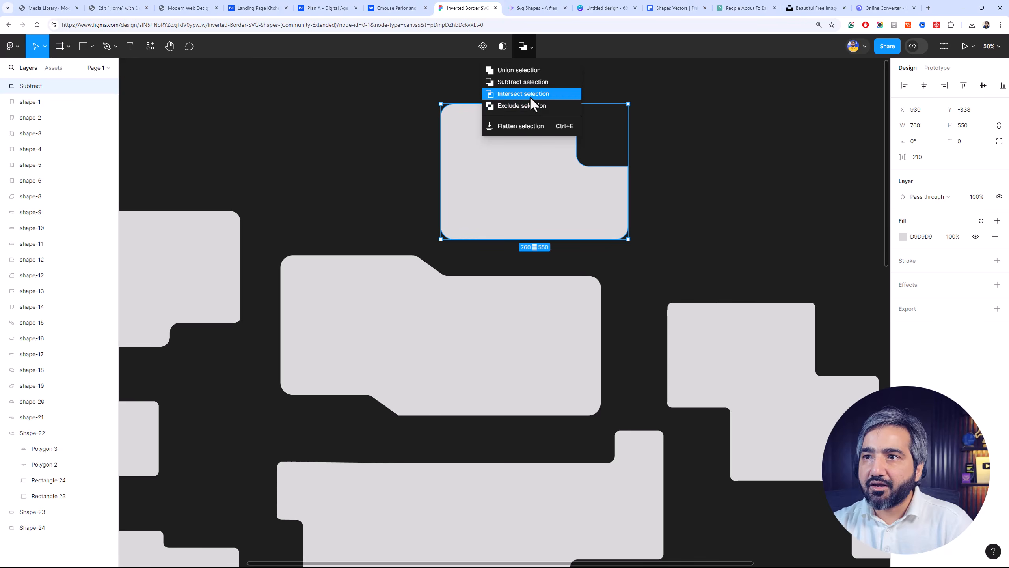
left_click(531, 98)
left_click(528, 46)
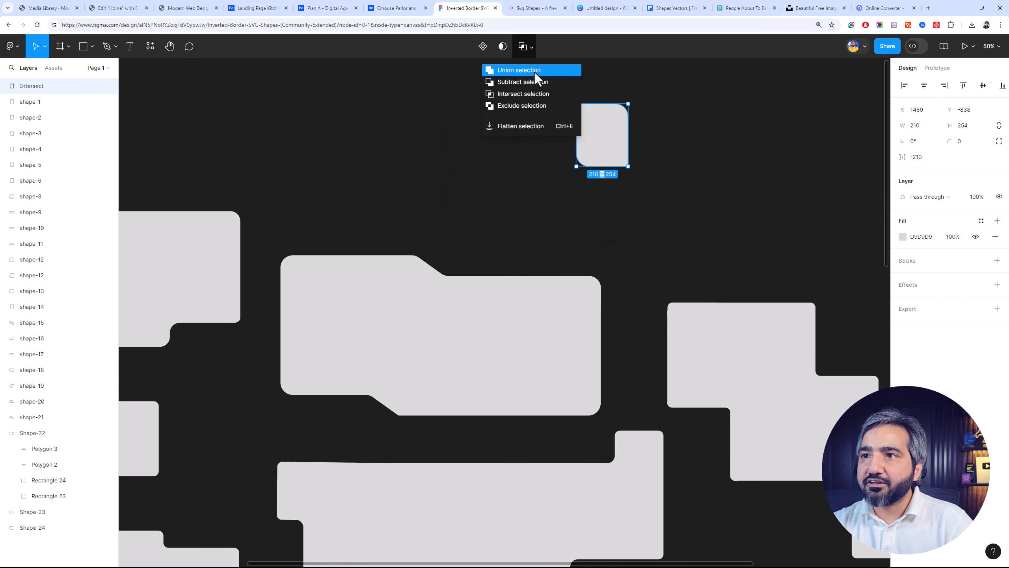
left_click(538, 106)
left_click(682, 131)
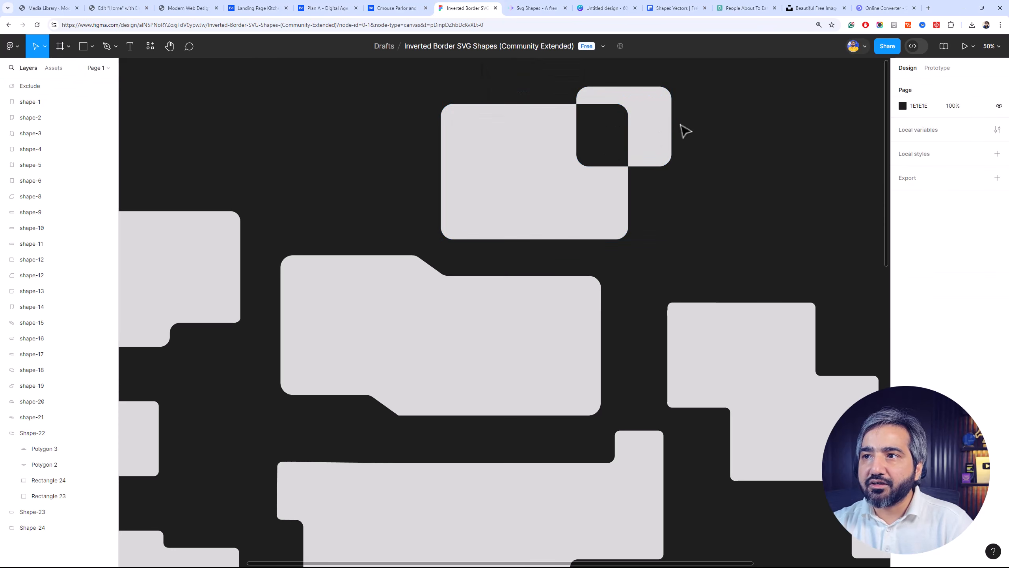
left_click(667, 131)
left_click(528, 46)
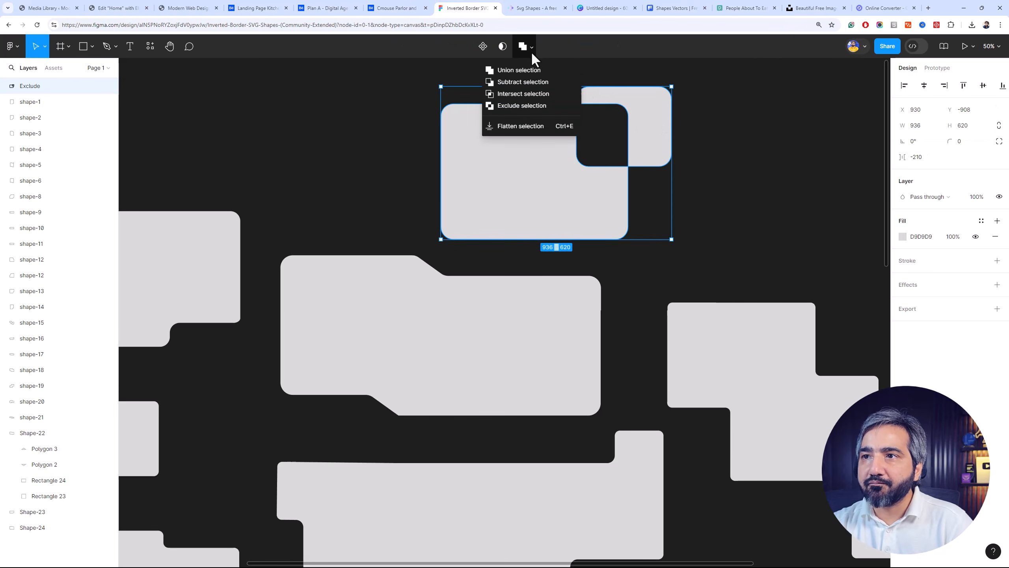
left_click(530, 69)
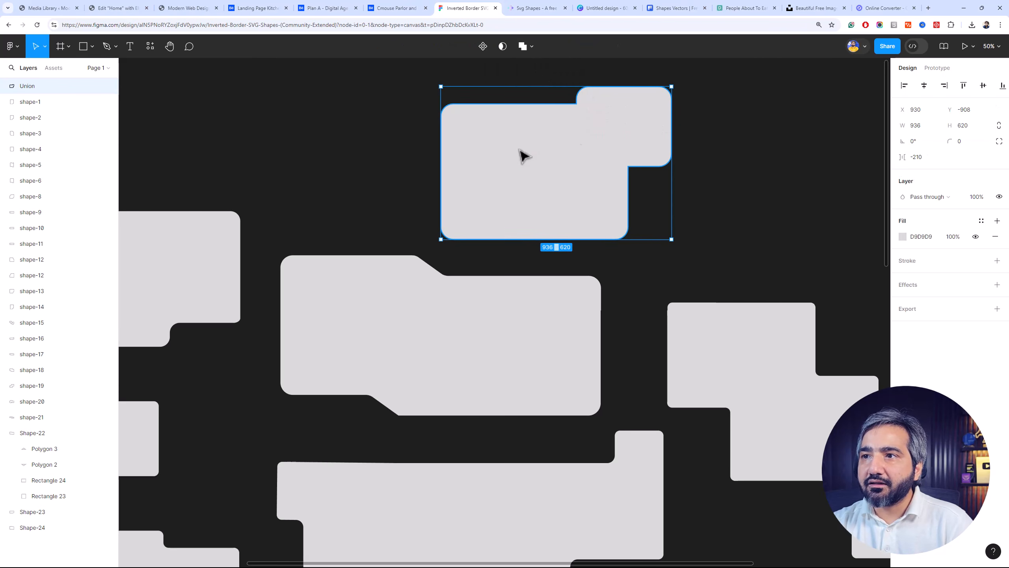
Move Rectangle 26 inside the union to the larger rectangle's lower-right corner and switch the boolean operation to Subtract
left_click(4, 86)
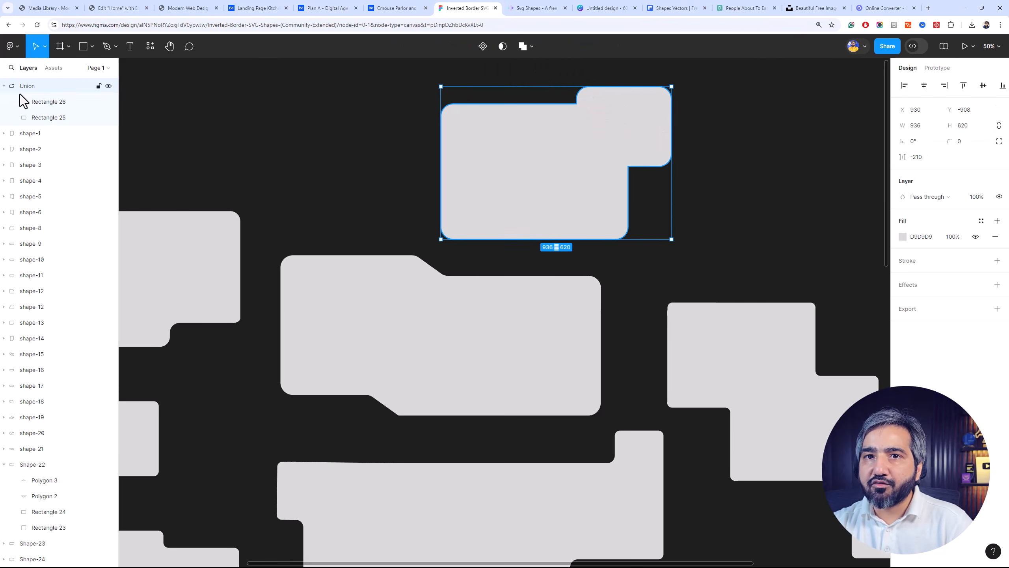
left_click(46, 115)
left_click(45, 109)
left_click_drag(608, 129, 603, 209)
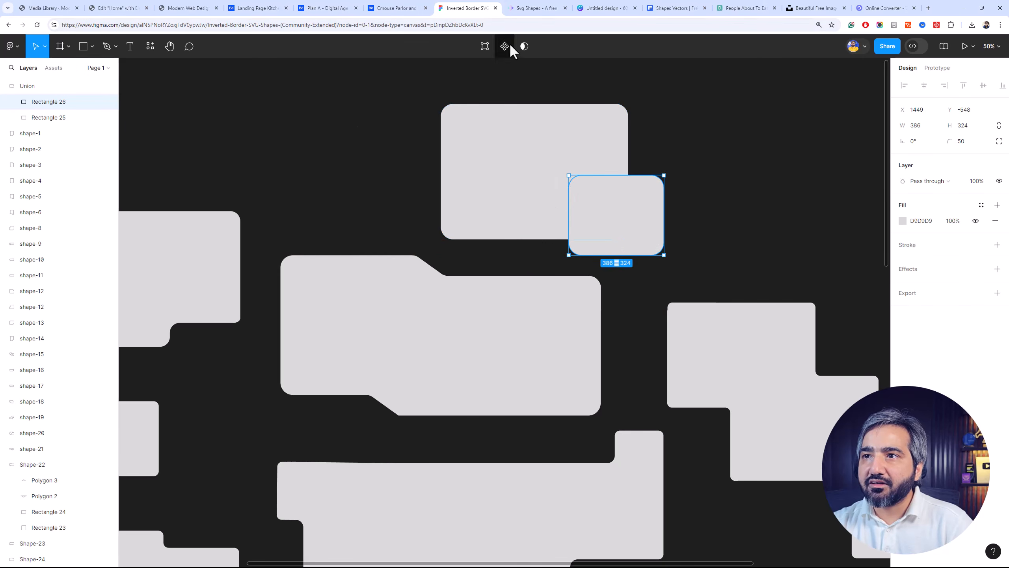
left_click(599, 104)
left_click(672, 92)
left_click_drag(671, 93, 584, 198)
left_click(532, 47)
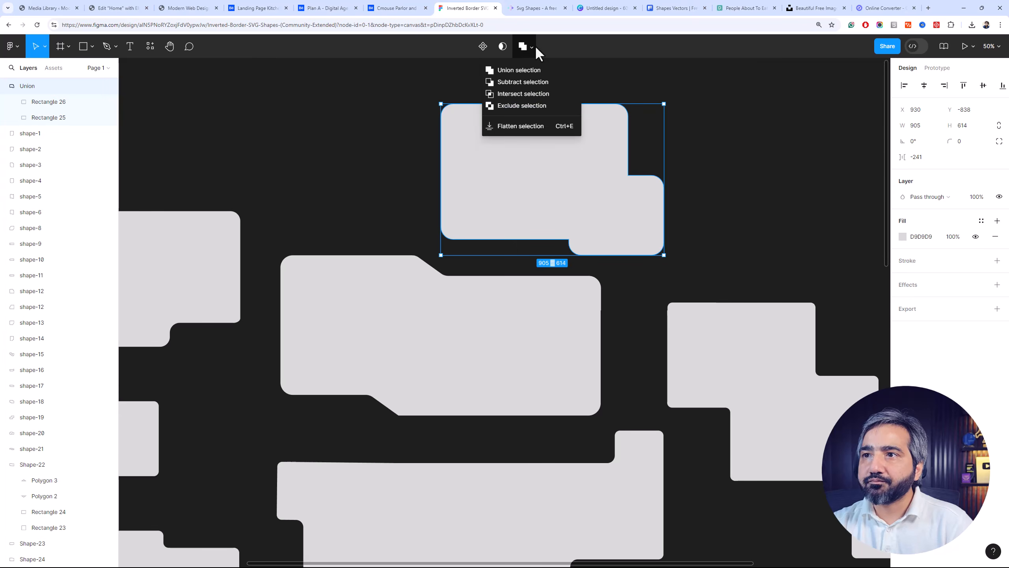
left_click(536, 81)
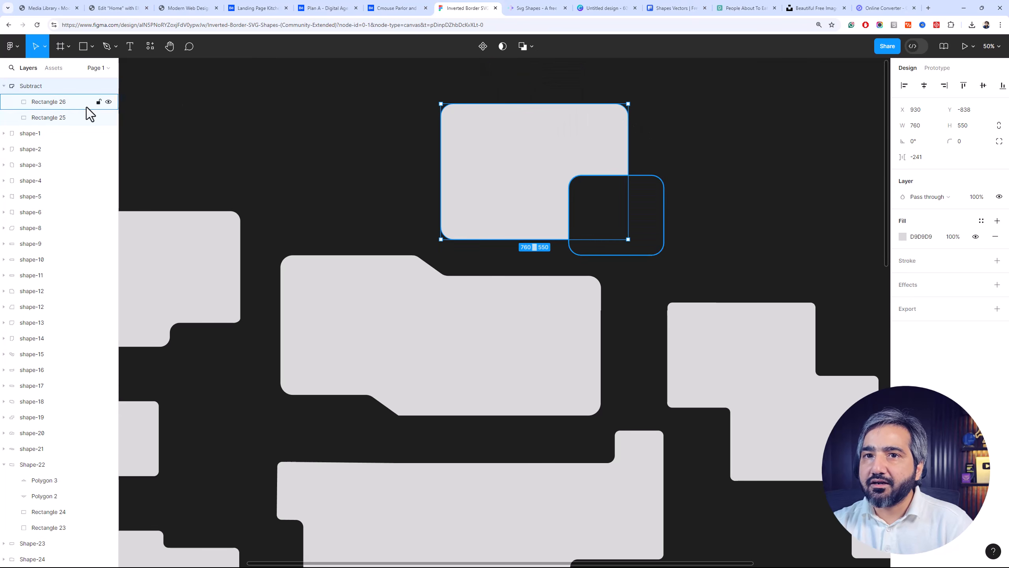
Move Rectangle 26 inside the subtract group so it cuts a shallow notch from the upper-right corner
left_click(73, 103)
left_click_drag(611, 248, 622, 107)
left_click(682, 108)
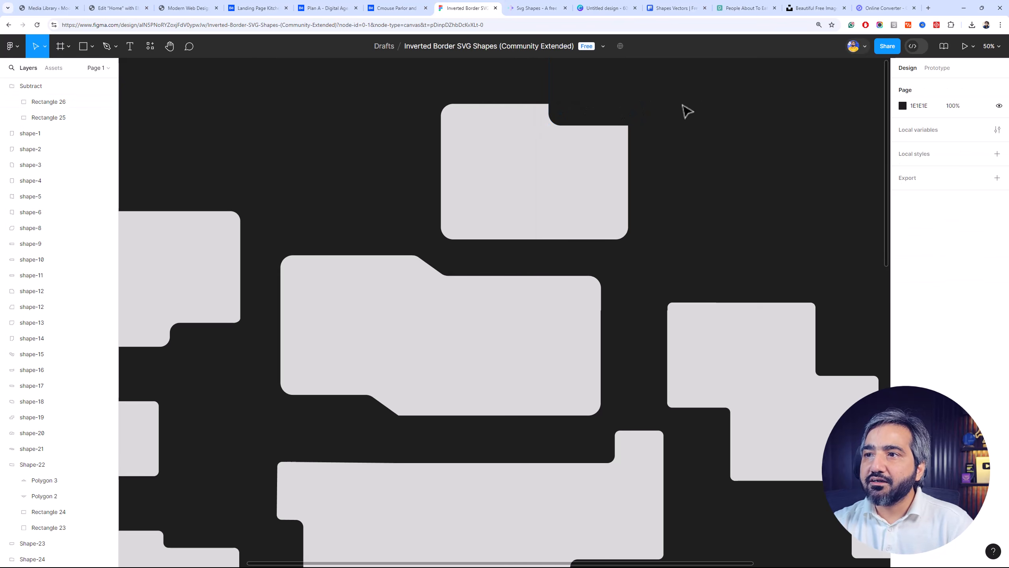
Set the corner radius of the whole subtracted shape to 50
left_click_drag(724, 89, 590, 160)
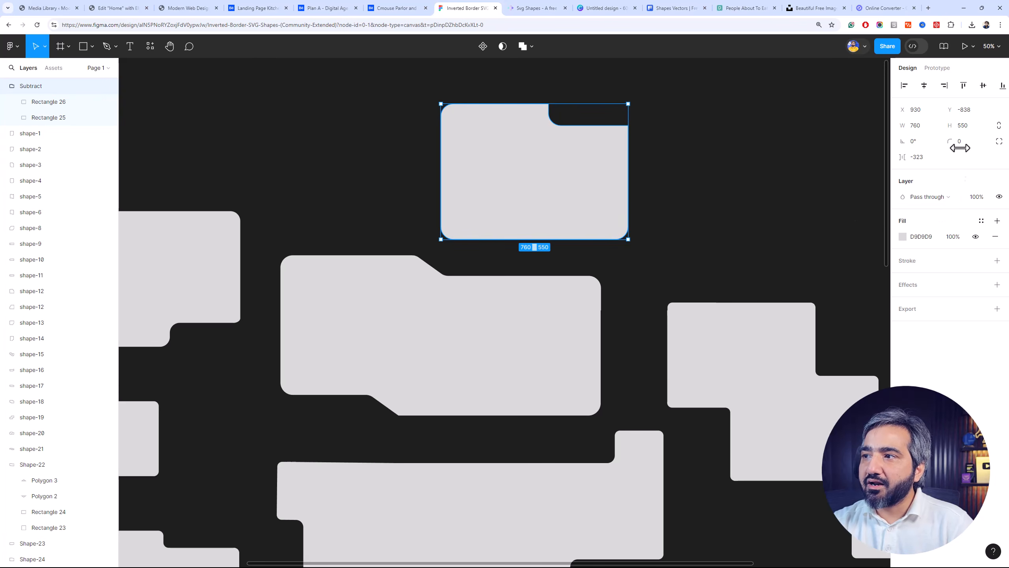
left_click_drag(954, 142, 960, 143)
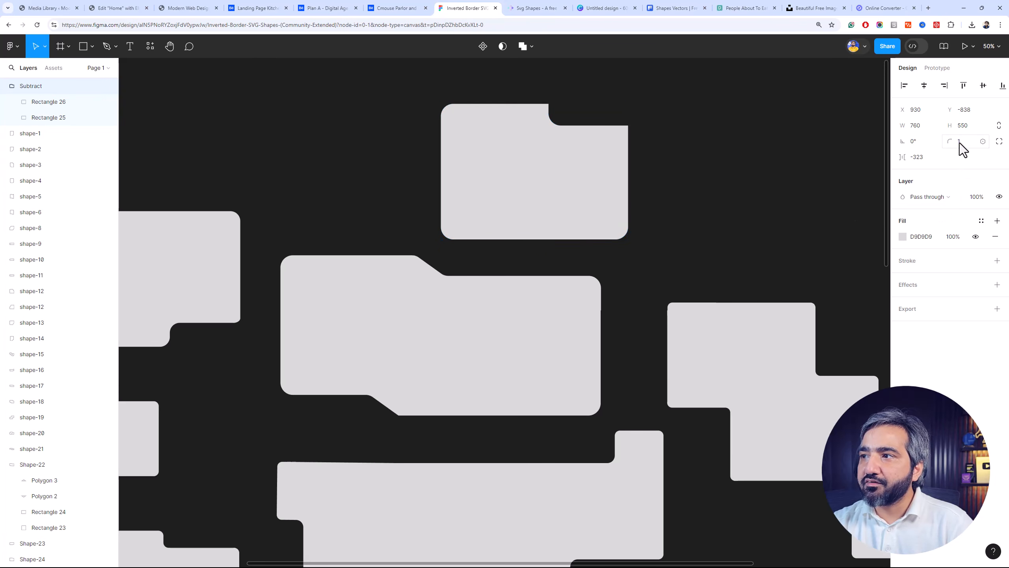
type("50")
key("Return")
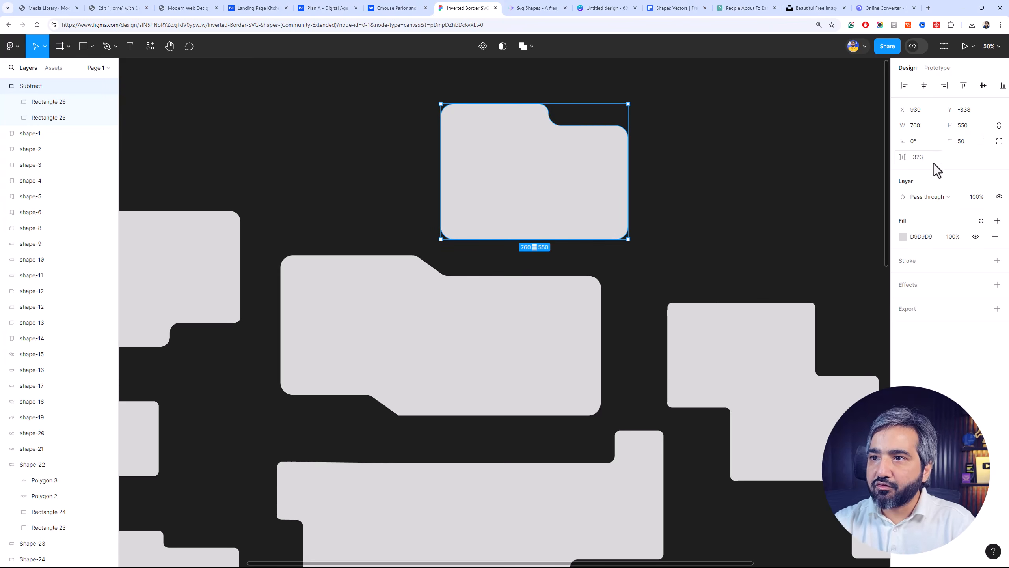
left_click(857, 161)
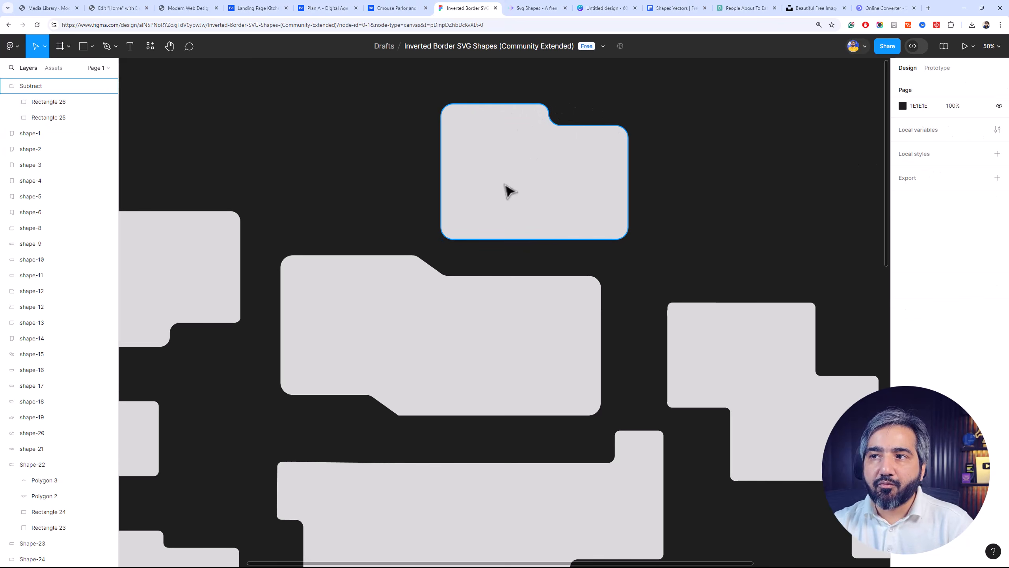
Delete the notched practice shape above Shape-22
left_click_drag(668, 99, 437, 207)
scroll(437, 208, "down", 3)
key("Delete")
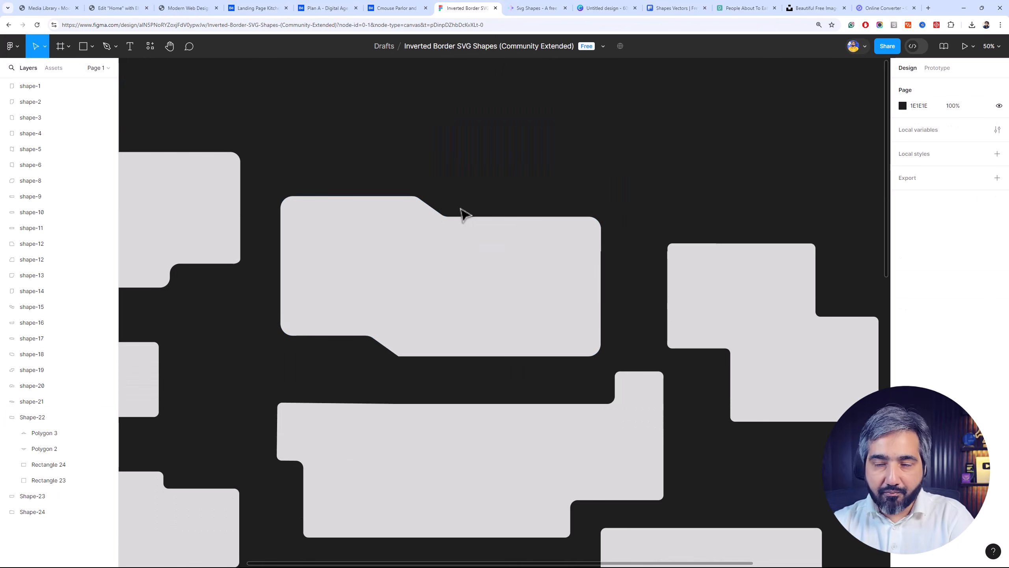
Flip Shape-22 horizontally so its angled steps are mirrored
left_click_drag(472, 225, 556, 76)
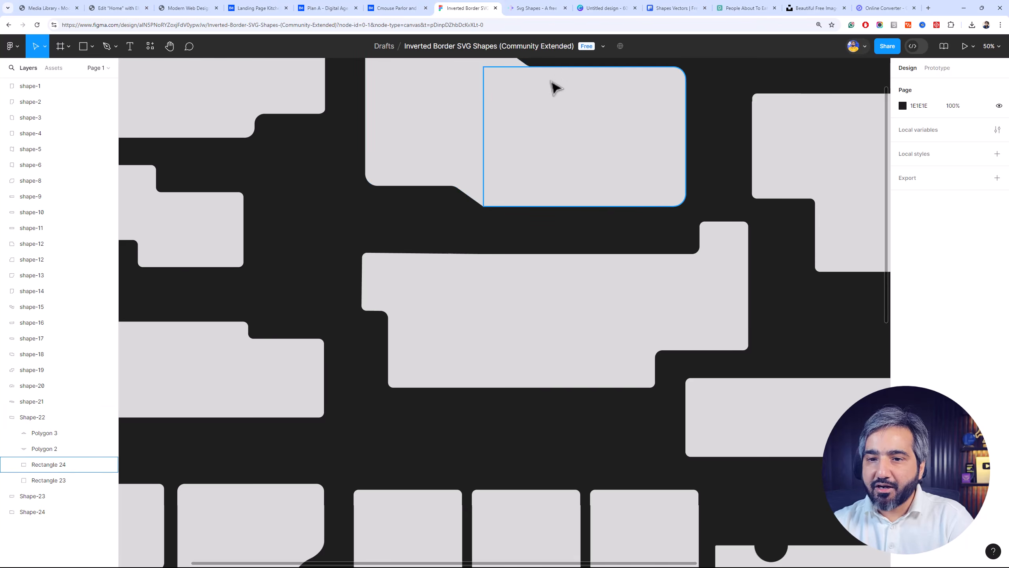
key("minus")
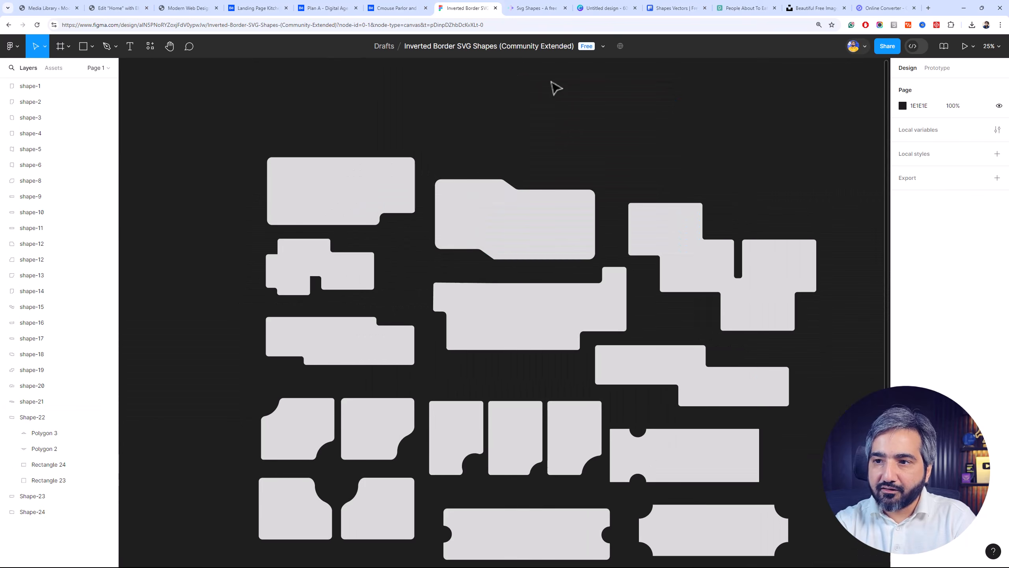
scroll(575, 277, "down", 5)
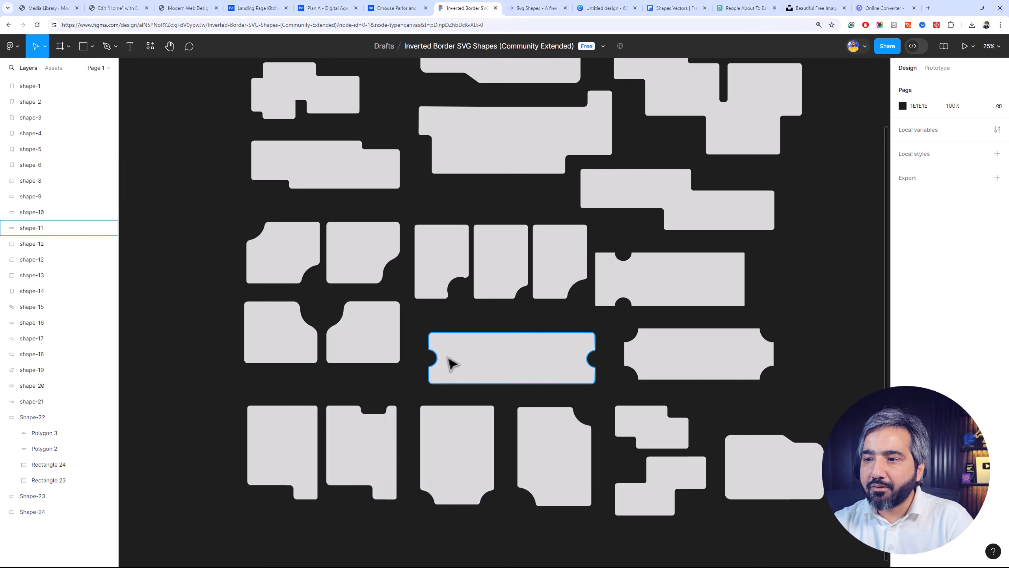
left_click_drag(789, 318, 721, 466)
left_click(401, 194)
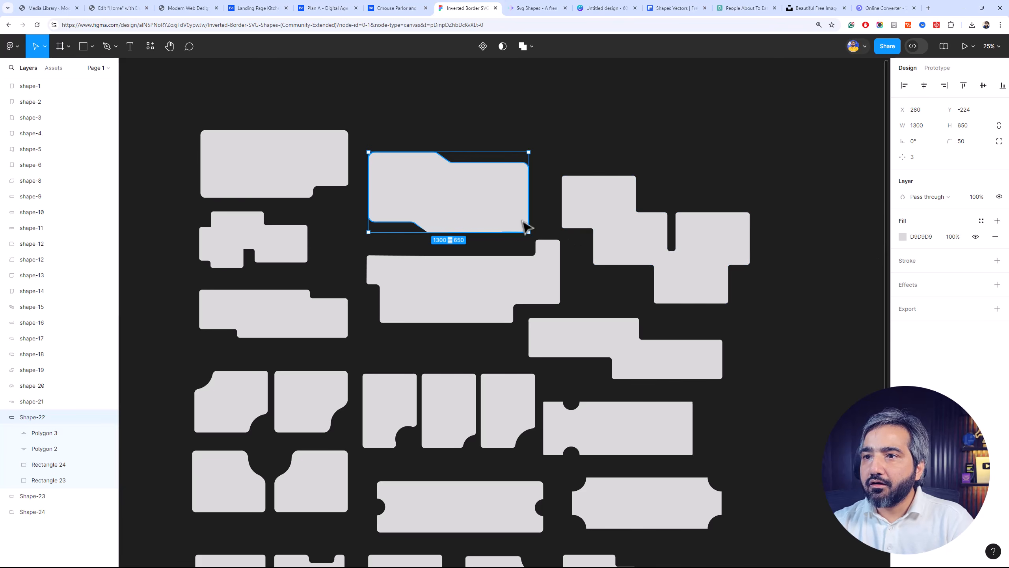
right_click(493, 205)
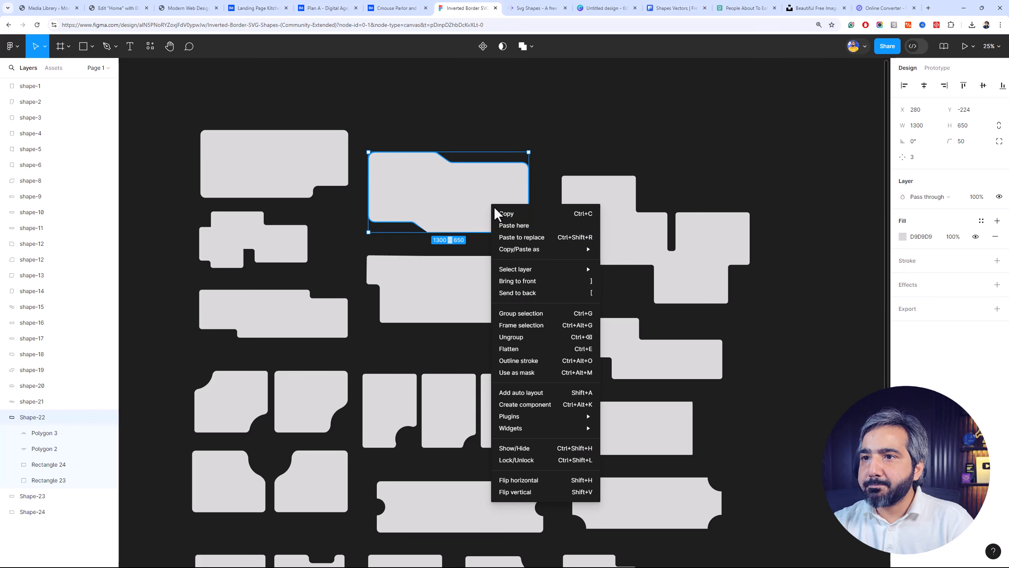
left_click(566, 479)
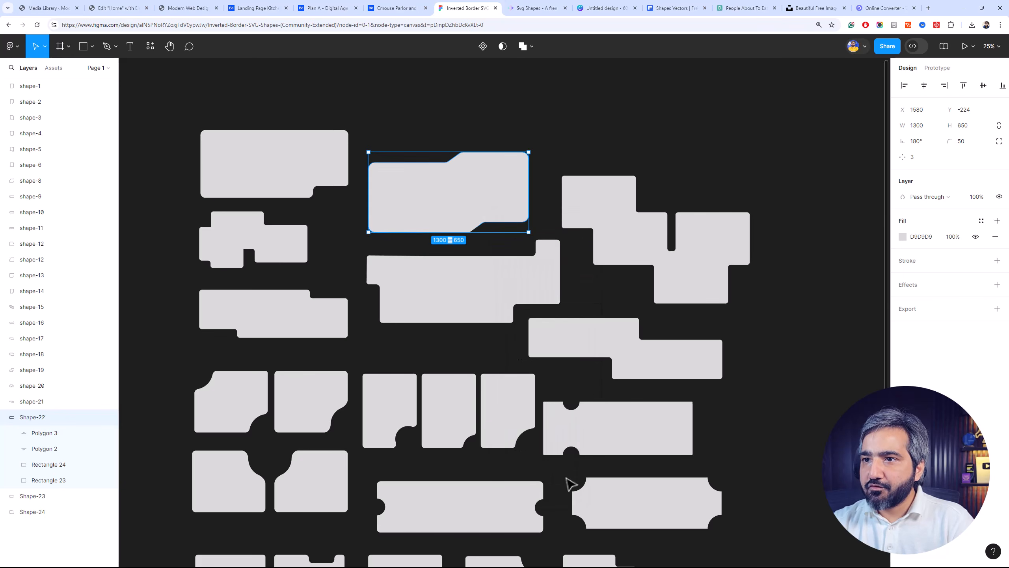
left_click(545, 100)
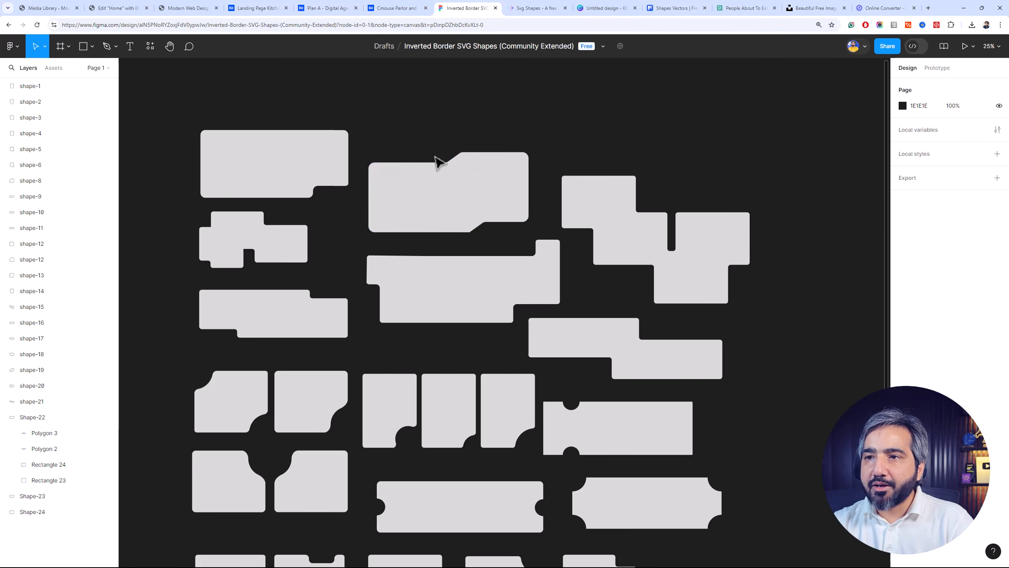
Export the flipped Shape-22 as an SVG file and show the downloaded file in its folder
left_click(493, 206)
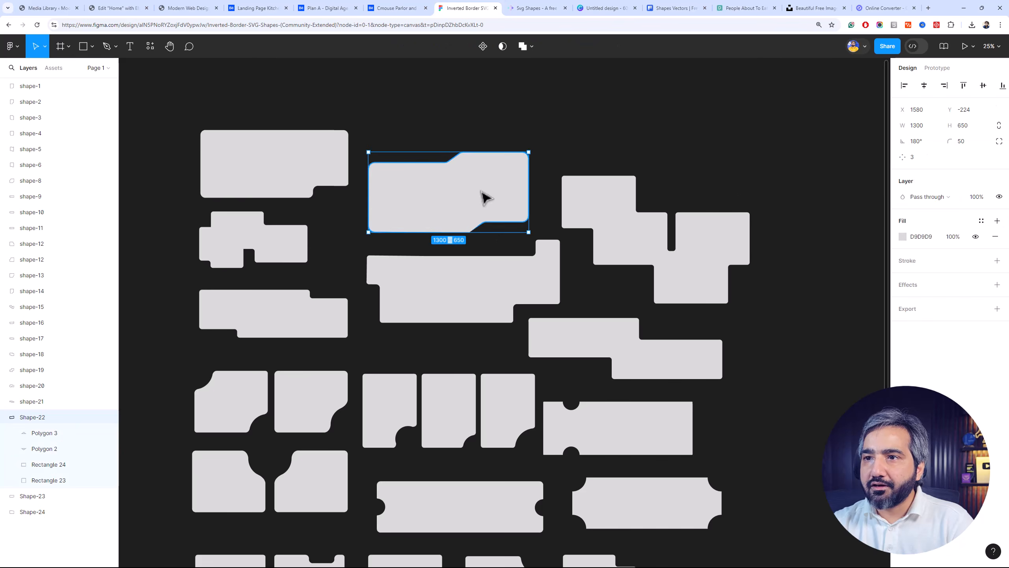
left_click(965, 308)
left_click(962, 326)
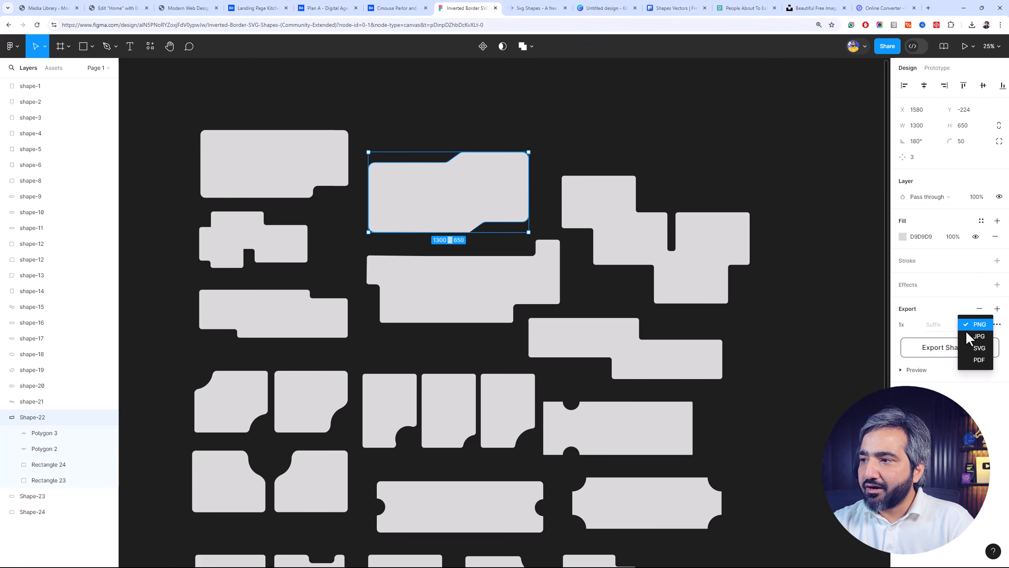
left_click(972, 348)
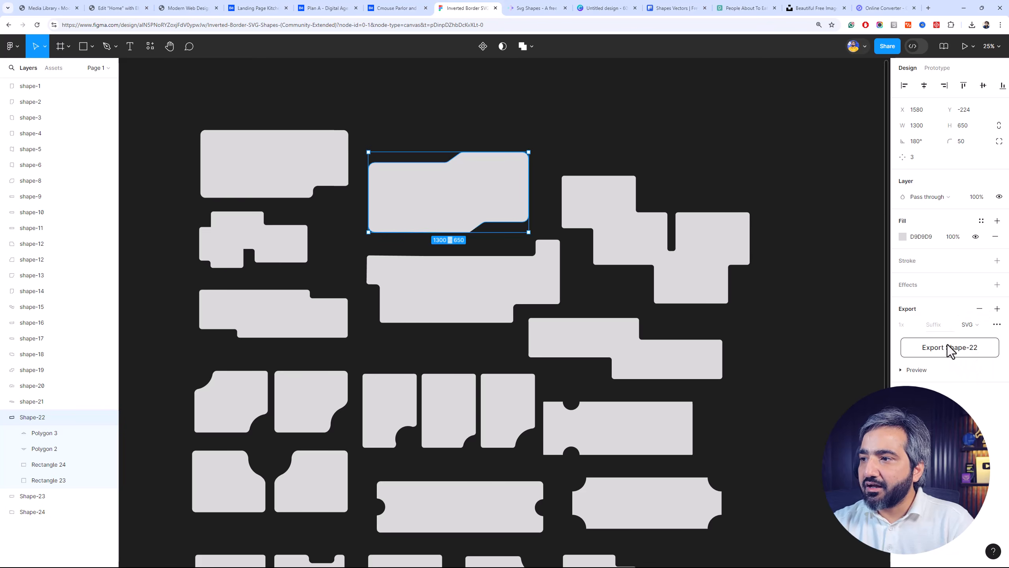
left_click(949, 347)
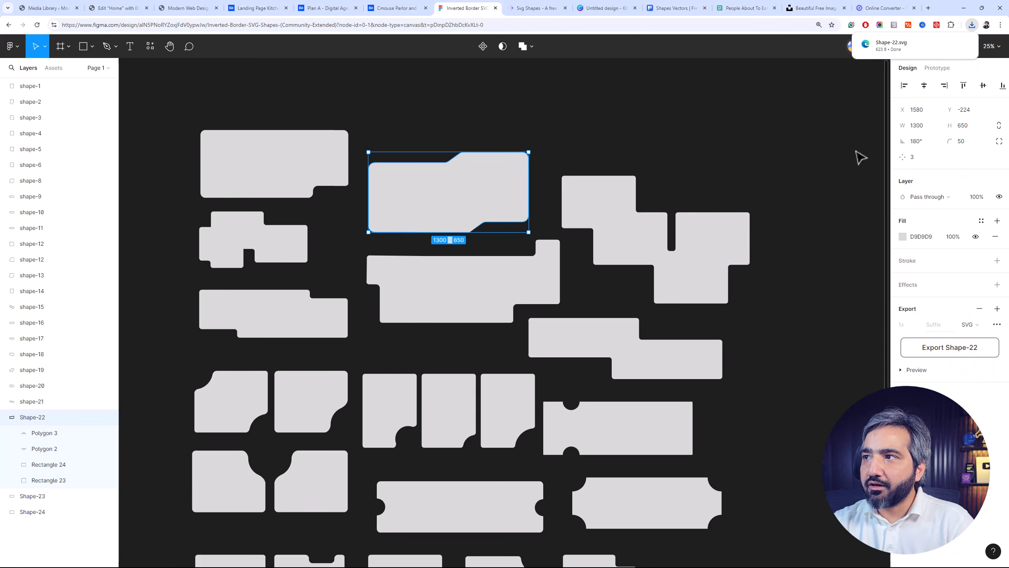
left_click(951, 44)
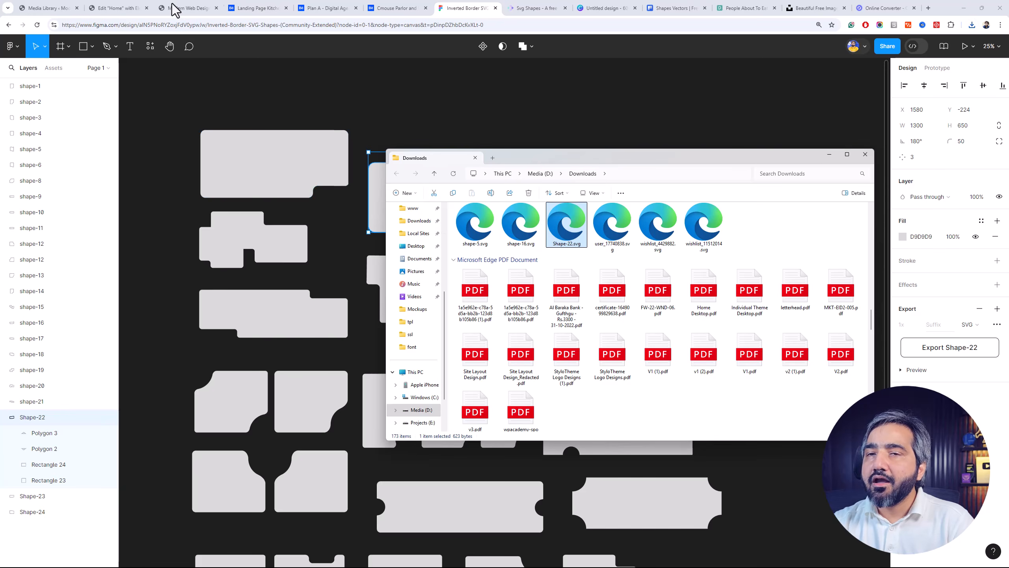
Switch to the WordPress Media Library and try to upload Shape-22.svg directly from the Downloads folder
left_click(139, 8)
left_click(68, 8)
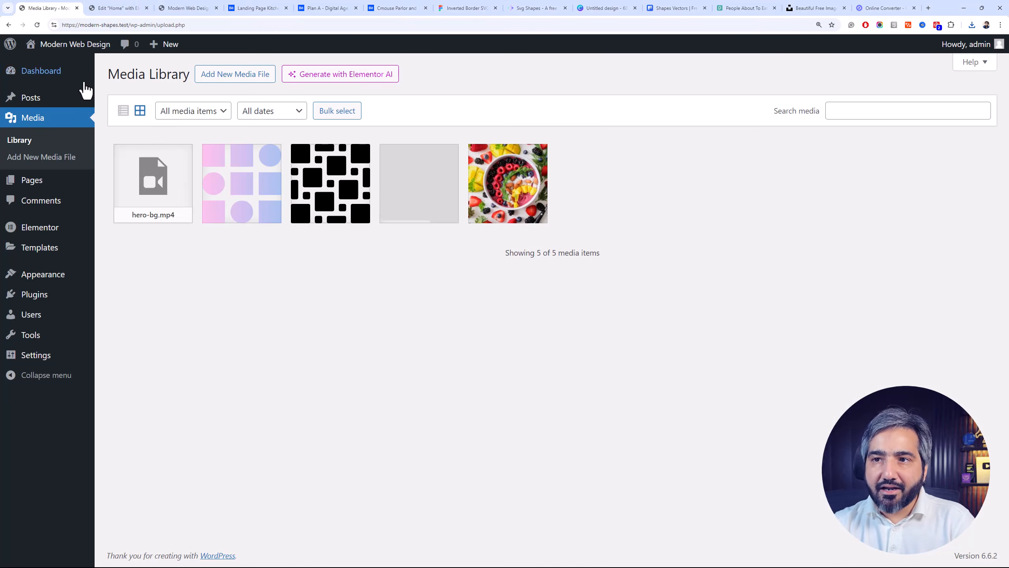
key("alt+Tab")
left_click_drag(572, 239, 354, 318)
left_click(135, 150)
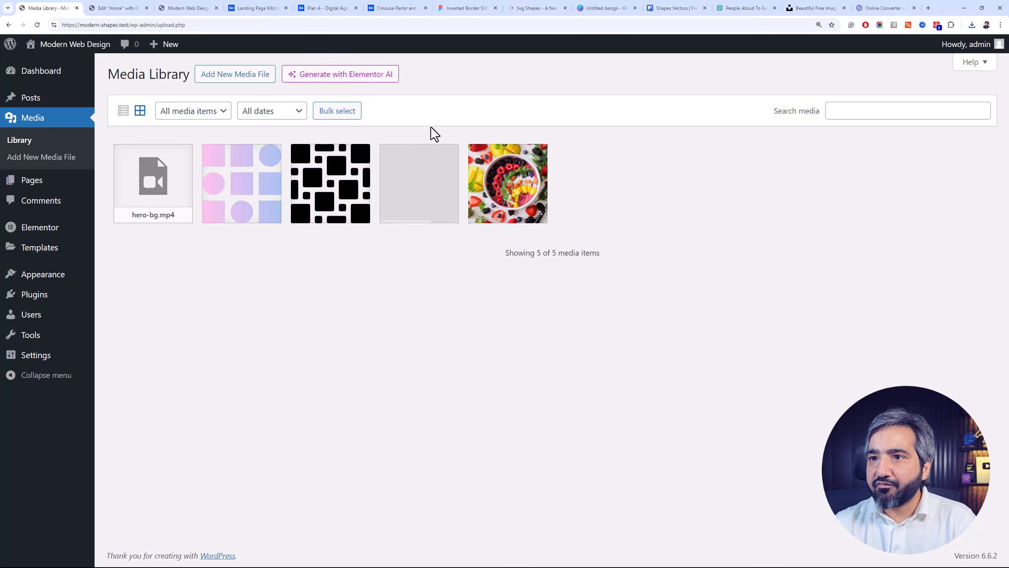
In the Elementor Home page editor, add a temporary Image widget beside the Eat Healthy heading and upload Shape-22.svg through its media picker
left_click(191, 8)
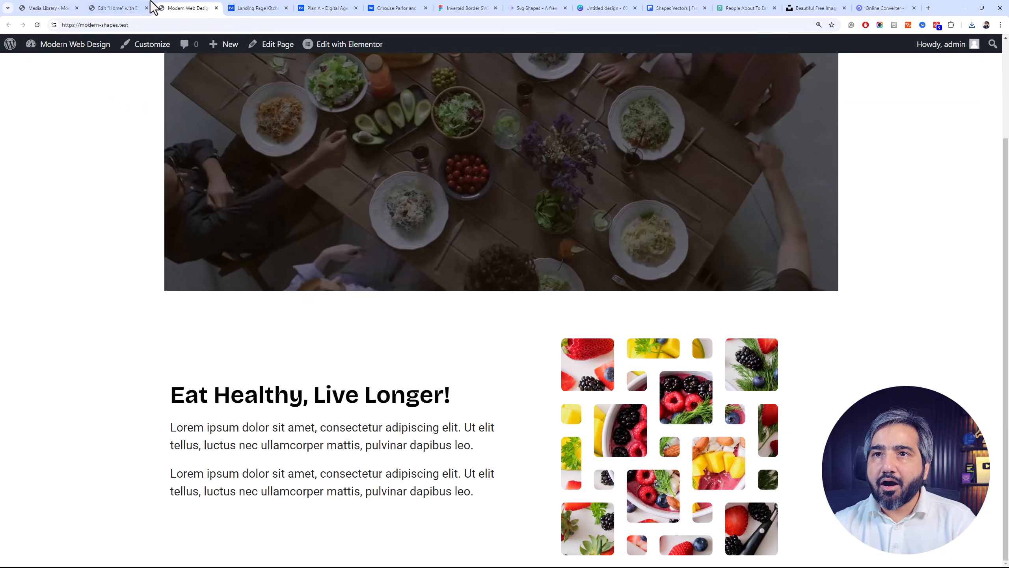
left_click(138, 8)
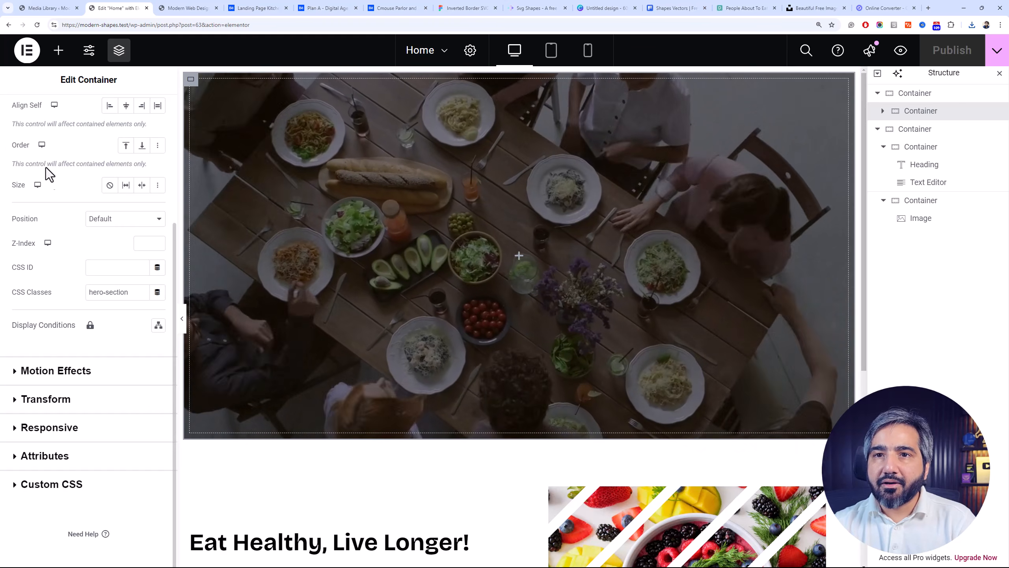
left_click(59, 50)
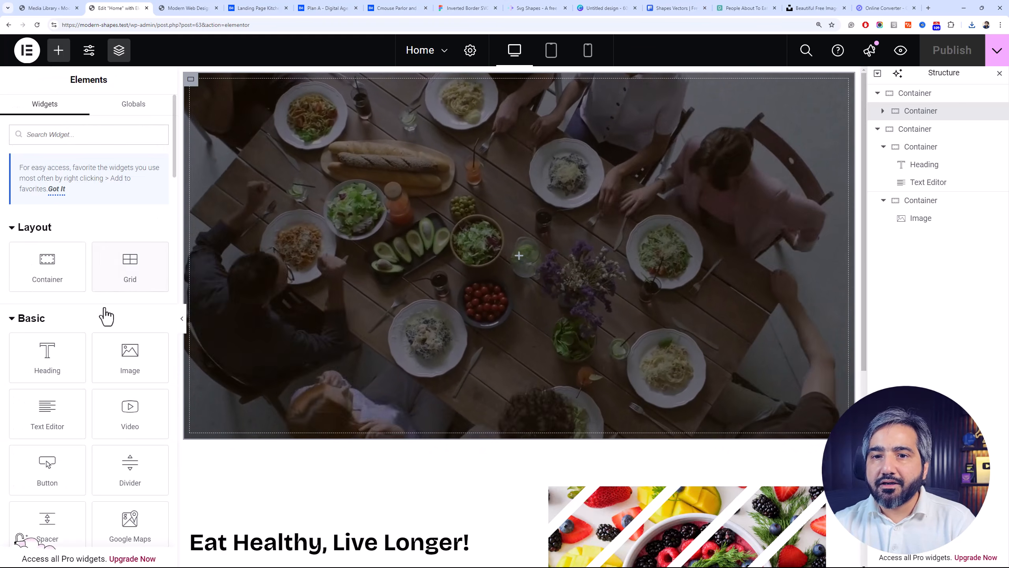
left_click_drag(127, 358, 262, 524)
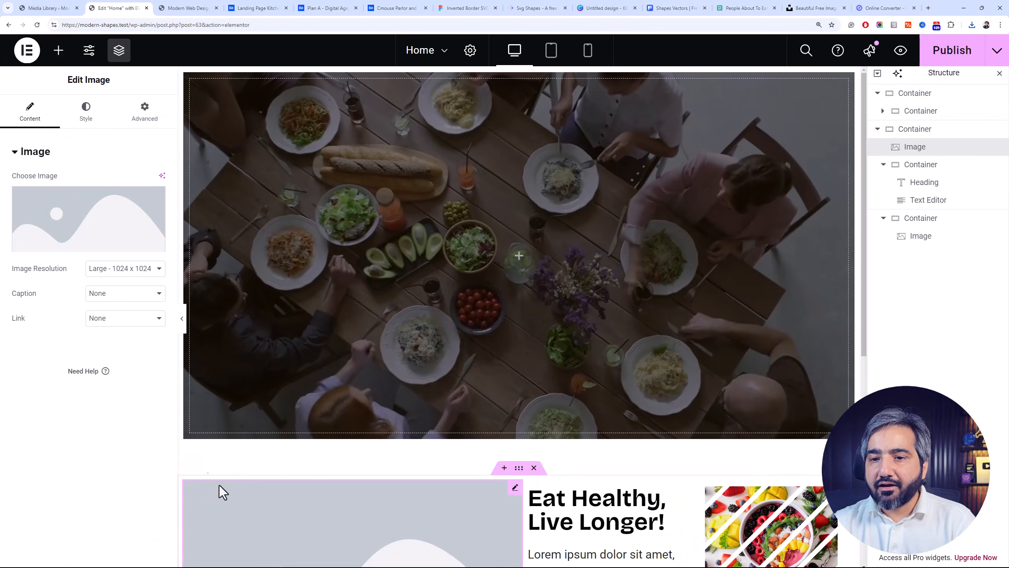
left_click(100, 250)
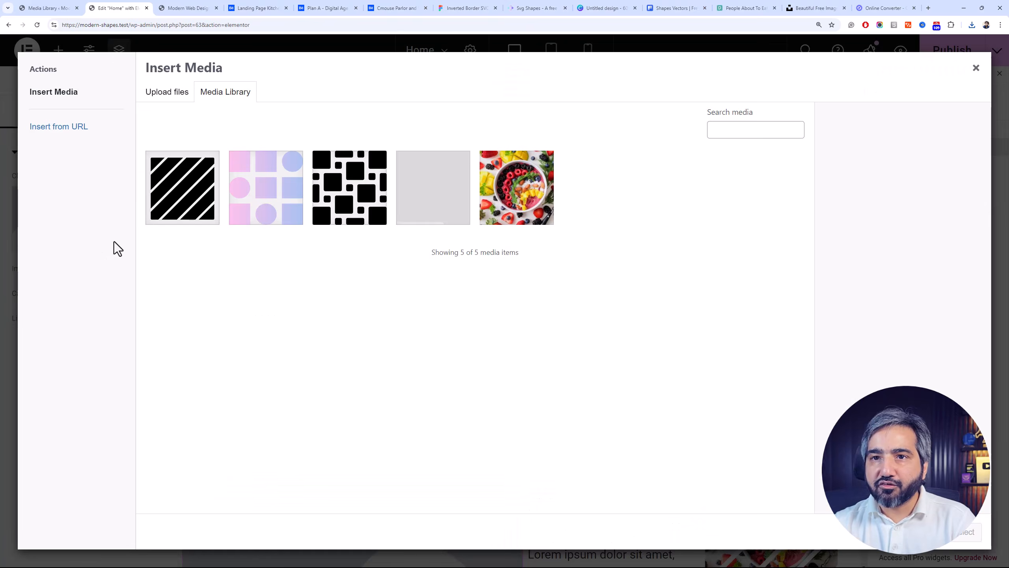
key("alt+Tab")
left_click_drag(577, 223, 354, 292)
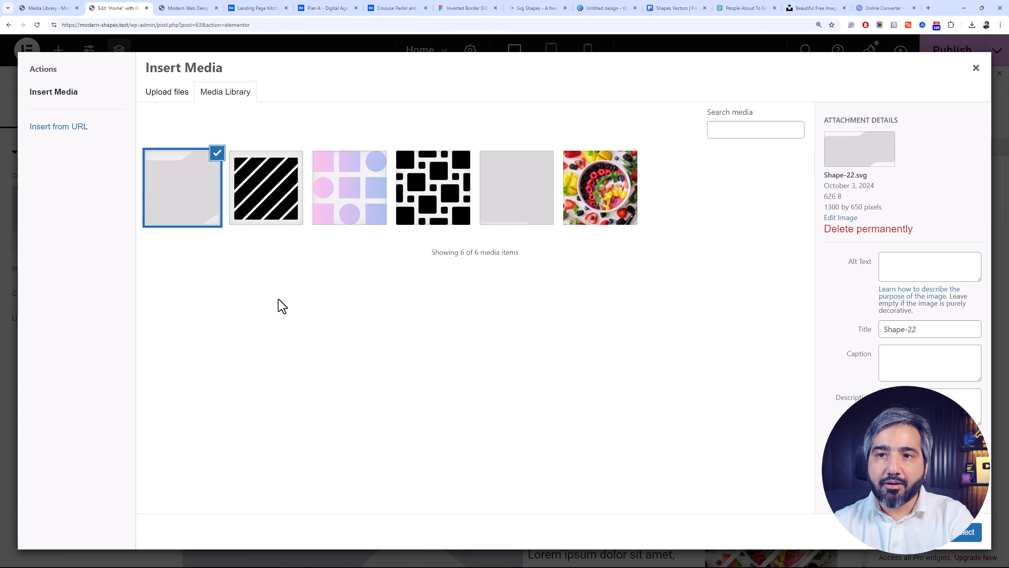
Close the media picker without inserting the shape, delete the temporary Image widget, and publish the page
left_click(974, 71)
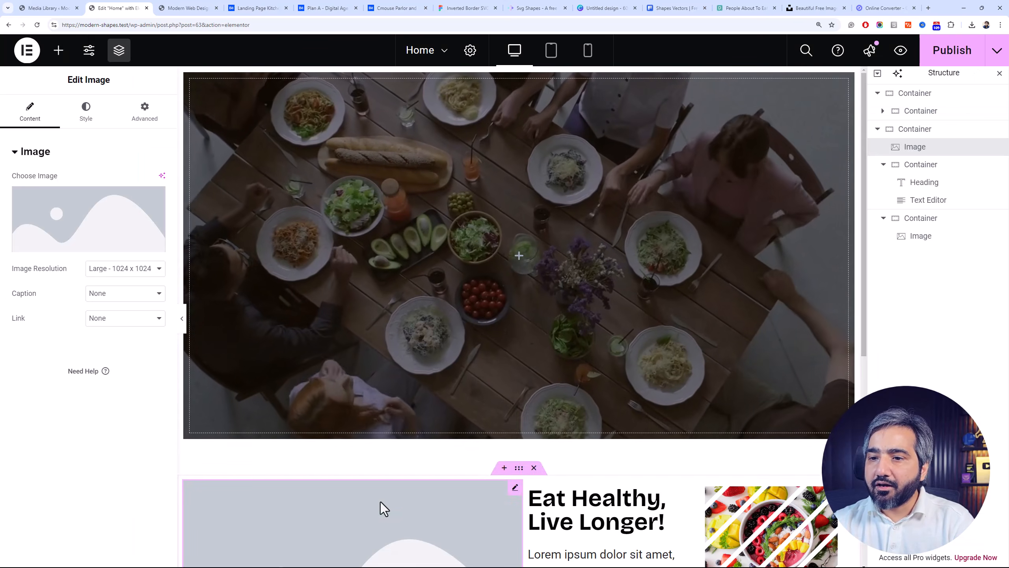
right_click(384, 510)
left_click(440, 550)
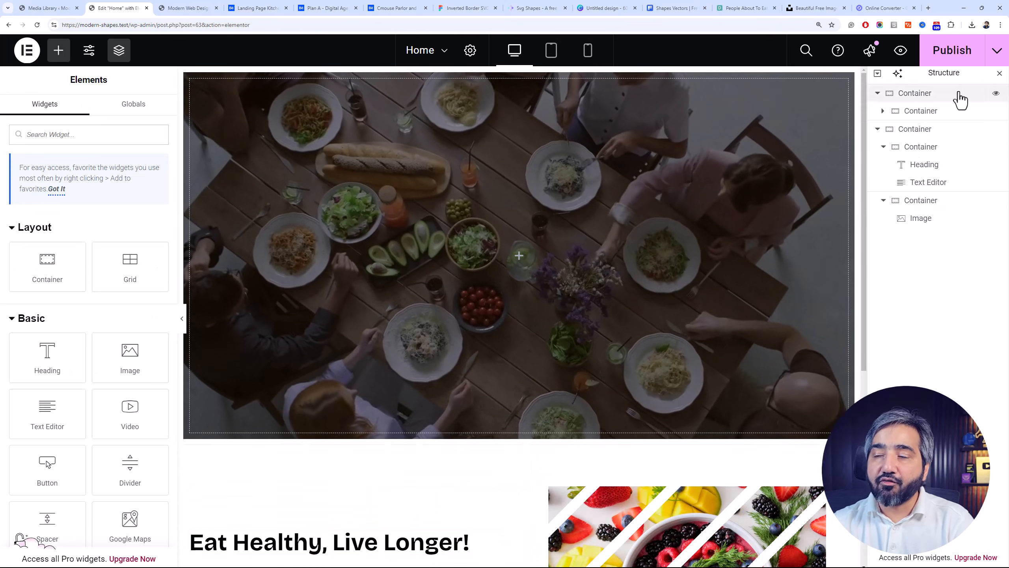
left_click(980, 54)
From the WordPress dashboard, search the plugin directory for svg, then install and activate the Safe SVG plugin
left_click(40, 7)
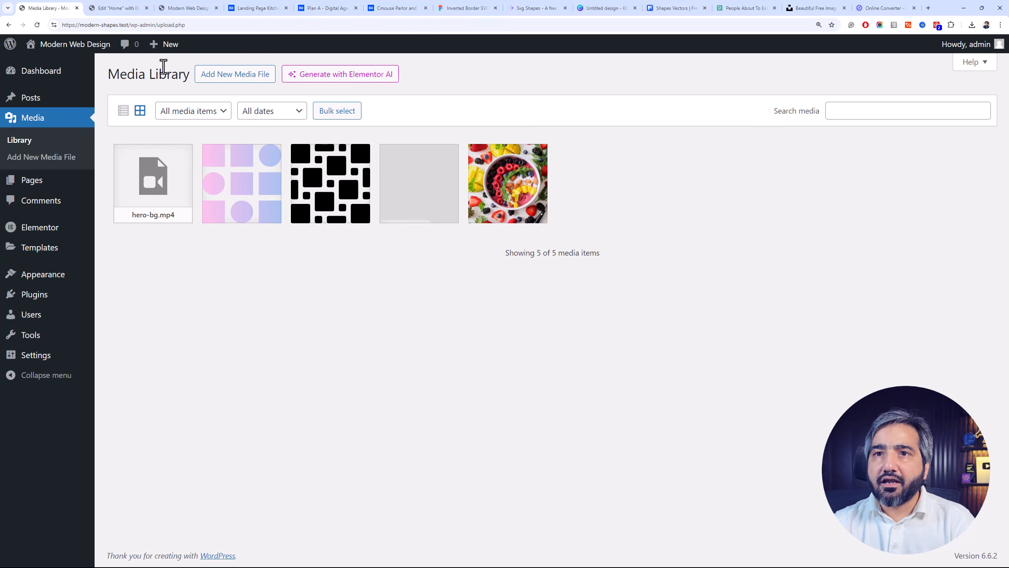
double_click(163, 66)
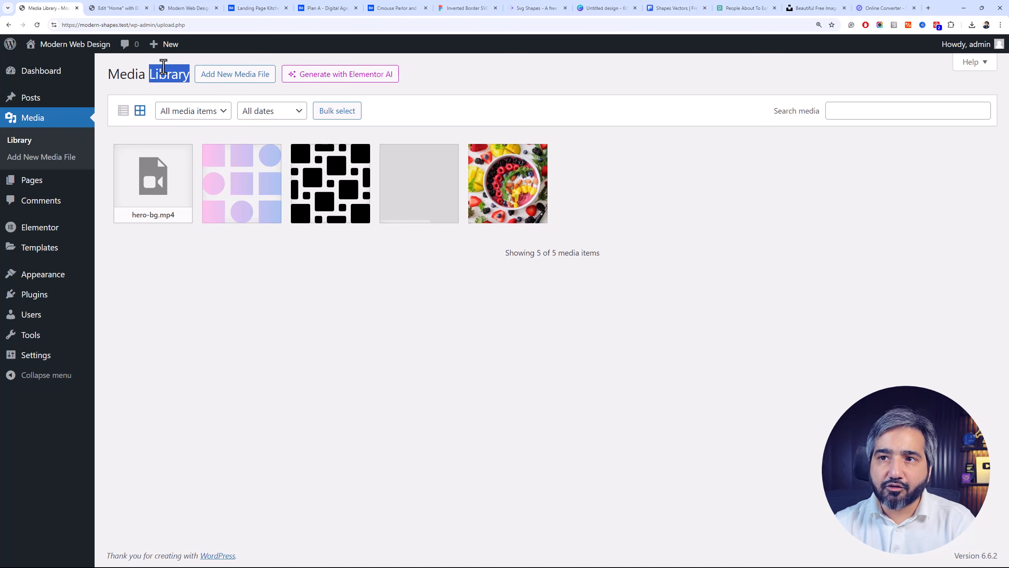
triple_click(163, 67)
left_click(164, 66)
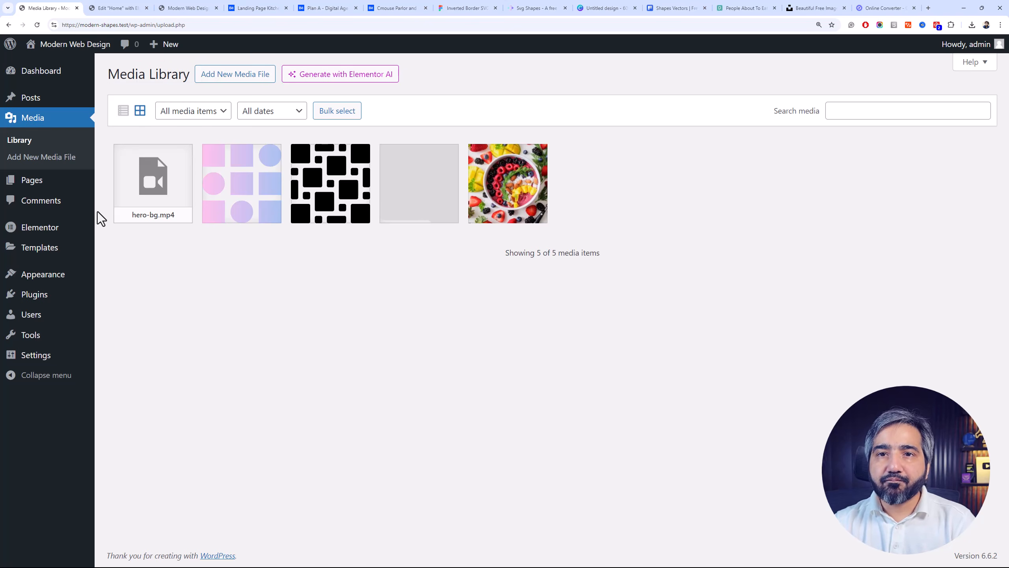
left_click(71, 298)
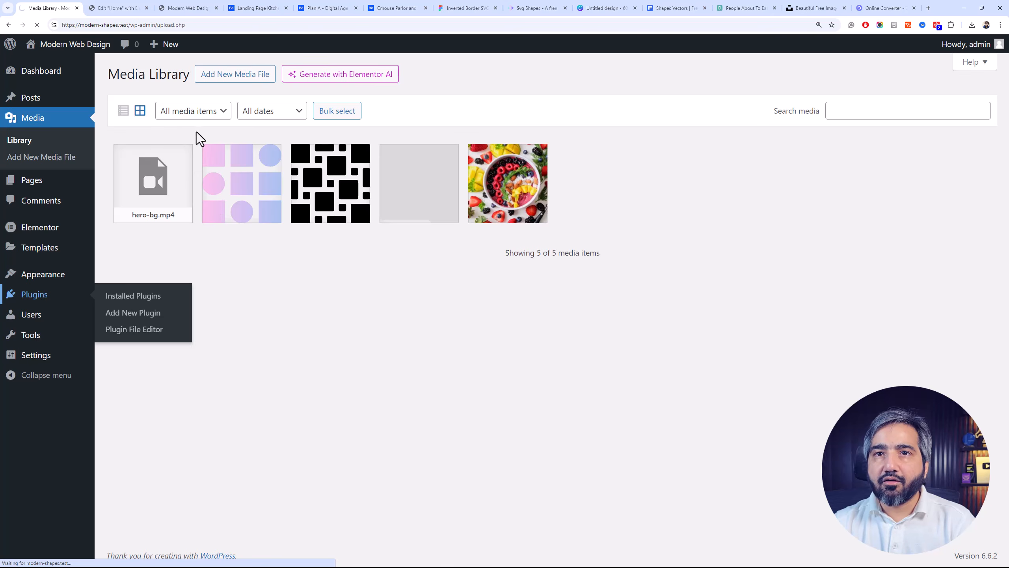
left_click(174, 79)
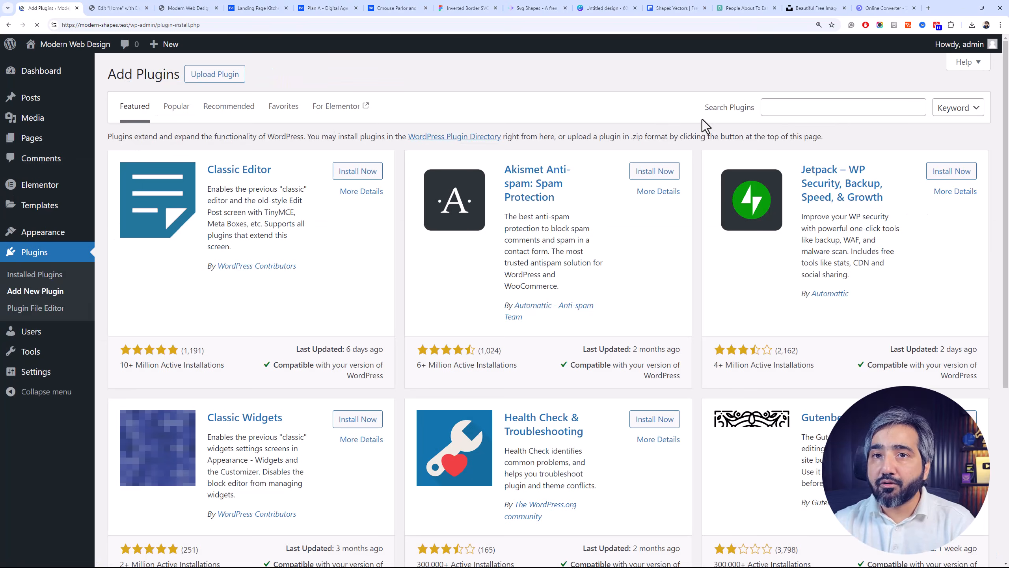
left_click(768, 104)
type("svg")
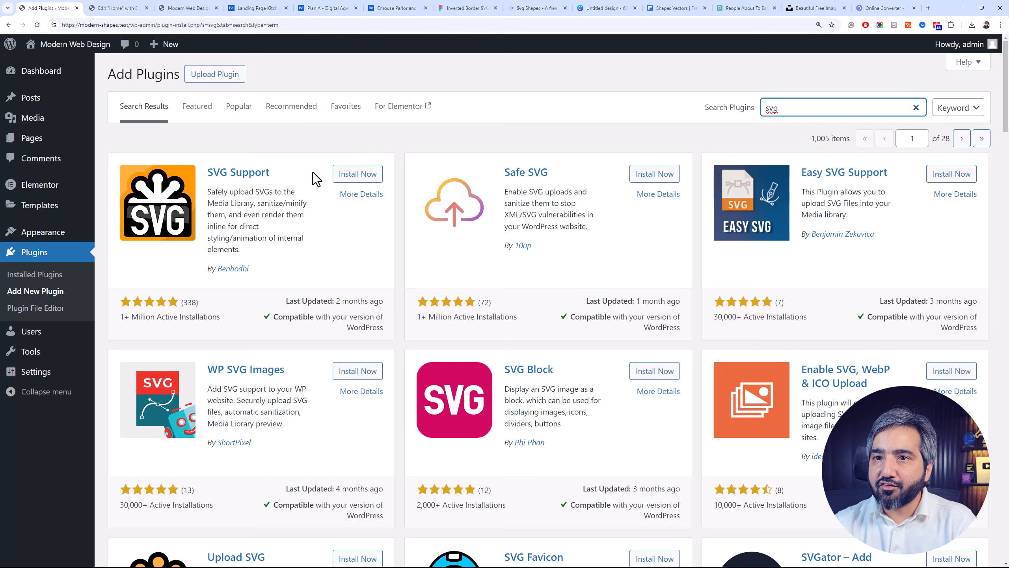
left_click_drag(355, 180, 680, 176)
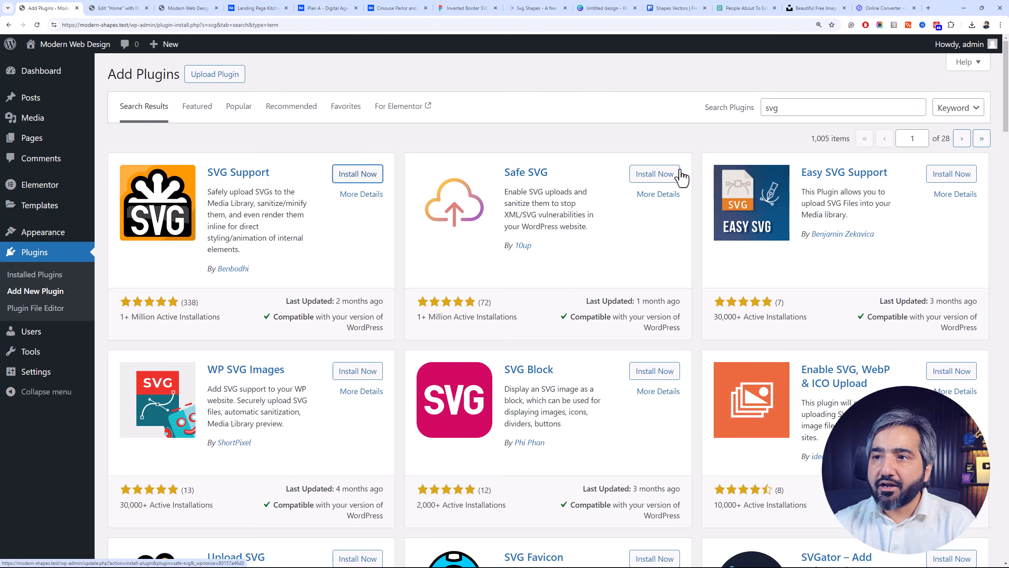
left_click(652, 179)
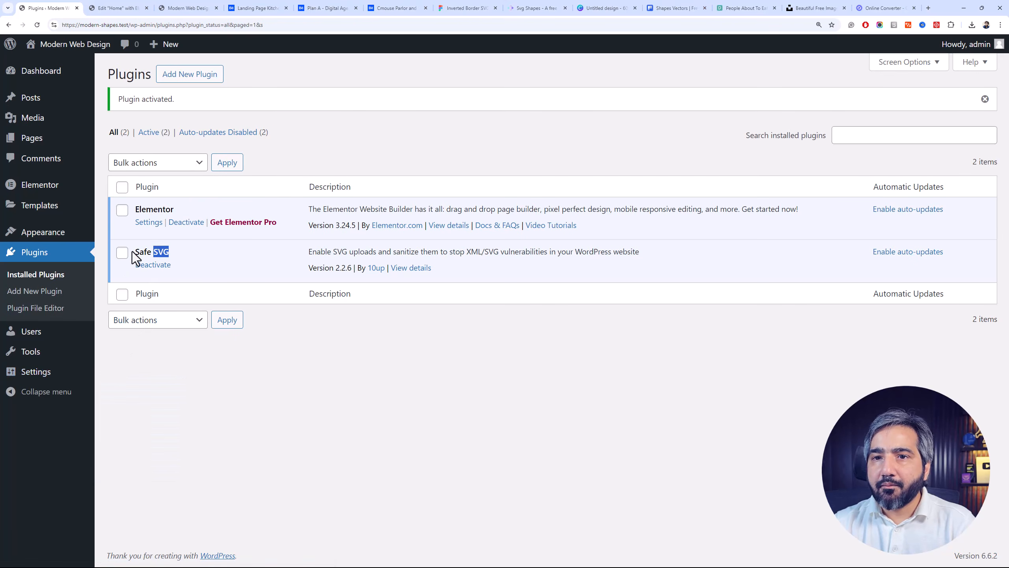
Upload Shape-22.svg from the Downloads folder directly into the WordPress Media Library
mouse_move(77, 360)
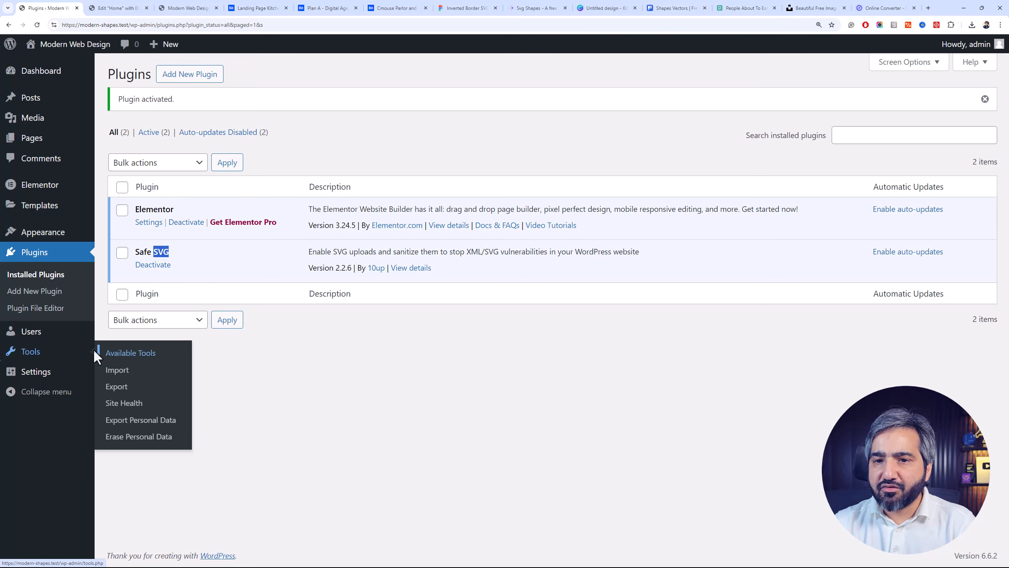
mouse_move(87, 380)
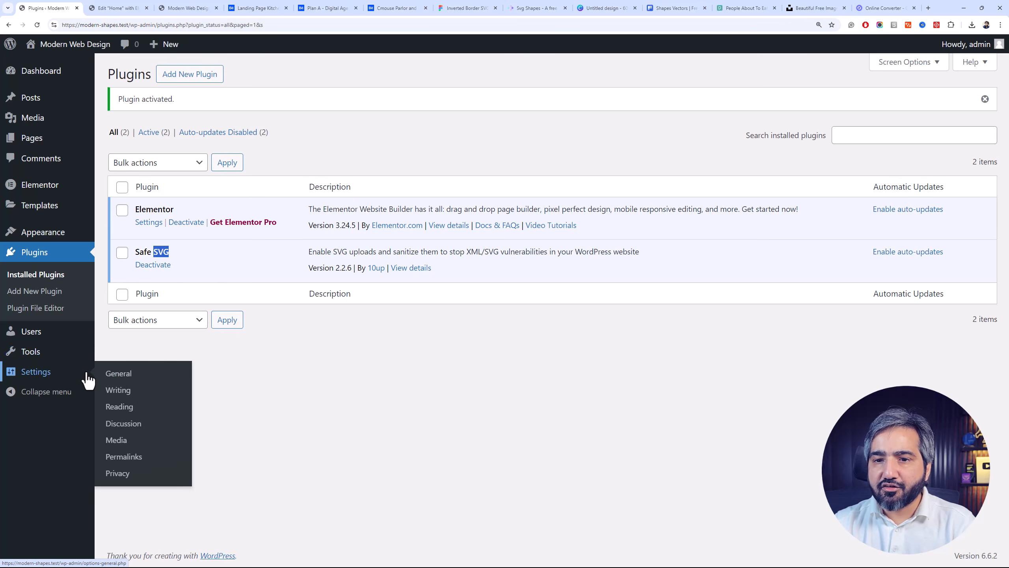
left_click(40, 120)
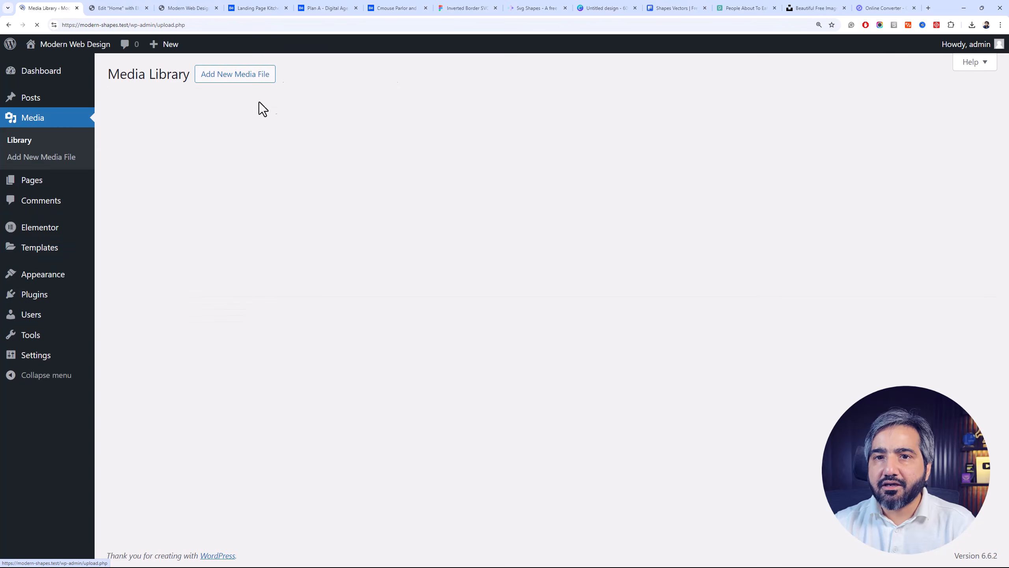
key("alt+Tab")
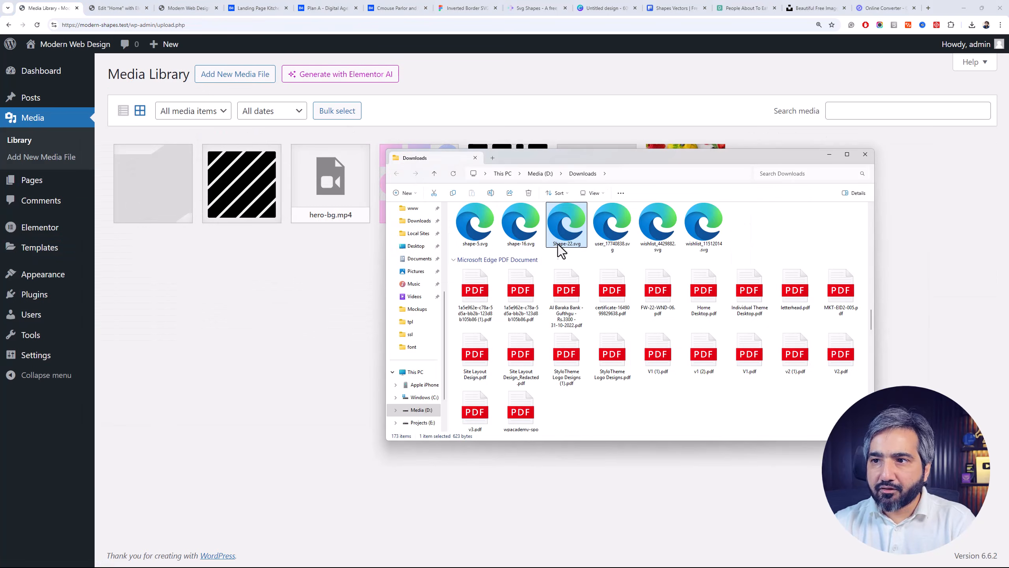
left_click_drag(558, 248, 316, 314)
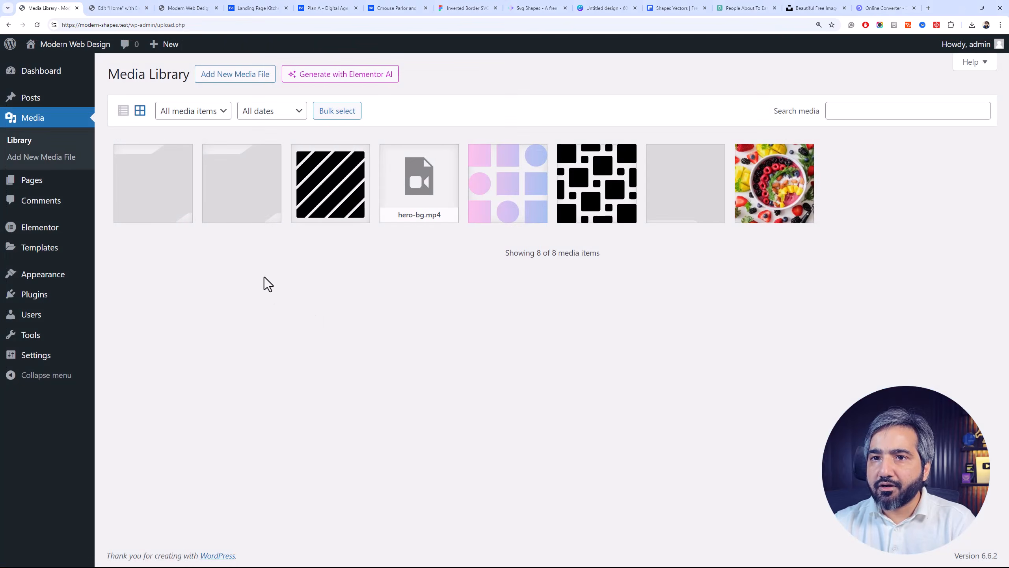
Inspect the attachment details of the uploaded Shape-22 files in the Media Library
left_click(241, 207)
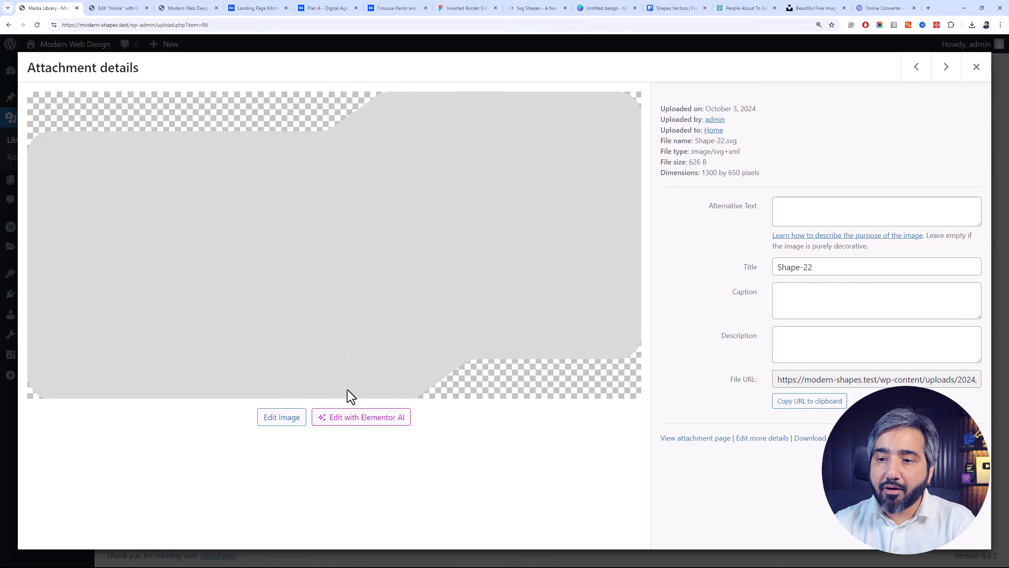
left_click(976, 68)
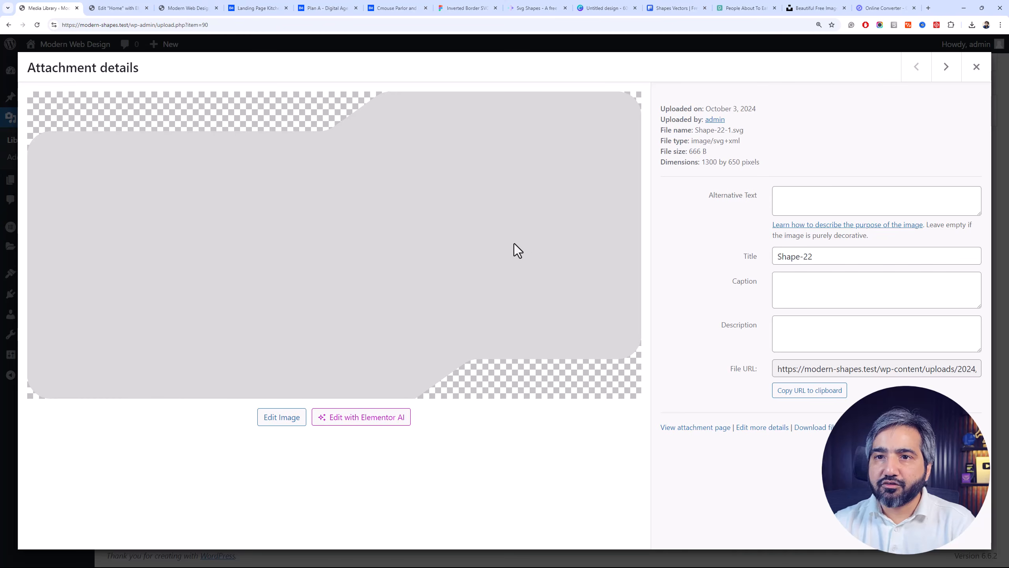
left_click(974, 68)
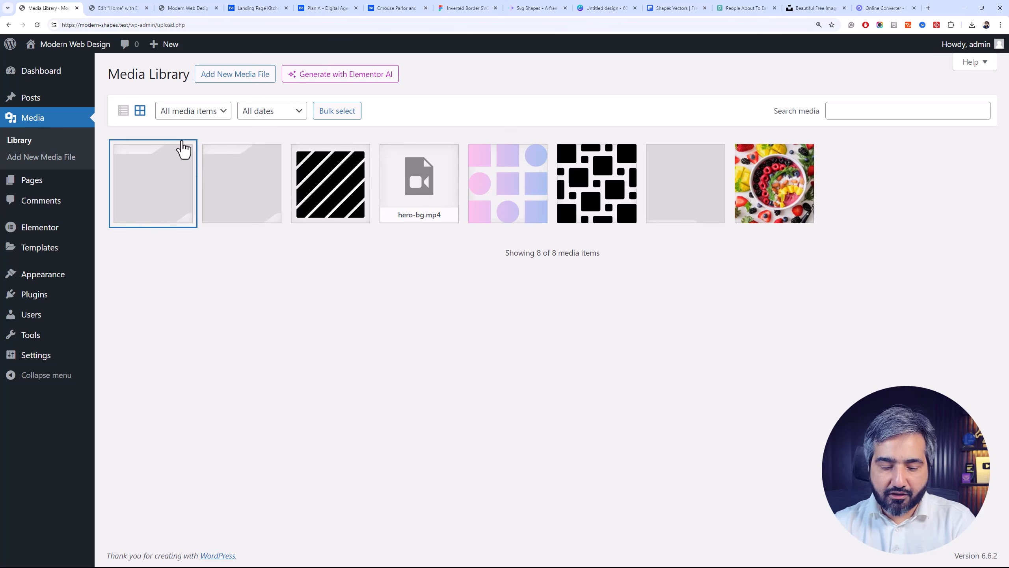
Return to the Elementor editor and select the hero-section class name in the hero video container's CSS Classes setting
left_click(163, 6)
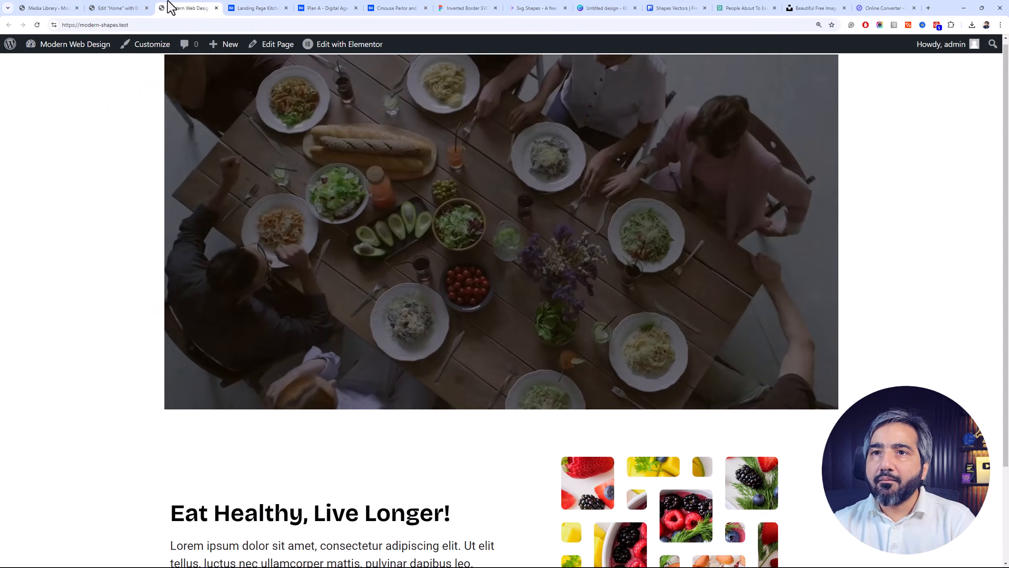
left_click(135, 9)
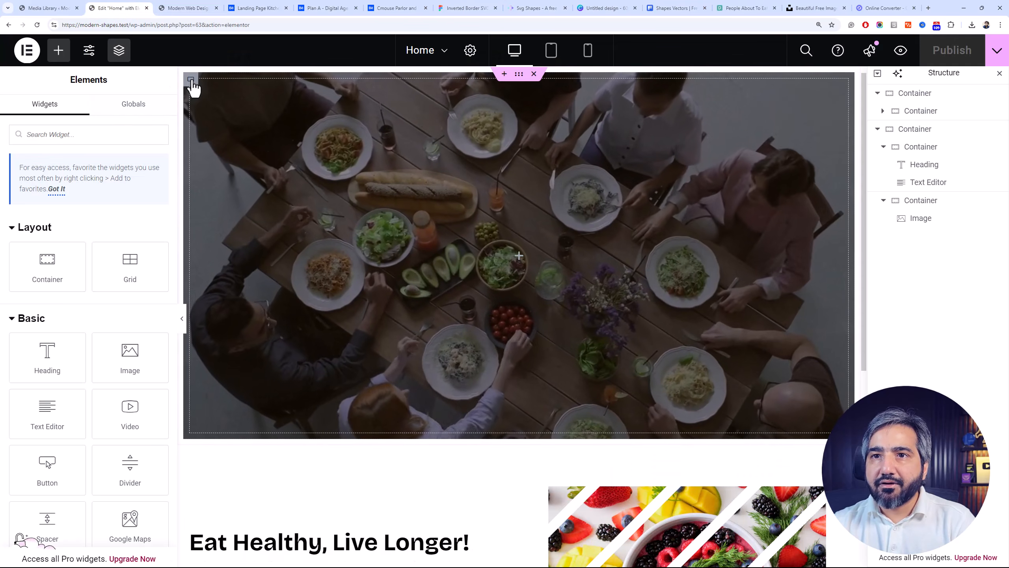
left_click(191, 81)
scroll(170, 350, "down", 3)
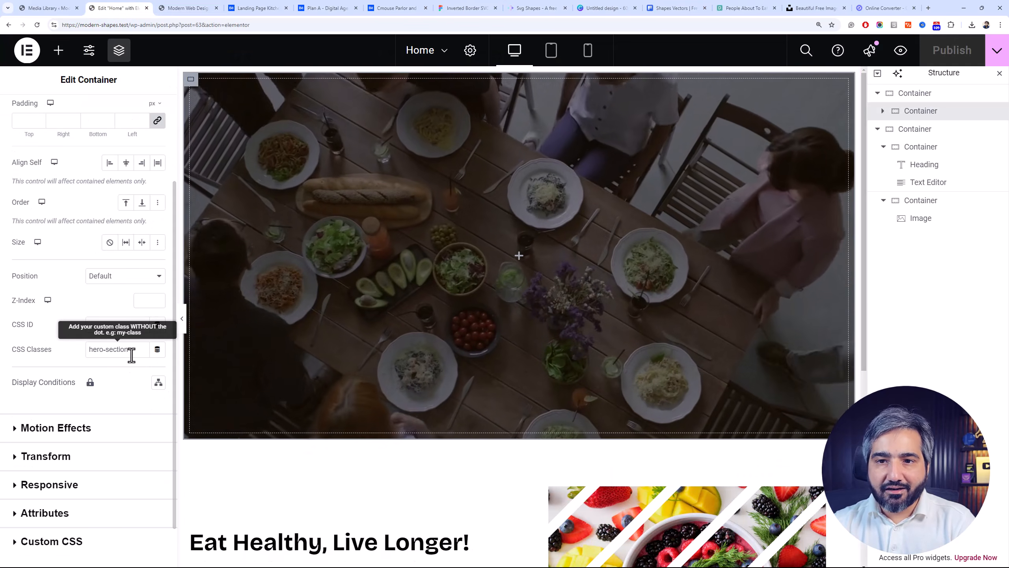
triple_click(132, 349)
Open the Additional CSS section of the WordPress Customizer and dismiss its introductory help text
left_click(44, 8)
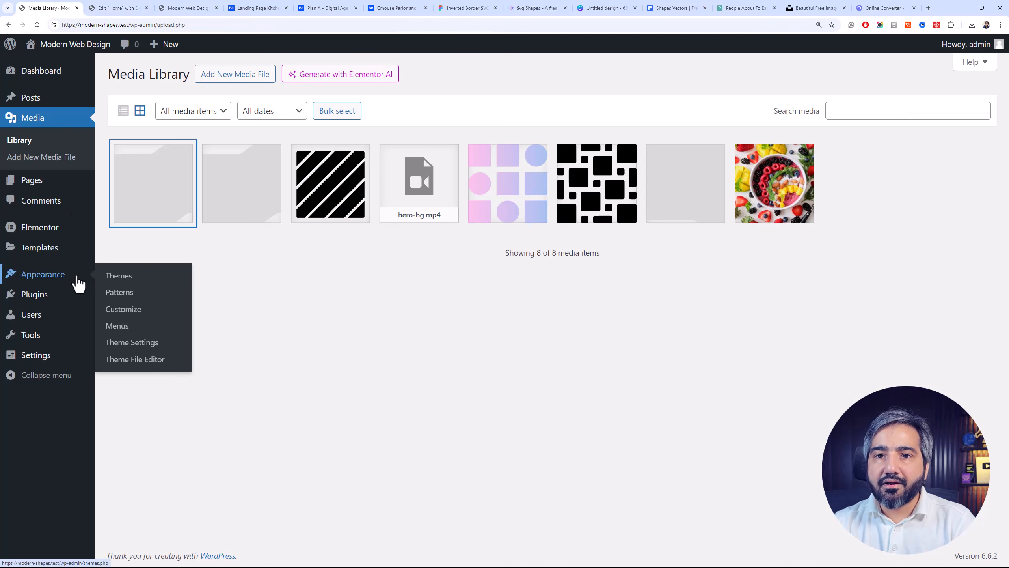
left_click(100, 9)
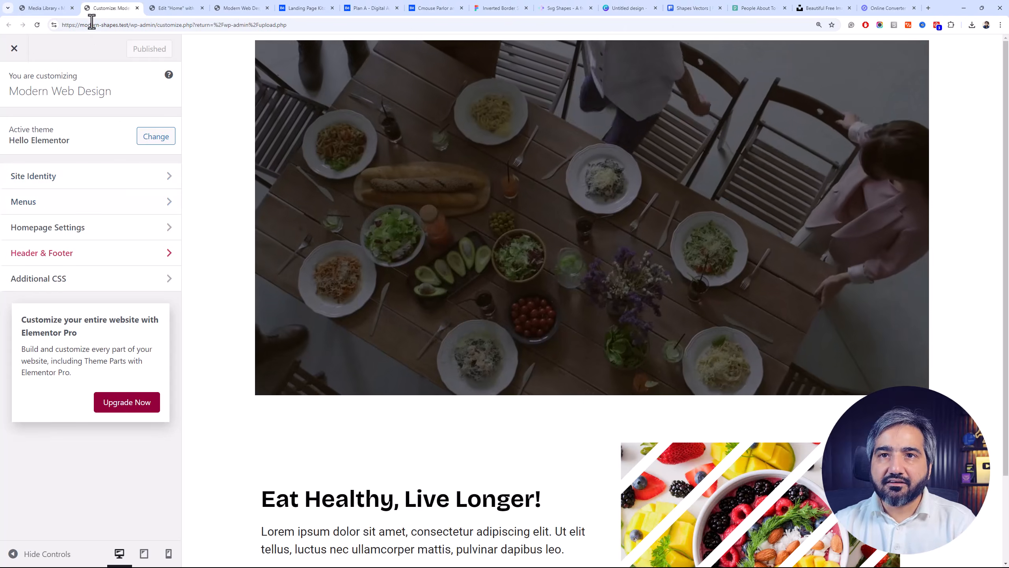
left_click(56, 9)
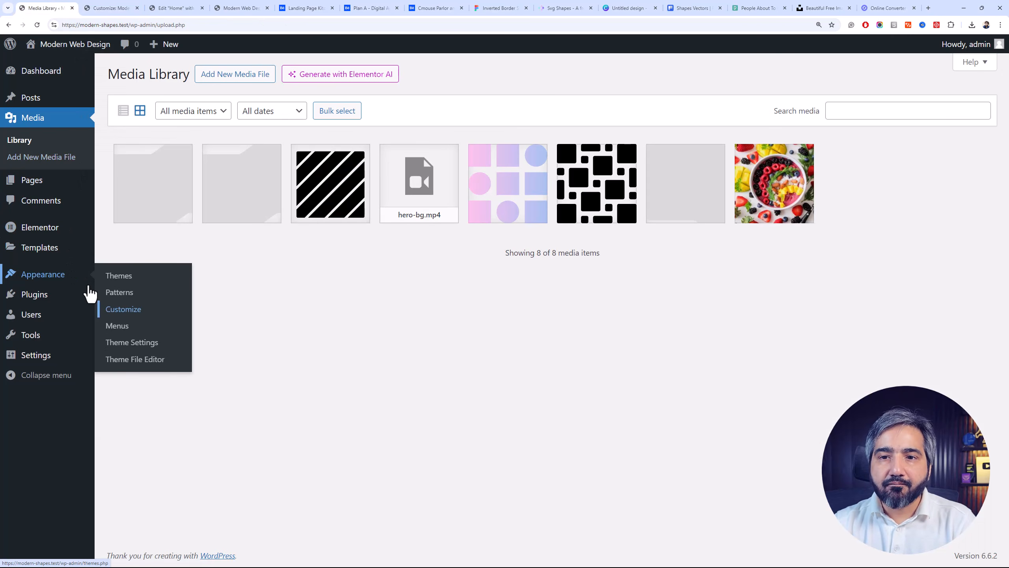
left_click(98, 9)
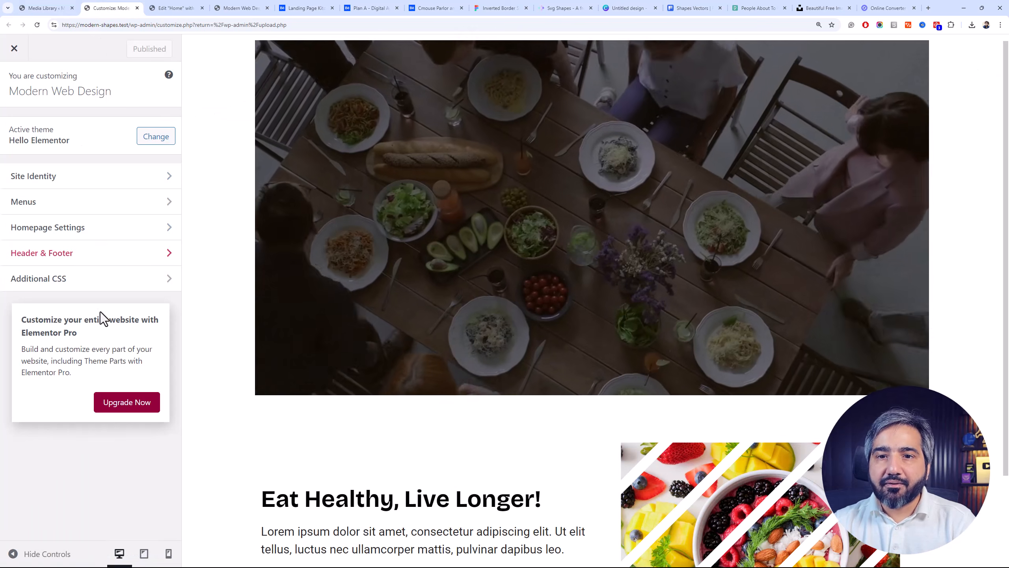
left_click(95, 279)
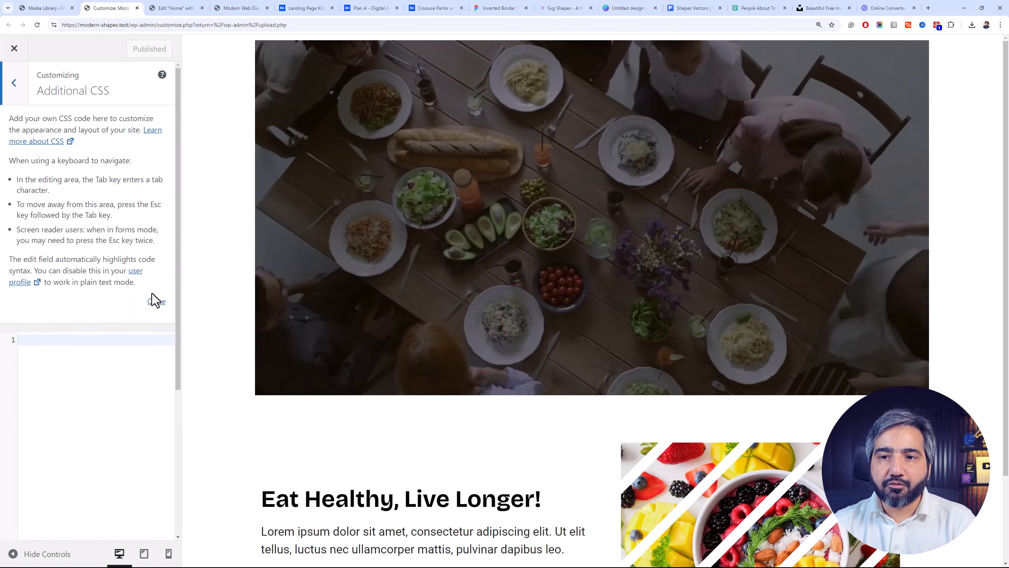
left_click(156, 301)
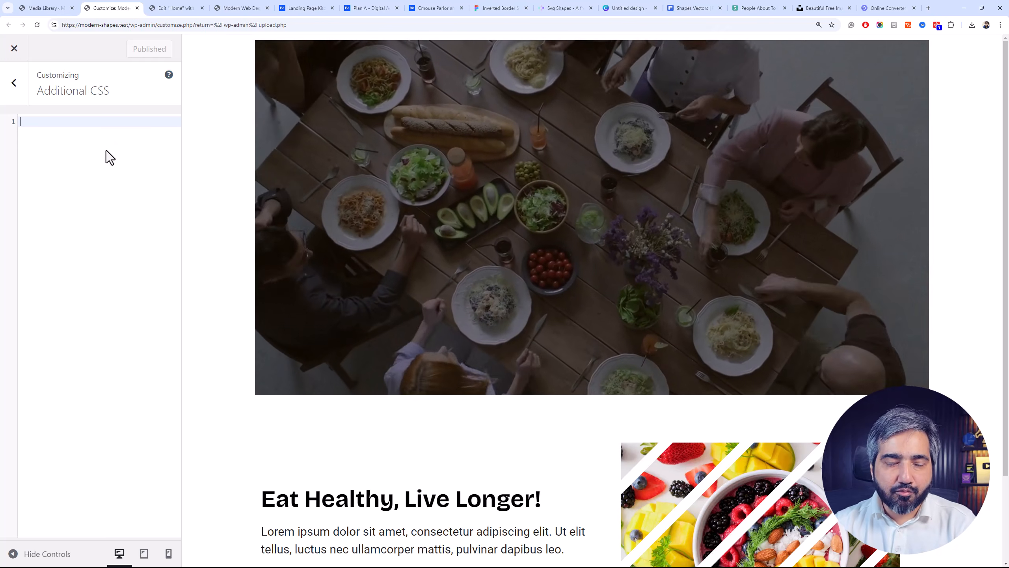
Paste the SVG mask rule copied from css-code.txt into the empty Additional CSS editor
key("alt+Tab")
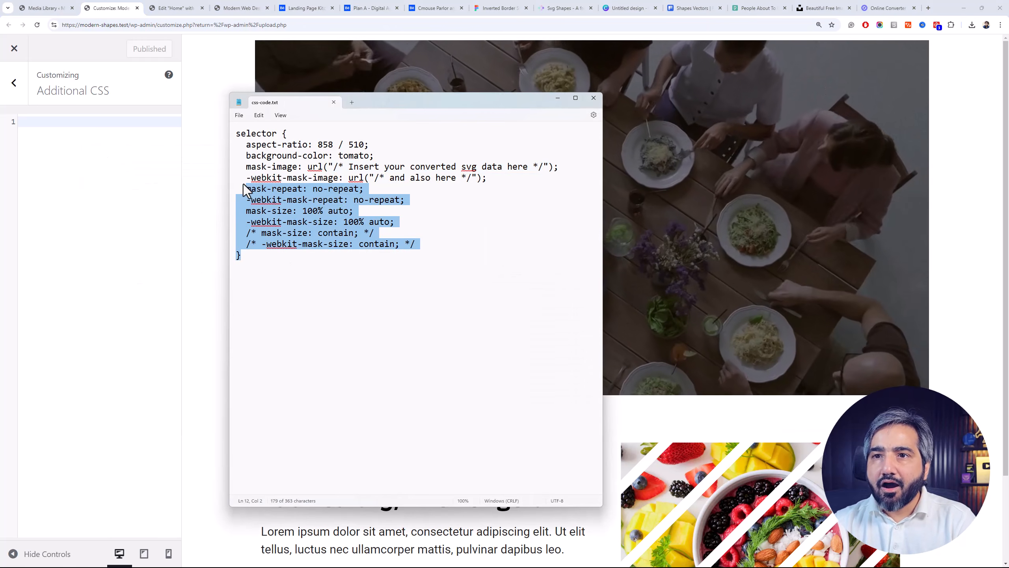
left_click(107, 176)
type("selector {   aspect-ratio: 858 / 510;   background-color: tomato;   mask-image: url(\"/* Insert your converted svg data here */\");   -webkit-mask-image: url(\"/* and also here */\");   mask-repeat: no-repeat;   -webkit-mask-repeat: no-repeat;   mask-size: 100% auto;   -webkit-mask-size: 100% auto;   /* mask-size: contain; */   /* -webkit-mask-size: contain; */ }")
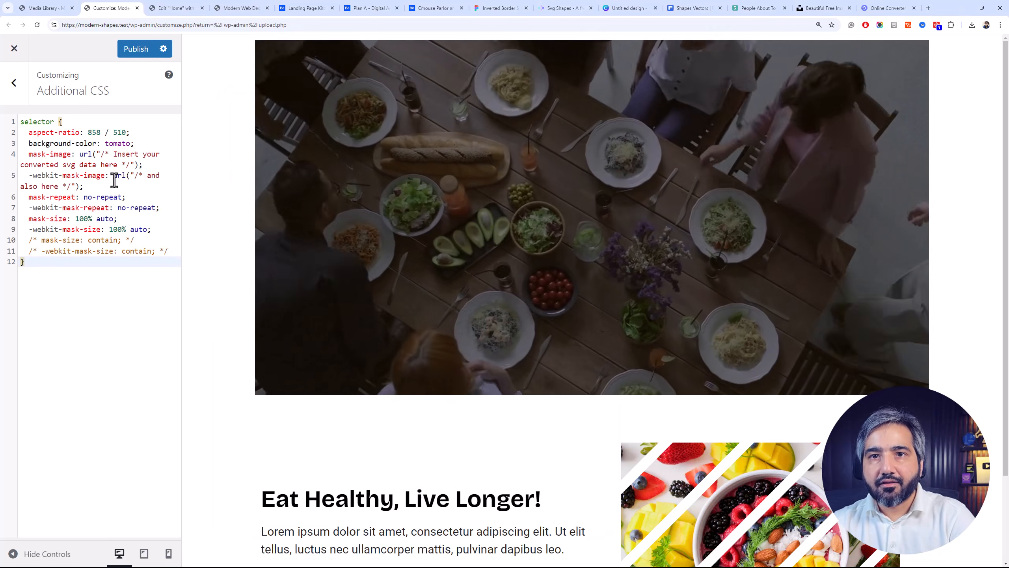
Replace the selector placeholder in the CSS rule with .hero-section, copying the class name from the hero container in Elementor
double_click(43, 119)
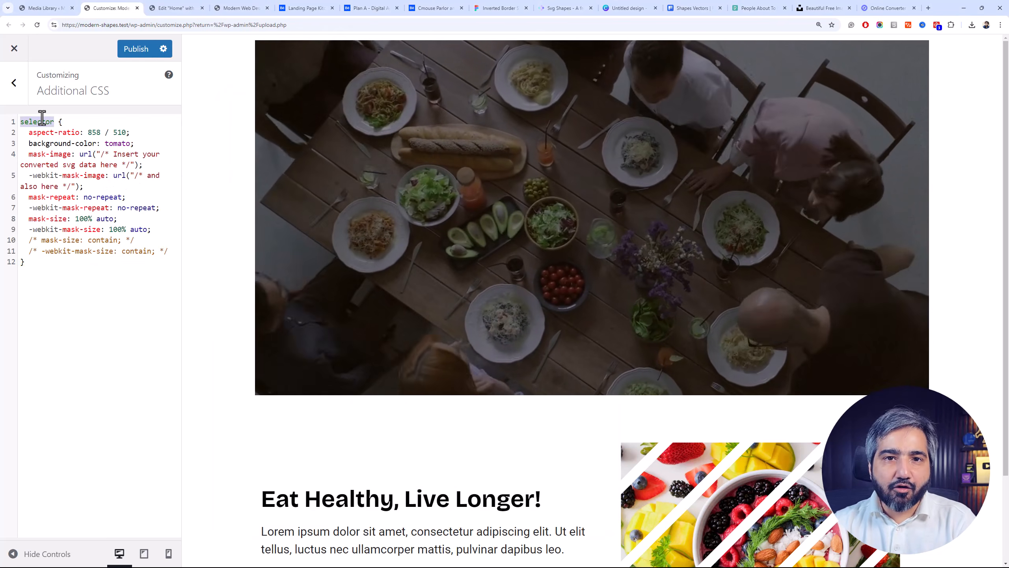
left_click(157, 3)
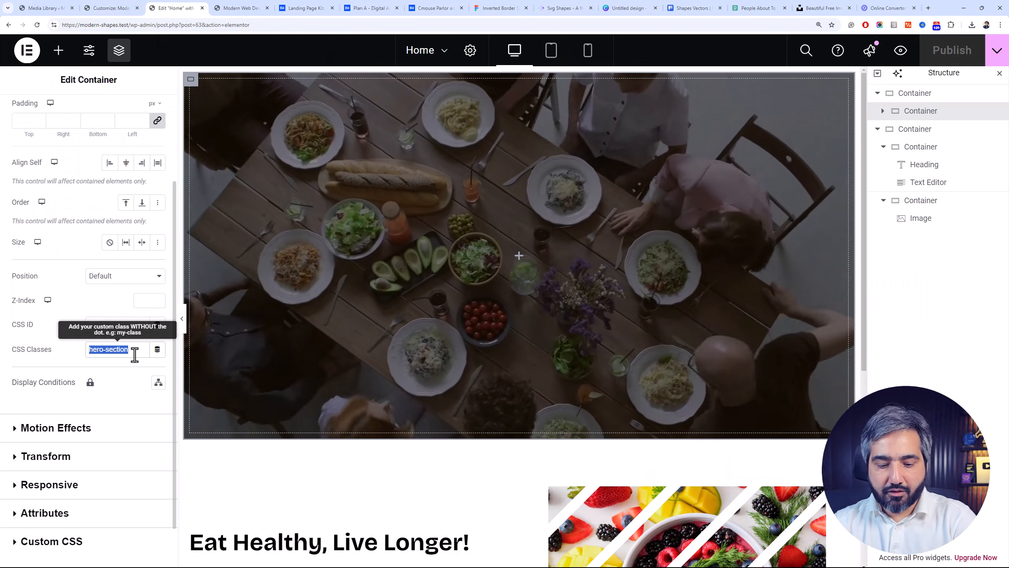
left_click(107, 7)
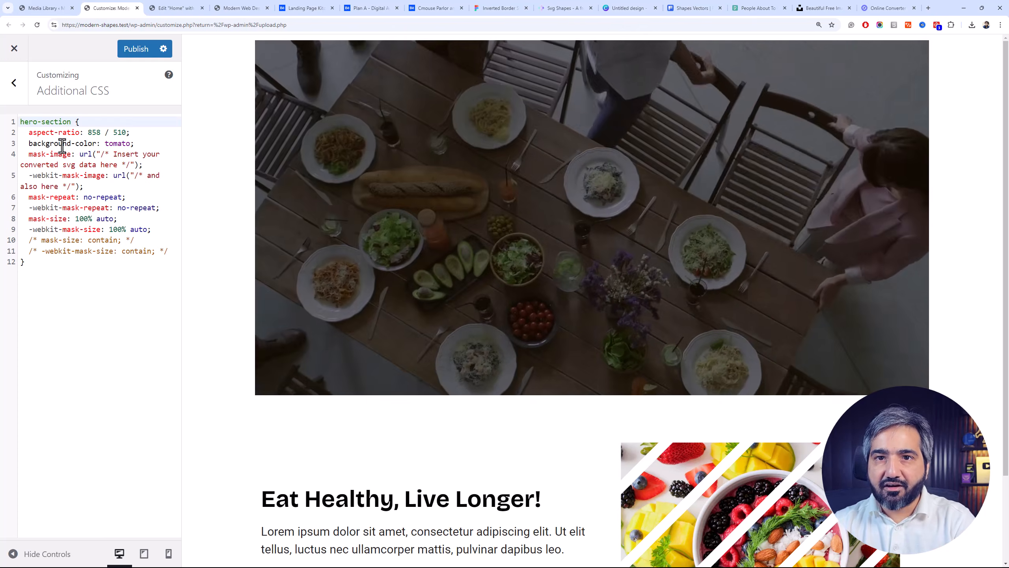
left_click(21, 122)
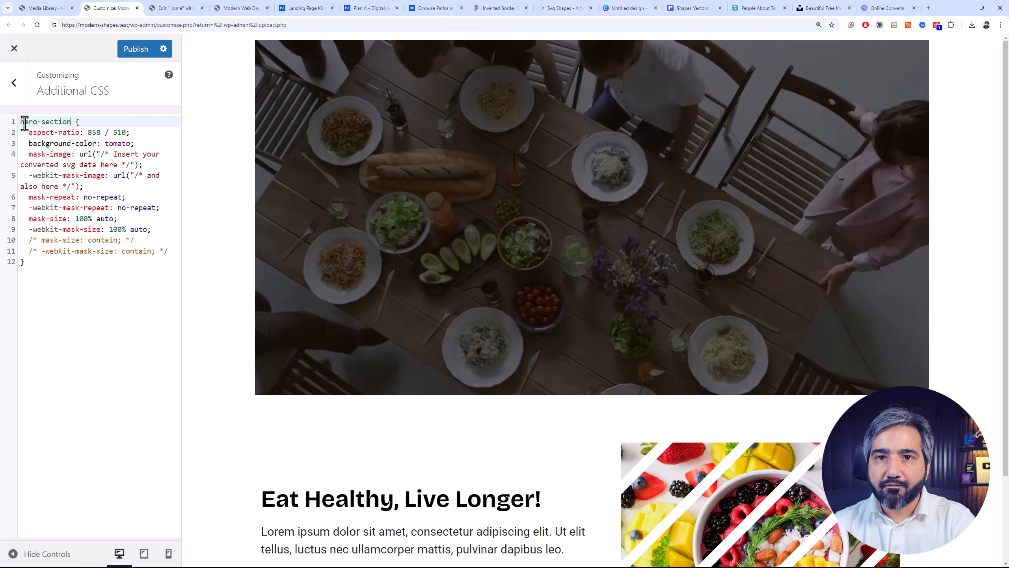
type(".")
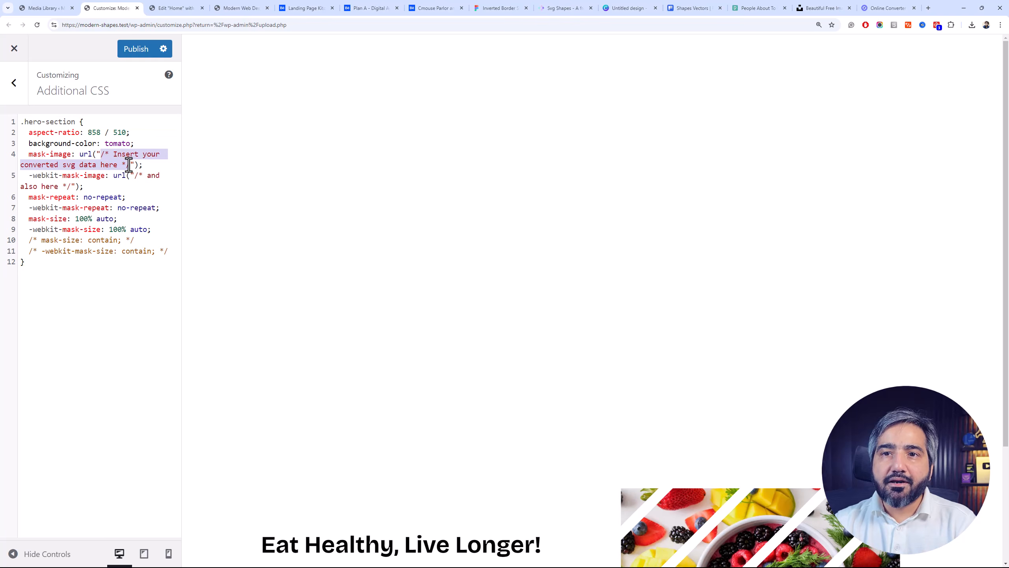
Copy the Shape-22.svg file URL from the Media Library and paste it into both the mask-image and -webkit-mask-image values
left_click(72, 2)
left_click(222, 200)
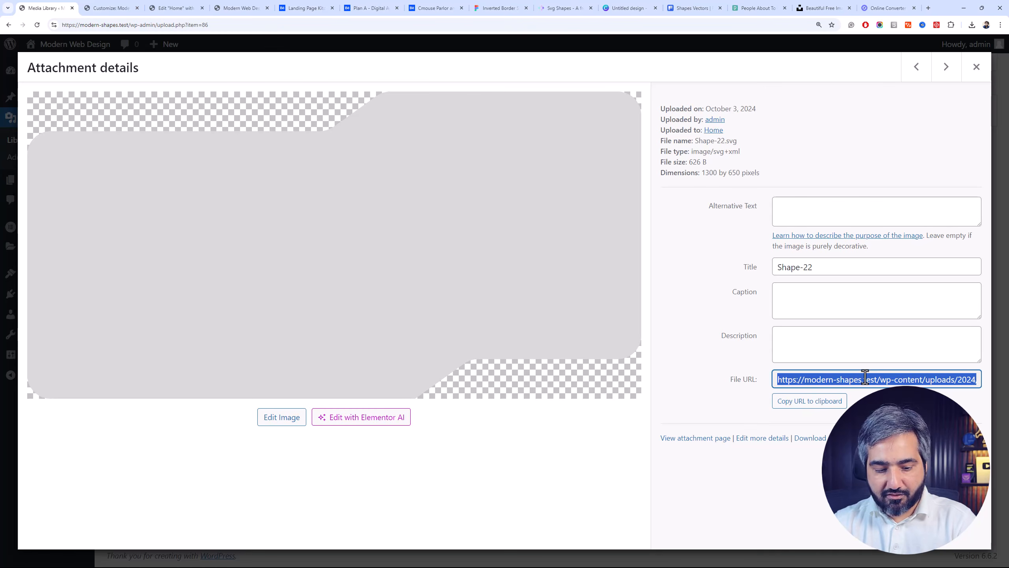
left_click(123, 8)
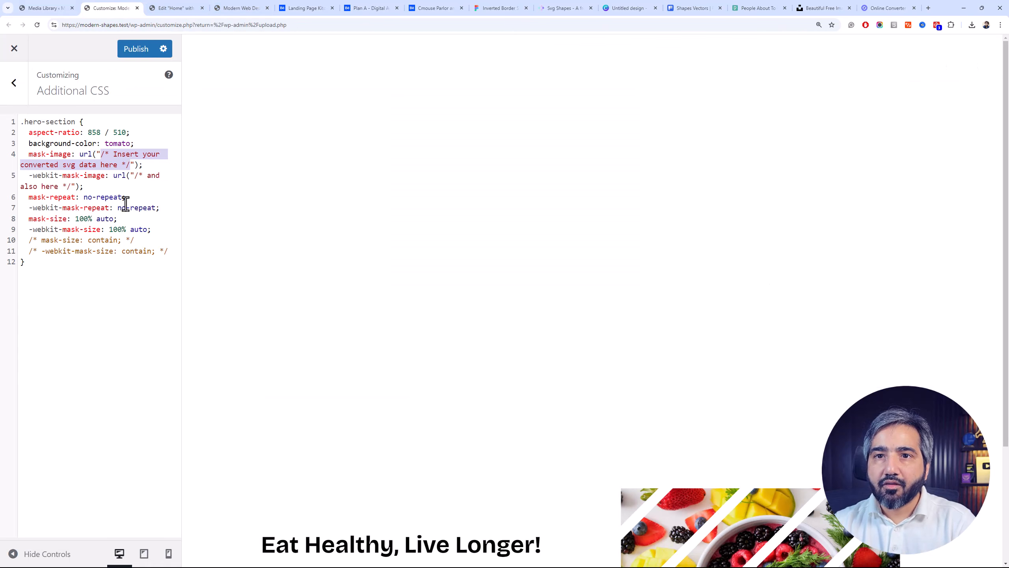
type("https://modern-shapes.test/wp-content/uploads/2024/10/Shape-22.svg")
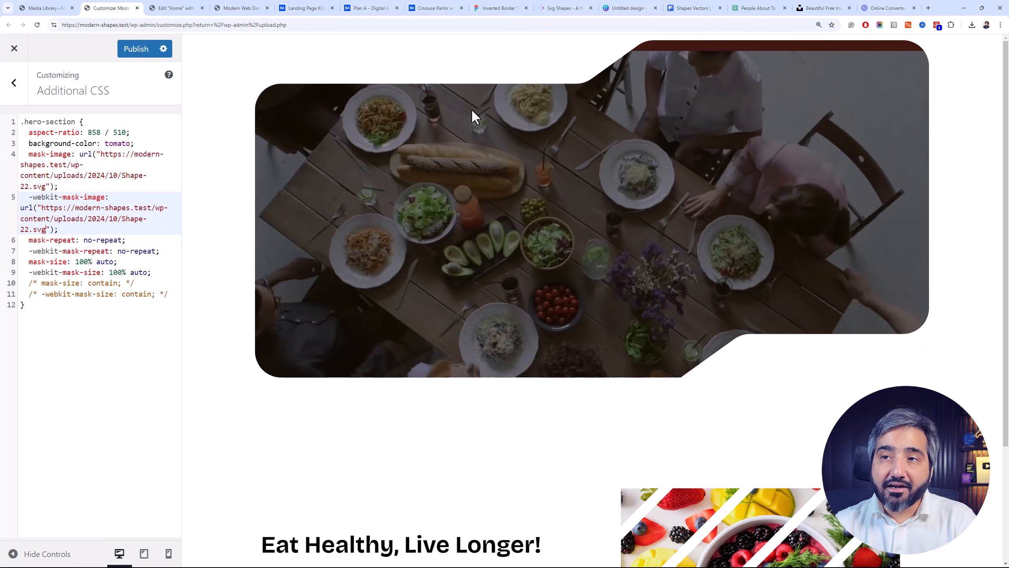
Set the .hero-section aspect-ratio to 1300 / 650, using Shape-22's dimensions from Figma, and publish the custom CSS
left_click(63, 131)
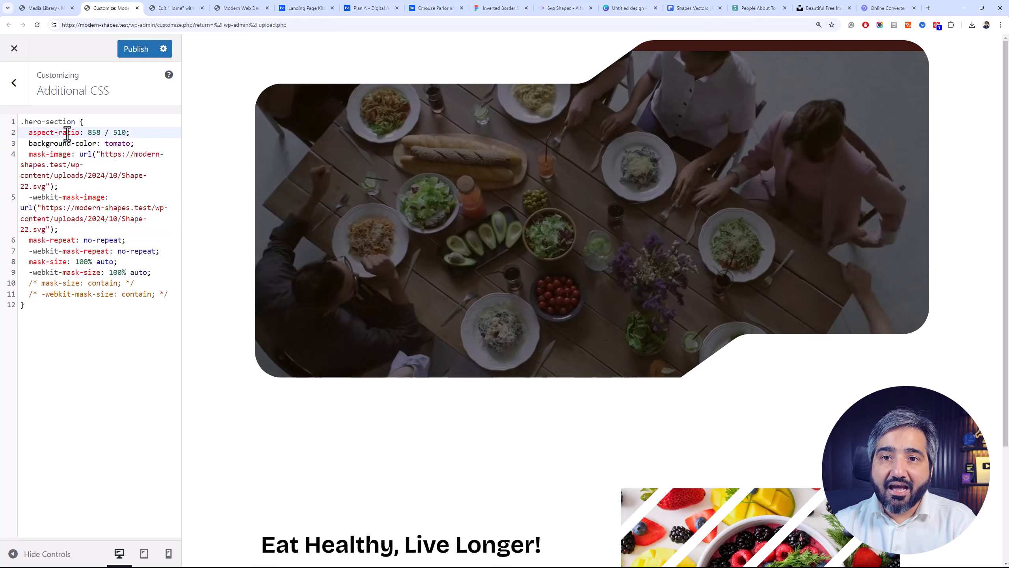
left_click_drag(126, 132, 89, 132)
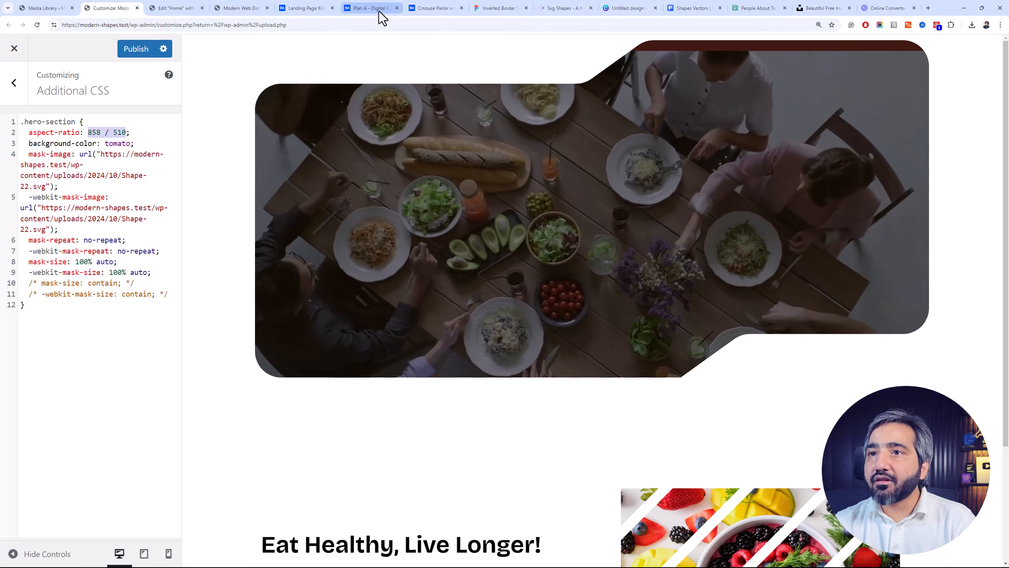
left_click(436, 8)
left_click(495, 8)
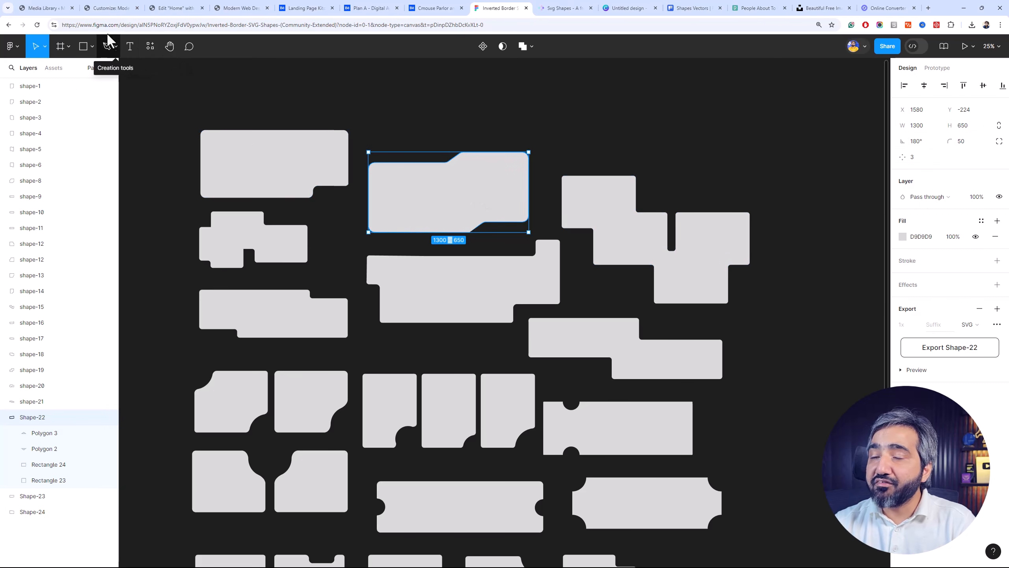
left_click(119, 8)
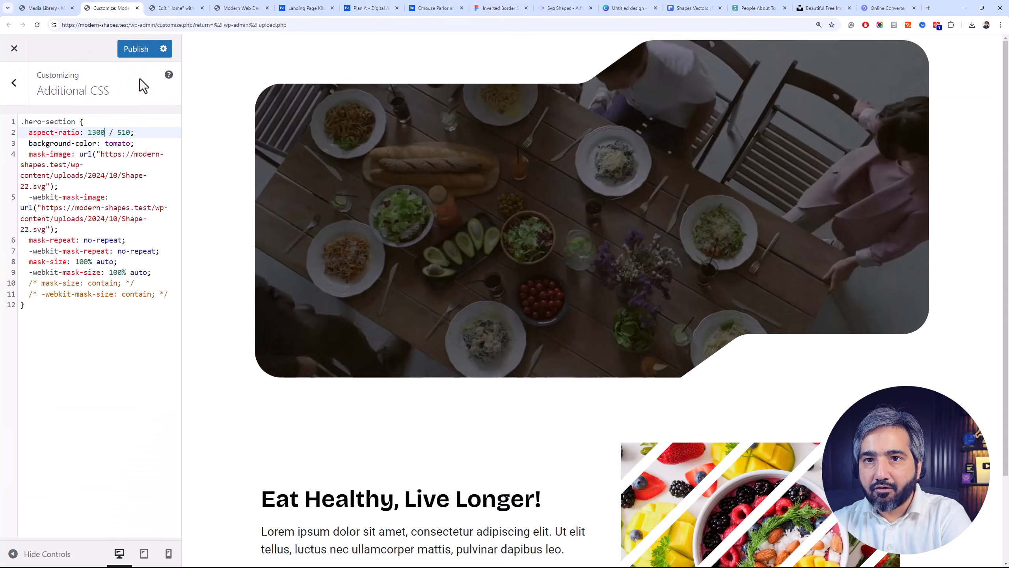
left_click(198, 8)
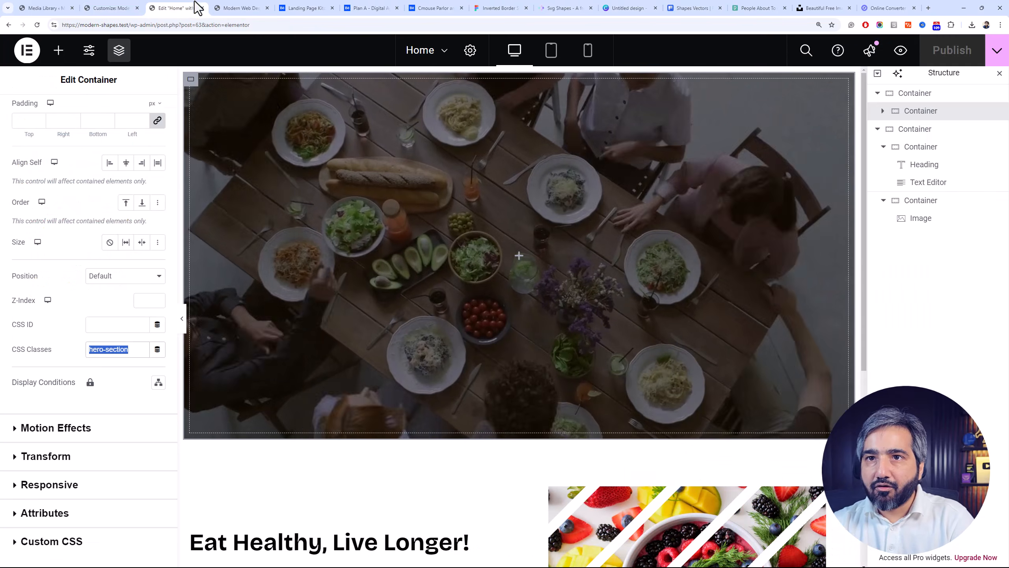
left_click(485, 7)
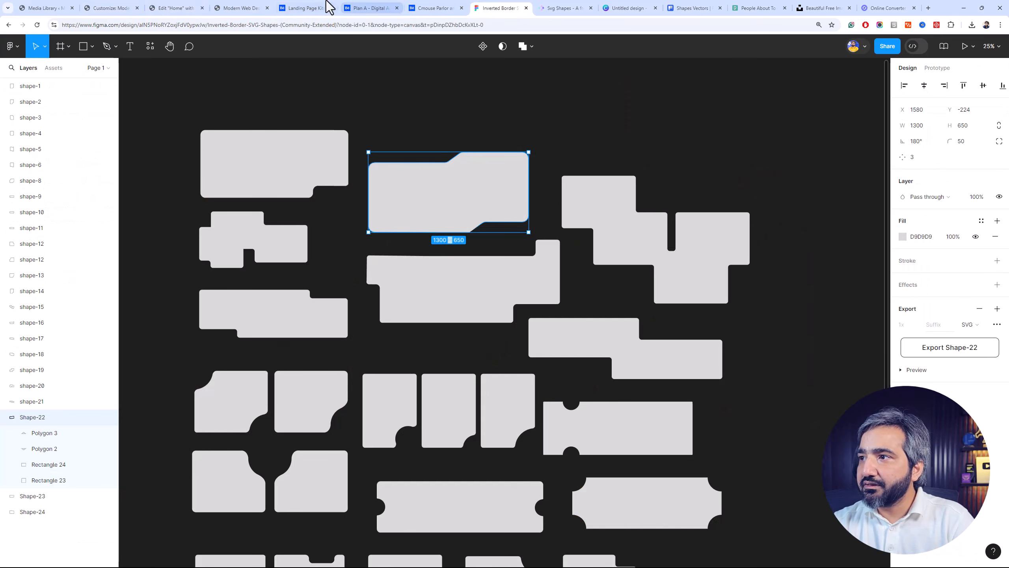
left_click(120, 8)
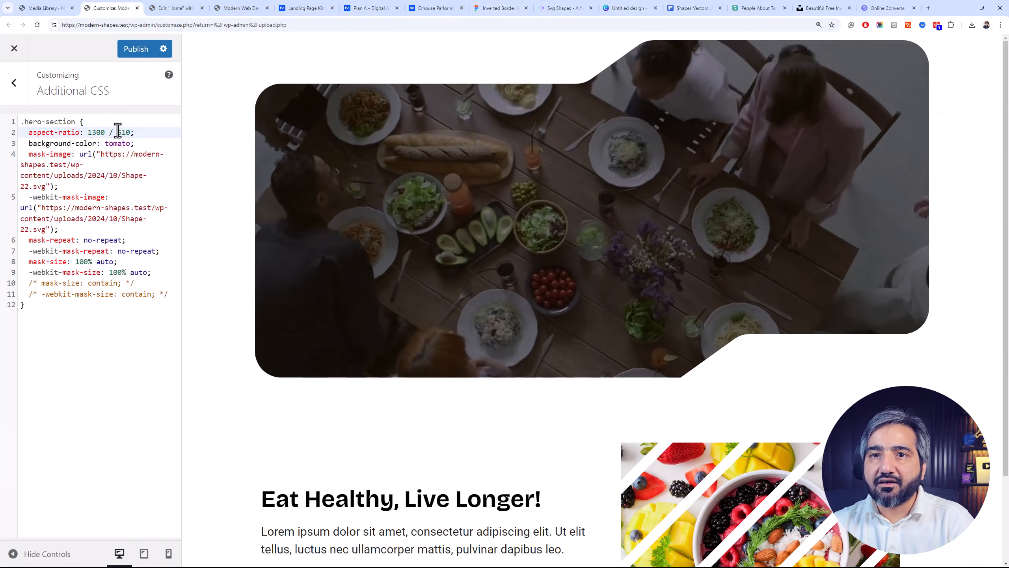
double_click(121, 132)
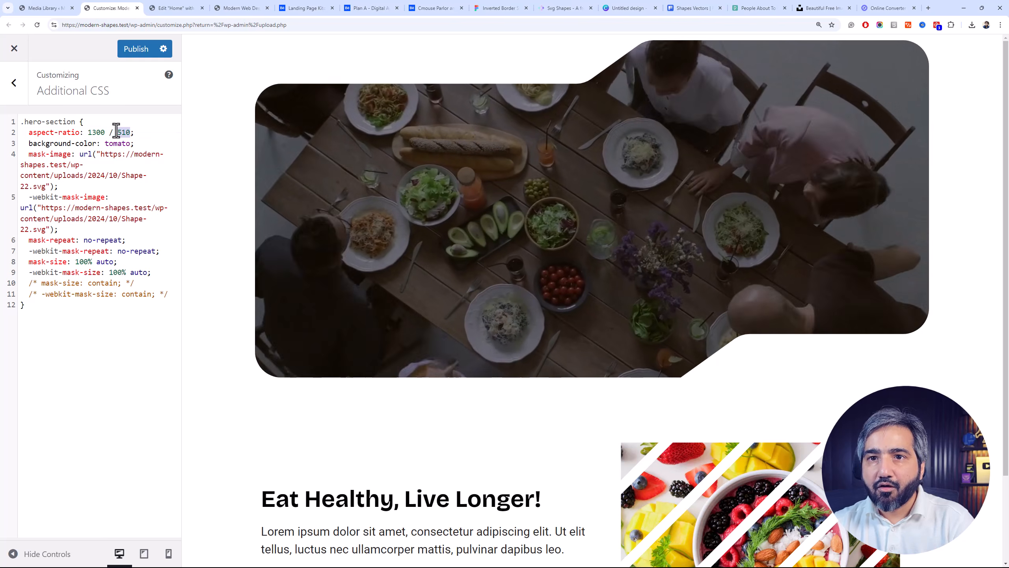
type("650")
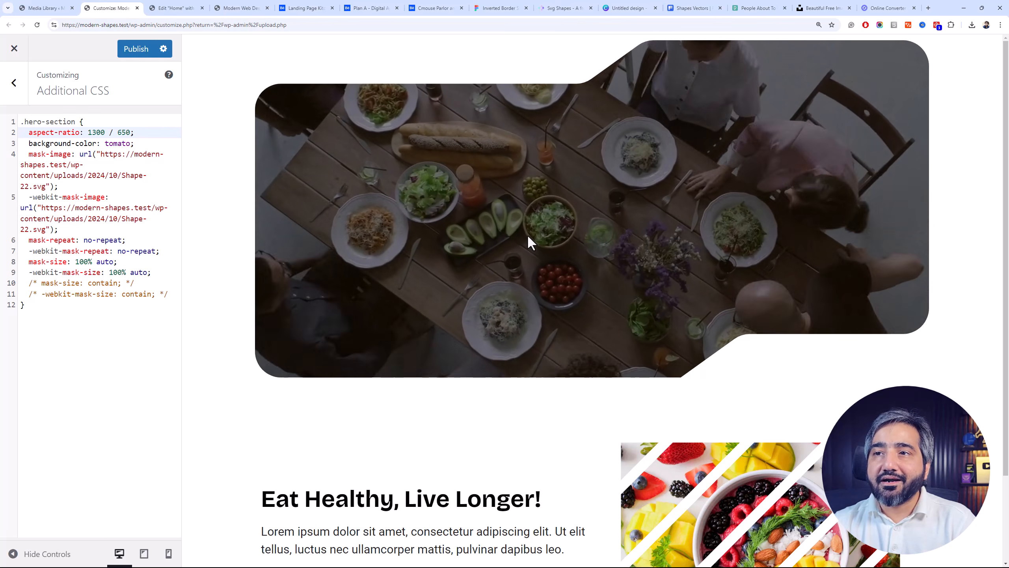
left_click(129, 52)
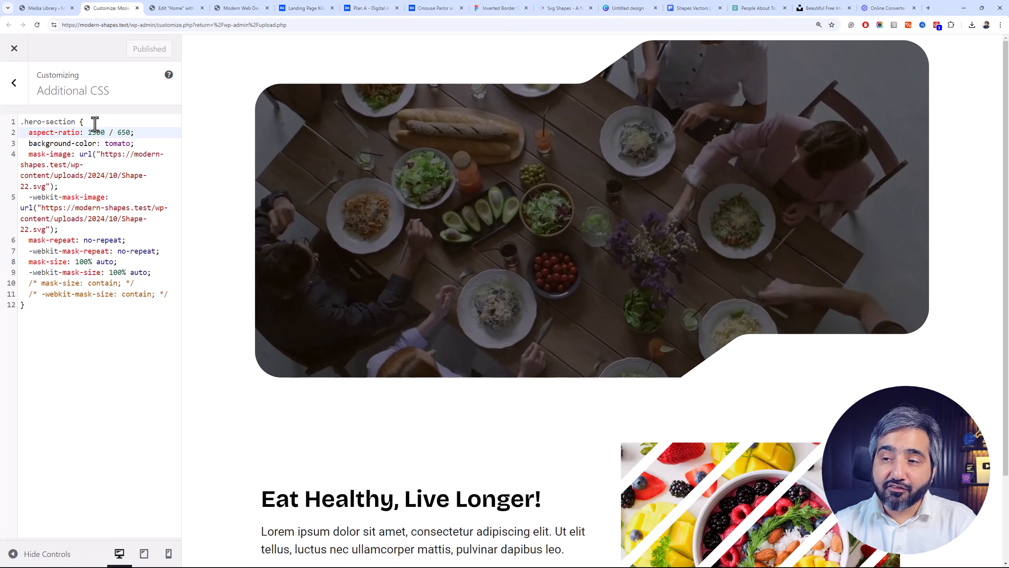
Reload the Elementor editor, choose the video background type for the masked hero container and publish the page
left_click(194, 8)
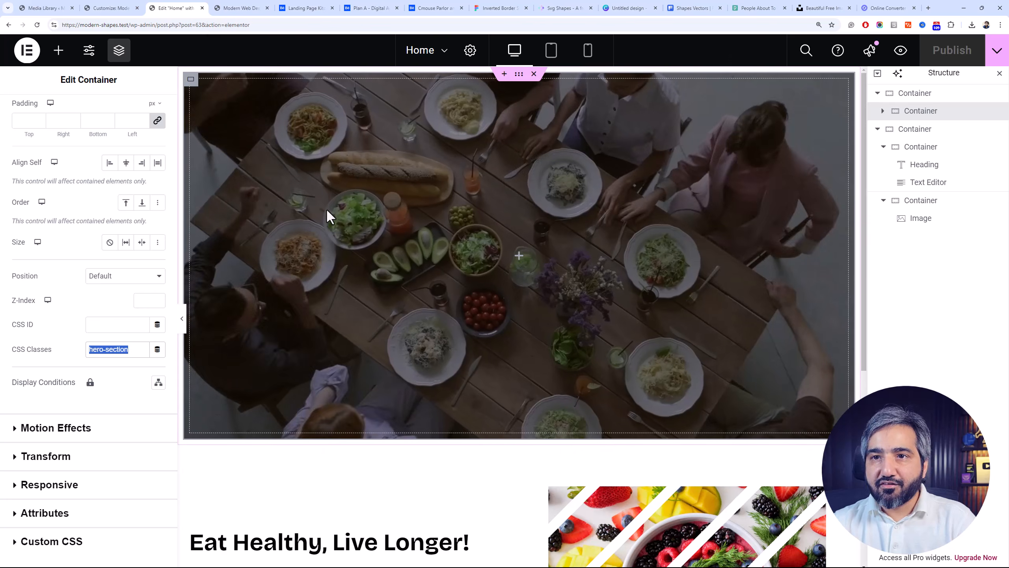
key("F5")
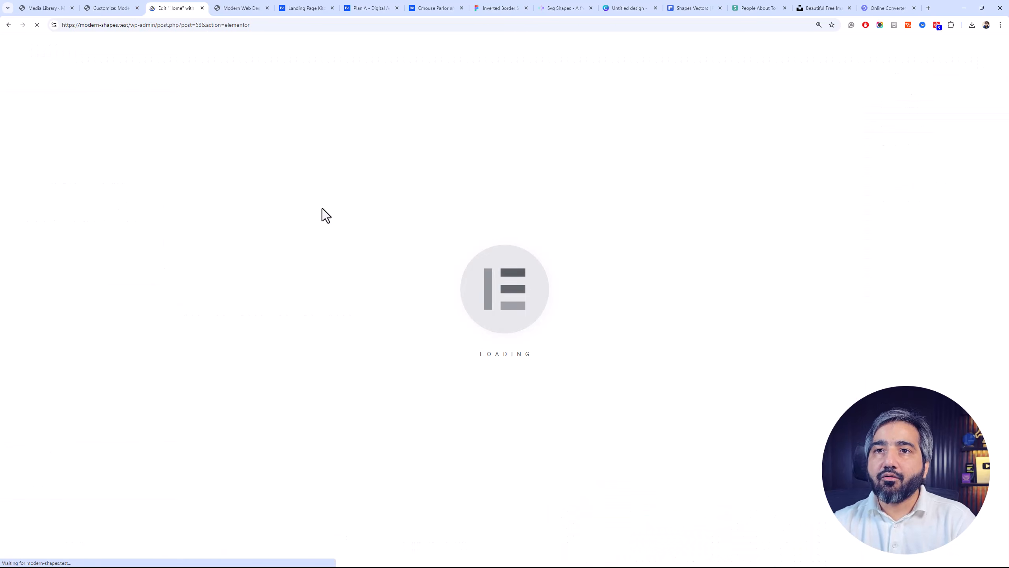
left_click(130, 3)
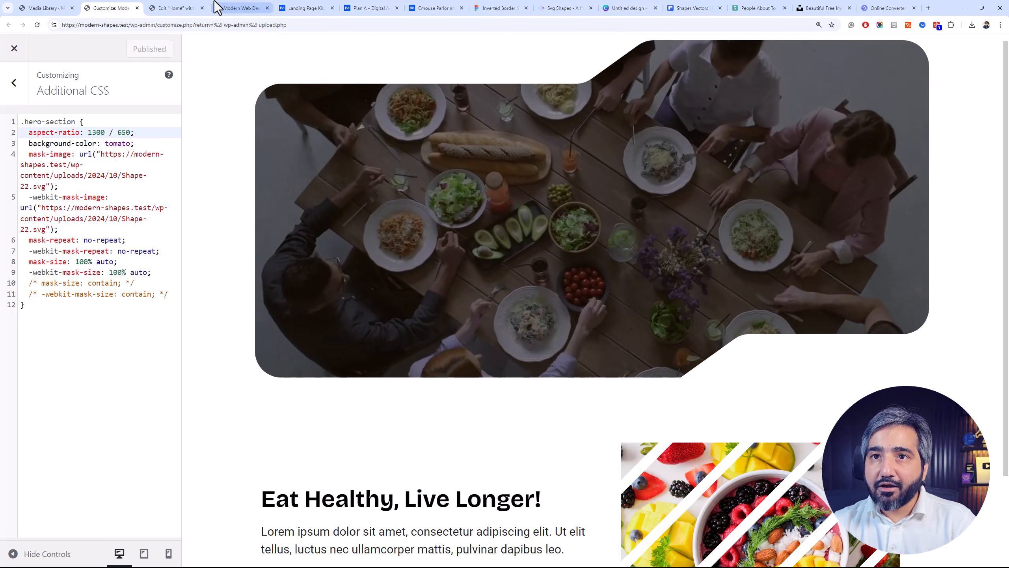
left_click(186, 8)
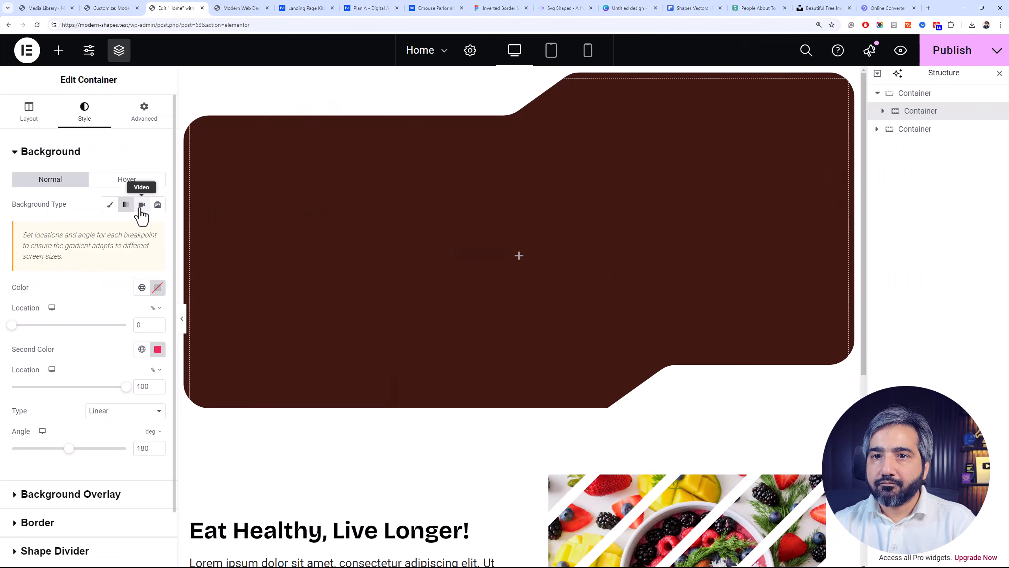
left_click(141, 205)
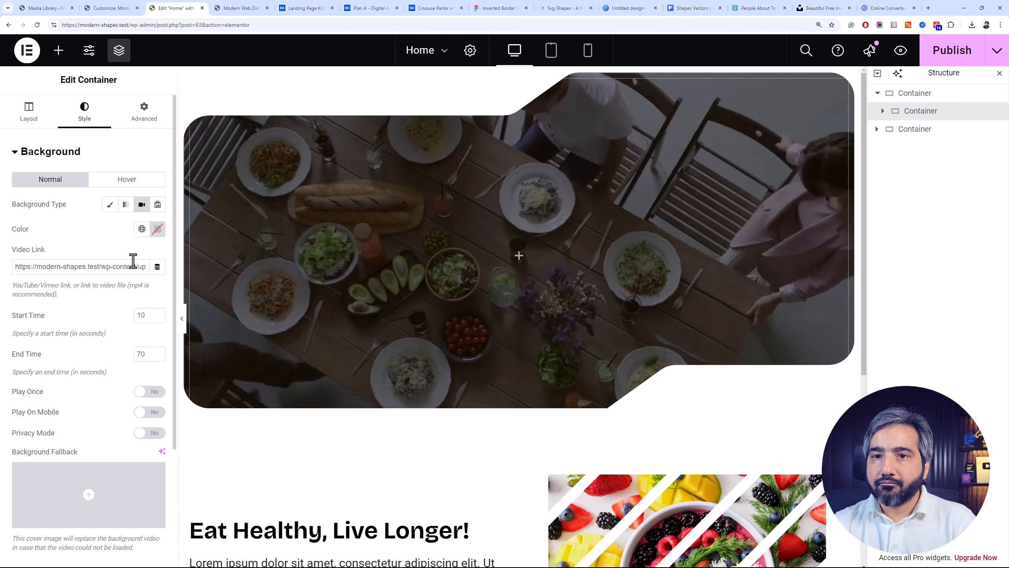
left_click(946, 66)
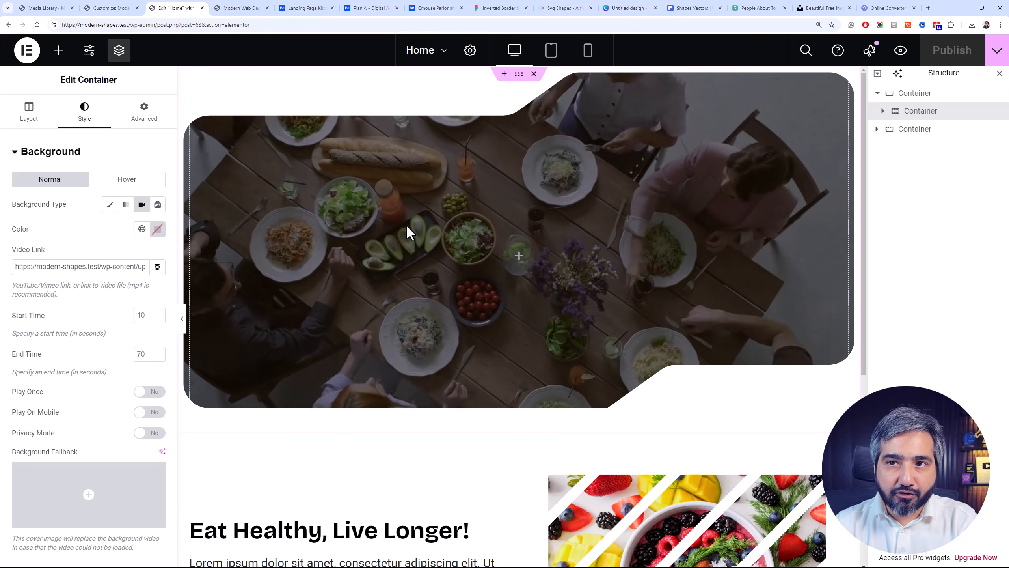
View the Cmouse salon design on Behance for reference, and add a Heading widget to the hero video container in Elementor
left_click(432, 8)
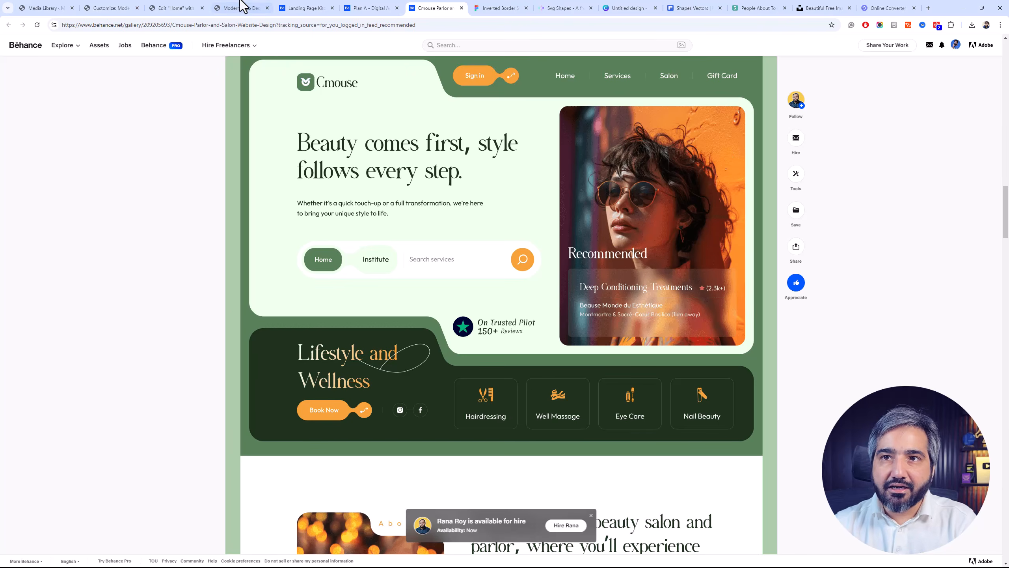
left_click(191, 3)
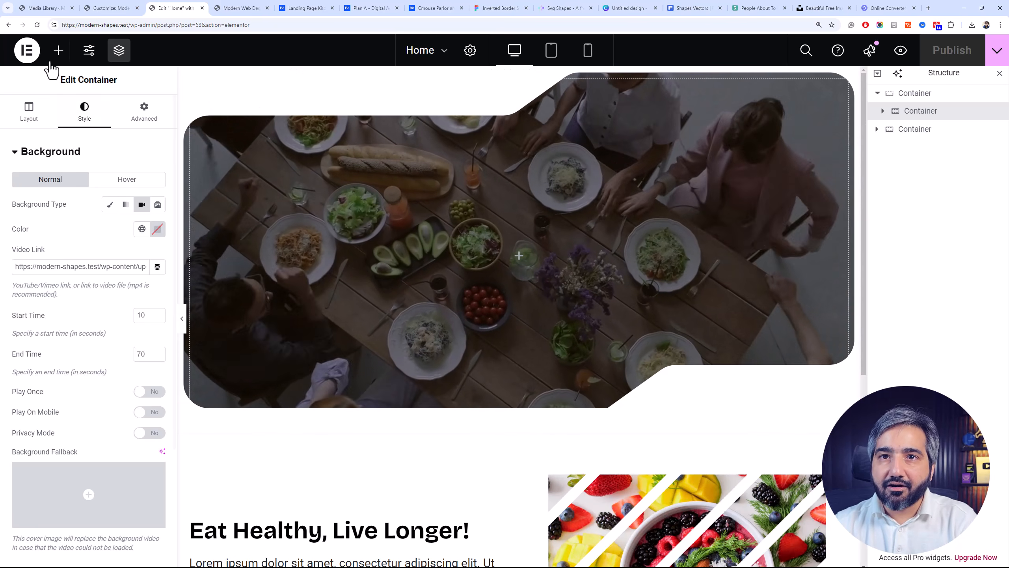
left_click(58, 50)
left_click_drag(48, 348, 340, 278)
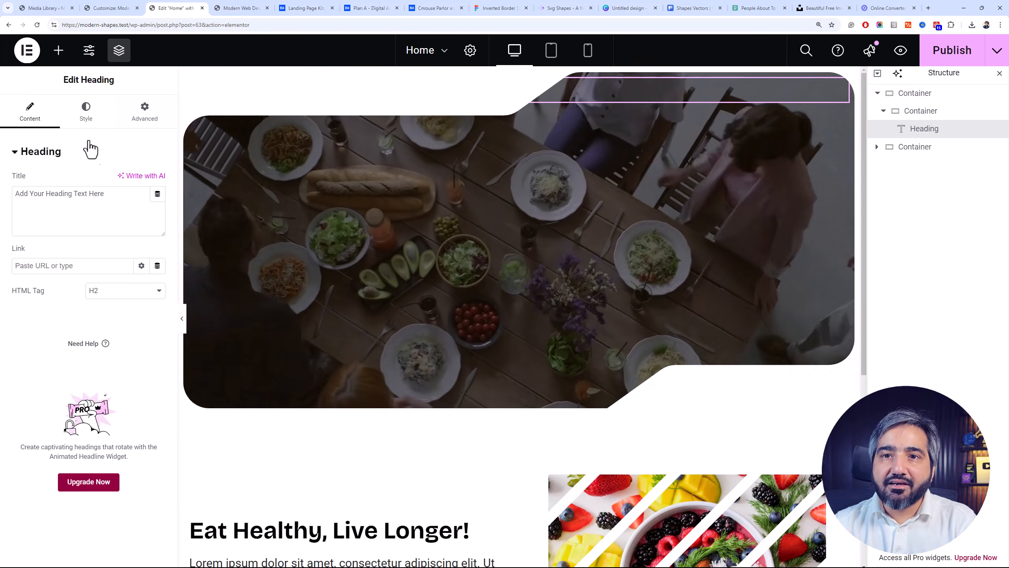
Set the text color of the hero's placeholder heading to #FFFFFF
left_click(85, 113)
left_click(158, 204)
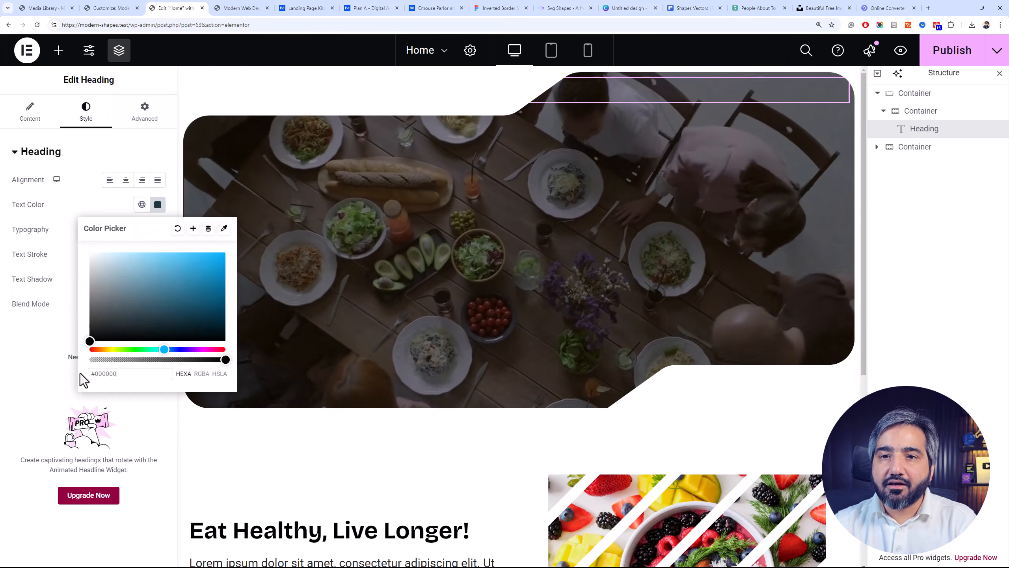
left_click(116, 341)
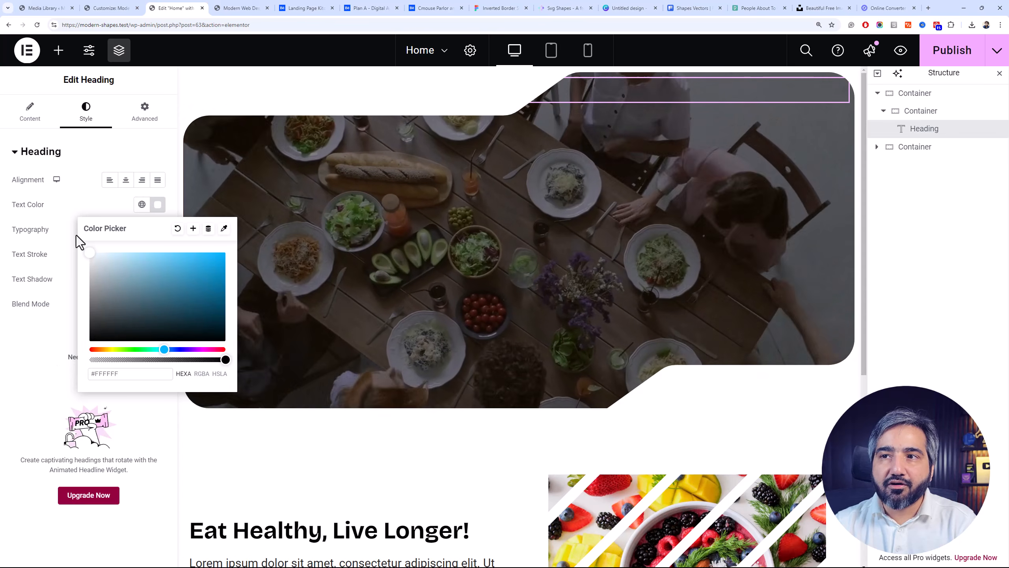
Center the hero video container's content vertically by setting its Justify Content to center
left_click(950, 108)
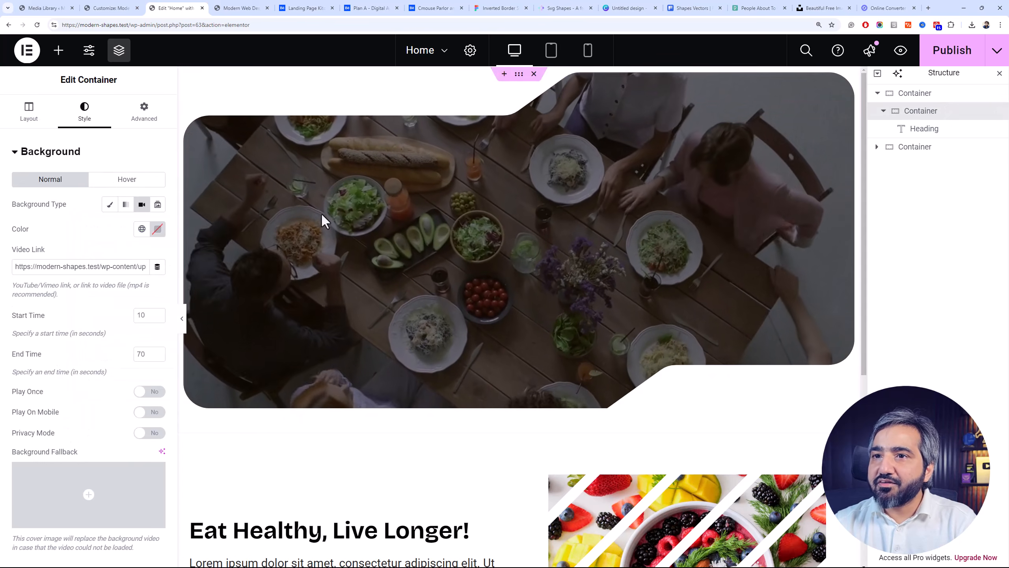
left_click(40, 115)
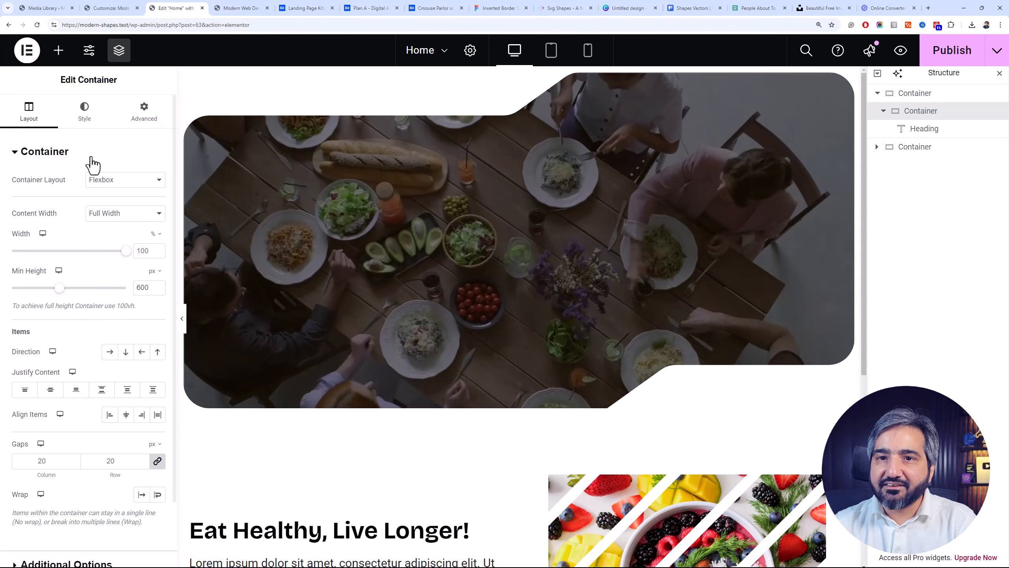
left_click(55, 389)
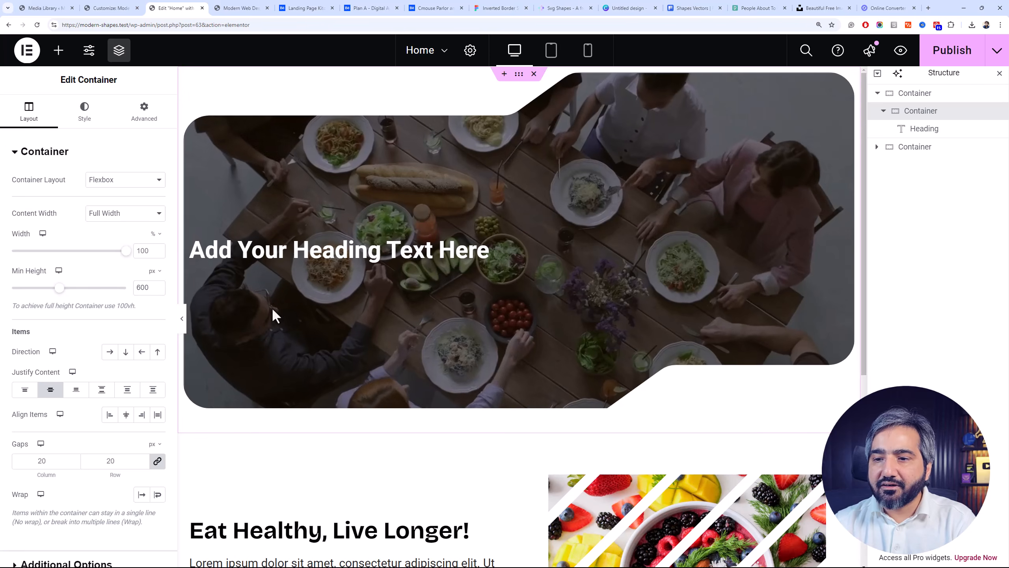
Replace the hero's placeholder heading with a copy of the "Eat Healthy, Live Longer!" heading from the section below
left_click(291, 535)
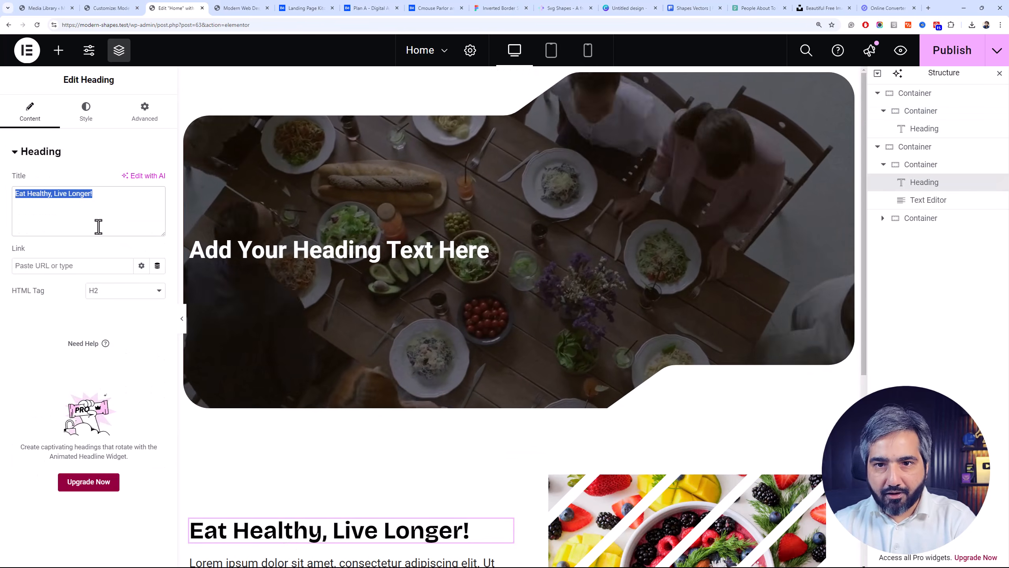
left_click(219, 248)
left_click(86, 111)
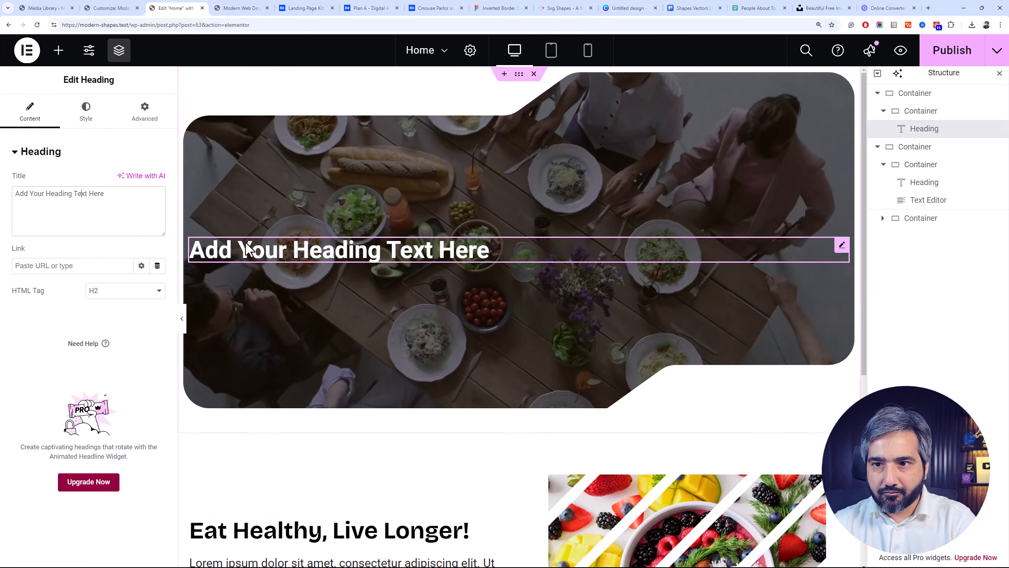
right_click(267, 245)
left_click(247, 526)
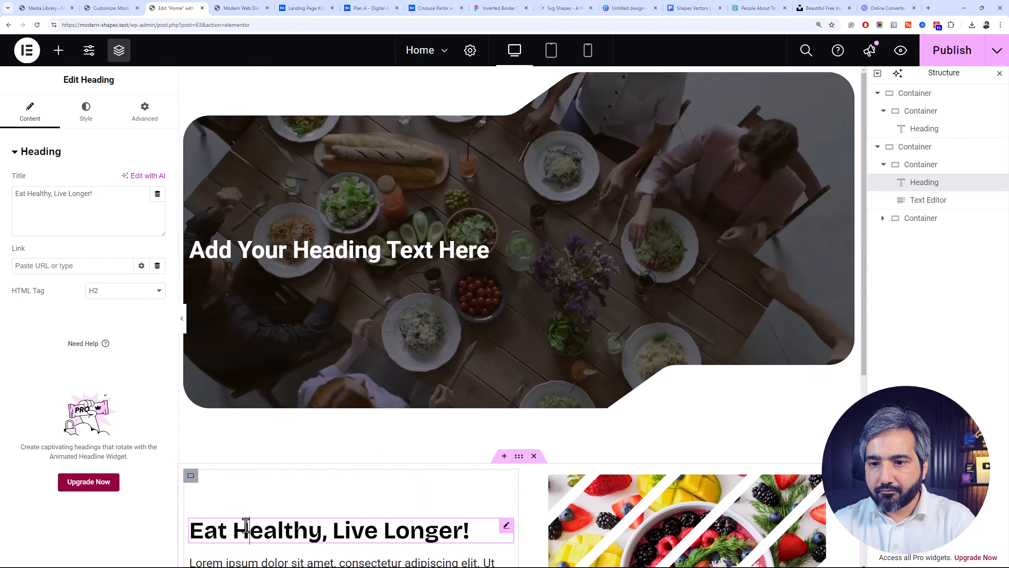
right_click(252, 533)
left_click(287, 350)
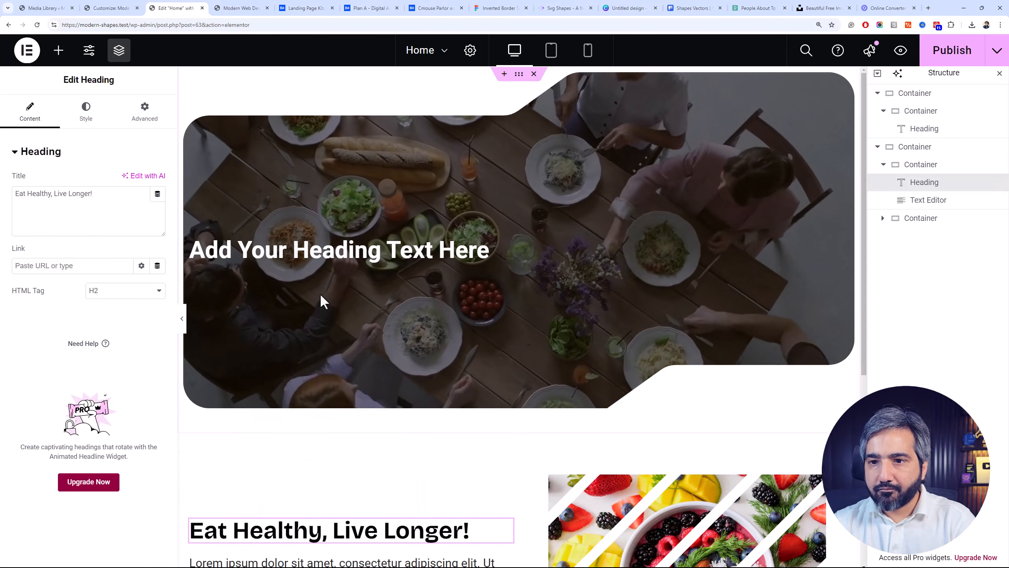
right_click(334, 261)
left_click(374, 340)
right_click(338, 241)
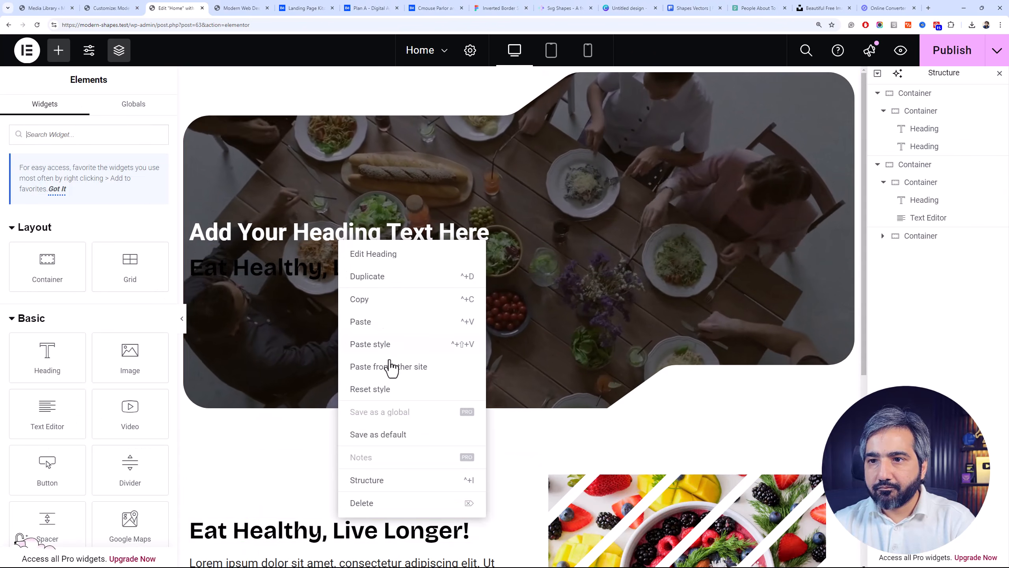
left_click(380, 500)
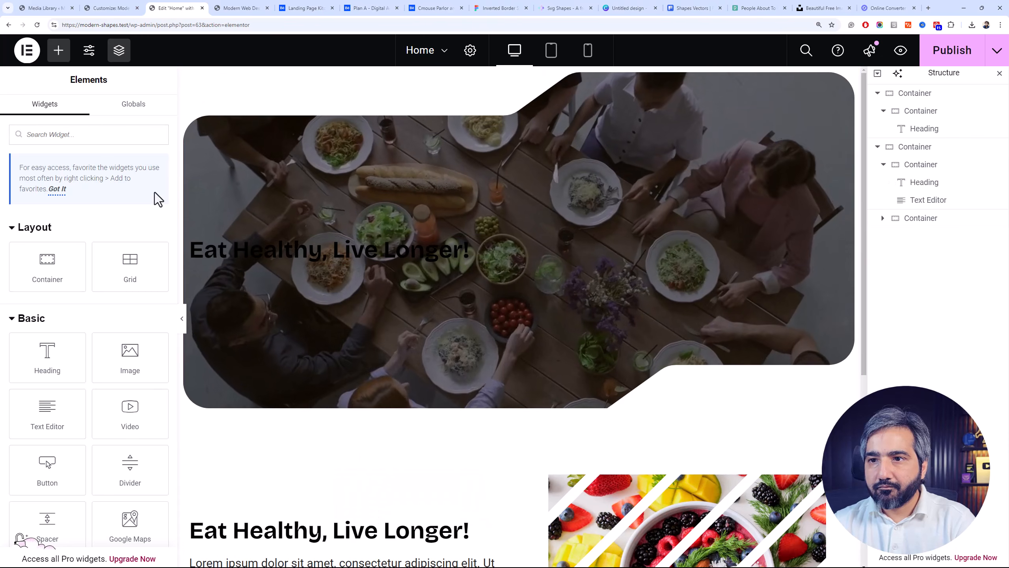
Add a new container inside the hero video container and move the pasted heading into it
left_click_drag(50, 264, 260, 225)
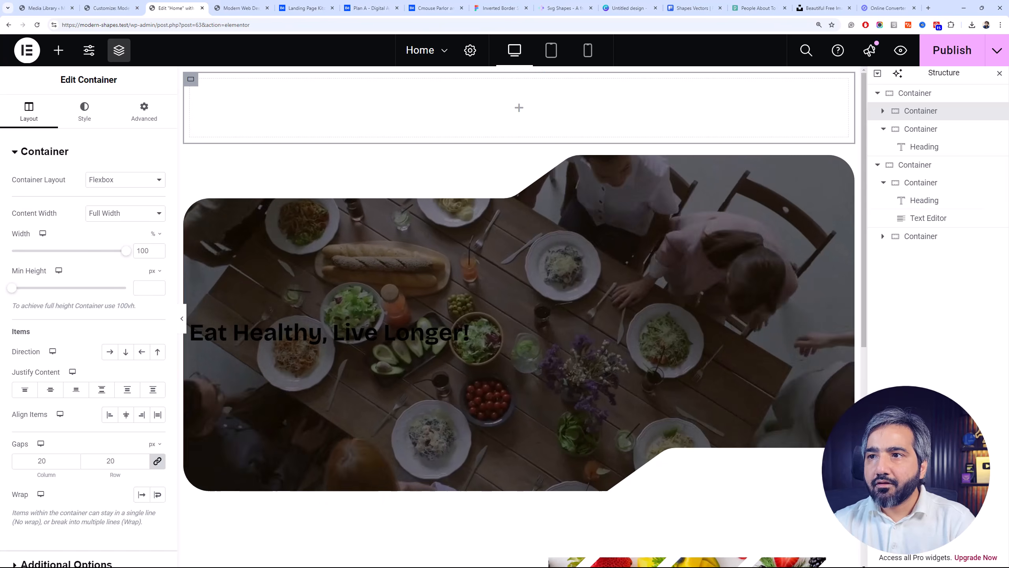
mouse_move(924, 129)
left_mouse_down()
mouse_move(922, 117)
mouse_move(928, 142)
mouse_move(927, 127)
left_mouse_up()
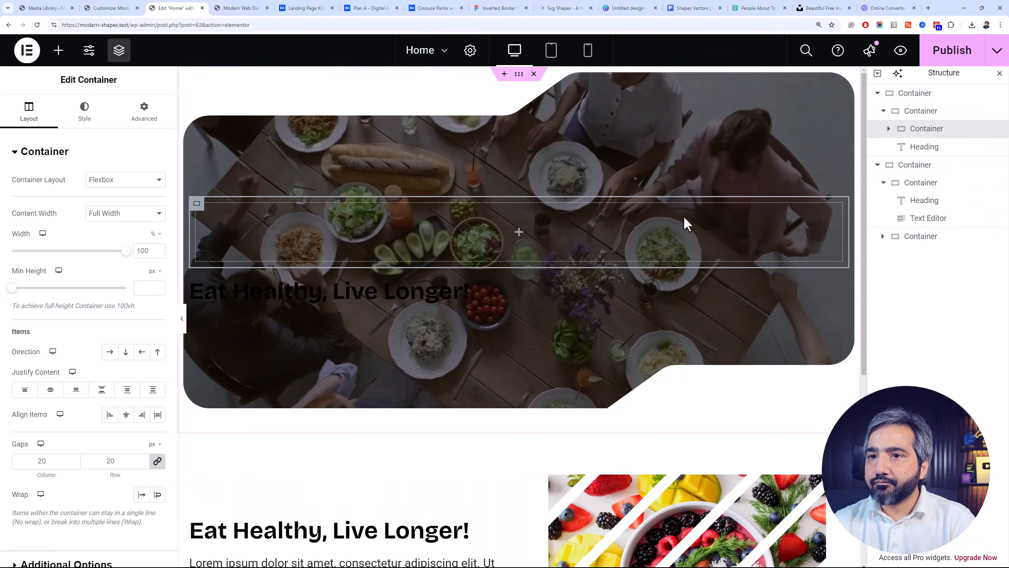
left_click(914, 148)
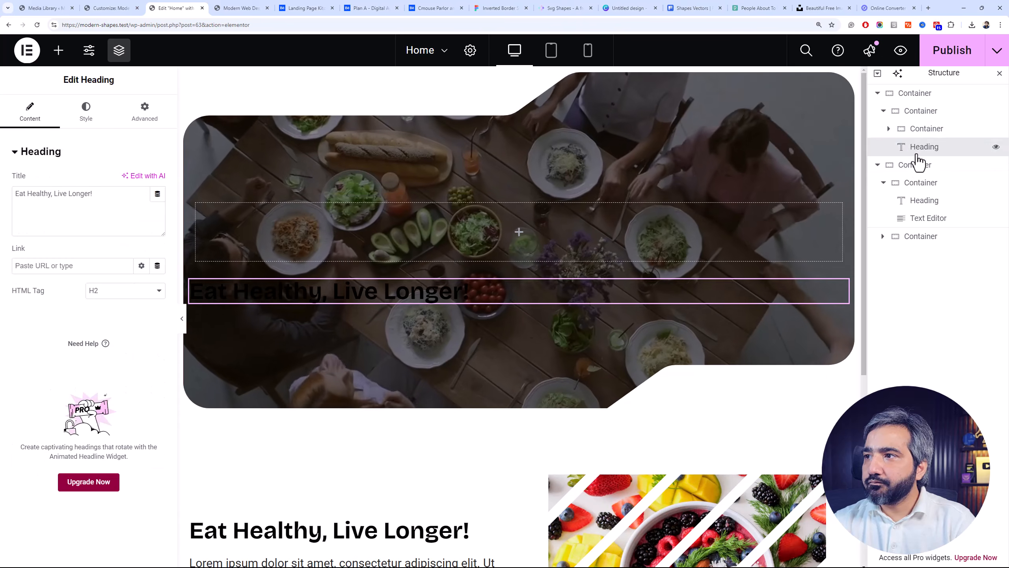
left_click(901, 131)
mouse_move(386, 292)
left_mouse_down()
mouse_move(406, 254)
mouse_move(298, 263)
left_mouse_up()
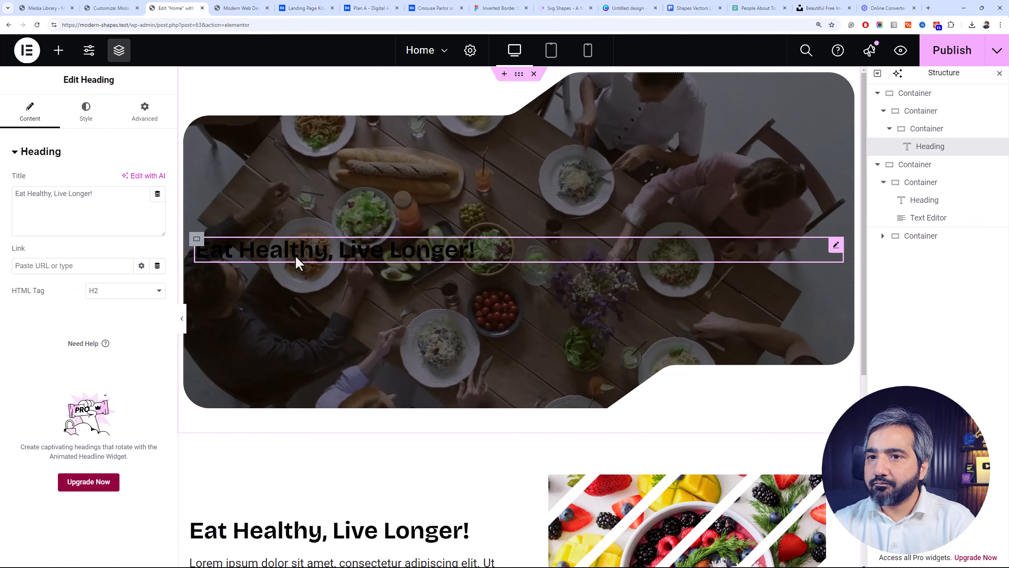
Try a row direction on the hero video container and return it to column
left_click(923, 133)
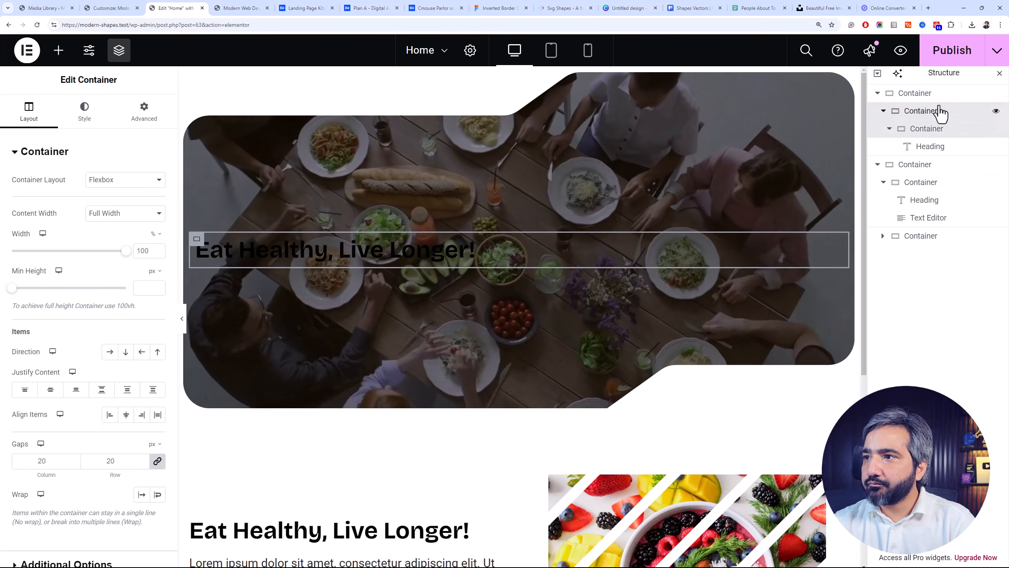
left_click(941, 111)
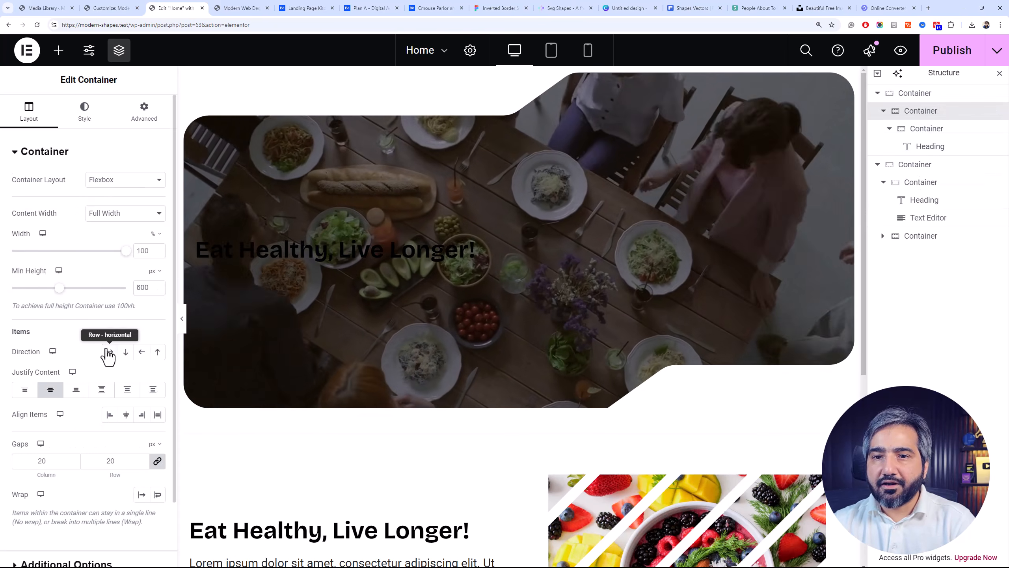
left_click(110, 351)
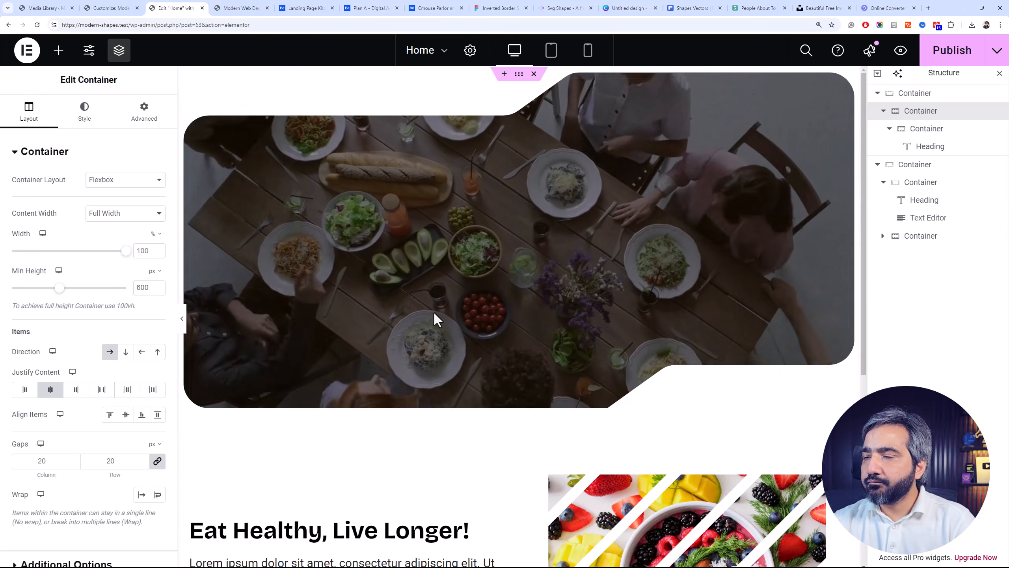
left_click(125, 351)
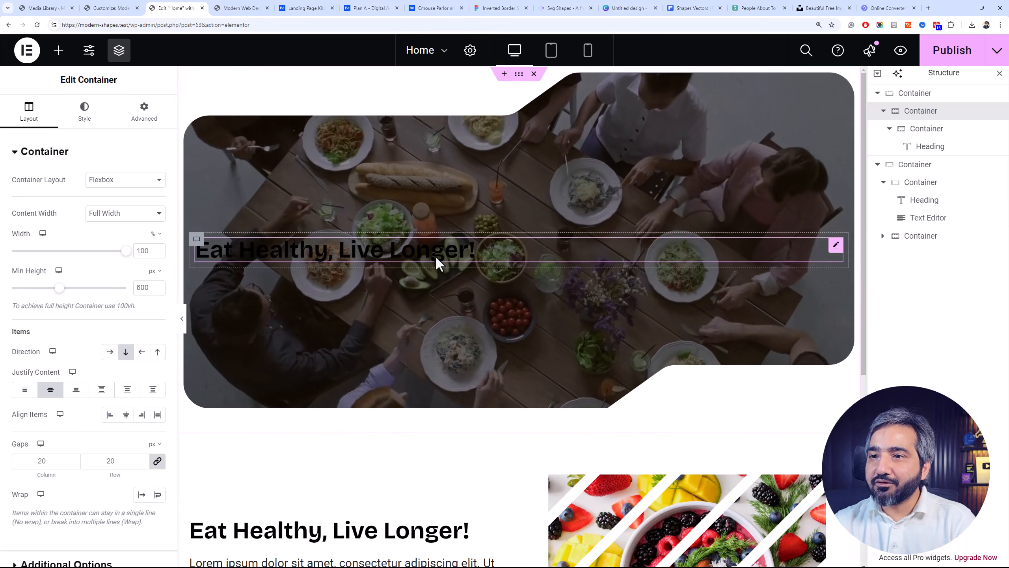
Set the inner container's direction to row and add a nested container with 50% width and 692 px minimum height
left_click(941, 129)
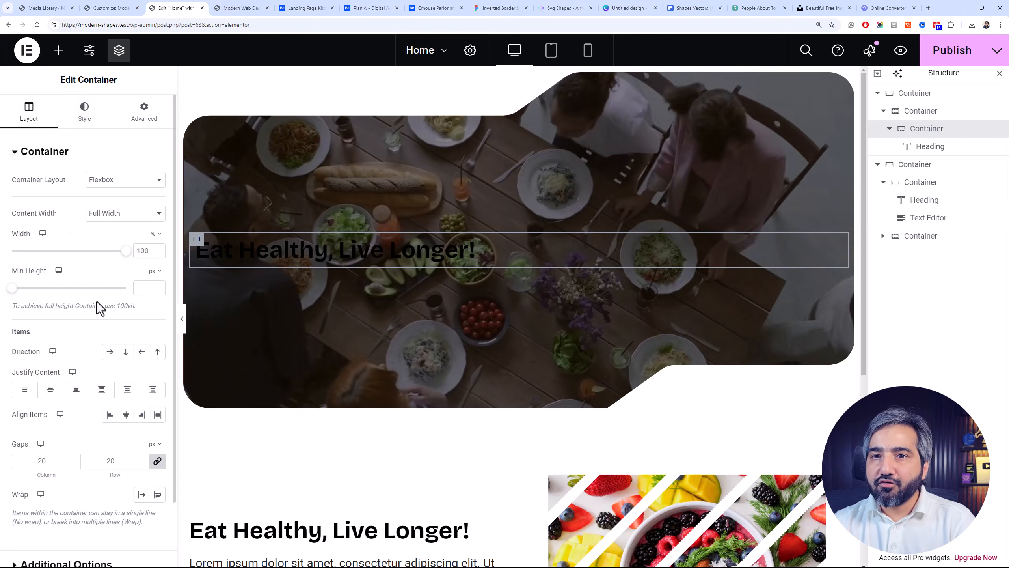
left_click(107, 358)
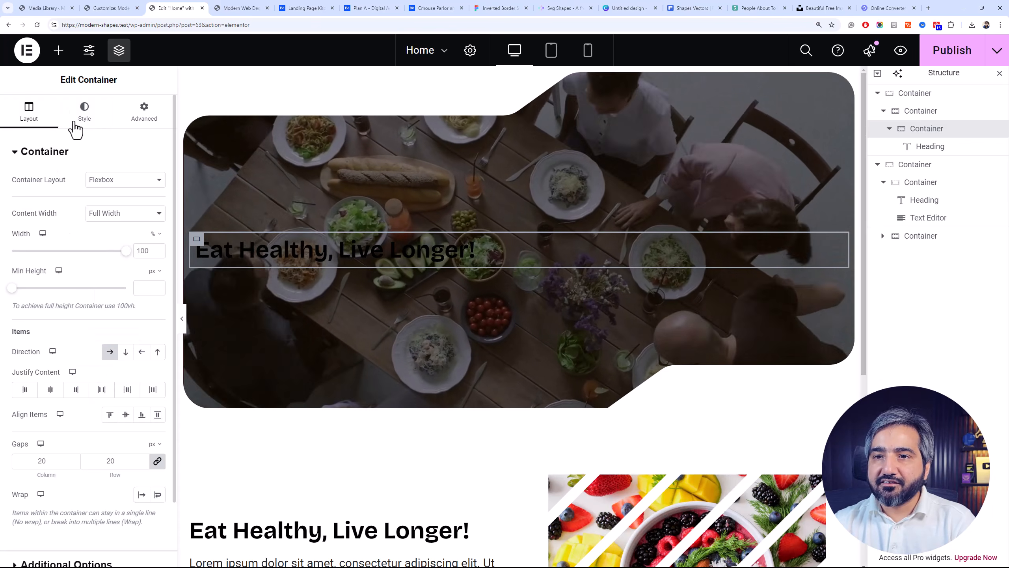
left_click(58, 63)
left_click(65, 286)
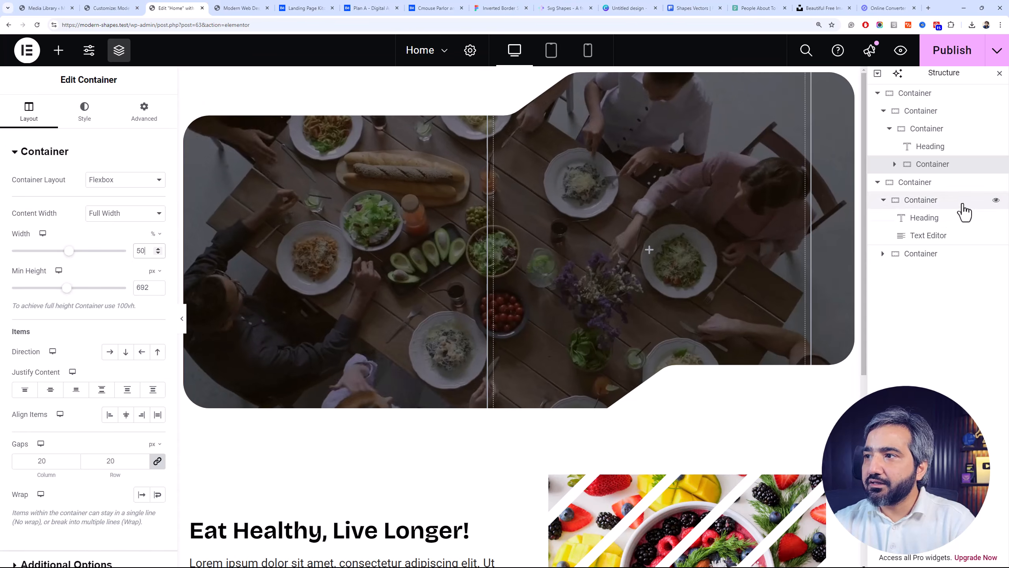
Duplicate the nested 50% container and place both column containers ahead of the heading in the row
right_click(947, 169)
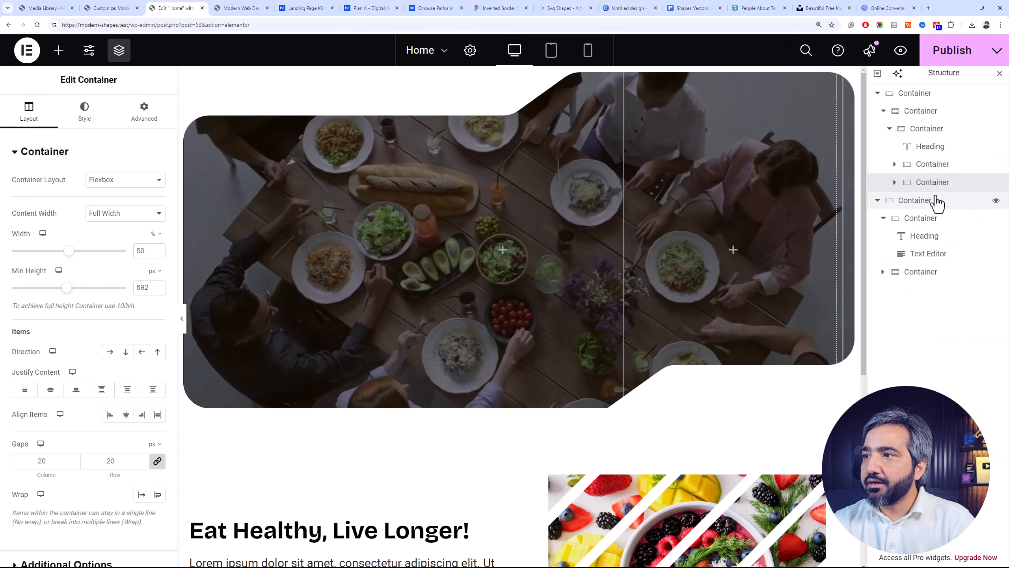
mouse_move(934, 173)
left_mouse_down()
mouse_move(932, 142)
mouse_move(933, 164)
left_mouse_up()
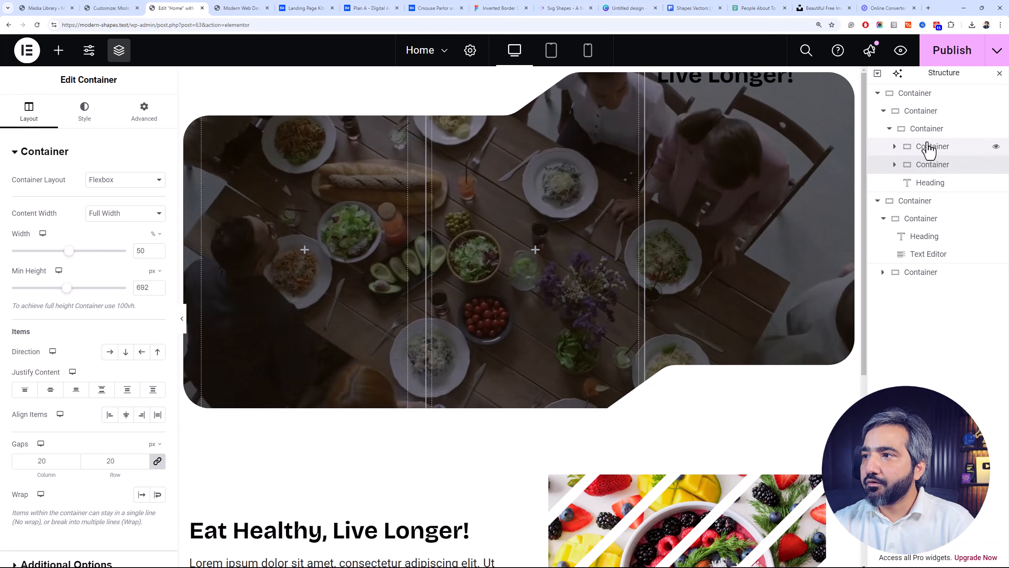
left_click(934, 134)
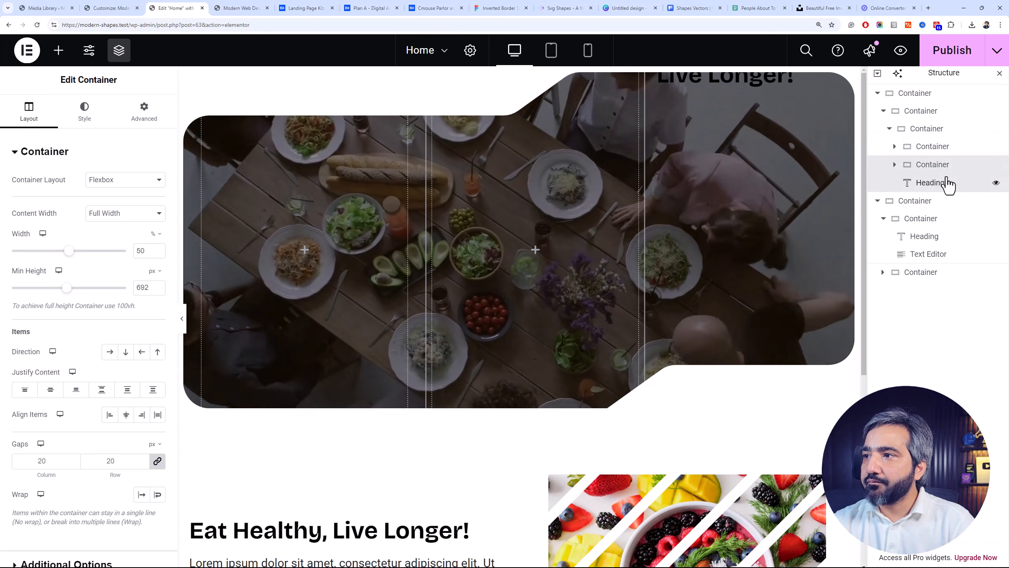
Move the heading into the first column container and center that column's content vertically
left_click(947, 183)
mouse_move(945, 160)
left_mouse_down()
mouse_move(934, 176)
mouse_move(931, 162)
left_mouse_up()
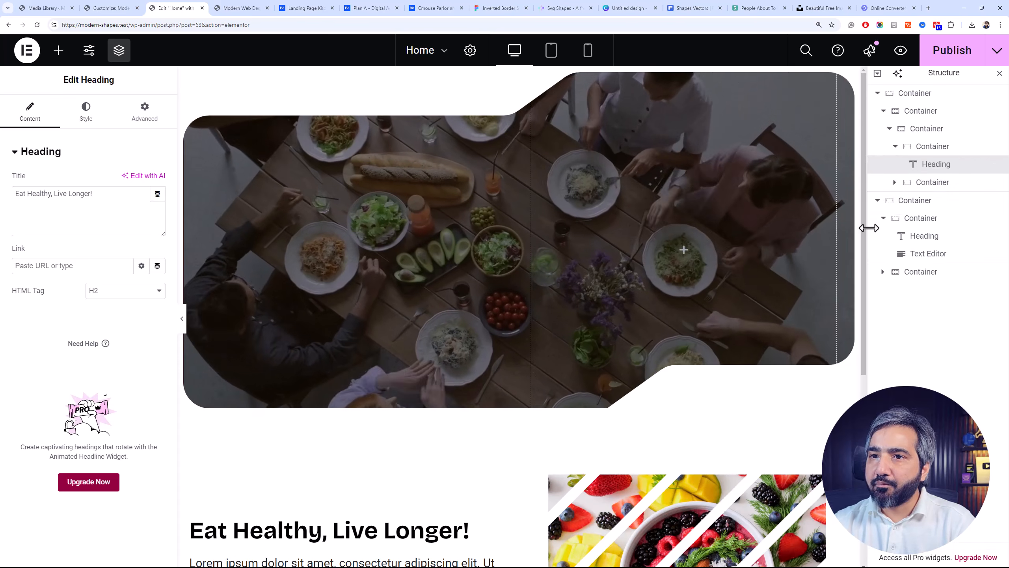
left_click(927, 152)
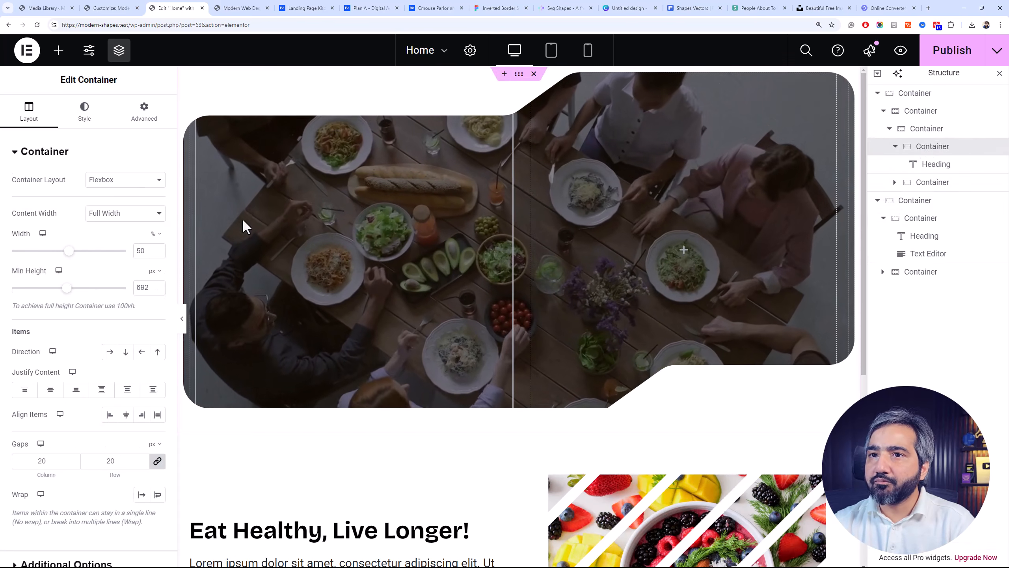
left_click(50, 391)
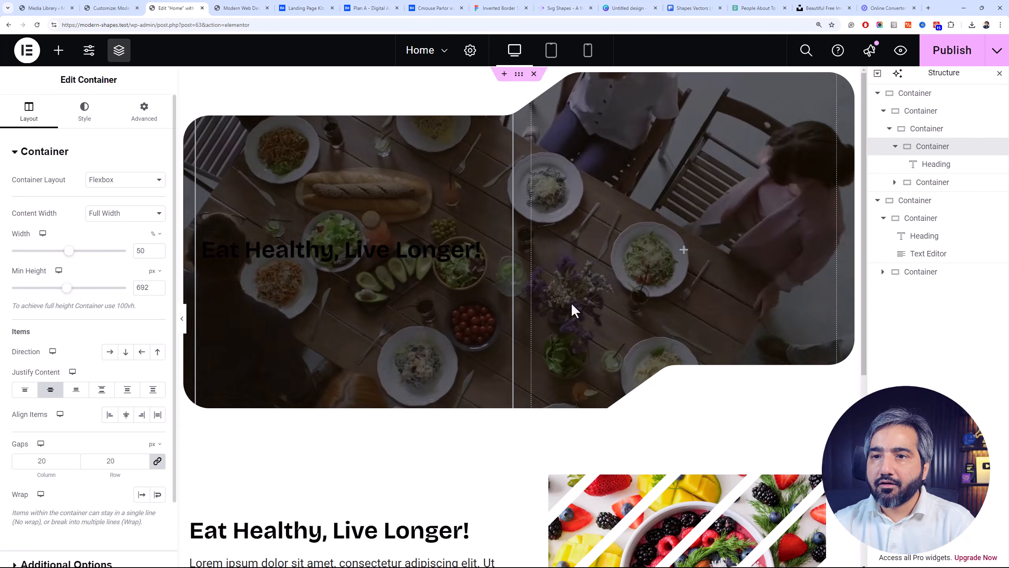
Set the text color of the hero's "Eat Healthy, Live Longer!" heading to #FFFFFF
left_click(954, 167)
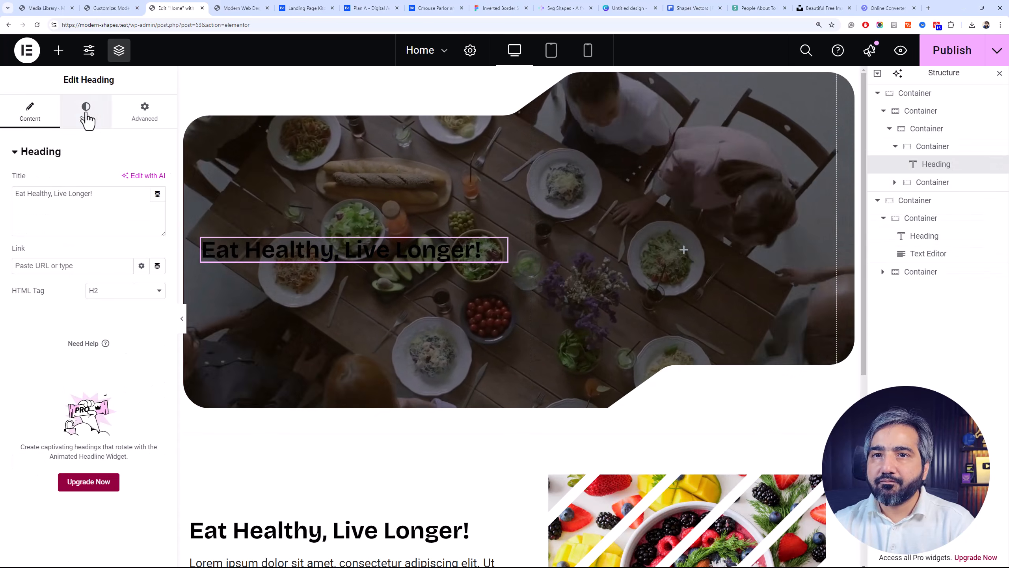
left_click(86, 113)
left_click(159, 206)
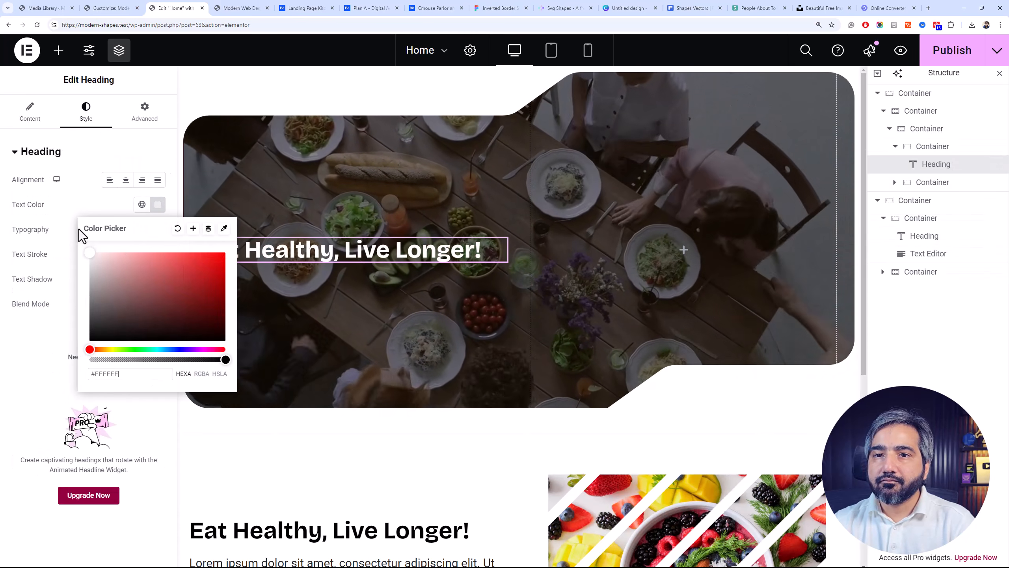
left_click(77, 227)
Set the hero heading's typography size to 62 px
left_click(158, 229)
left_click(138, 326)
type("5")
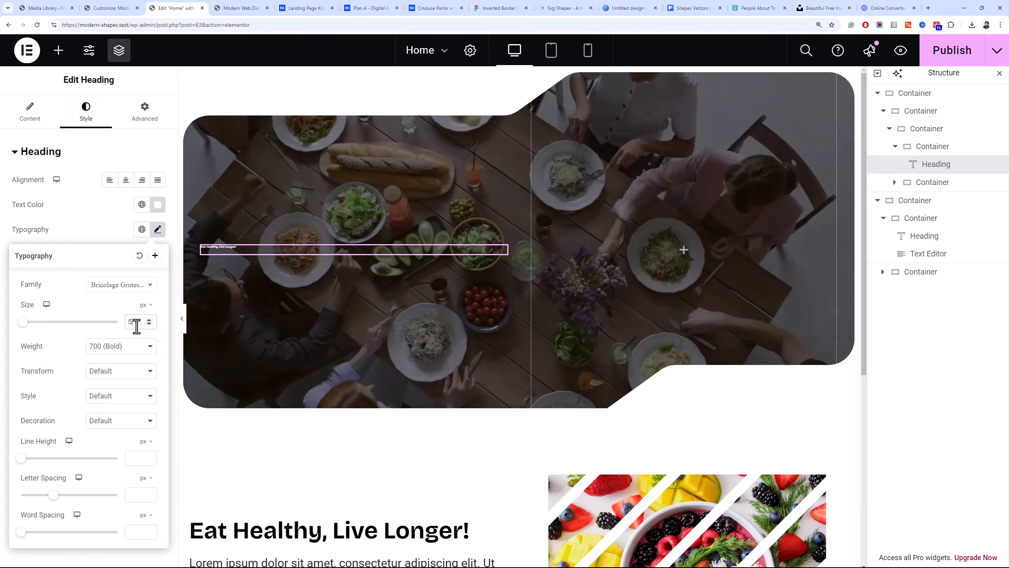
type("5")
left_click(149, 320)
left_click(152, 325)
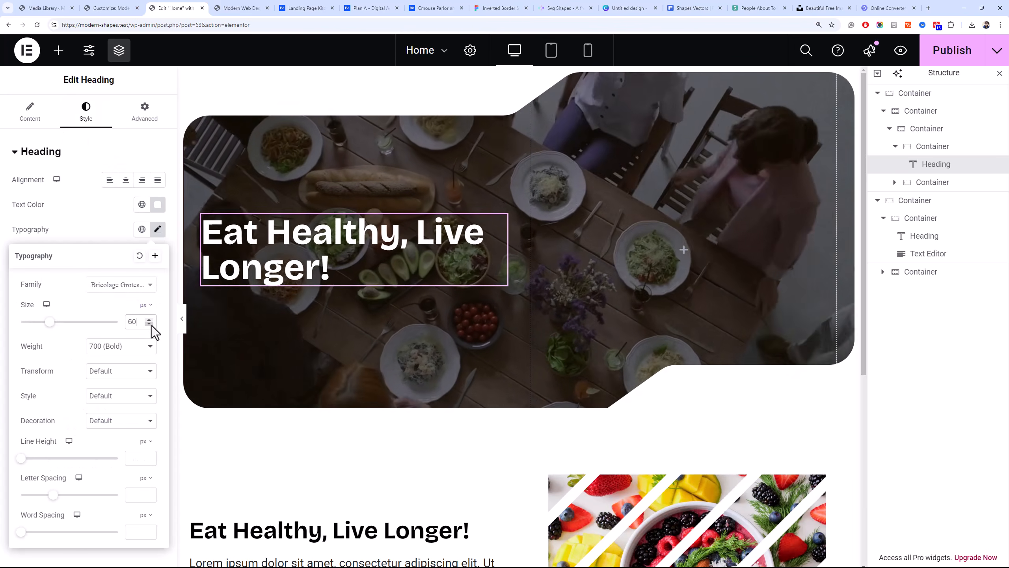
left_click(149, 320)
left_click(148, 320)
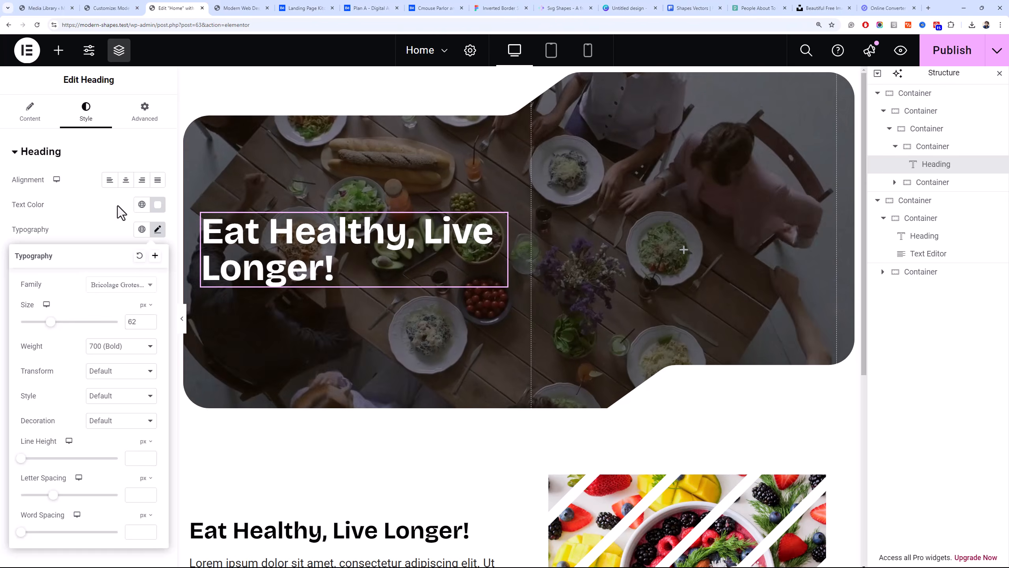
Add a Text Editor widget directly below the heading in the hero's first column and show its style settings
left_click(58, 50)
left_click_drag(67, 406, 343, 290)
left_click(86, 112)
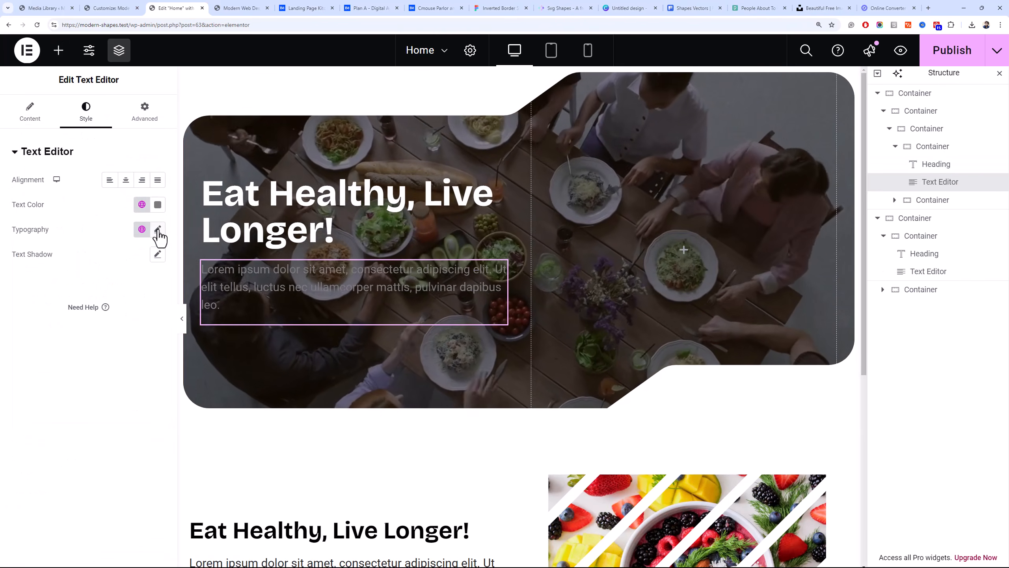
Set the hero paragraph's font family to Open Sans and give it a heavier font weight
left_click(158, 229)
left_click(128, 284)
type("sato")
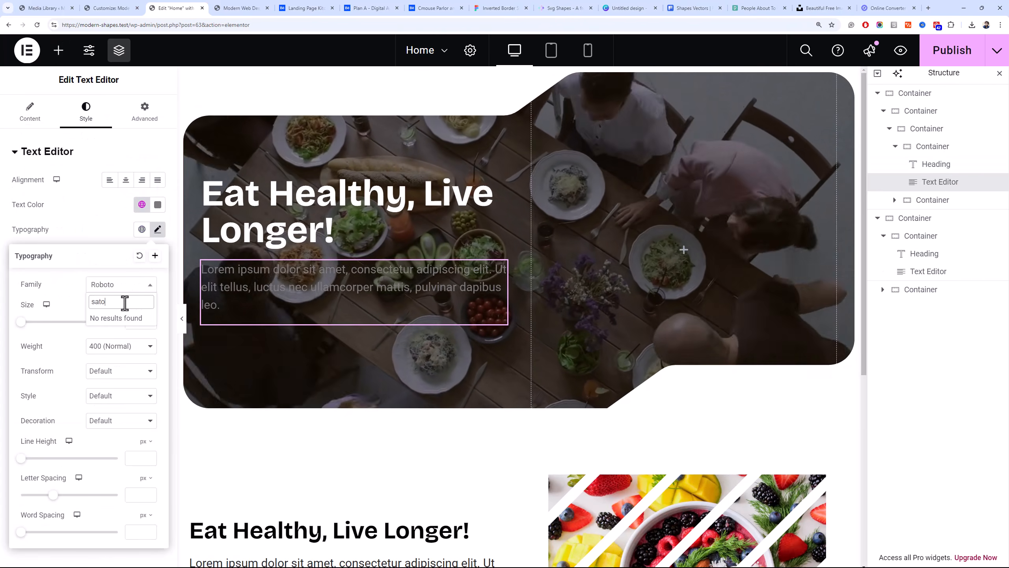
double_click(123, 302)
key("BackSpace")
type("open")
key("Return")
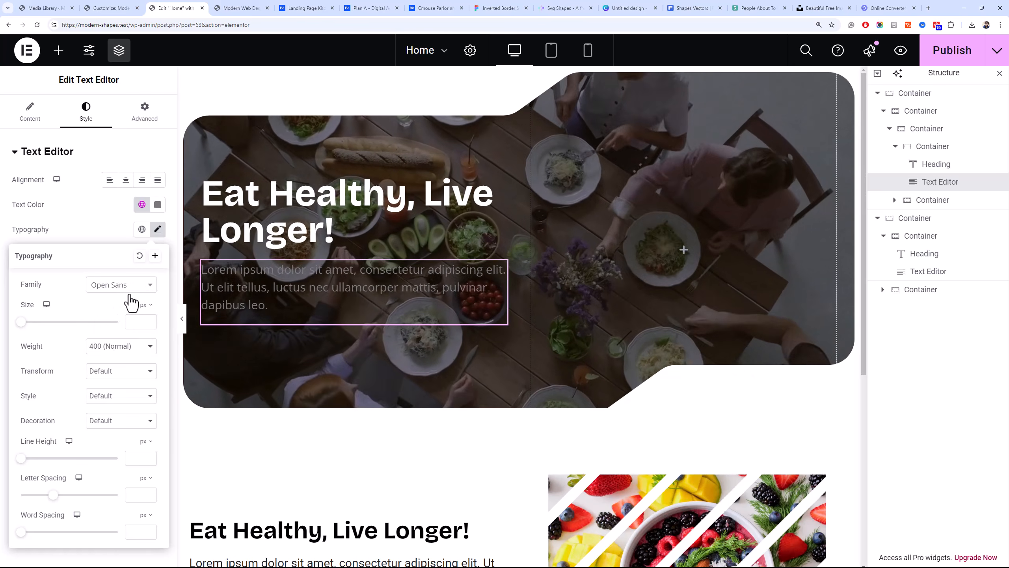
left_click(139, 346)
left_click(124, 408)
Set the hero paragraph's text color to #FFFFFF
left_click(158, 204)
left_click_drag(101, 263, 78, 247)
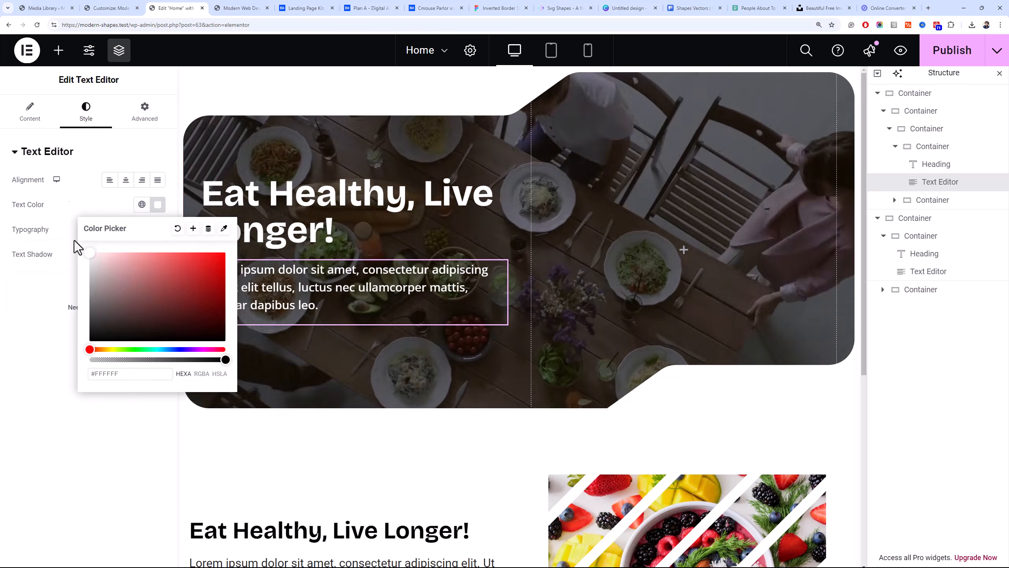
left_click(69, 191)
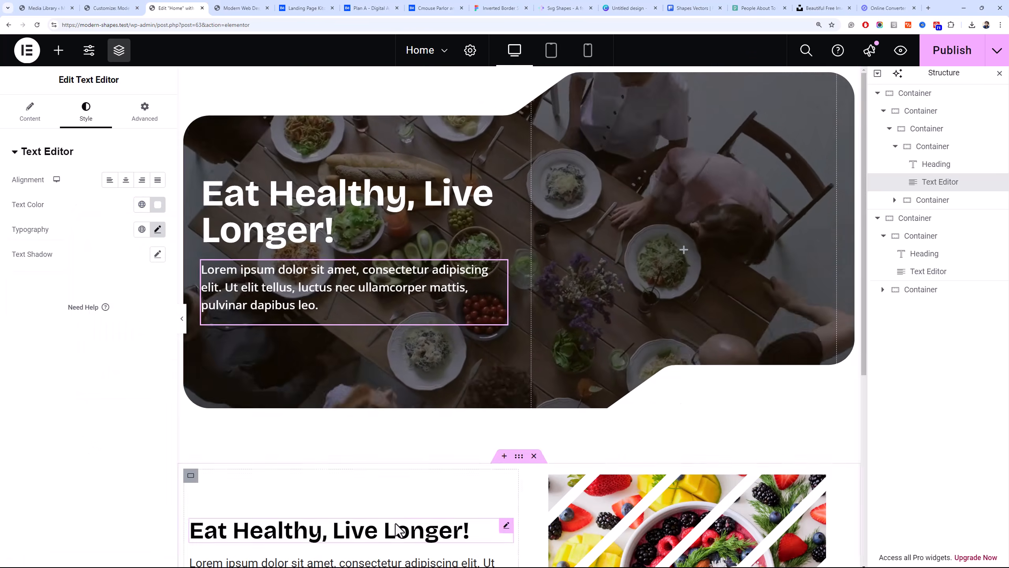
Change the heading text in the section below the hero to "Fresh Fruit Salads!"
left_click(396, 530)
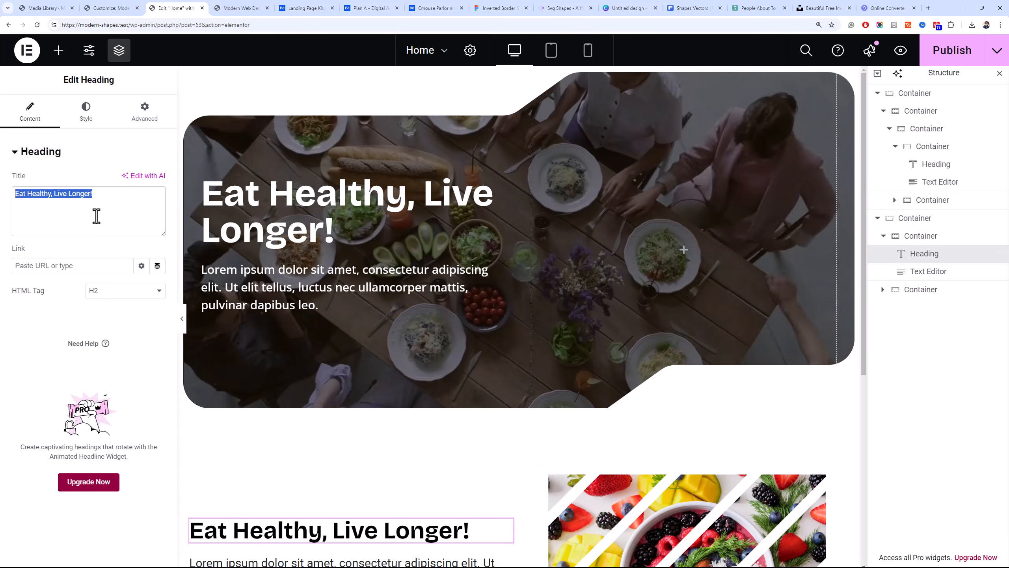
left_click(99, 216)
key("ctrl+a")
type("Fresh Fruit Salads!")
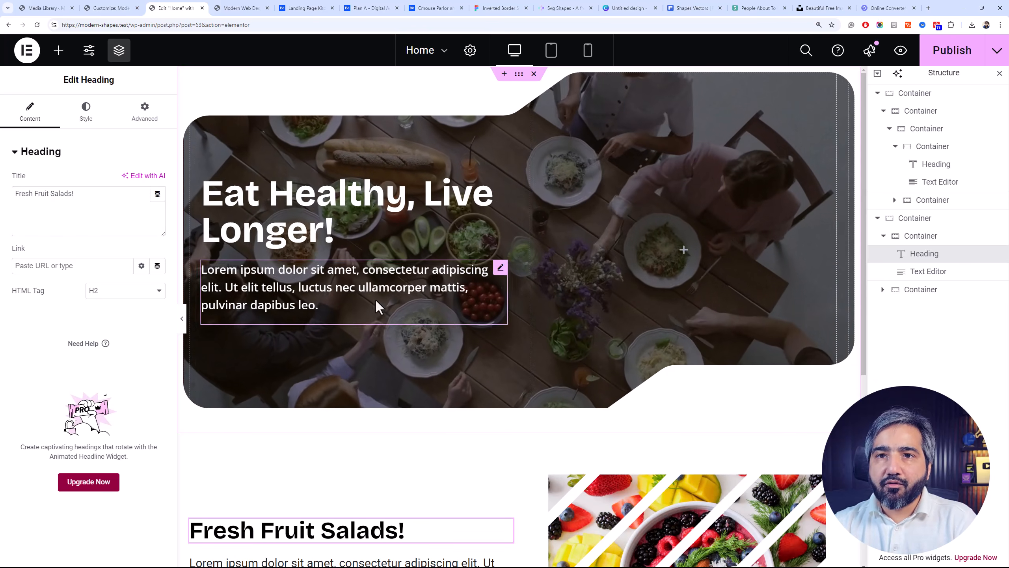
left_click(58, 50)
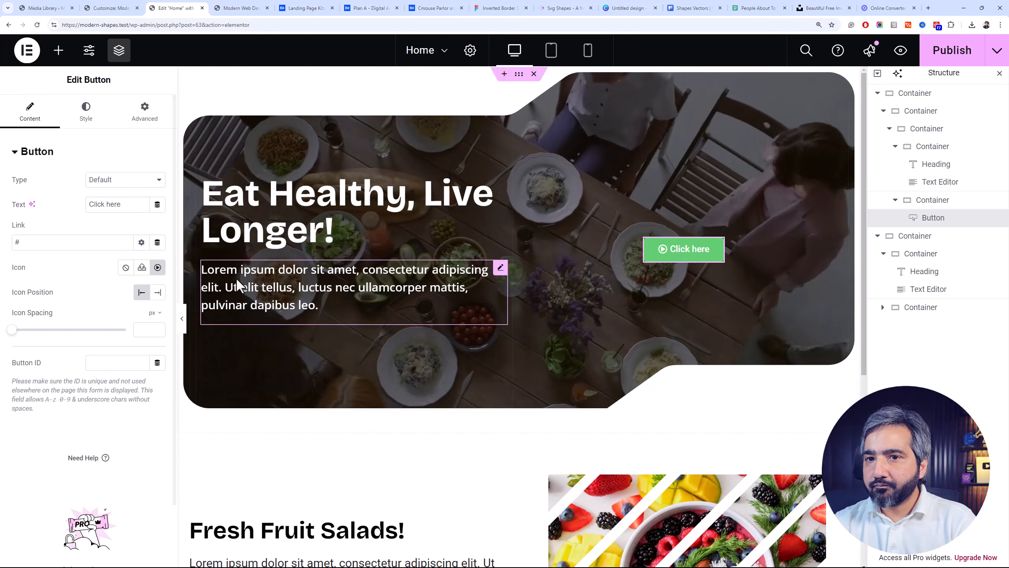
triple_click(120, 204)
key("BackSpace")
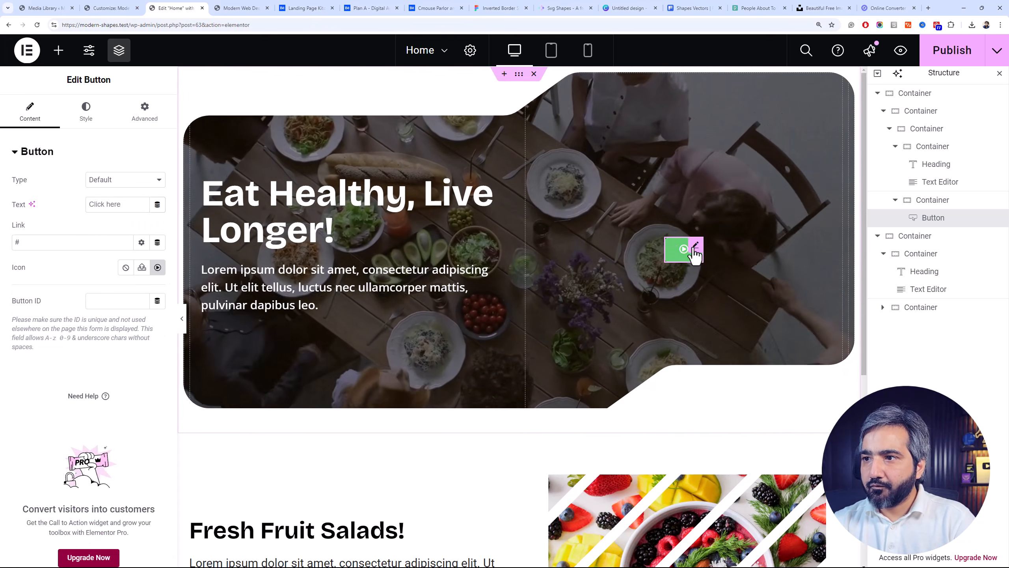
right_click(695, 254)
left_click(771, 512)
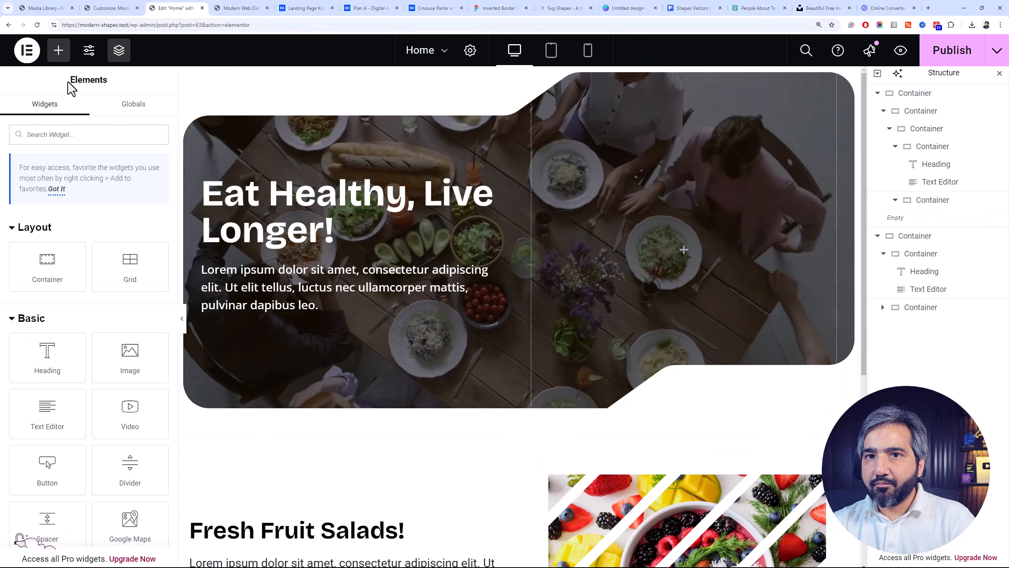
Find the Icon widget and place it in the hero's empty second column container
type("icon")
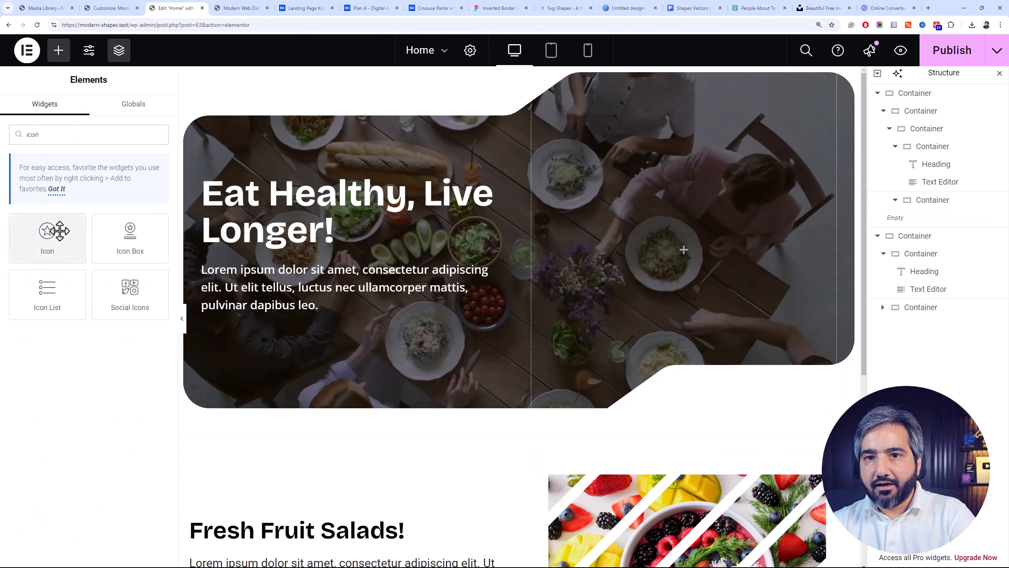
left_click_drag(60, 231, 685, 251)
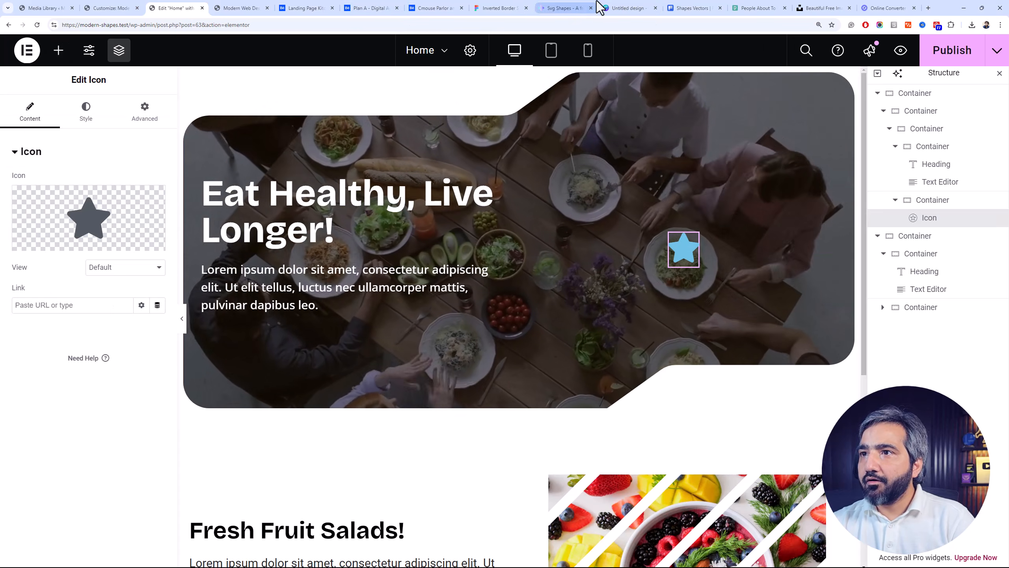
Switch to the Freepik site and open its icon collection
left_click(691, 7)
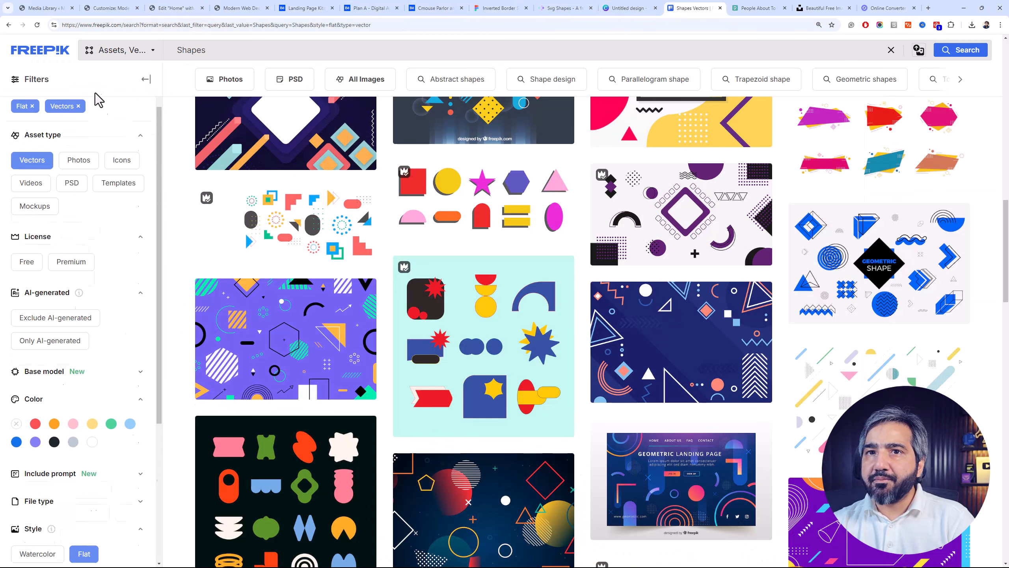
left_click(66, 58)
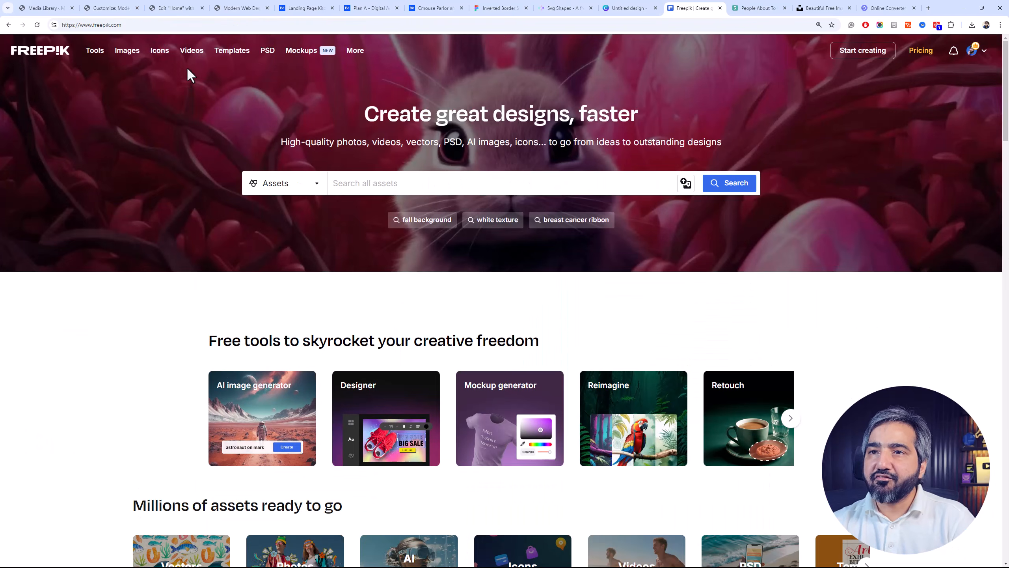
mouse_move(151, 49)
left_click(179, 80)
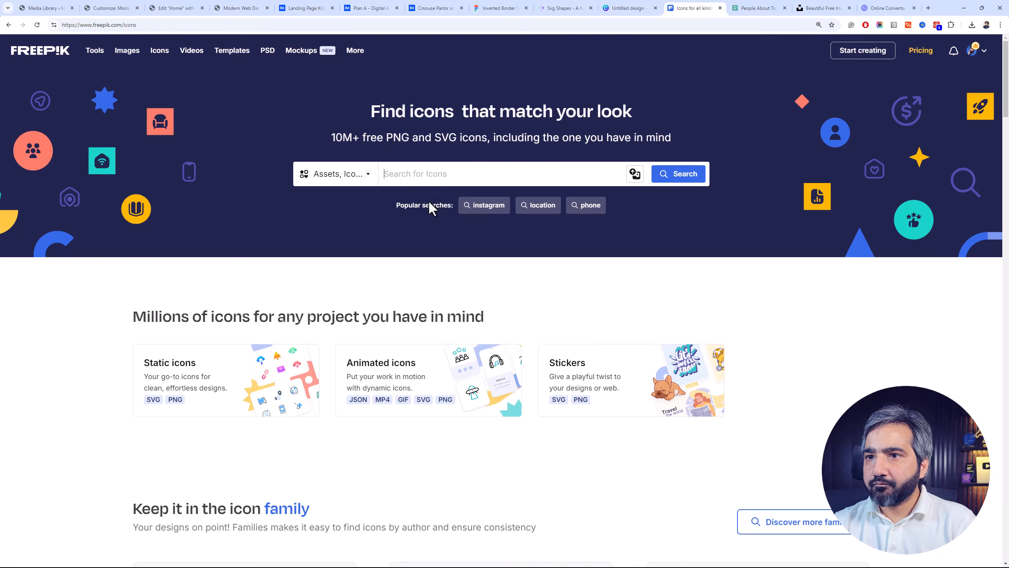
Search the icons for "play circle", filtered to black color and outline style
type("play")
key("Return")
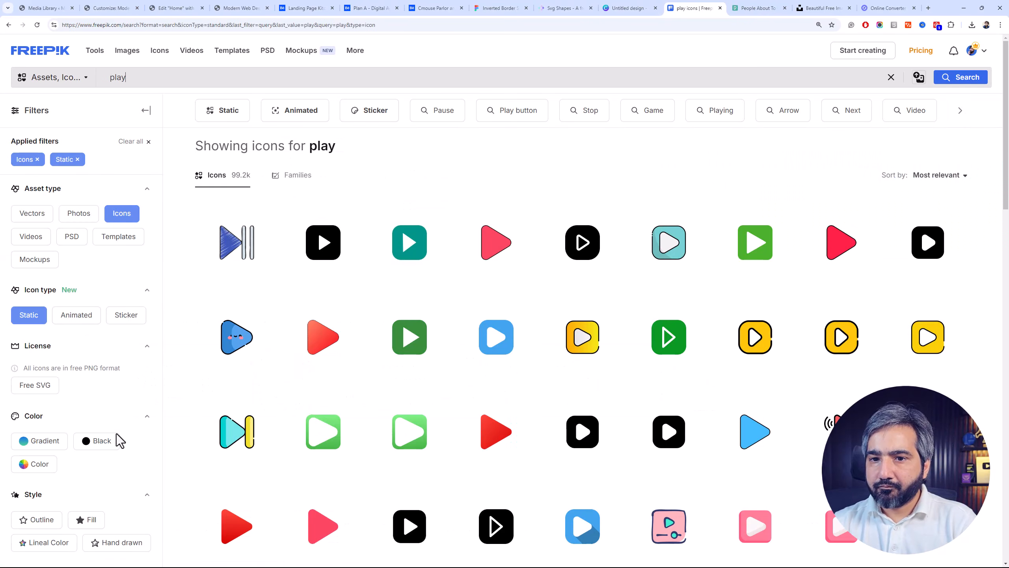
left_click(104, 442)
left_click(40, 519)
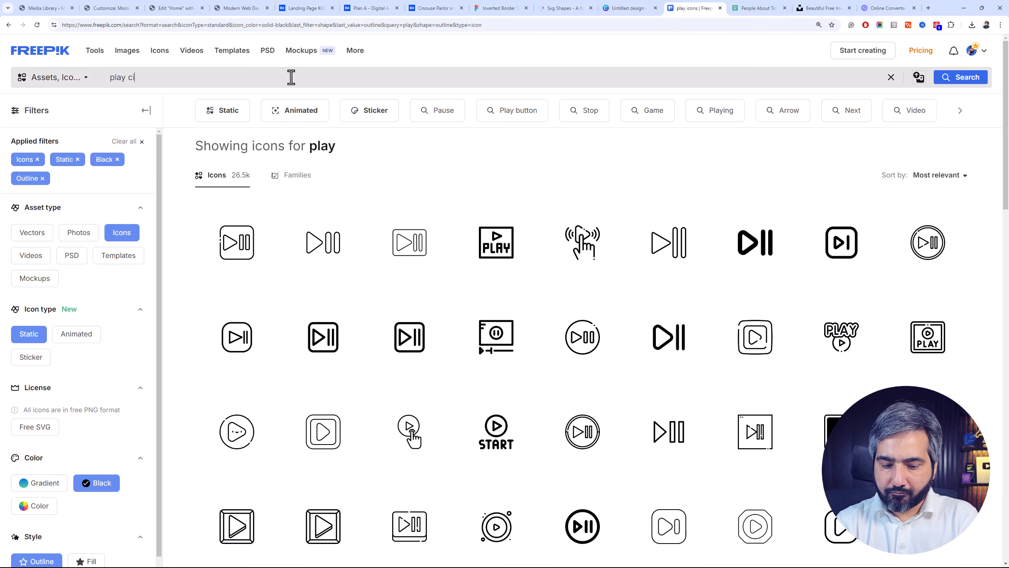
type("e")
key("Return")
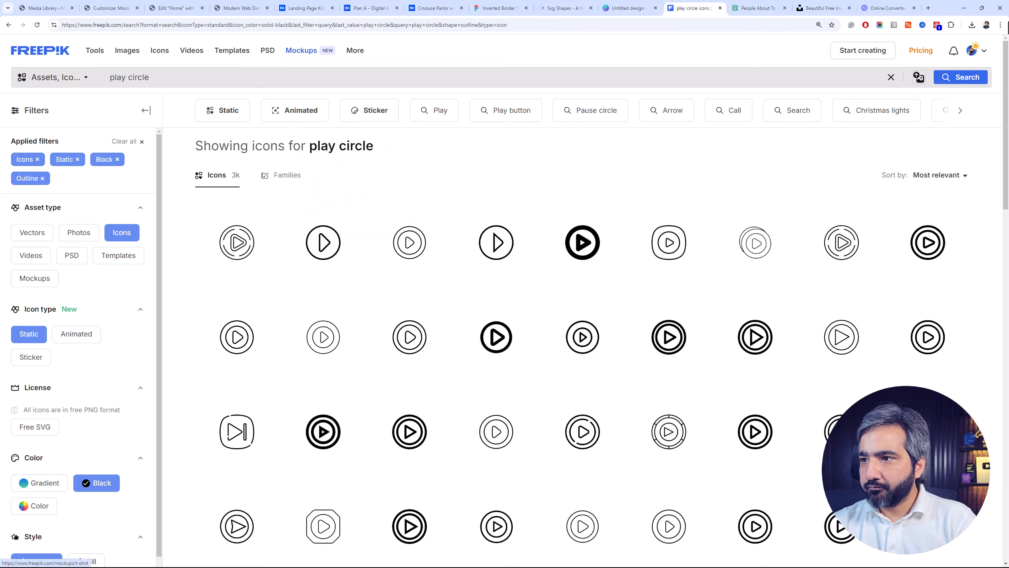
Recolor the ringed play icon with orbiting dots to #FFFFFF and download it as an SVG file
scroll(1008, 271, "down", 8)
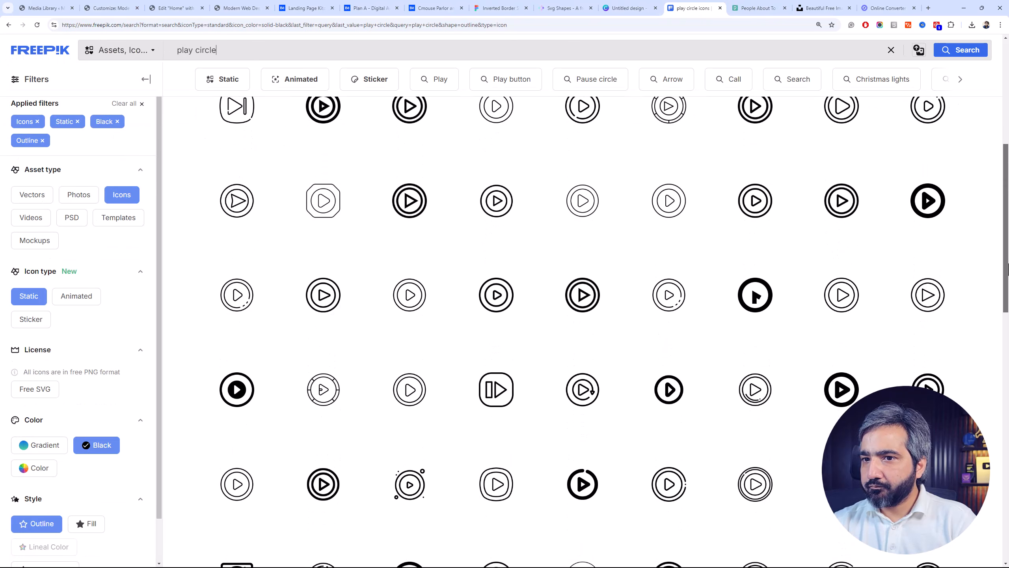
left_click_drag(1008, 270, 1001, 320)
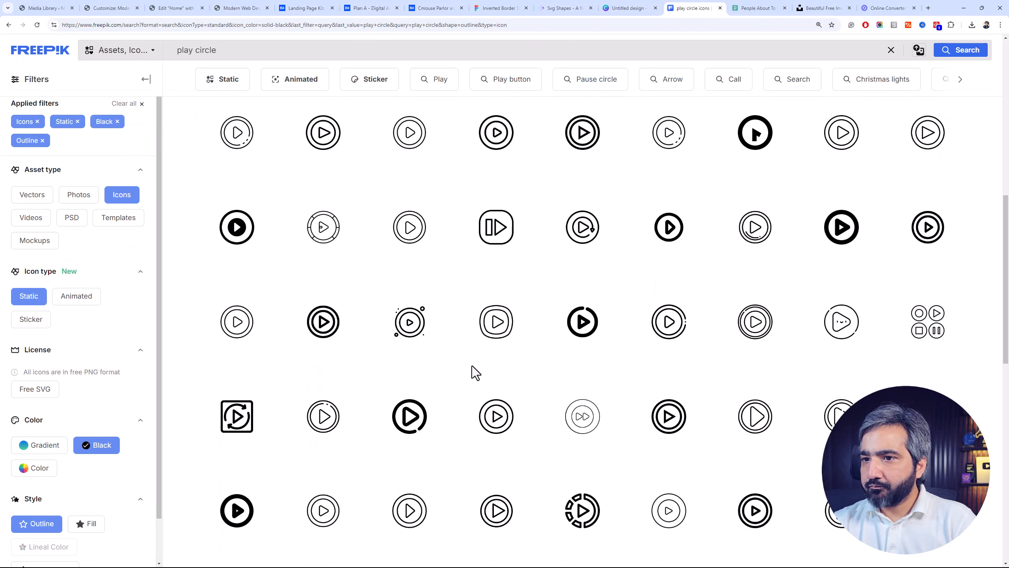
left_click(409, 326)
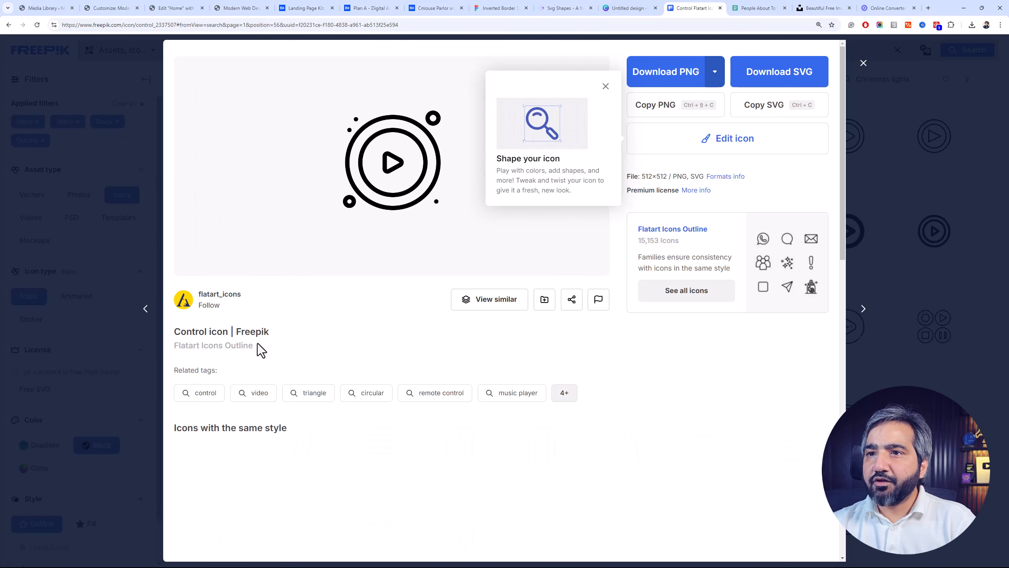
scroll(330, 223, "down", 3)
scroll(327, 232, "up", 3)
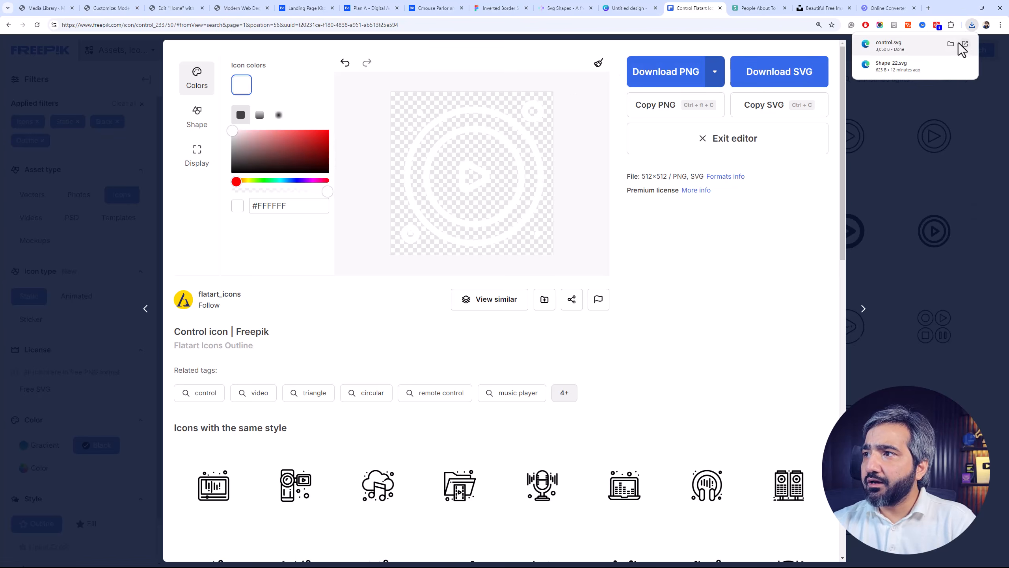
left_click(951, 44)
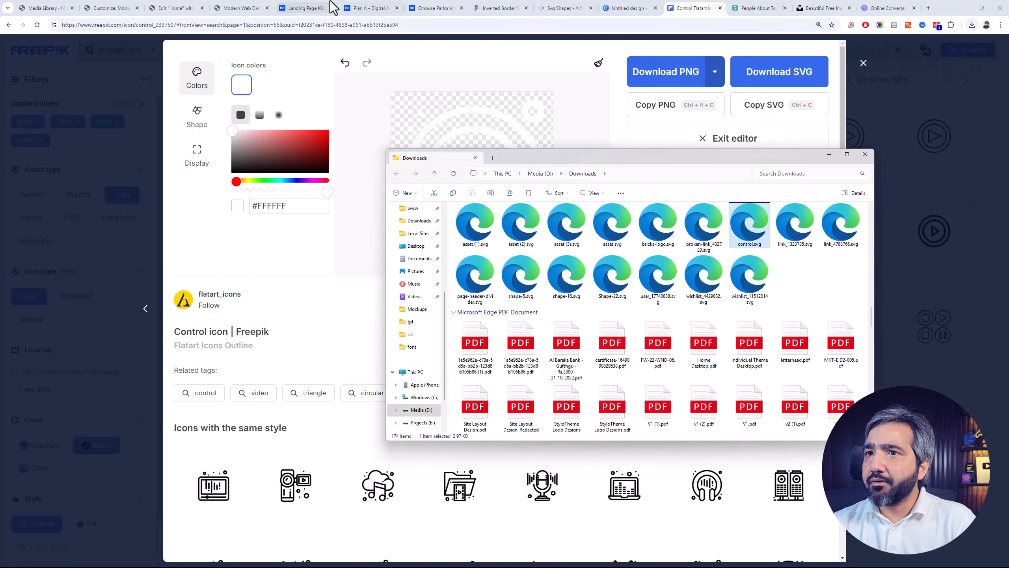
Return to the Elementor page, upload control.svg to the media library, and insert it as the hero icon
left_click(169, 8)
left_click(131, 243)
left_click(973, 29)
left_click_drag(910, 60, 593, 222)
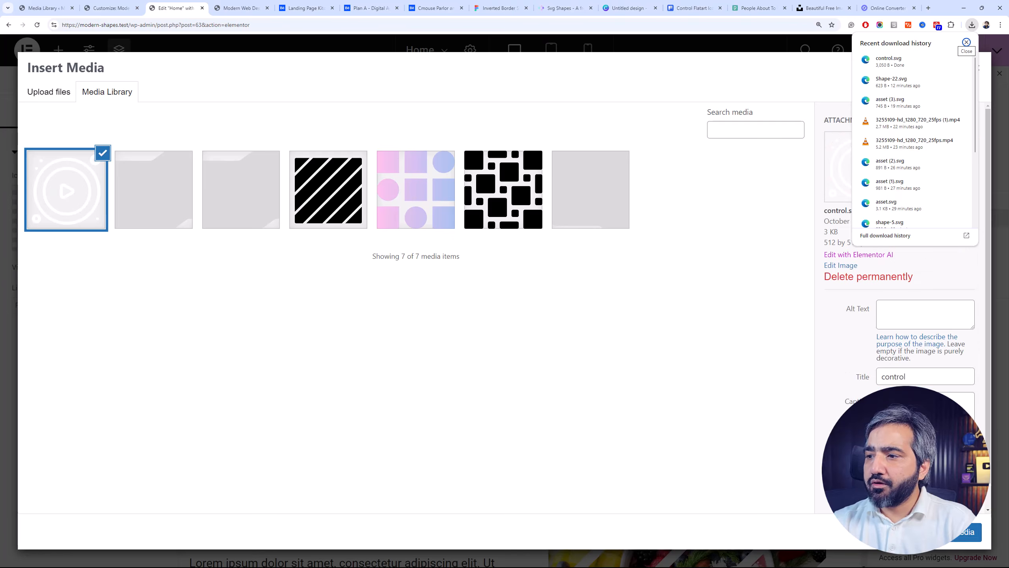
left_click(969, 532)
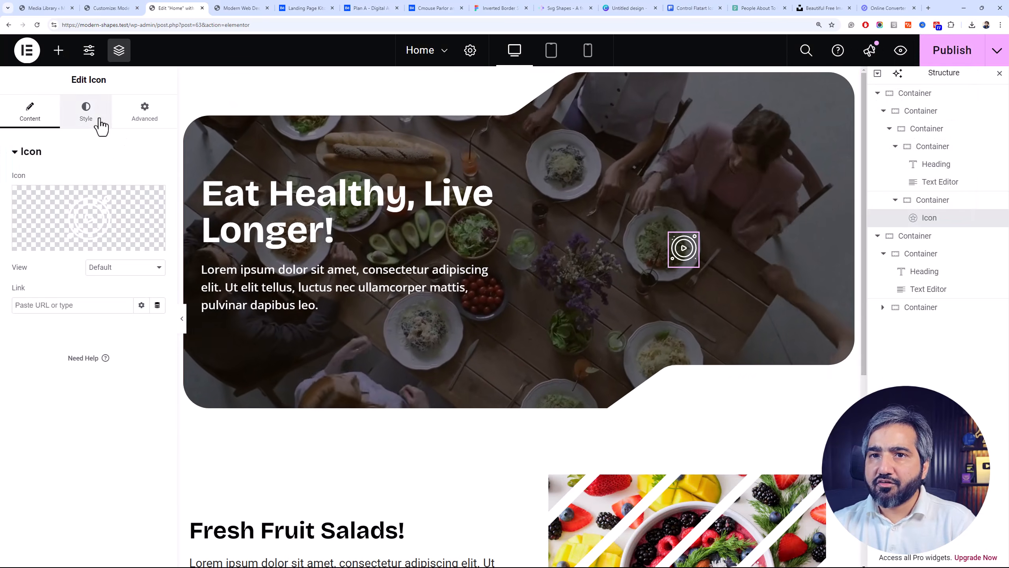
Turn on Fit to Size for the hero's play icon and set its size to 100 px
left_click(86, 113)
left_click(157, 297)
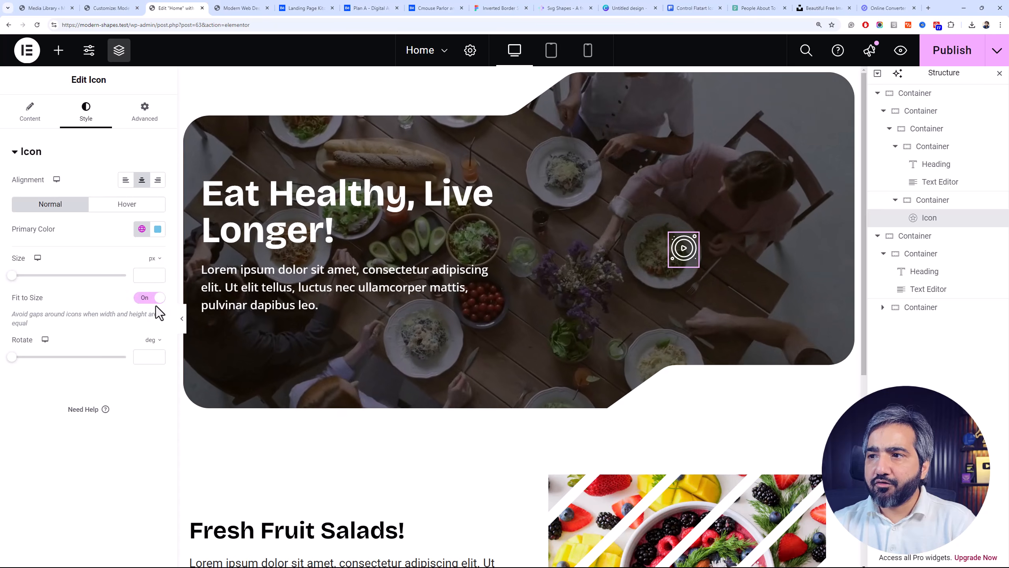
left_click(142, 272)
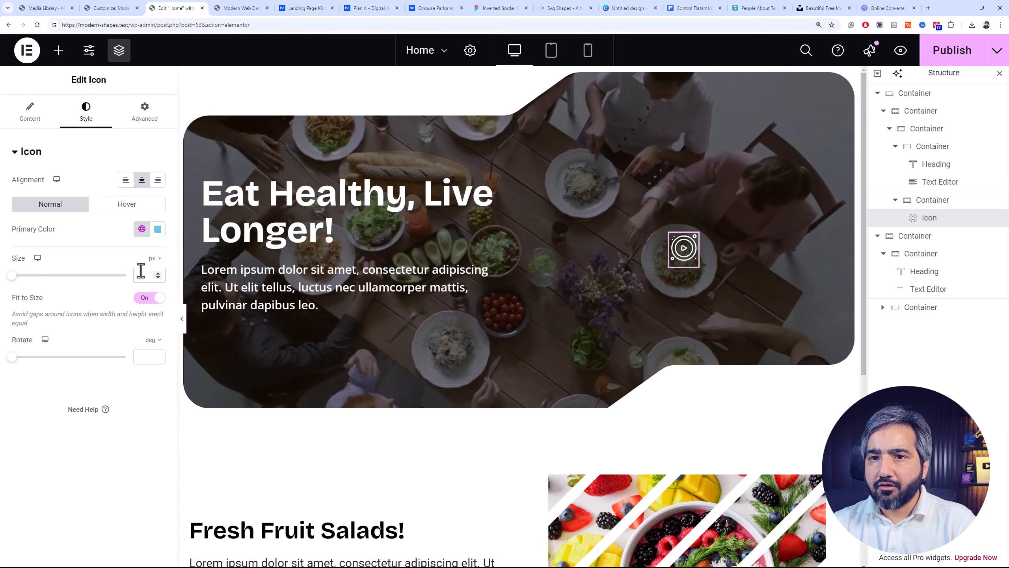
type("100")
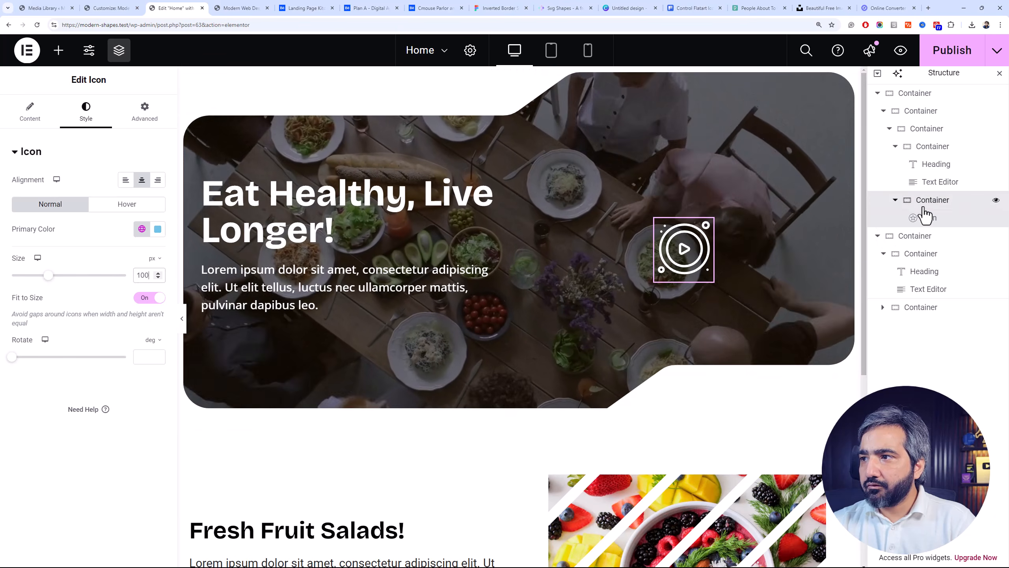
Set the hero's text column container width to 60% and the icon column container width to 40%
left_click(925, 207)
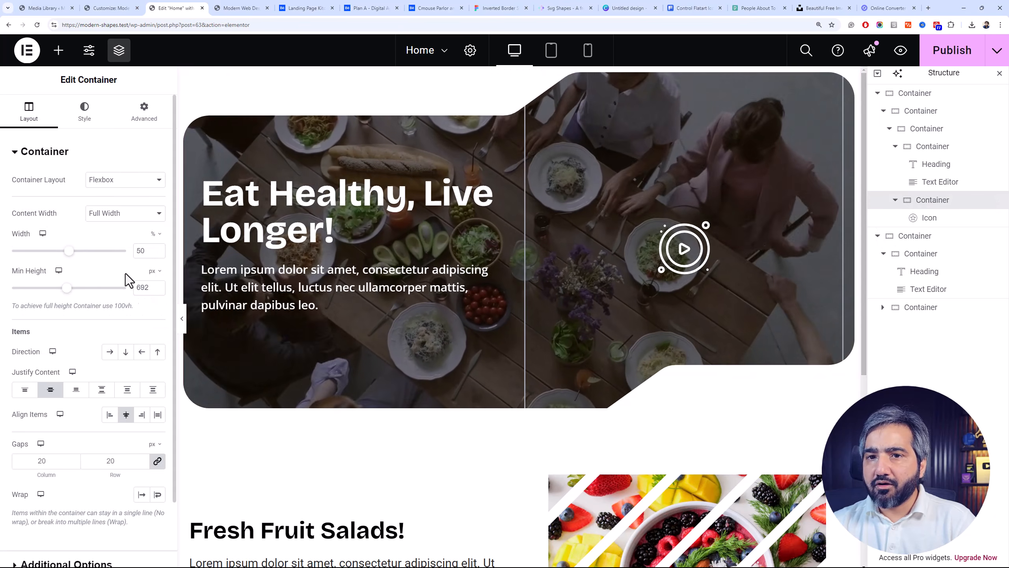
left_click(143, 416)
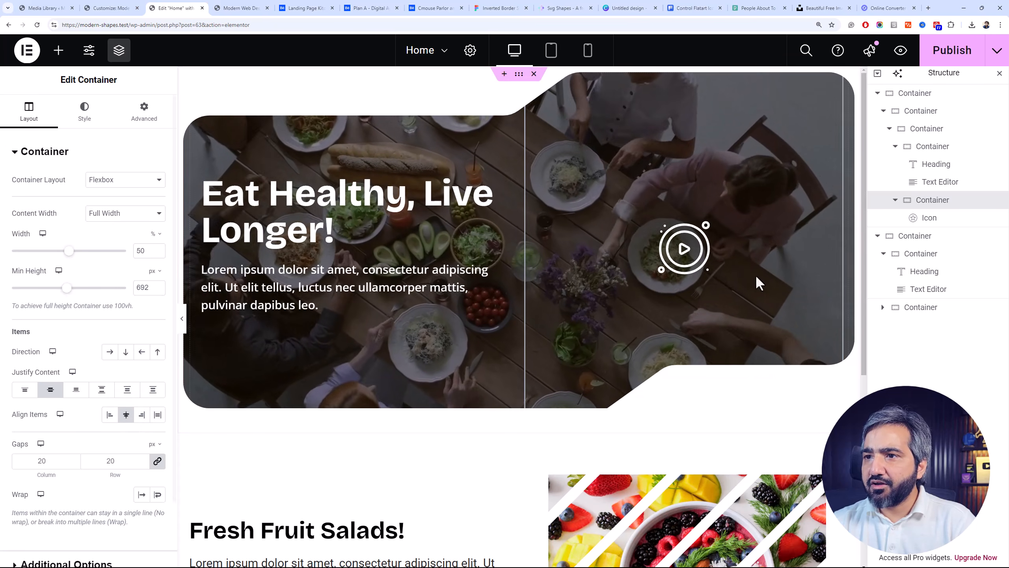
left_click(914, 153)
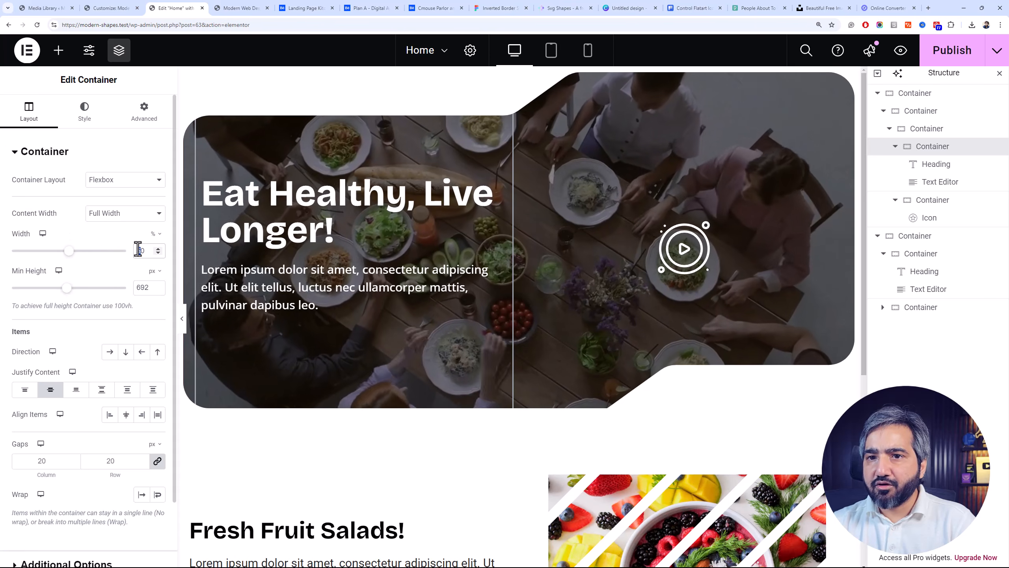
type("60")
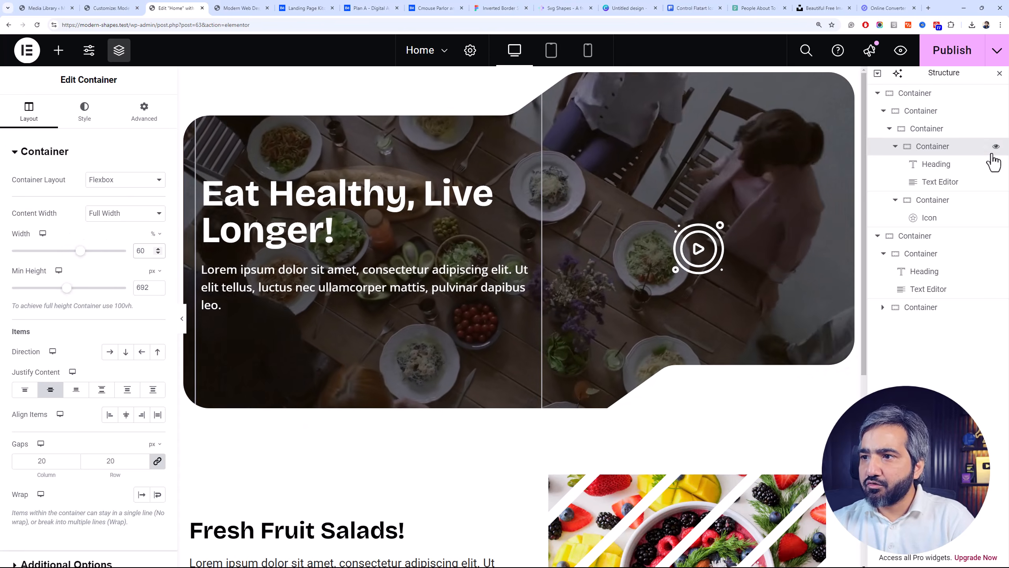
left_click(992, 200)
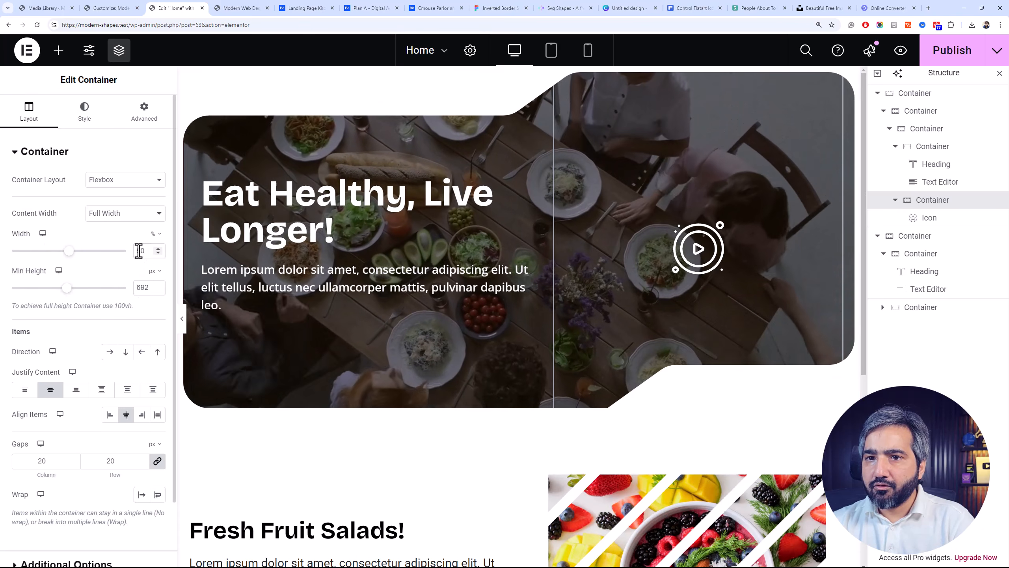
left_click_drag(139, 251, 135, 251)
type("4")
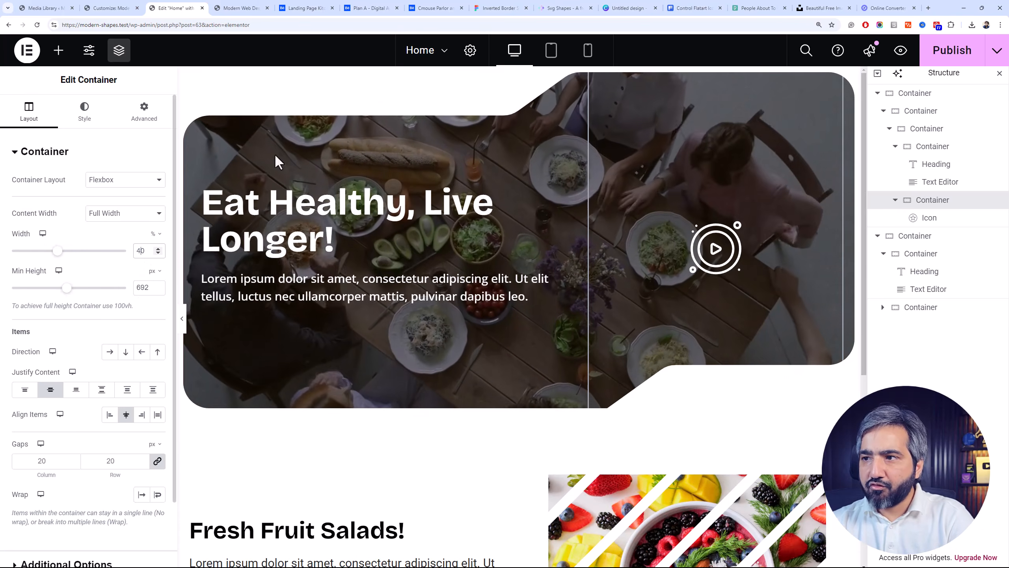
Check the play icon's link options and publish the page
left_click(711, 235)
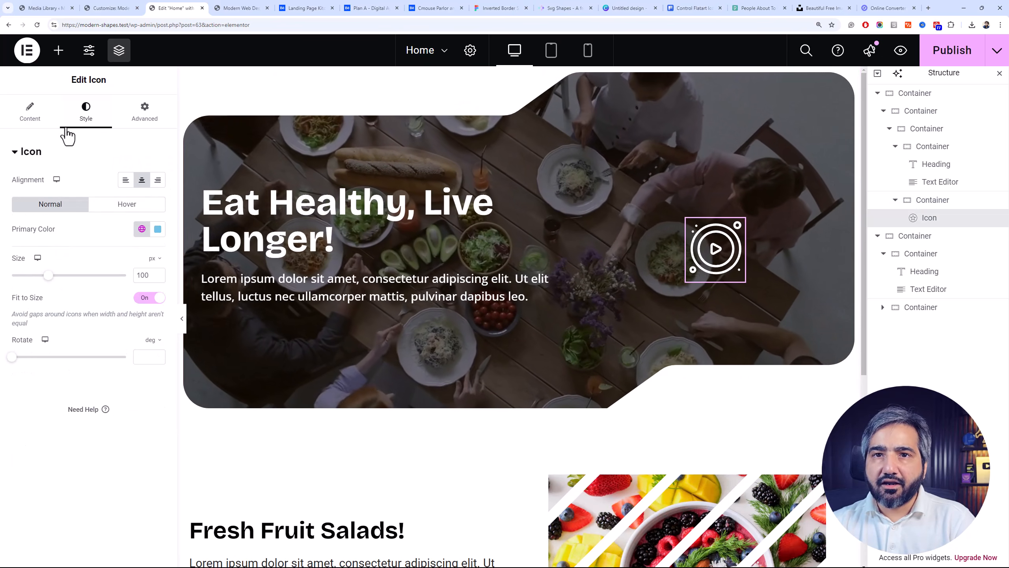
left_click(37, 116)
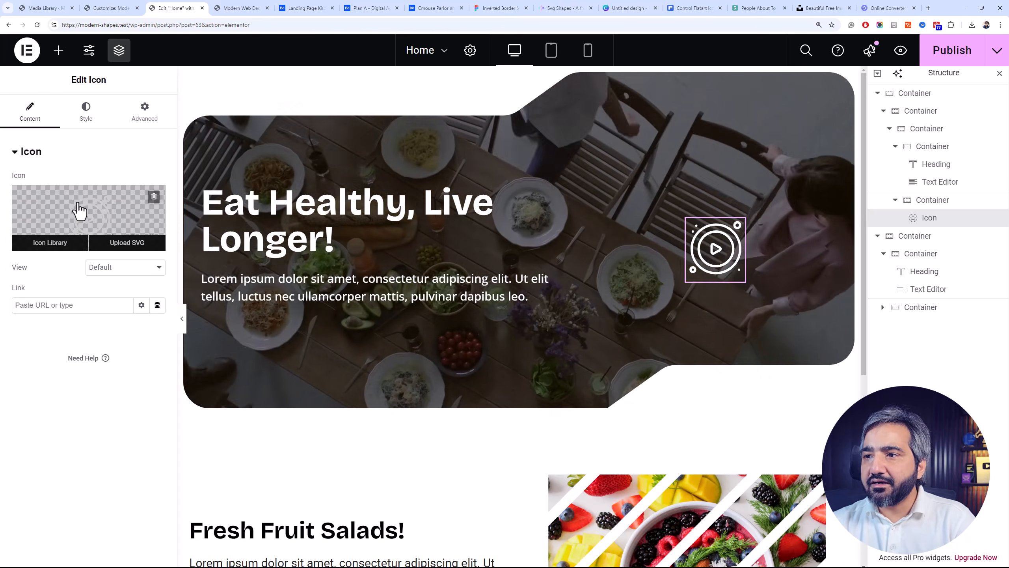
left_click(158, 305)
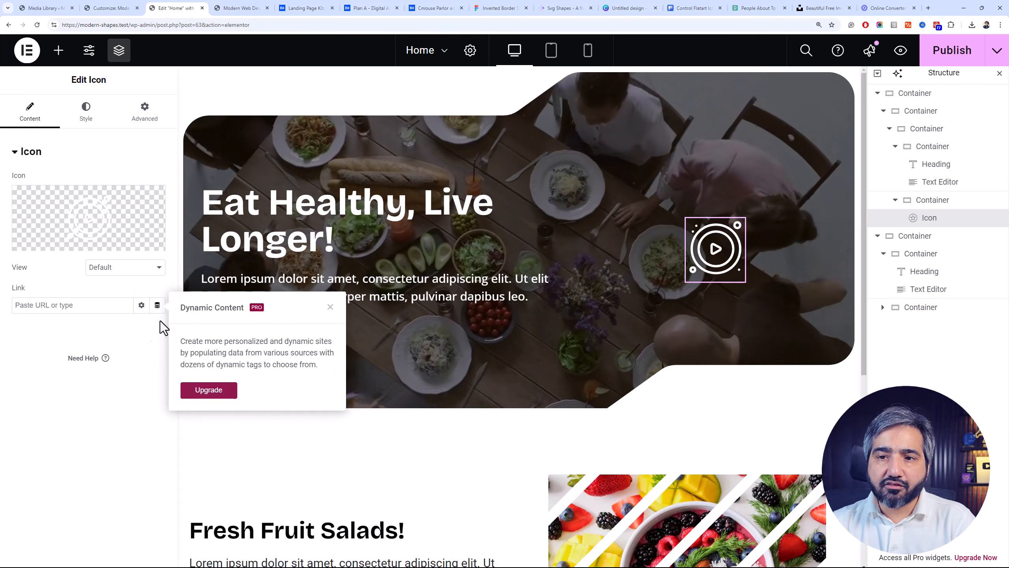
left_click(144, 310)
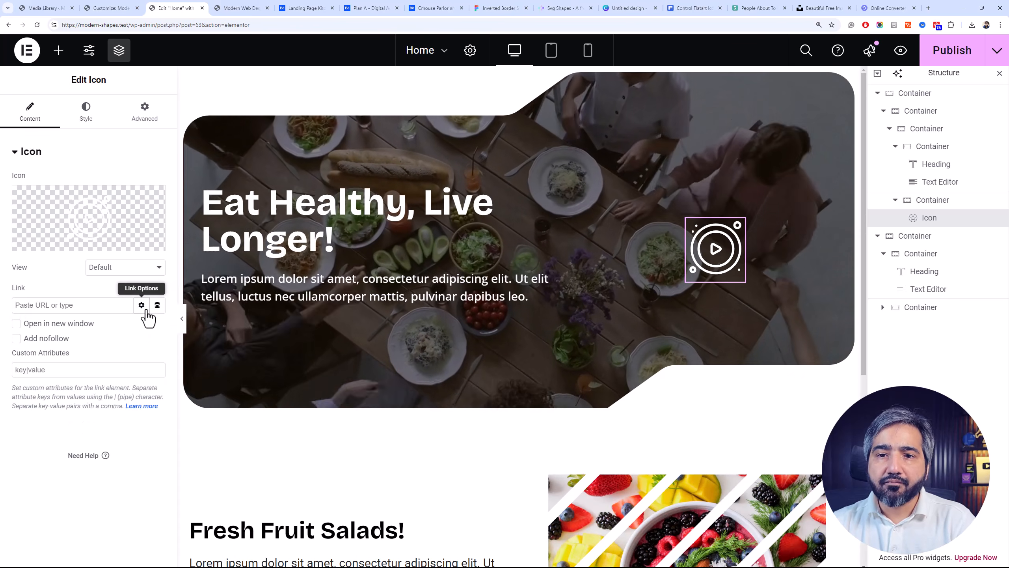
left_click(142, 307)
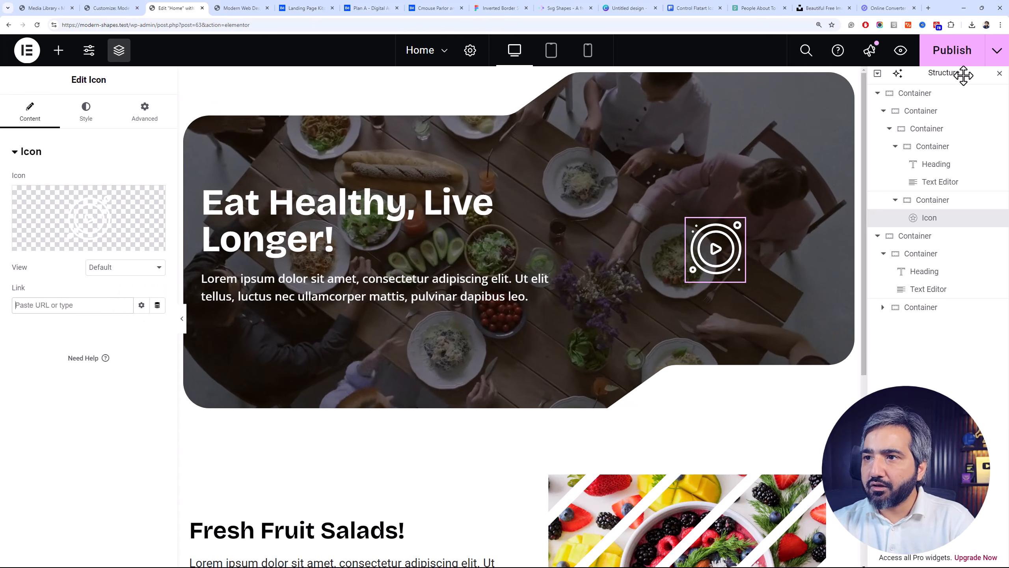
left_click(964, 57)
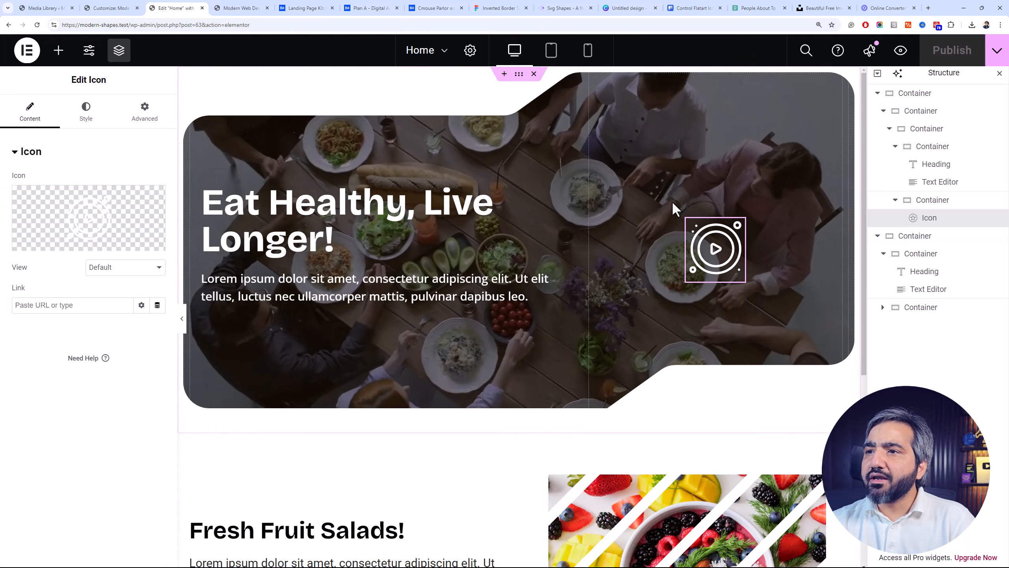
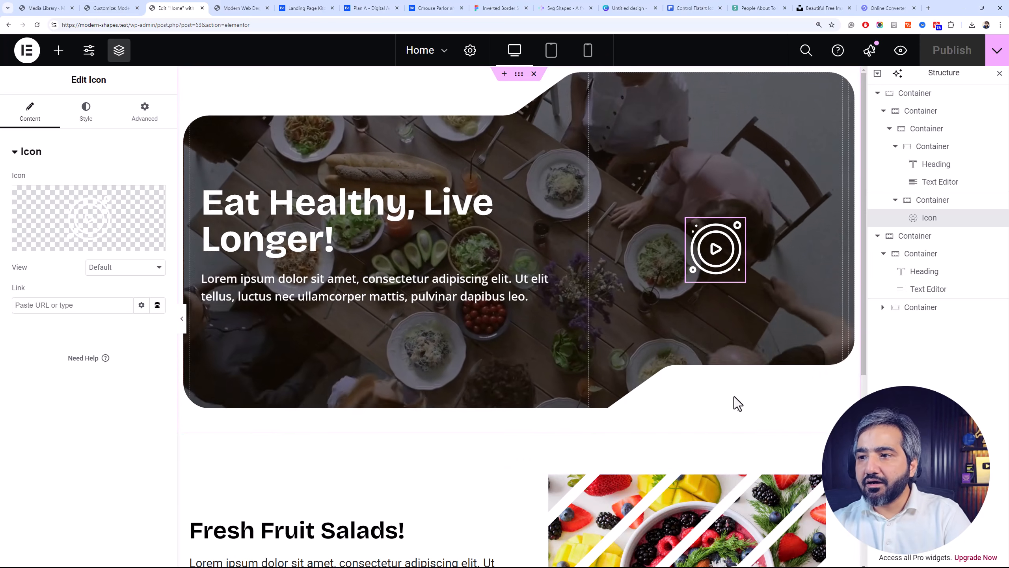
Add a new single-column Flexbox container above the hero section
scroll(339, 78, "down", 3)
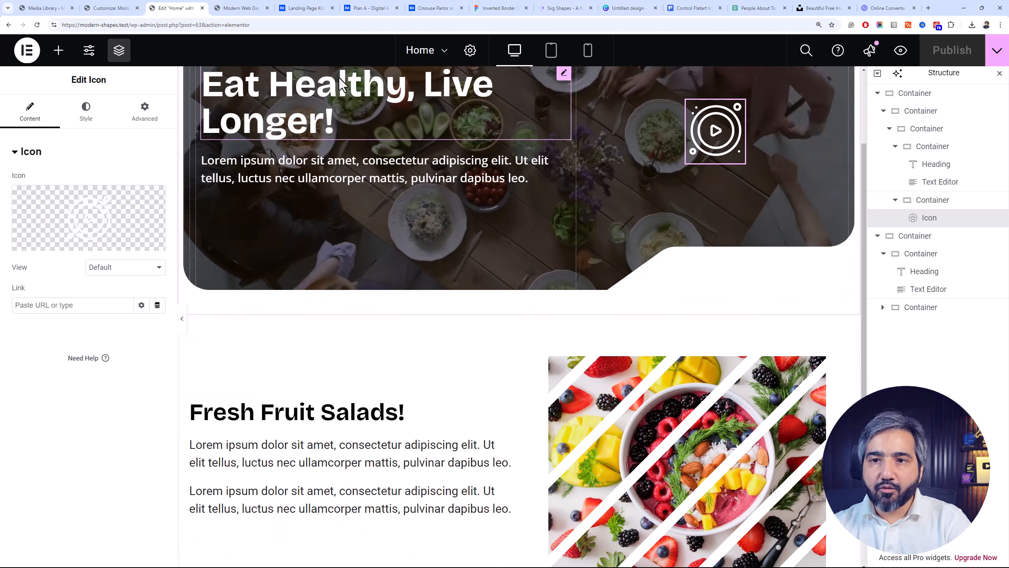
scroll(326, 79, "up", 3)
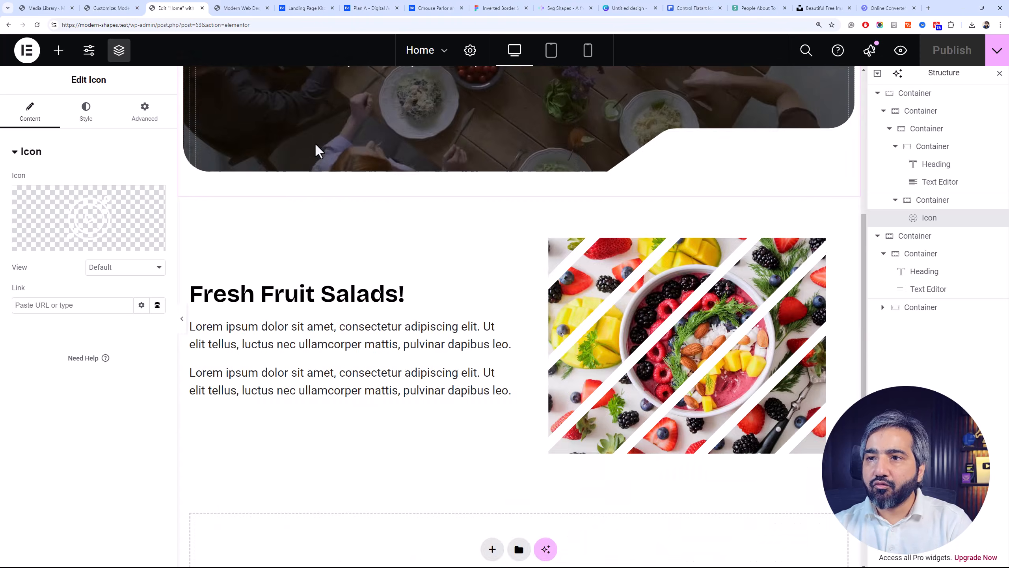
scroll(502, 84, "up", 3)
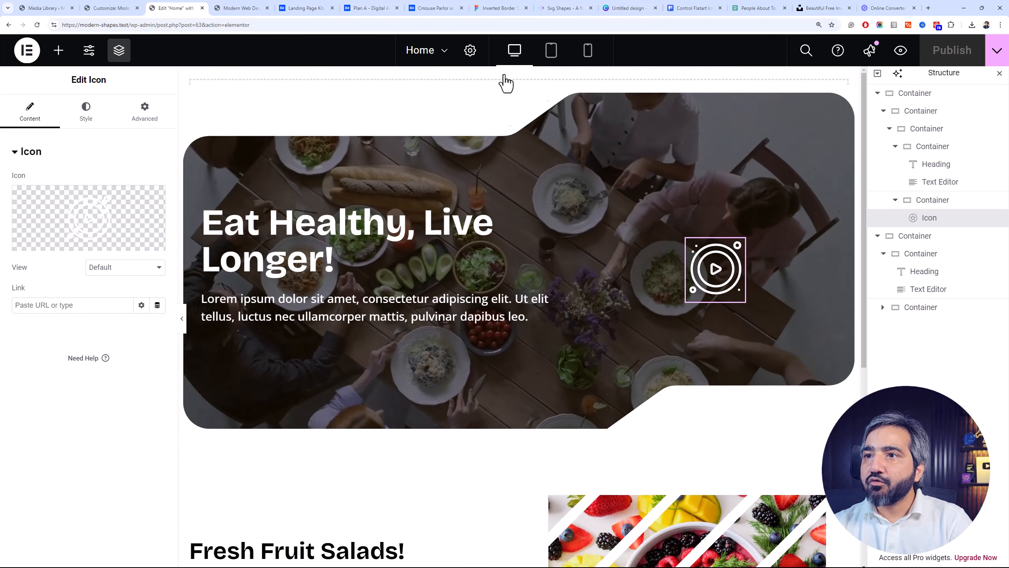
left_click(492, 120)
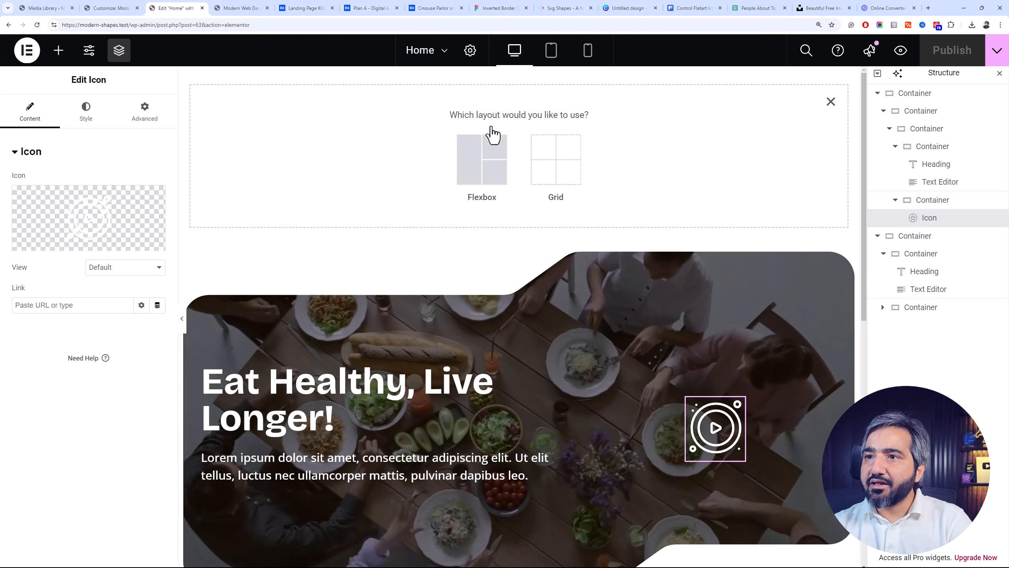
left_click(481, 159)
left_click(357, 161)
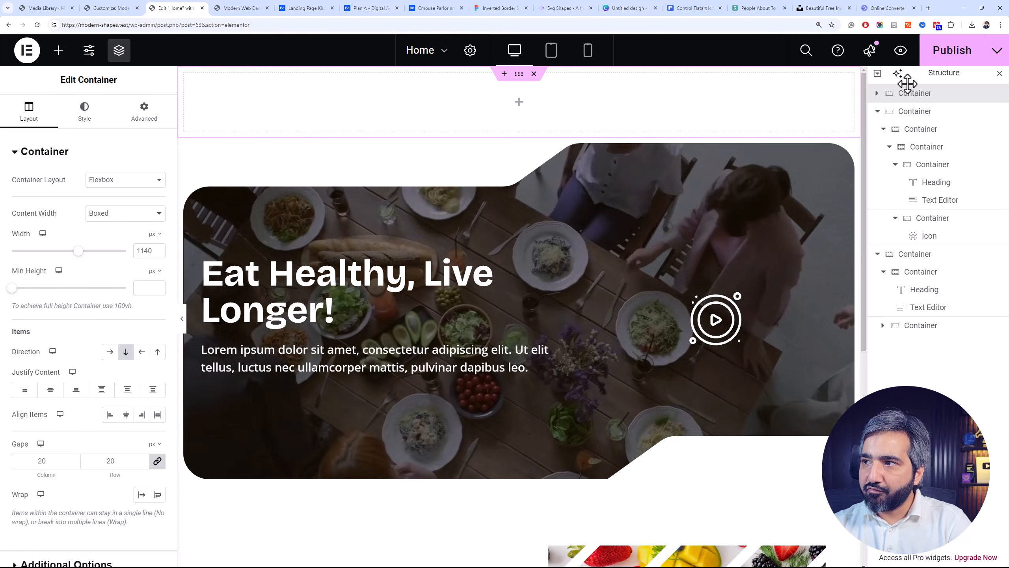
Nest a container inside the new empty section and set its direction to horizontal row
left_click(878, 95)
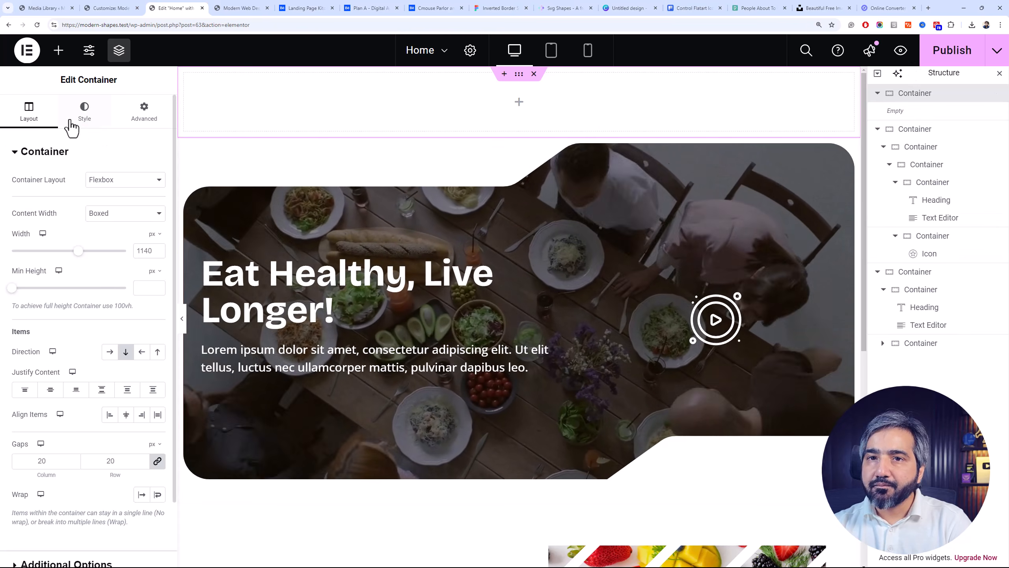
left_click(59, 50)
left_click(60, 263)
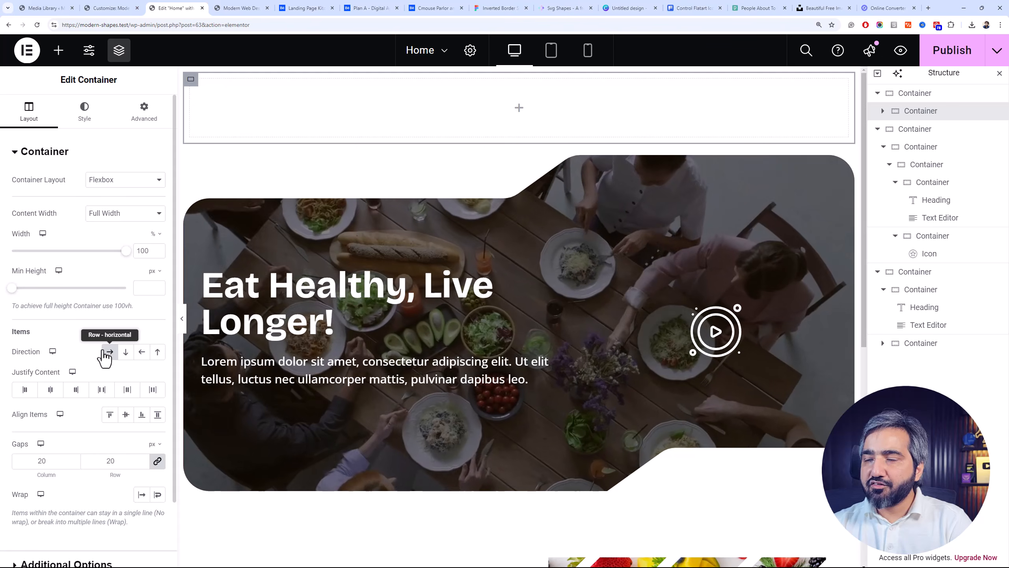
Nest another container inside the row container and set its width to 60%
left_click(58, 50)
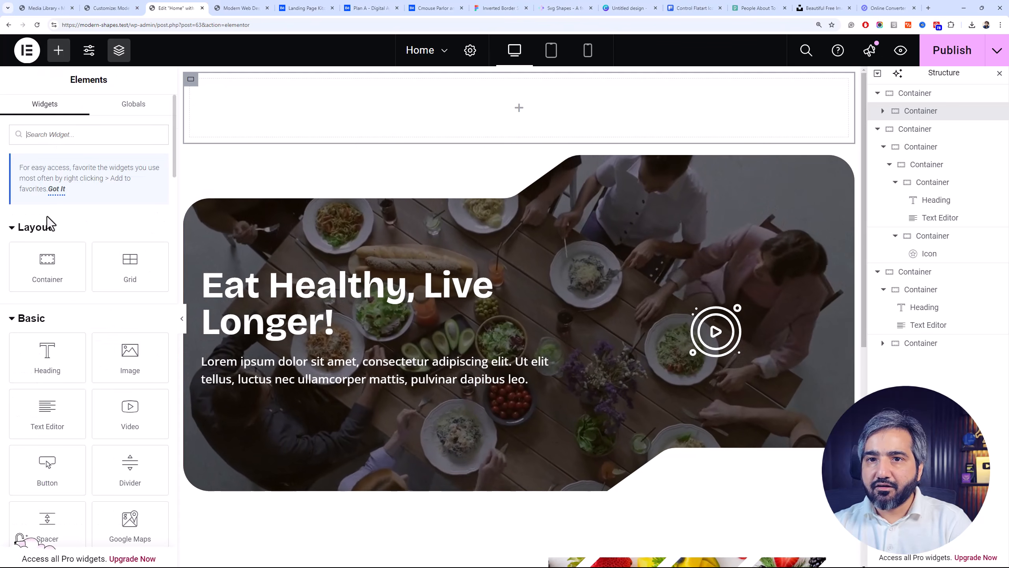
left_click_drag(50, 263, 492, 218)
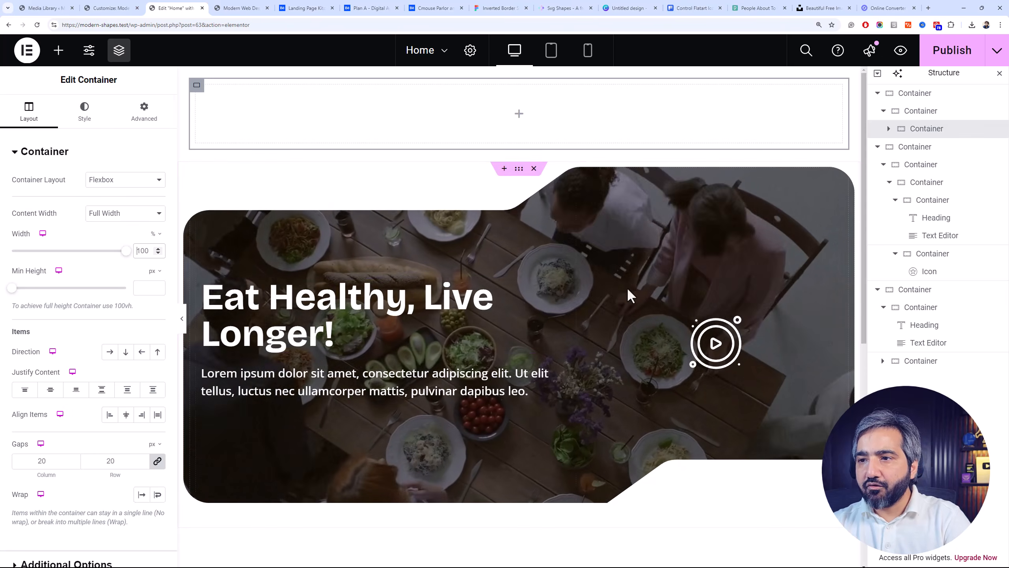
double_click(137, 253)
type("60")
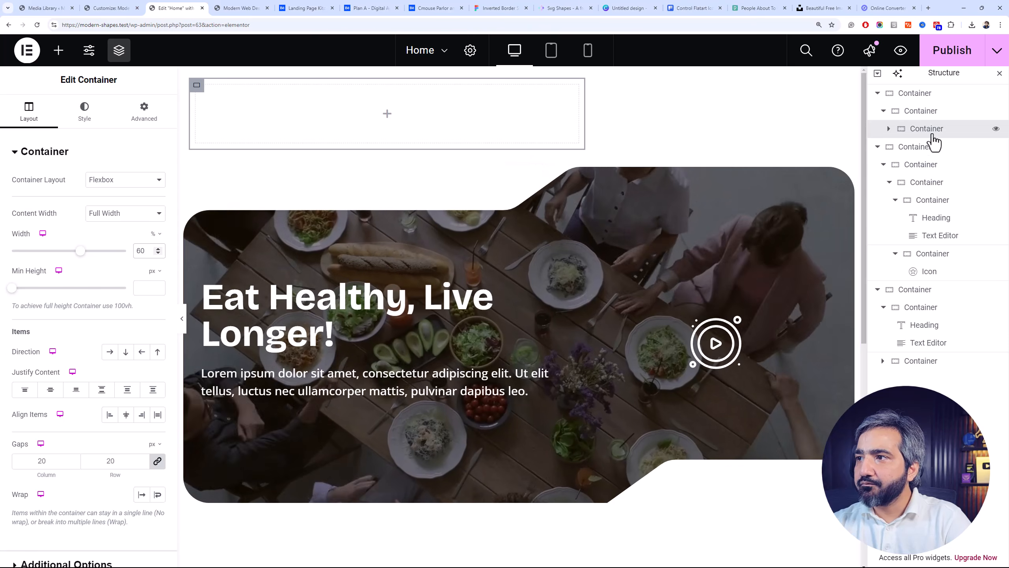
Duplicate the 60% column container and set the copy's width to 40%
right_click(986, 129)
left_click(921, 171)
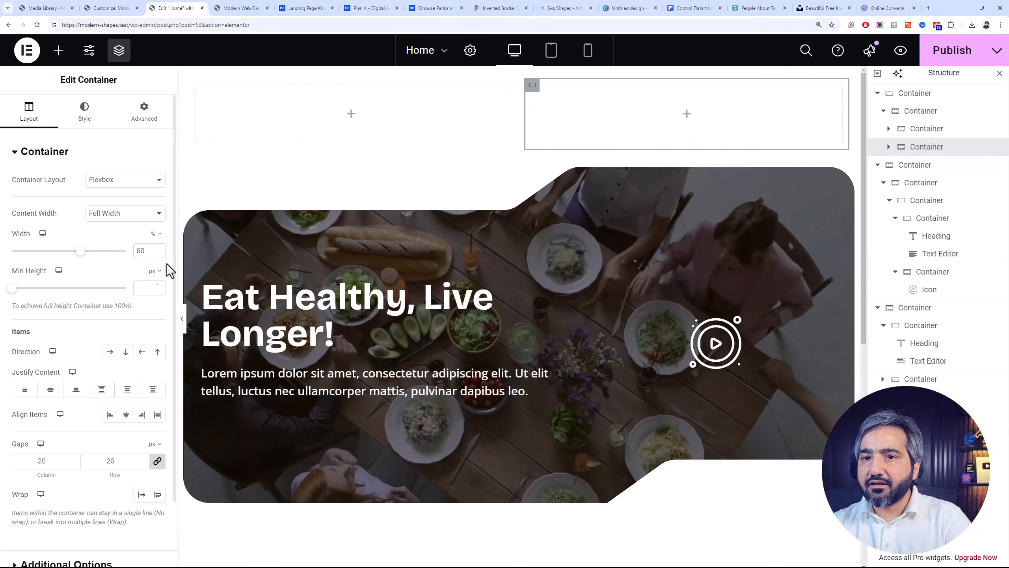
left_click_drag(140, 251, 116, 246)
type("4")
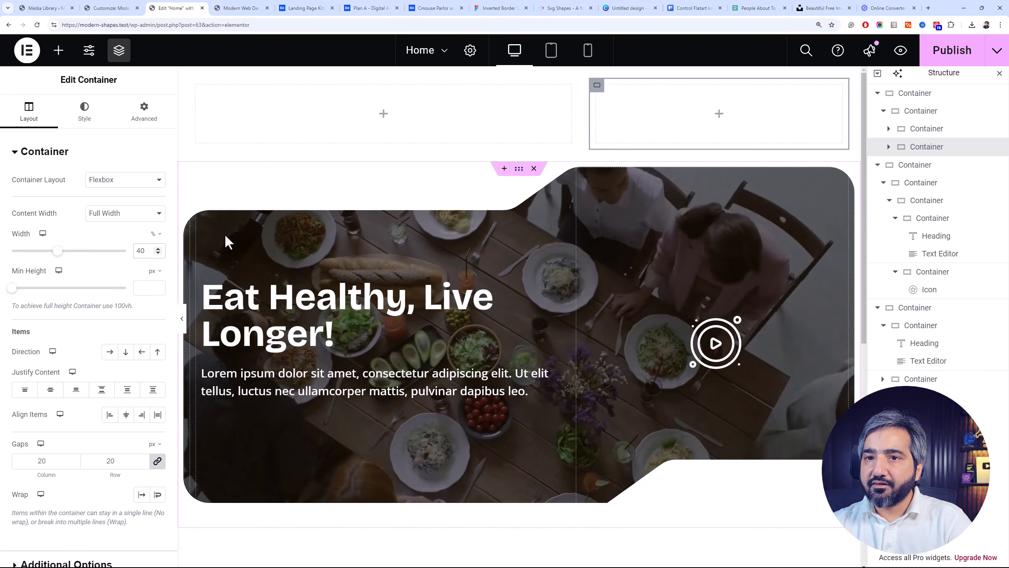
mouse_move(177, 237)
left_mouse_down()
mouse_move(380, 259)
mouse_move(282, 256)
mouse_move(407, 261)
mouse_move(177, 243)
mouse_move(189, 242)
left_mouse_up()
Preview the masked hero section in the Customizer at tablet, mobile and desktop sizes
left_click(105, 8)
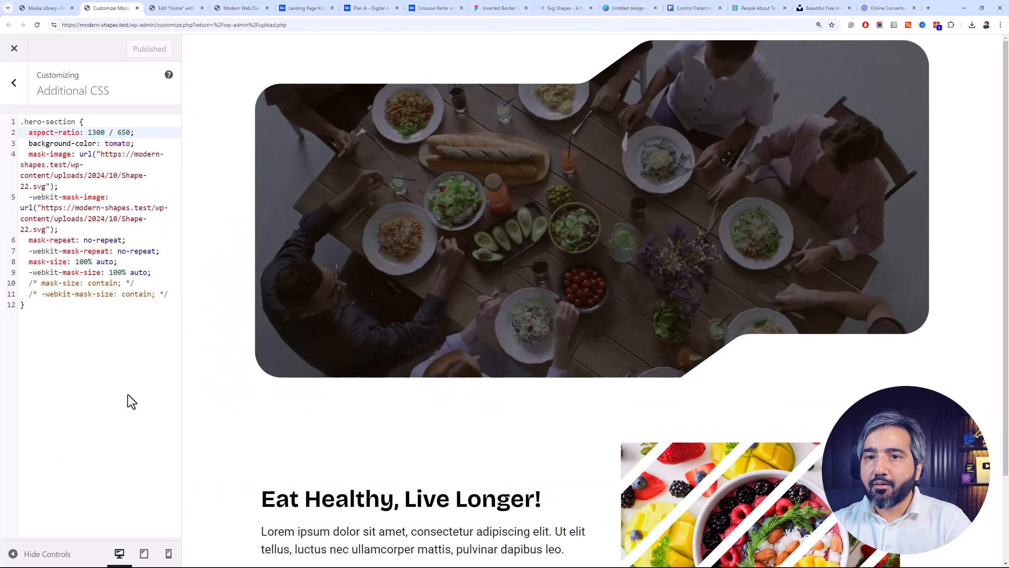
left_click(143, 555)
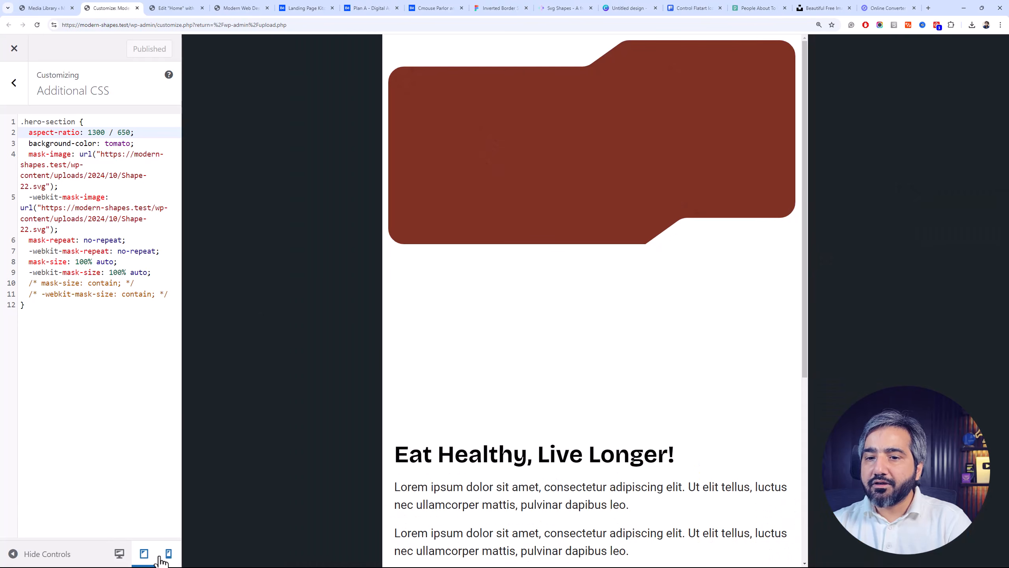
left_click(168, 554)
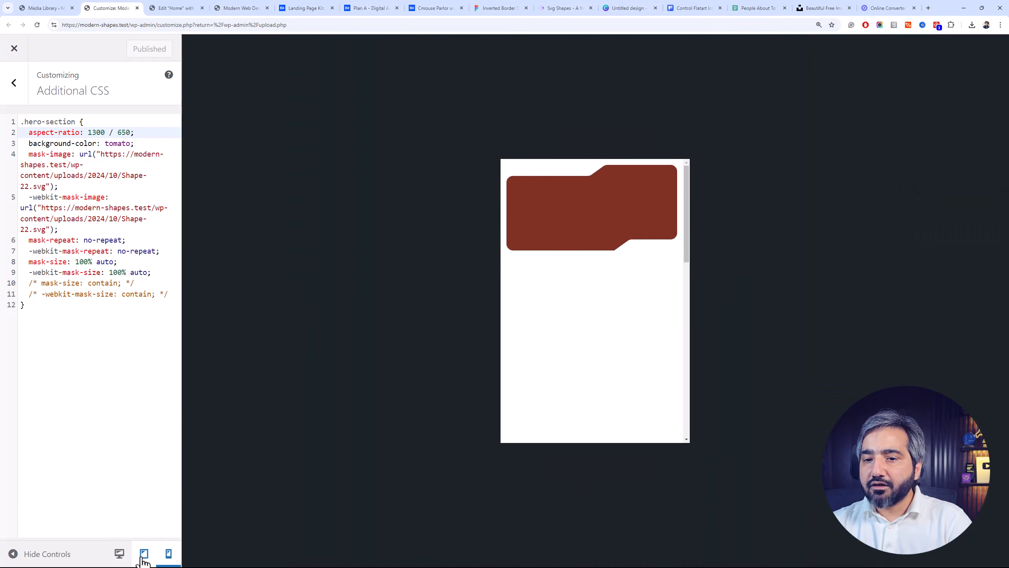
left_click(143, 558)
left_click(167, 555)
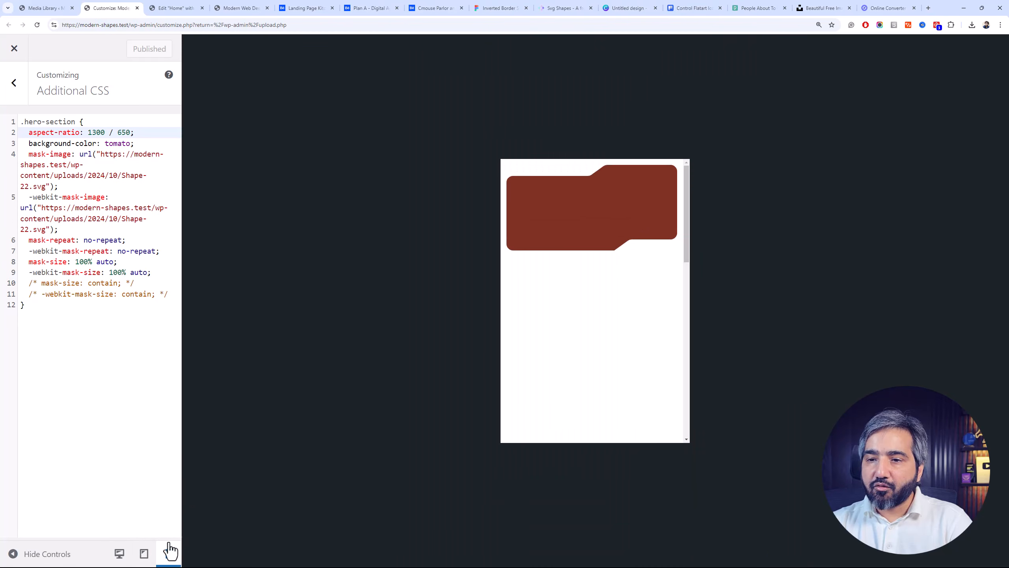
left_click(146, 554)
left_click(119, 554)
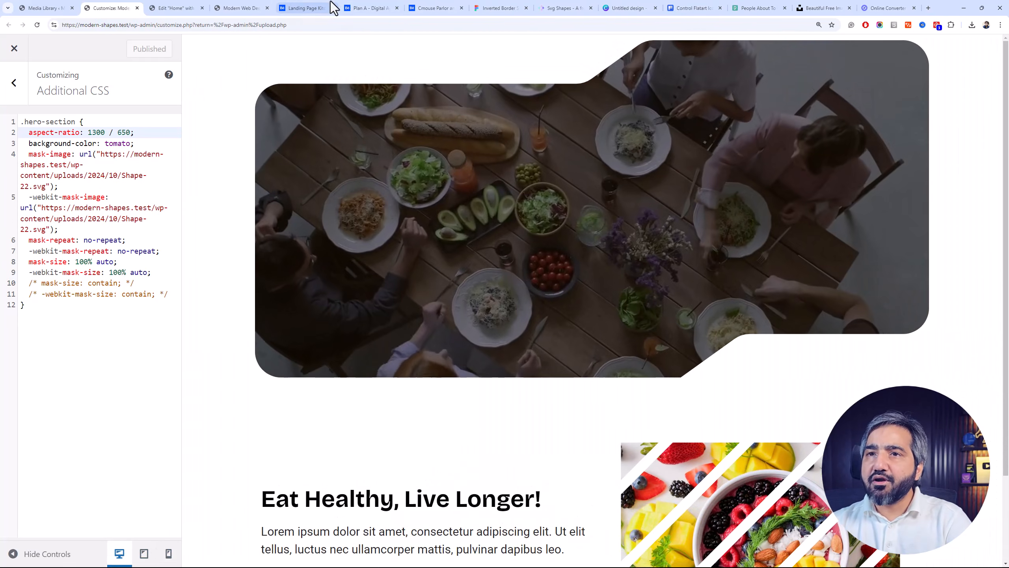
Return to the Elementor page, publish it with the new two-column header section, and show the available widgets
left_click(193, 7)
left_click(219, 8)
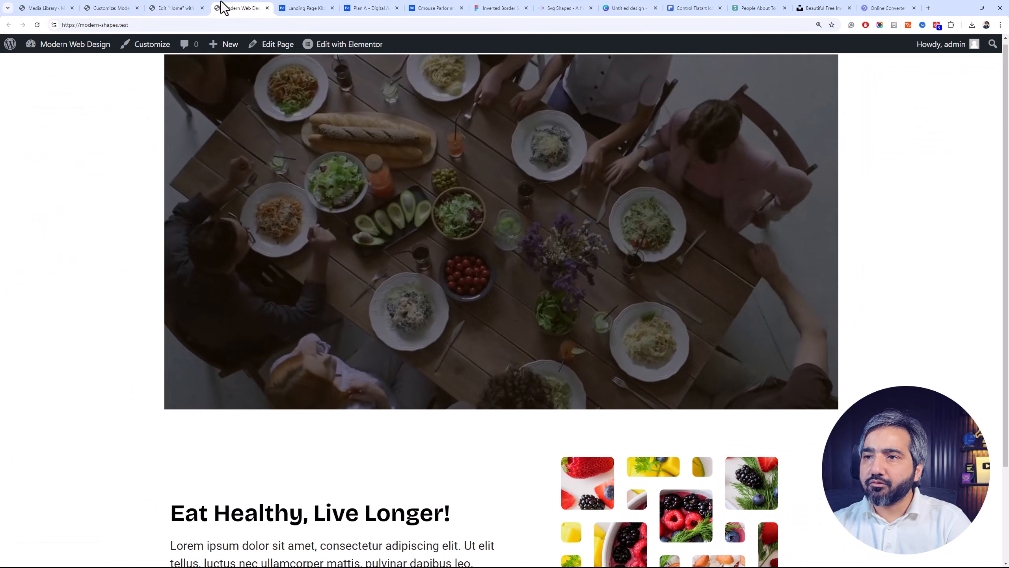
left_click(206, 8)
left_click(954, 56)
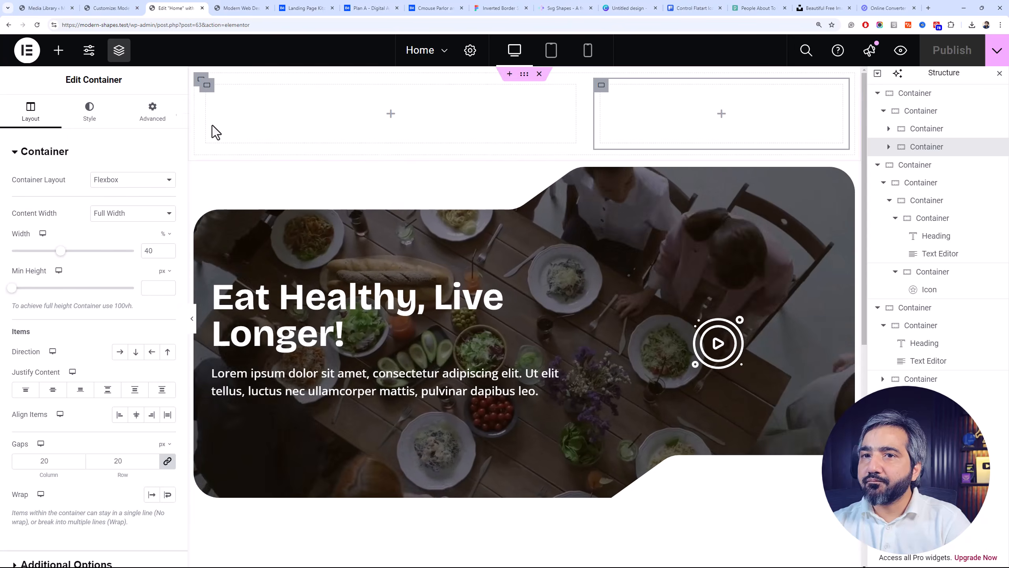
left_click(58, 53)
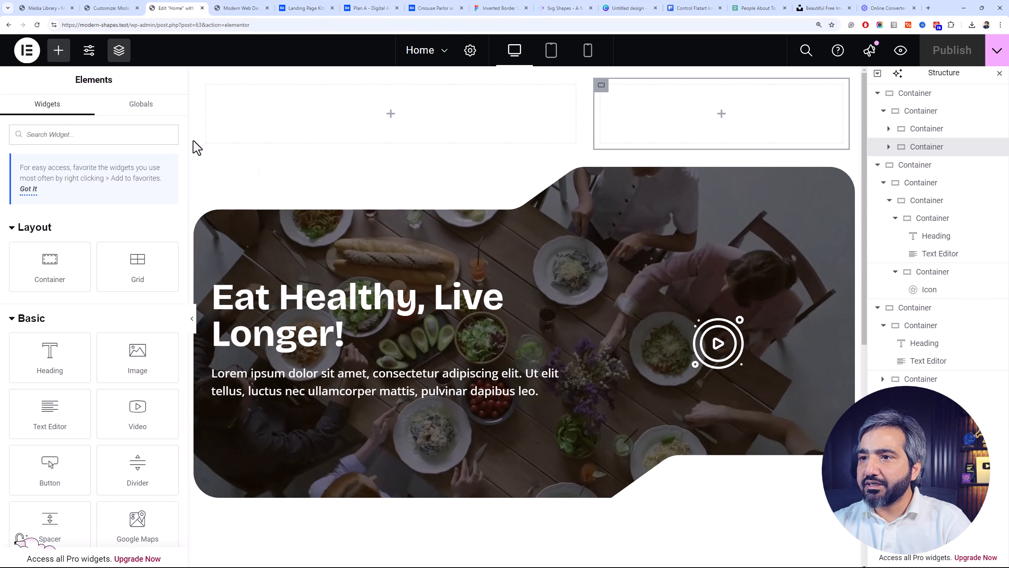
Switch to the Inverted Border shapes file in Figma, flip Shape-22 horizontally and export it as SVG
left_click(493, 8)
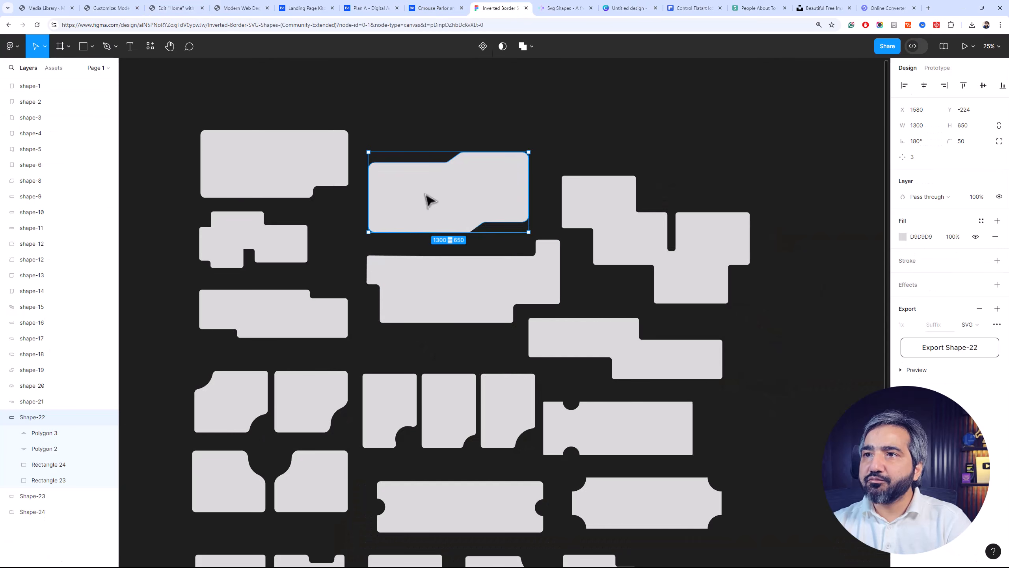
right_click(431, 214)
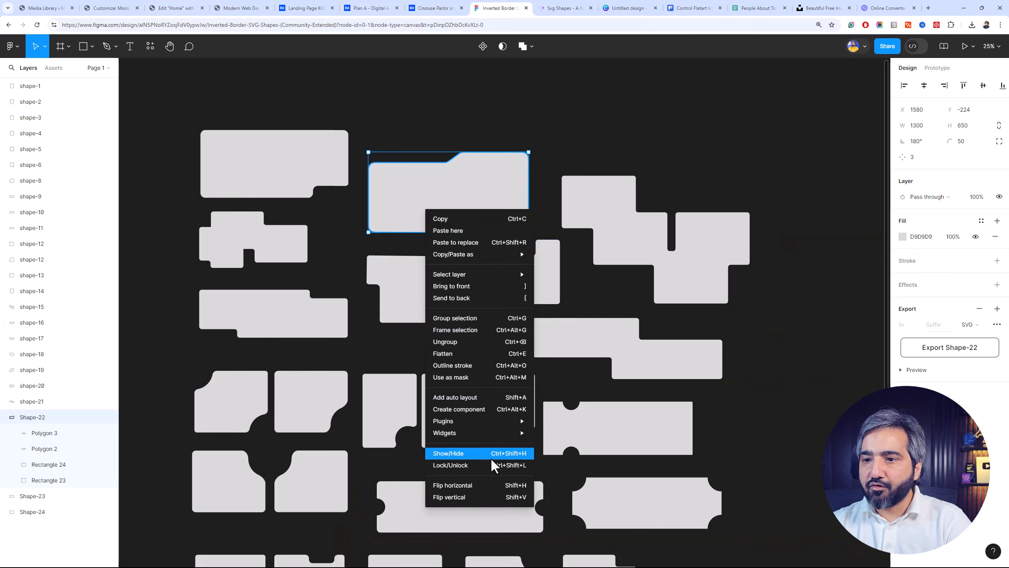
left_click(491, 485)
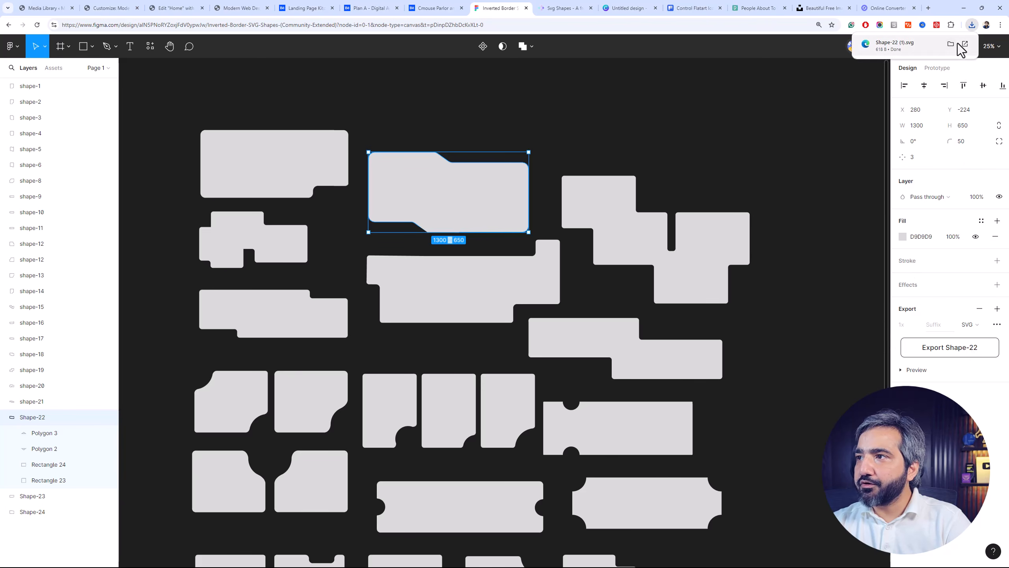
Open the exported SVG's location in the Downloads folder and rename the file hero-mask.svg
left_click(950, 44)
key("F2")
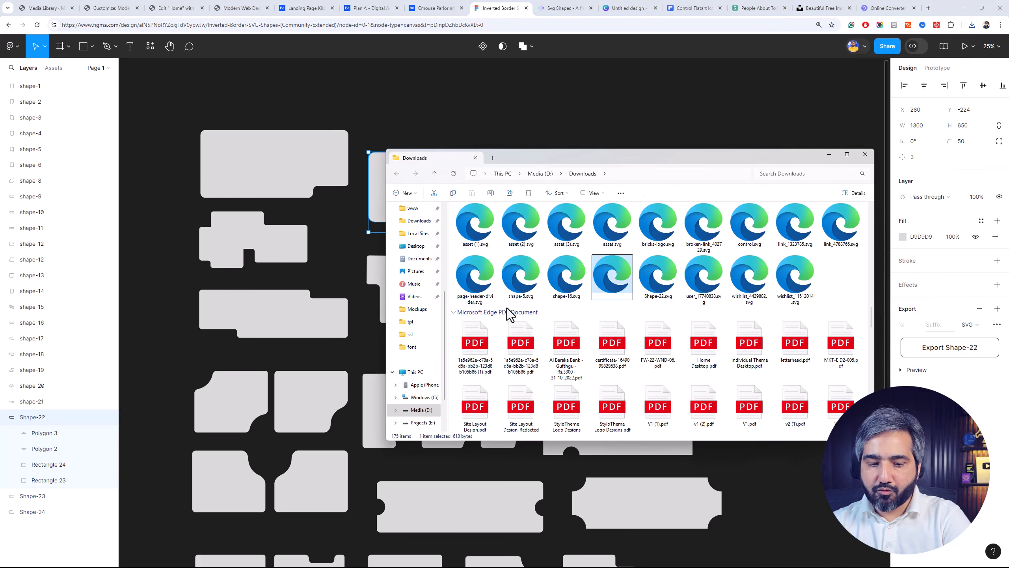
type("hero-mask.svg")
key("Return")
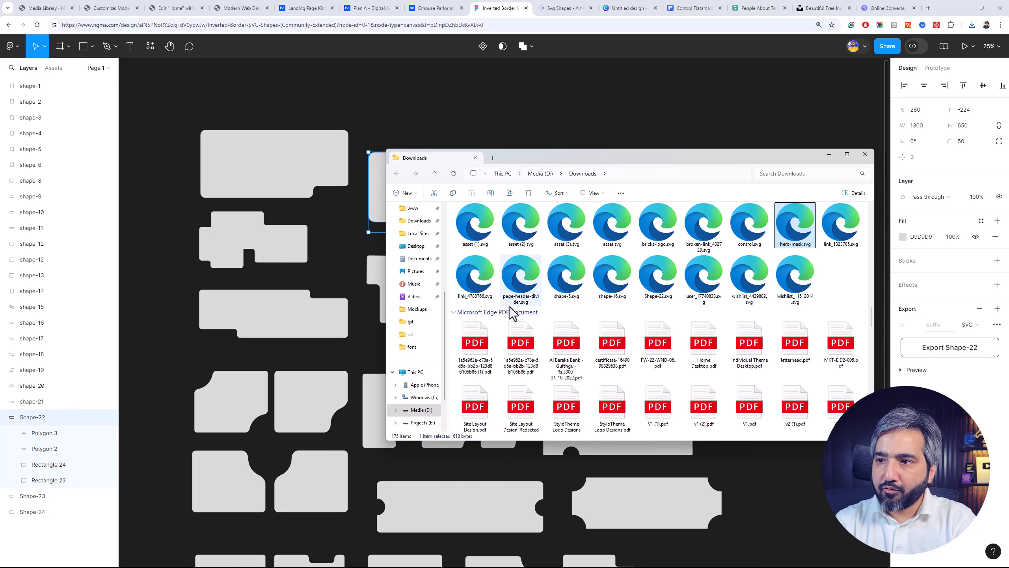
Return to the WordPress Media Library, close the Shape-22 attachment details and upload hero-mask.svg
left_click(60, 8)
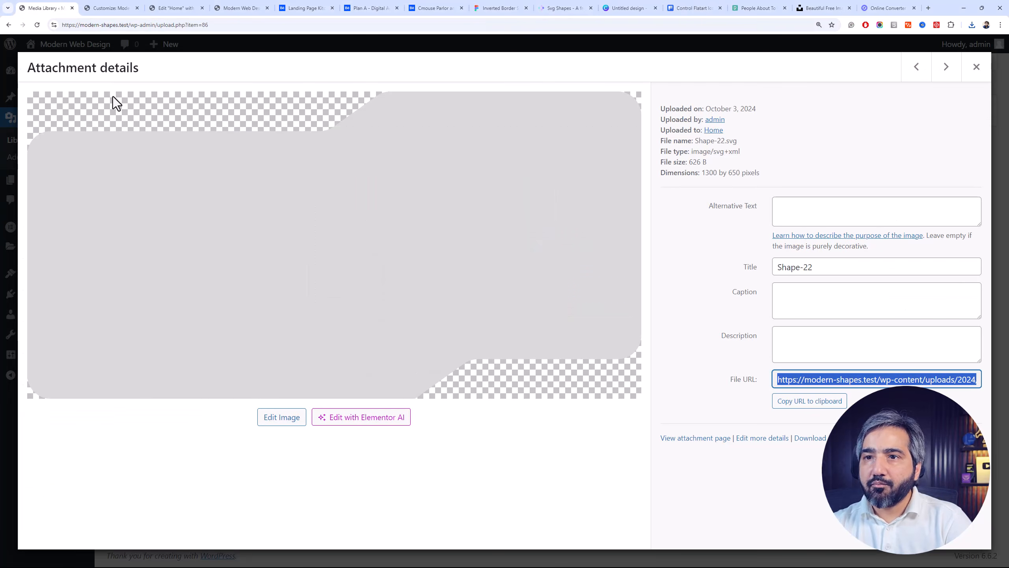
left_click(976, 67)
key("alt+Tab")
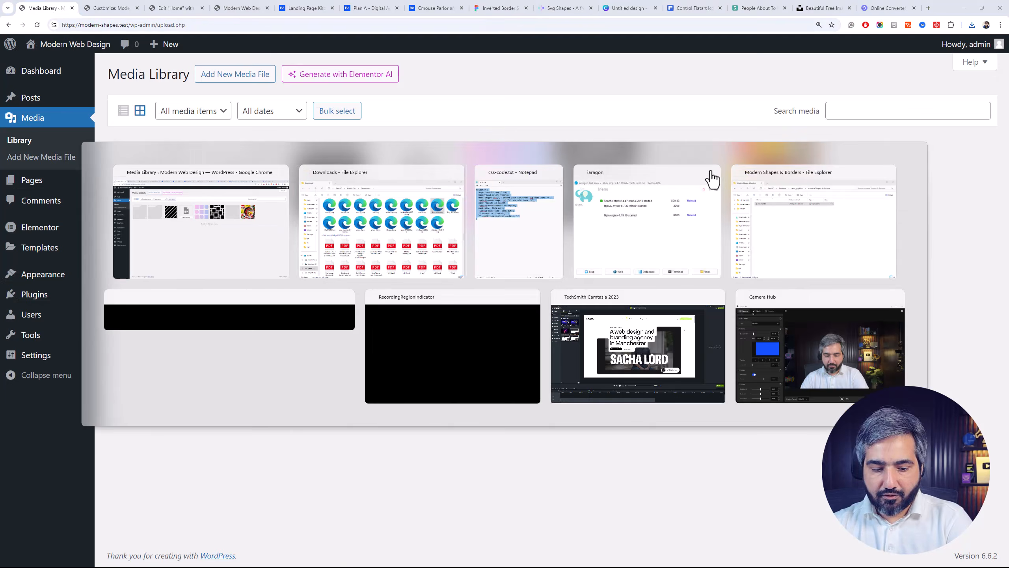
left_click_drag(790, 231, 277, 221)
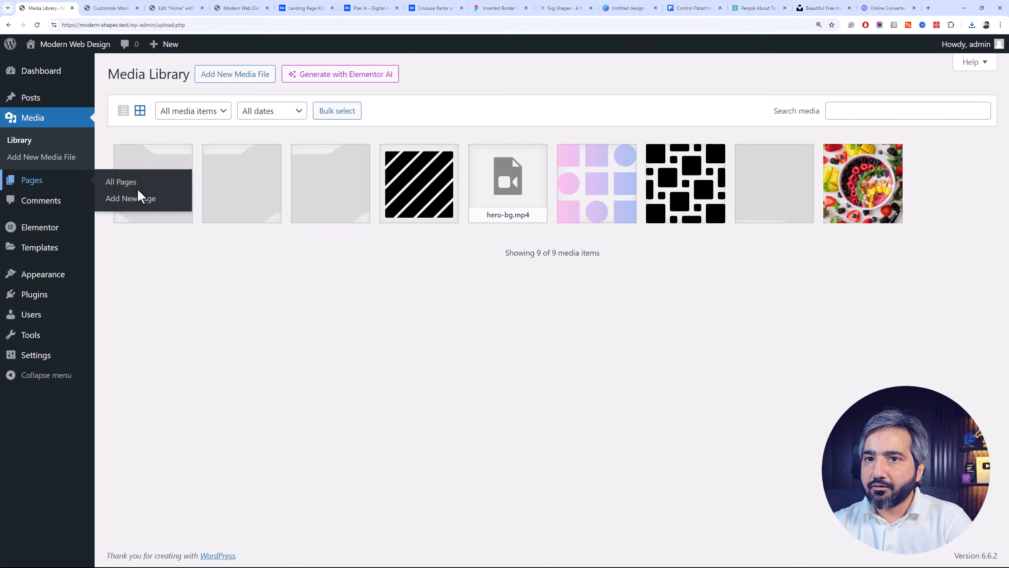
Open the attachment details of the uploaded hero-mask image and copy its file URL
left_click(138, 171)
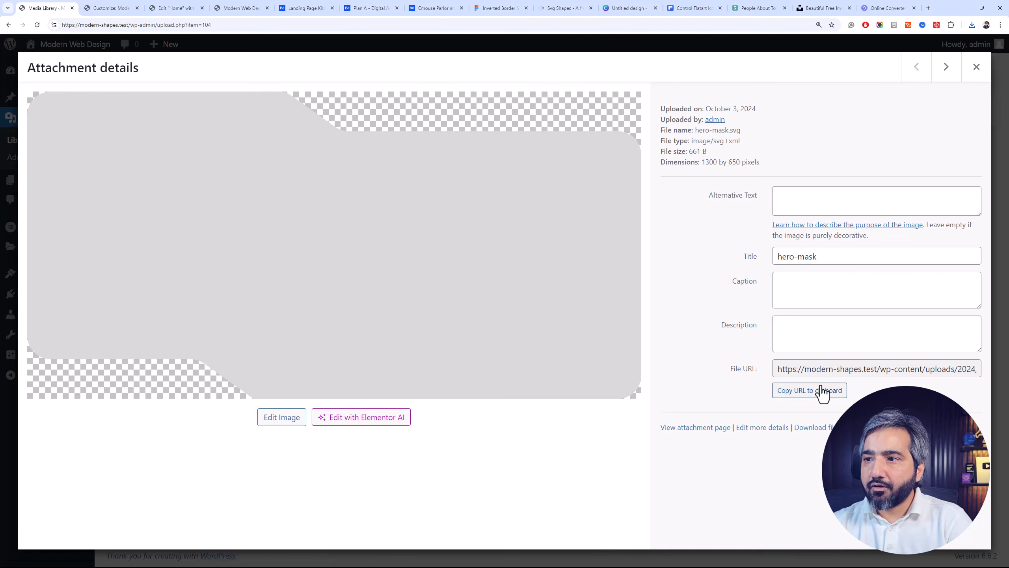
key("ctrl+a")
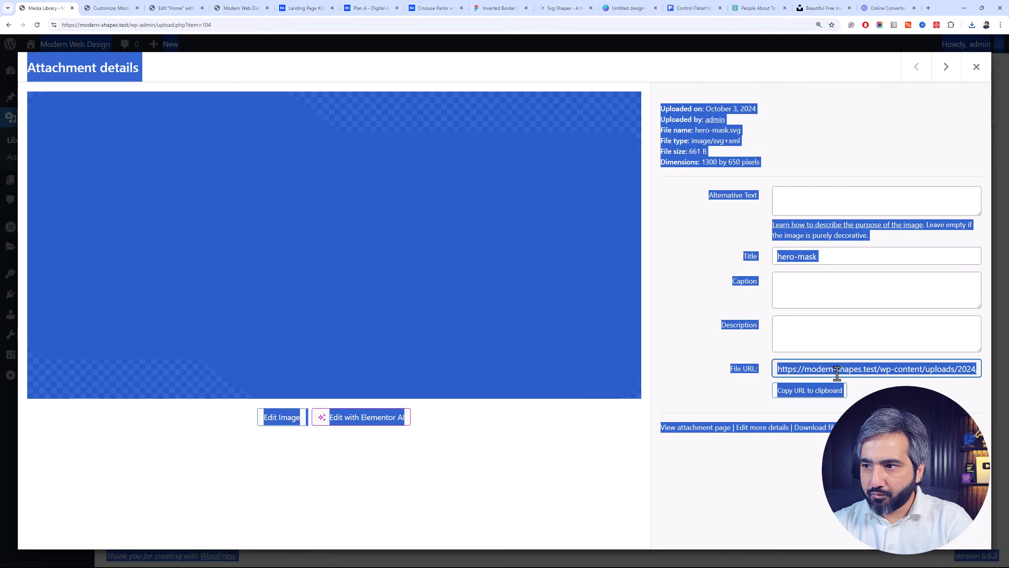
left_click(844, 372)
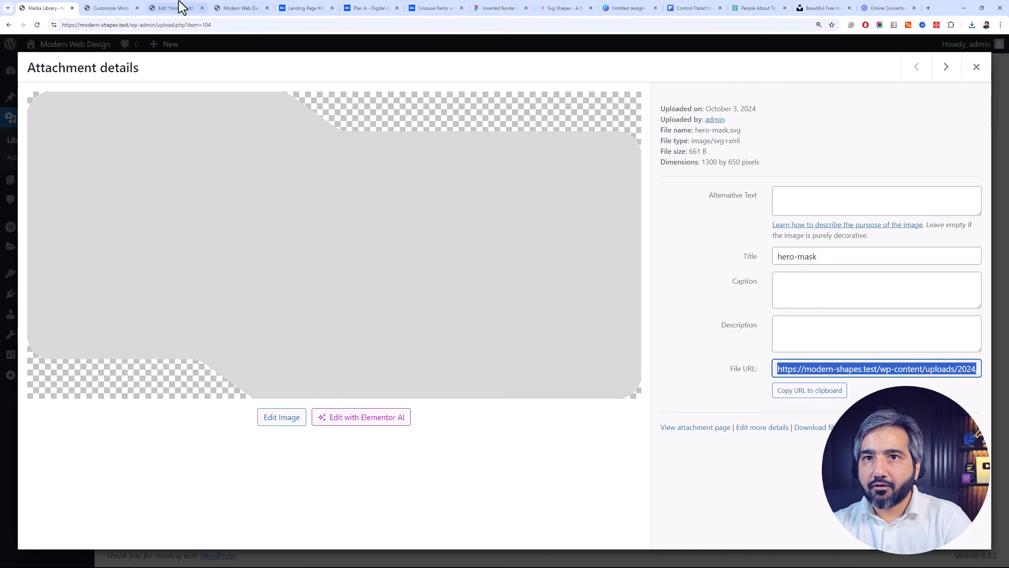
Replace both mask-image URLs in the .hero-section CSS with the hero-mask.svg URL and publish the change
left_click(102, 7)
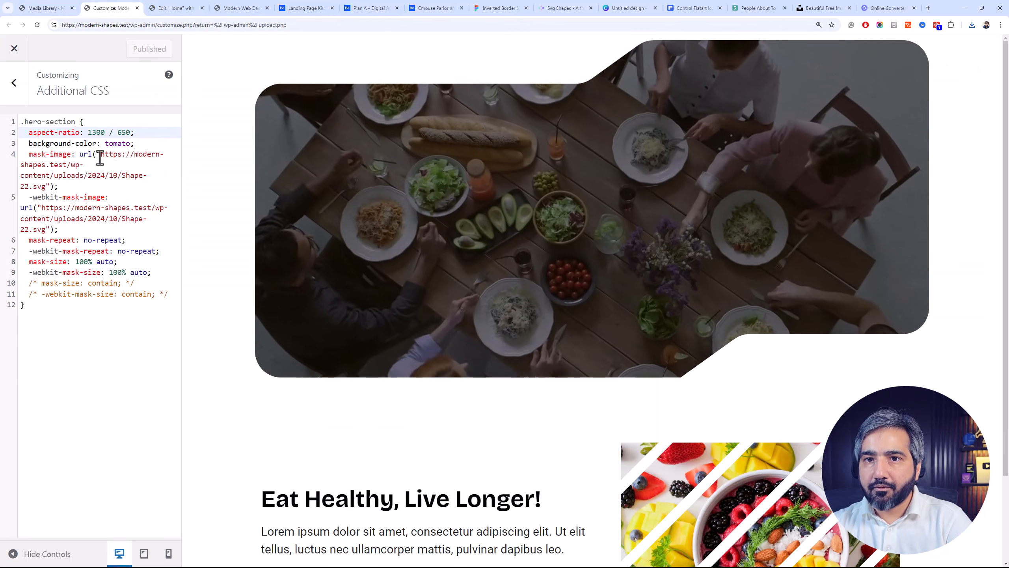
left_click_drag(100, 155, 46, 186)
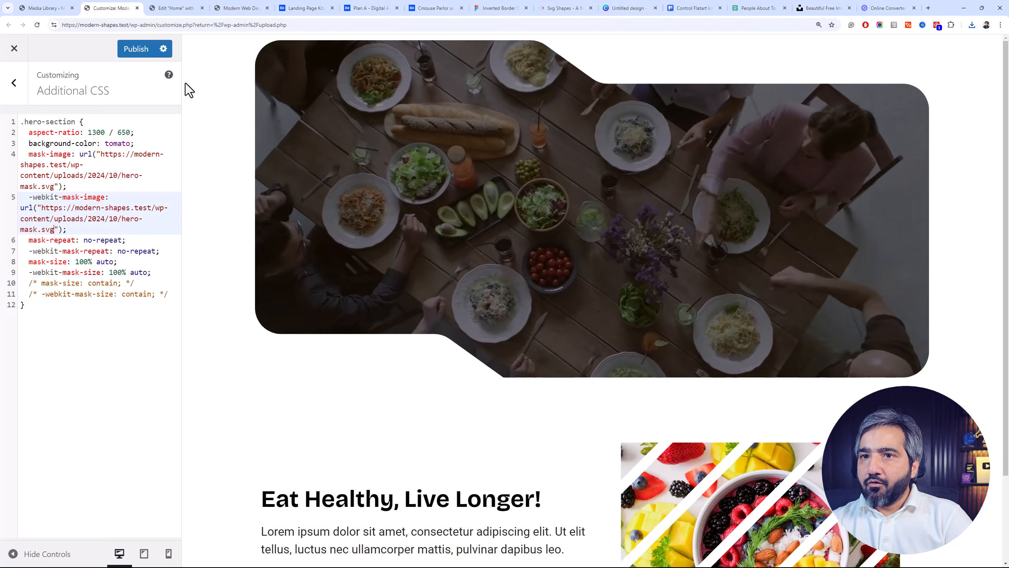
left_click(135, 49)
Return to the Elementor editor and reload the page to load the updated hero mask
left_click(168, 8)
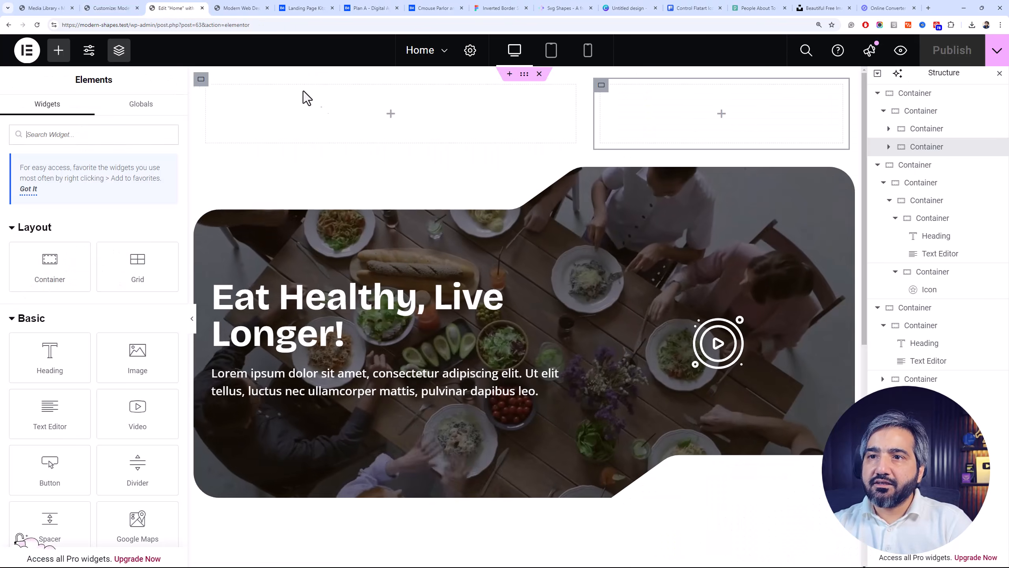
key("ctrl+r")
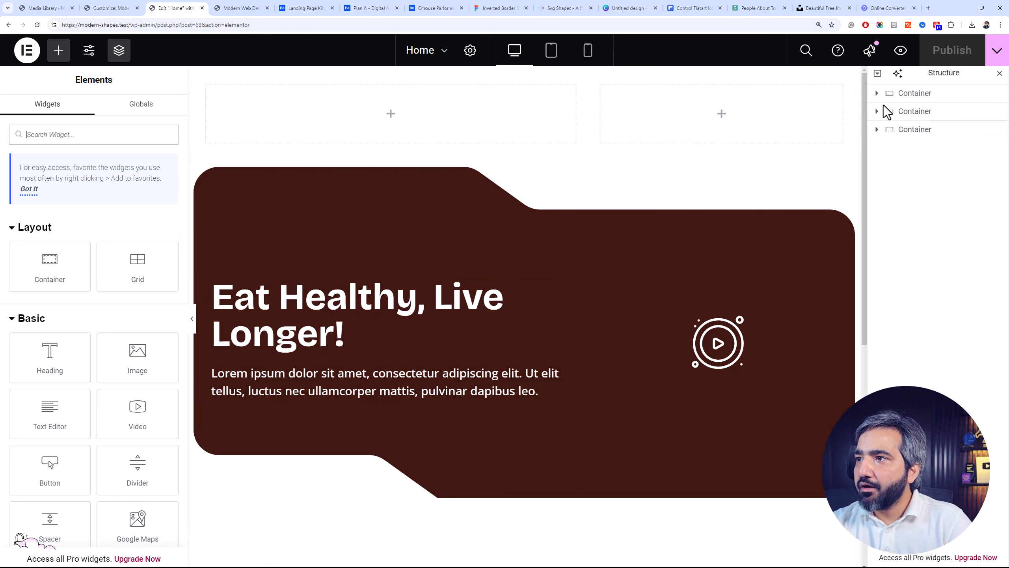
Enable Play On Mobile for the background video of the inner hero container
left_click(915, 133)
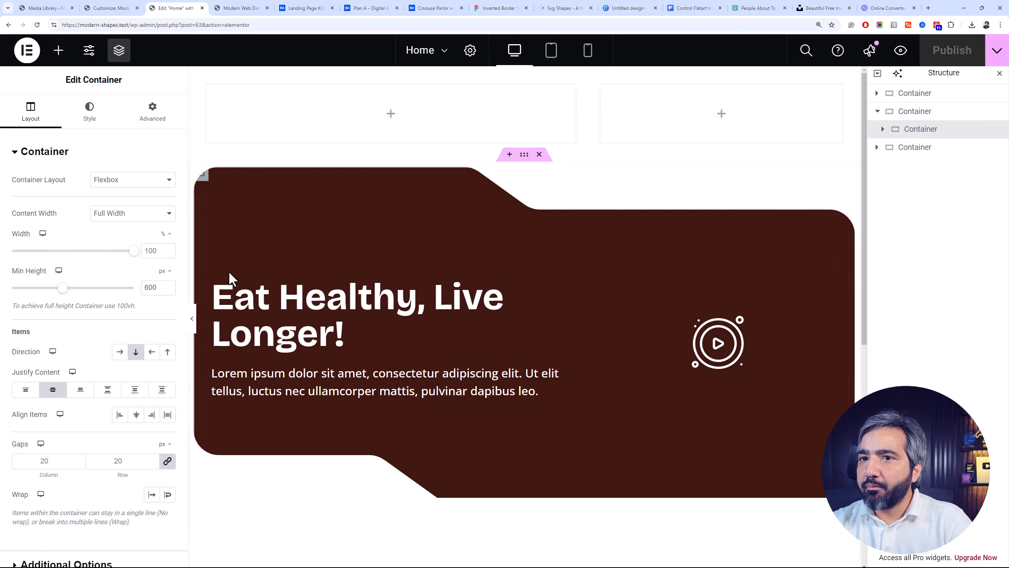
left_click(90, 113)
left_click(40, 115)
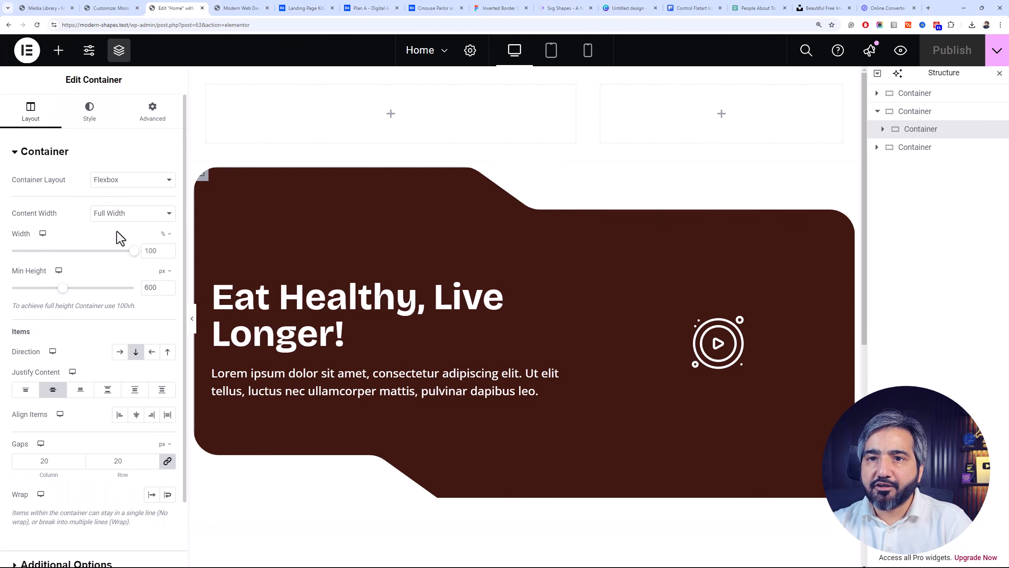
left_click(76, 127)
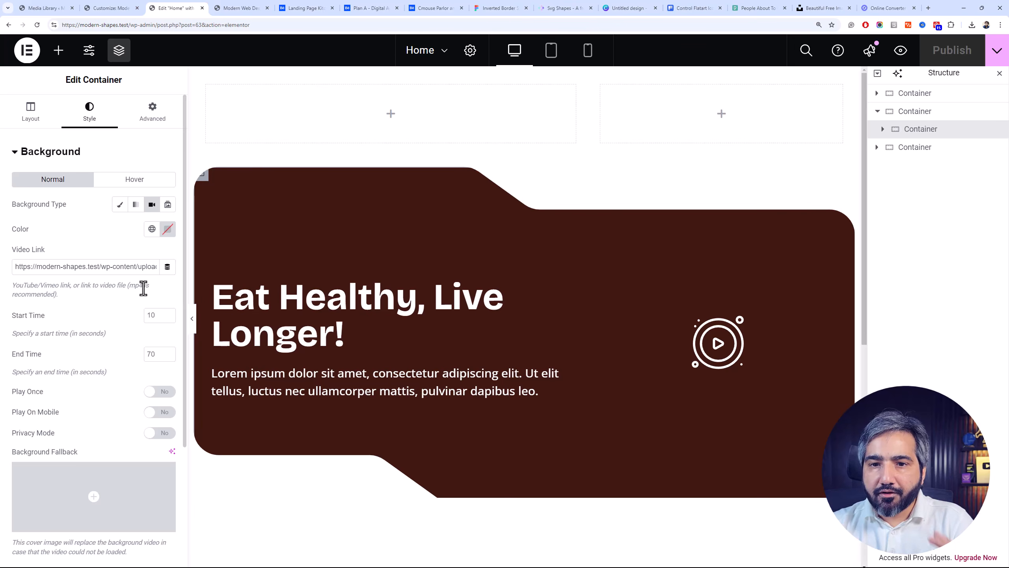
left_click(171, 413)
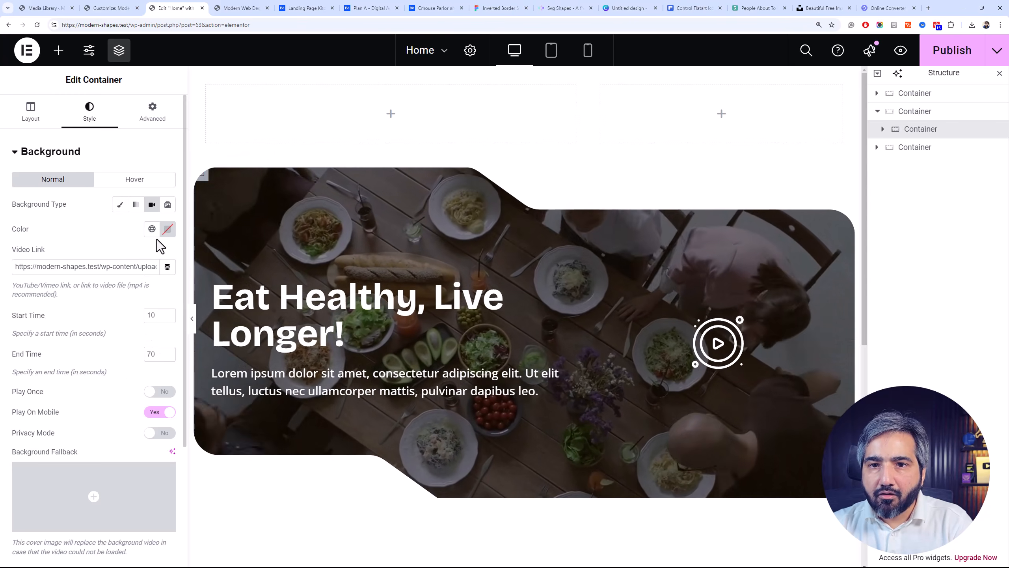
Open the media library to choose a Background Fallback image for the hero container's video
scroll(121, 319, "down", 3)
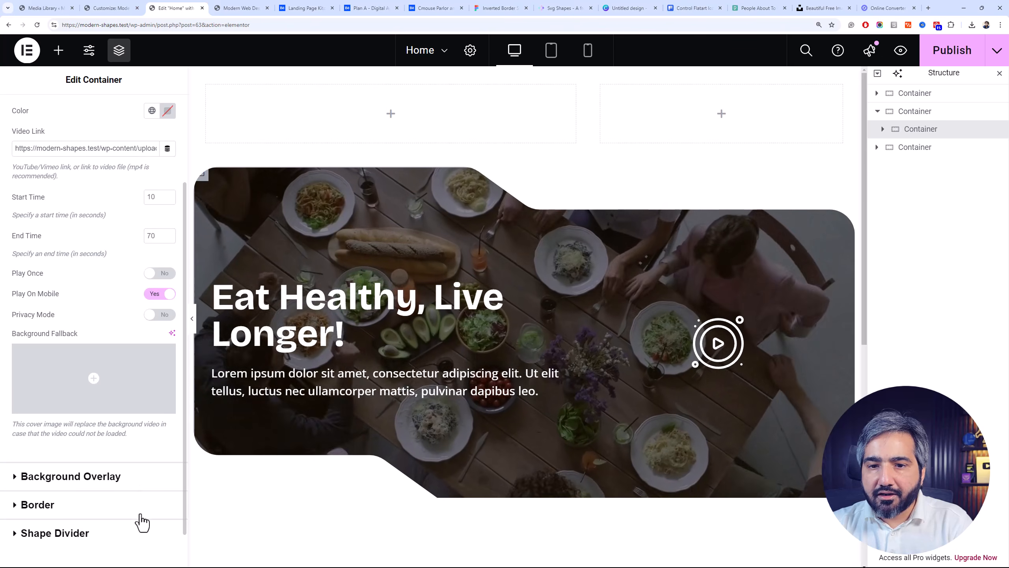
mouse_move(123, 368)
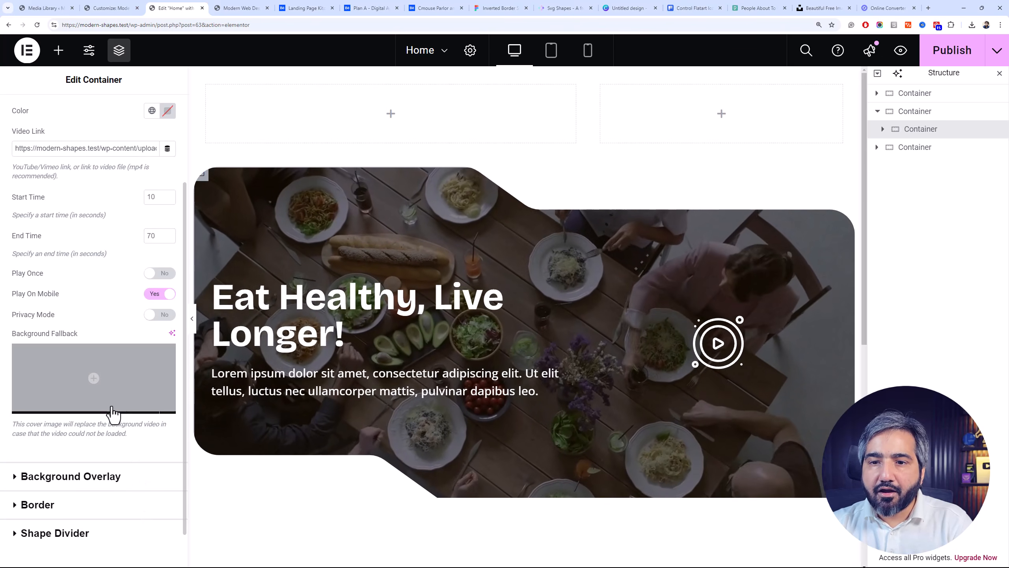
left_click(112, 407)
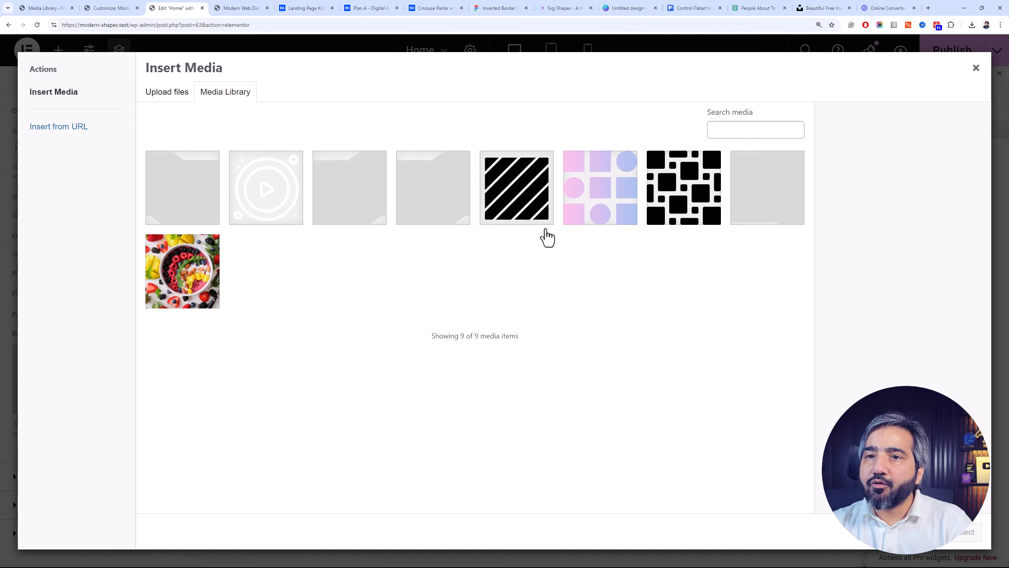
Switch to Pexels, change the food results from videos to photos, and browse the horizontal photos for a fallback image
left_click(757, 3)
left_click(864, 239)
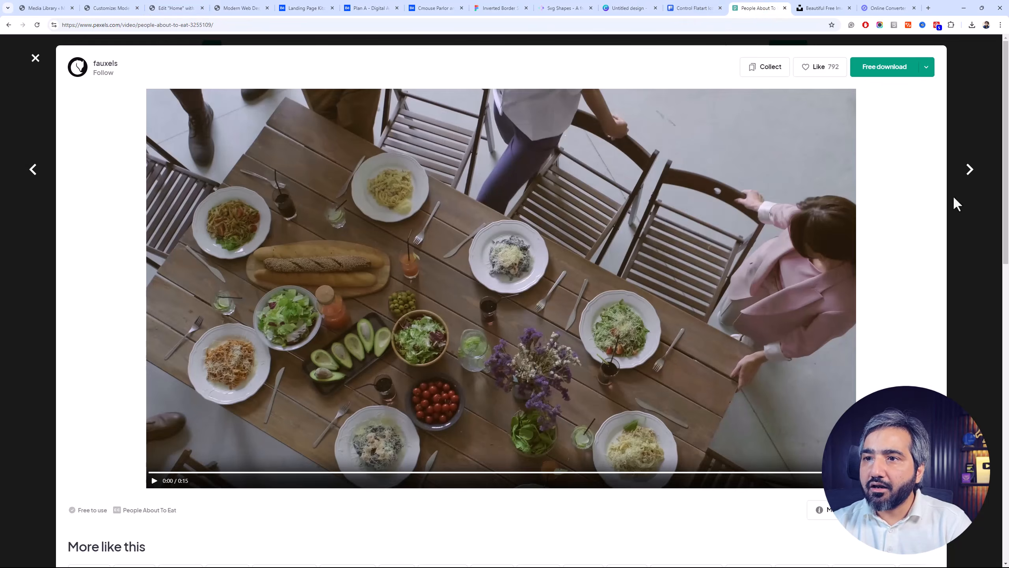
left_click(983, 155)
scroll(302, 85, "up", 3)
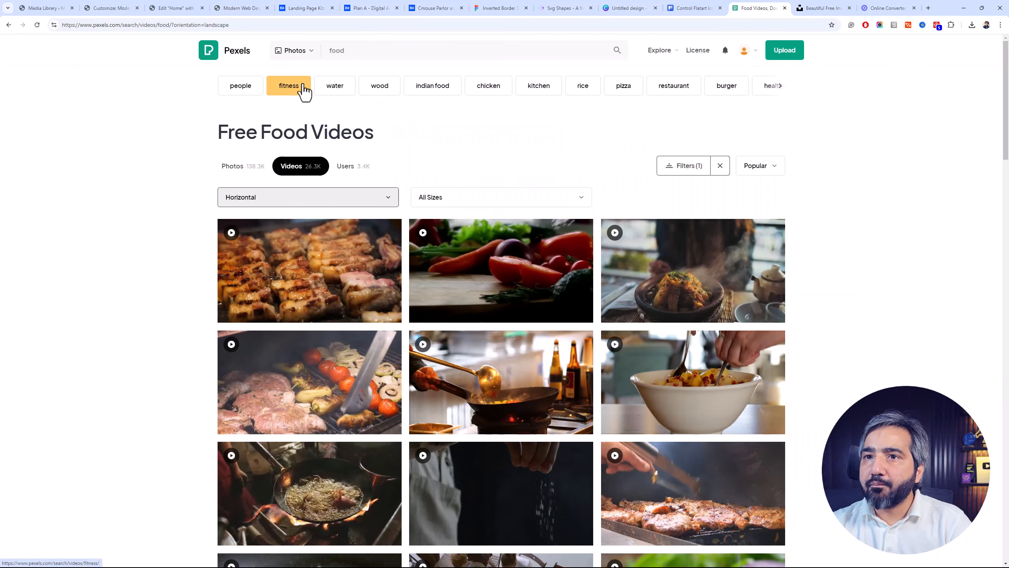
left_click(234, 166)
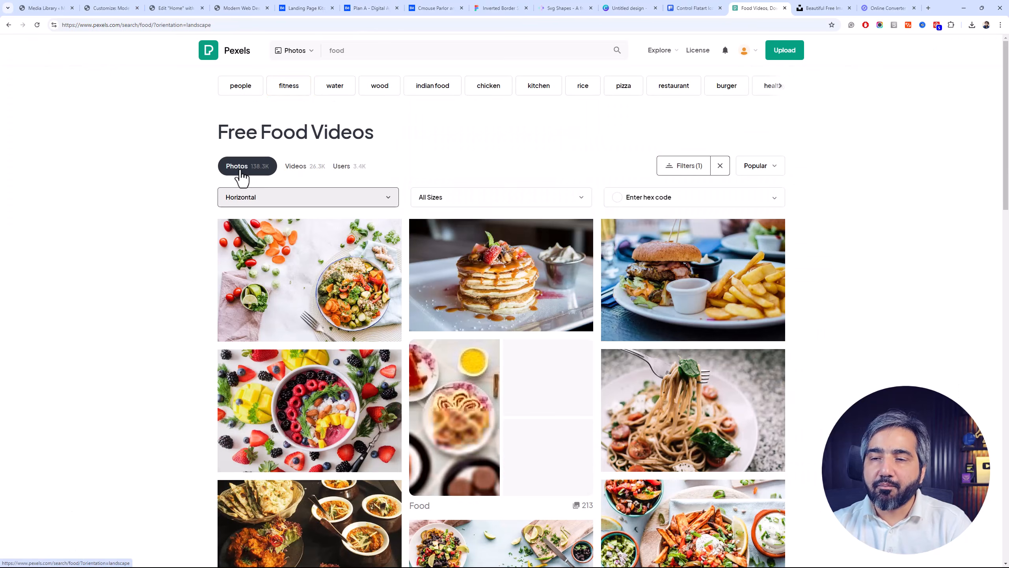
scroll(218, 277, "down", 10)
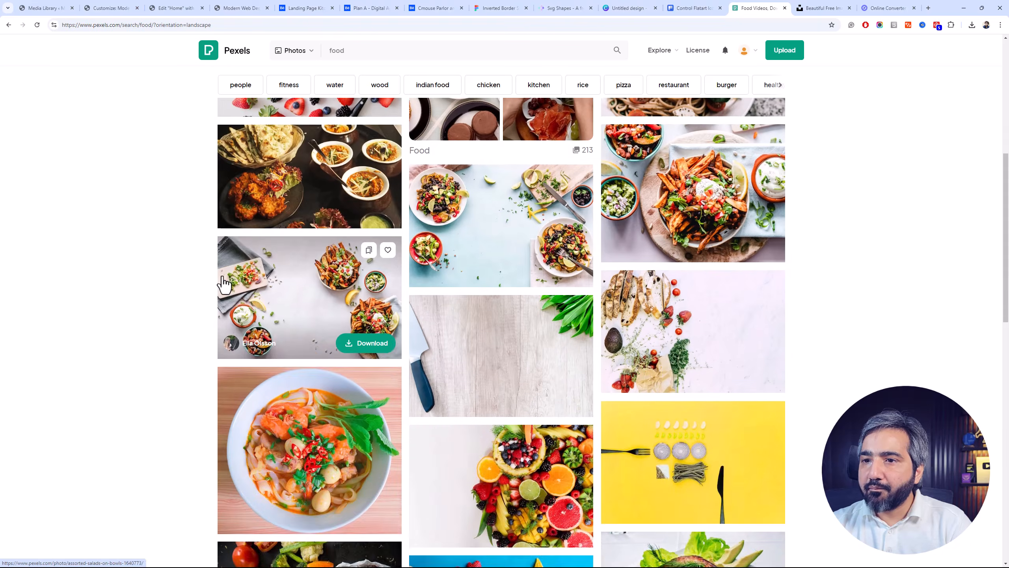
scroll(218, 274, "down", 10)
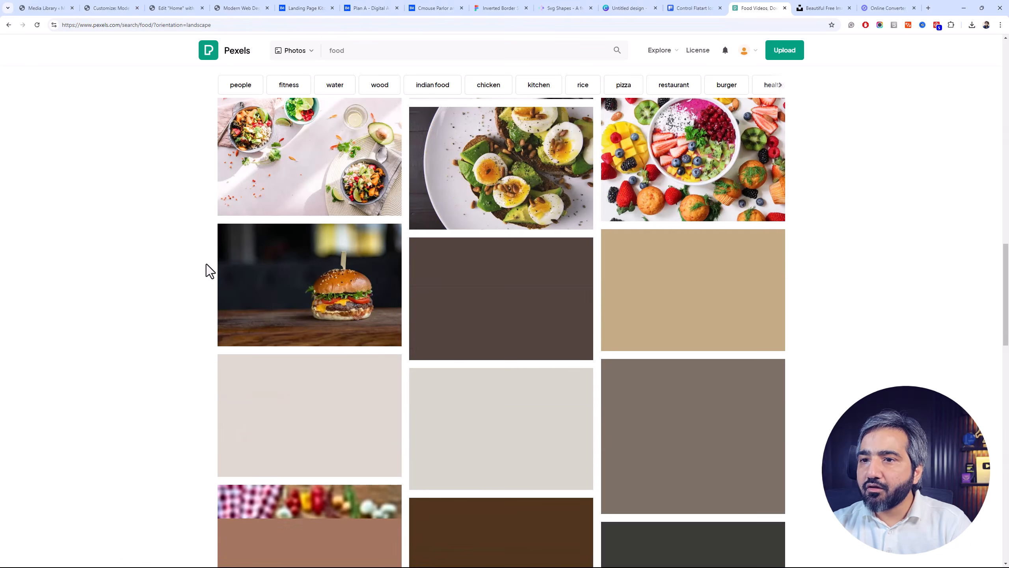
scroll(206, 263, "down", 8)
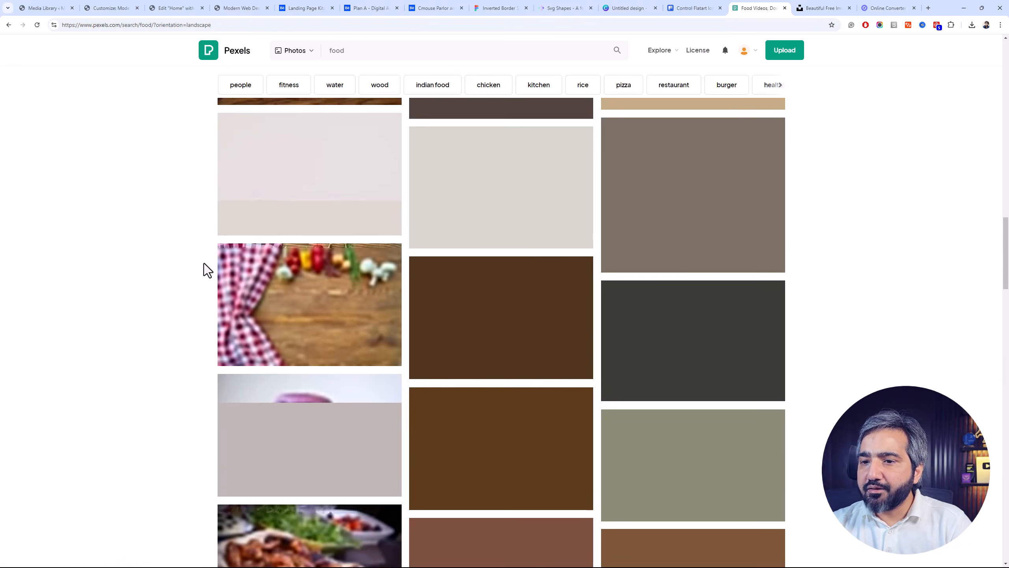
scroll(203, 264, "down", 5)
scroll(285, 261, "up", 10)
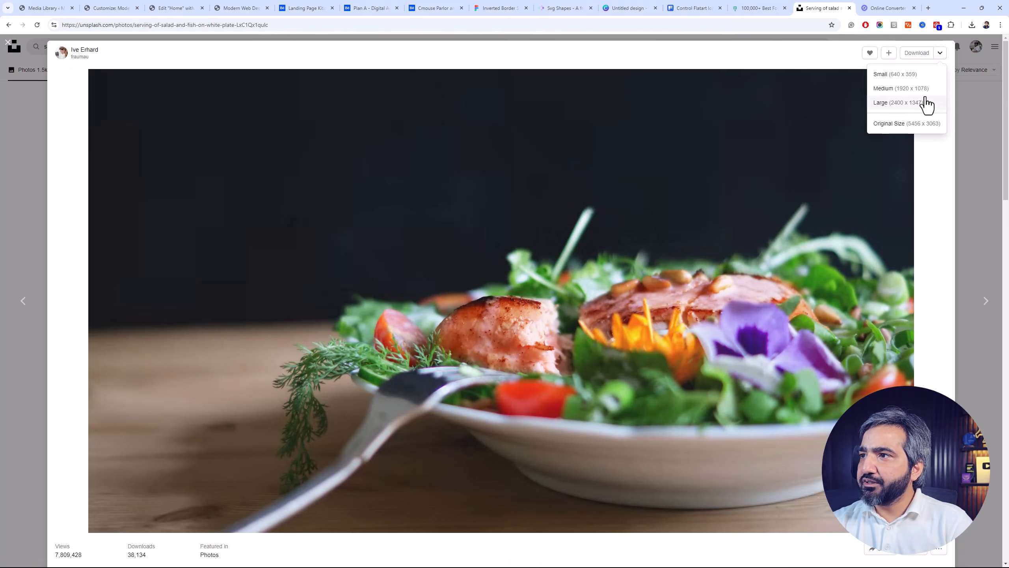
Download the Unsplash salad photo at Medium size (1920 x 1078), then upload it in Elementor as the hero video's background fallback image
left_click(914, 97)
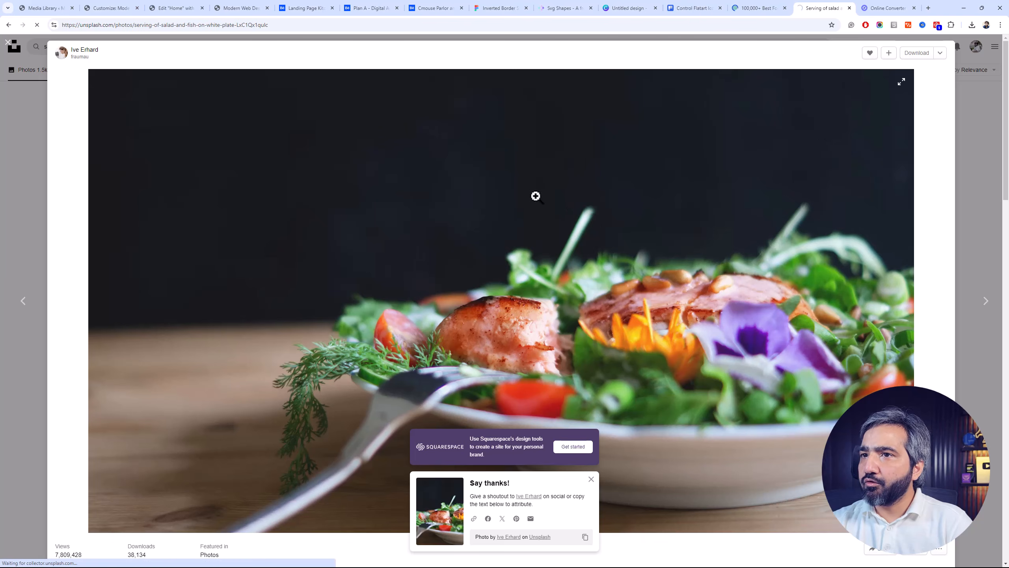
left_click(203, 3)
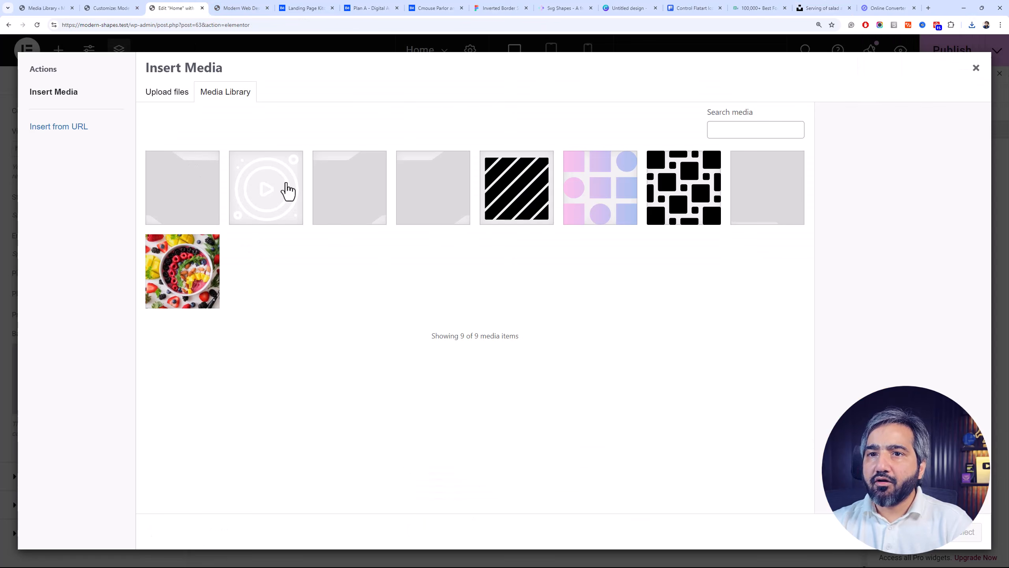
left_click(975, 24)
left_click_drag(931, 63, 684, 181)
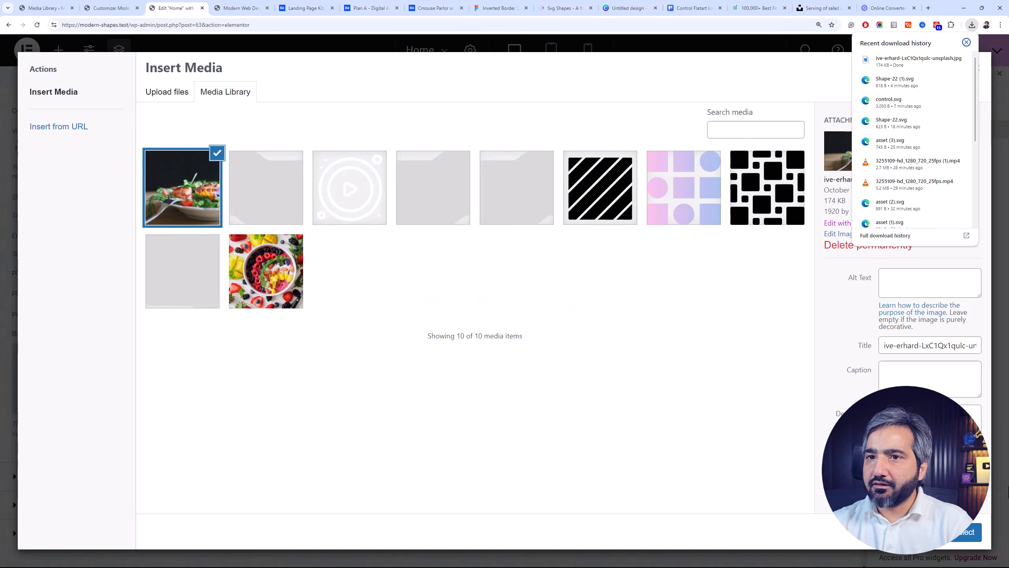
left_click(973, 538)
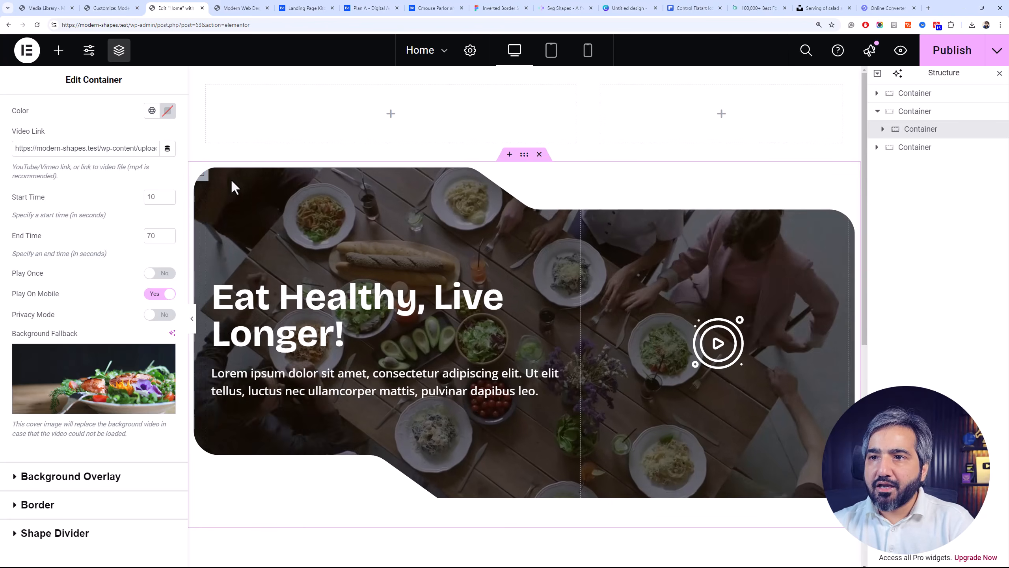
Select the header section's wider column, then switch to Freepik and search its icons for "food"
left_click(525, 154)
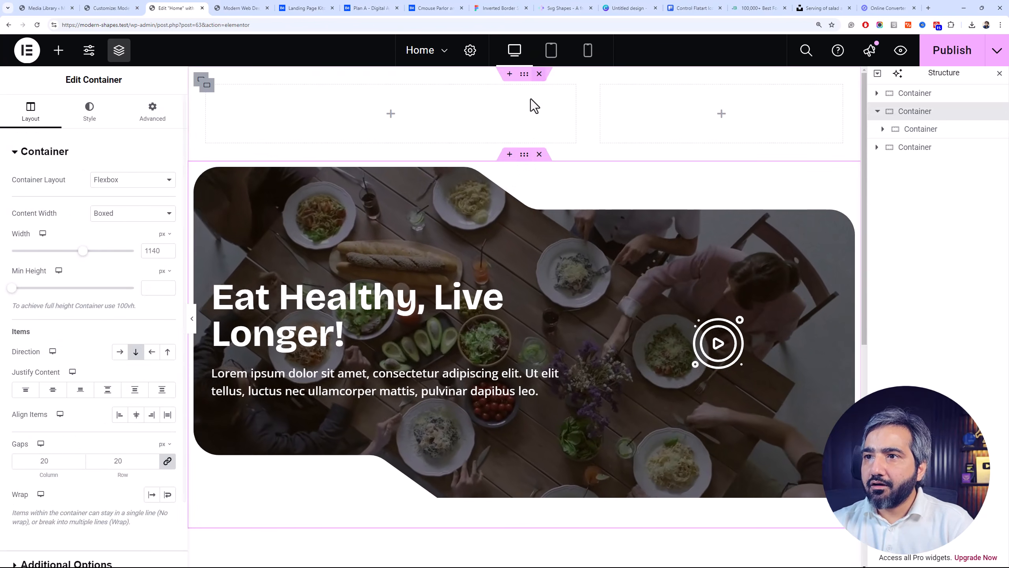
left_click(205, 92)
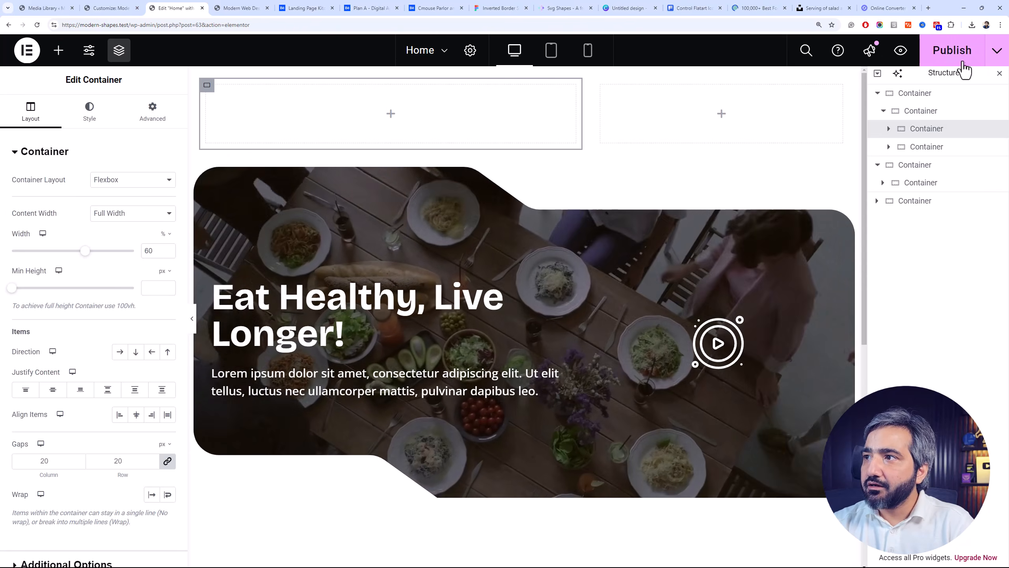
left_click(612, 8)
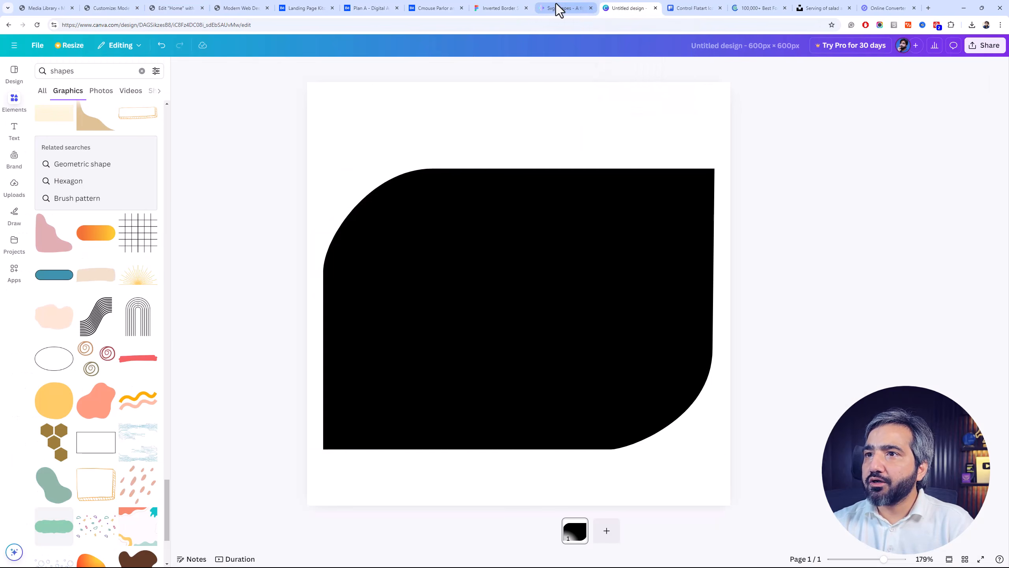
left_click(542, 8)
left_click(605, 8)
key("ctrl+Tab")
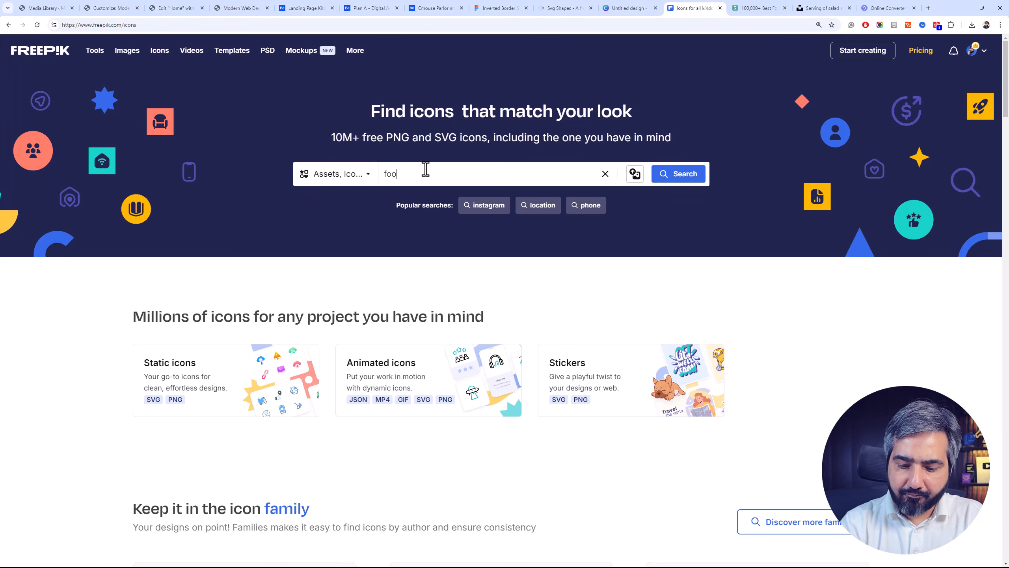
key("Return")
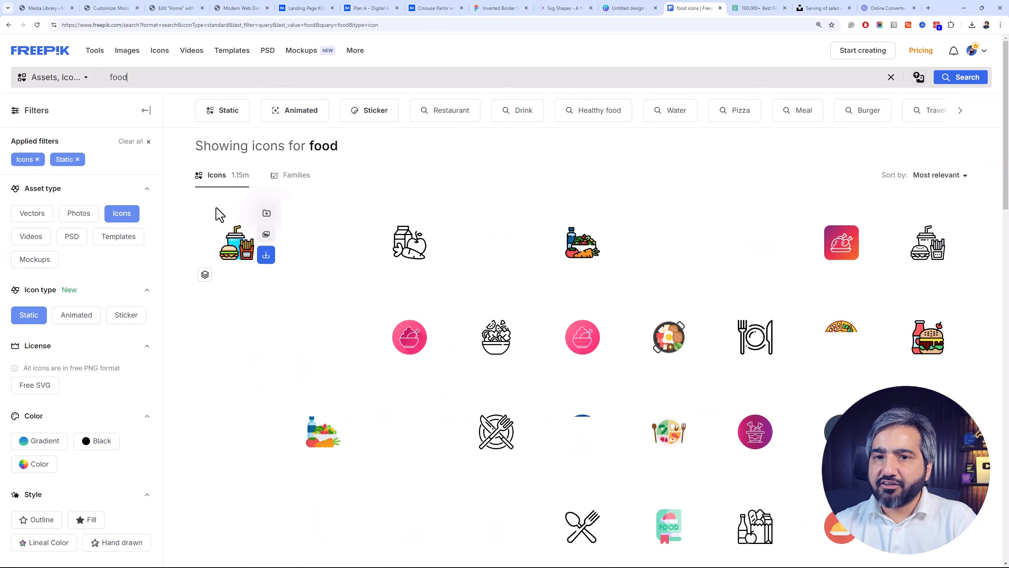
Filter the food icons to the Outline style and Black color, and look through the results
left_click(54, 521)
left_click(94, 444)
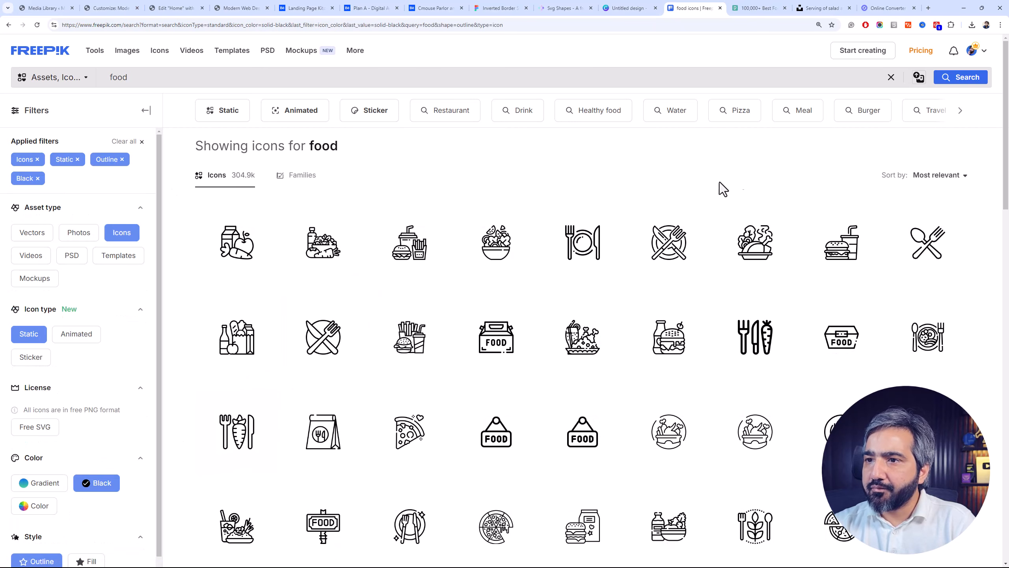
left_click_drag(1008, 104, 1007, 133)
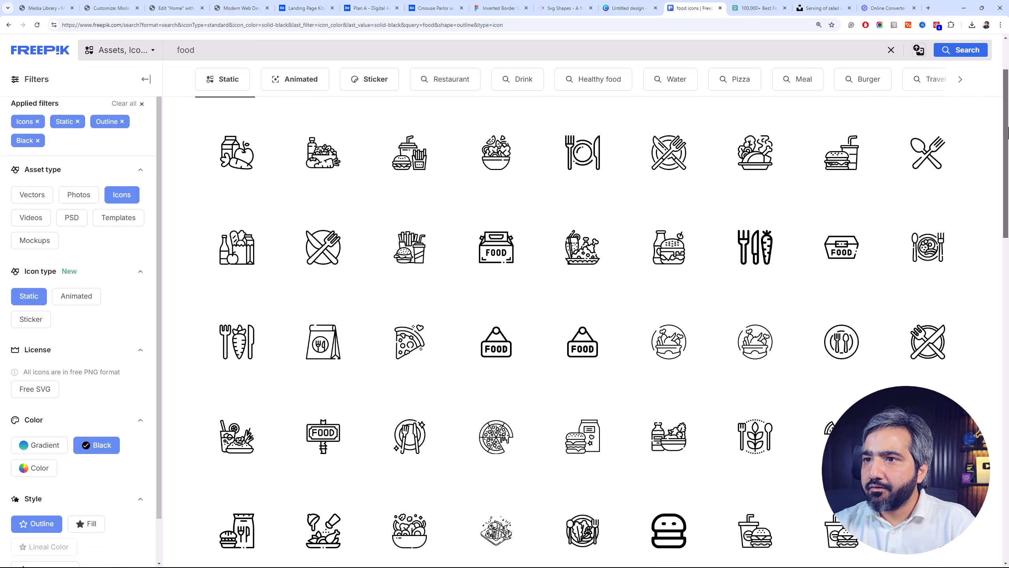
Open the salad bowl icon, recolor it to white #FFFFFF and download it as an SVG
left_click(496, 168)
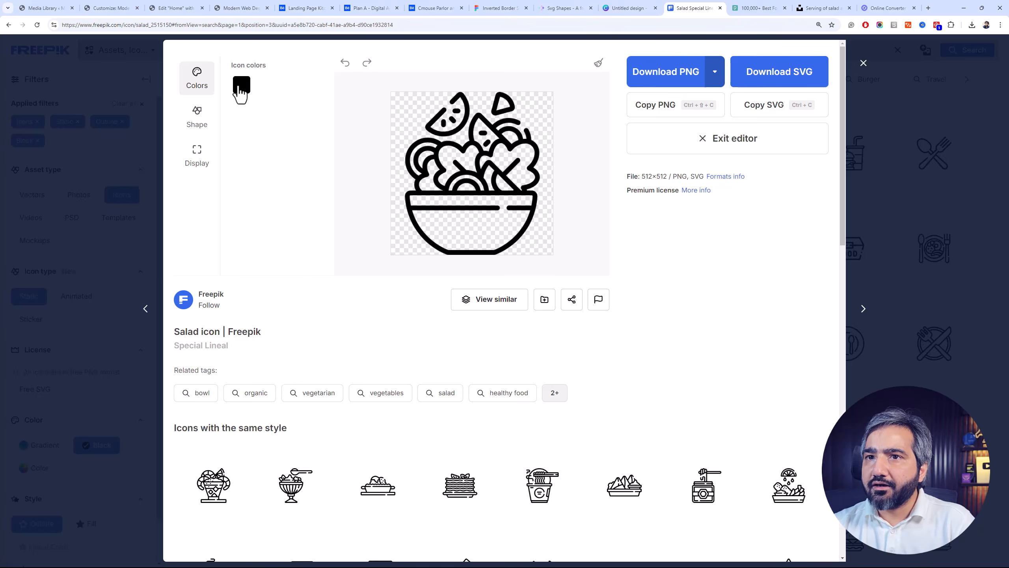
left_click(241, 85)
left_click_drag(268, 149, 218, 119)
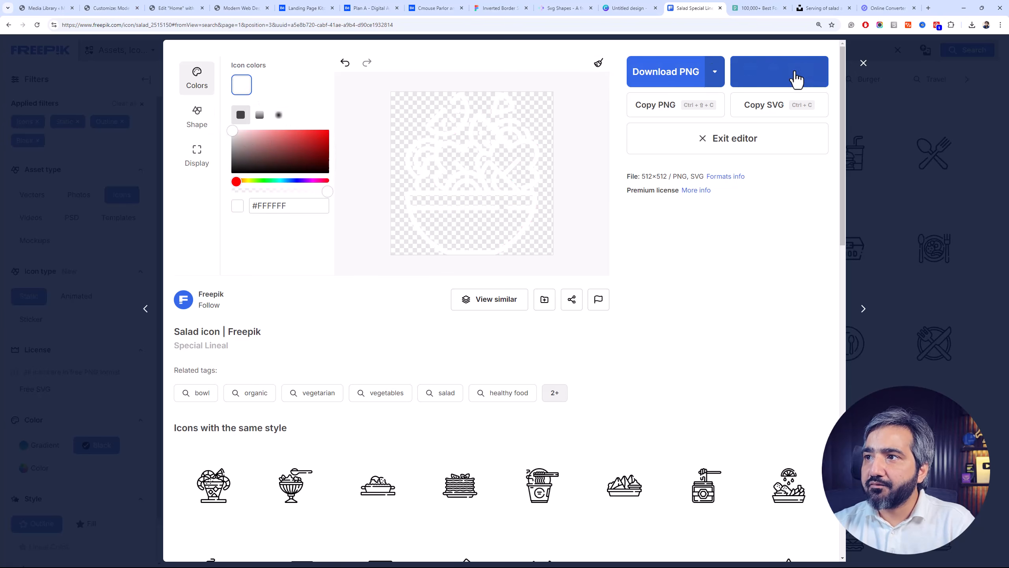
Return to the Elementor editor, set the header's 60% column to horizontal row direction and add an Icon widget inside it
left_click(186, 8)
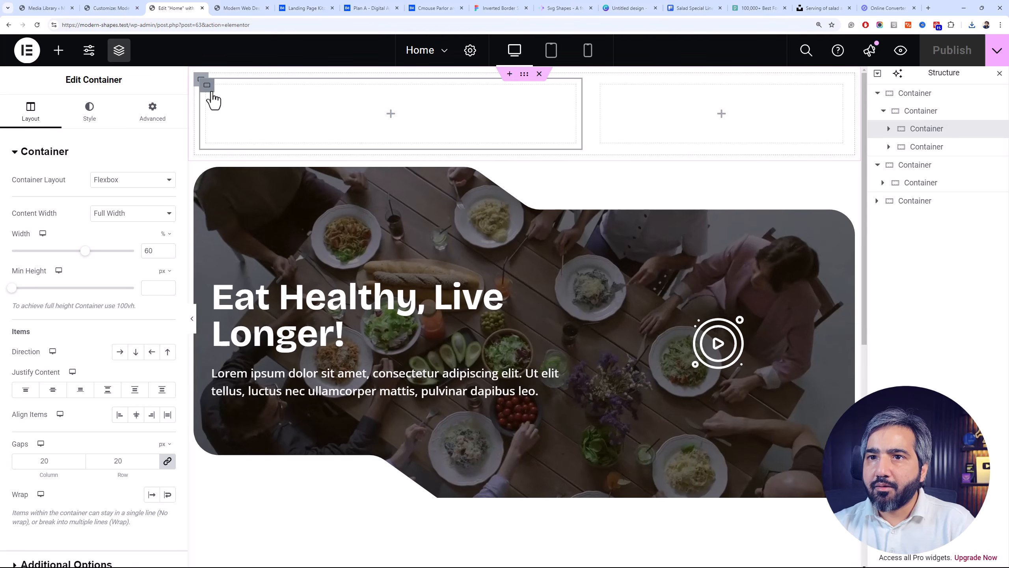
left_click(120, 351)
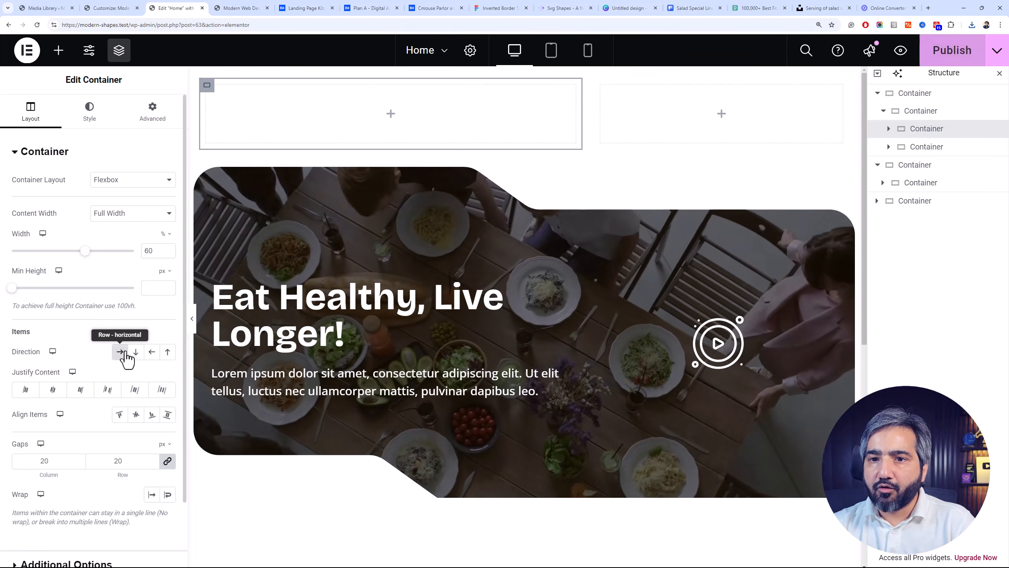
left_click(58, 50)
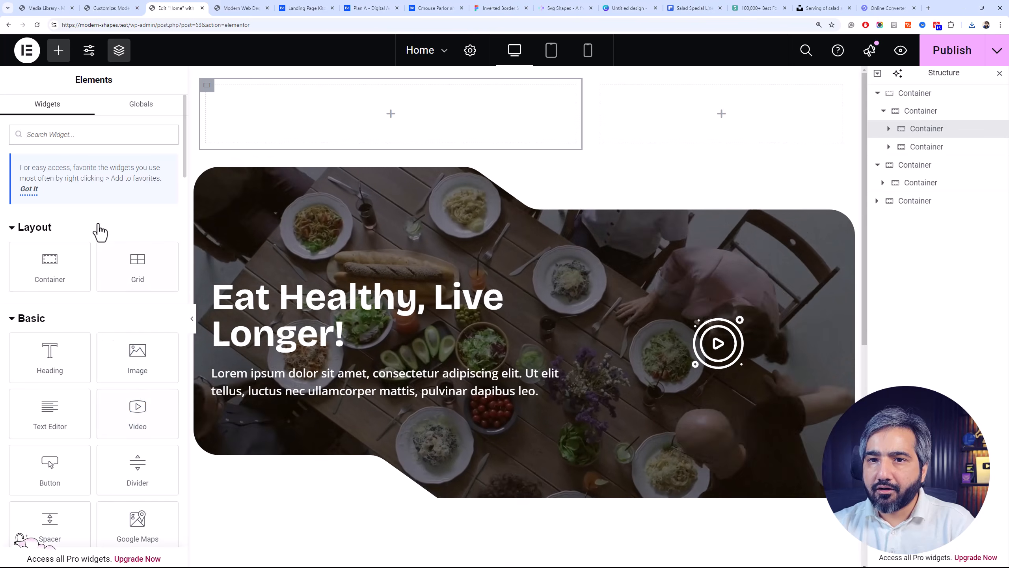
type("ic")
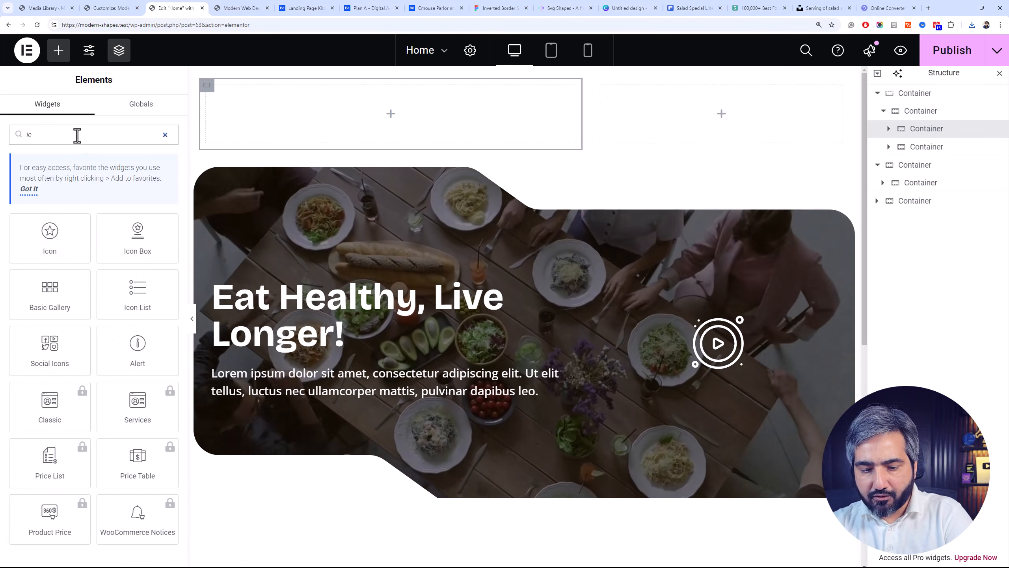
left_click_drag(67, 242, 303, 105)
Upload salad.svg to the media library and insert it as the graphic of the header's Icon widget
mouse_move(135, 219)
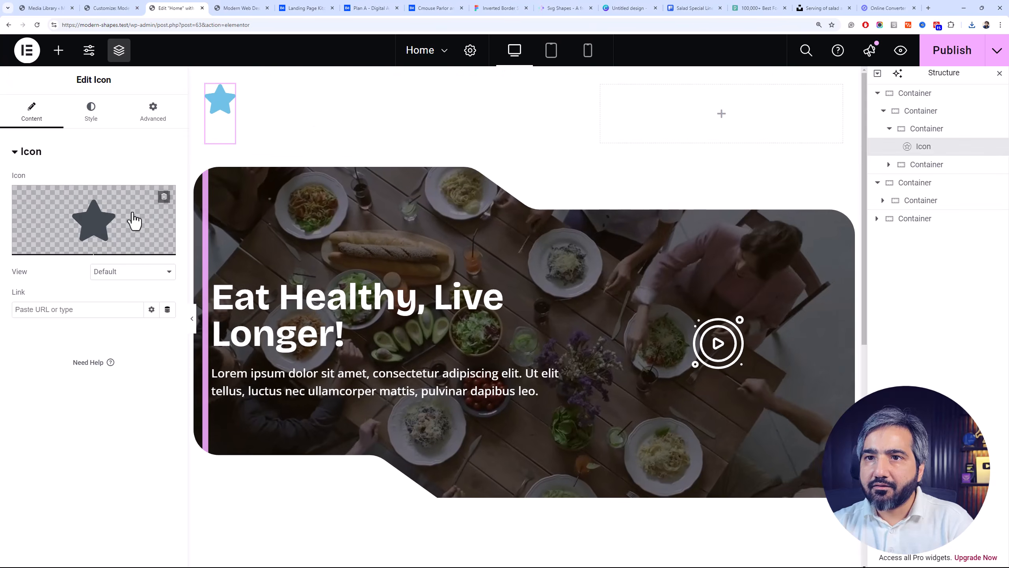
left_click(145, 249)
left_click(972, 25)
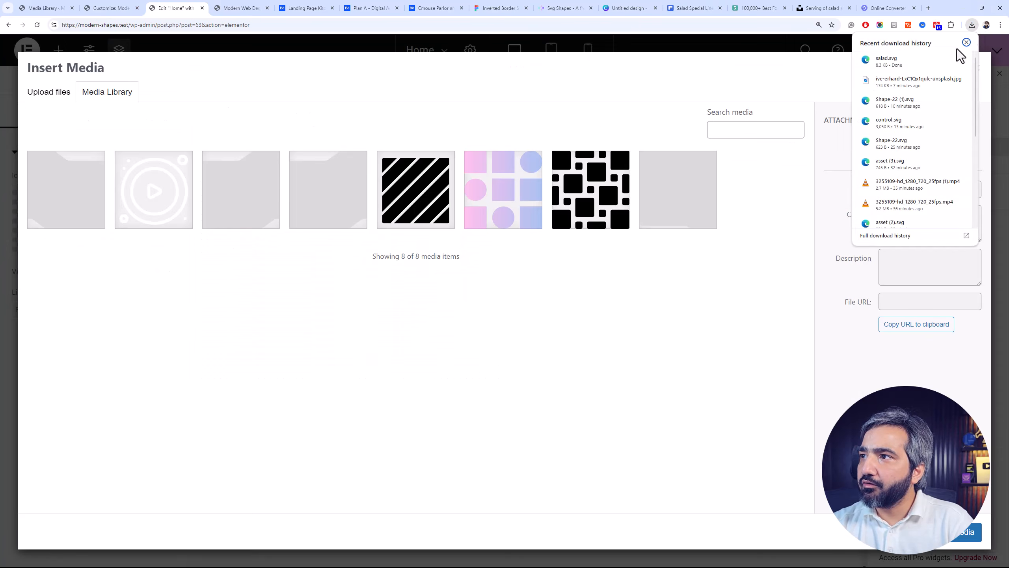
left_click_drag(927, 68, 656, 229)
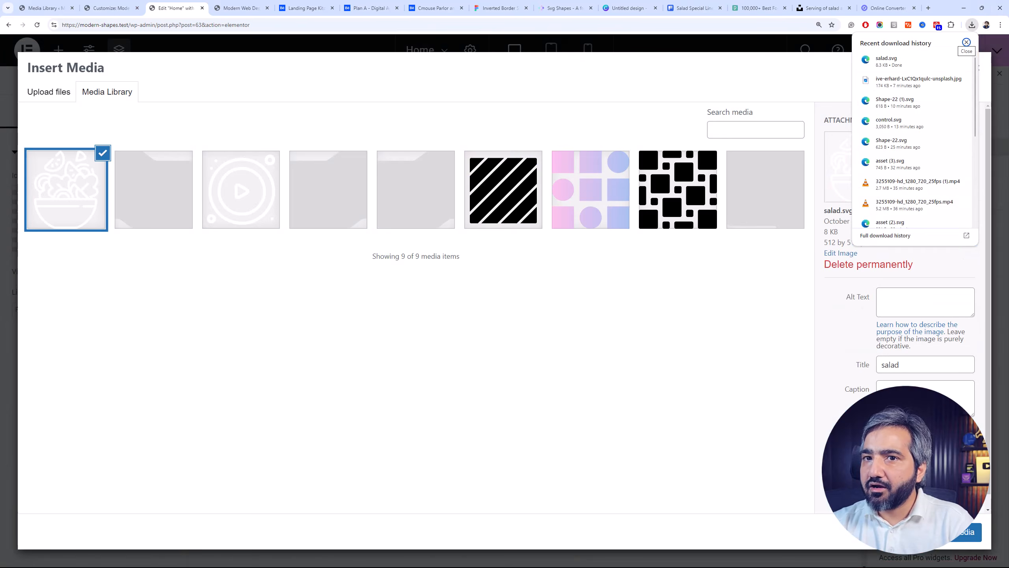
left_click(966, 42)
left_click(965, 532)
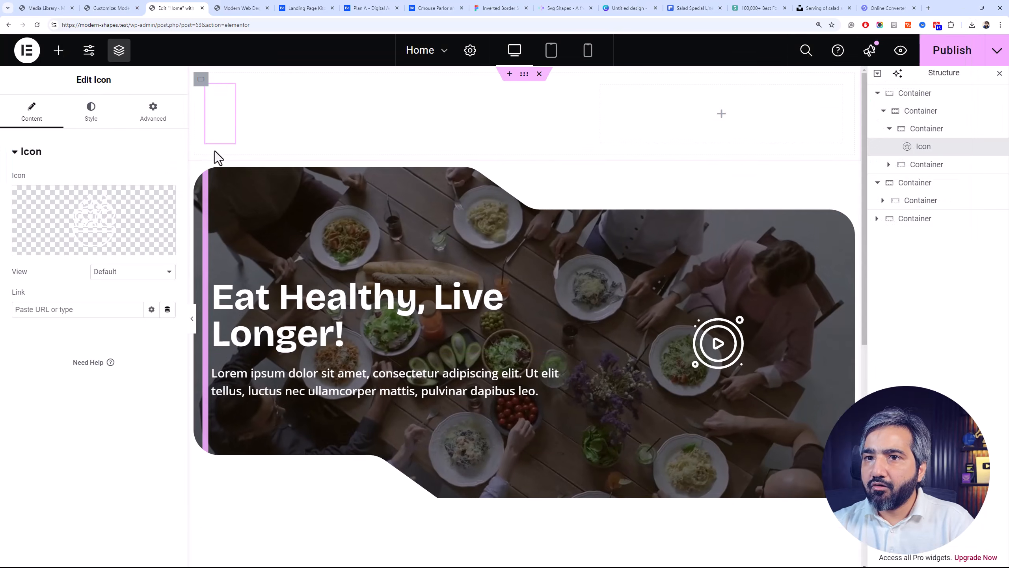
Turn on Fit to Size for the header's salad icon and set its size to 50 px
left_click(136, 272)
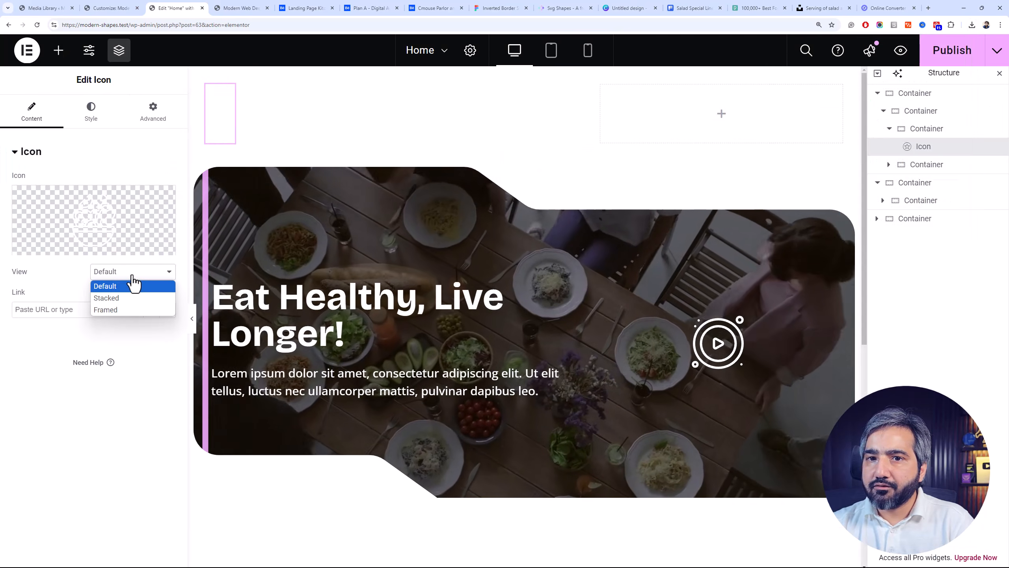
left_click(91, 115)
left_click(91, 113)
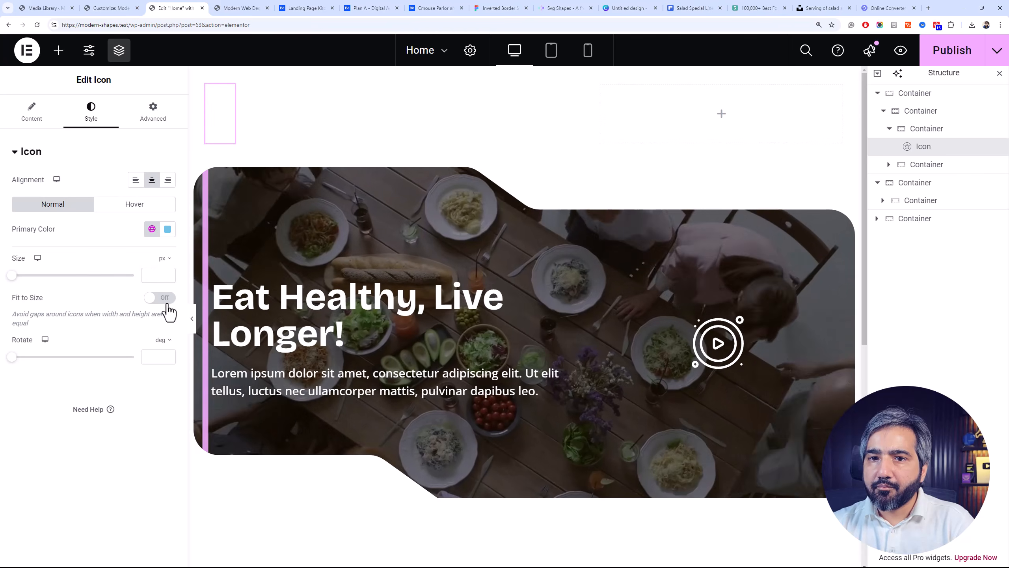
left_click(161, 298)
left_click(149, 271)
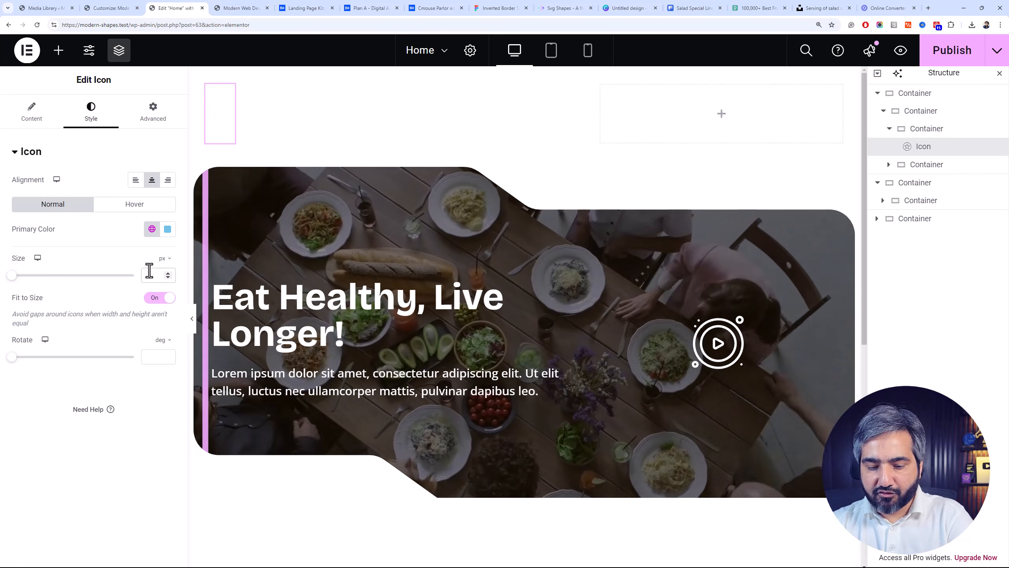
type("50")
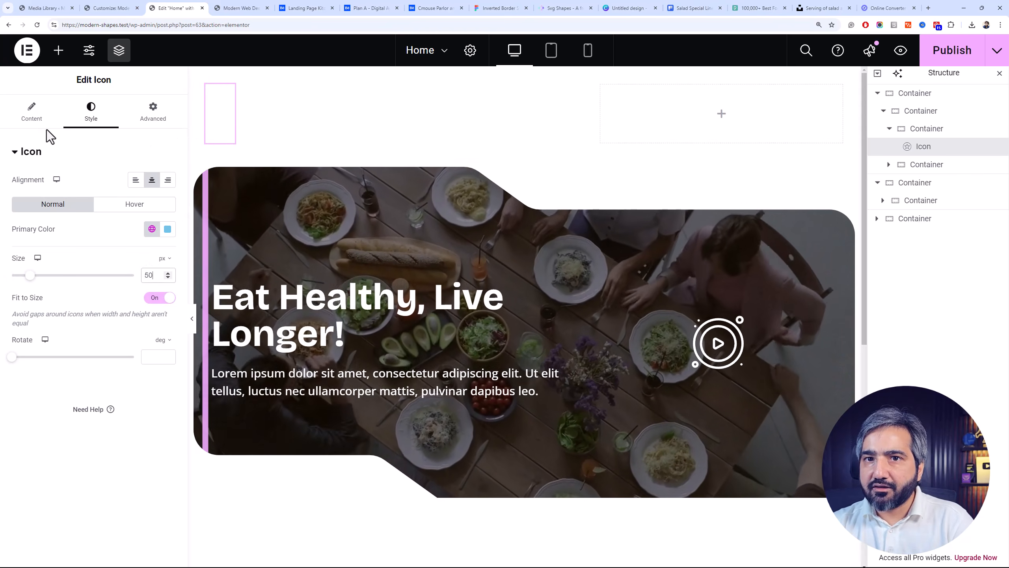
Set Align Items to Center on the 60% header column that holds the salad icon
left_click(56, 119)
left_click(902, 133)
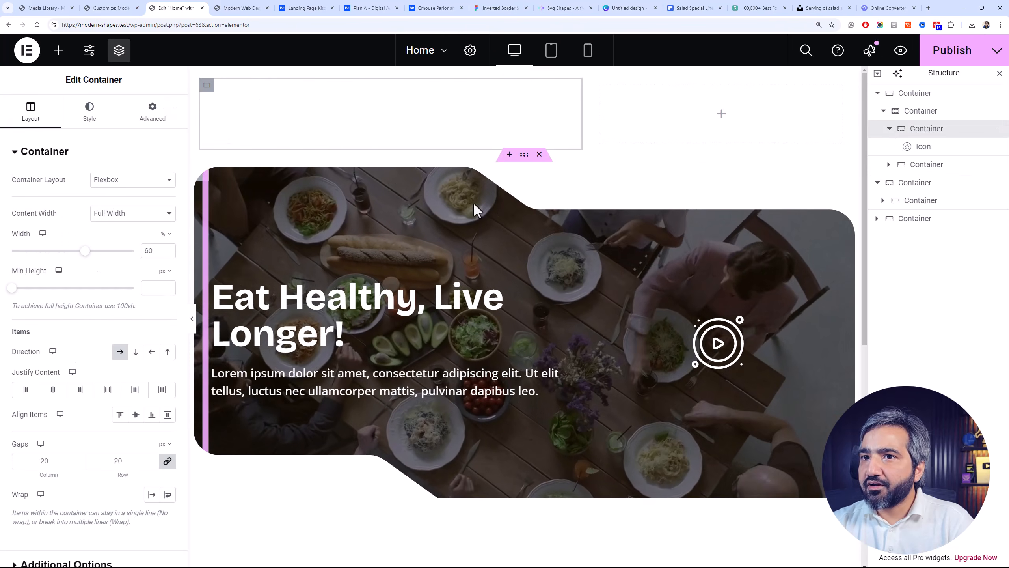
left_click(136, 414)
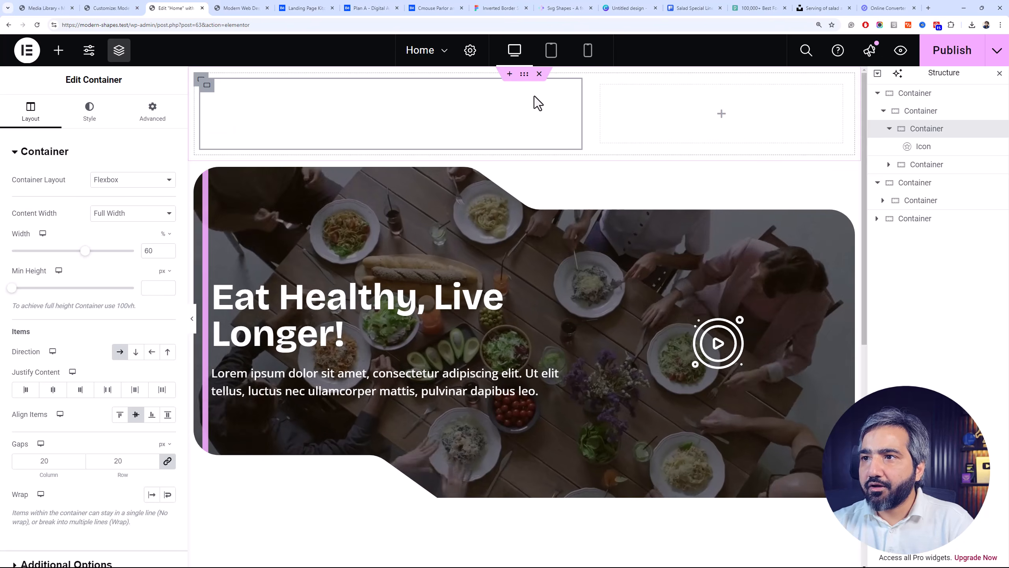
Search the widgets for a menu element, then clear the search
left_click(59, 56)
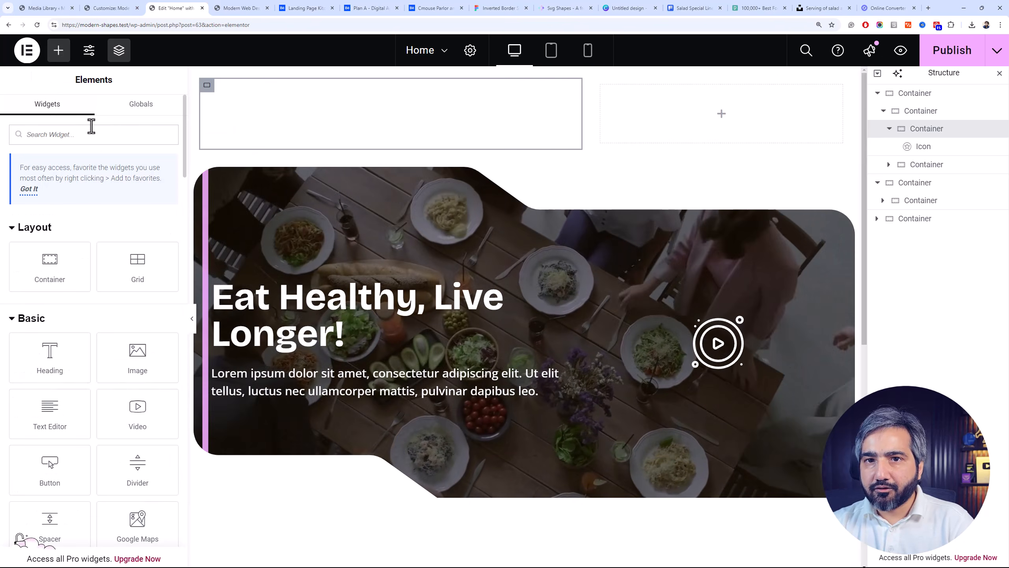
left_click(92, 126)
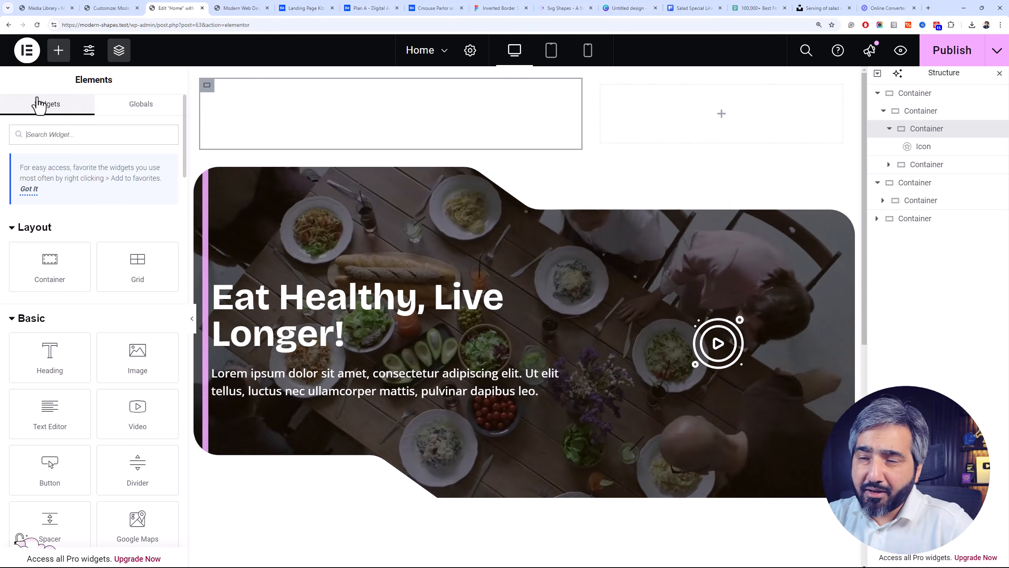
type("memn")
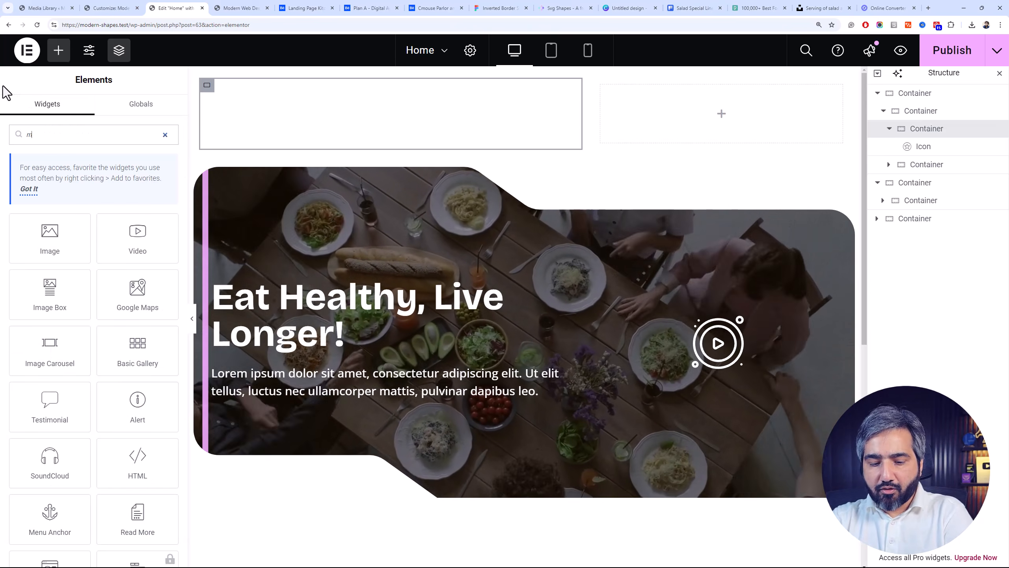
key("BackSpace")
key("BackSpace")
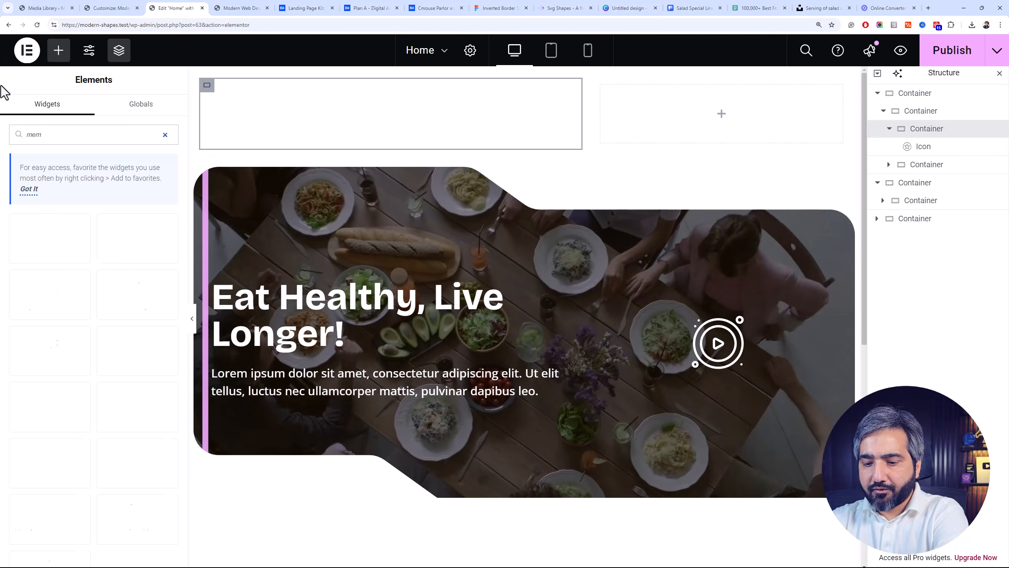
type("n")
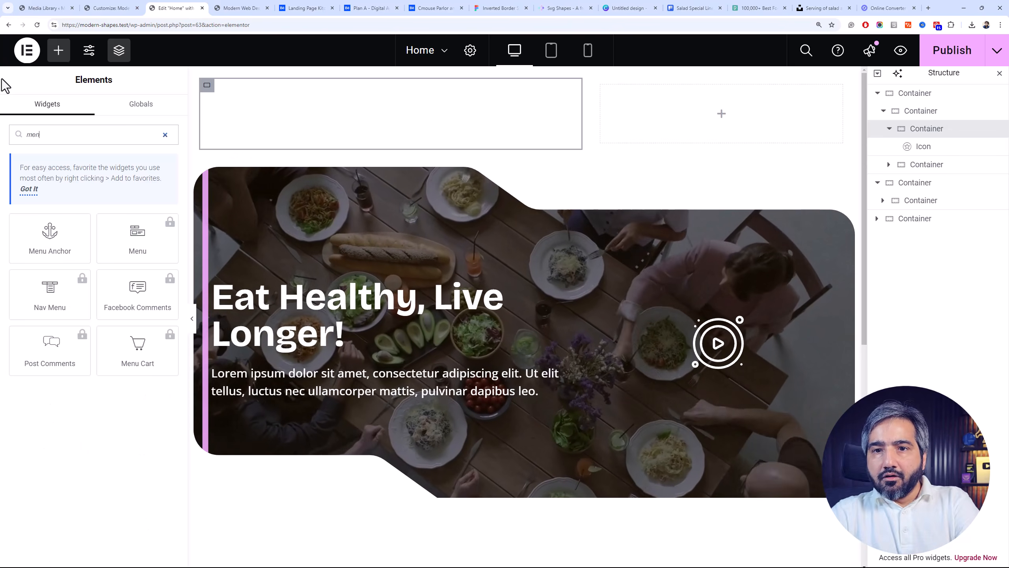
key("BackSpace")
key("BackSpace")
key("BackSpace")
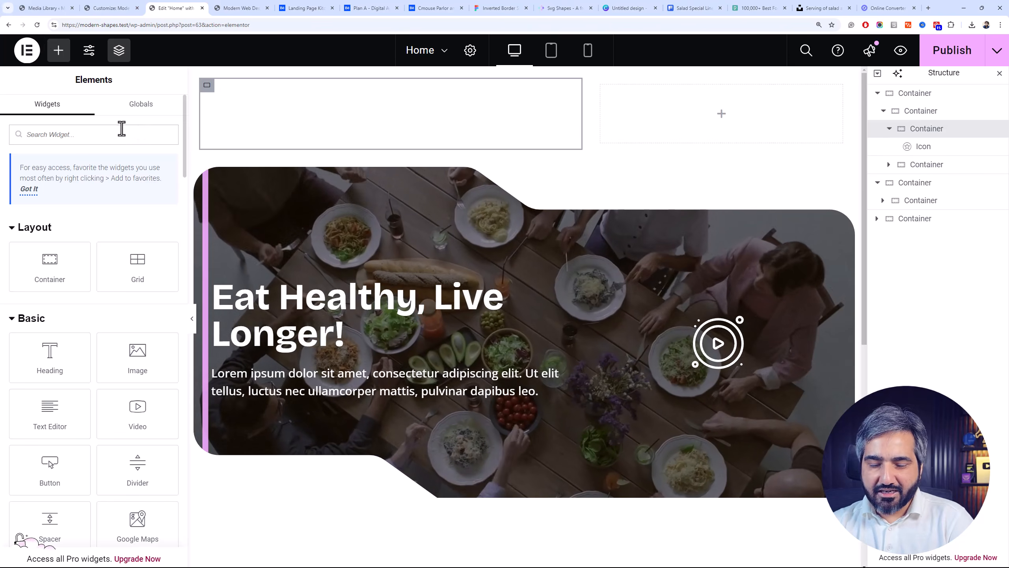
Find the Icon List widget, add it to the empty header column and set its layout to inline
type("list")
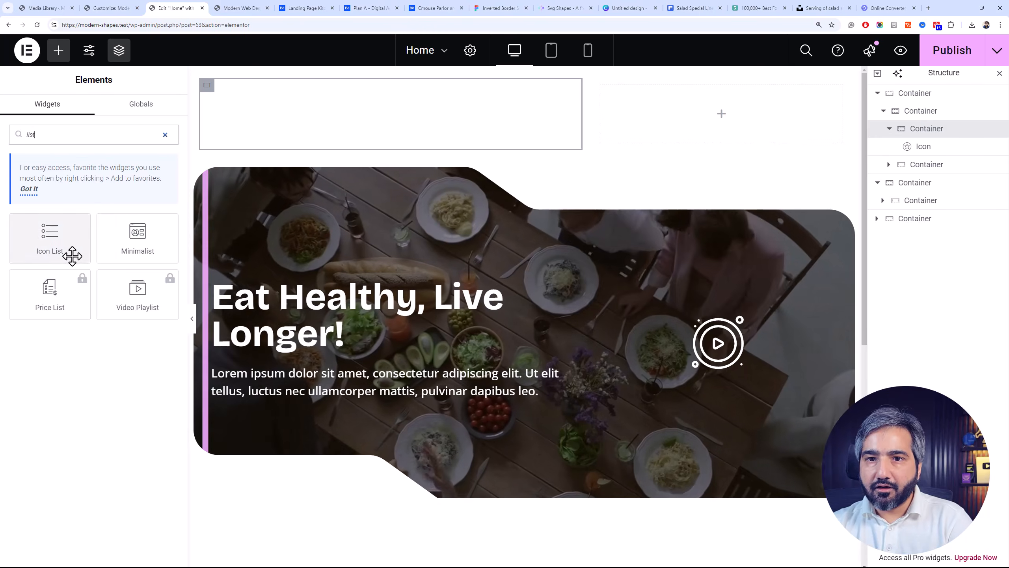
left_click_drag(72, 254, 678, 143)
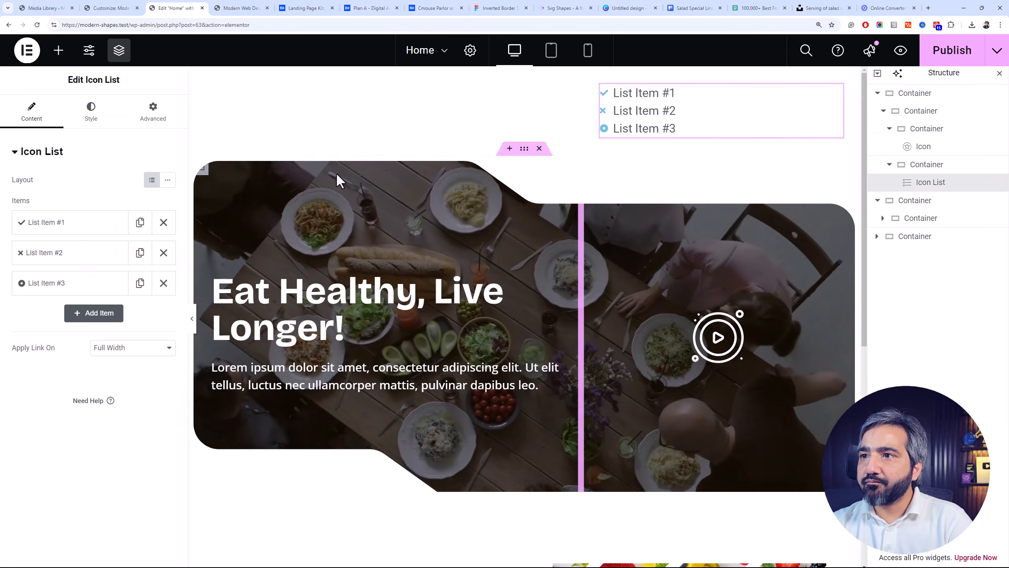
left_click(173, 182)
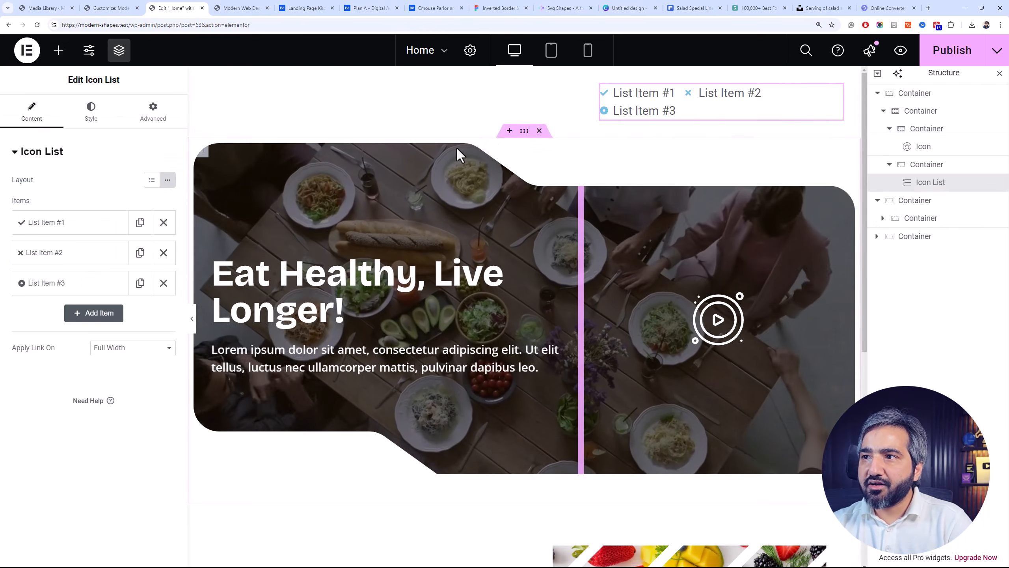
Set the width of the header's icon column to 40% and the icon list column to 60%
left_click(928, 133)
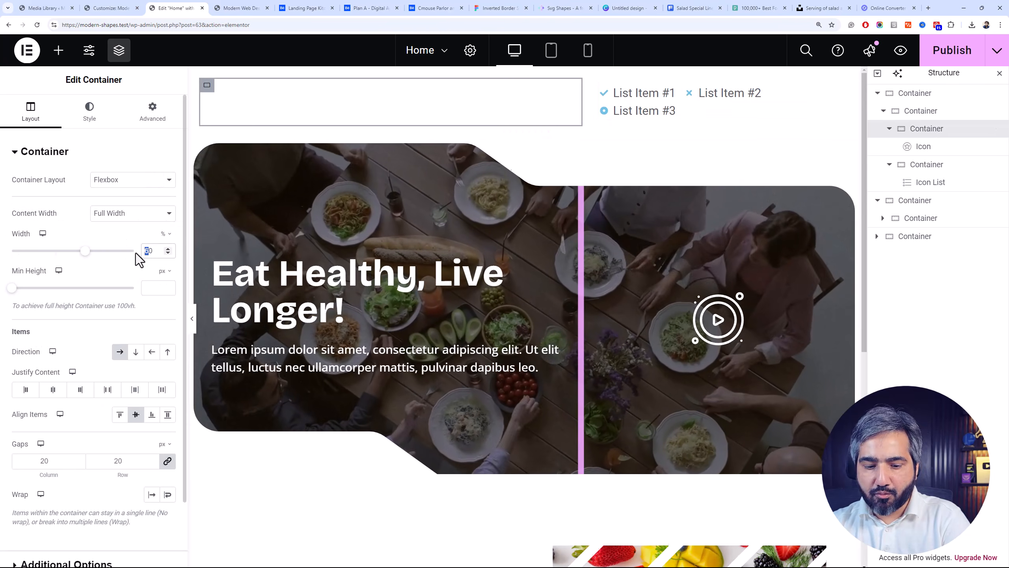
type("4")
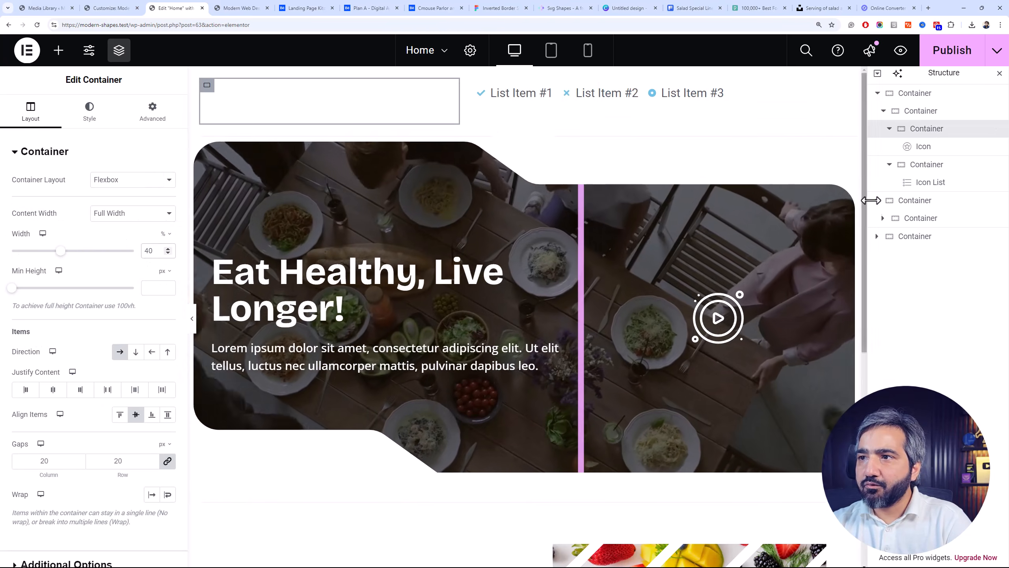
left_click(922, 164)
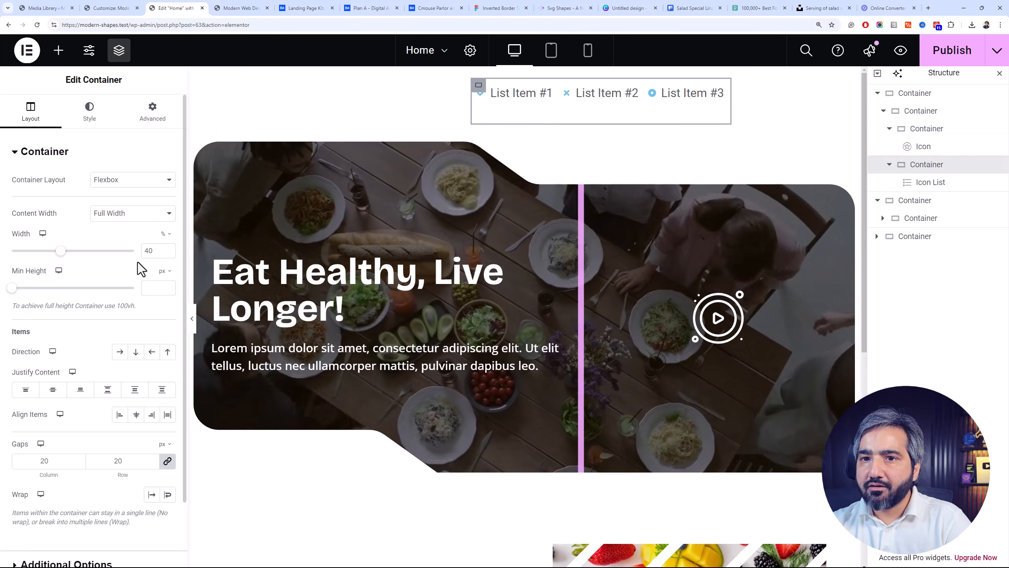
left_click_drag(148, 251, 133, 253)
type("6")
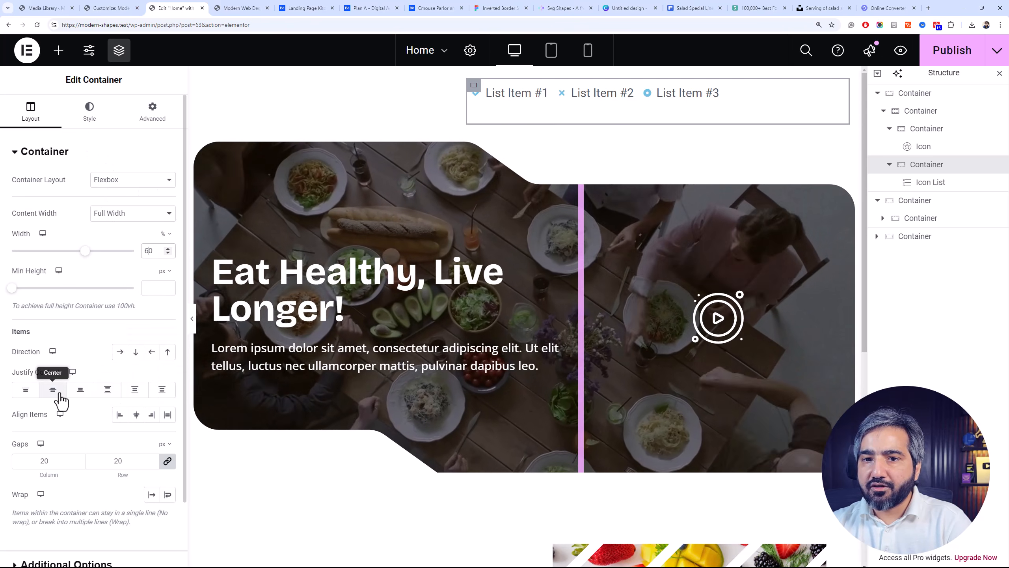
In the icon list column, align items to the end, keep the vertical column direction and justify the content to center
left_click(151, 415)
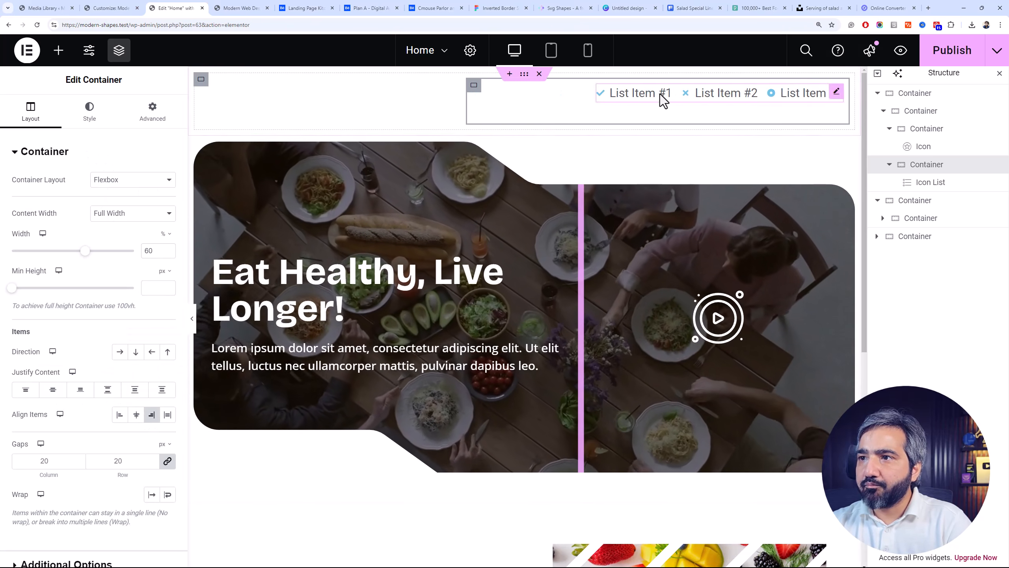
left_click(120, 352)
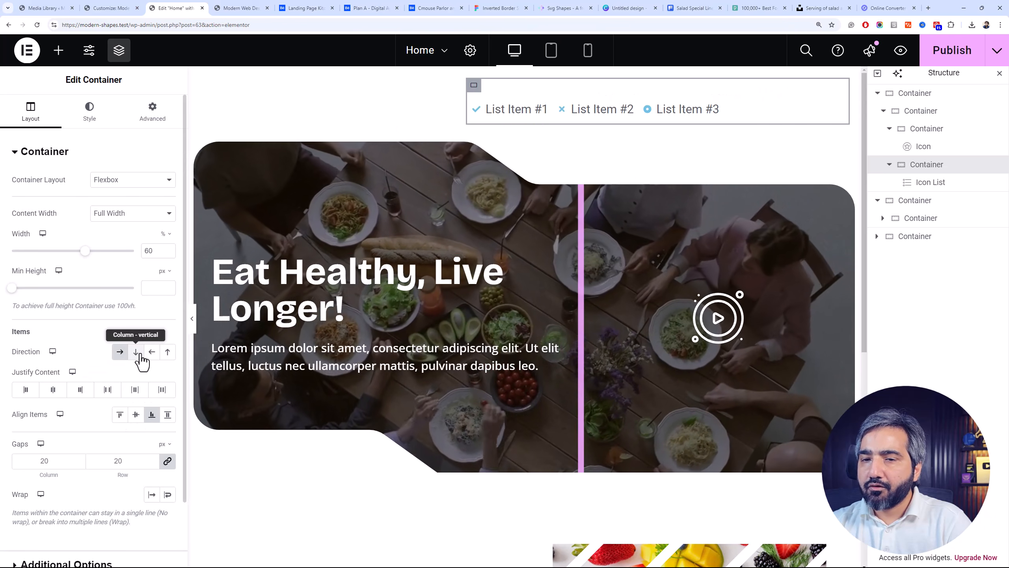
left_click(136, 352)
left_click(55, 392)
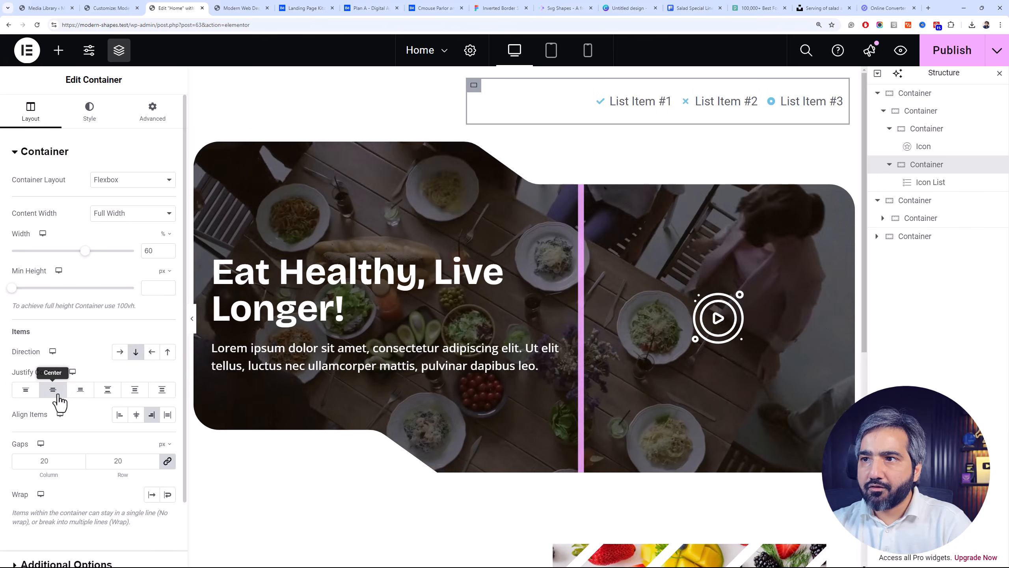
Set the Z-Index of the outer header container to 99
left_click(953, 130)
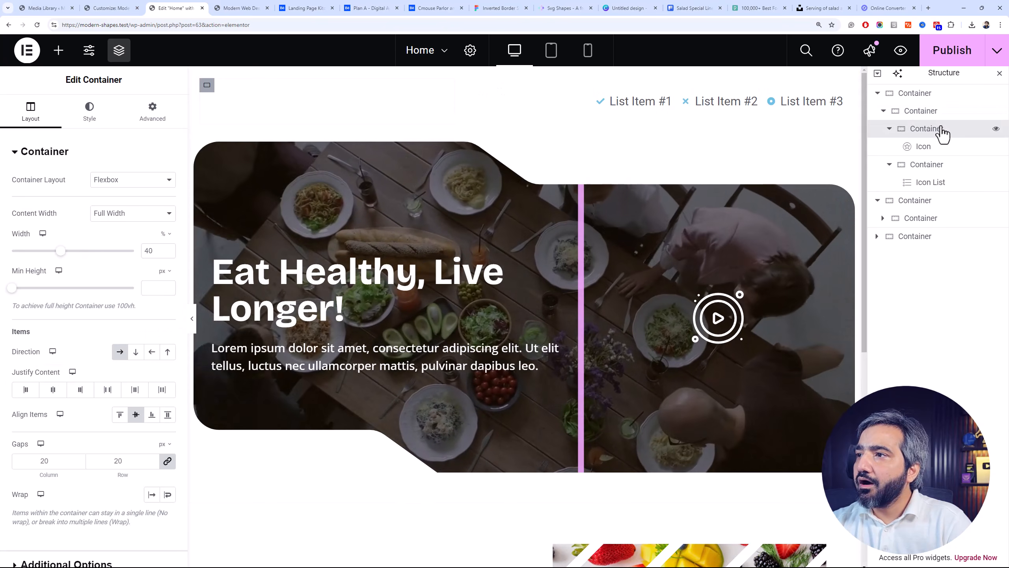
left_click(878, 93)
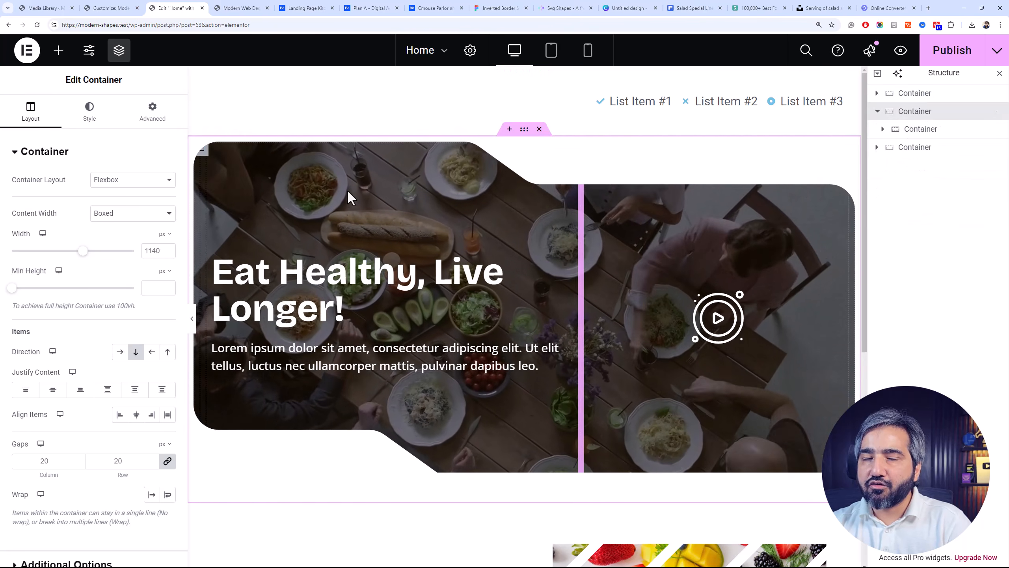
left_click(953, 104)
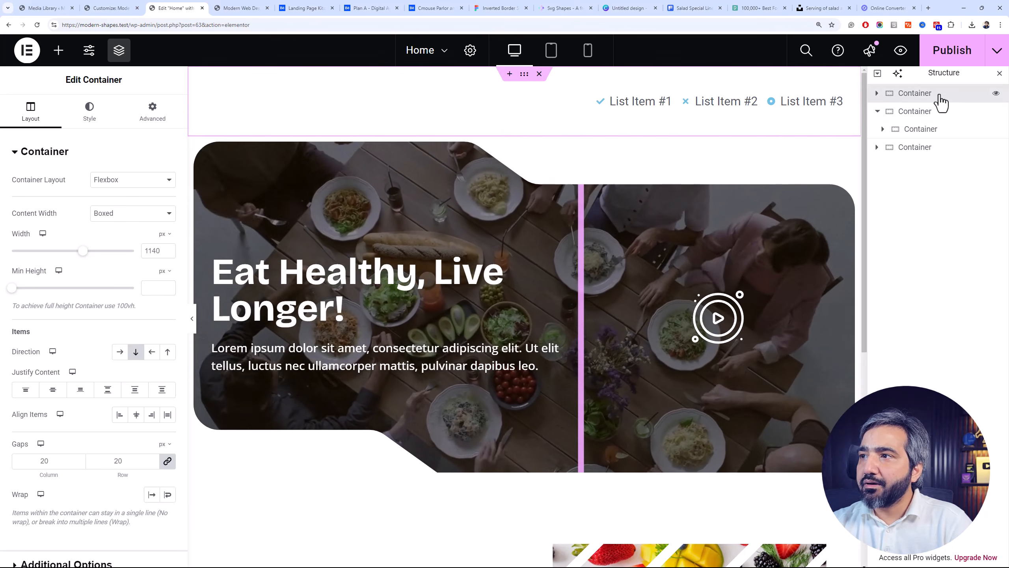
left_click(146, 131)
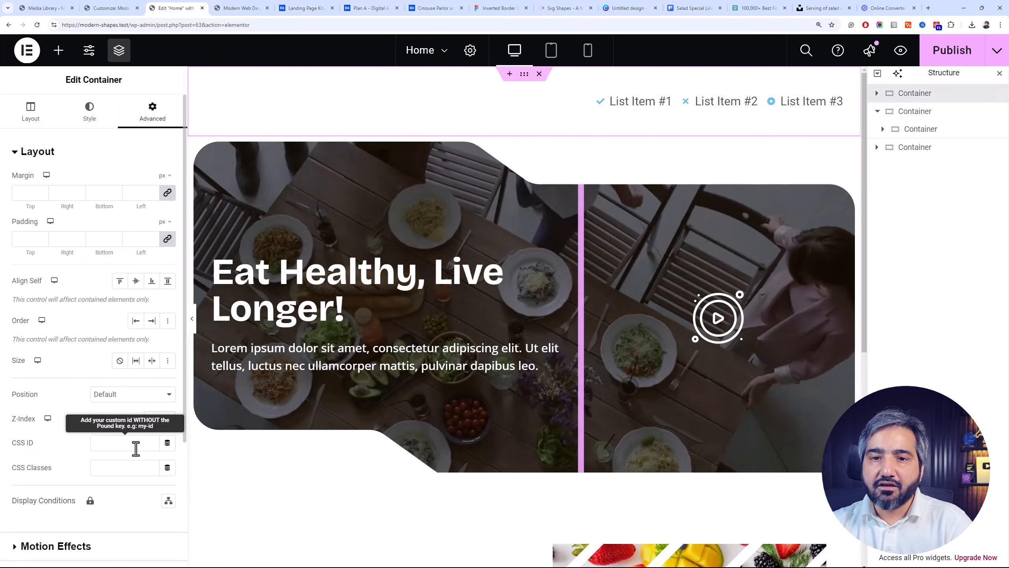
type("99")
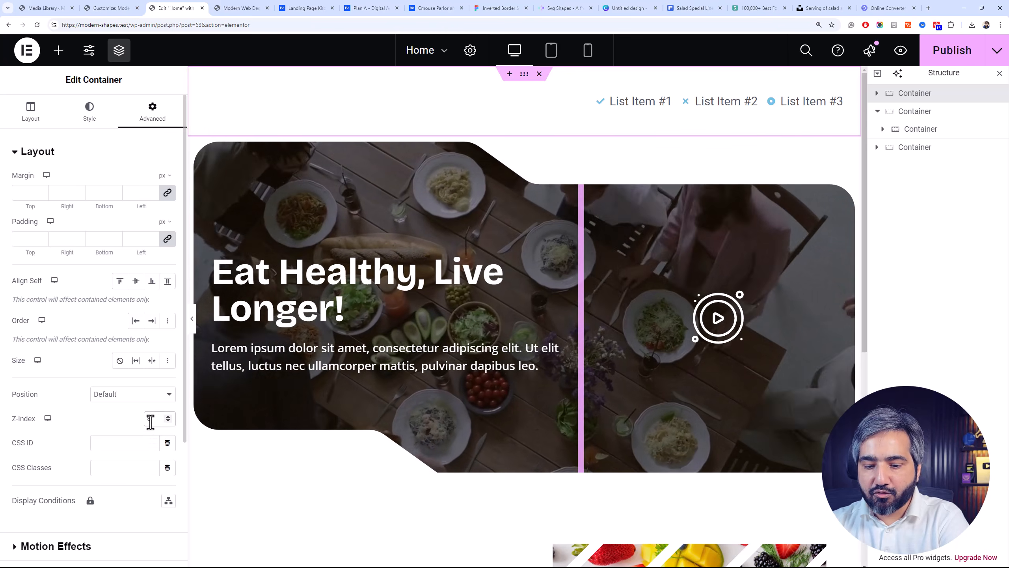
Unlink the margins of the video hero's outer container and set its top margin to -110 px so it overlaps the header
left_click(946, 117)
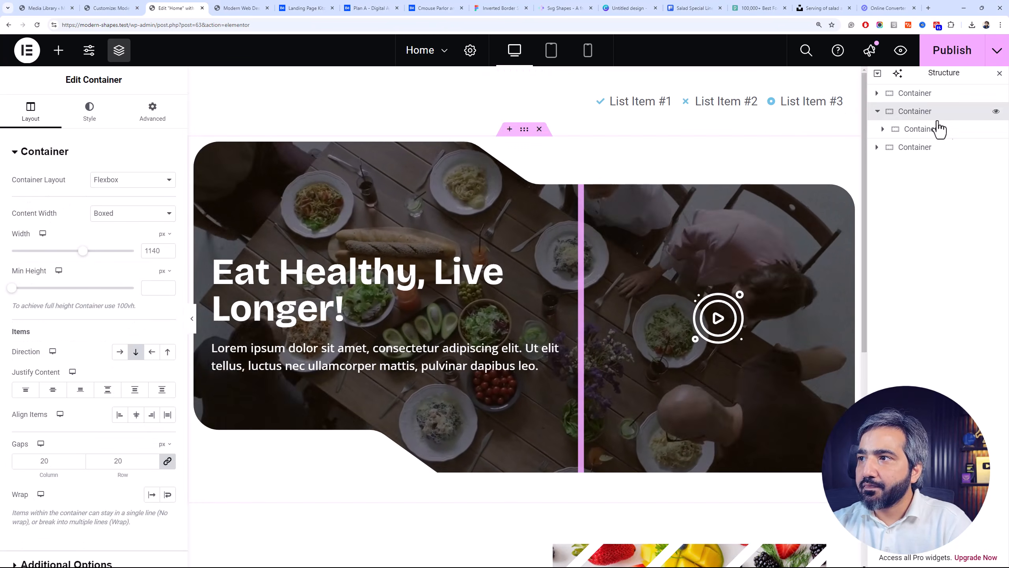
left_click(143, 123)
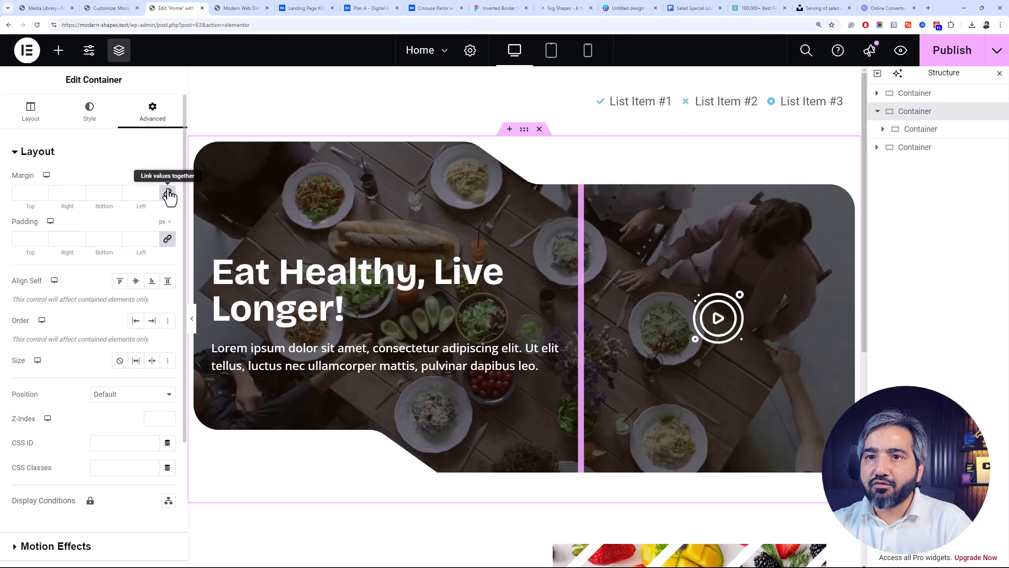
left_click(40, 194)
type("-10")
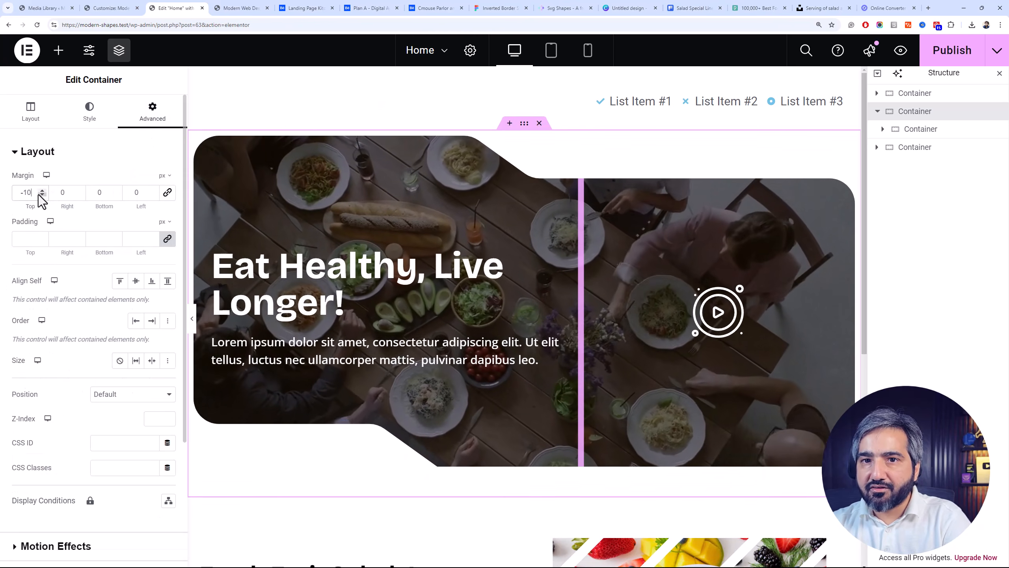
type("0")
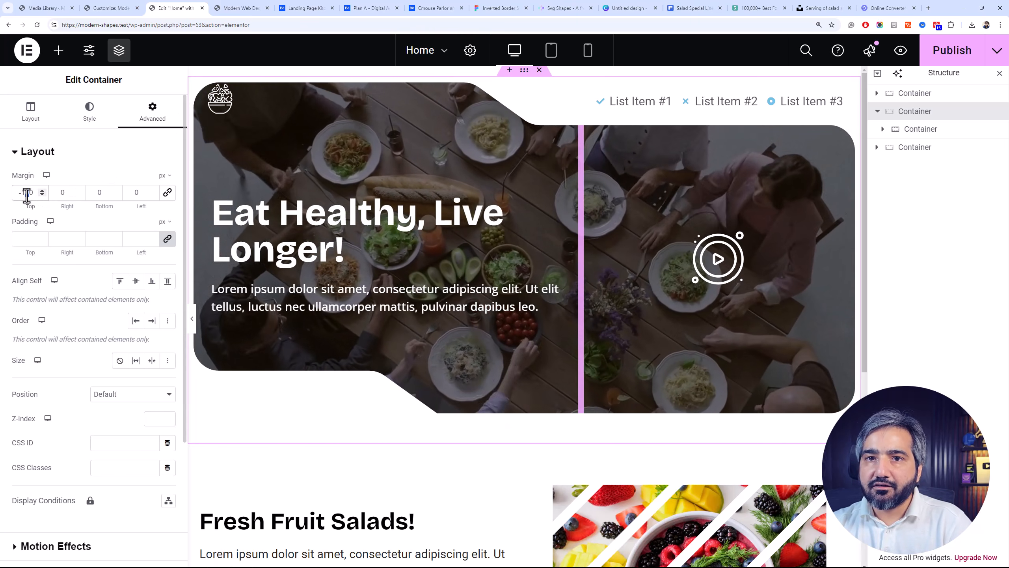
type("2")
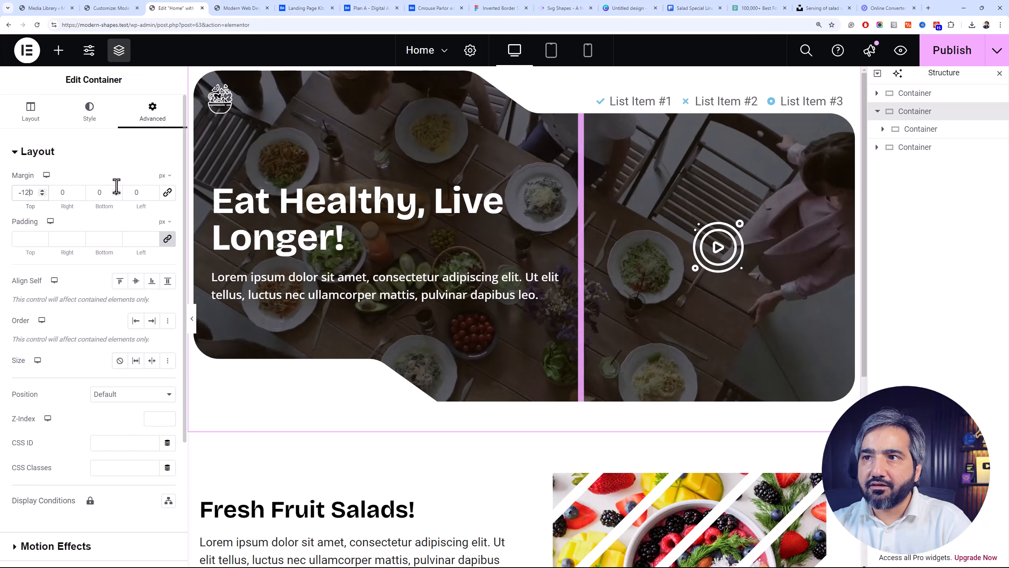
left_click_drag(30, 194, 26, 193)
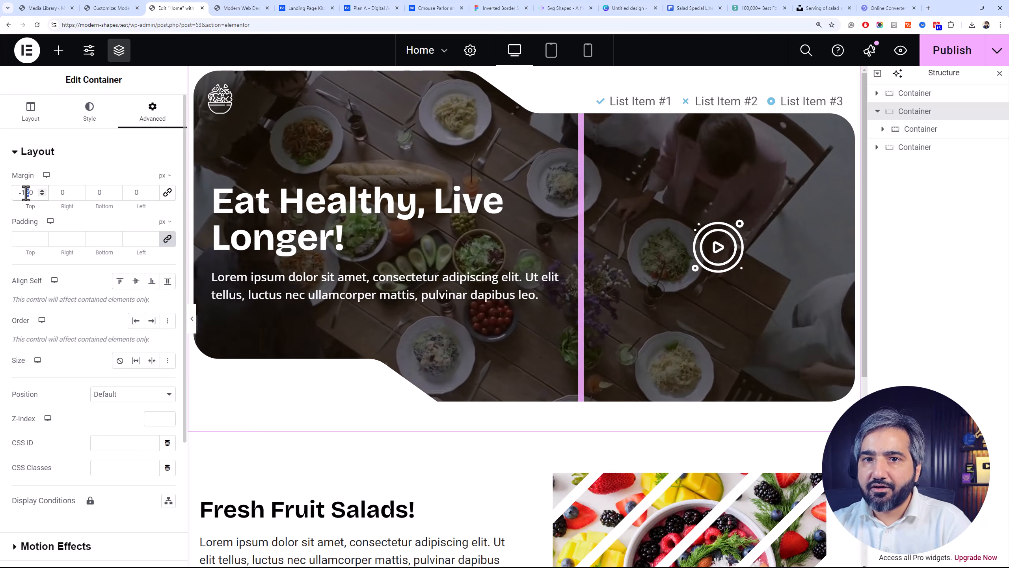
type("1")
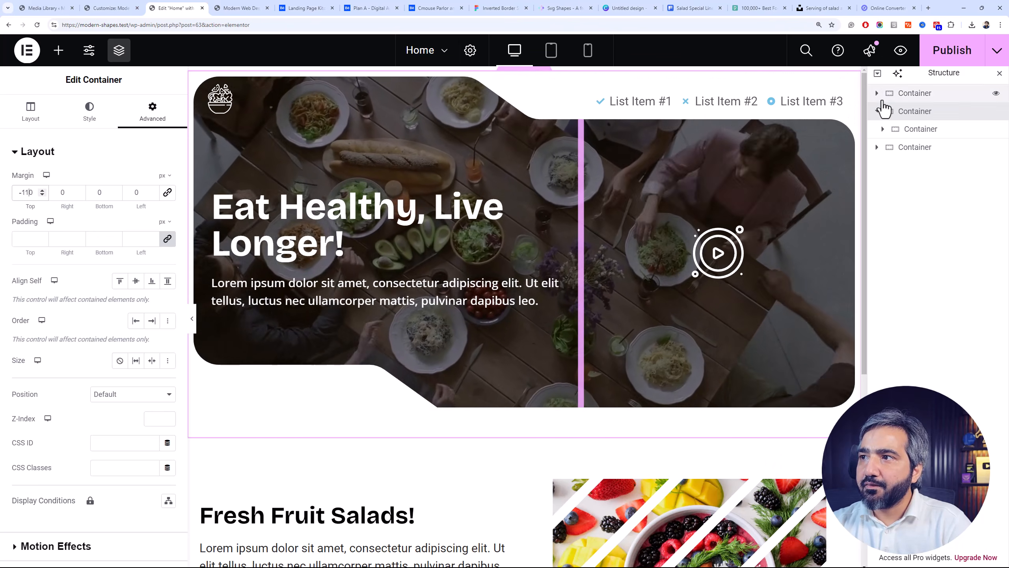
Set the padding of the inner header container, which holds both header columns, to 10 px on all sides
left_click(882, 110)
left_click(920, 111)
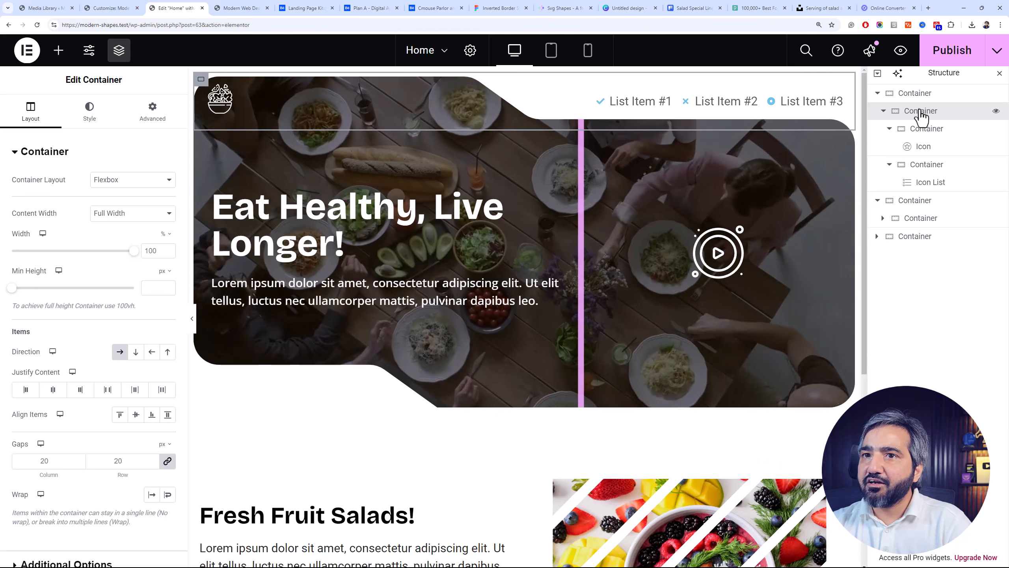
left_click(934, 129)
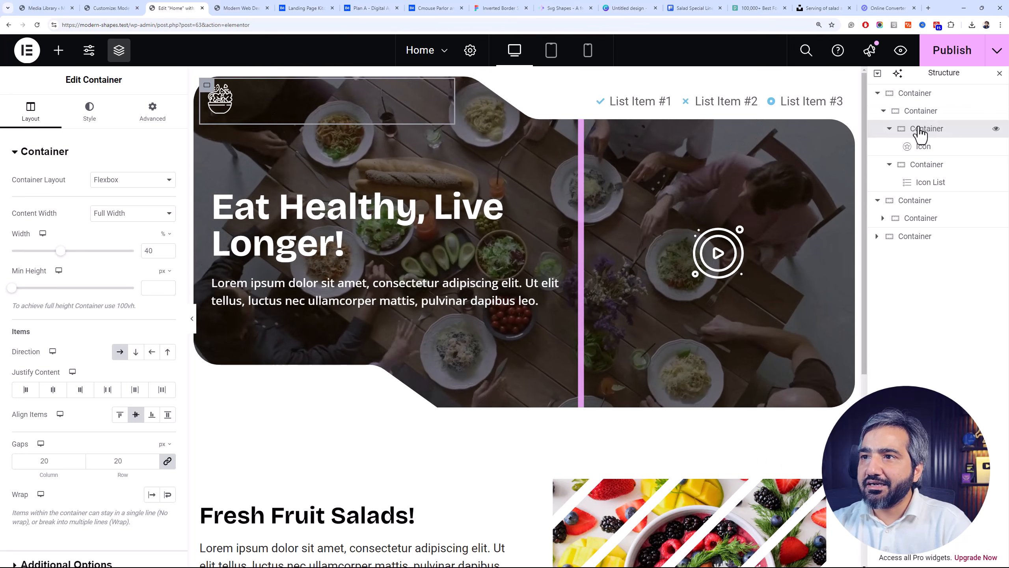
left_click(890, 129)
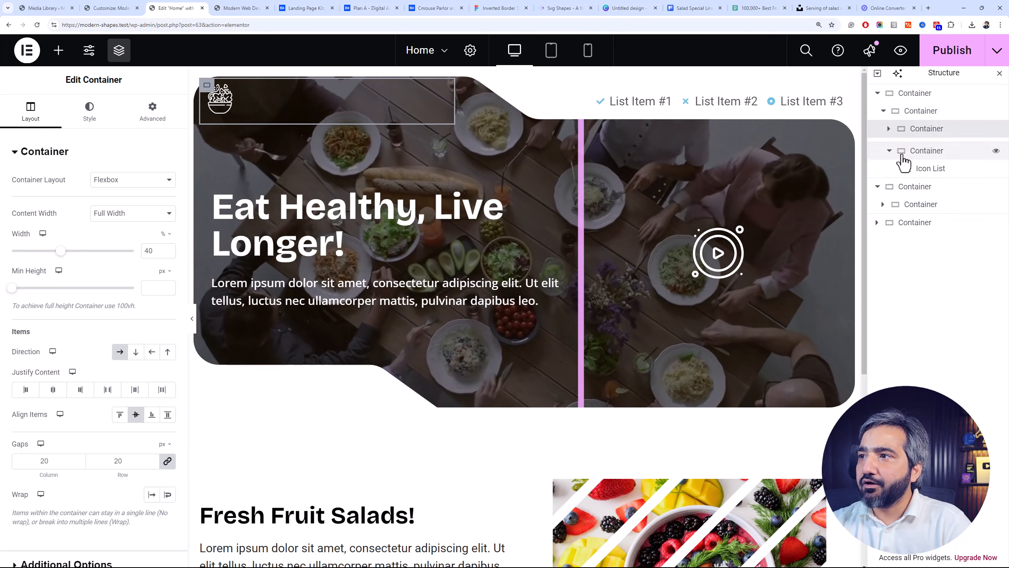
left_click(909, 112)
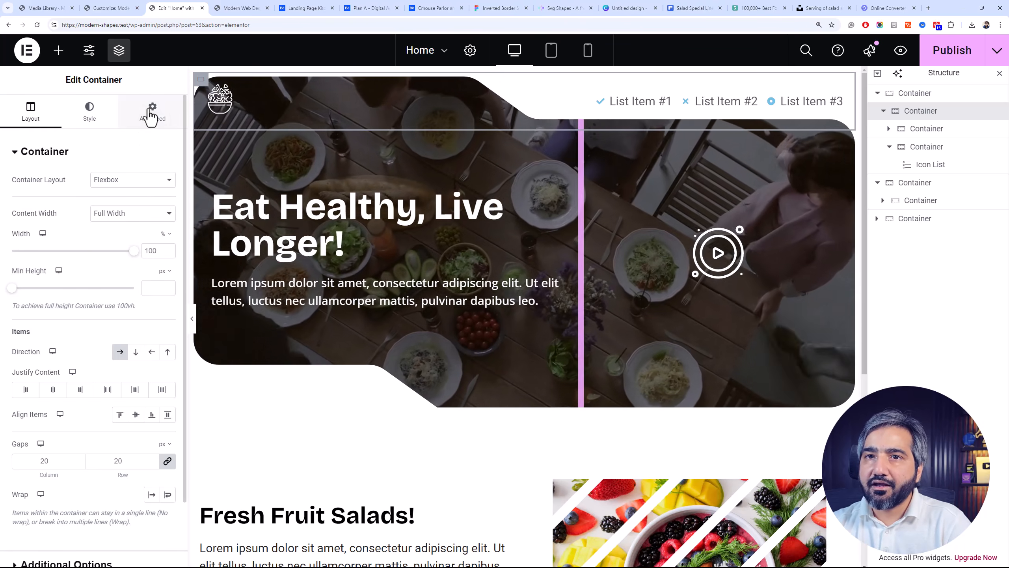
left_click(151, 115)
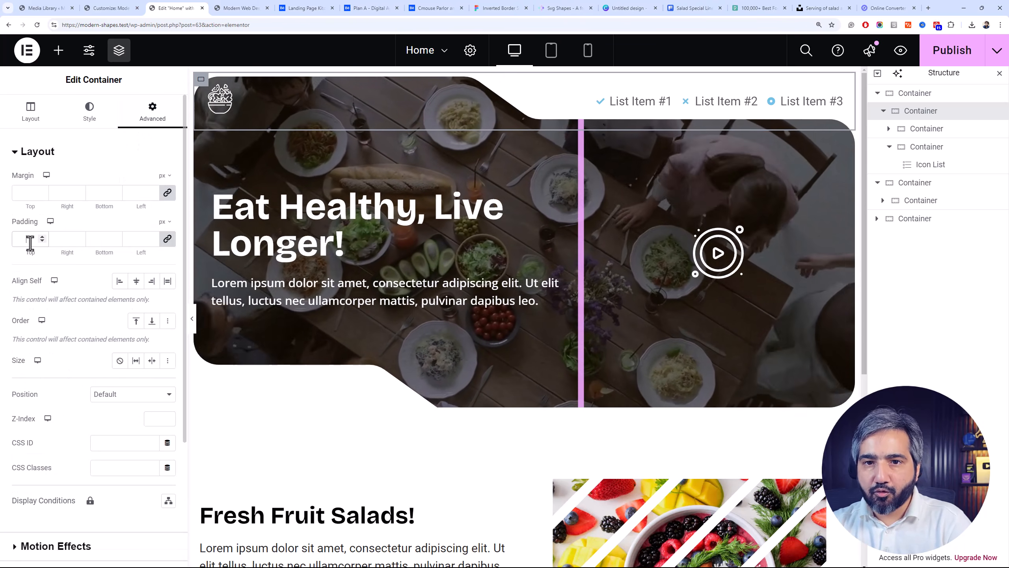
left_click(30, 239)
type("10")
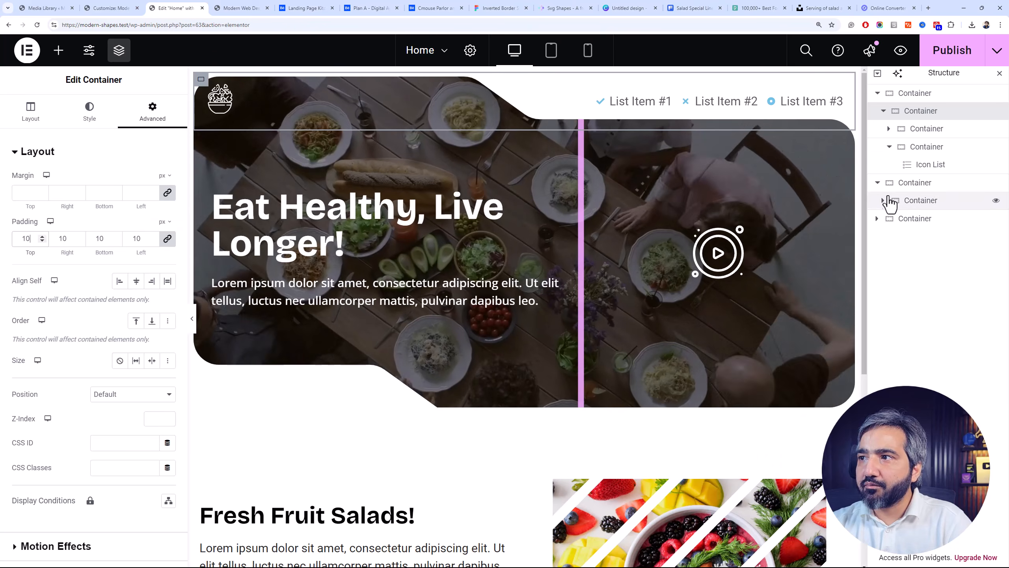
Set the padding of the header's icon column to 15 px on all sides
left_click(905, 131)
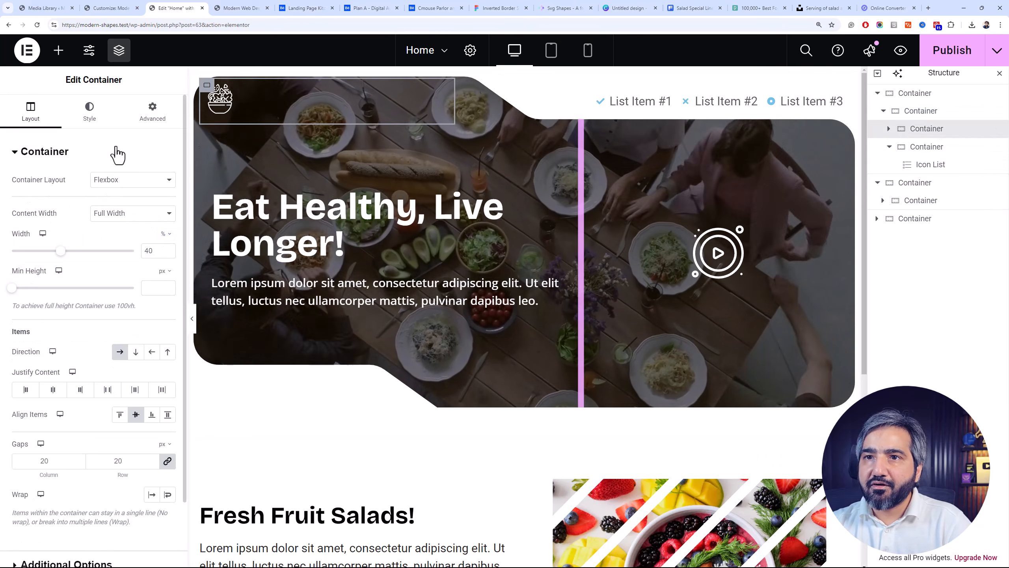
left_click(136, 117)
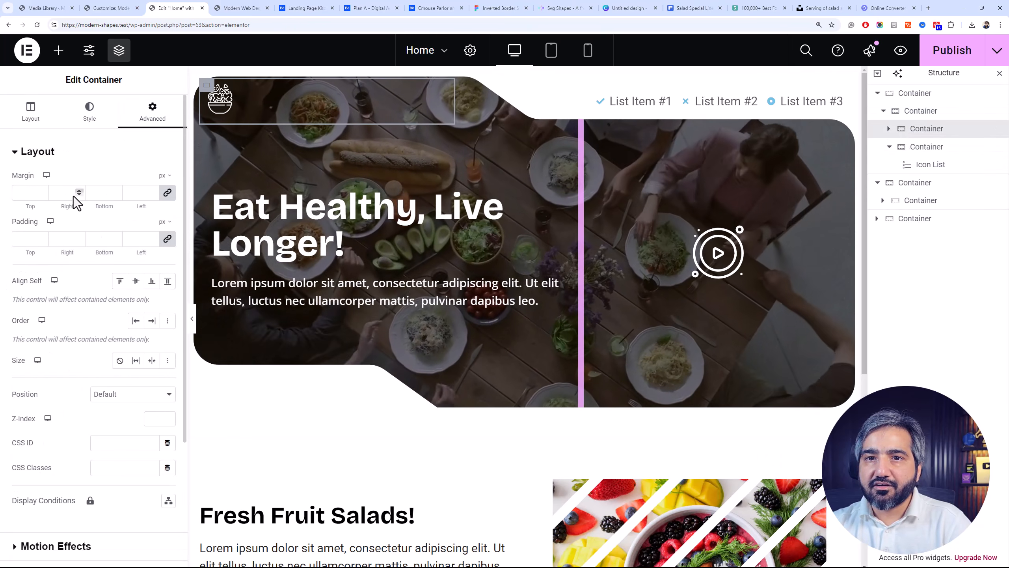
left_click(28, 239)
type("15")
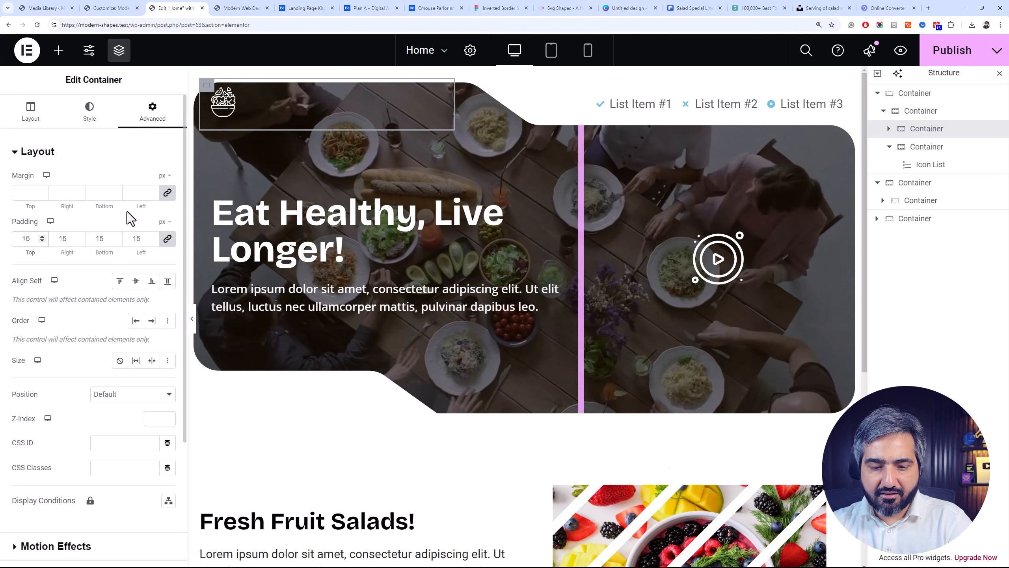
key("BackSpace")
type("5")
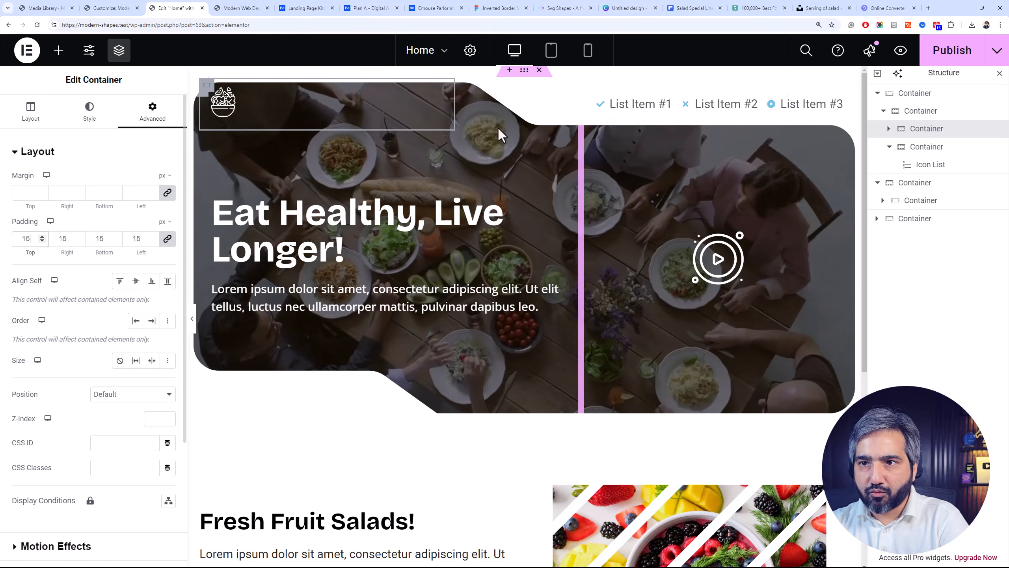
Set the top margin of the video hero's outer container to -120 px
left_click(936, 184)
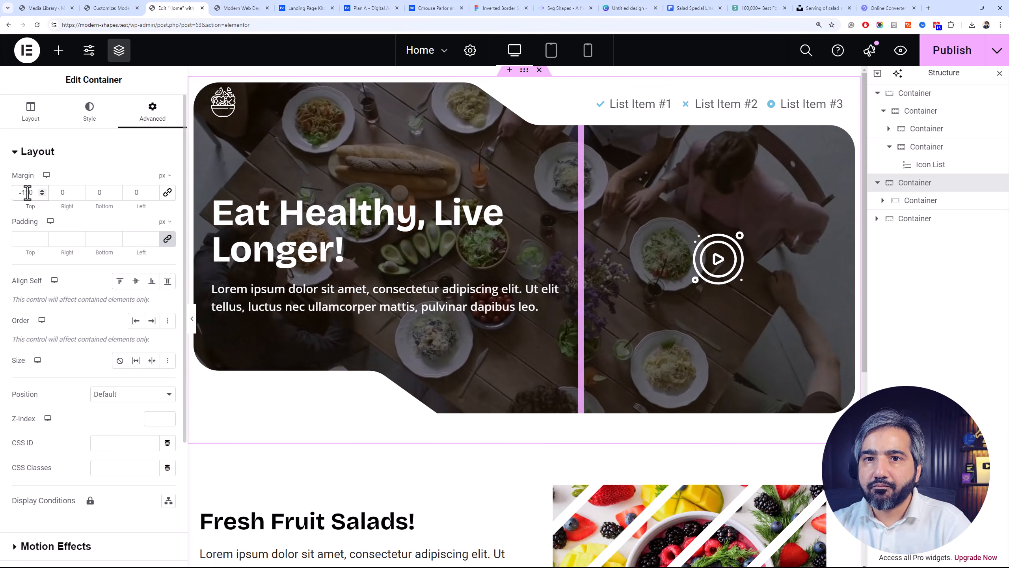
key("Down")
key("Down")
key("Down")
key("Down")
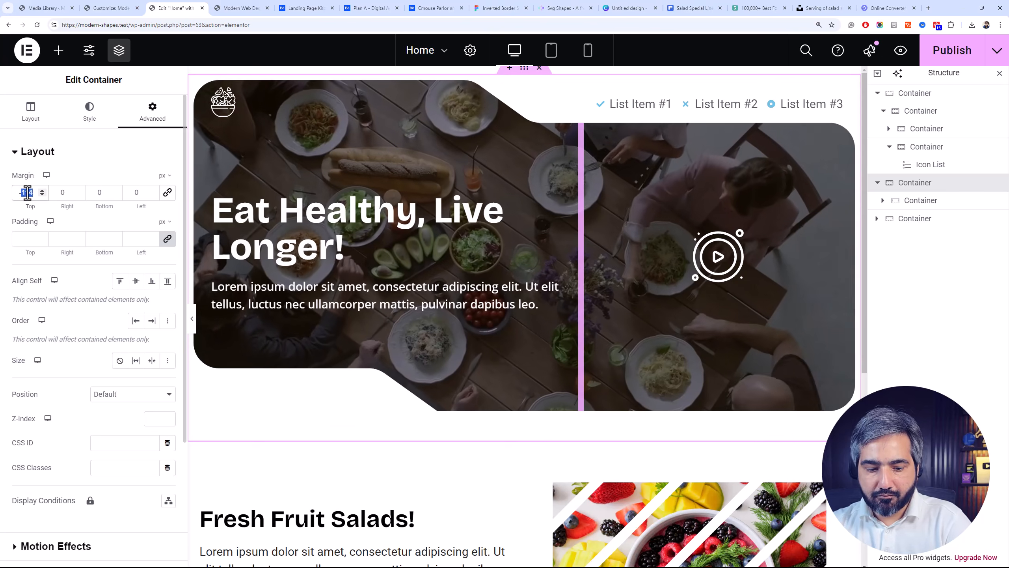
type("-120")
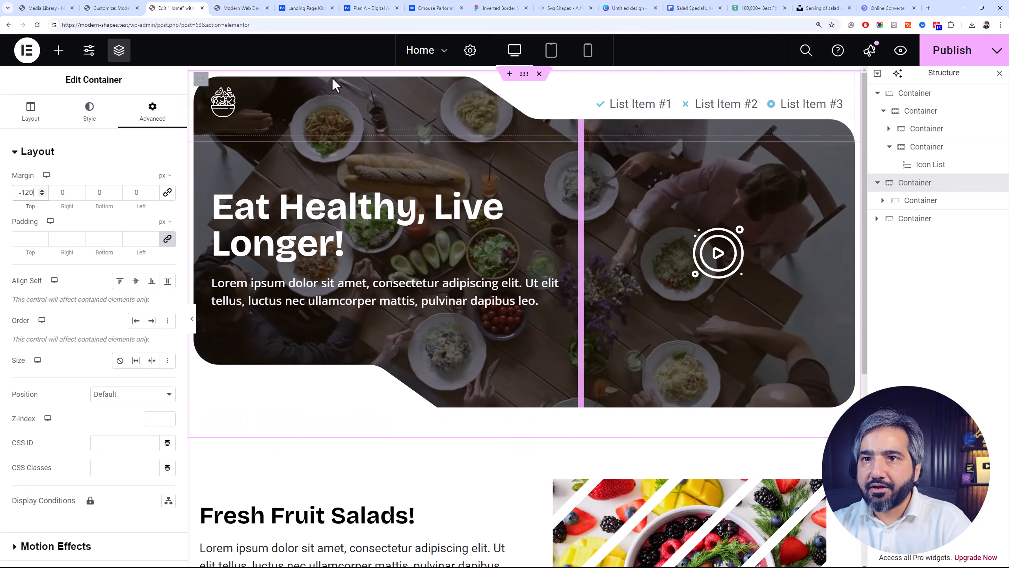
Add a Heading widget after the salad icon in the header and set its HTML tag to div
left_click(206, 88)
left_click(211, 97)
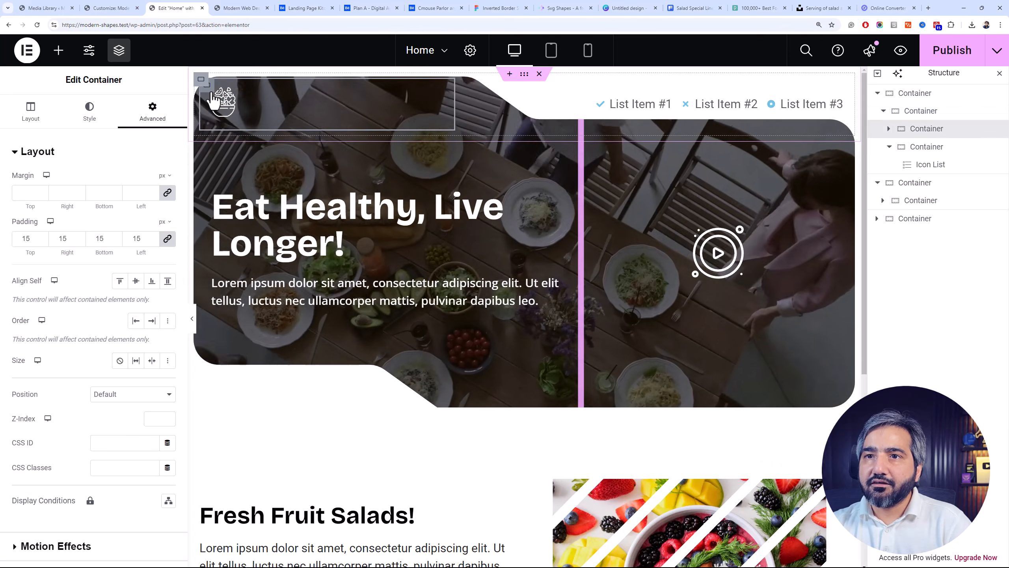
left_click(233, 98)
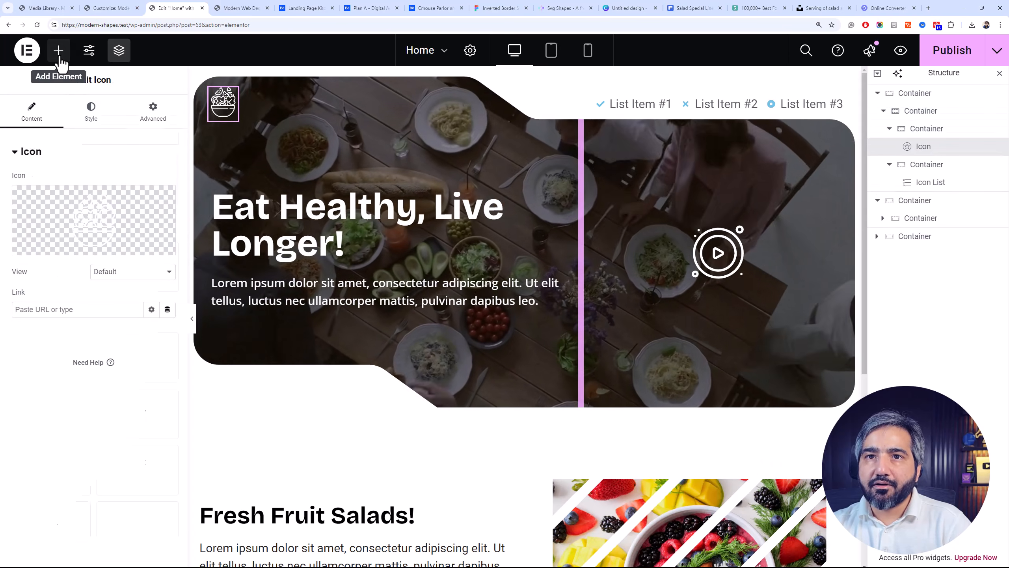
left_click(58, 51)
left_click(63, 375)
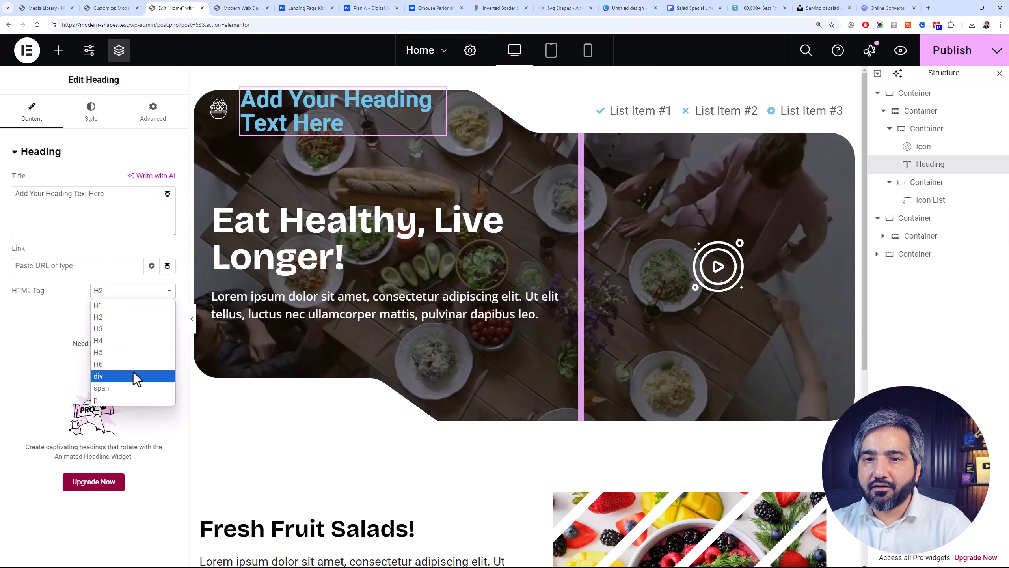
left_click(132, 375)
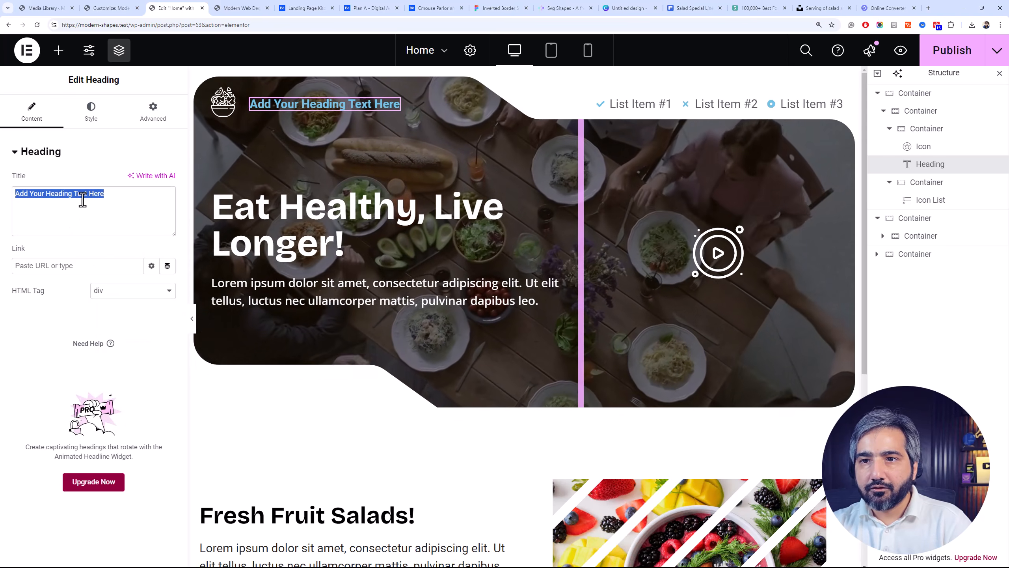
Change the new header heading's title to "Eco Eat"
type("Ea")
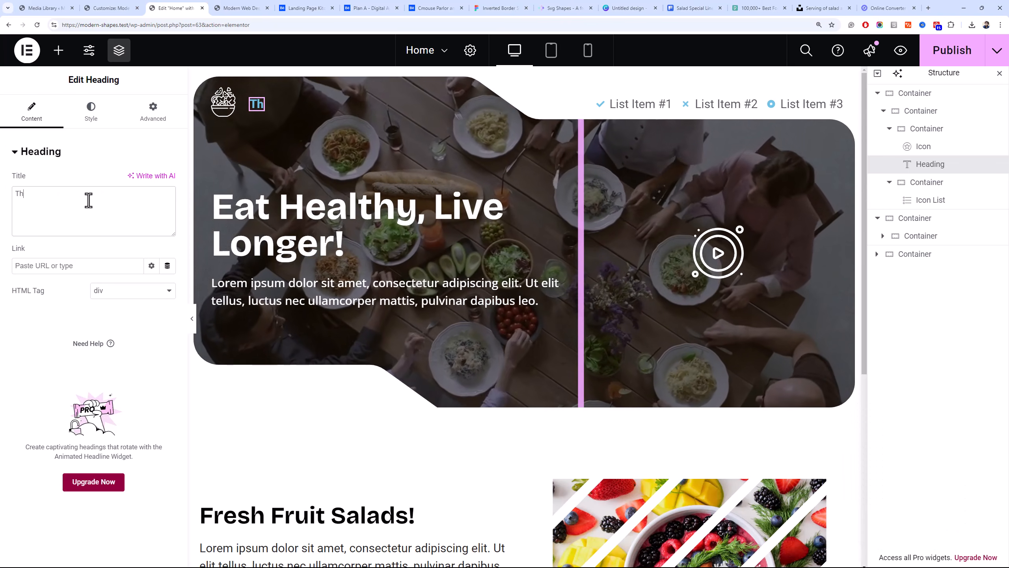
key("BackSpace")
key("BackSpace")
type("Eco")
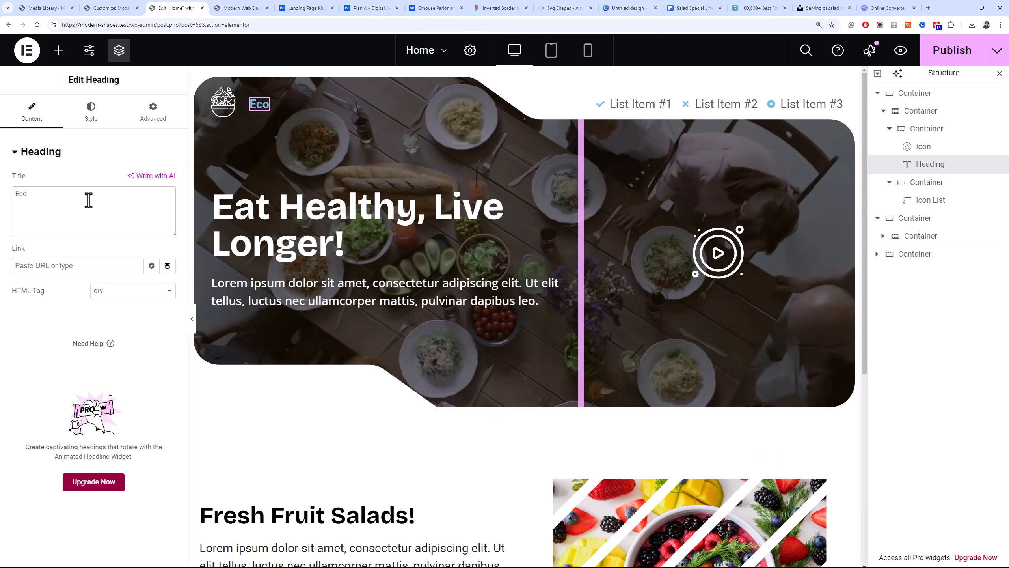
type("Eat")
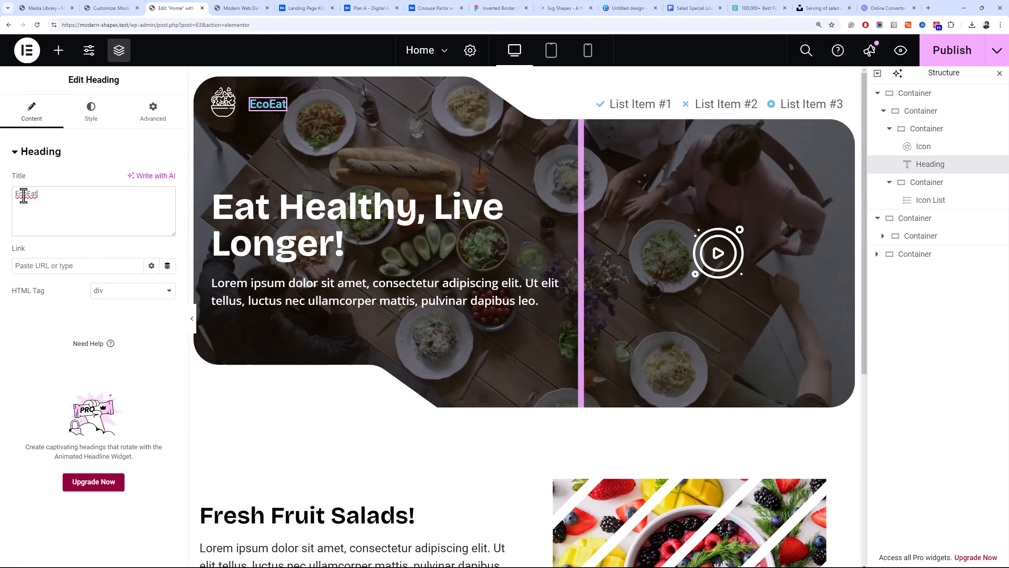
left_click(26, 194)
Set the text color of the "Eco Eat" heading to white
left_click(91, 111)
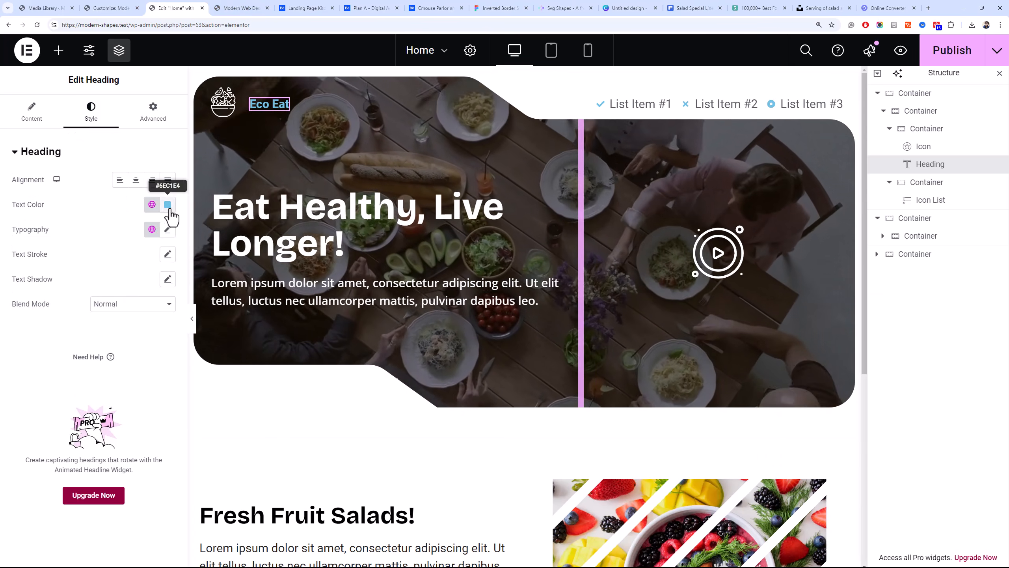
left_click(169, 209)
left_click_drag(111, 260, 106, 240)
left_click(104, 173)
left_click(103, 157)
left_click(104, 157)
Check which font family the hero heading "Eat Healthy, Live Longer!" uses
left_click(164, 235)
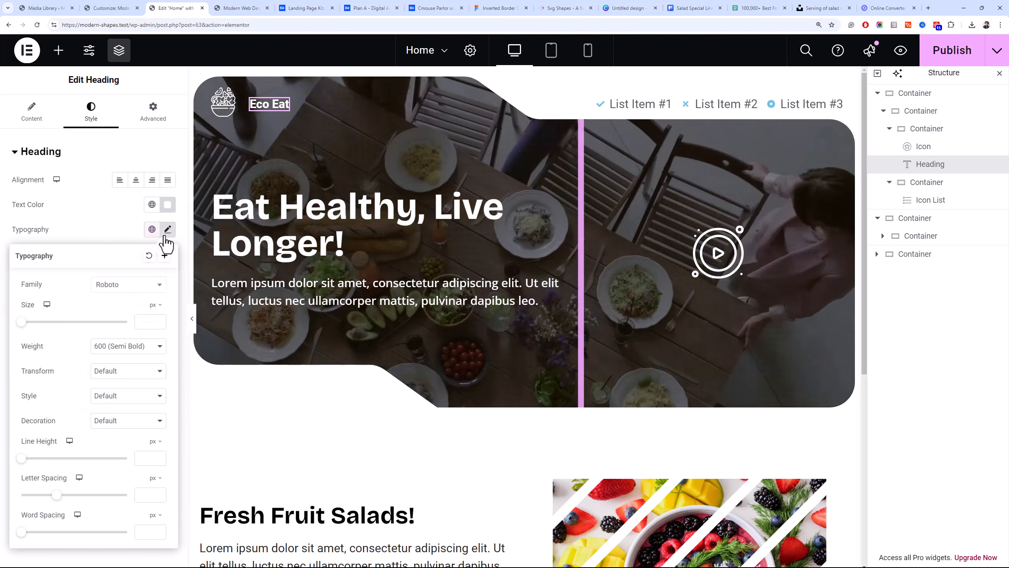
right_click(244, 225)
left_click(263, 232)
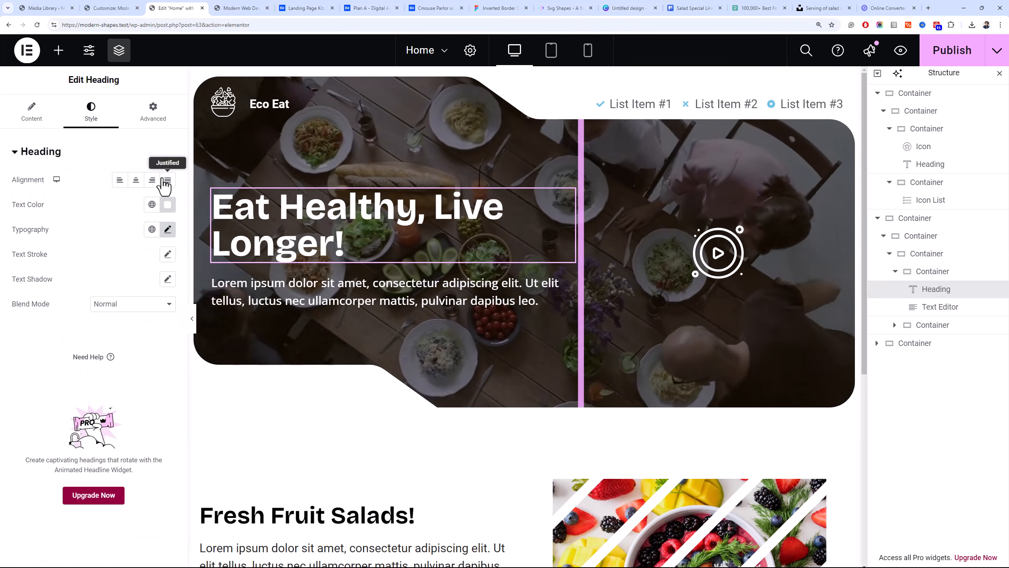
left_click(167, 230)
left_click(143, 285)
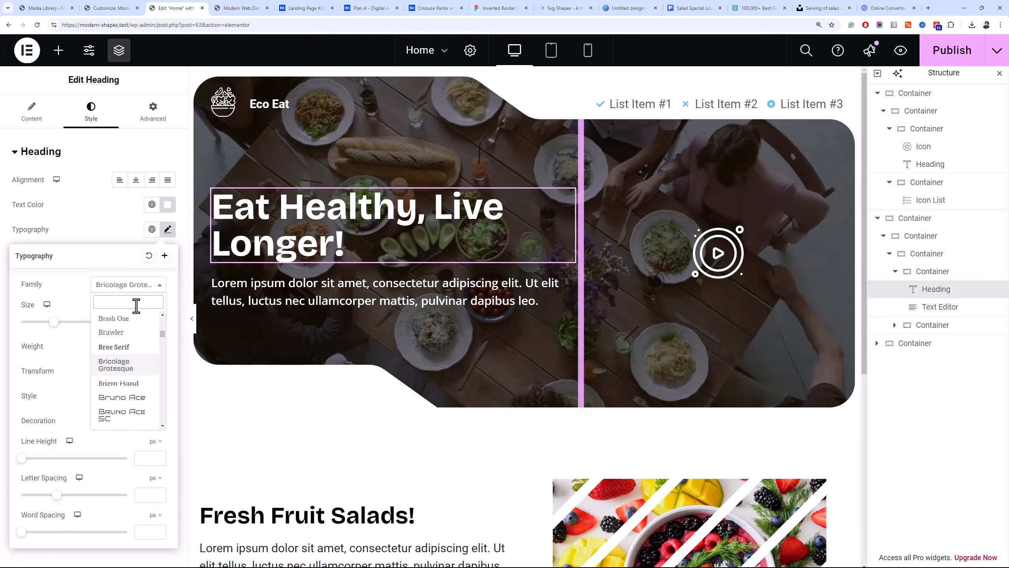
left_click(143, 285)
left_click(165, 255)
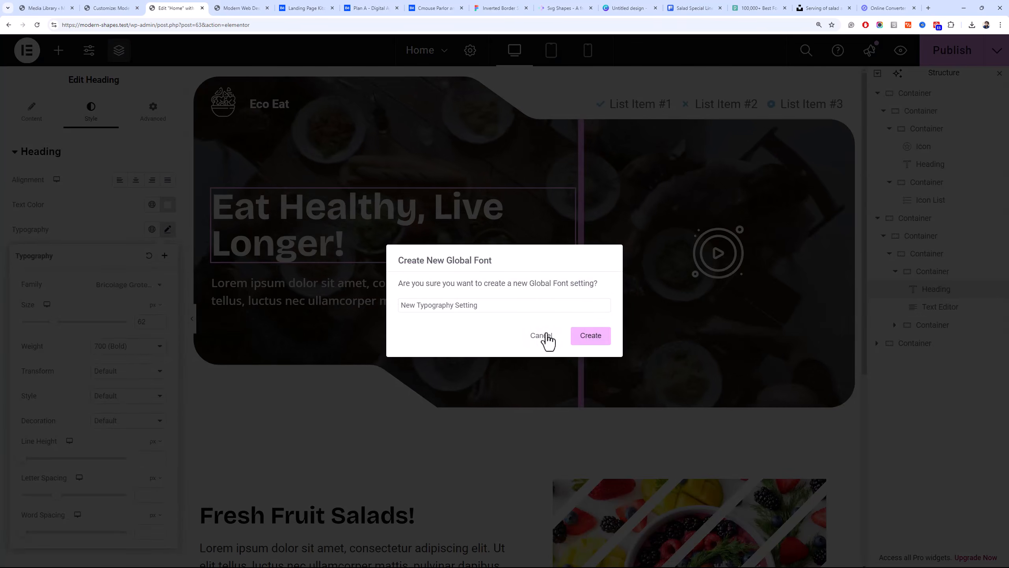
left_click(541, 334)
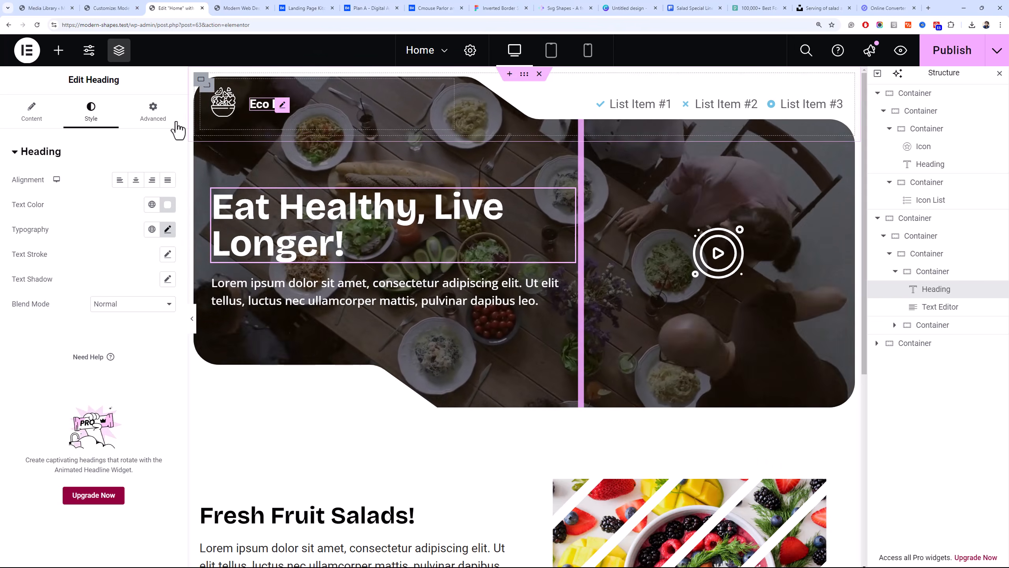
Set the font family of the "Eco Eat" heading to Bricolage Grotesque
left_click(262, 104)
left_click(168, 229)
left_click(143, 284)
type("grote")
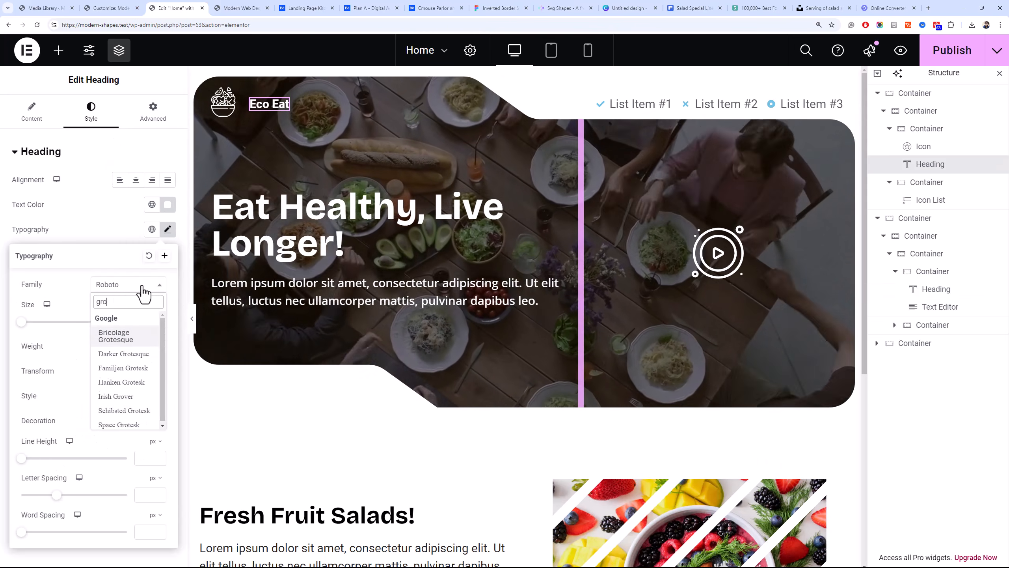
left_click(140, 333)
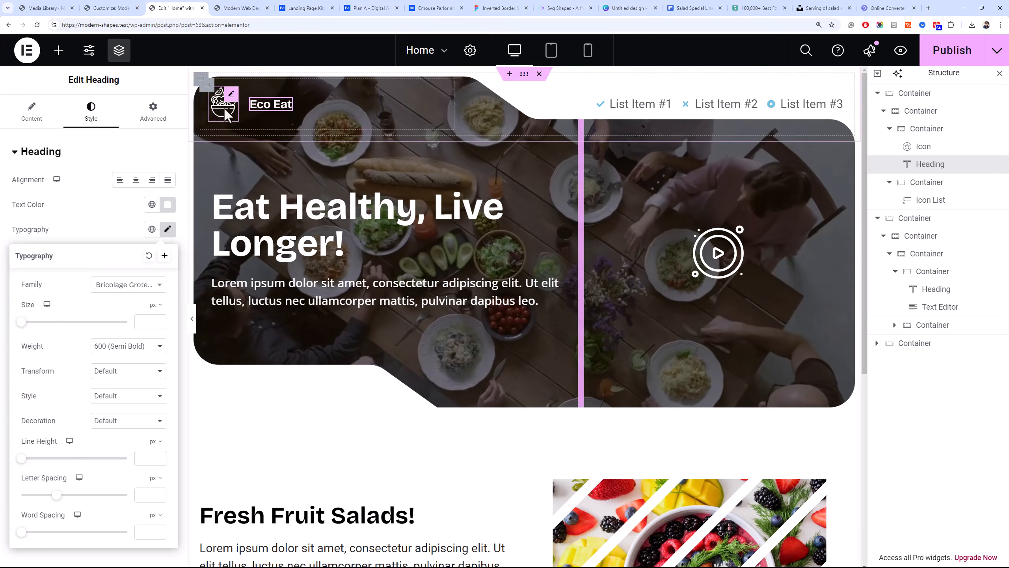
Reduce the size of the salad icon in the header
left_click(222, 101)
left_click(91, 111)
left_click_drag(150, 275, 140, 275)
type("40")
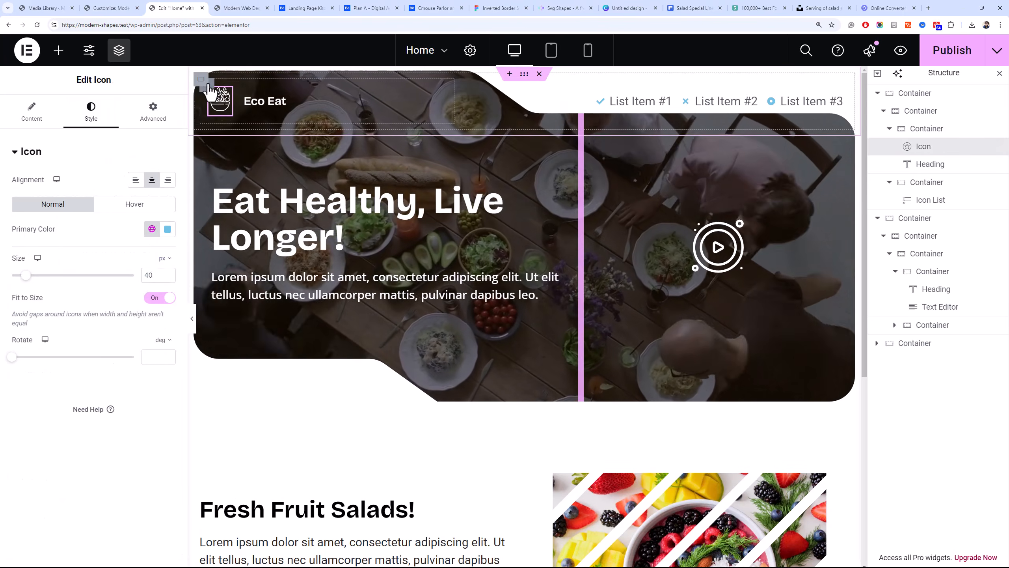
Set the column and row gaps of the container holding the salad icon and "Eco Eat" heading to 10 px
left_click(204, 81)
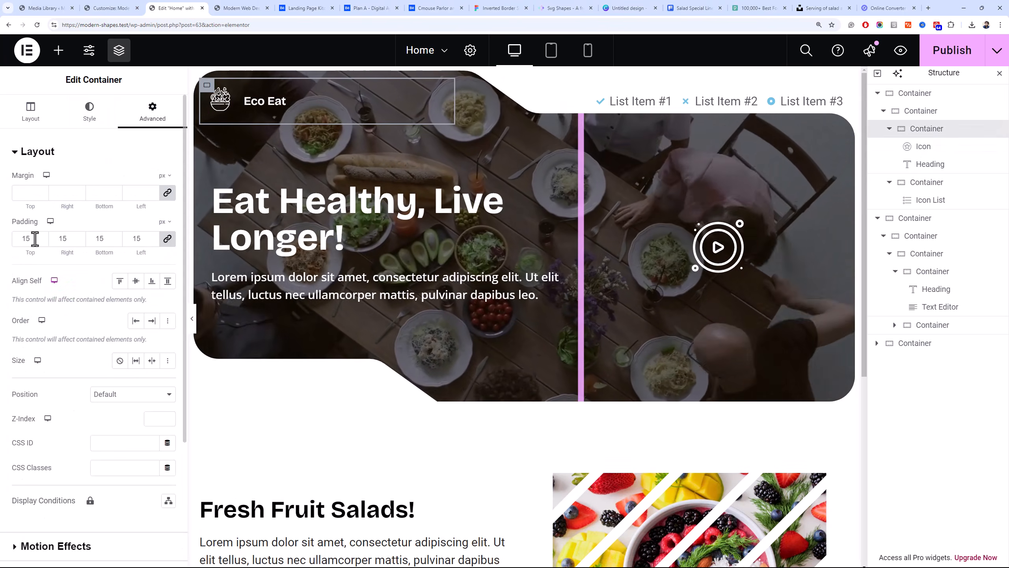
left_click(30, 111)
left_click(55, 462)
key("BackSpace")
type("-4")
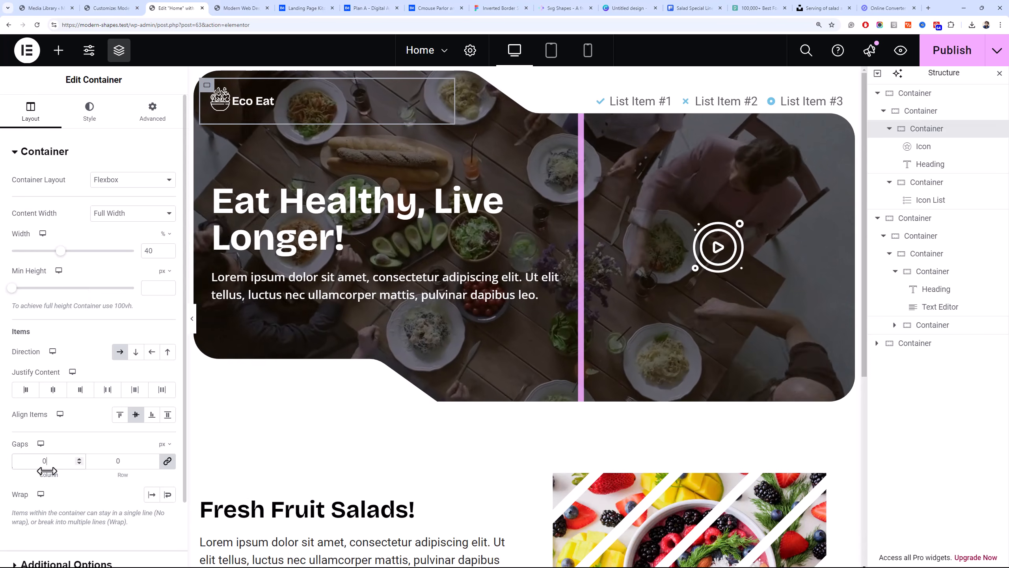
left_click_drag(44, 467, 38, 468)
type("010")
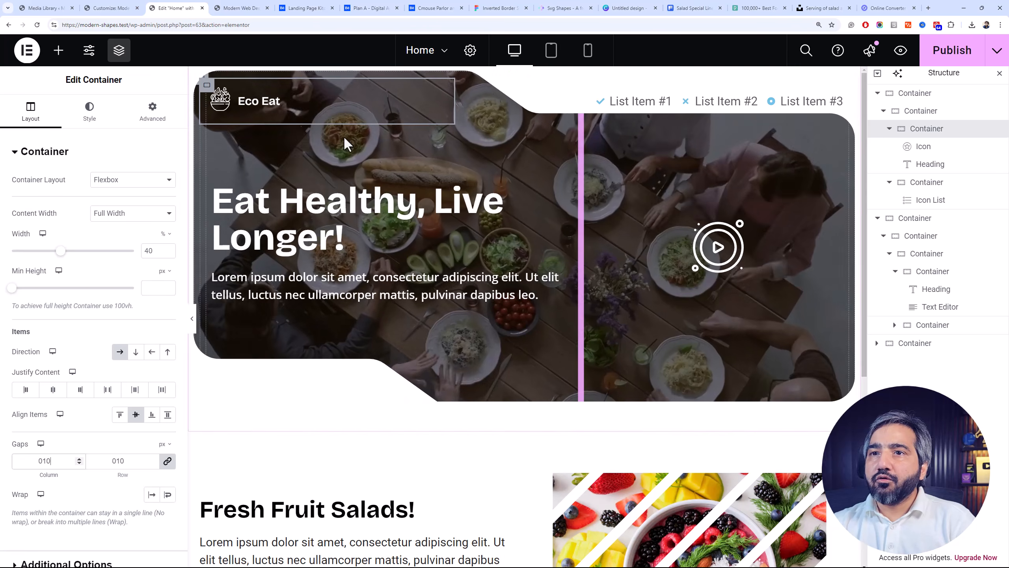
Set the font size of the "Eco Eat" heading to 26 px
left_click(92, 120)
left_click(251, 97)
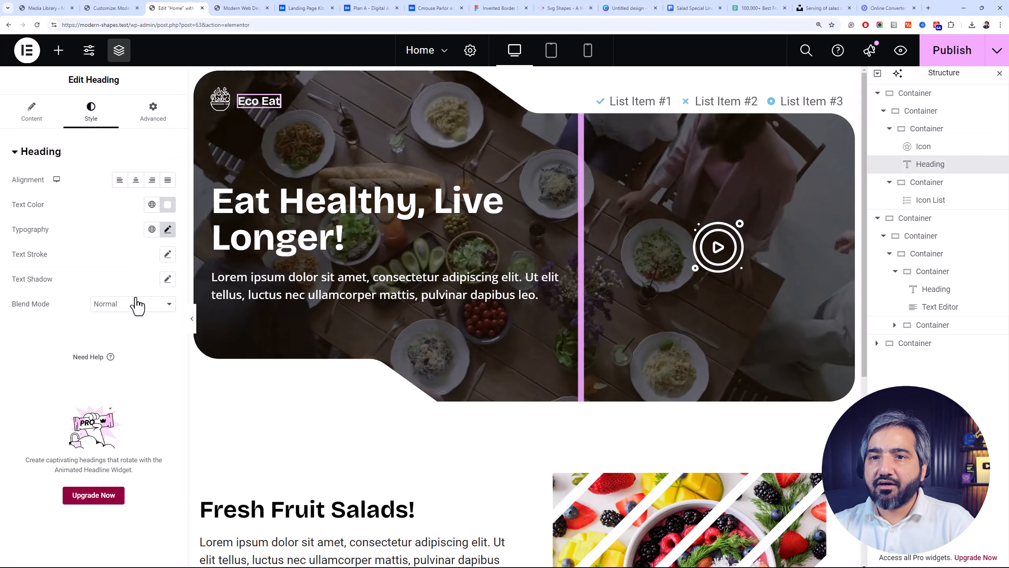
left_click(167, 229)
left_click(149, 322)
type("44")
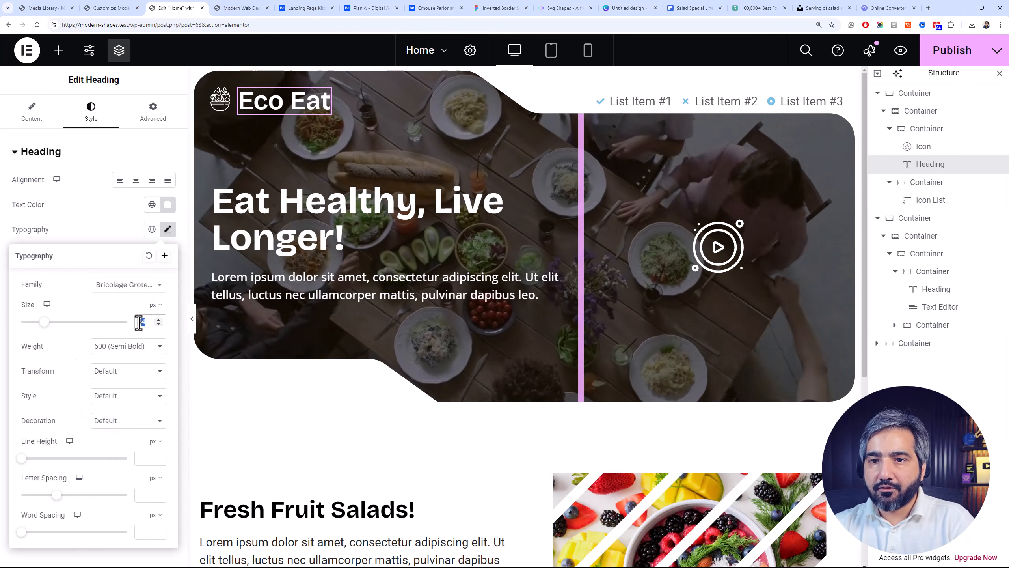
left_click_drag(143, 323, 134, 321)
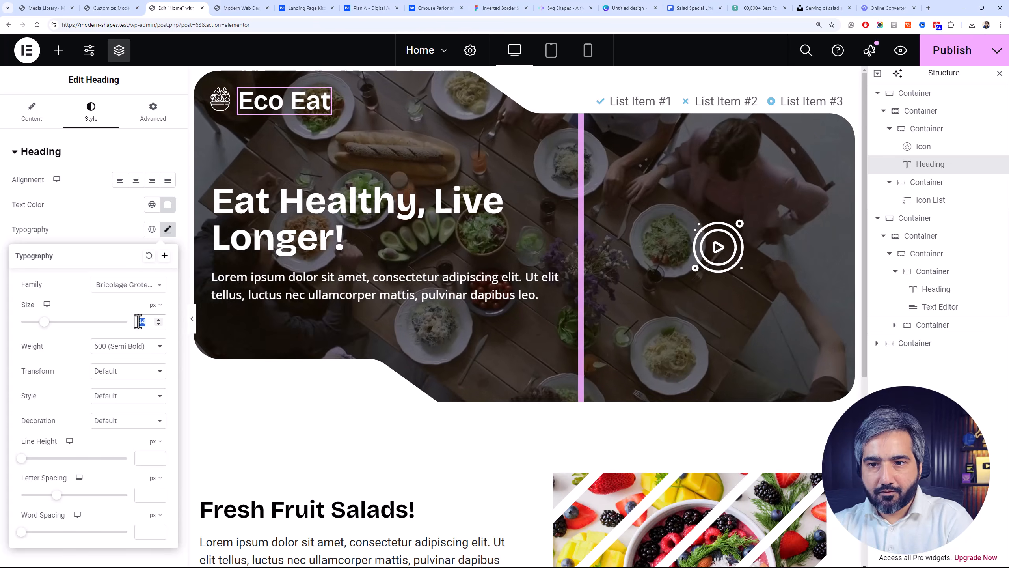
type("34")
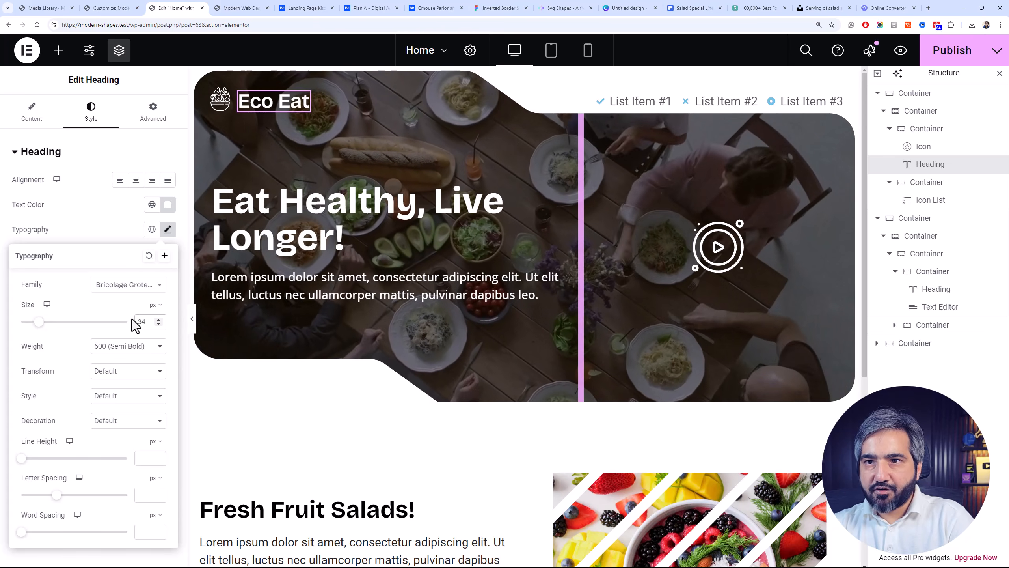
key("BackSpace")
key("BackSpace")
type("2")
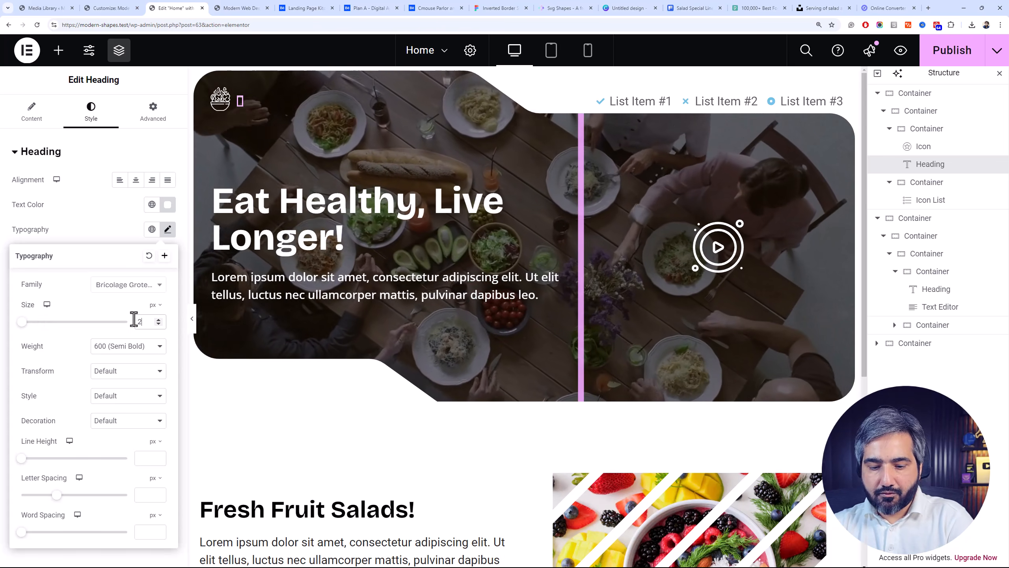
type("6")
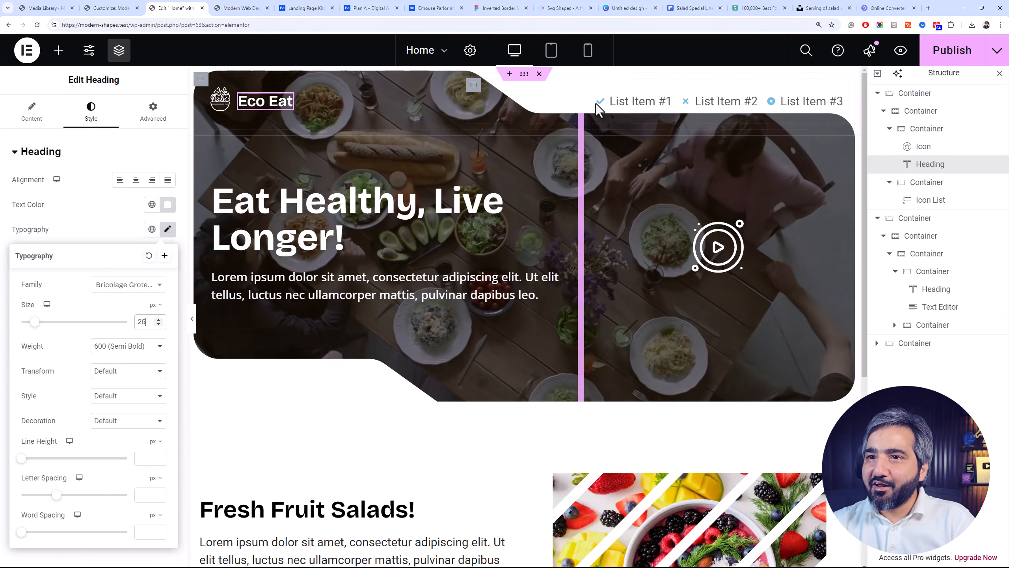
Set the vertical justification of the container holding the header's icon list to Start
left_click(474, 85)
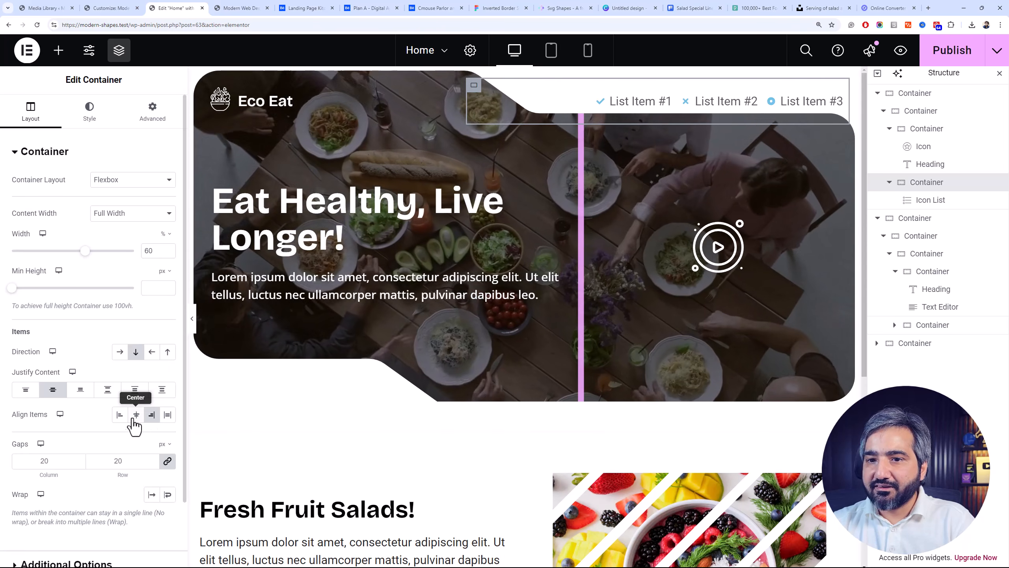
left_click(31, 396)
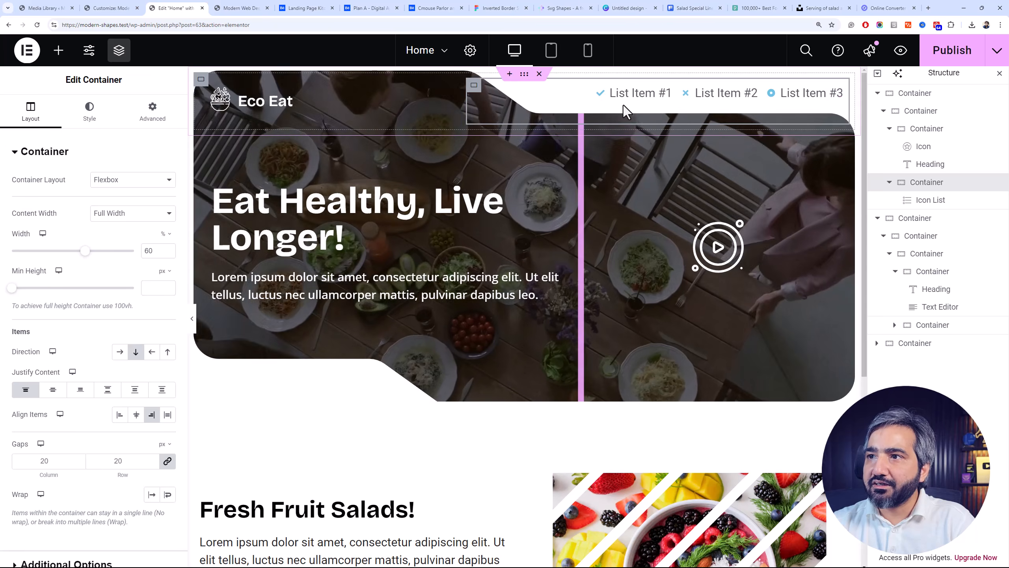
Delete "List Item #2" and "List Item #3" from the header's icon list
left_click(645, 98)
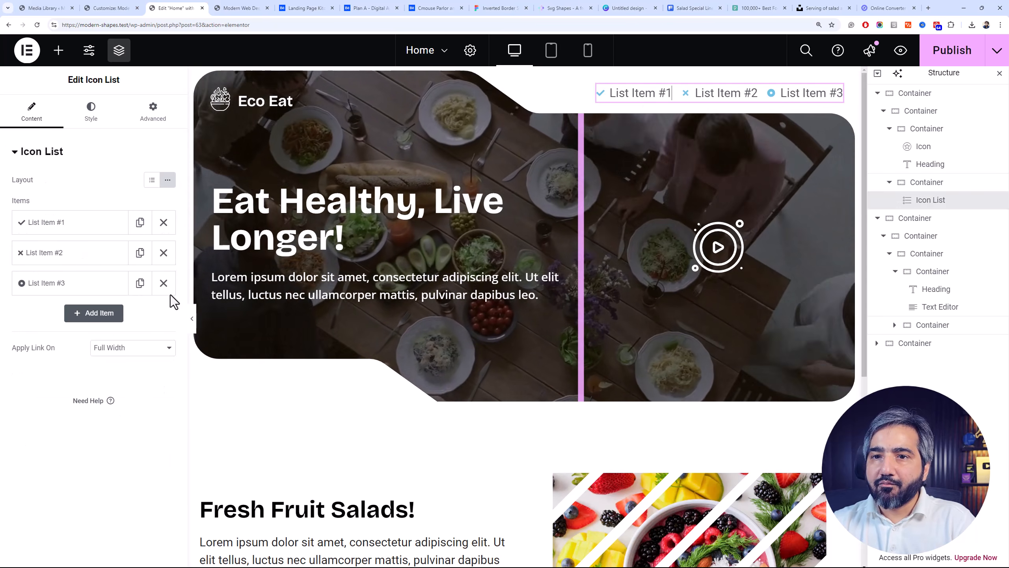
left_click(163, 282)
left_click(163, 253)
Remove the checkmark icon from "List Item #1" and change its text to "Home"
left_click(139, 227)
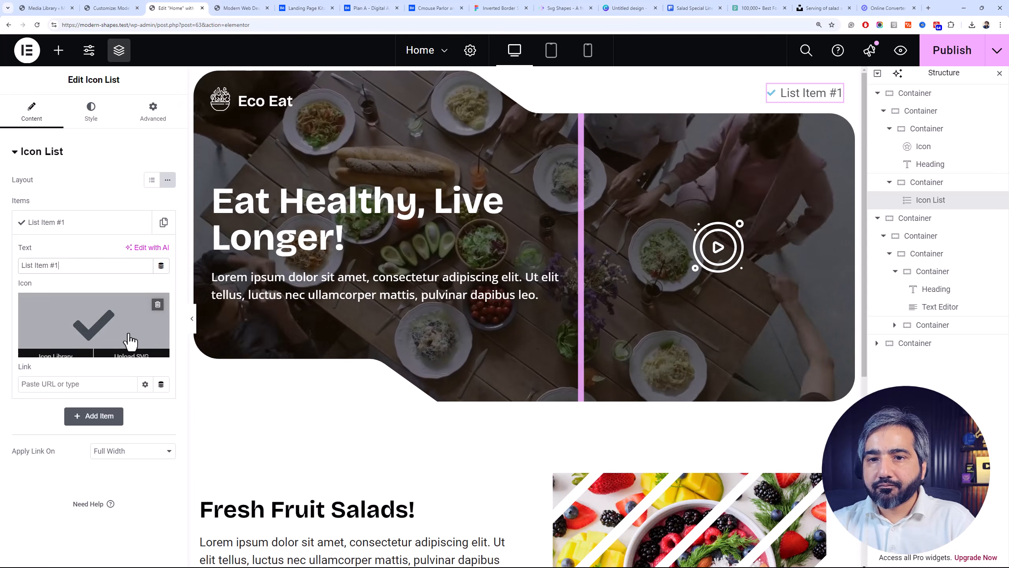
left_click(159, 300)
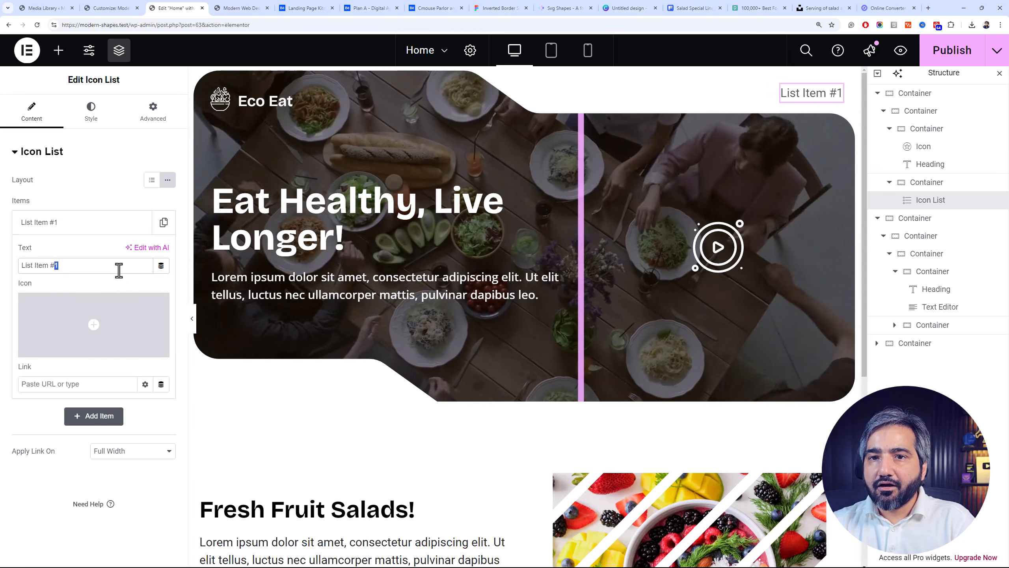
double_click(95, 272)
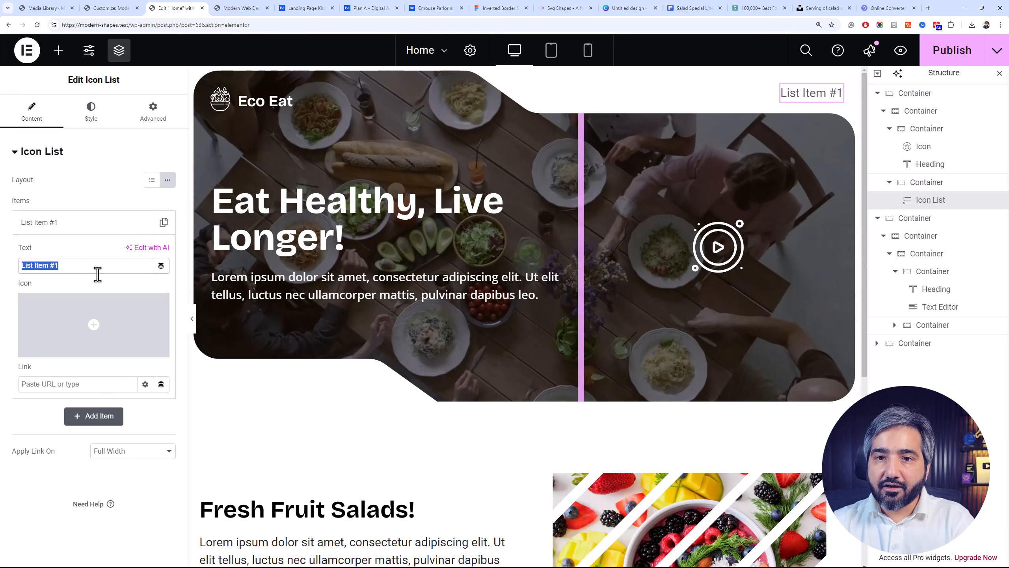
type("Home")
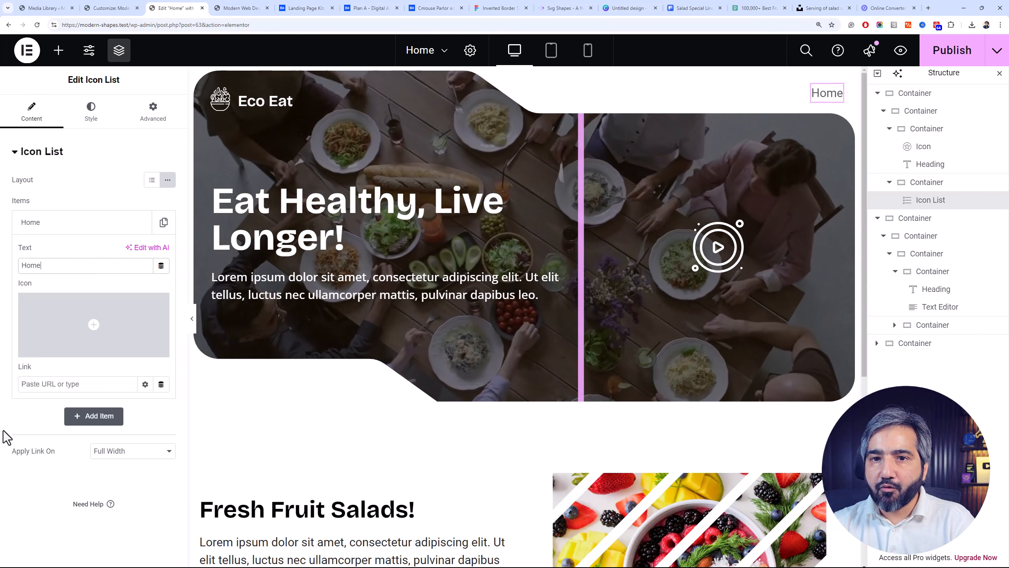
Duplicate the "Home" list item and change the copy's text to "Services"
left_click(124, 381)
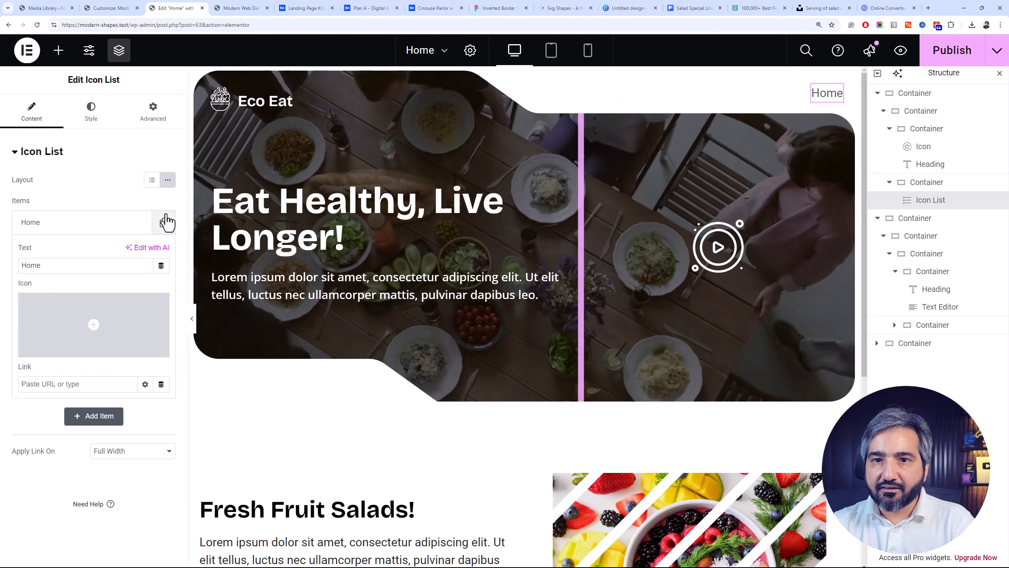
left_click(80, 416)
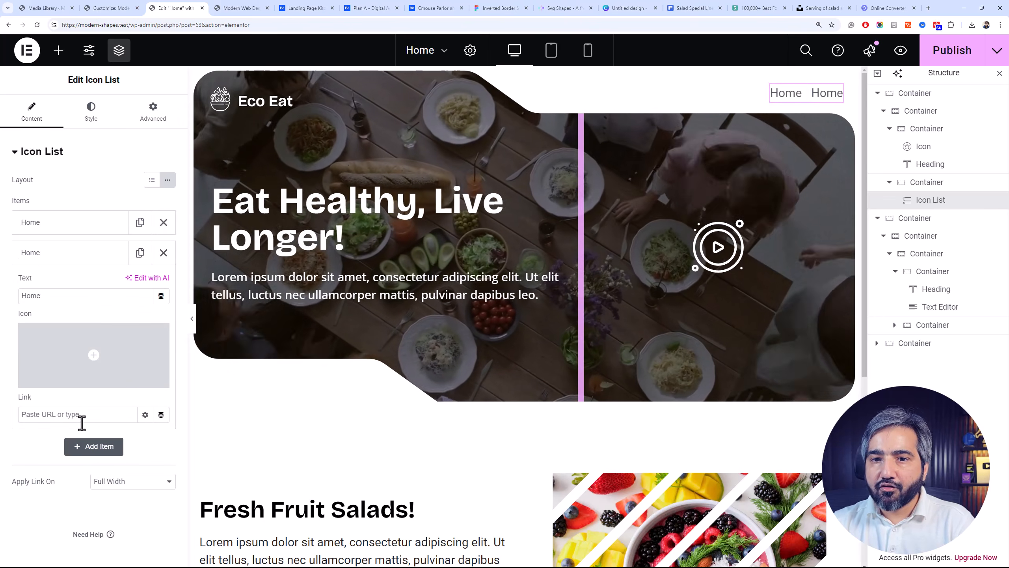
double_click(105, 295)
mouse_move(73, 343)
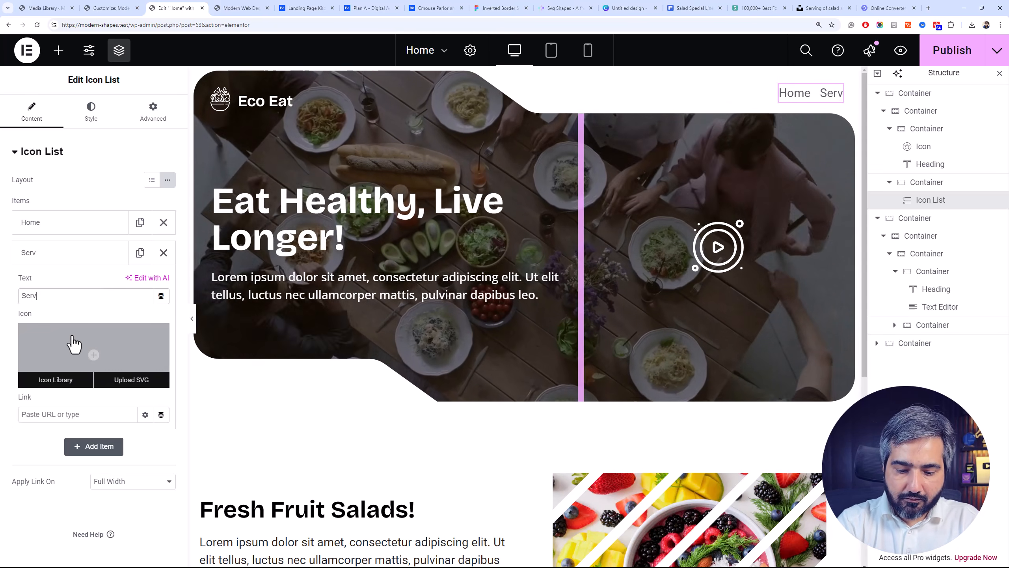
left_click(93, 249)
Add "Menu" and "Locations" items after "Services" by duplicating the preceding list item and changing each copy's text
left_click(139, 254)
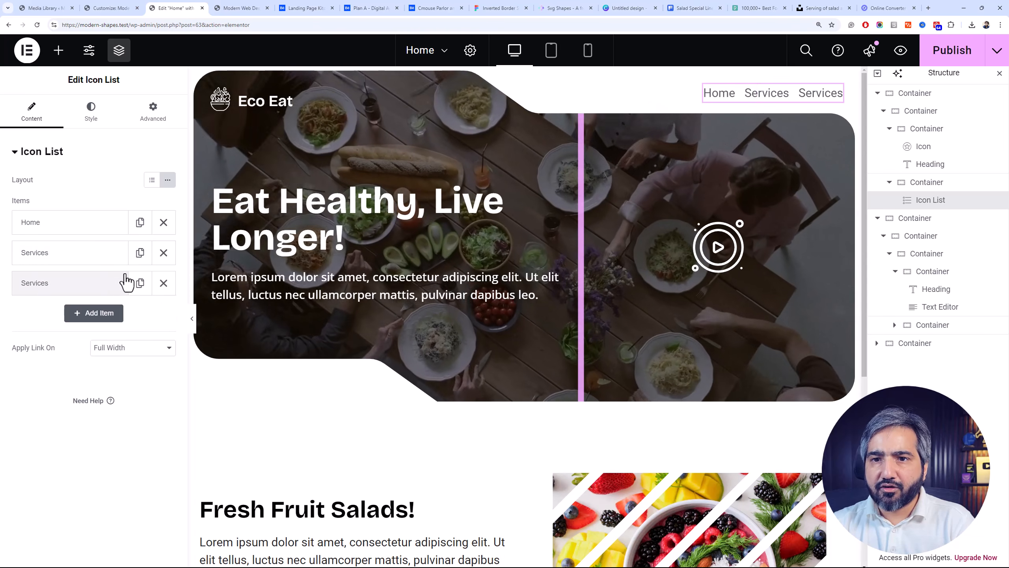
left_click(112, 285)
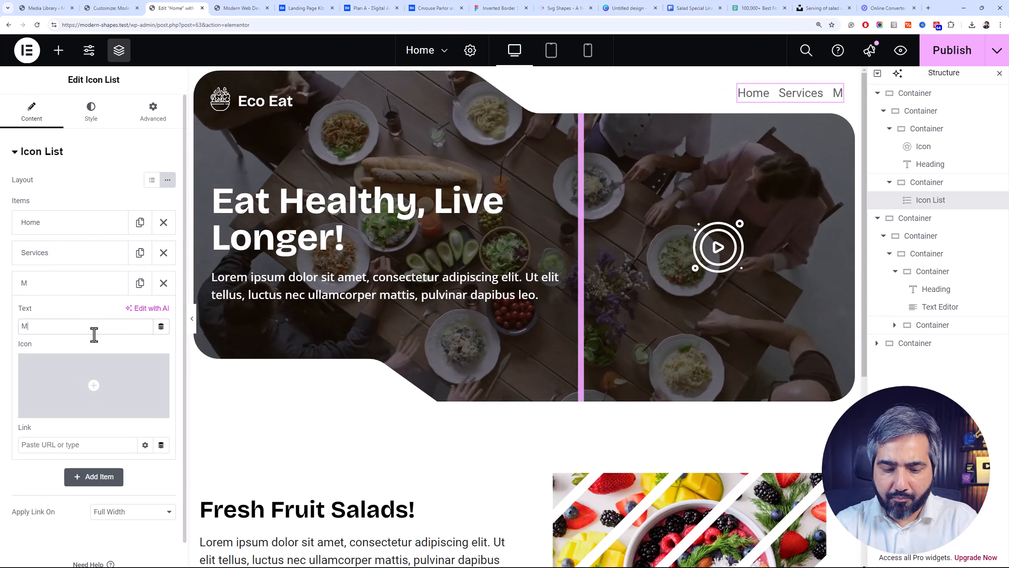
left_click(88, 294)
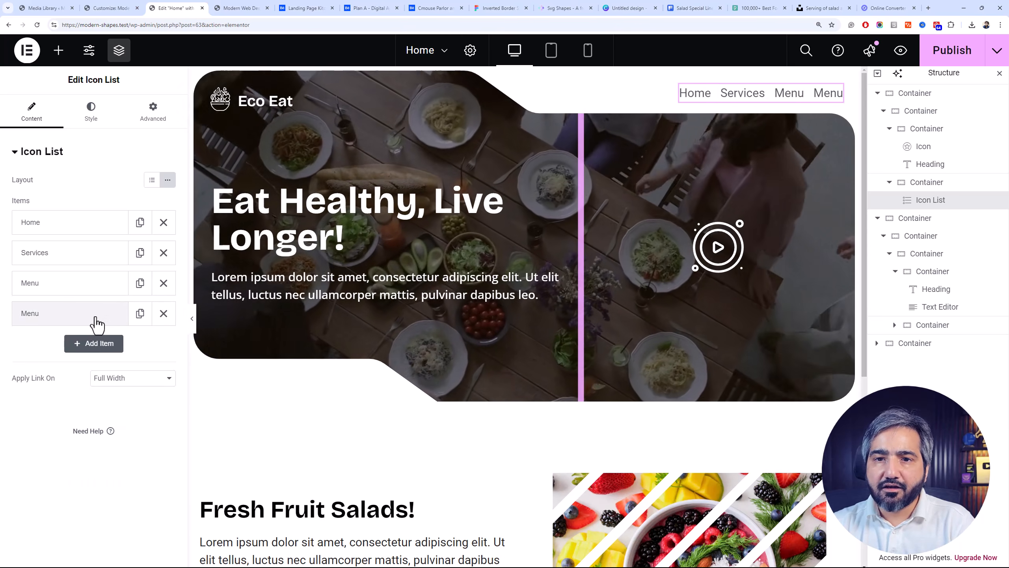
left_click(82, 318)
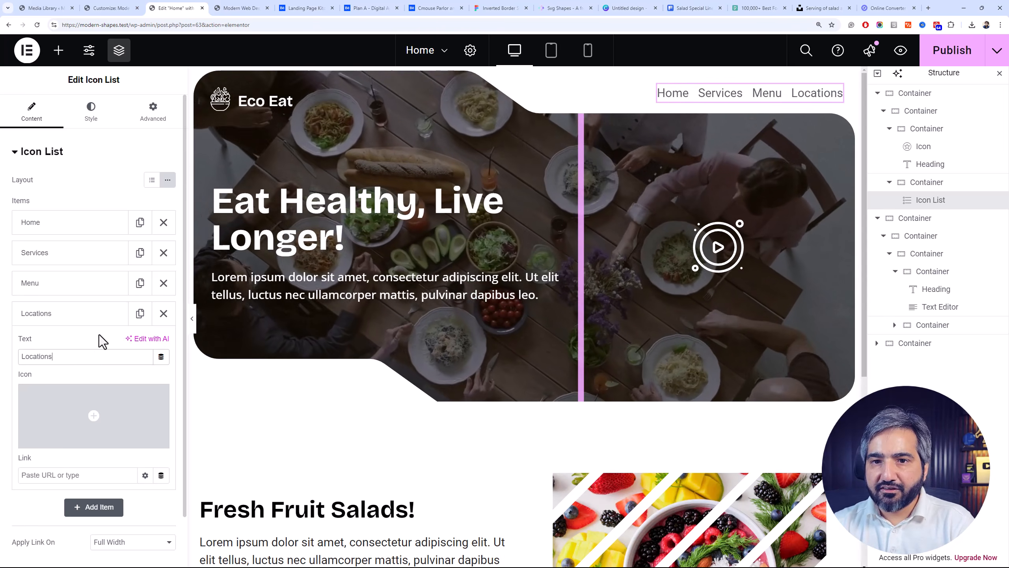
left_click(105, 313)
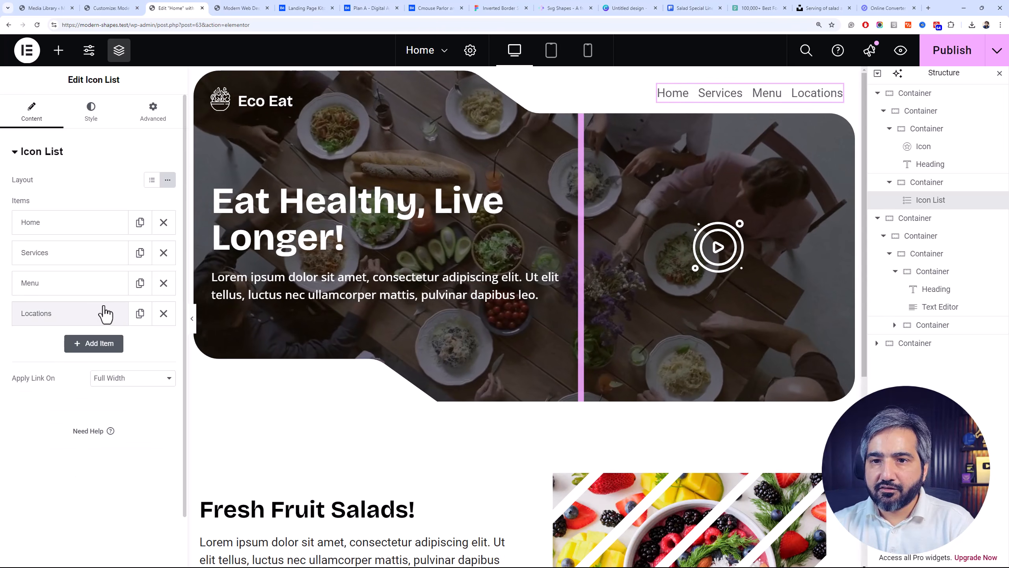
left_click(108, 351)
left_click(102, 349)
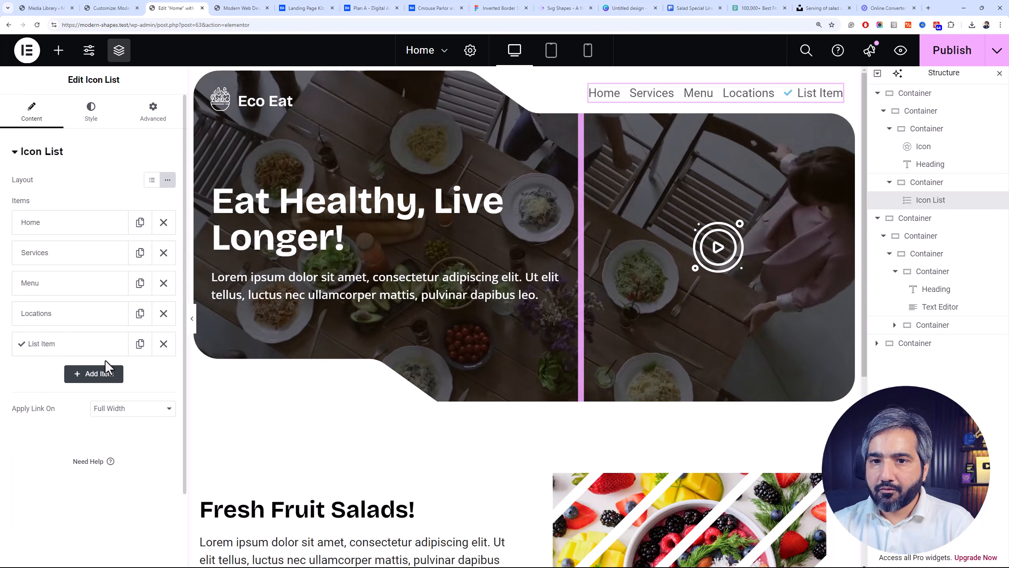
left_click(161, 344)
left_click(140, 320)
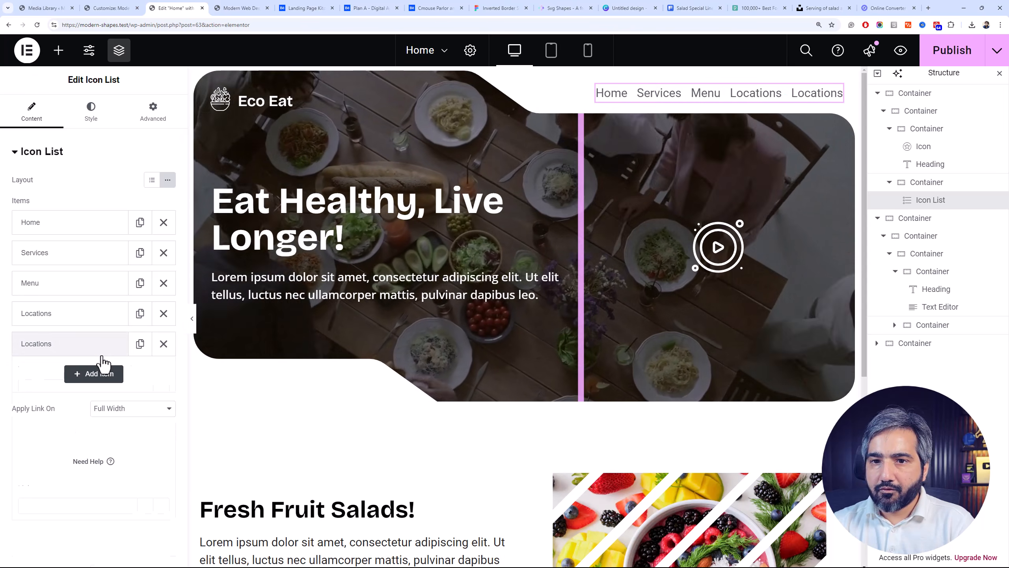
left_click(101, 353)
double_click(95, 387)
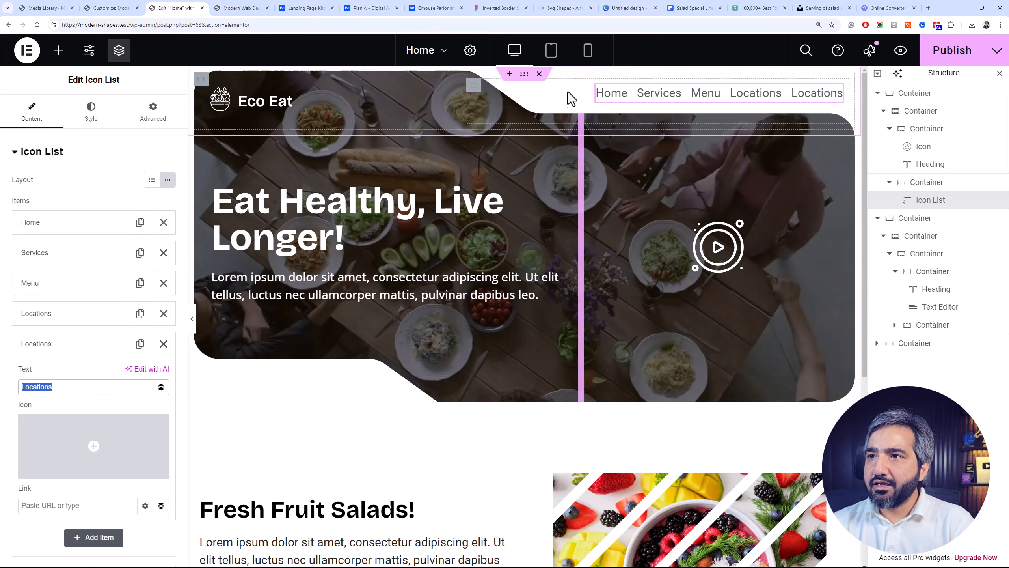
left_click(163, 344)
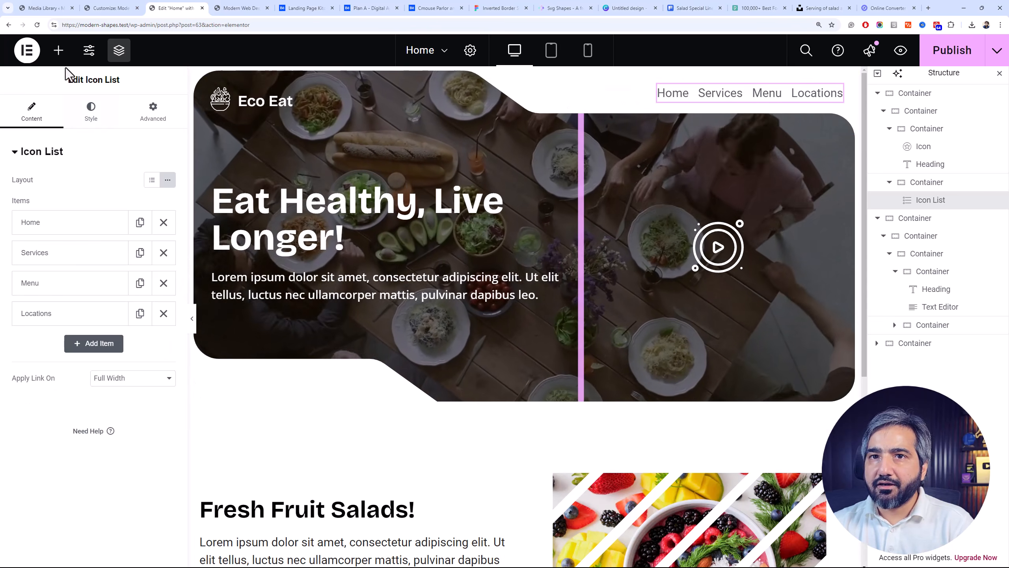
Find the Button widget and add a button after the header's icon list in the same container
left_click(58, 51)
type("butt")
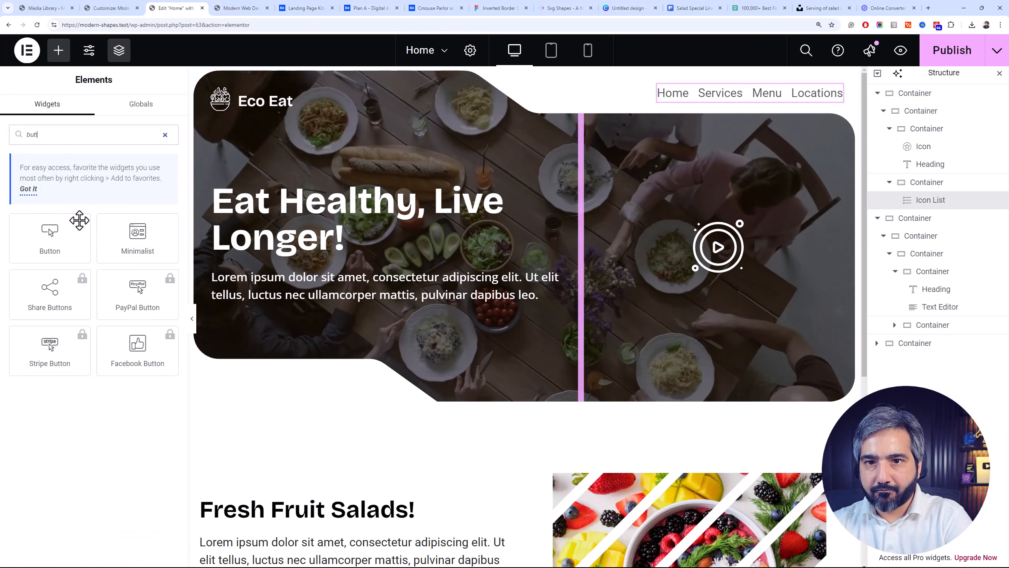
left_click(68, 246)
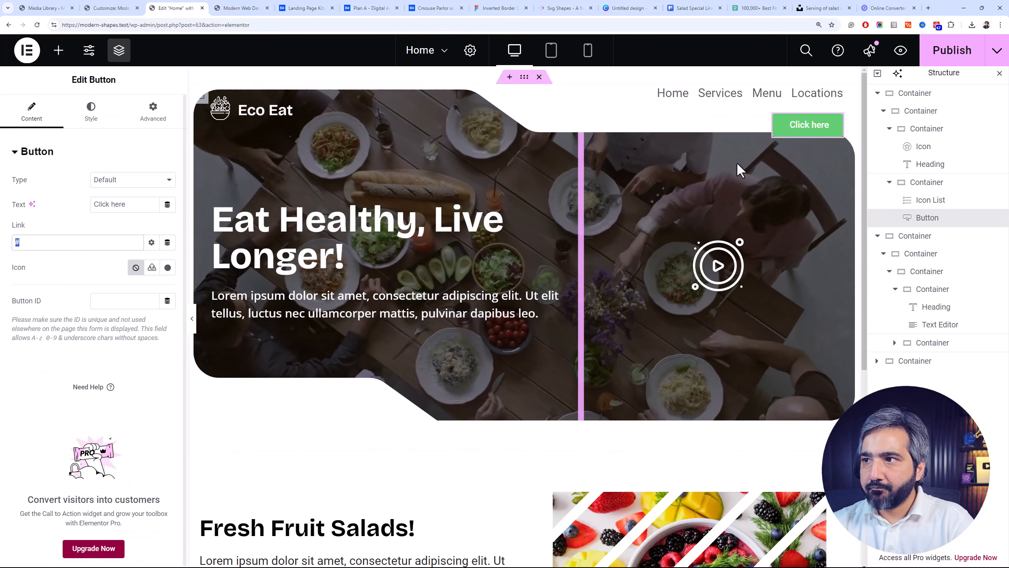
Arrange the container with the icon list and button as a row, justified to End and with items aligned to Start
left_click(930, 186)
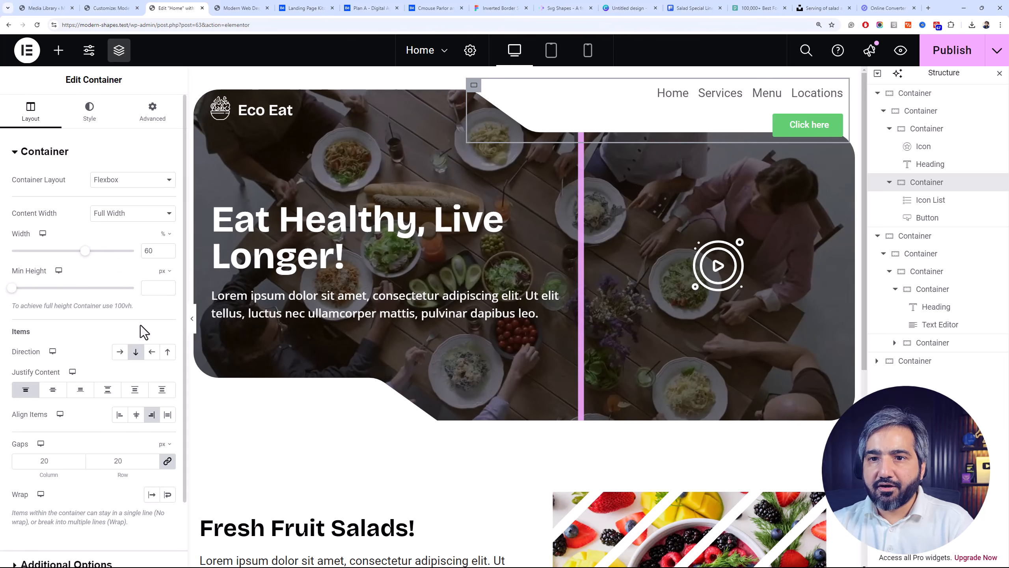
left_click(125, 357)
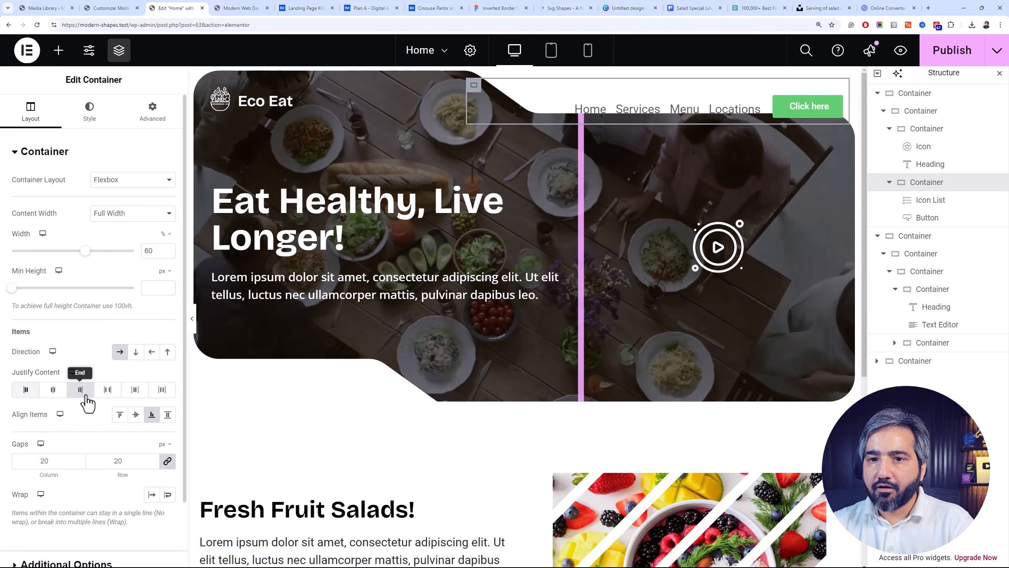
left_click(120, 415)
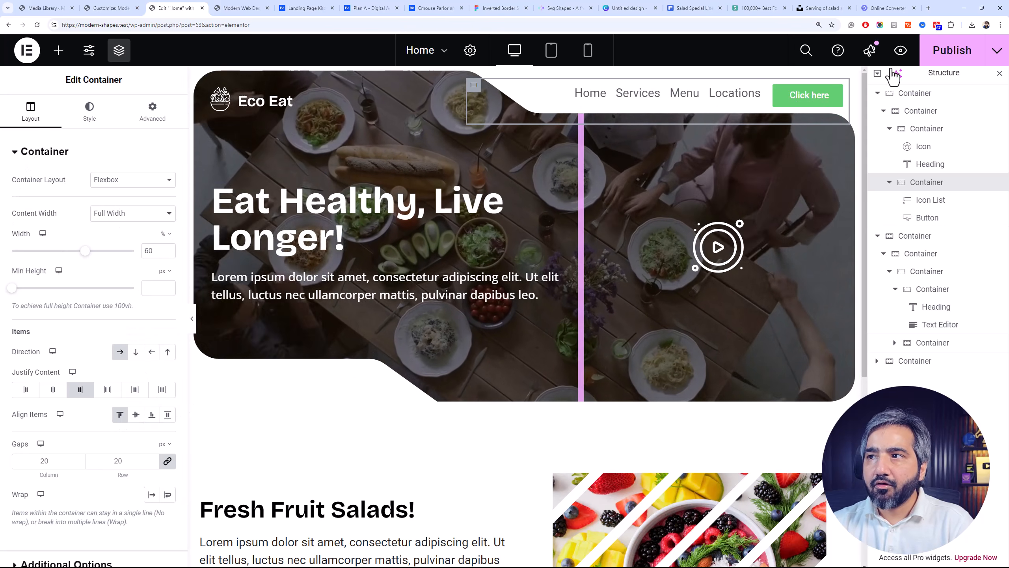
Set the header button's text to "Order Online" and its background color to #000000
left_click(837, 92)
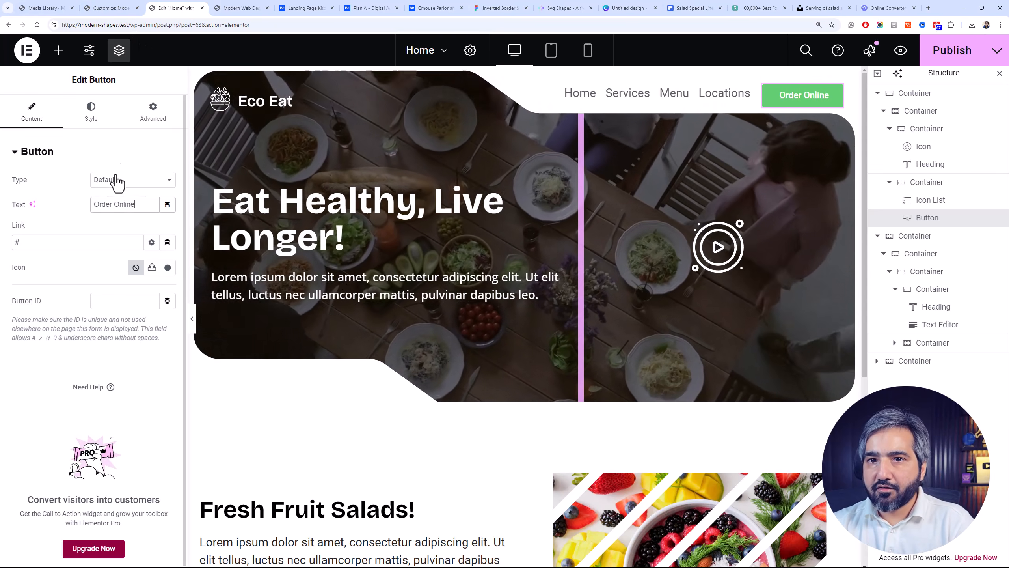
left_click(106, 133)
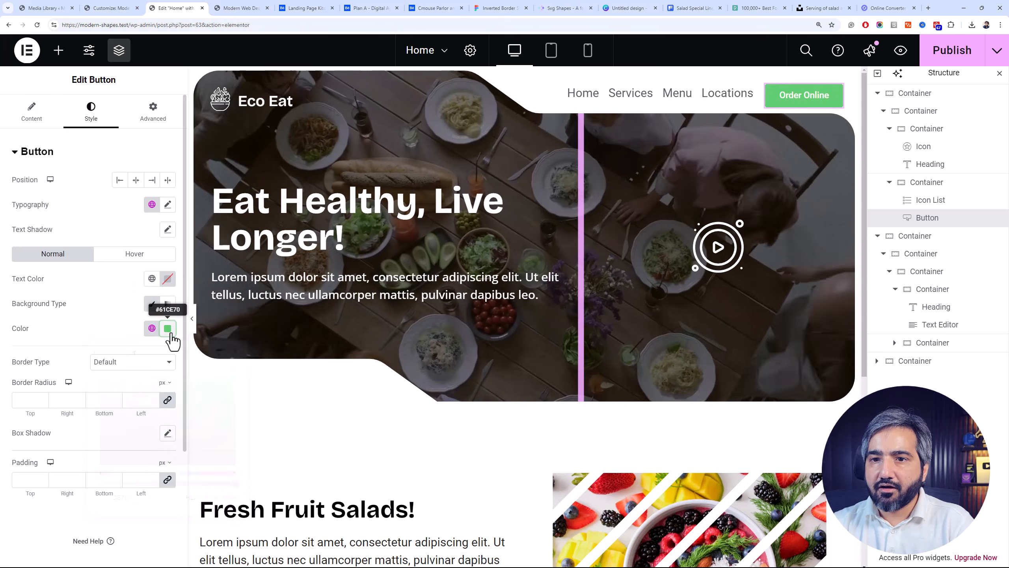
left_click(168, 330)
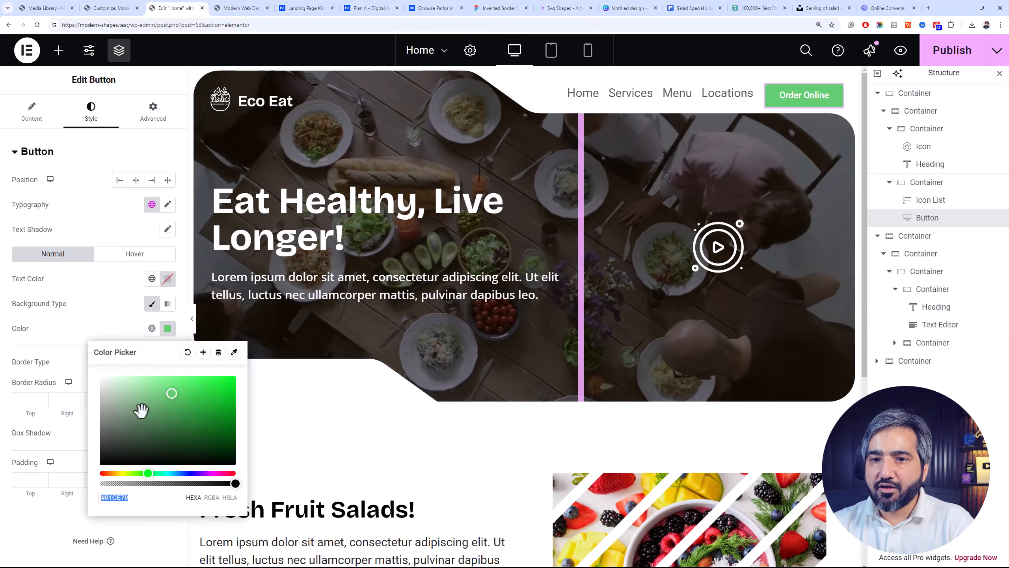
left_click(58, 296)
Set the header button's padding to 15 px on all sides and its font family to Bricolage Grotesque
left_click(32, 112)
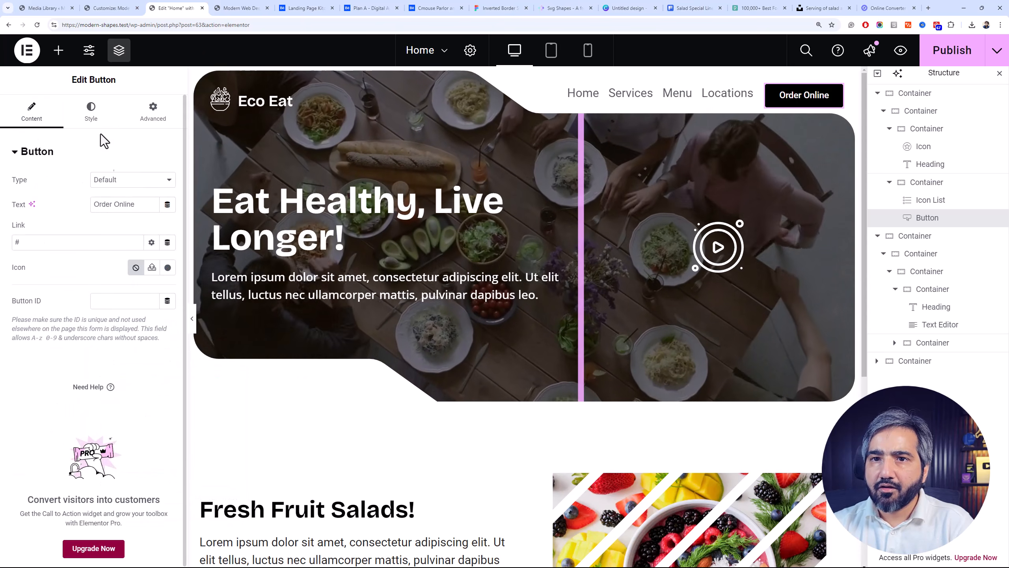
left_click(91, 111)
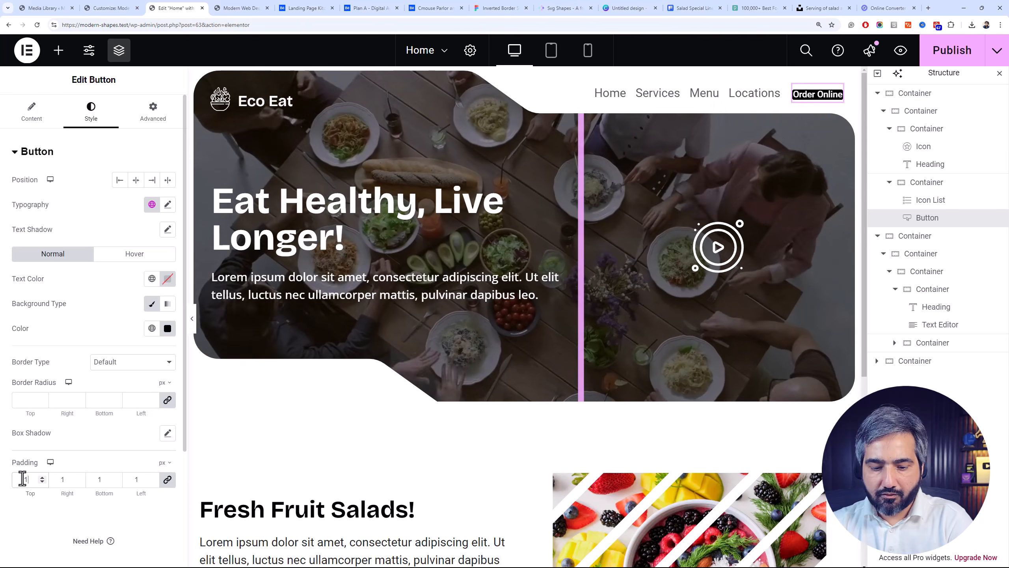
left_click(47, 108)
left_click(99, 115)
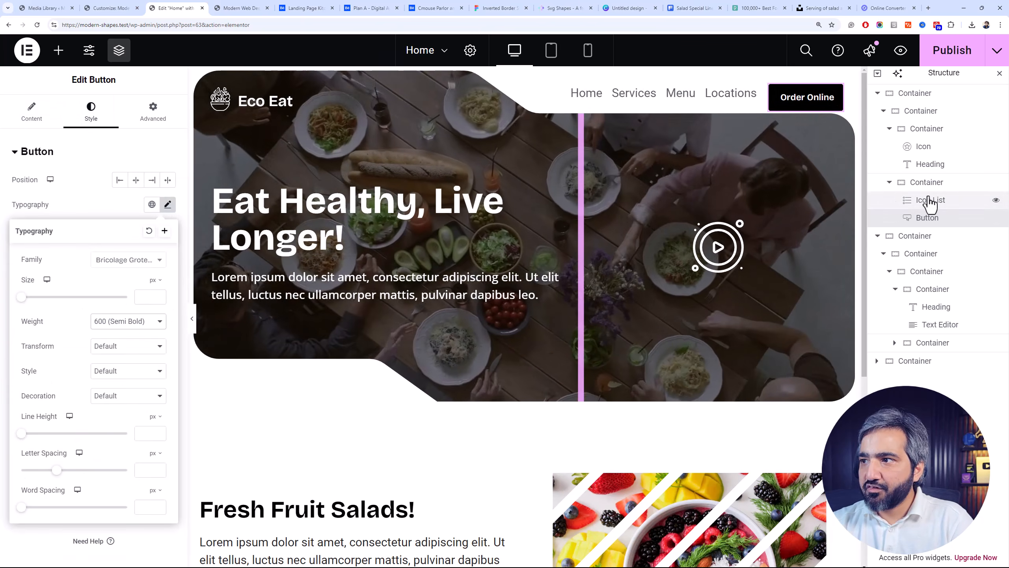
Set the padding of the container holding the icon list and button to 0 px on all sides
left_click(929, 184)
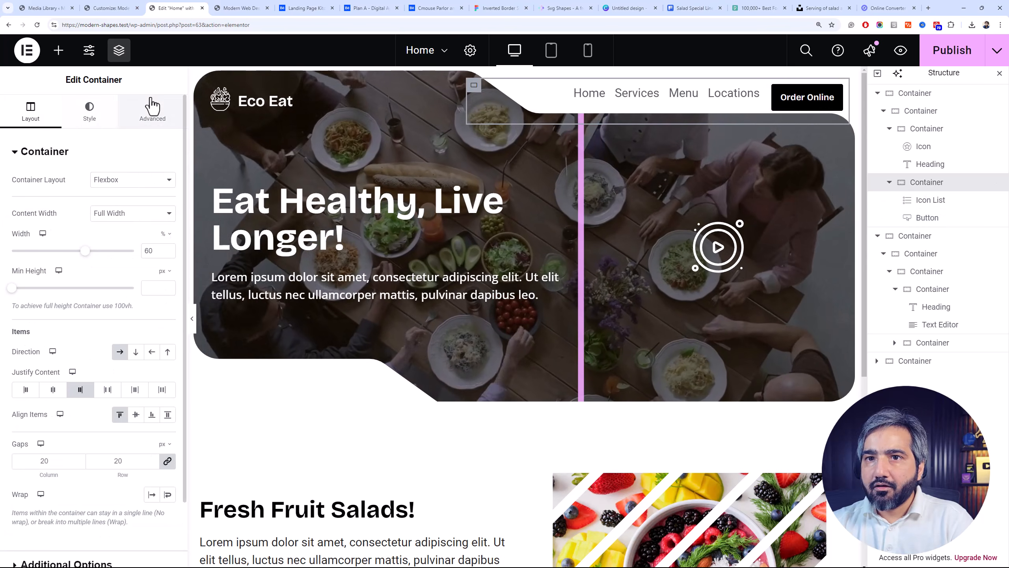
left_click(152, 111)
left_click(23, 239)
type("0")
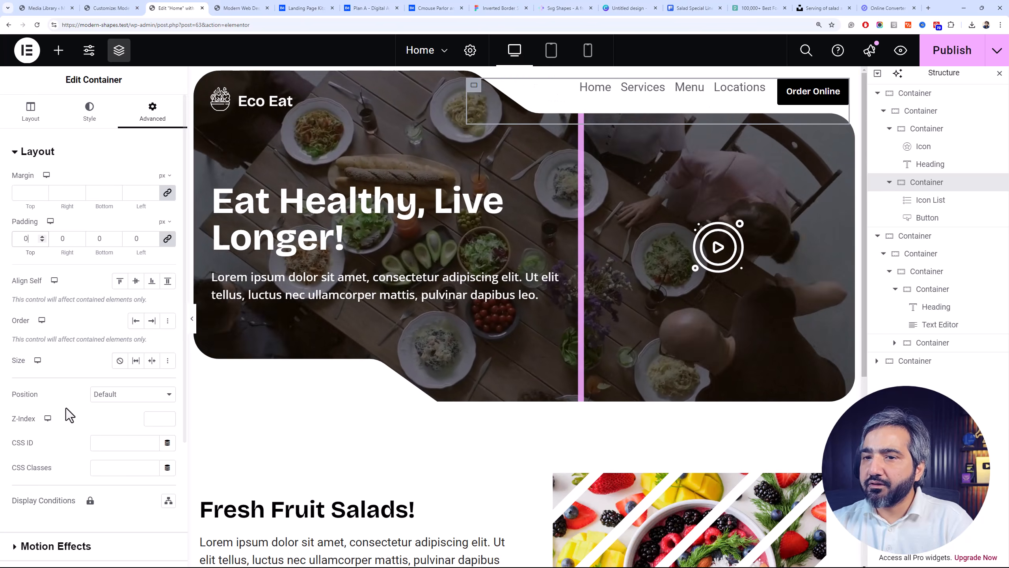
left_click(30, 127)
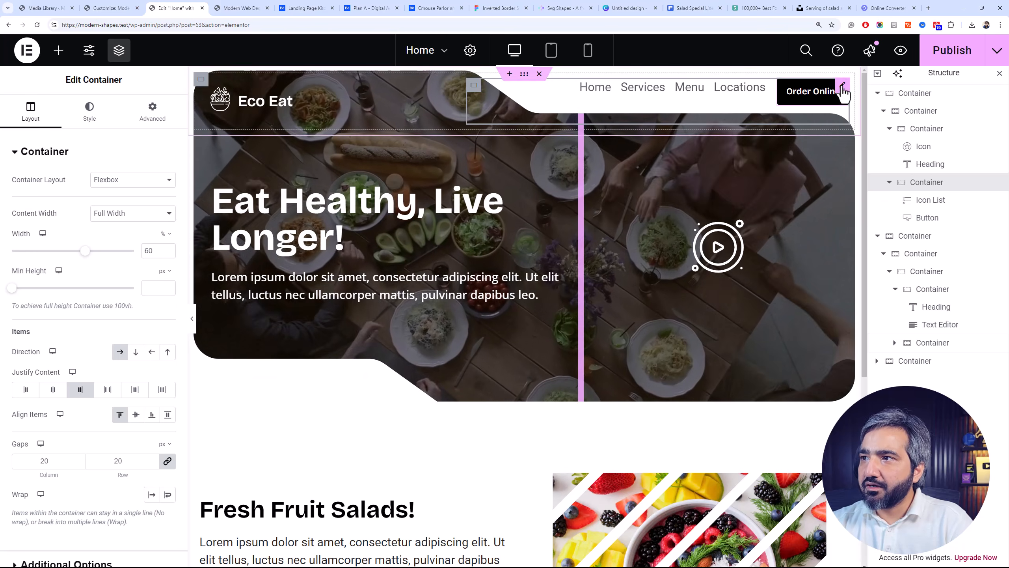
Round the "Order Online" button with a 40 px border radius on all corners
left_click(812, 95)
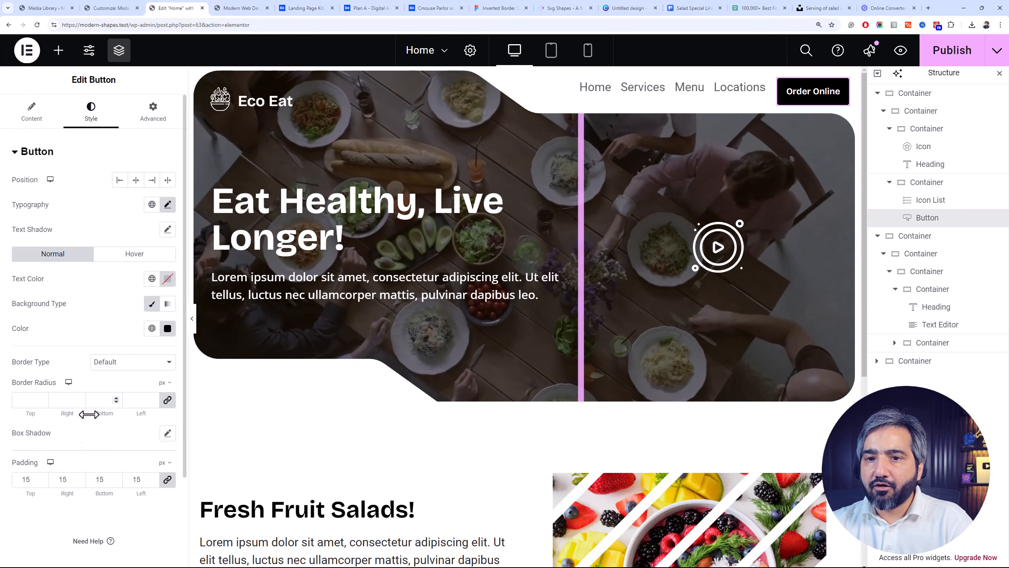
left_click(20, 403)
type("4")
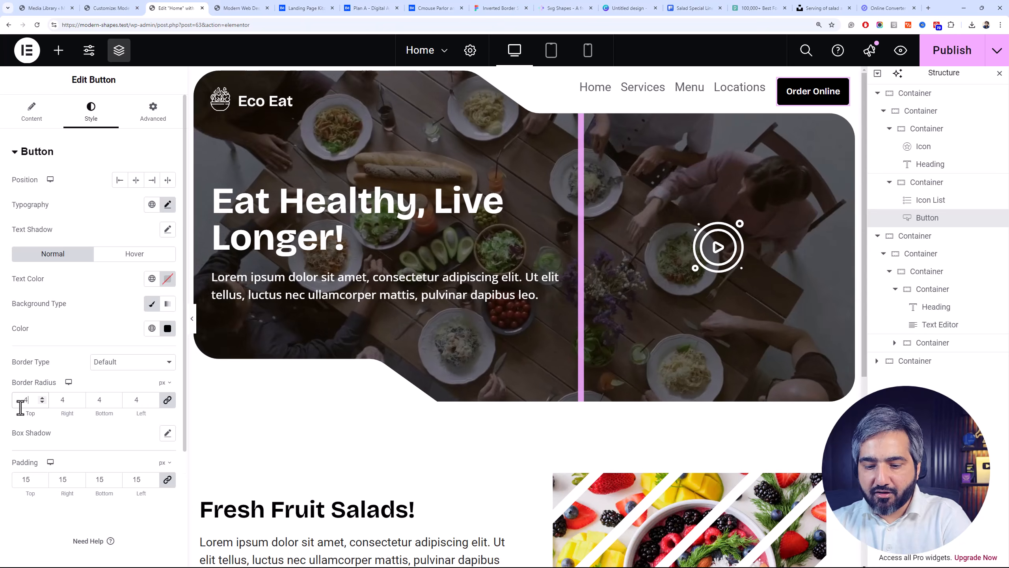
type("0")
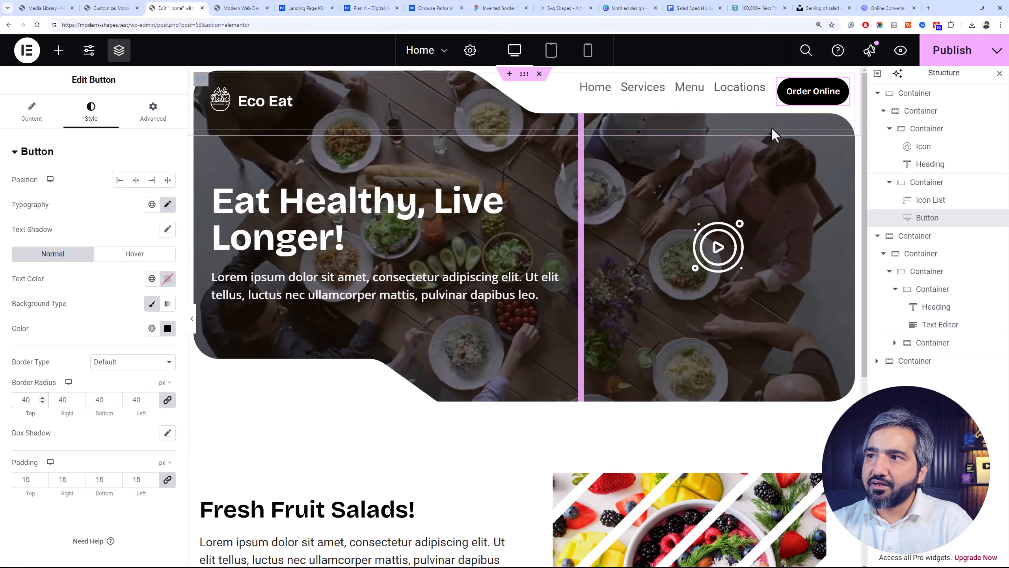
Unlink the "Order Online" button's padding values and set its left and right padding to 25 px
left_click(166, 480)
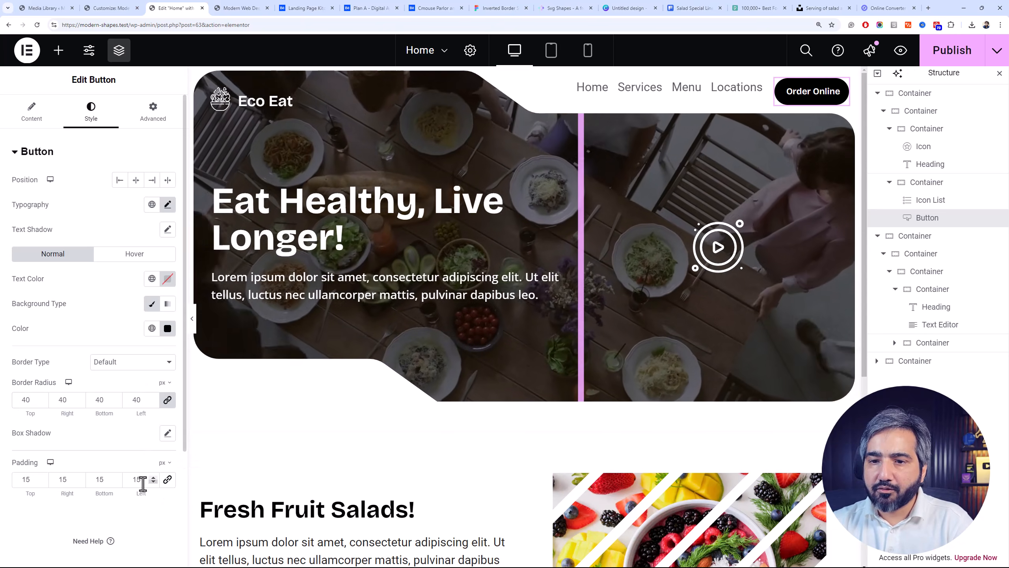
double_click(138, 481)
type("20")
left_click_drag(138, 484, 133, 482)
type("2")
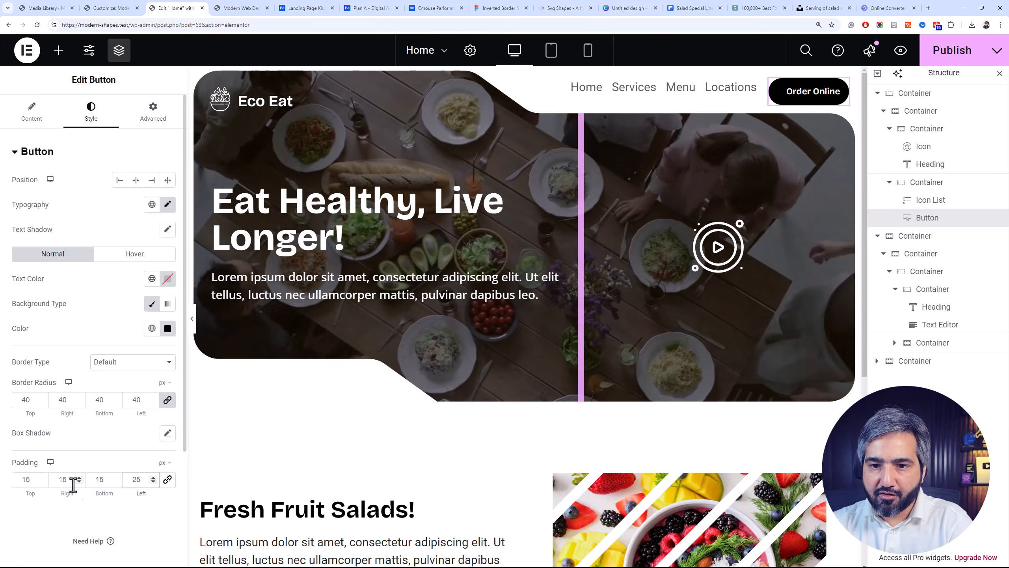
double_click(63, 479)
type("25")
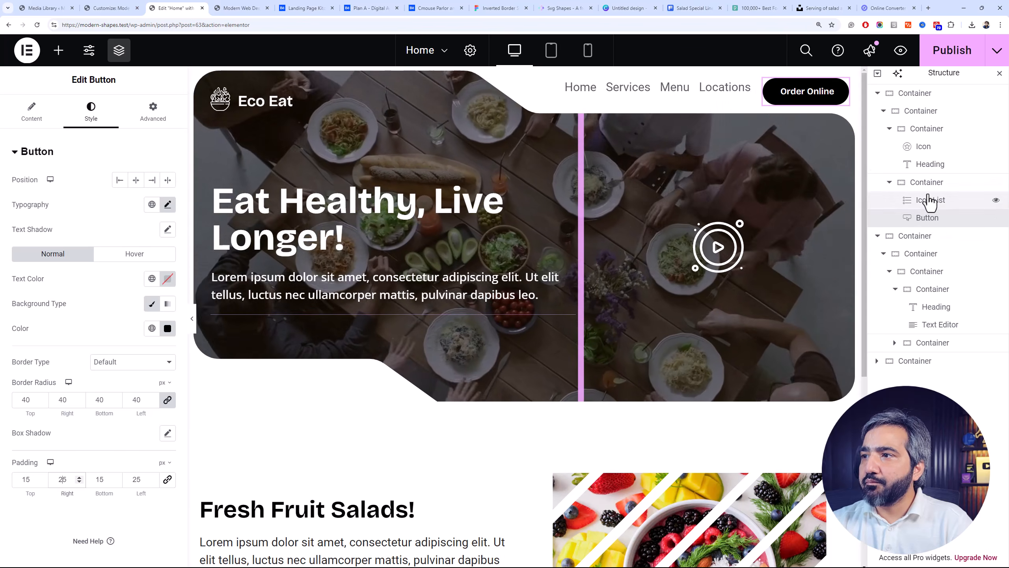
Center-align the items of the container holding the icon list and button
left_click(872, 188)
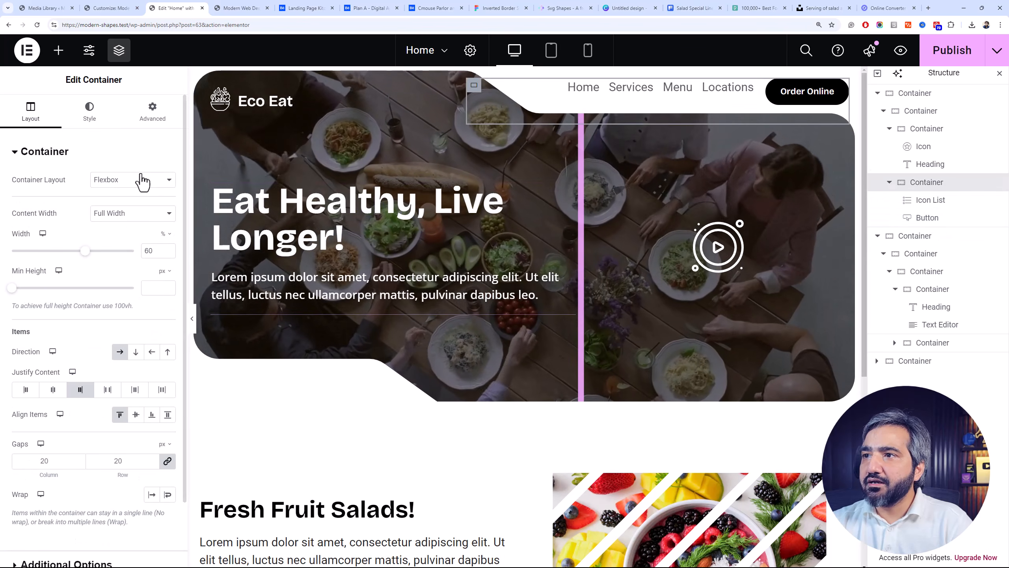
left_click(136, 415)
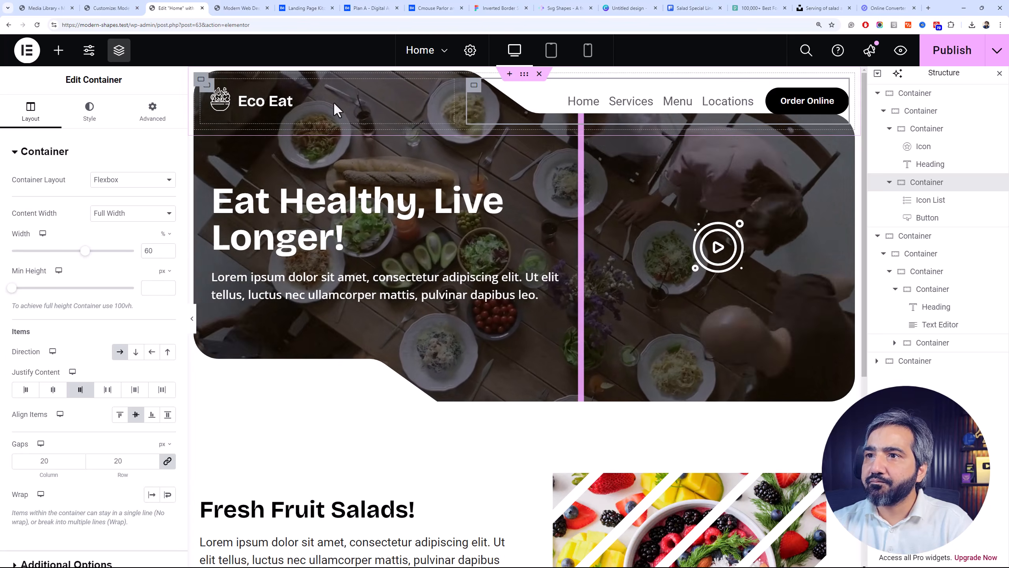
Try an unlinked top margin of -15 px on the menu container, and set it back to 0
left_click(157, 119)
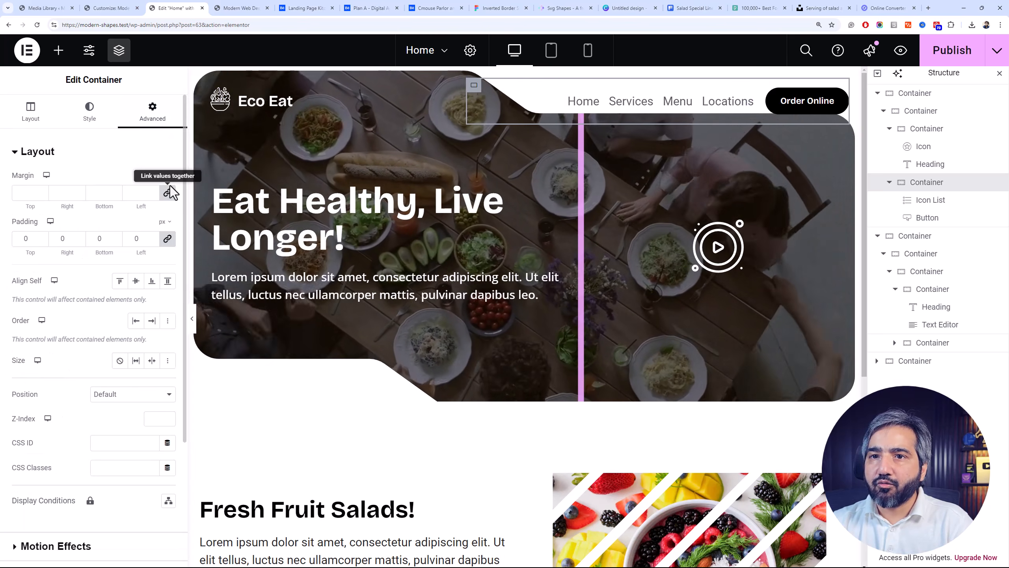
double_click(40, 194)
type("-15")
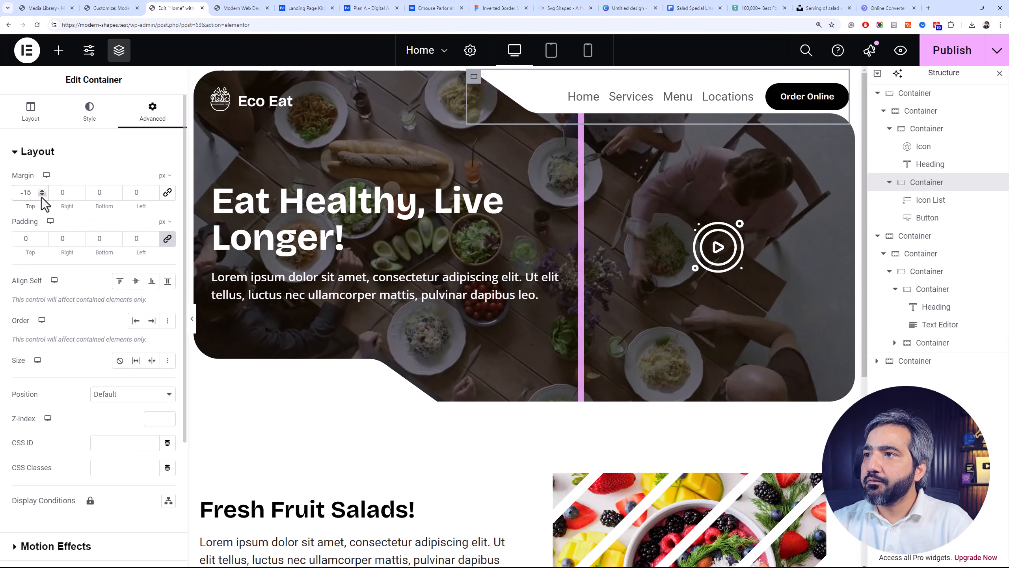
left_click_drag(34, 193, 17, 192)
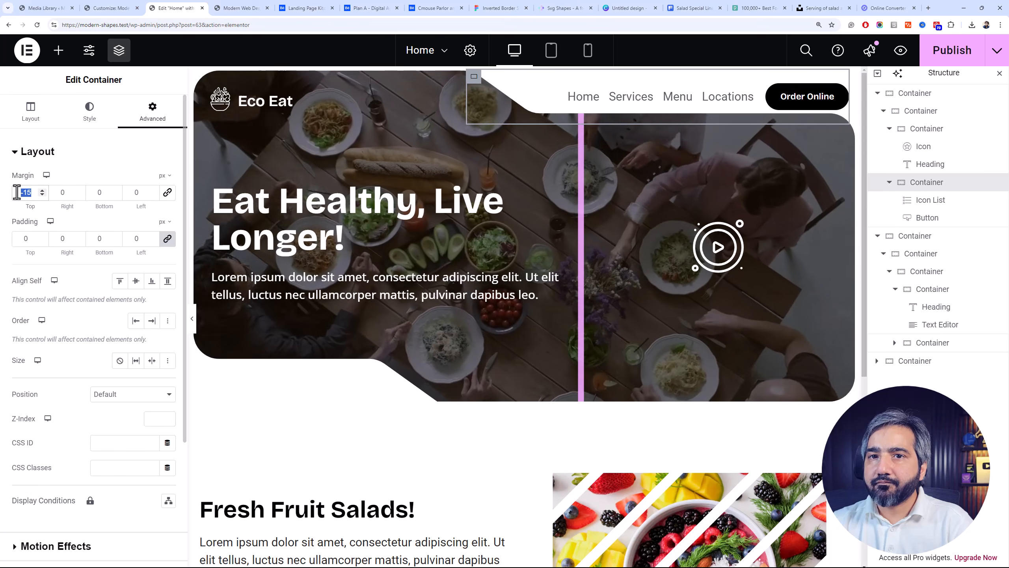
type("0")
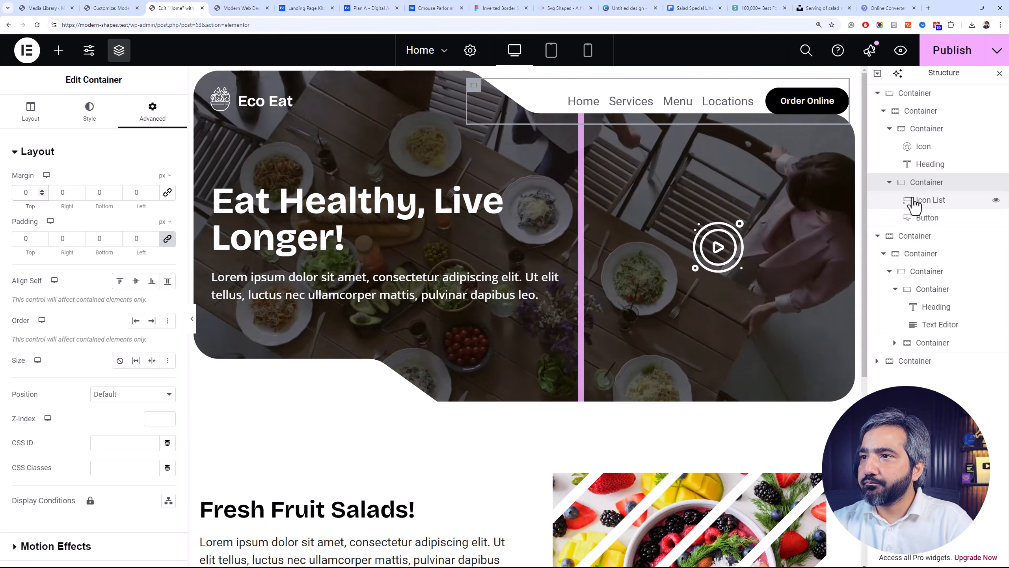
Set the bottom margin of the container holding the icon list and button to 30 px
double_click(99, 195)
type("10")
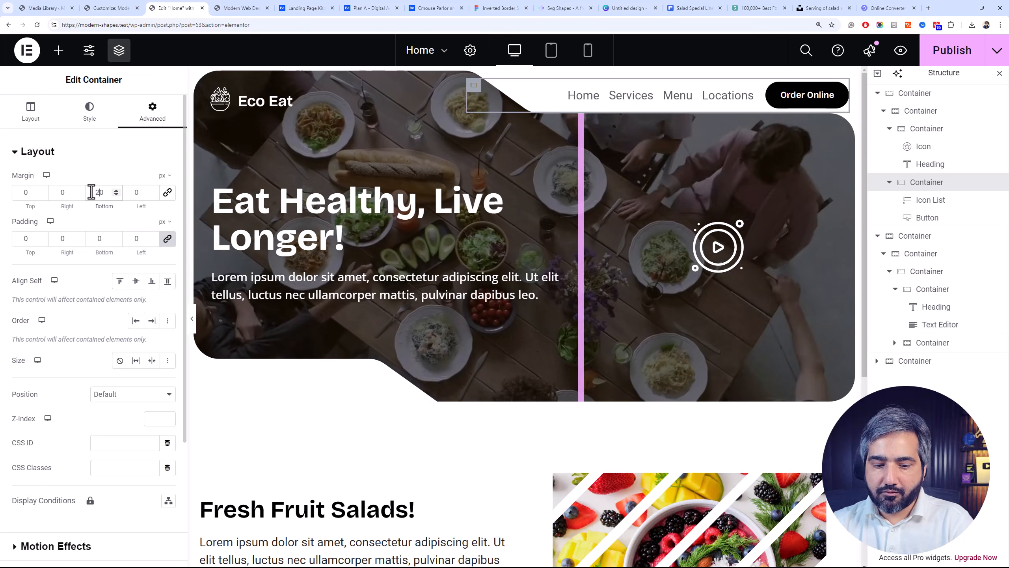
type("2")
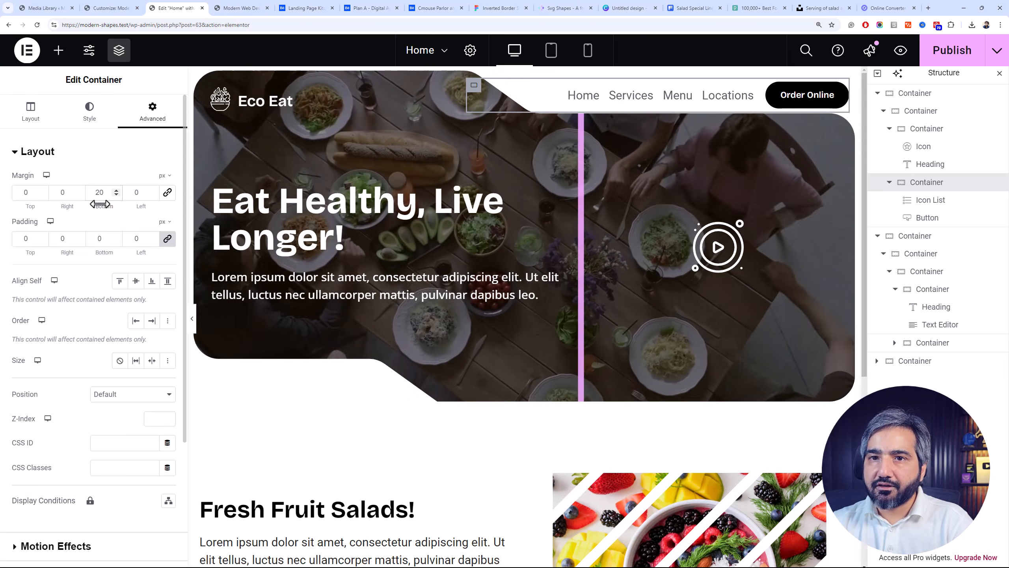
key("BackSpace")
type("3")
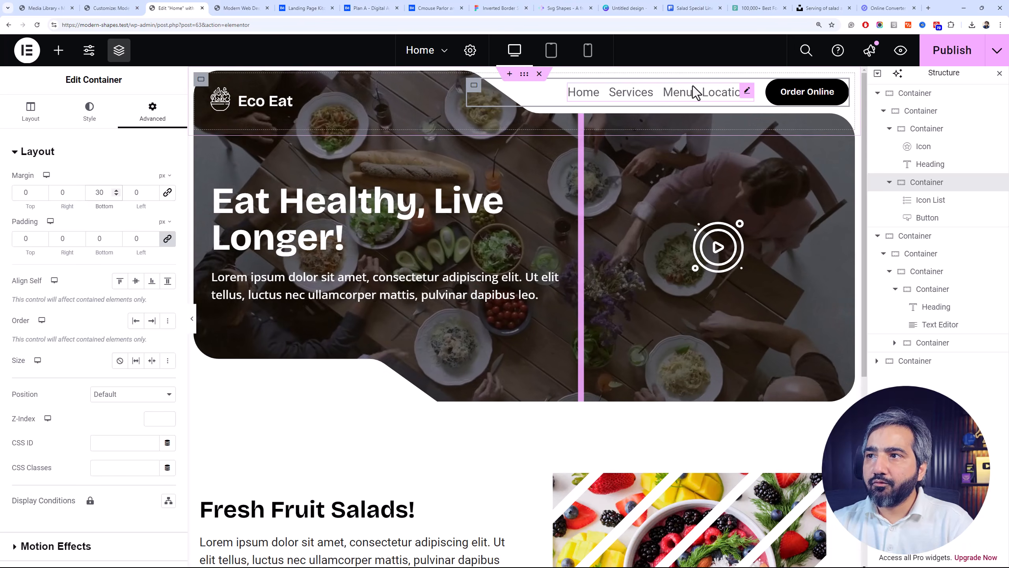
Set the header icon list's text to the Bricolage Grotesque font and its color to black
left_click(740, 94)
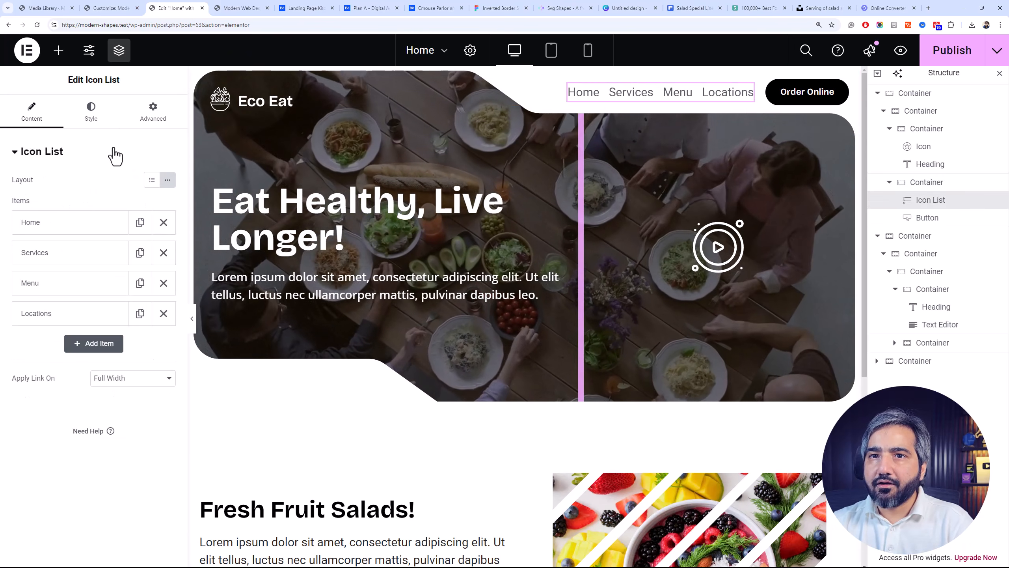
left_click(91, 111)
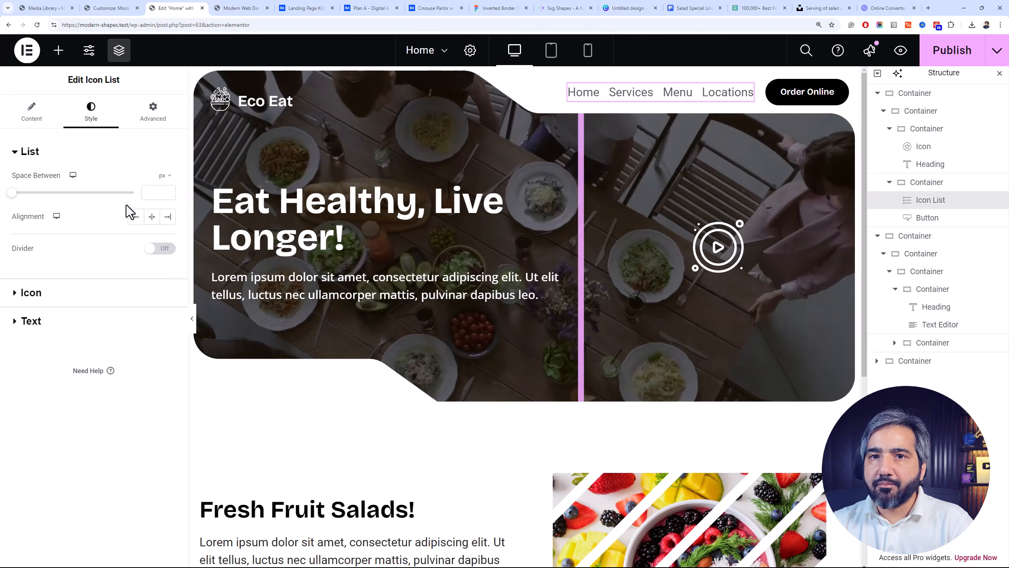
left_click(97, 330)
left_click(167, 236)
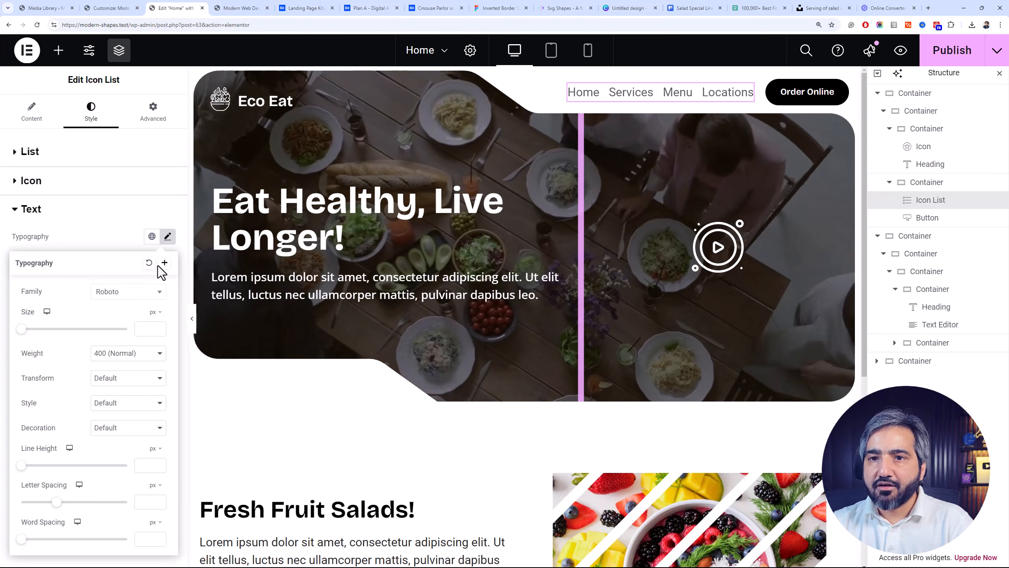
left_click(136, 292)
type("grot")
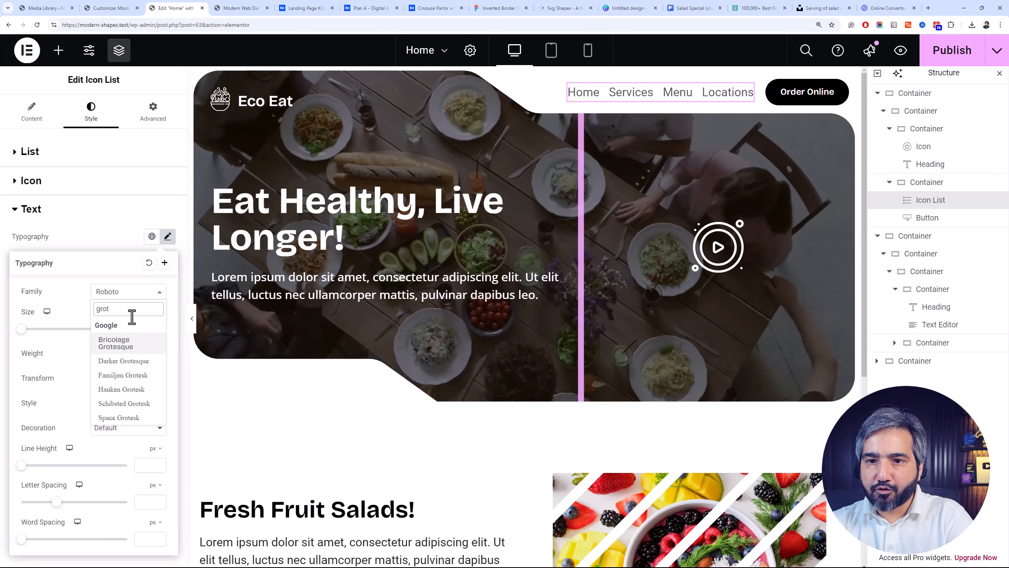
left_click(127, 343)
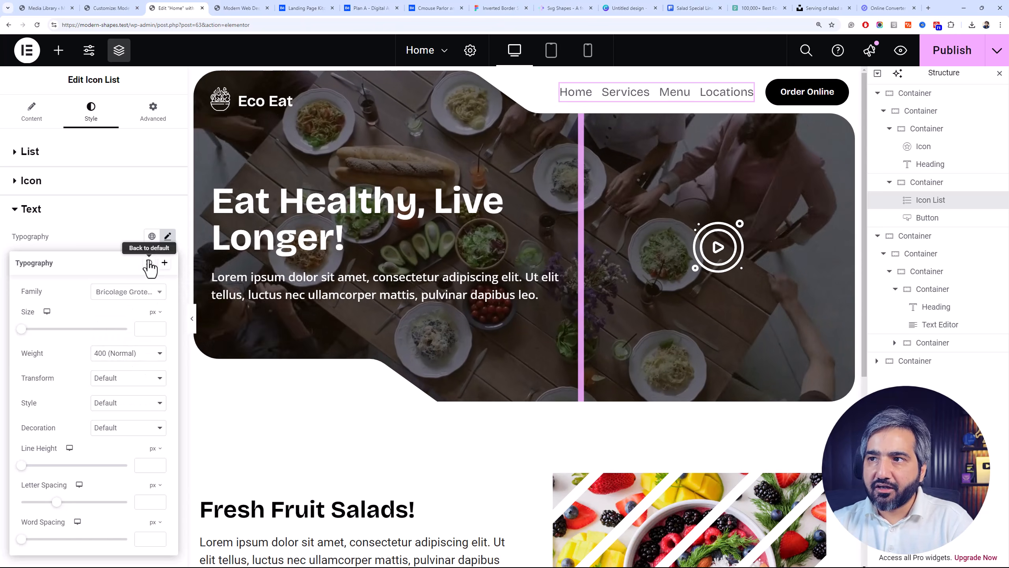
left_click(134, 241)
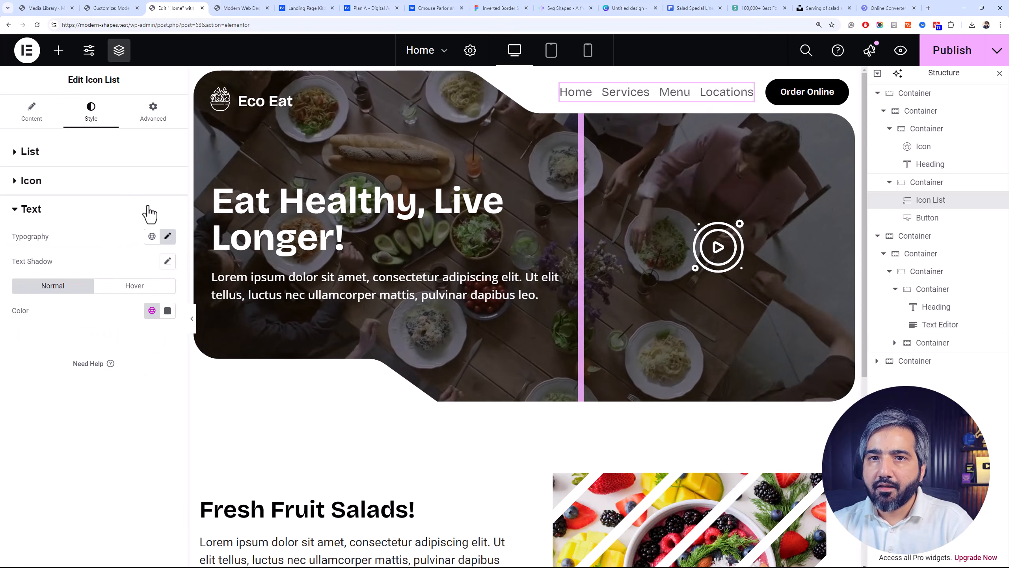
left_click(167, 311)
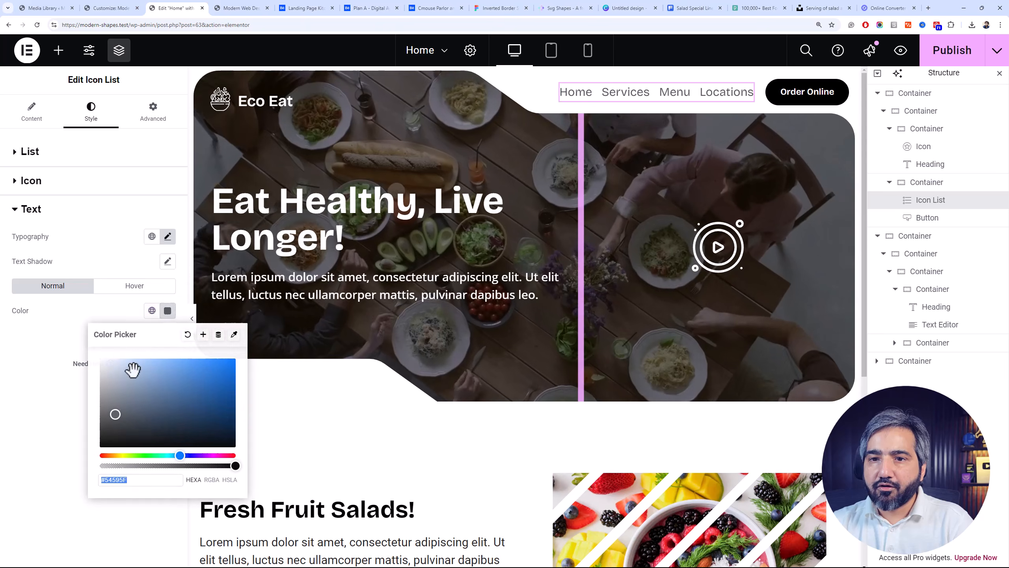
left_click(55, 424)
Turn on the icon list's divider with a height of 50% and color #000000
left_click(26, 161)
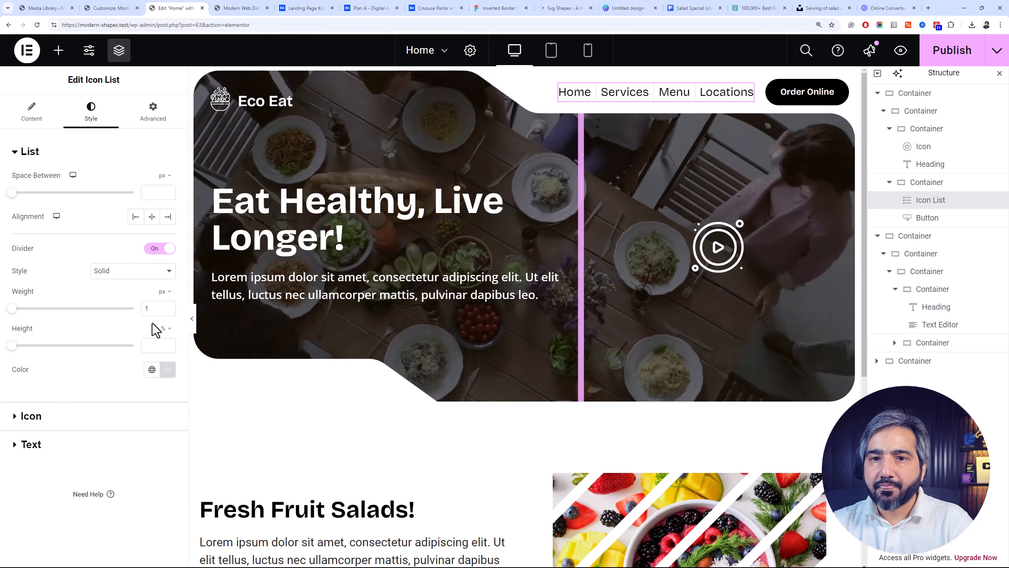
left_click(155, 349)
type("5")
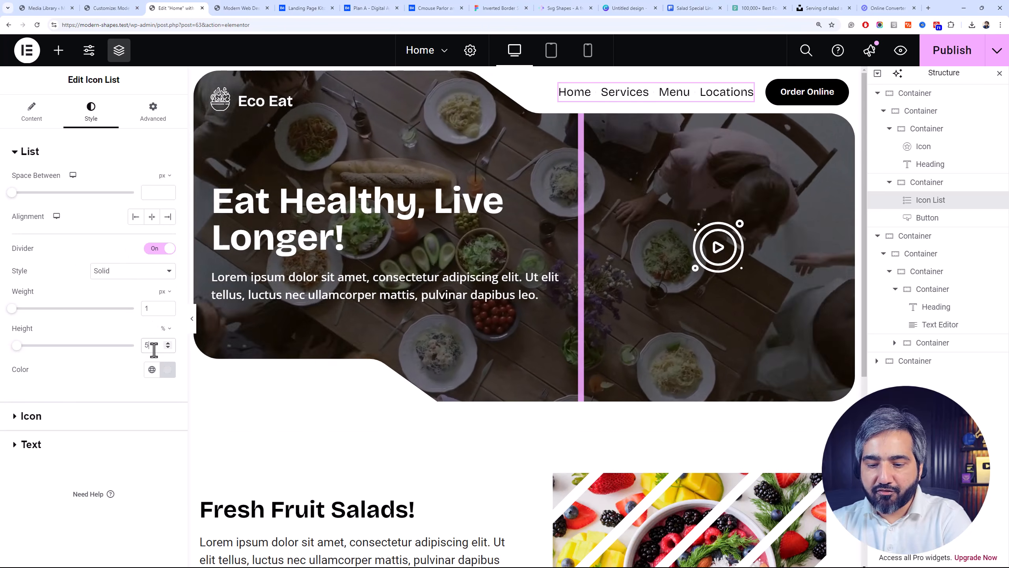
type("0")
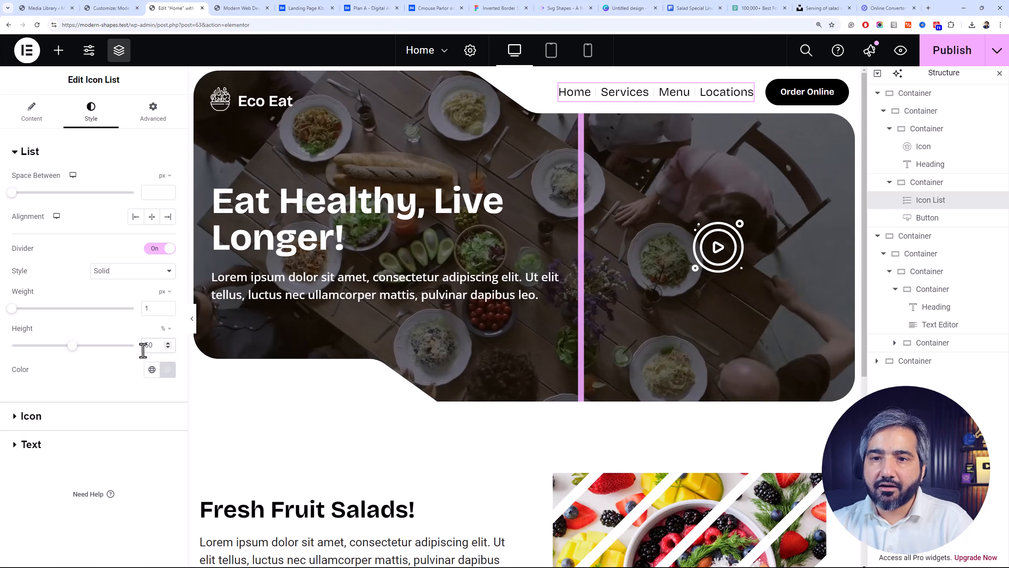
left_click(151, 371)
left_click(166, 369)
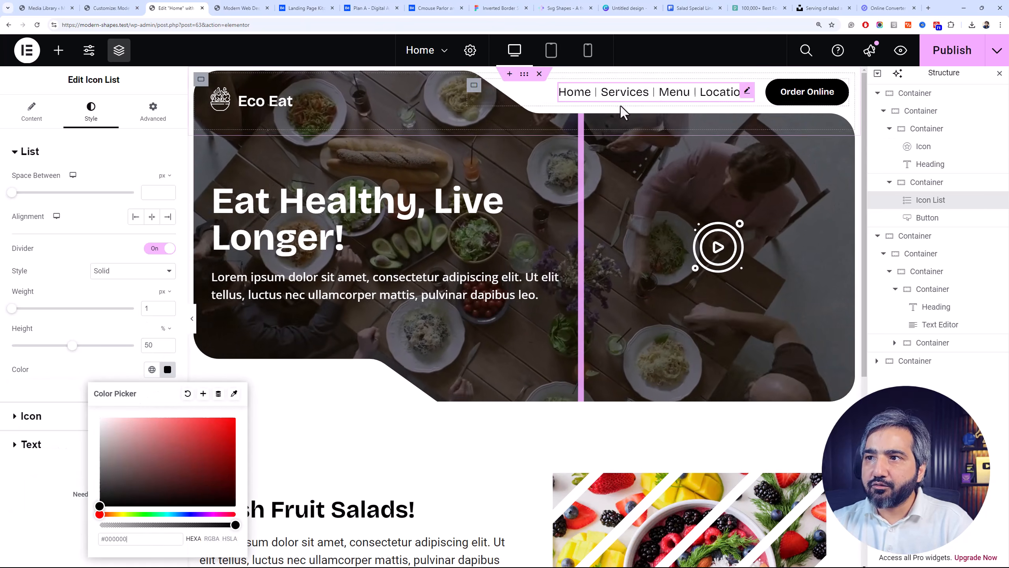
Try the Double style for the icon list's divider, and switch it back to Solid
left_click(151, 271)
left_click(132, 296)
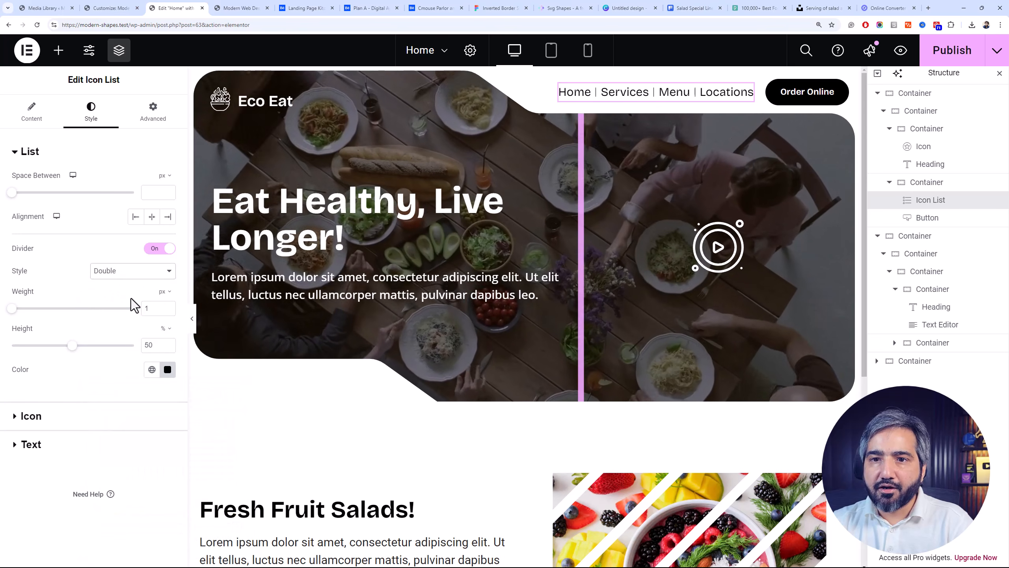
left_click(131, 273)
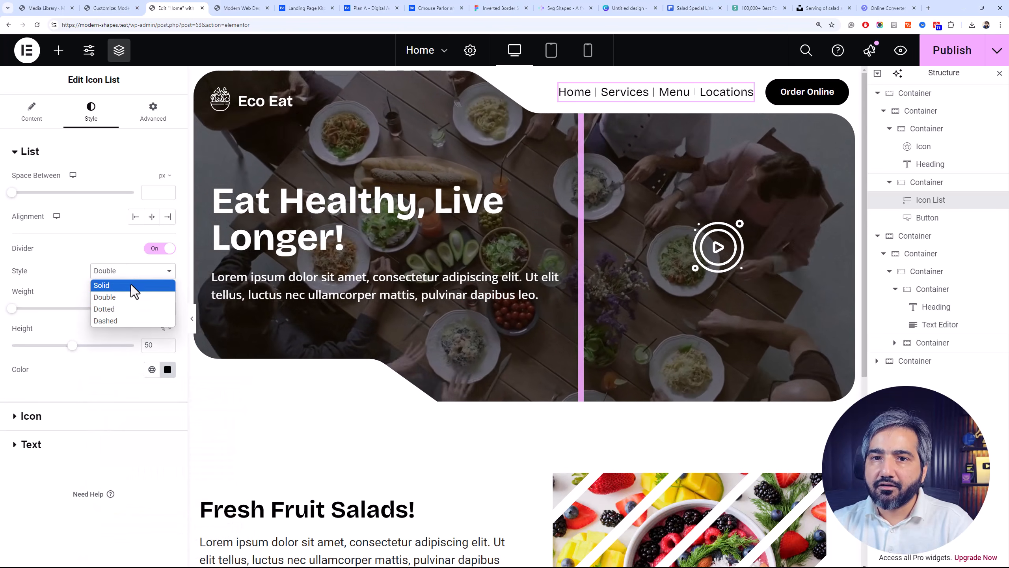
left_click(131, 285)
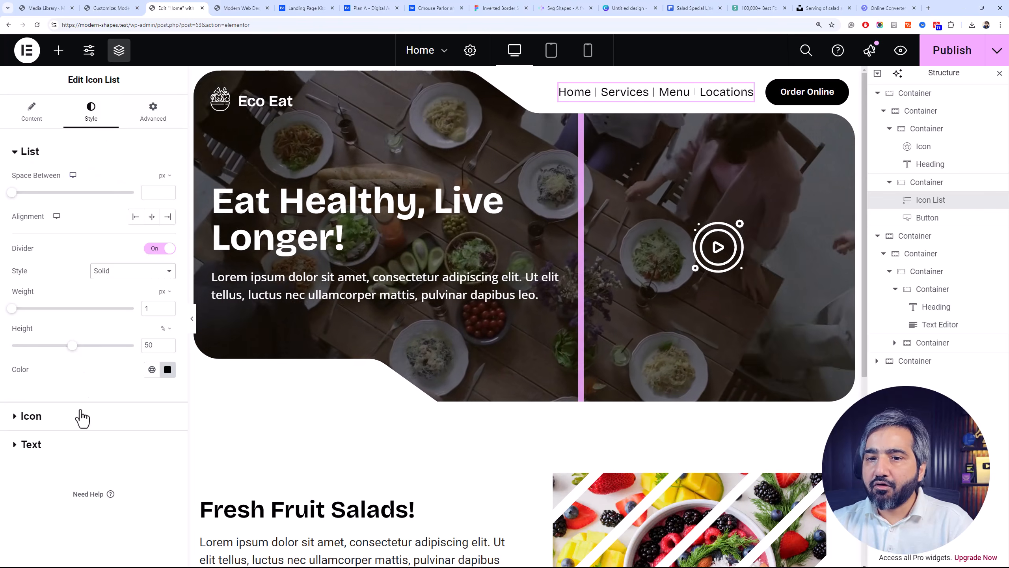
Try the Uppercase transform on the header icon list's text, and settle on Capitalize
left_click(83, 449)
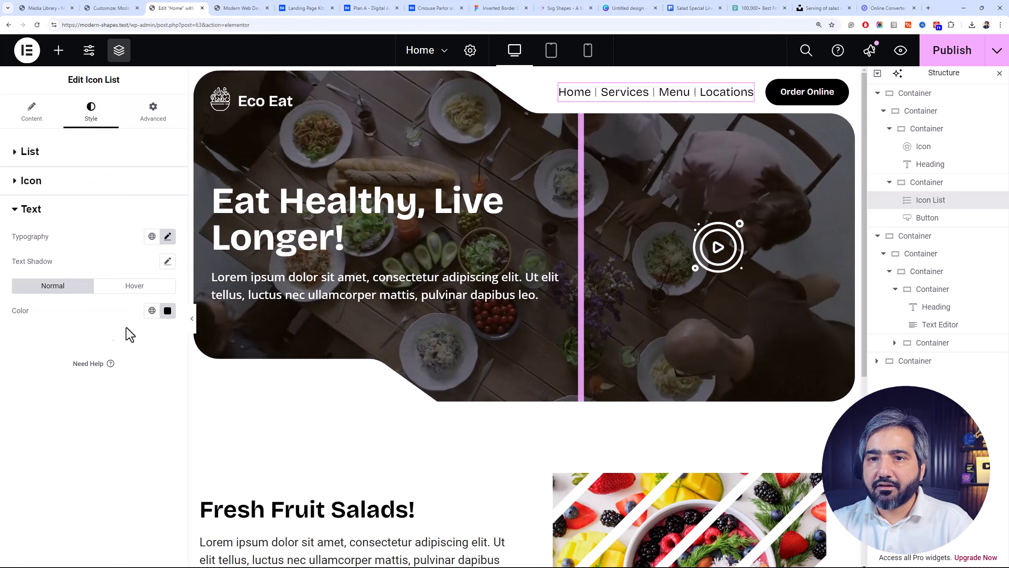
left_click(167, 237)
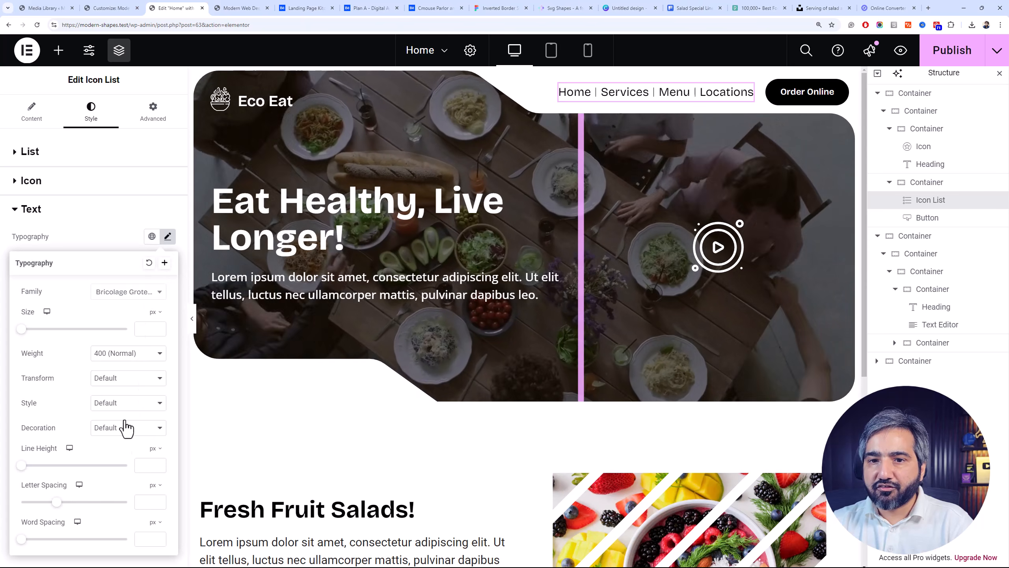
left_click(118, 385)
left_click(127, 404)
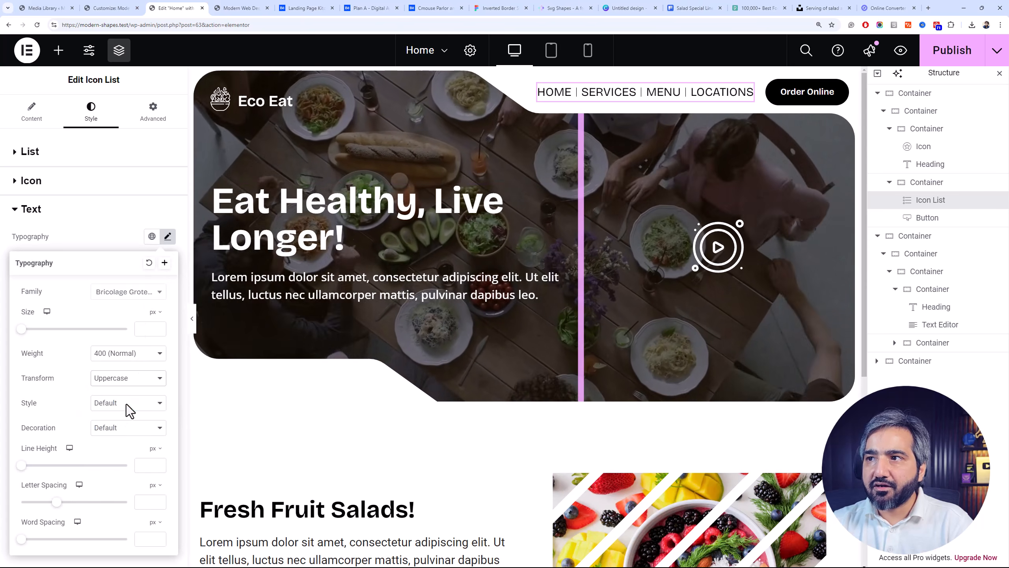
left_click(146, 356)
left_click(134, 345)
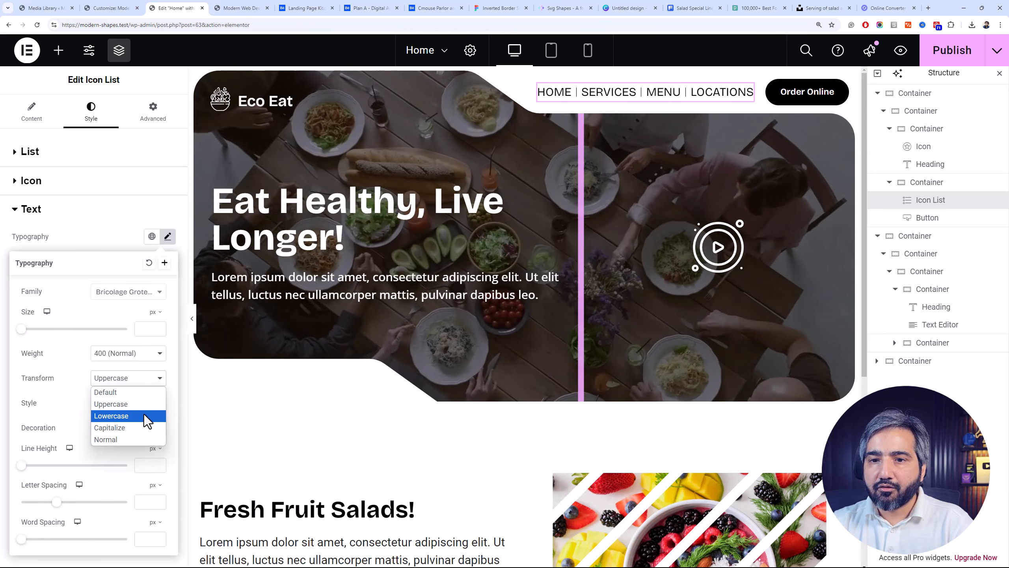
left_click(140, 427)
Set the icon list text's size to 18 px and its weight to 600 (Semi Bold)
left_click(148, 330)
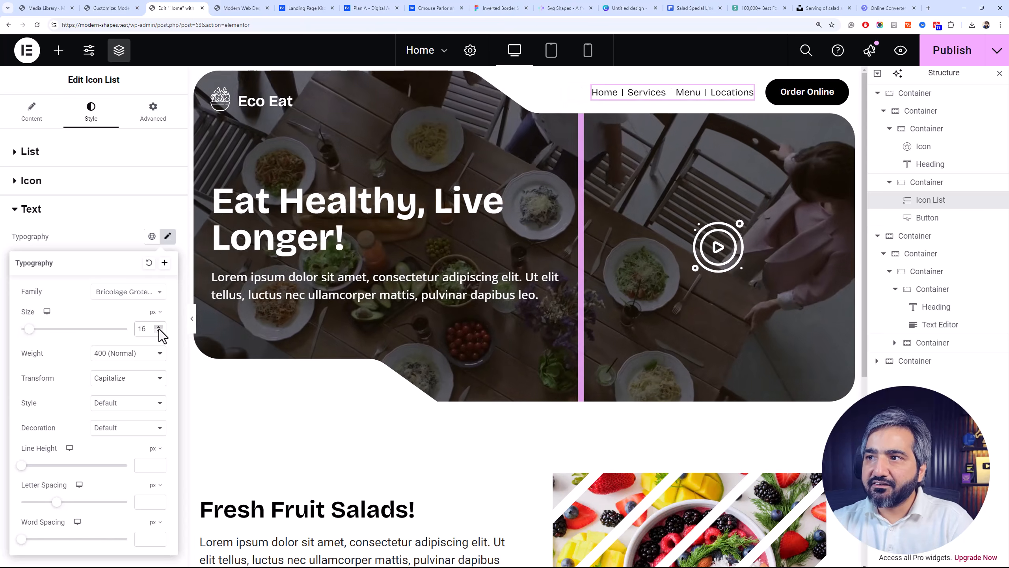
left_click(158, 327)
left_click(158, 326)
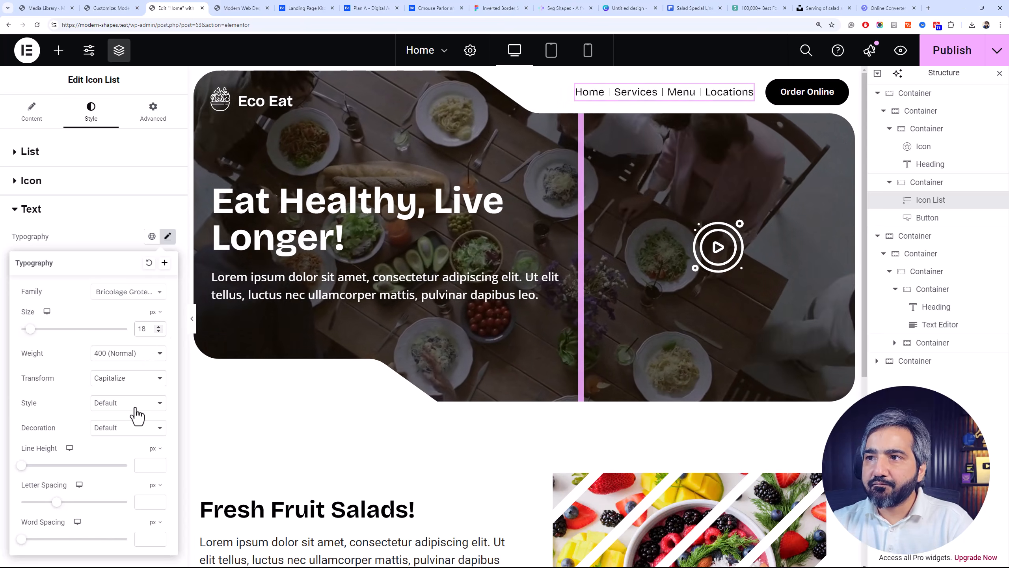
left_click(133, 354)
left_click(138, 423)
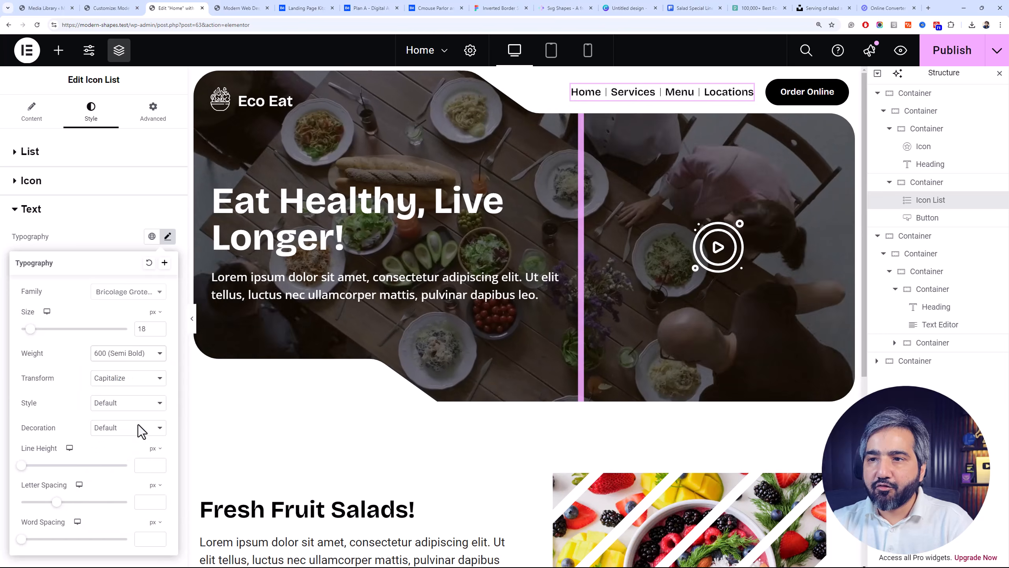
Set the space between the header's icon list items to 35 px
left_click(104, 153)
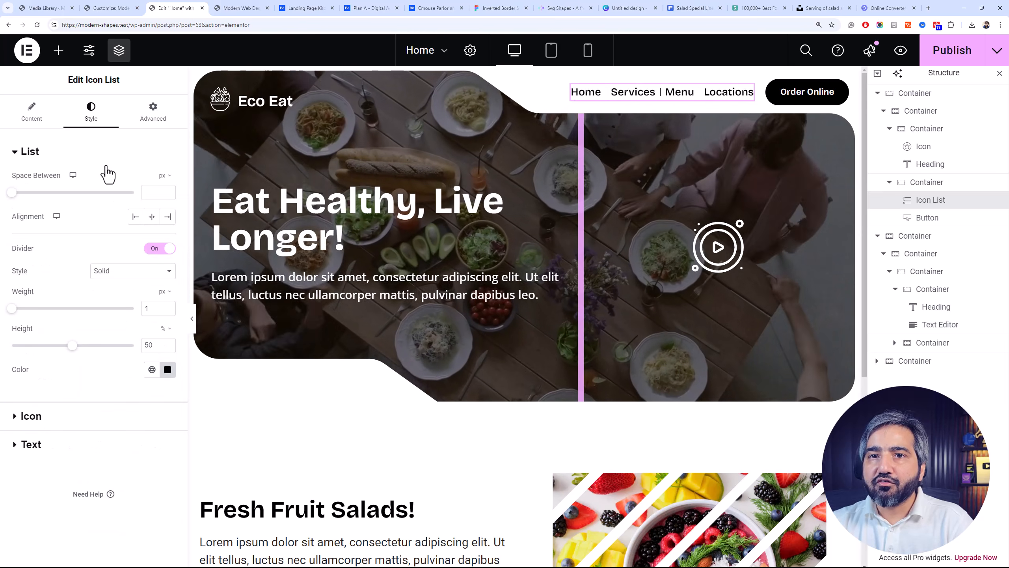
left_click(147, 192)
type("10")
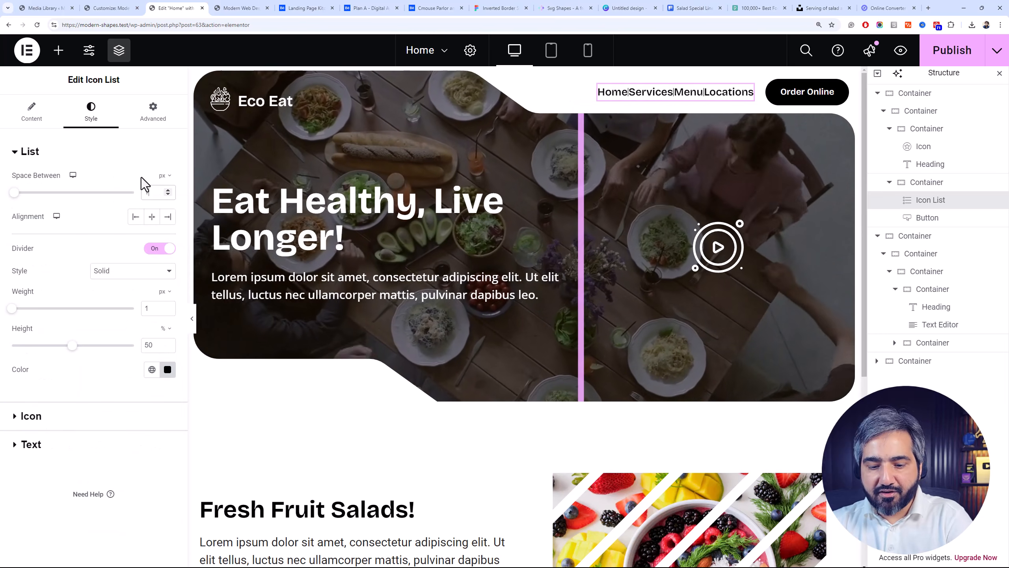
left_click(167, 190)
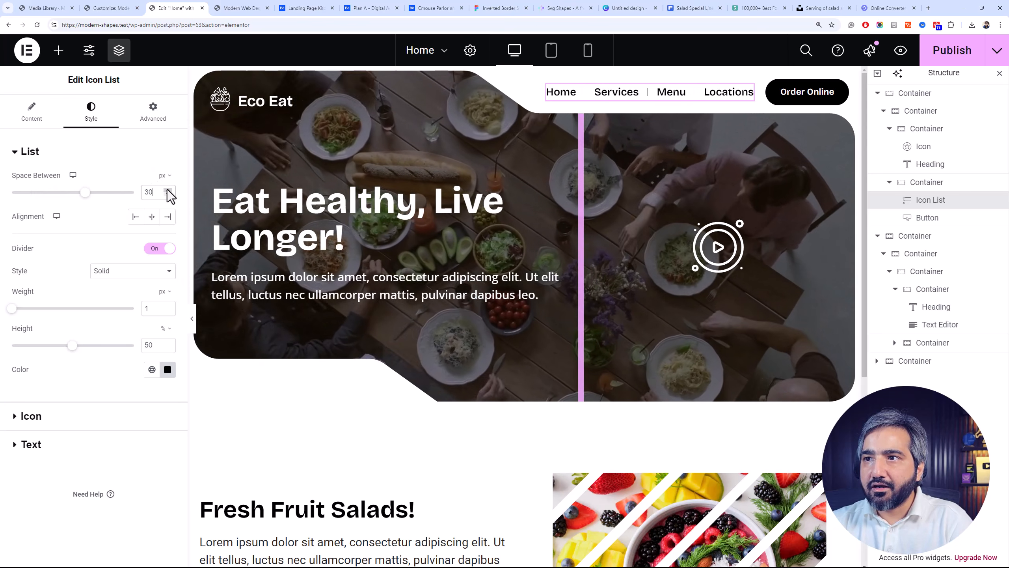
left_click(167, 190)
left_click(167, 190)
left_click(167, 190)
left_click(167, 190)
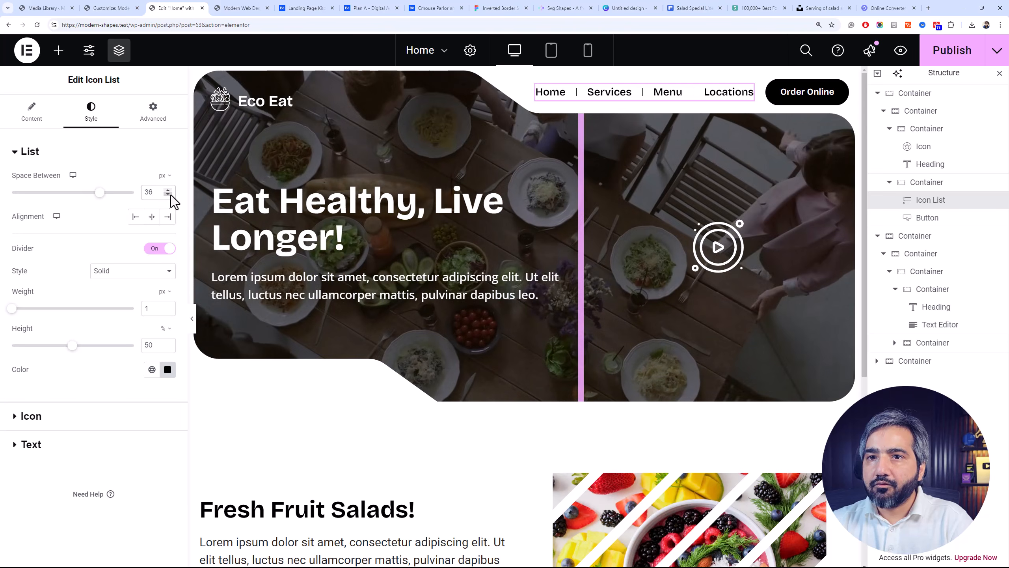
left_click(168, 195)
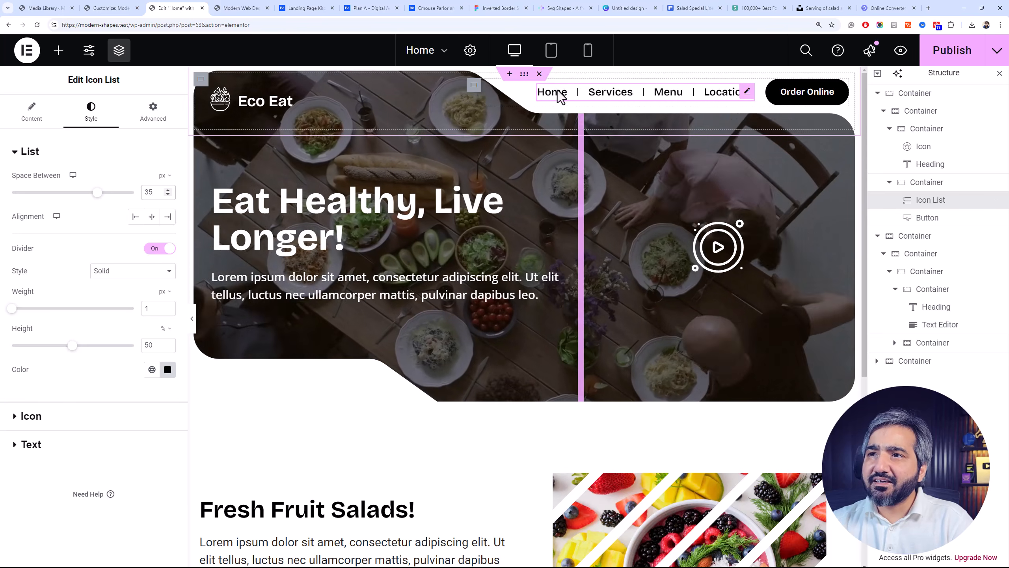
Set the top margin of the hero container below the header to -110 px
left_click(877, 93)
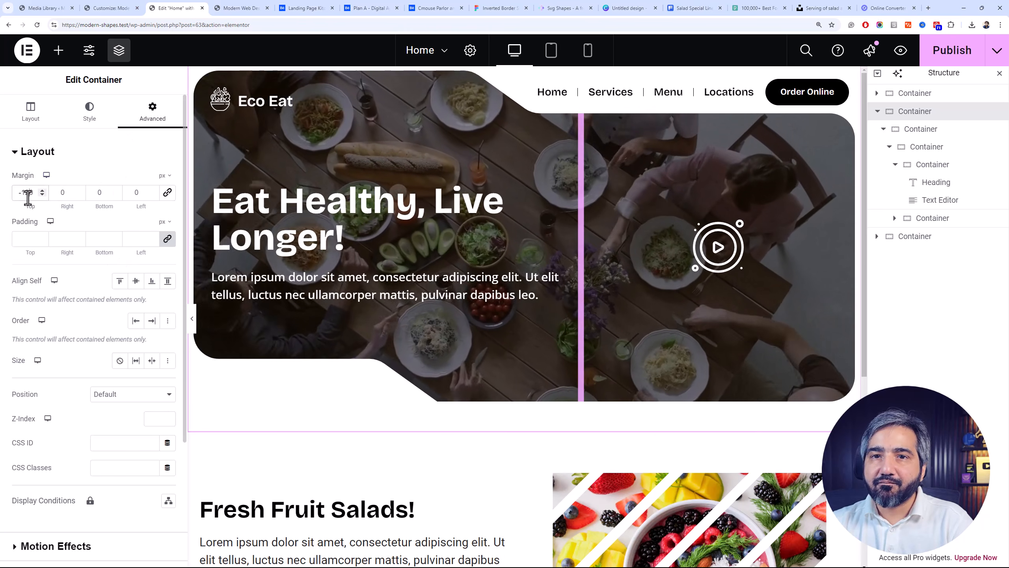
left_click_drag(28, 197, 25, 196)
type("10")
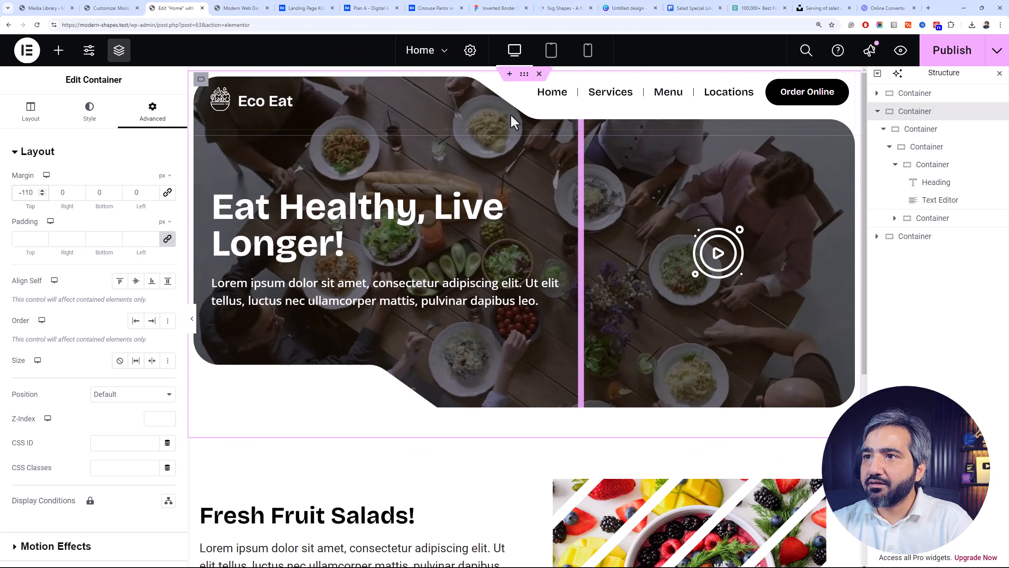
Set the bottom margin of the container holding the icon list and button to 20 px
left_click(913, 97)
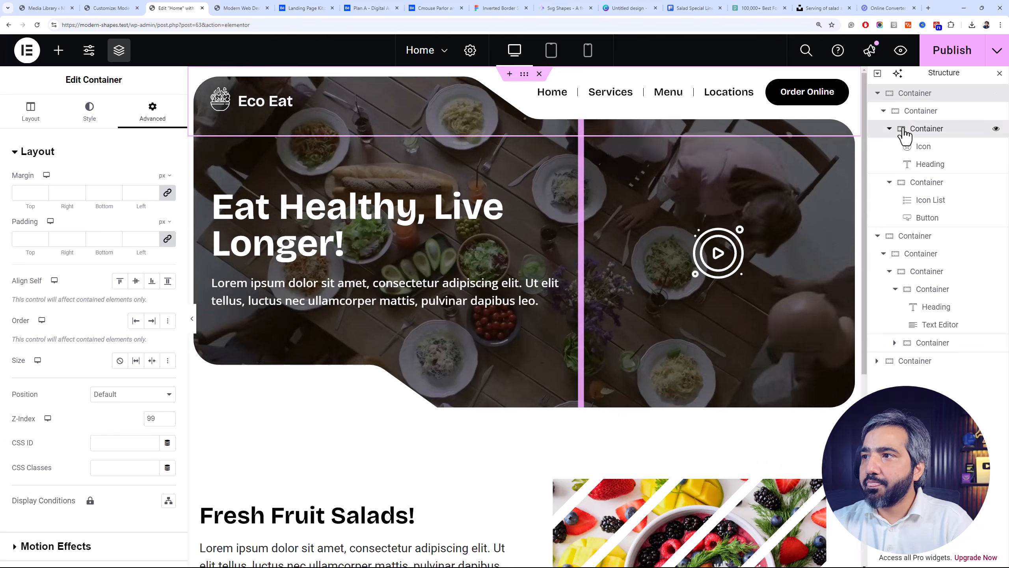
left_click(903, 186)
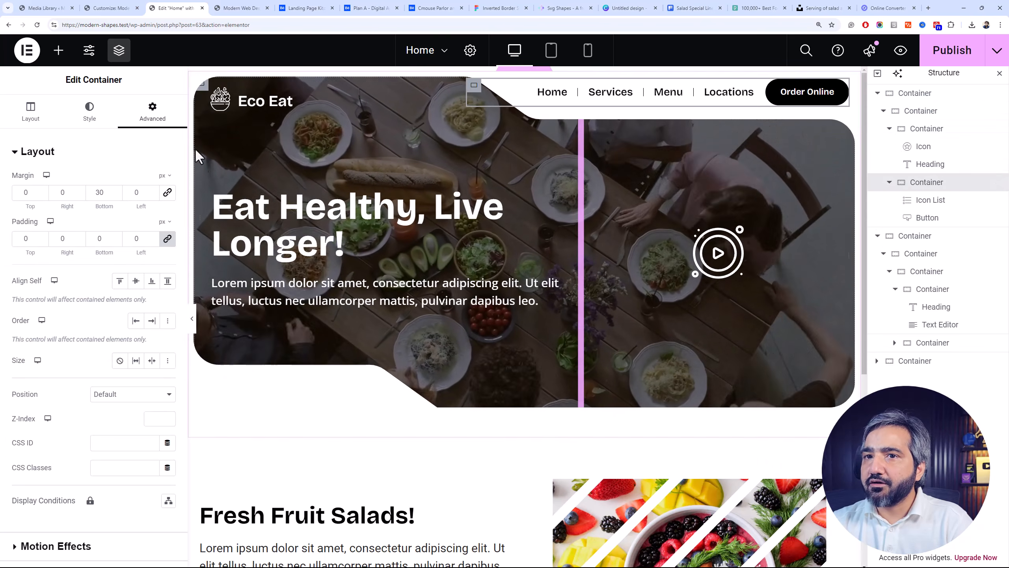
left_click_drag(100, 195, 93, 195)
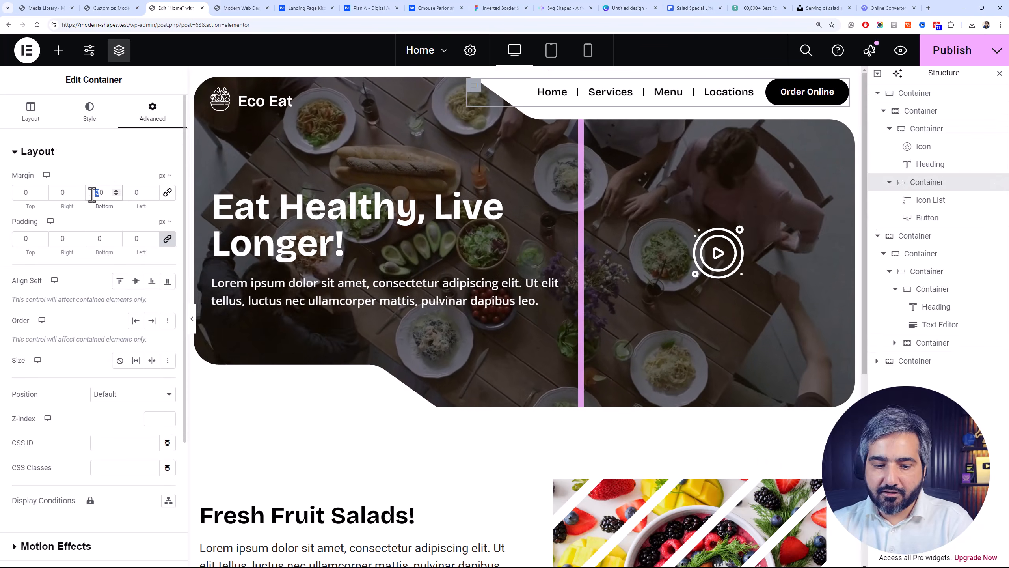
type("2")
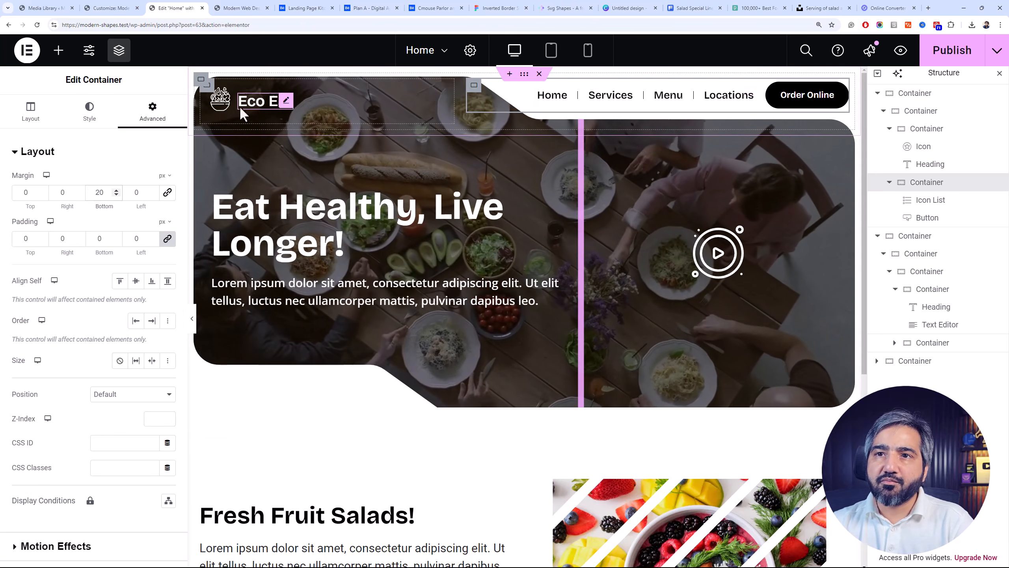
Check the Cmouse salon website design on Behance for its section layout, and return to the Elementor page
left_click(221, 101)
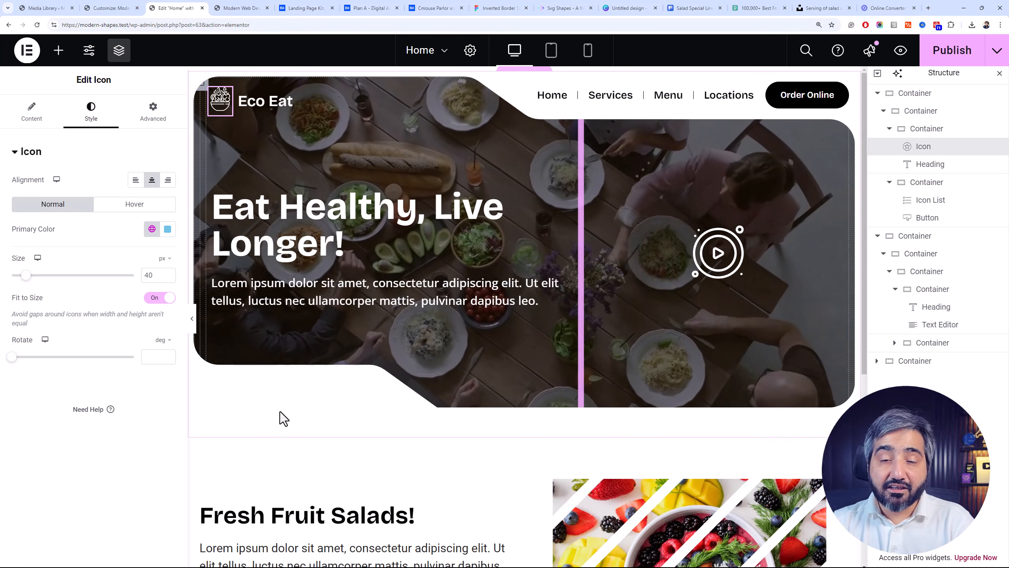
left_click(423, 8)
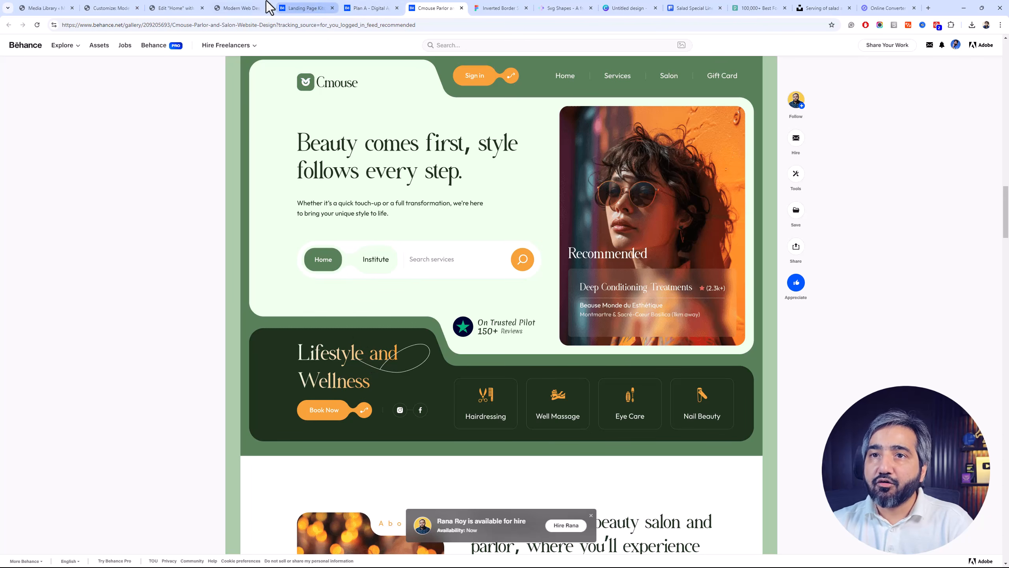
left_click(179, 8)
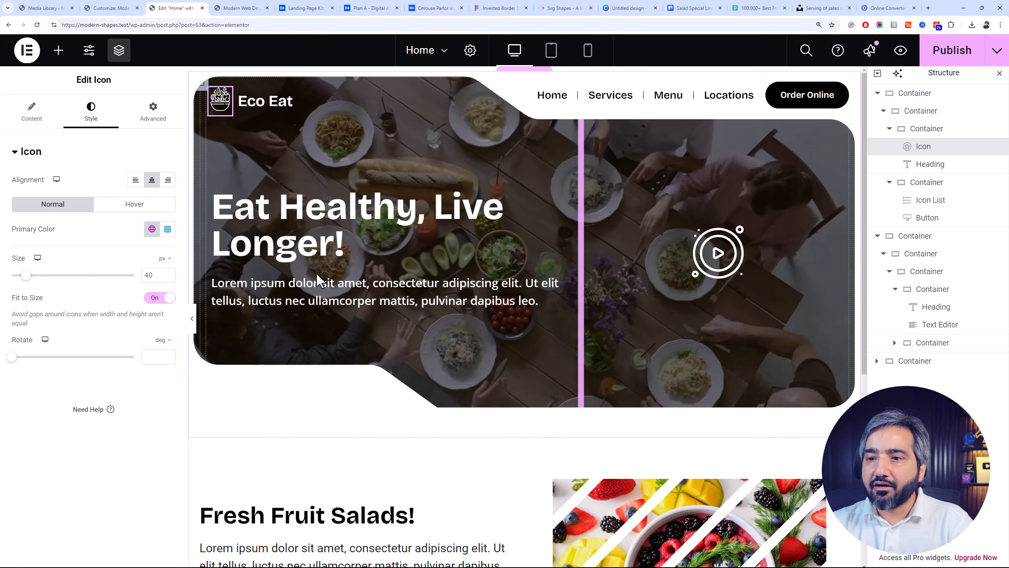
Insert a Flexbox column container between the hero and the Fresh Fruit Salads section, and nest a full-width container inside it
scroll(489, 359, "down", 3)
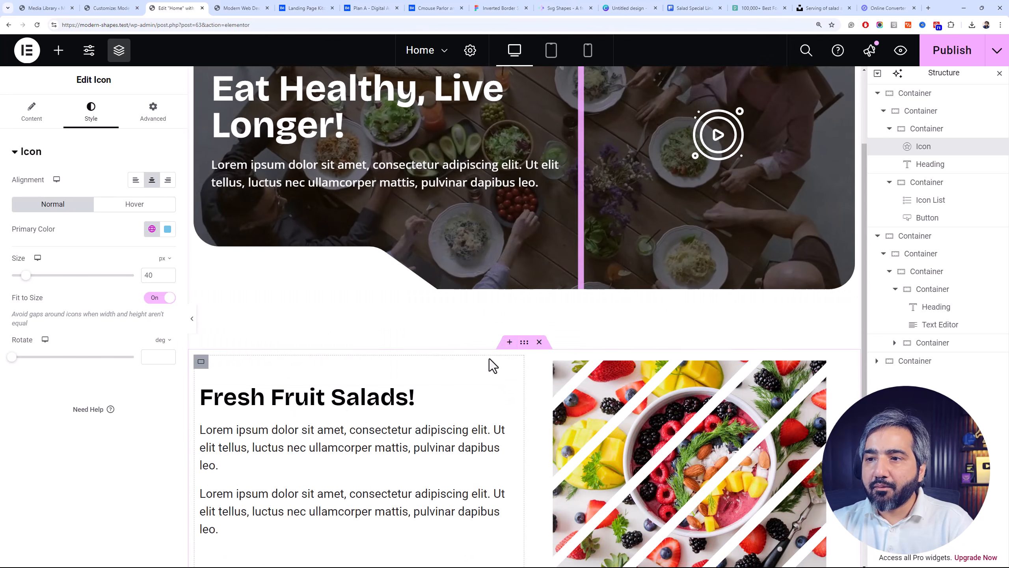
left_click(509, 341)
left_click(496, 371)
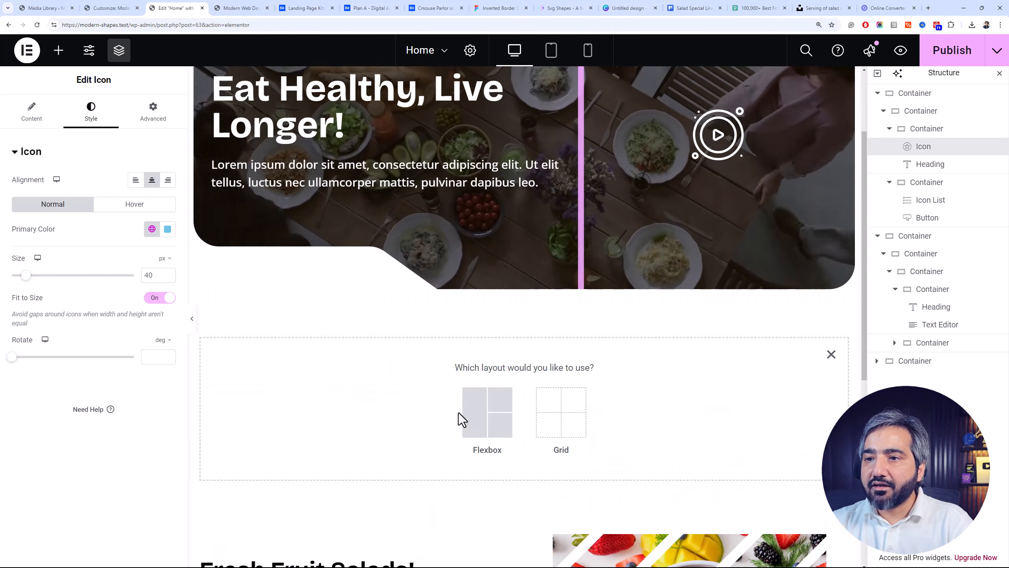
left_click(468, 419)
left_click(358, 410)
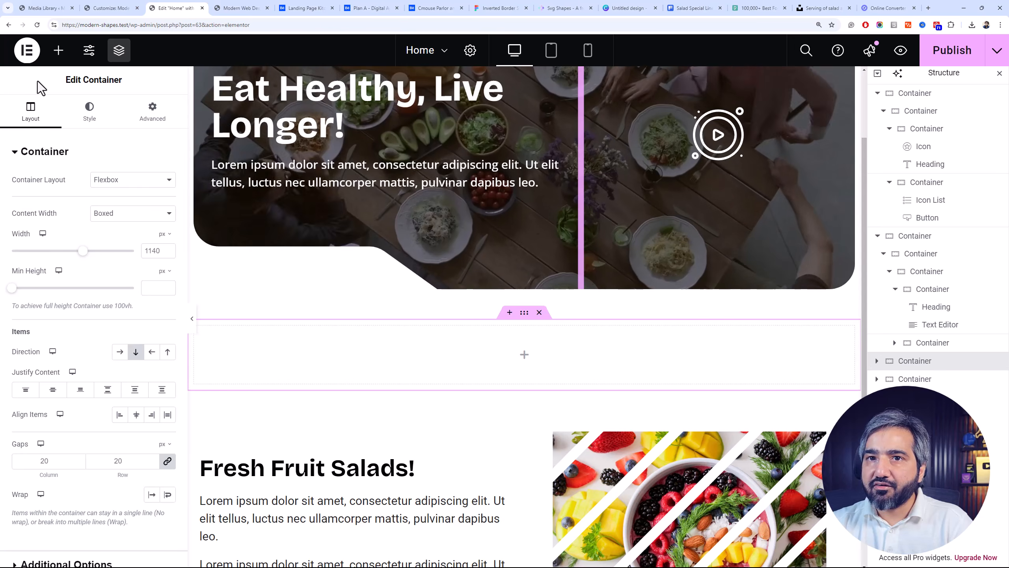
left_click(58, 50)
left_click(67, 261)
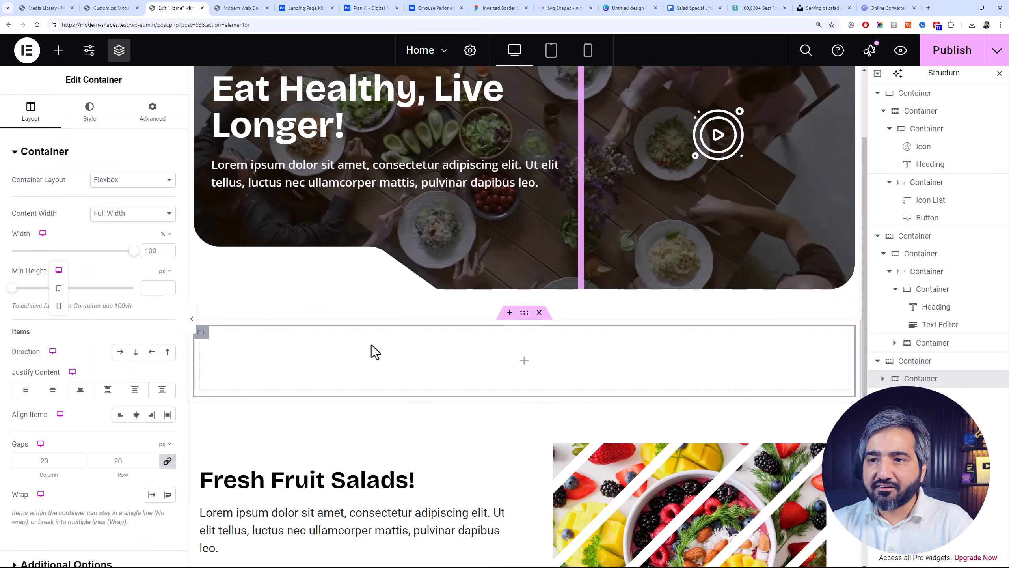
Give the new nested container a classic background in dark green
left_click(96, 116)
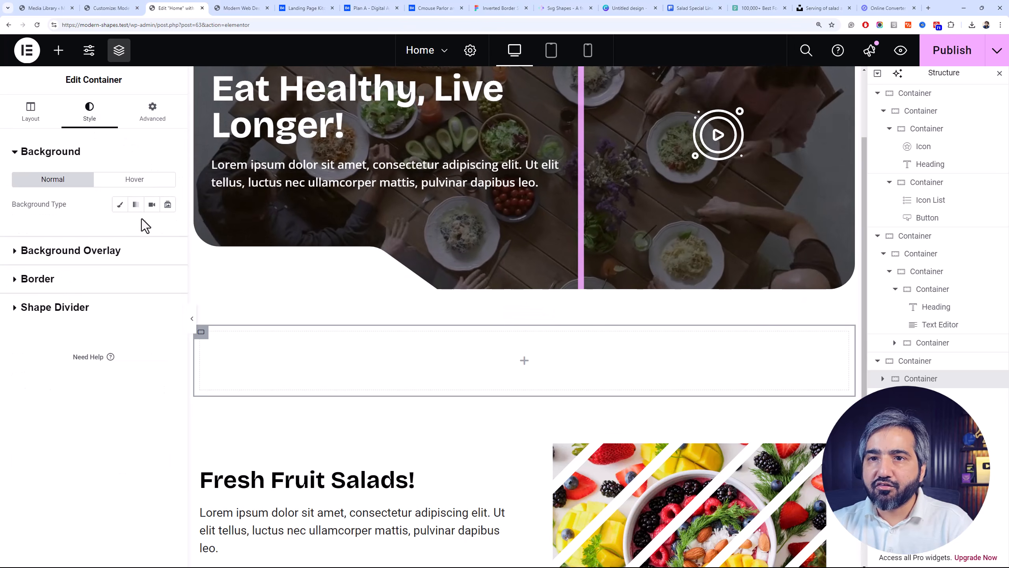
left_click(120, 205)
left_click(157, 235)
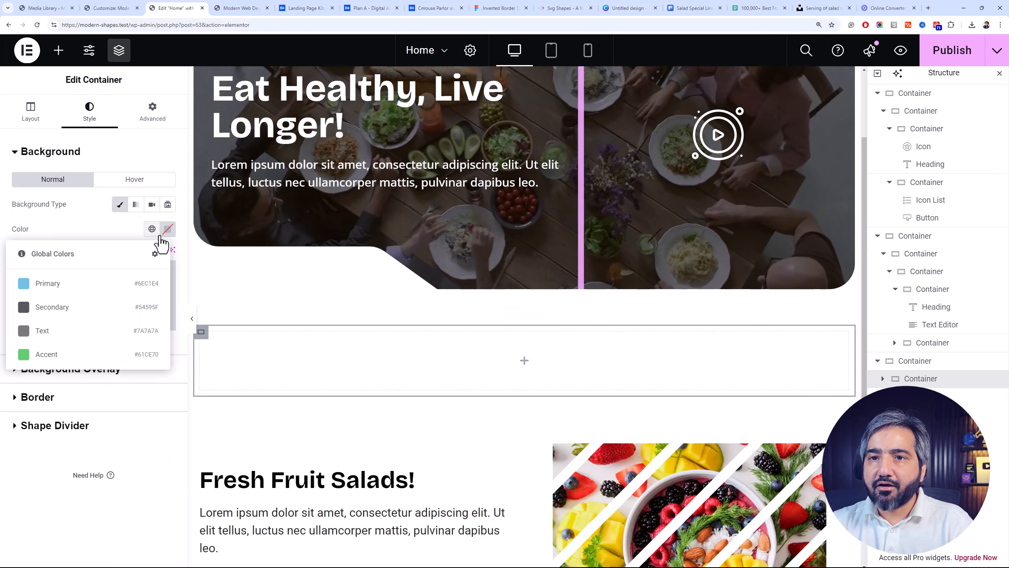
left_click(164, 236)
left_click(165, 237)
left_click(166, 230)
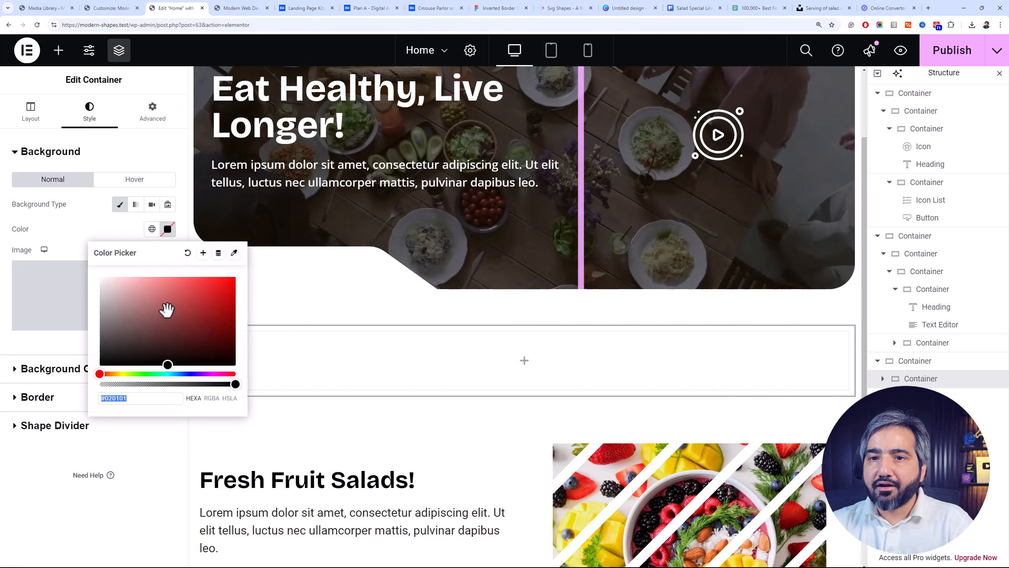
left_click(149, 373)
left_click_drag(201, 317, 215, 340)
left_click(64, 223)
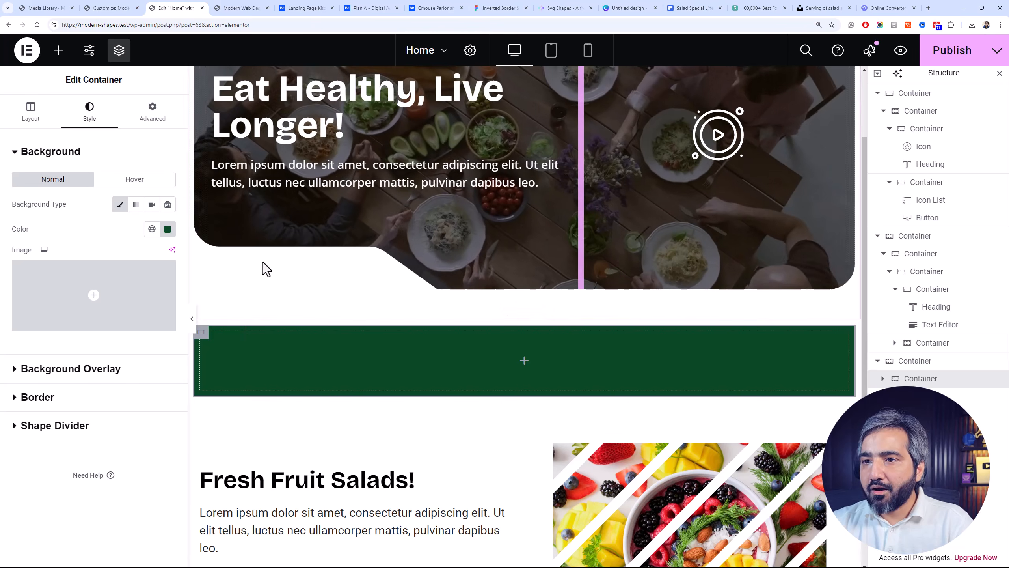
Switch to the Inverted Border SVG Shapes file in Figma, and move Shape-22 up to about X 375, Y -628
left_click(437, 8)
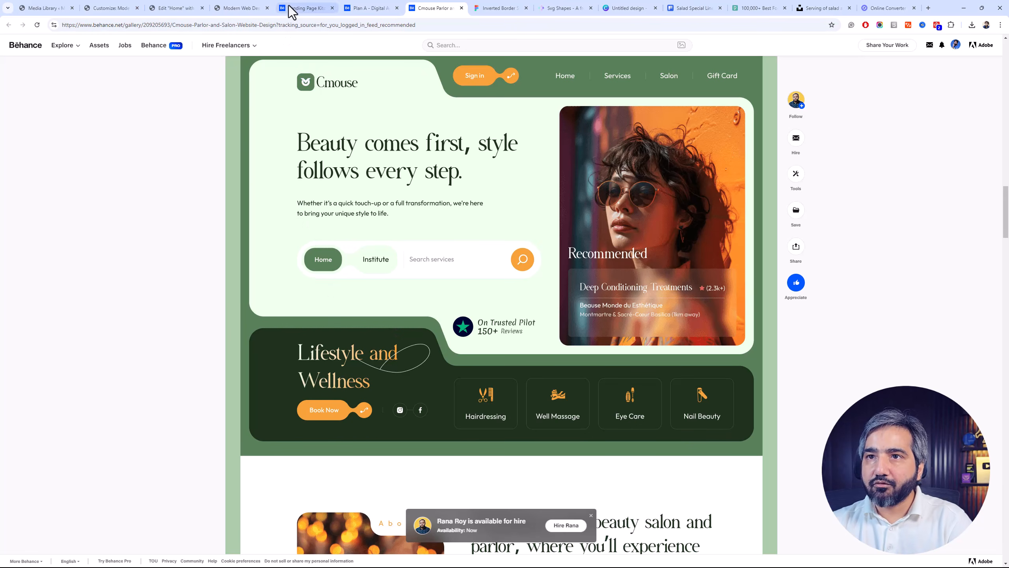
left_click(483, 7)
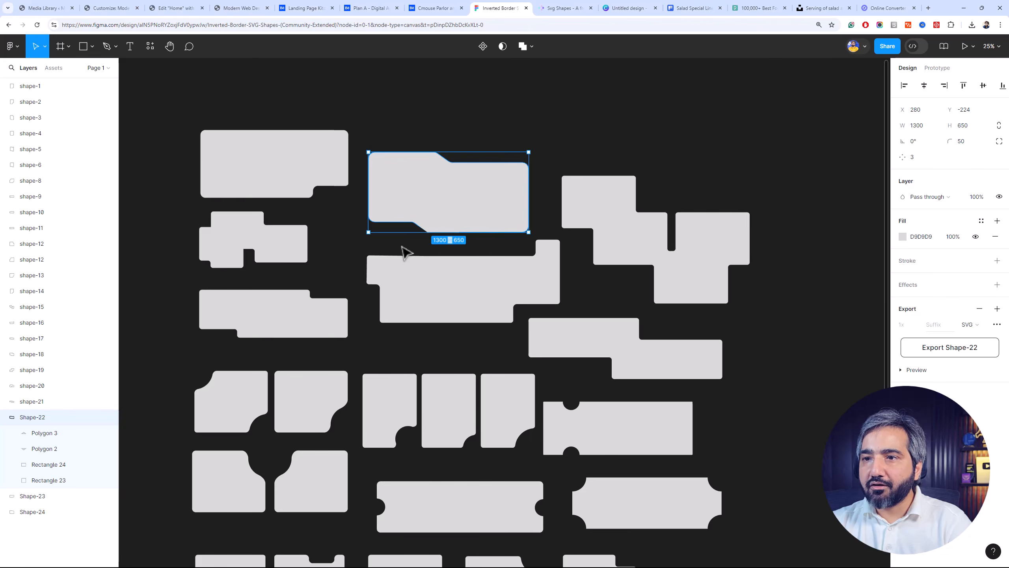
left_click(413, 250)
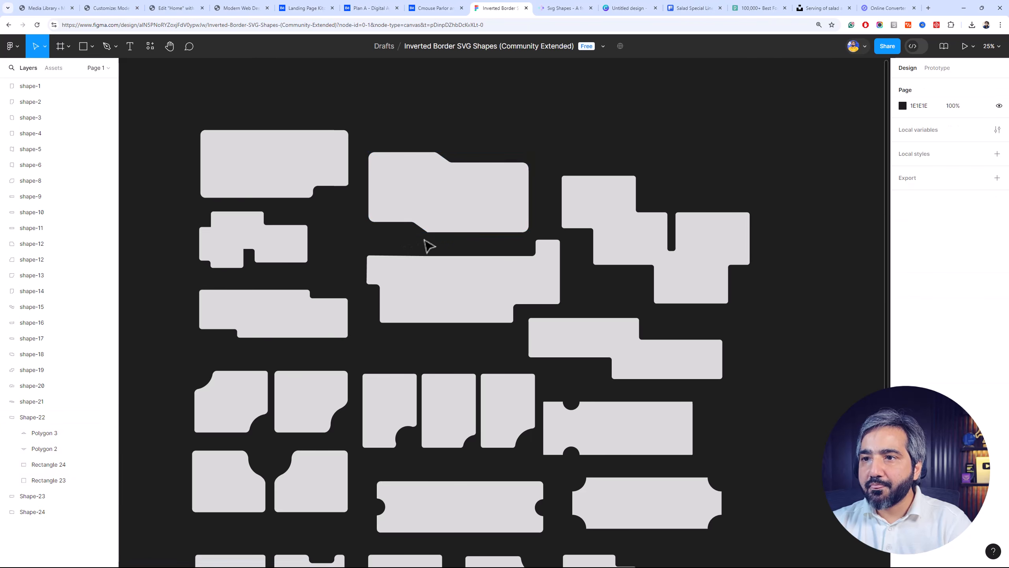
key("plus")
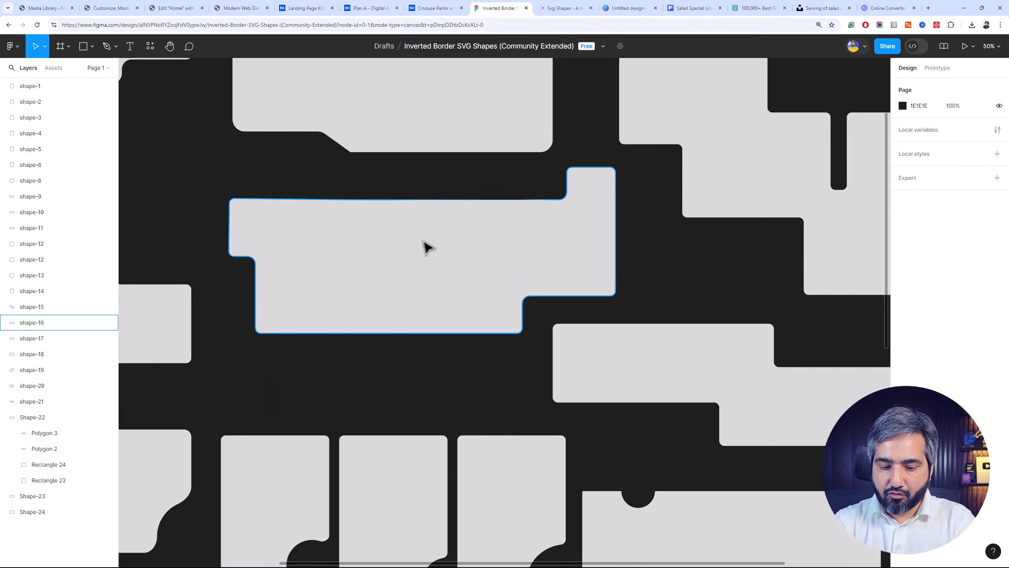
key("minus")
left_click_drag(461, 198, 474, 149)
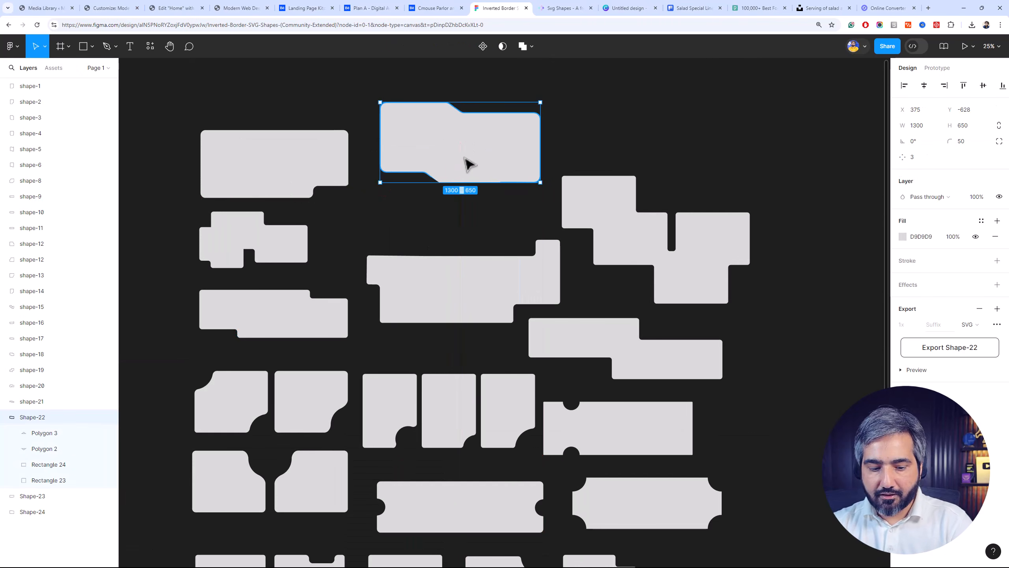
Duplicate Shape-22 and align the copy directly below the original at about X 375, Y -11
left_click_drag(487, 172, 489, 245)
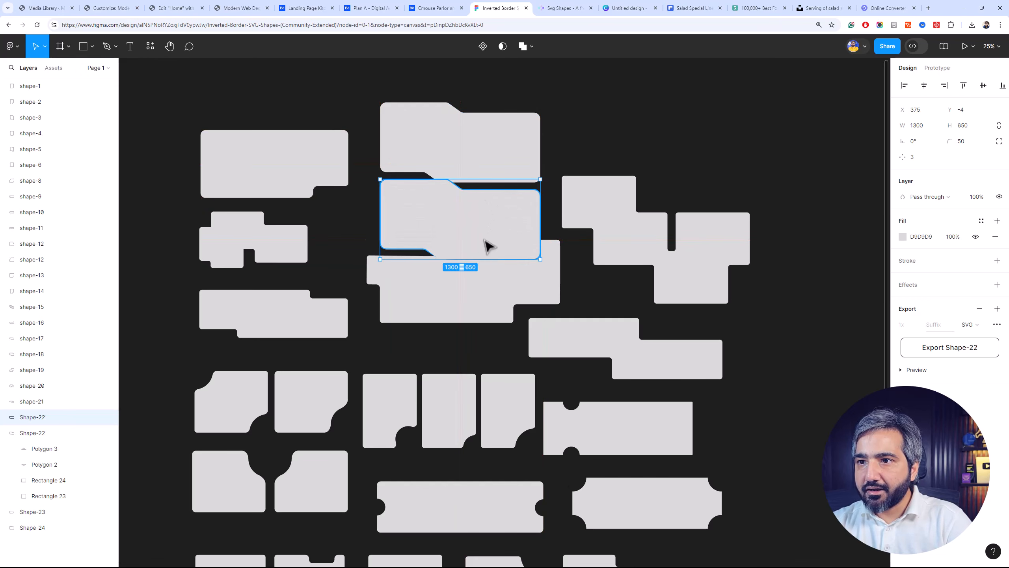
key("shift+0")
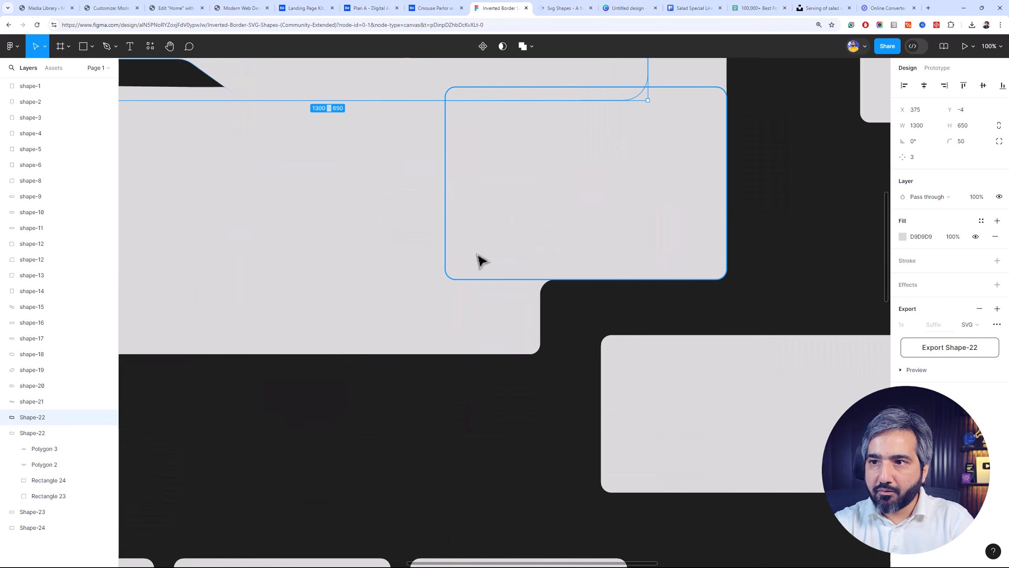
key("ctrl+minus")
left_click_drag(456, 225, 454, 377)
scroll(493, 393, "up", 3)
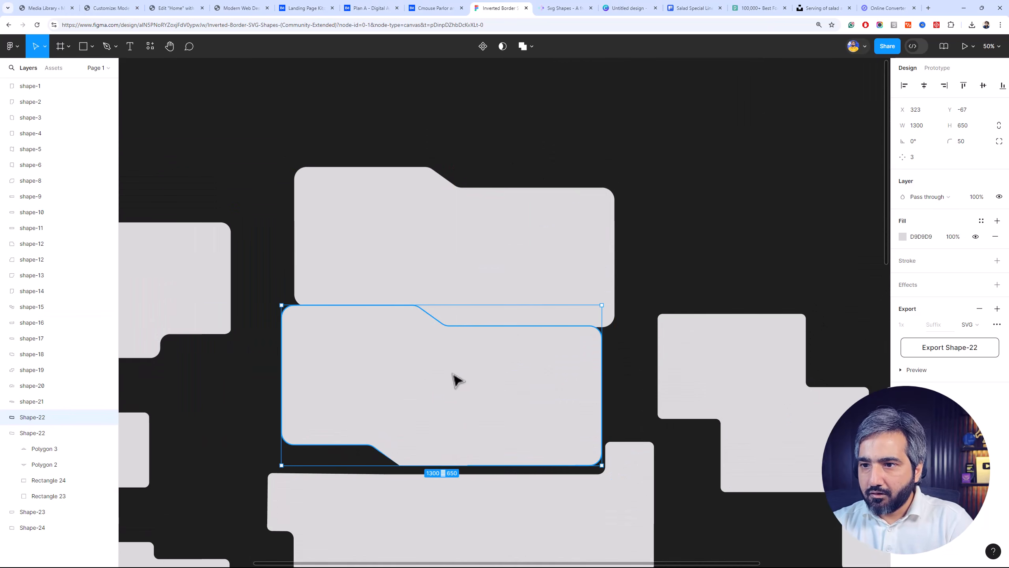
left_click_drag(561, 381, 573, 393)
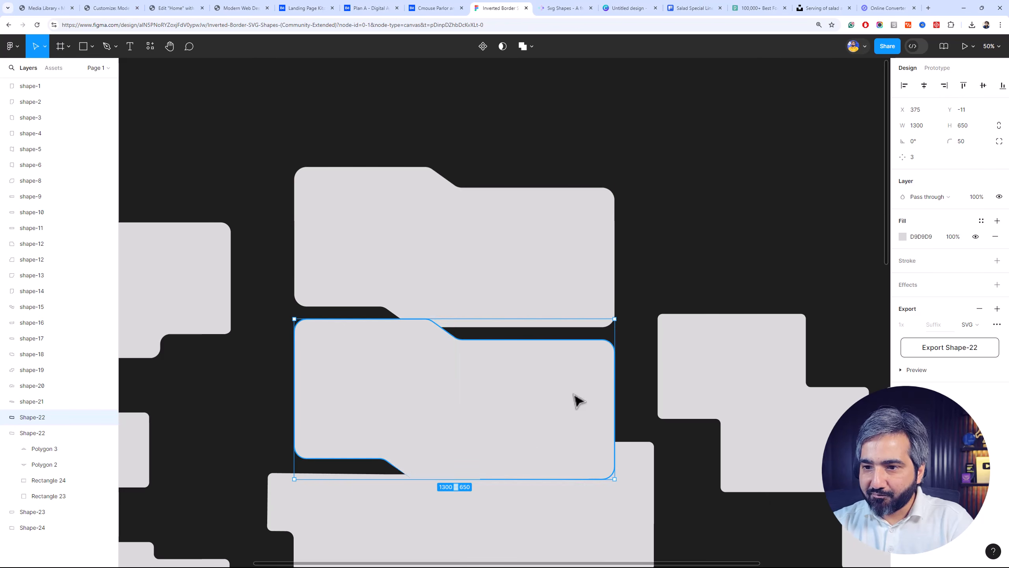
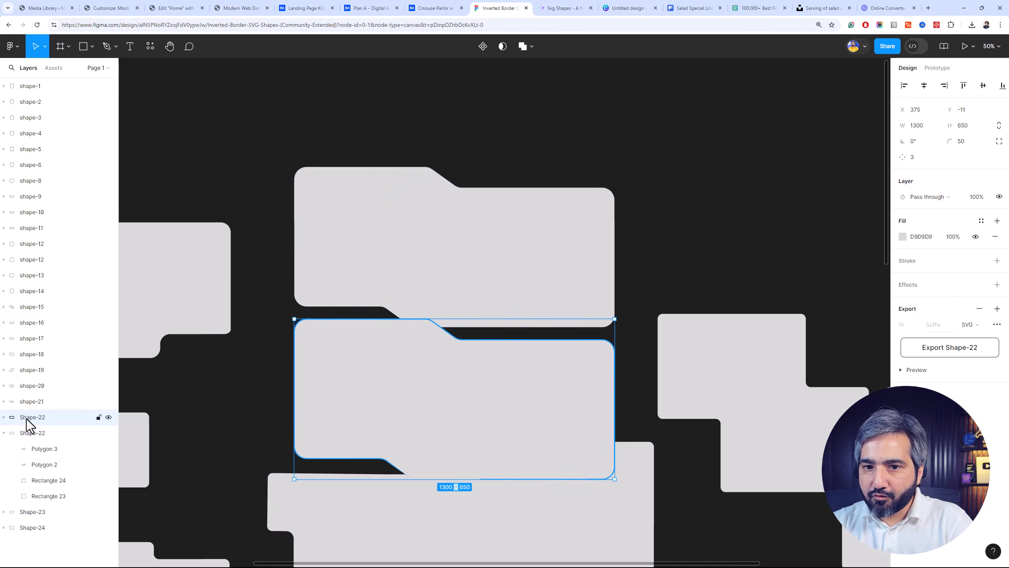
Move the duplicated Shape-22 to the end of the layer list and rename it Shape-25
left_click_drag(31, 537, 31, 537)
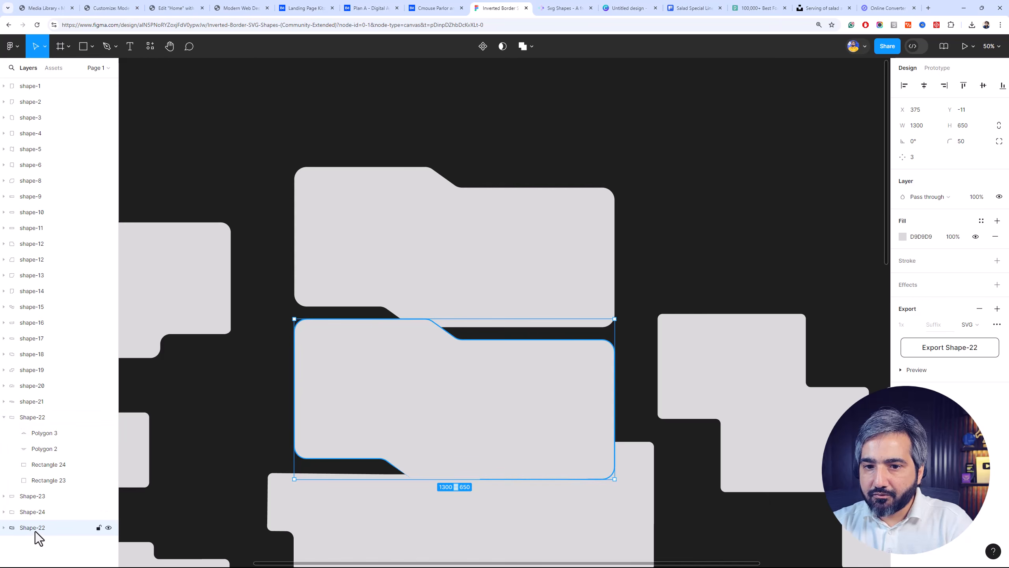
double_click(35, 531)
type("2")
key("Return")
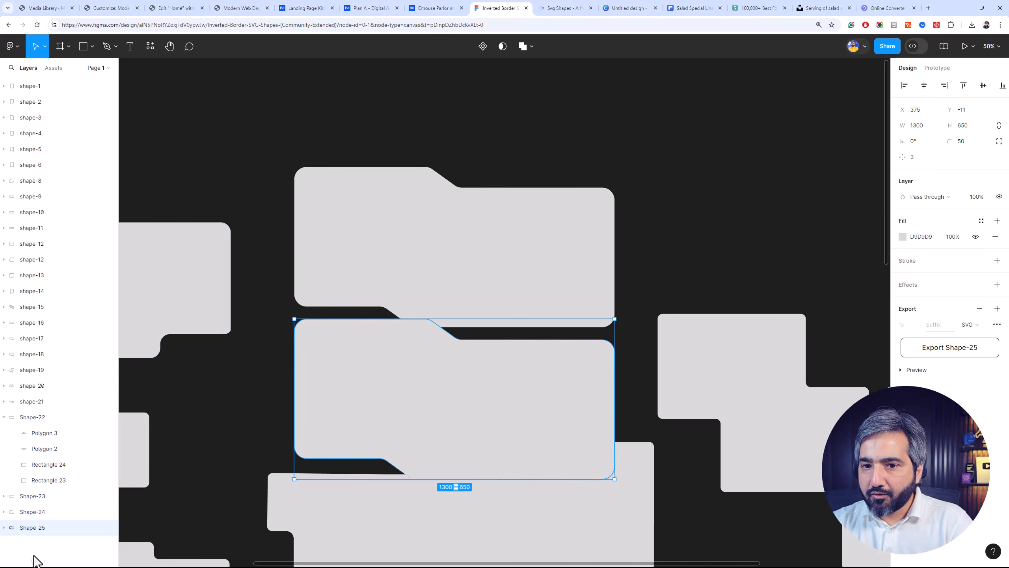
Delete Polygon 2 from inside the Shape-25 group
left_click(5, 527)
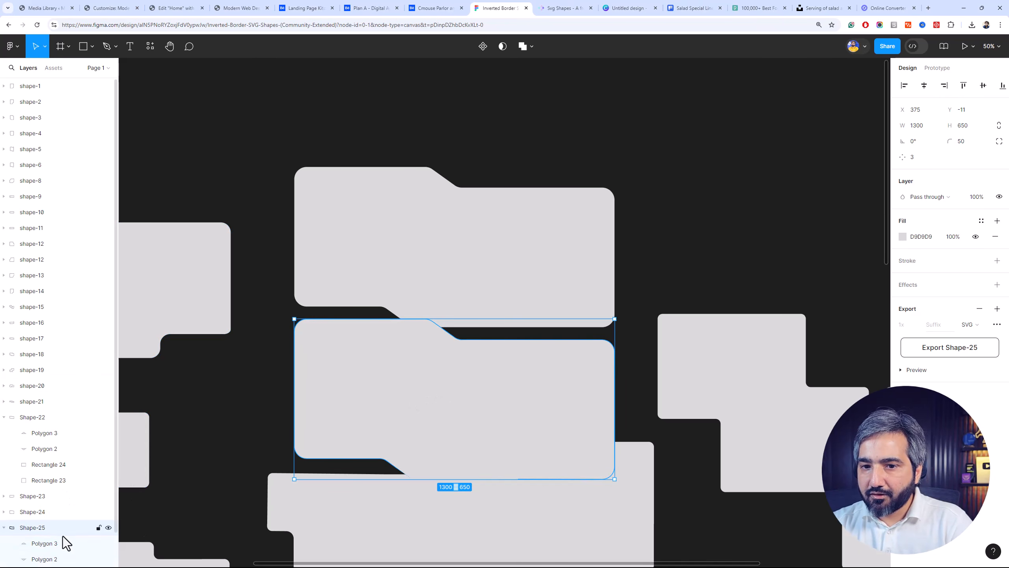
scroll(70, 535, "down", 1)
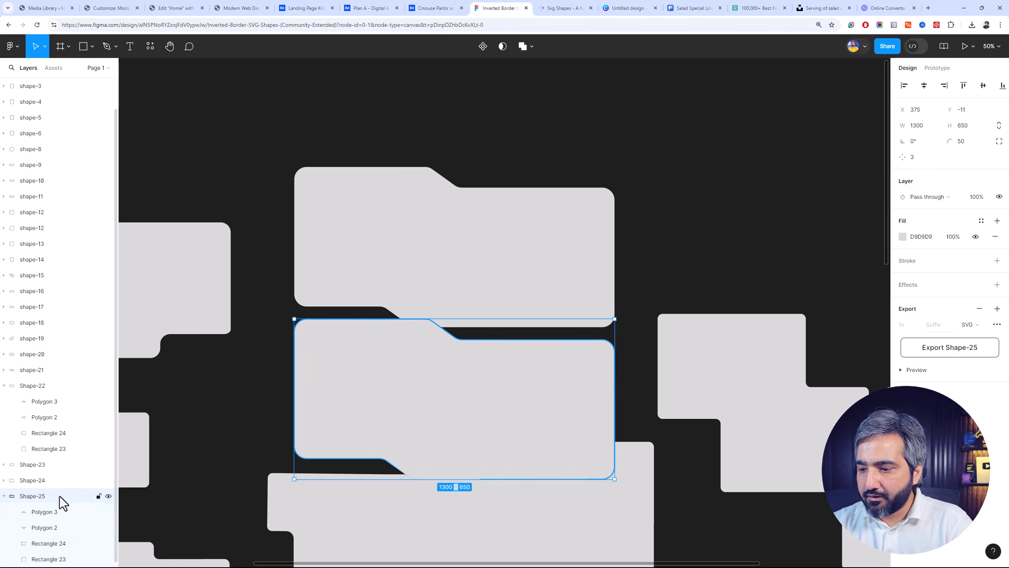
left_click(67, 546)
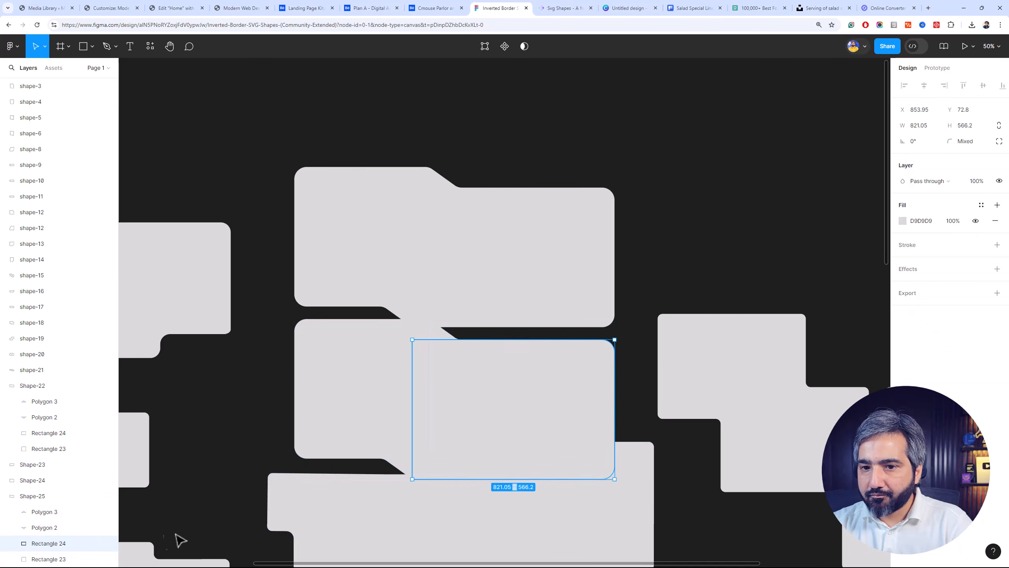
left_click(62, 533)
key("Delete")
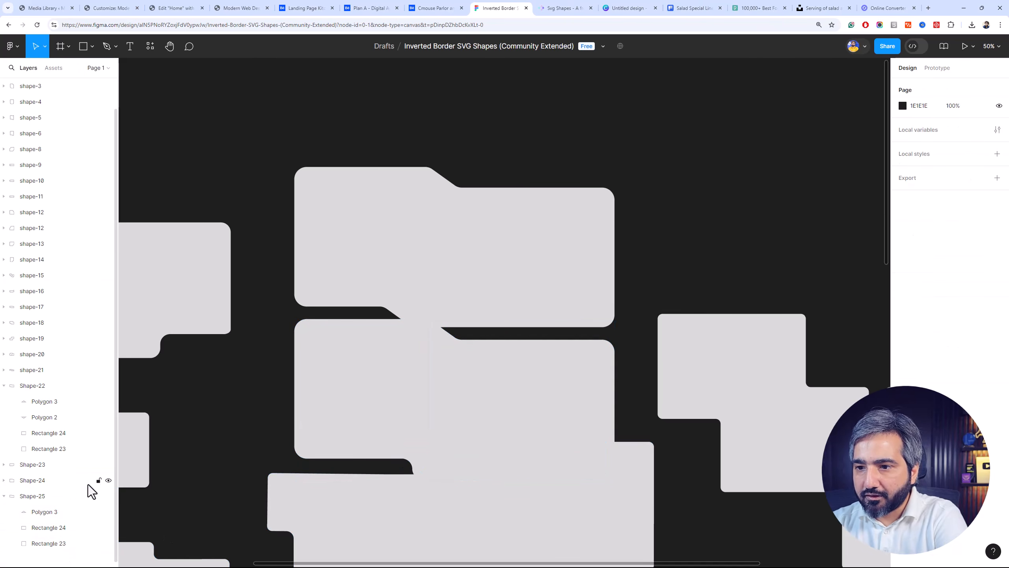
Shorten Rectangle 24 in Shape-25 to a height of 483 so its lower edge lines up with Rectangle 23
left_click(65, 524)
left_click_drag(426, 441, 424, 439)
key("ctrl+z")
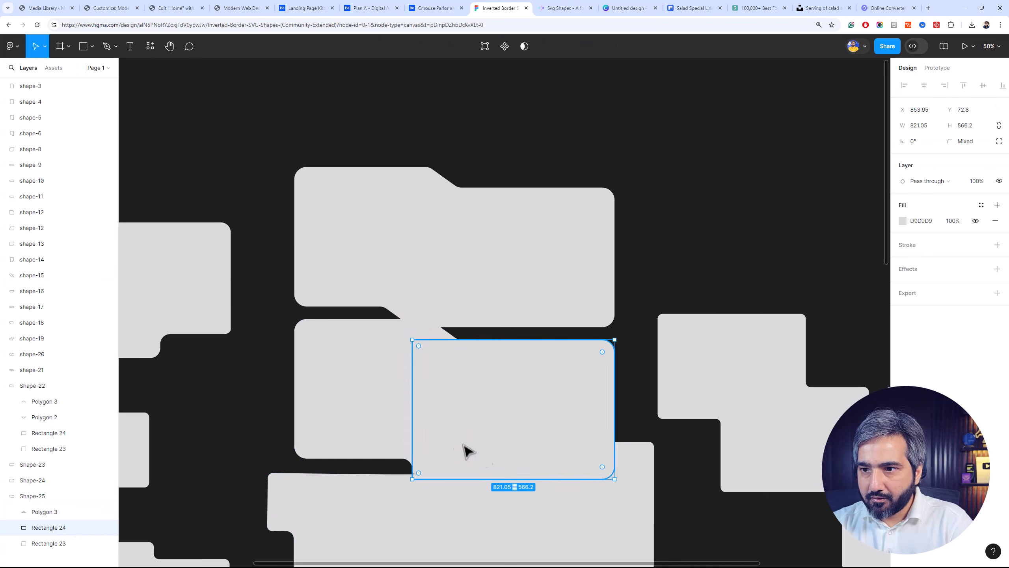
left_click_drag(505, 478, 503, 457)
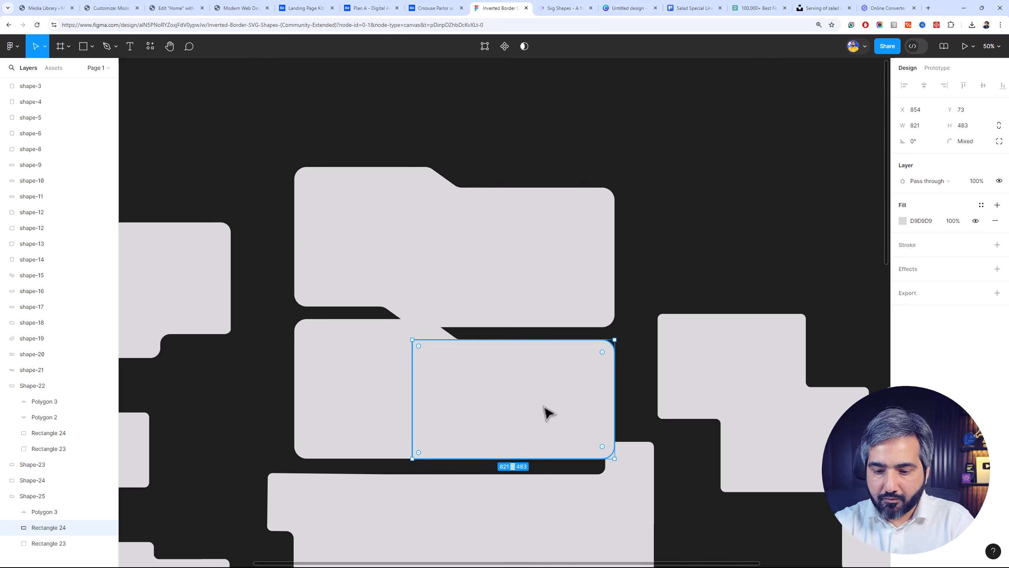
Set the bottom-right corner radius of Rectangle 23 in Shape-25 to 0
key("ctrl+plus")
key("ctrl+plus")
key("ctrl+minus")
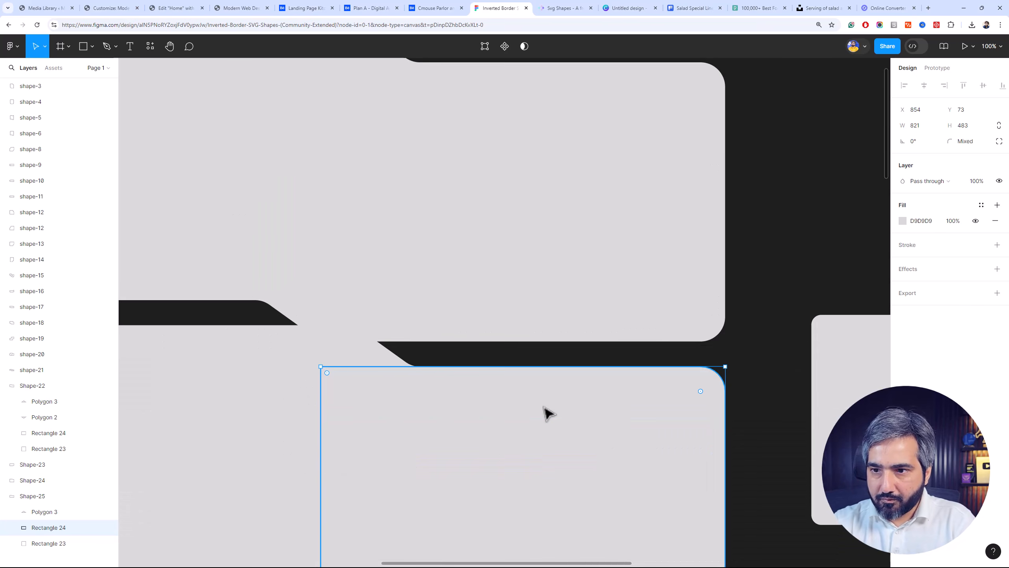
left_click_drag(552, 413, 635, 189)
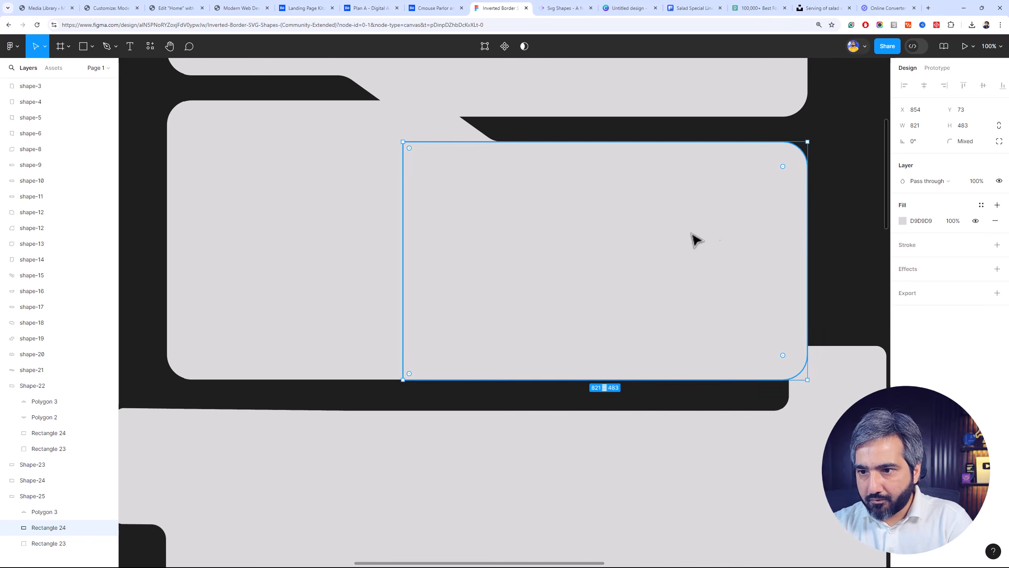
left_click(836, 243)
left_click(613, 299)
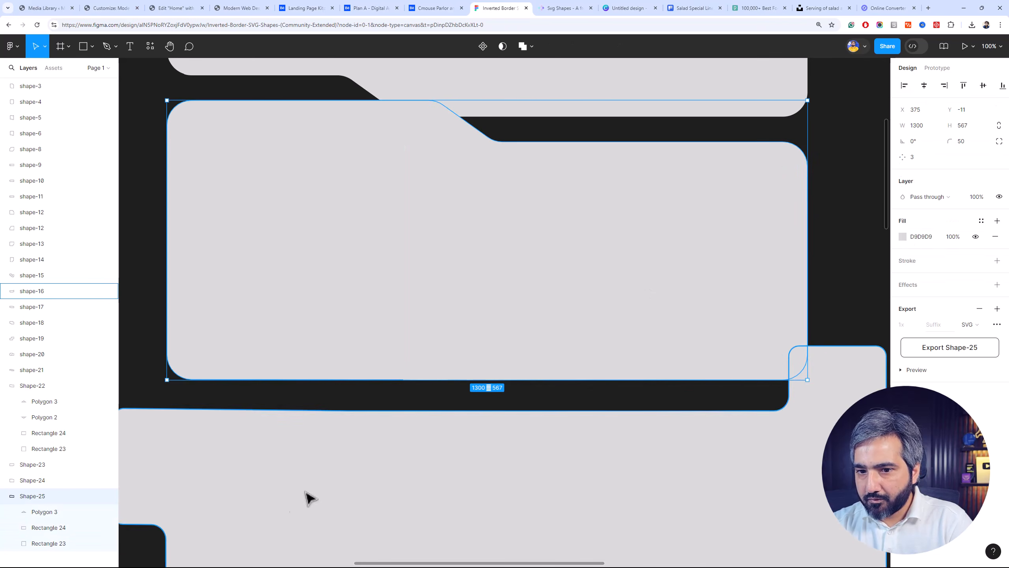
left_click(60, 544)
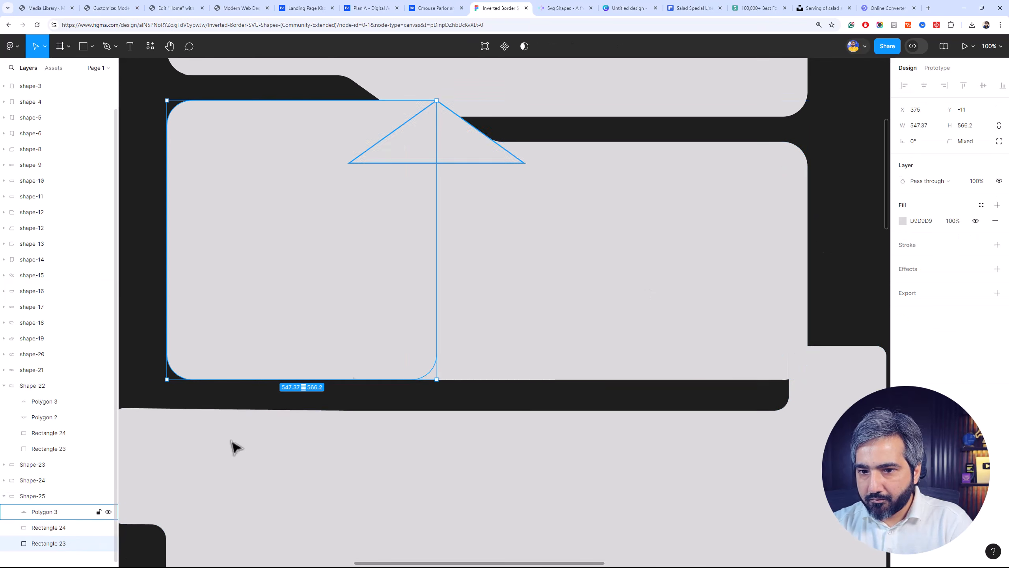
left_click(998, 141)
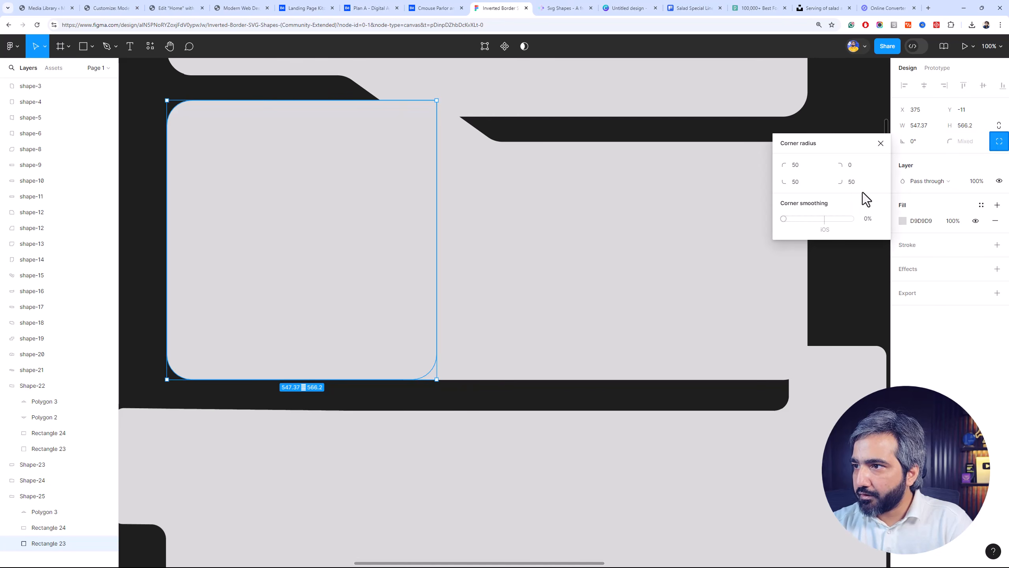
type("0")
key("Return")
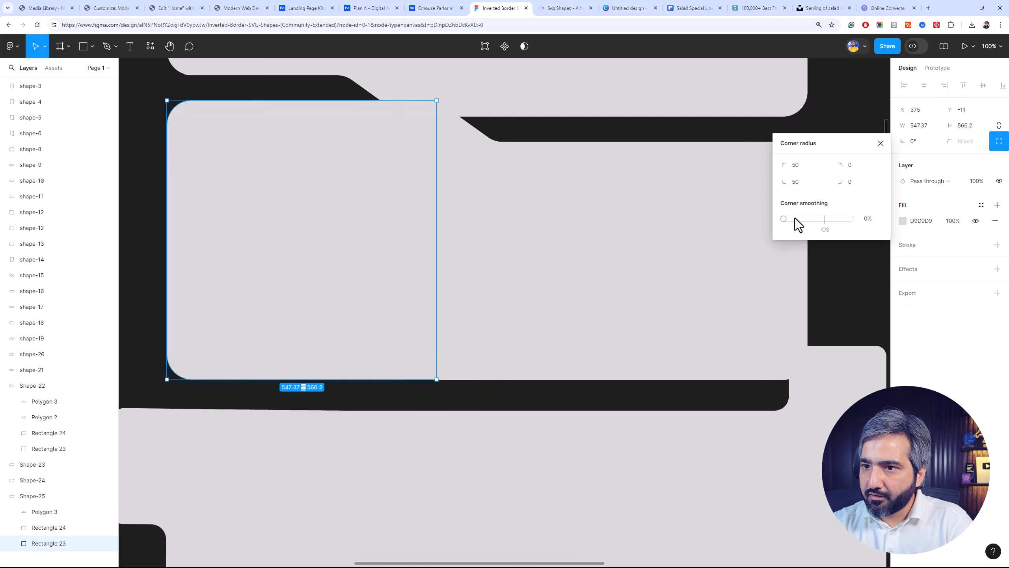
scroll(729, 366, "down", 2)
left_click(824, 275)
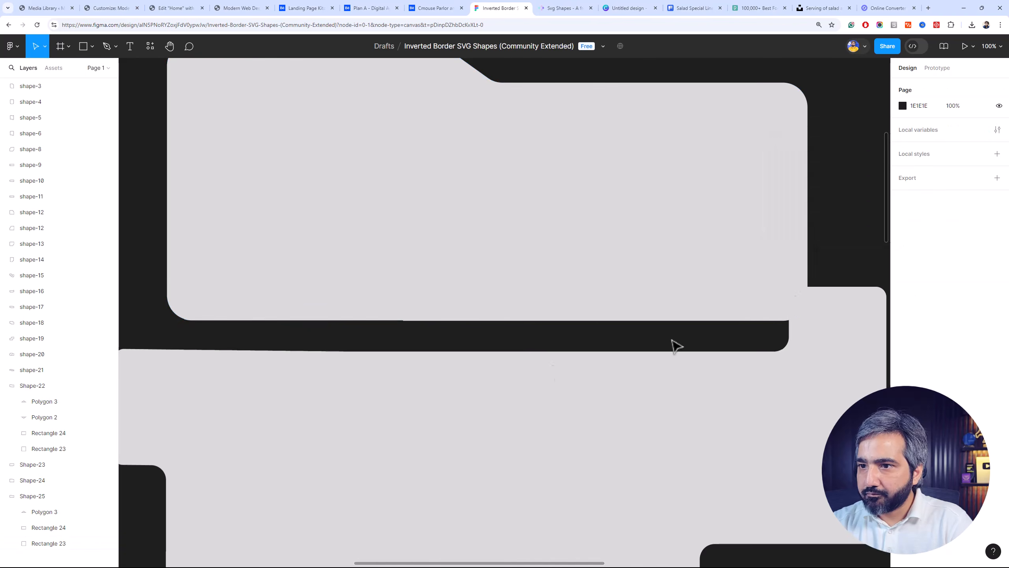
Nudge Shape-25 to X 374, Y -8, and shift its Rectangle 24 up to Y 75 to even out the bottom edge
left_click(338, 280)
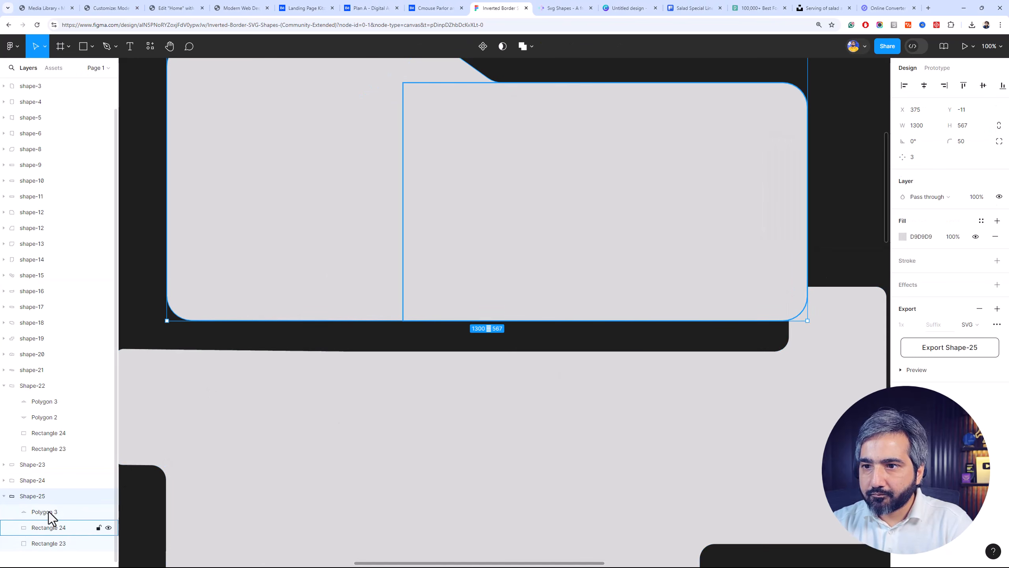
key("Up")
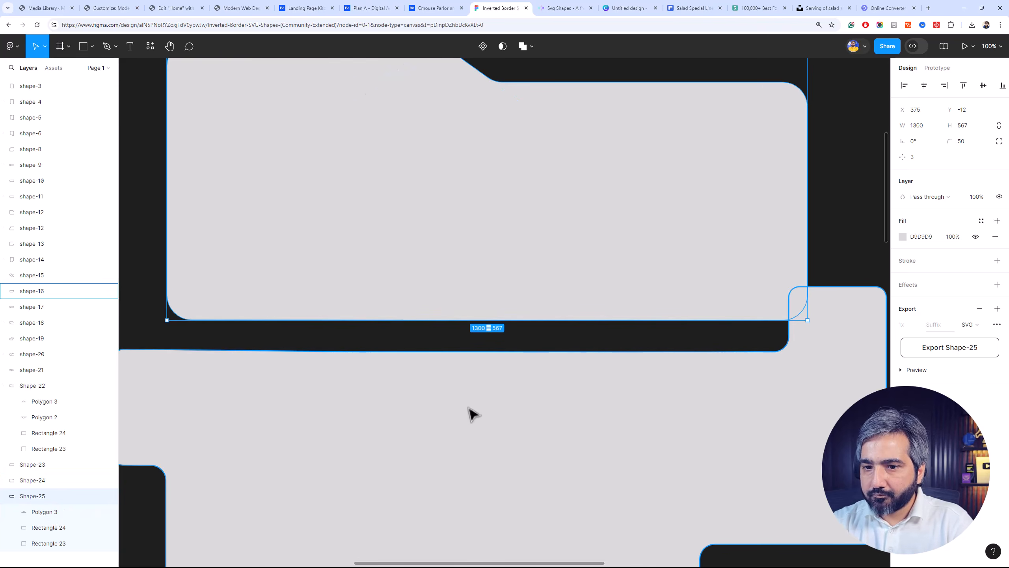
key("Down")
key("Left")
key("Down")
key("Down")
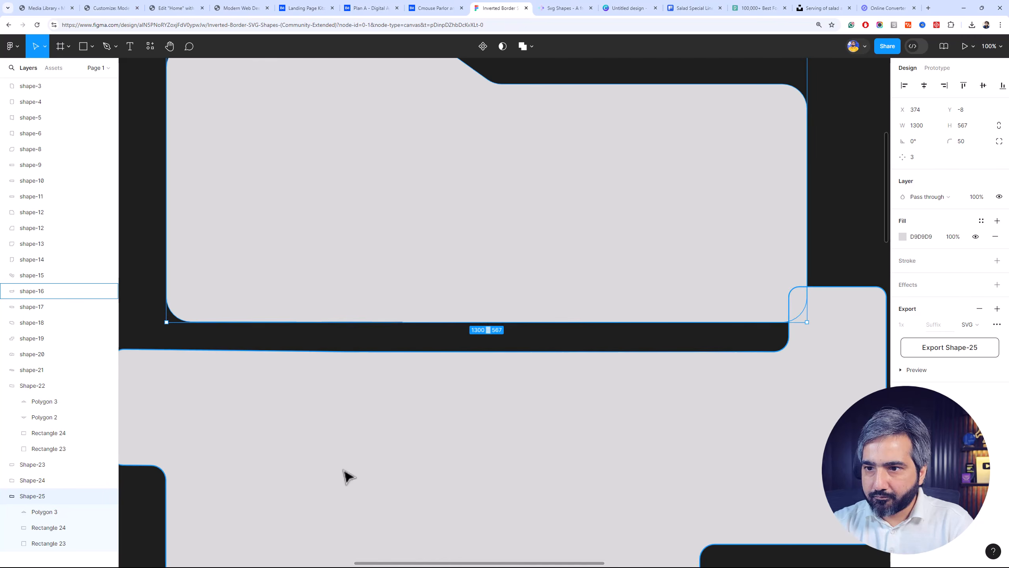
left_click(44, 543)
left_click(56, 527)
key("Up")
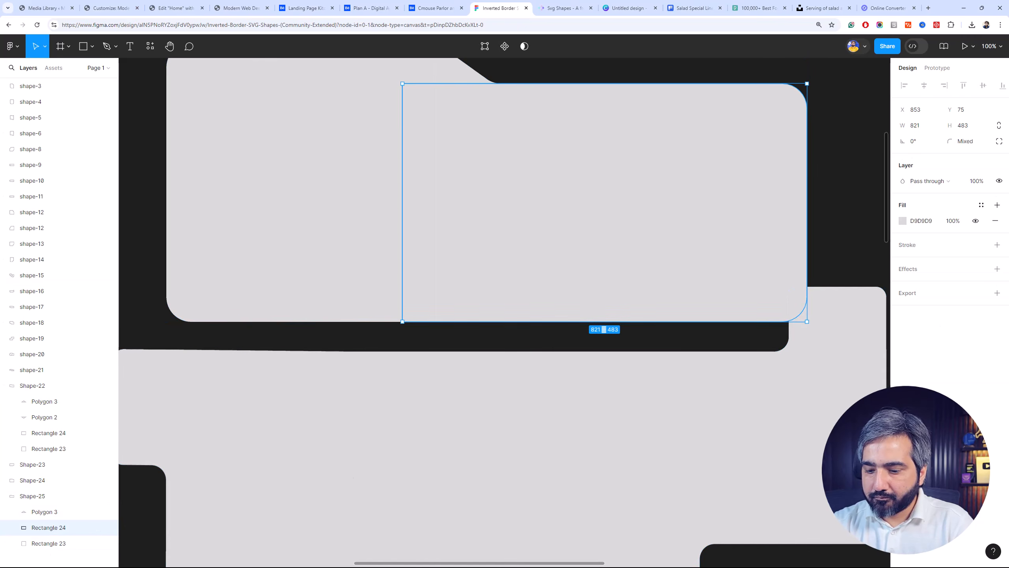
left_click(831, 169)
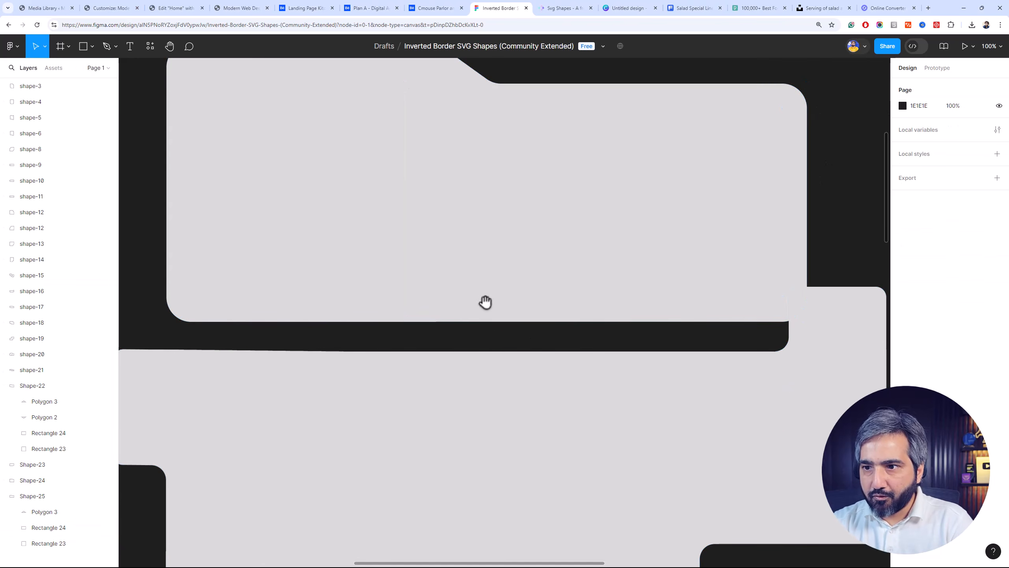
Try narrowing Rectangle 23 in Shape-25 to a width of 464 from its right edge, and undo the resize
left_click_drag(486, 302, 493, 411)
left_click(478, 318)
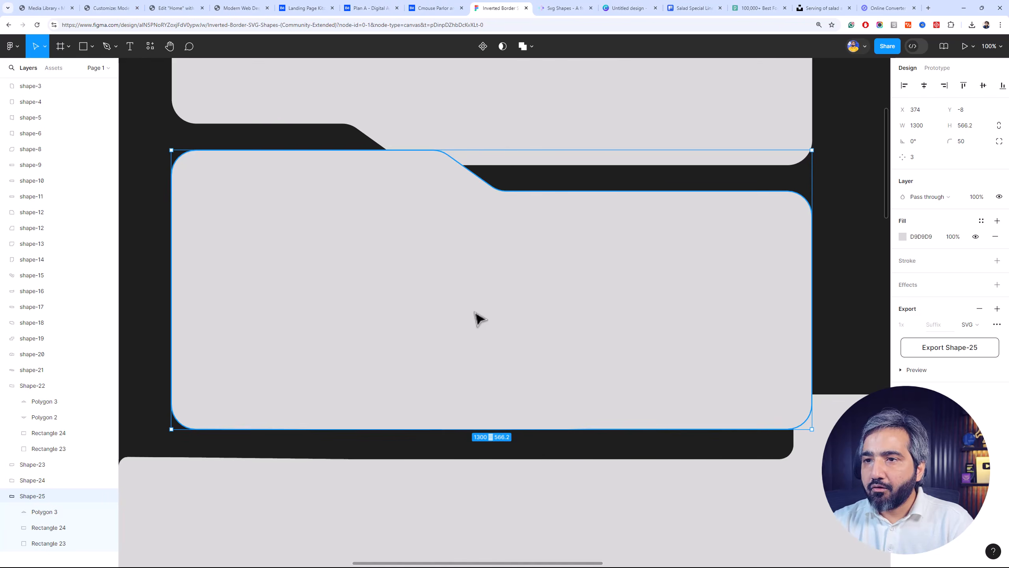
left_click(78, 528)
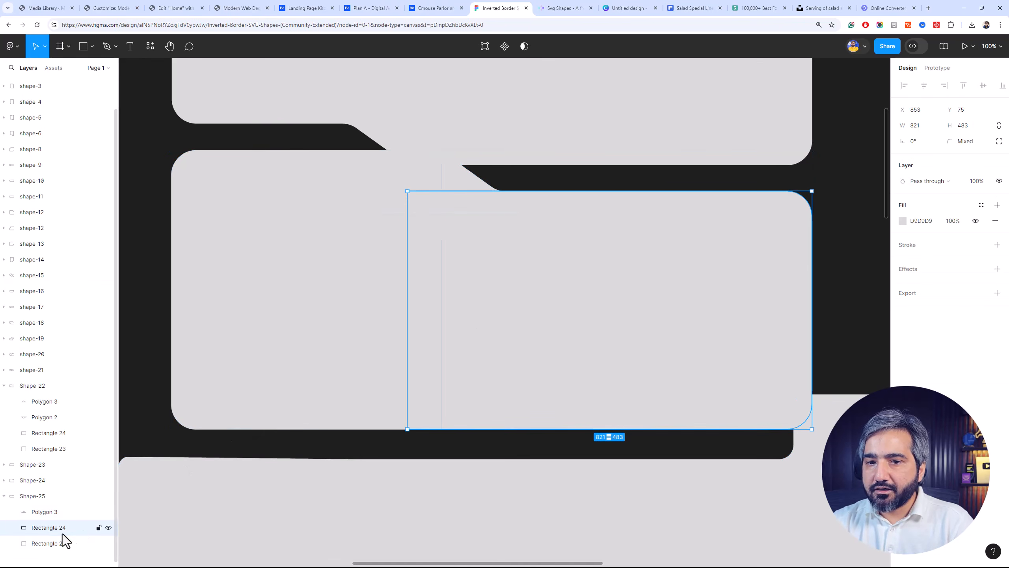
left_click(54, 543)
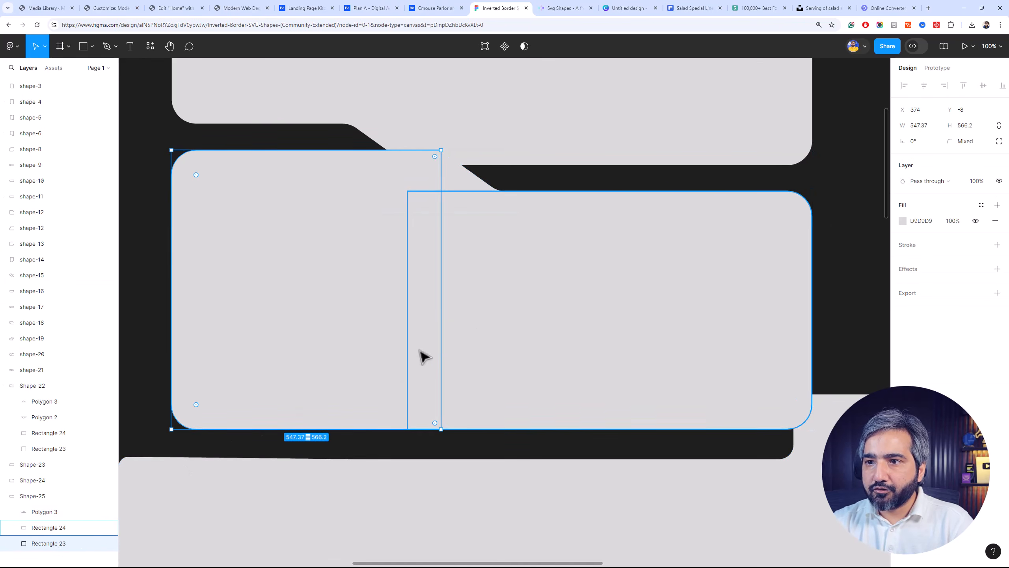
left_click_drag(441, 327, 398, 325)
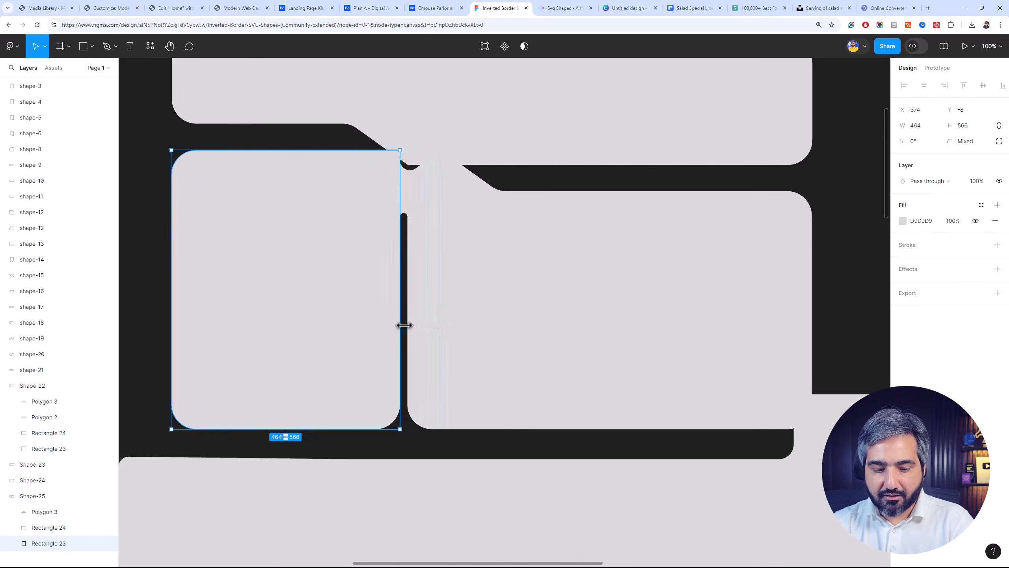
key("ctrl+z")
Widen Rectangle 24 leftward, narrow Rectangle 23 from its right edge, and move Polygon 3 left to X 520, Y -8
left_click(113, 527)
left_click_drag(407, 325, 379, 326)
left_click(91, 543)
left_click_drag(441, 292, 388, 292)
left_click(74, 512)
left_click_drag(467, 219, 367, 214)
Narrow Rectangle 23 to a width of 393 and extend Rectangle 24 leftward to overlap it
left_click(78, 528)
left_click(77, 543)
left_click_drag(386, 314, 369, 312)
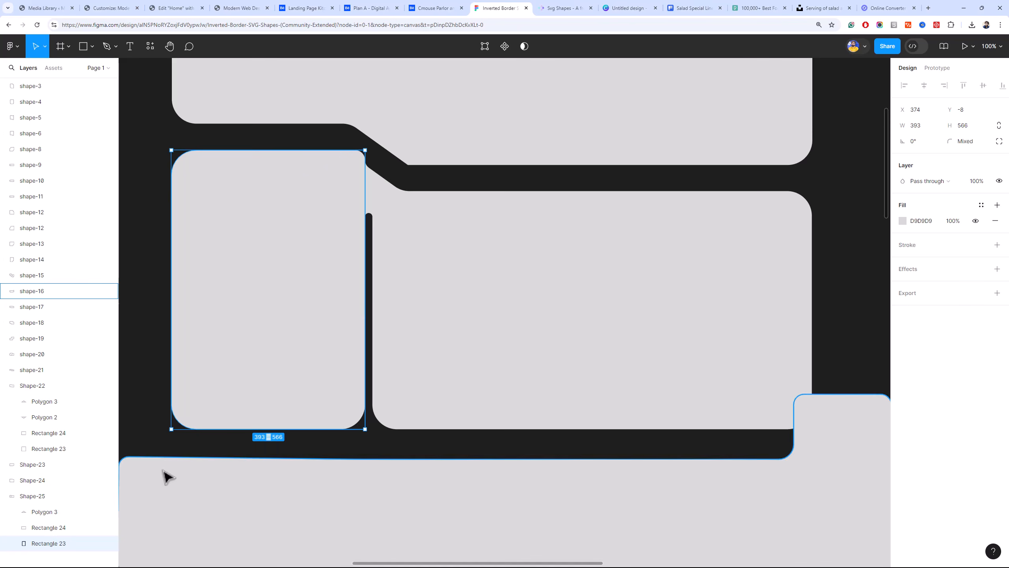
left_click(399, 327)
left_click_drag(372, 311, 171, 311)
Move Polygon 3 right to X 562, Y -8, and set Rectangle 23's top-right corner radius to 50
left_click(72, 513)
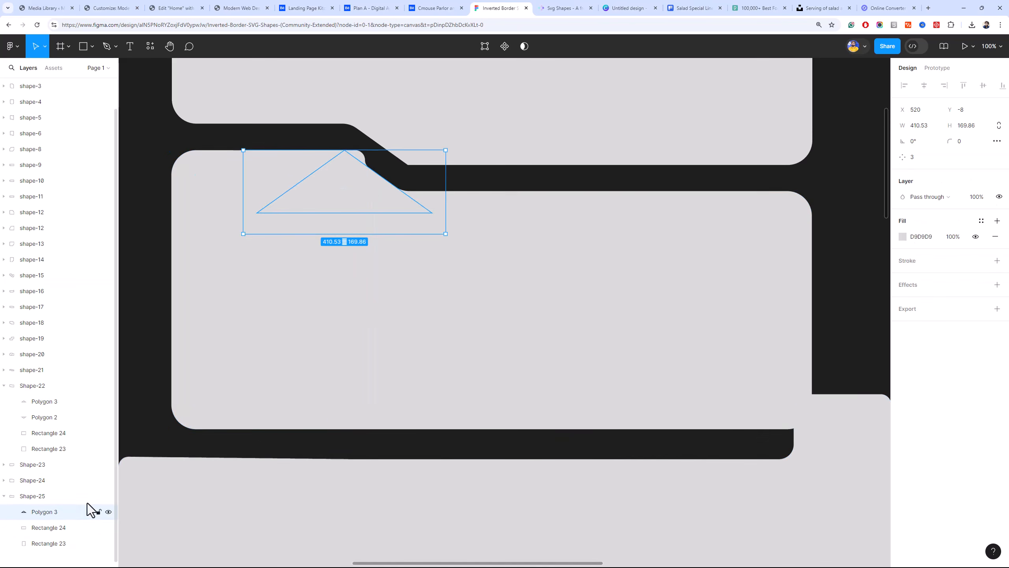
left_click_drag(367, 202, 388, 202)
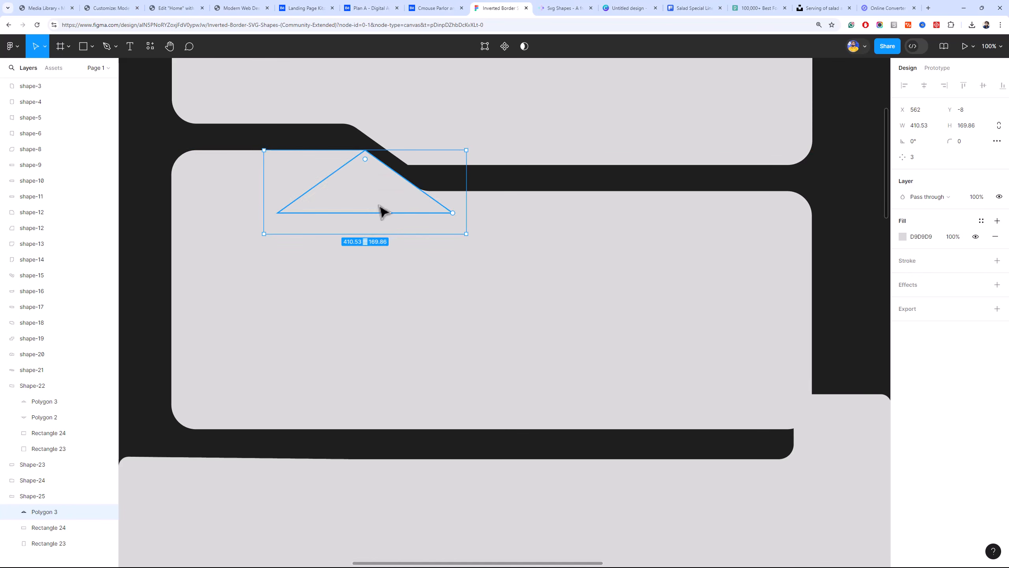
left_click(67, 528)
left_click(66, 542)
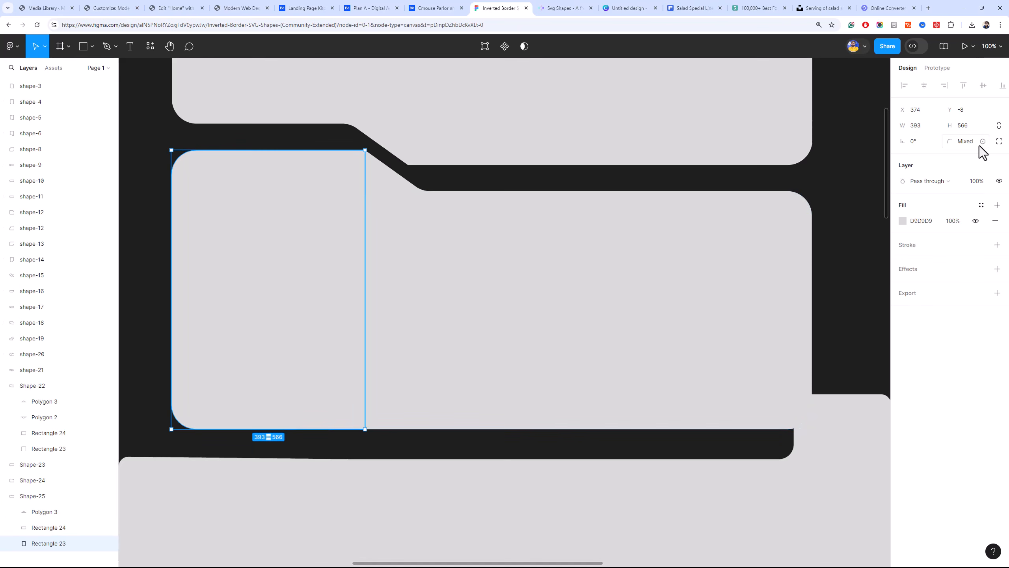
left_click(998, 142)
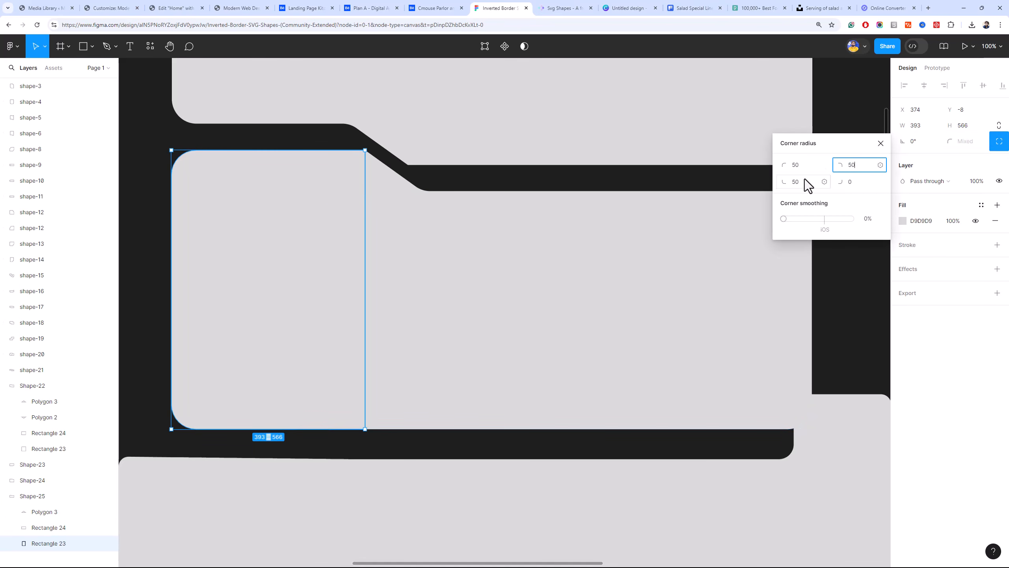
Reposition Polygon 3 to X 539, Y 1 so its slope meets the rounded corner of Rectangle 23
left_click(44, 511)
left_click_drag(381, 223, 364, 196)
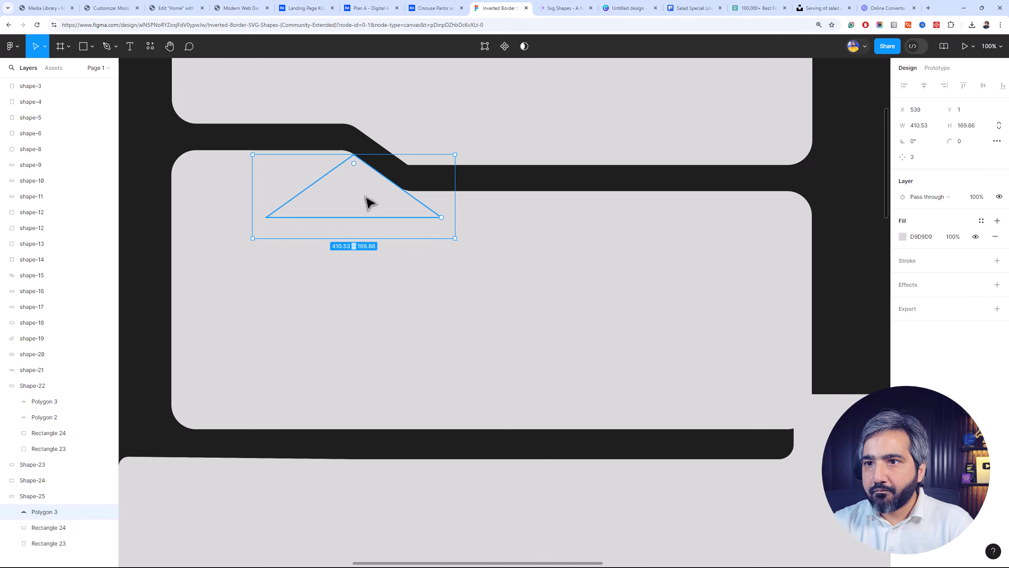
left_click(826, 219)
Move Shape-22 and Shape-25 together up and left, clear of the shape below, placing Shape-25 at X 265, Y -136
key("ctrl+minus")
key("ctrl+minus")
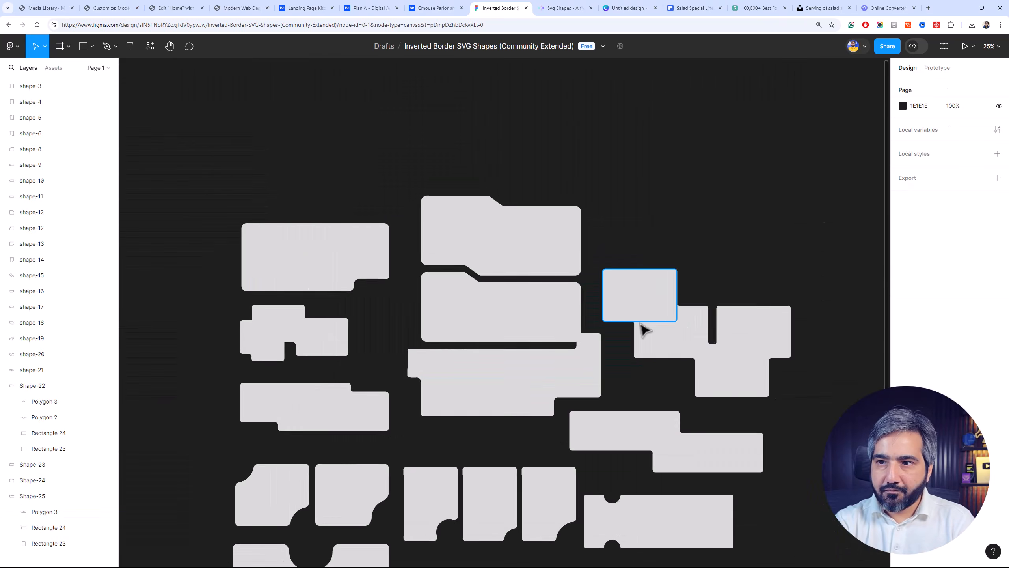
left_click(540, 218)
left_click(466, 309, "shift")
mouse_move(466, 310)
left_mouse_down()
mouse_move(473, 273)
mouse_move(470, 298)
left_mouse_up()
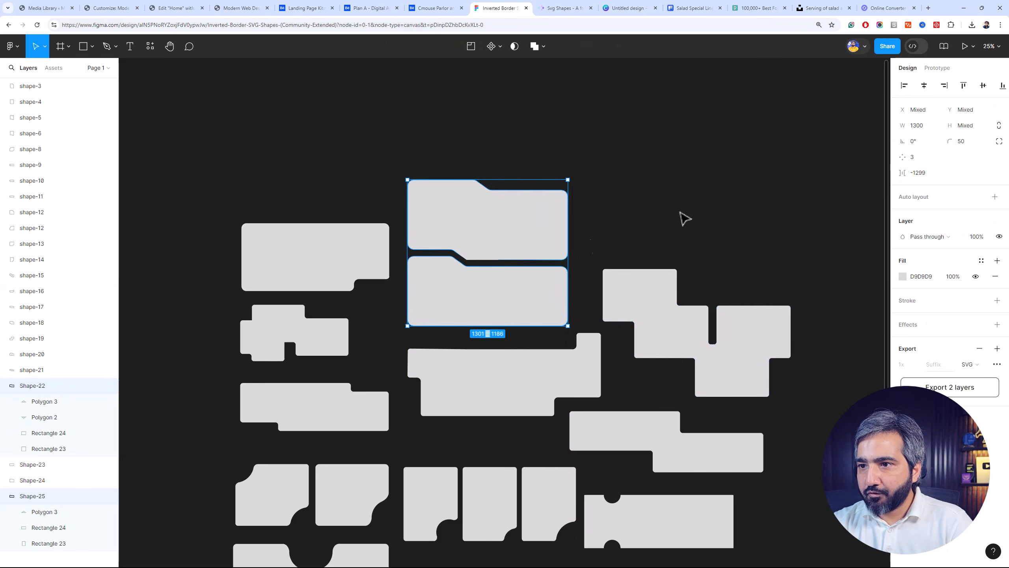
left_click(719, 214)
Reduce the height of Shape-25 to 458 by raising its bottom edge
key("ctrl+plus")
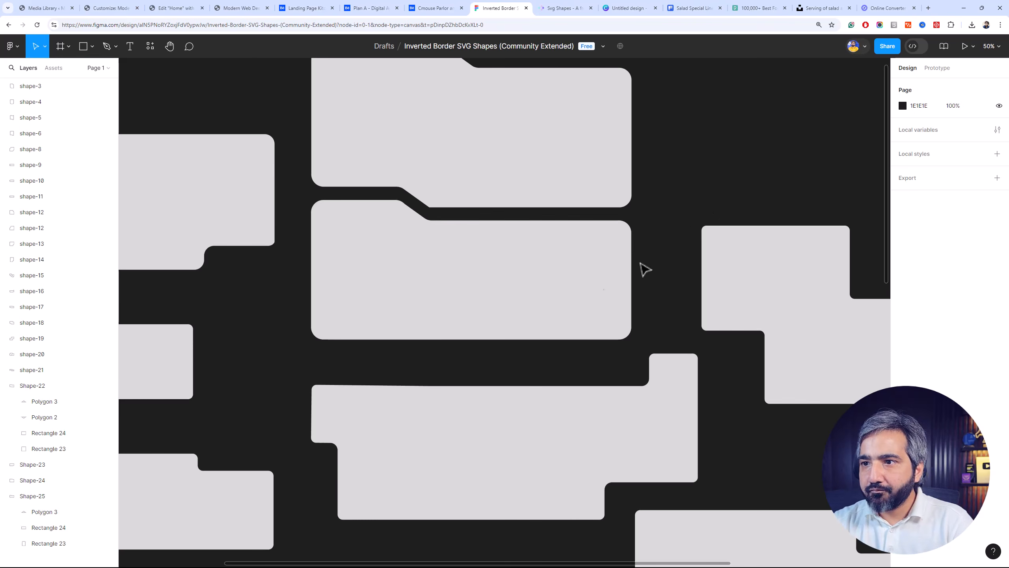
left_click(560, 301)
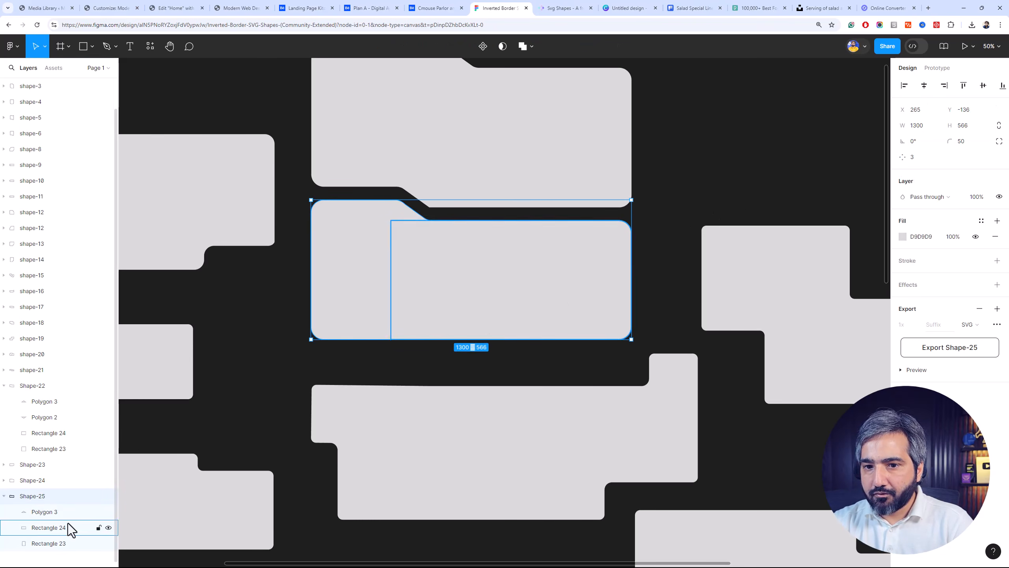
left_click_drag(486, 338, 485, 313)
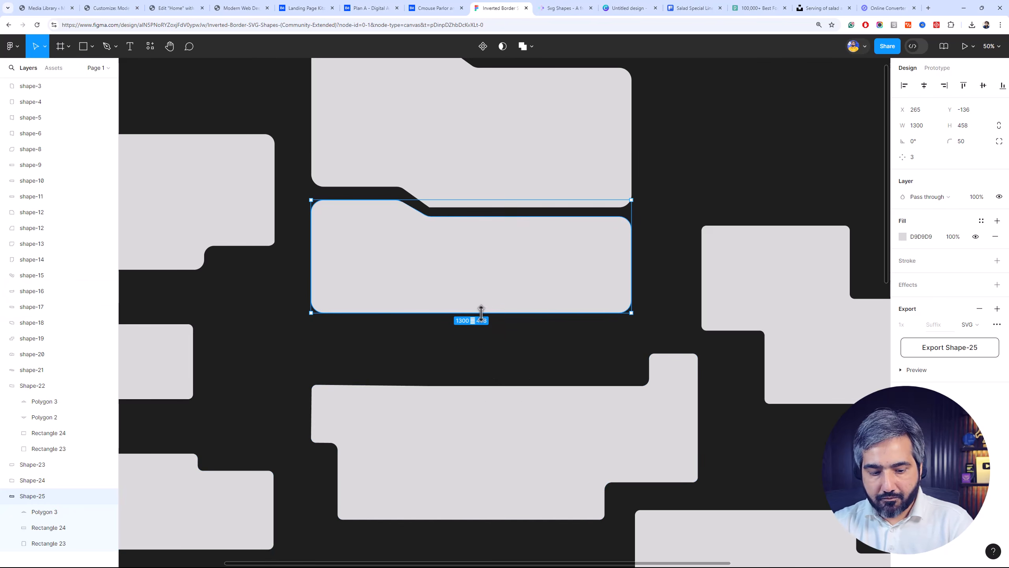
Undo the last height change of Shape-25 and raise the bottom edges of Rectangle 24 and Rectangle 23, making the shape 394 high
key("ctrl+z")
left_click(342, 377)
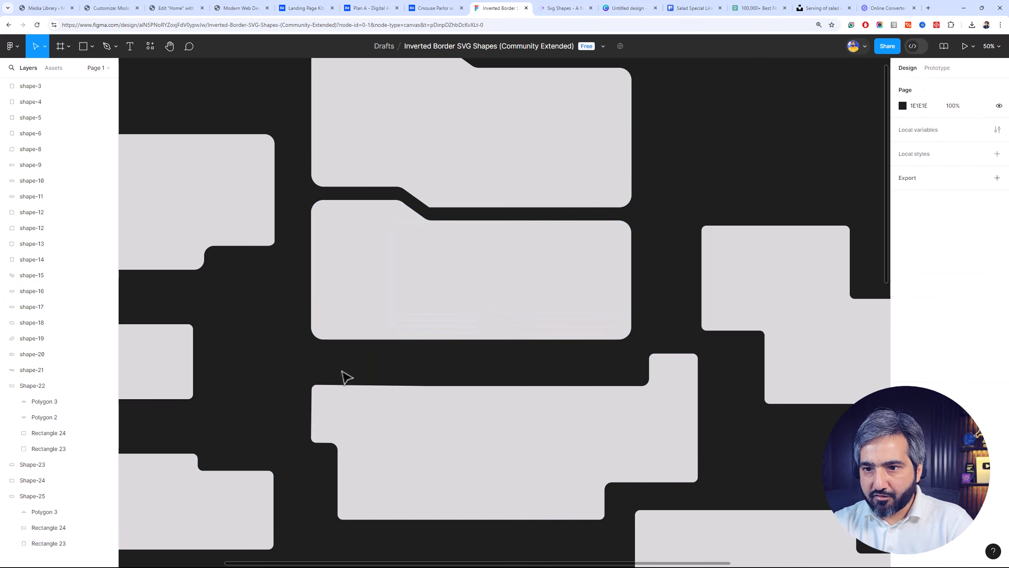
left_click(77, 527)
left_click_drag(544, 337, 556, 297)
left_click(73, 543)
left_click_drag(376, 338, 386, 299)
left_click(461, 349)
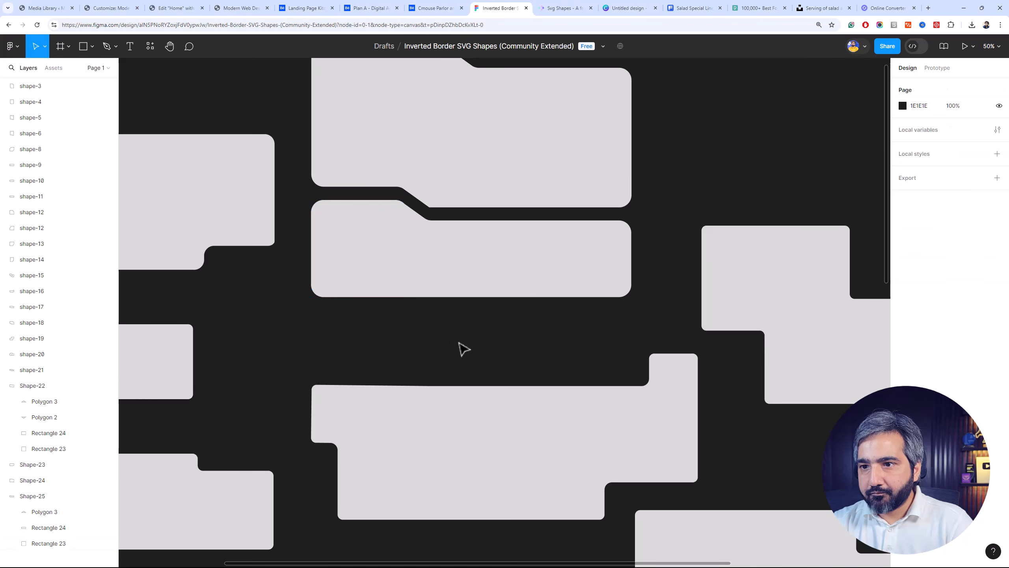
left_click(492, 296)
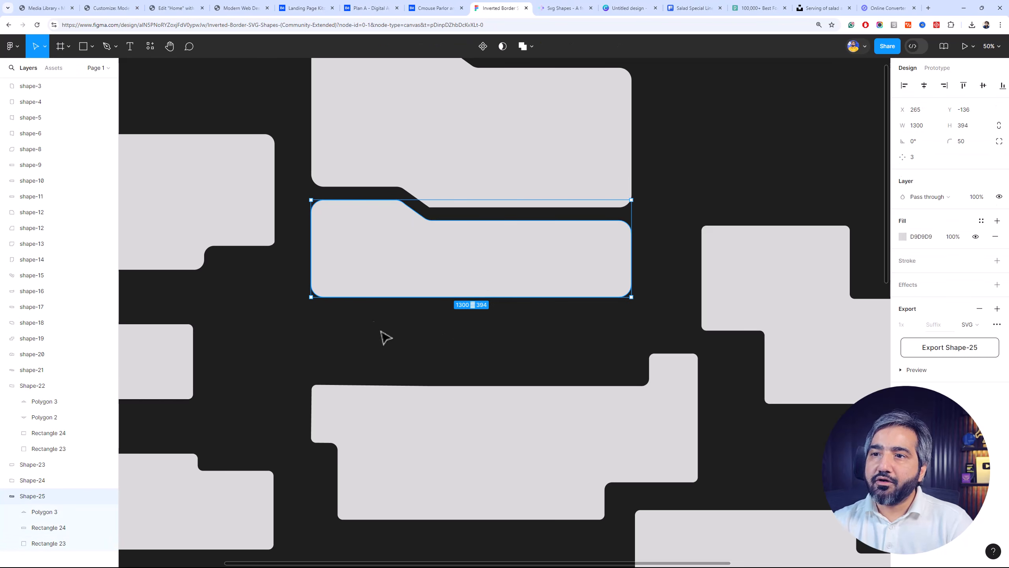
Export Shape-25 as an SVG and show the downloaded file in its folder
scroll(362, 234, "up", 3)
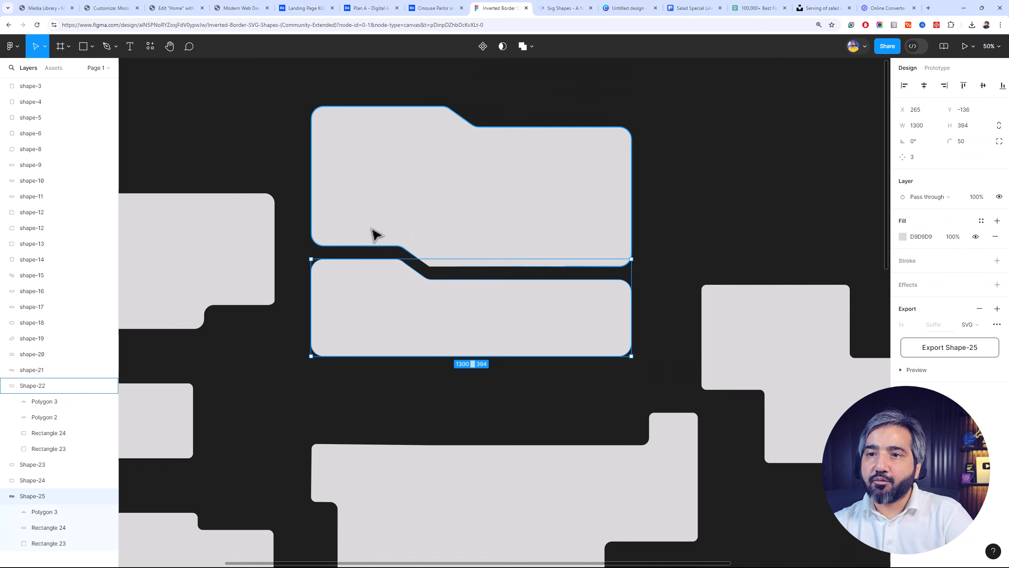
left_click(958, 350)
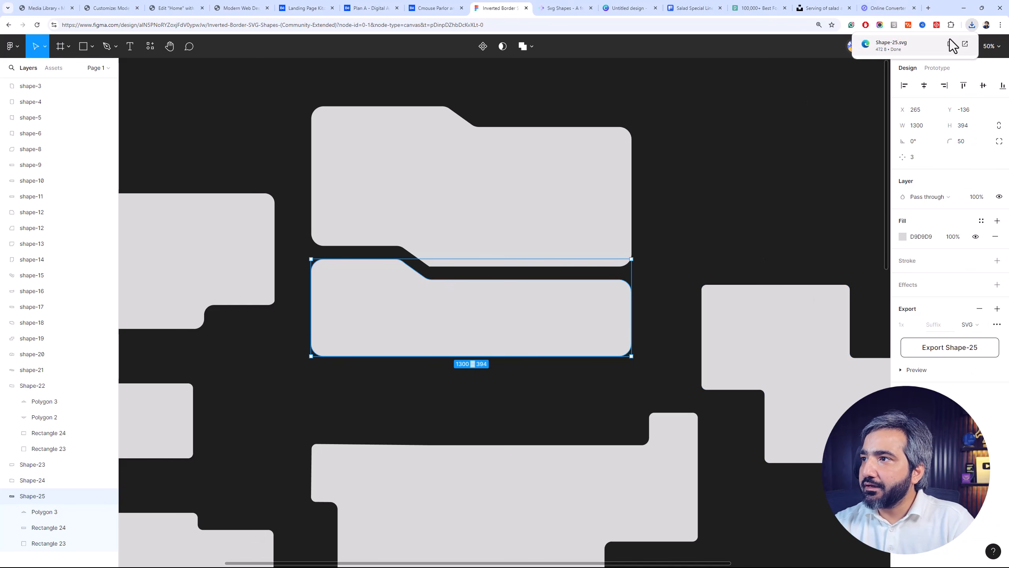
left_click(951, 44)
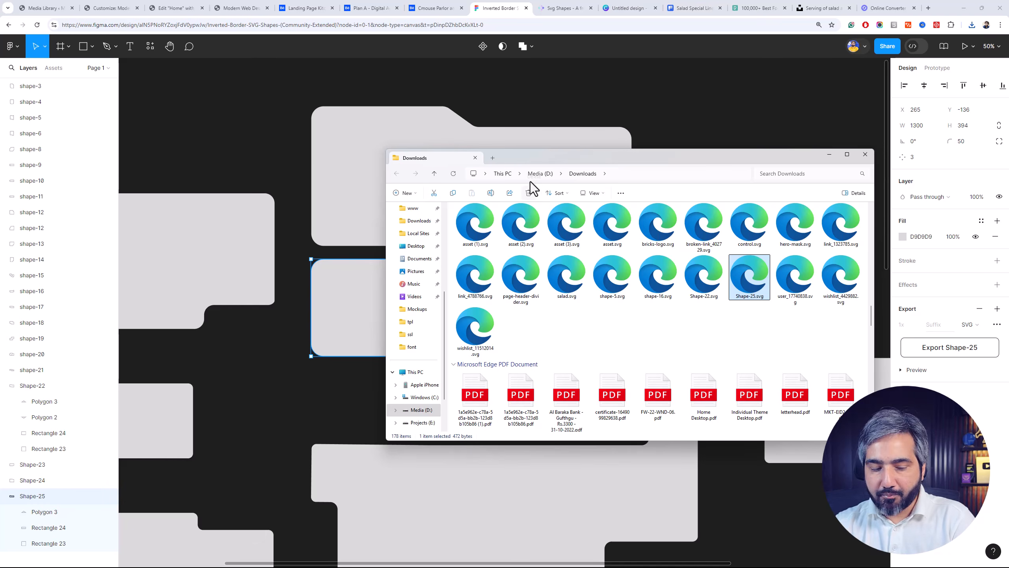
key("alt+Tab")
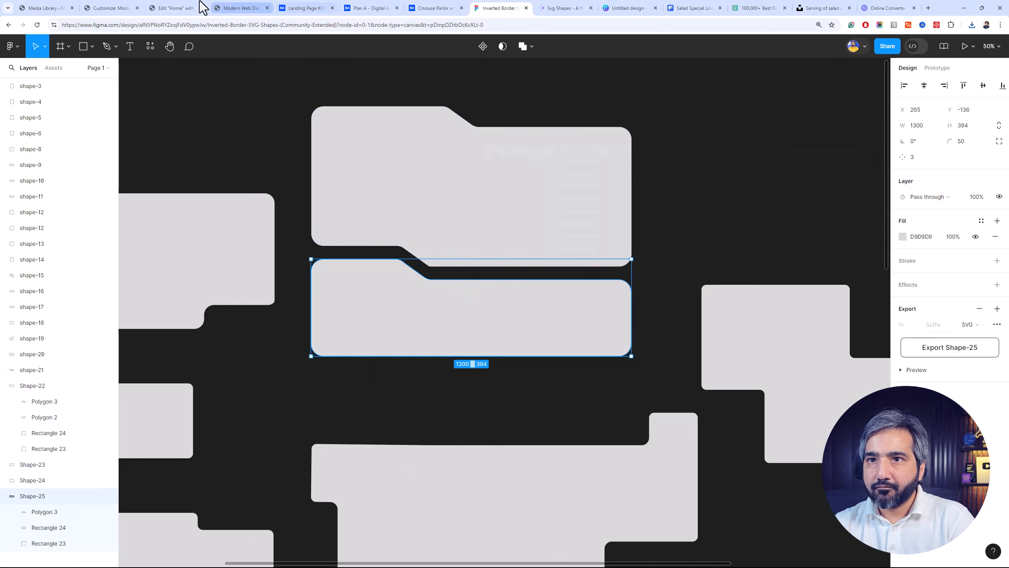
Switch to the WordPress Media Library, close the hero-mask attachment details, and upload Shape-25.svg from the Downloads folder
left_click(60, 5)
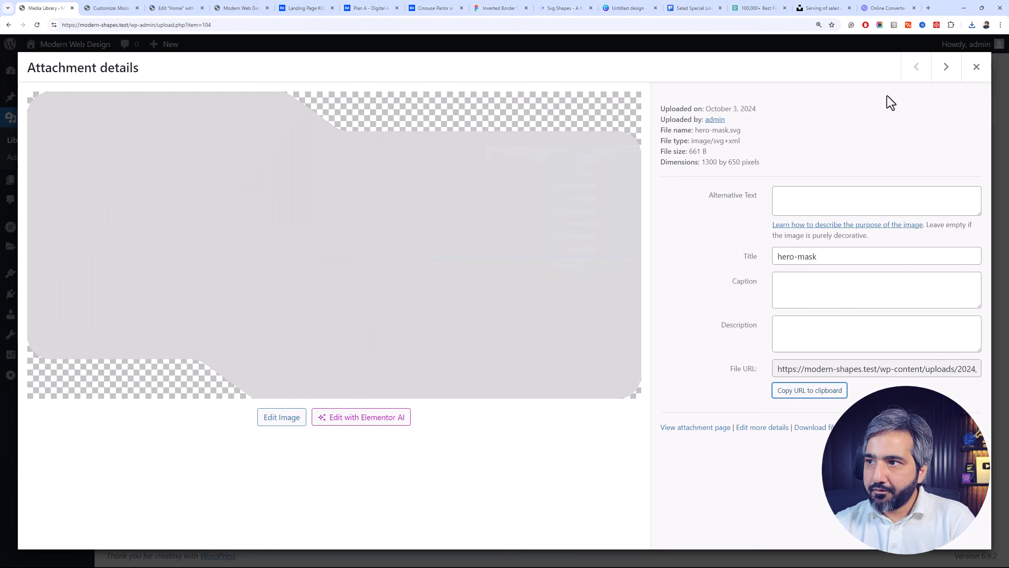
left_click(981, 66)
key("alt+Tab")
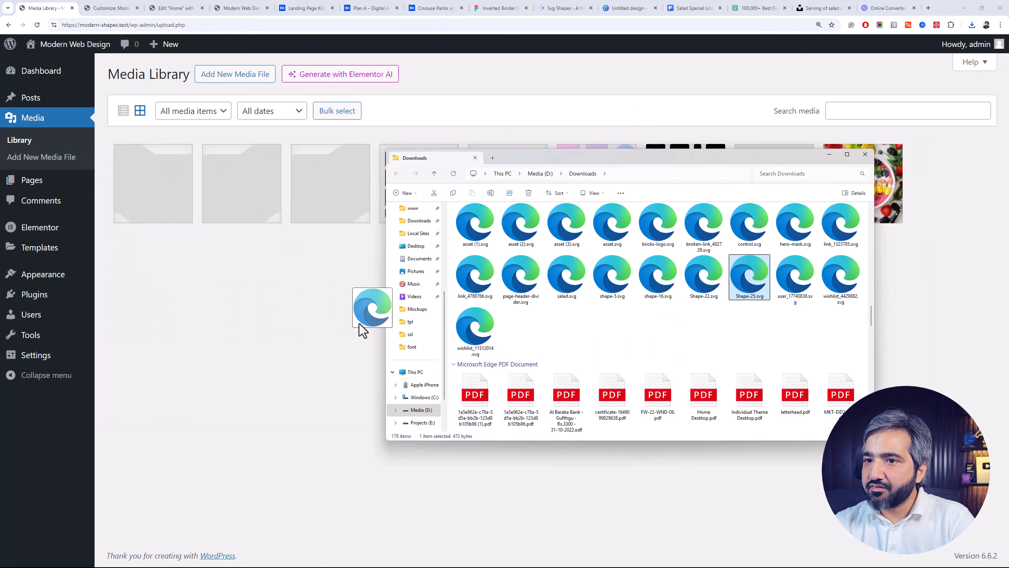
left_click_drag(389, 325, 273, 316)
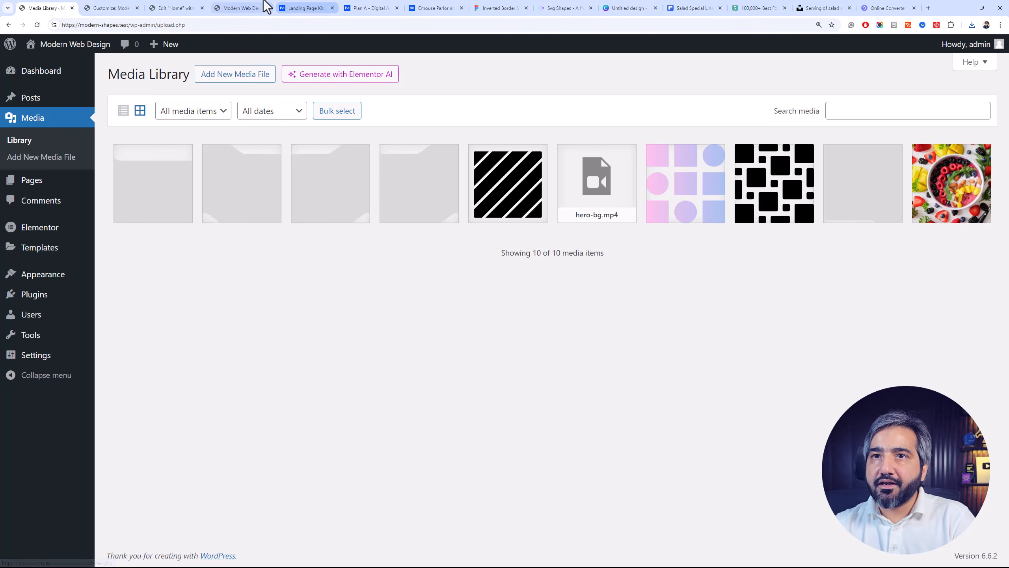
Check the green container's layout settings in Elementor, and set the height of Shape-25 to 400 in Figma
left_click(187, 7)
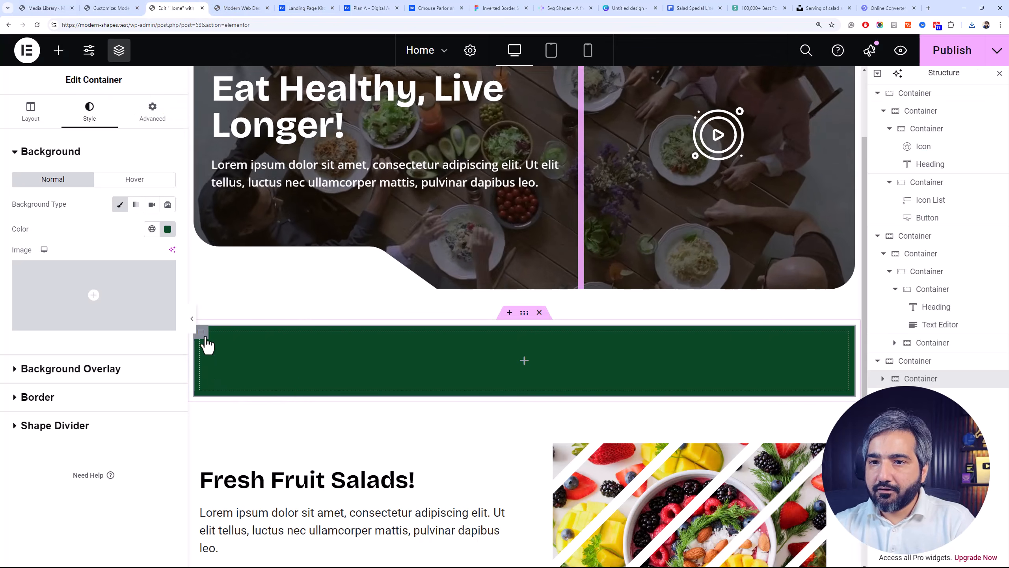
left_click(34, 117)
left_click(149, 288)
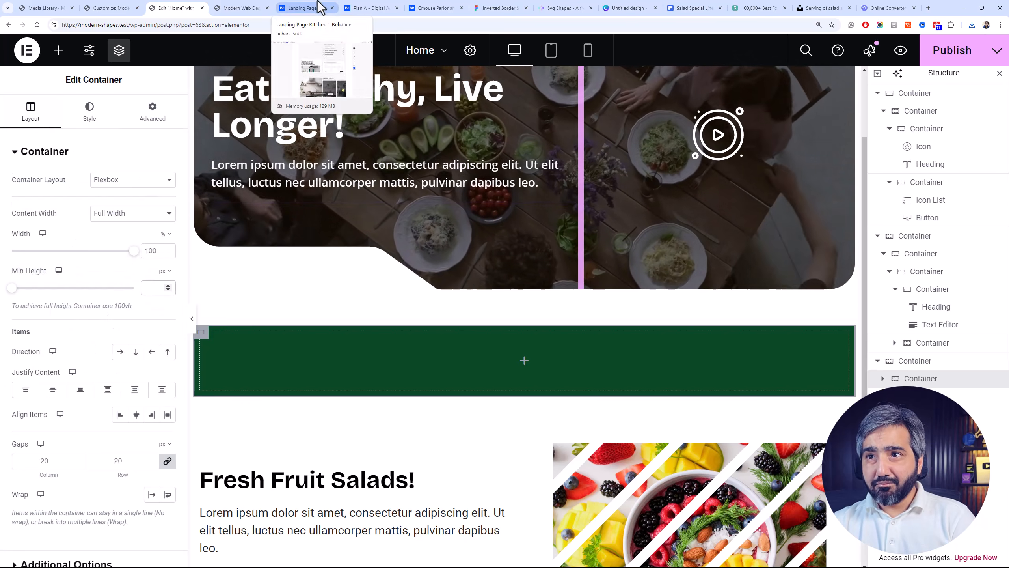
left_click(499, 8)
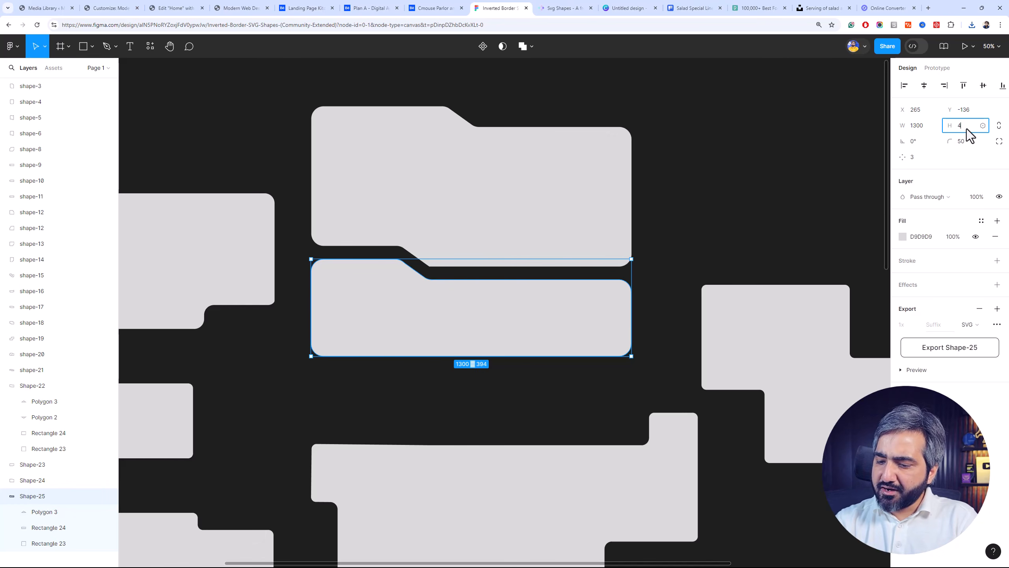
left_click(967, 128)
type("400")
key("Return")
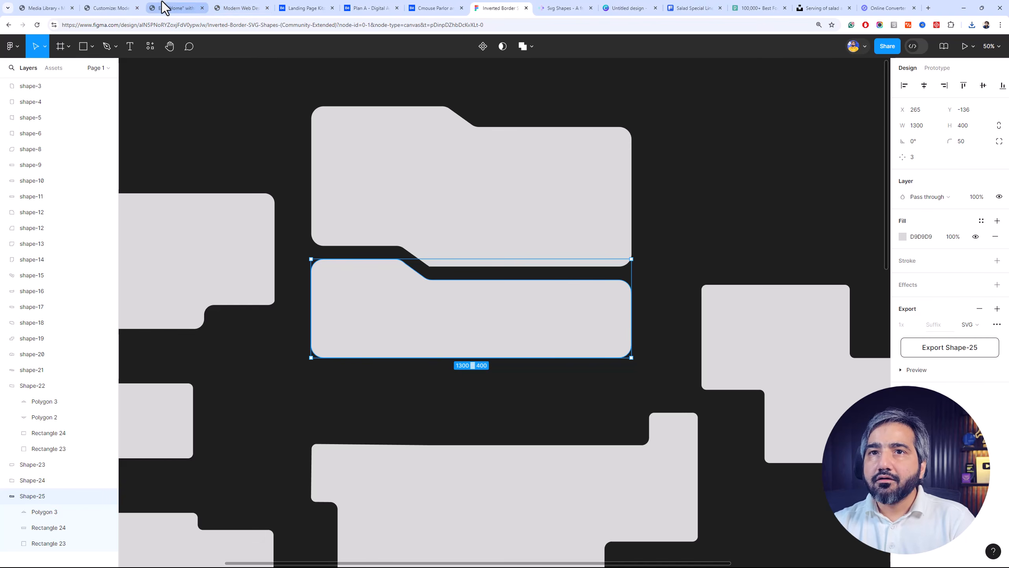
In Elementor, try a minimum height of 400 px on the green container, and settle on 300 px
left_click(189, 4)
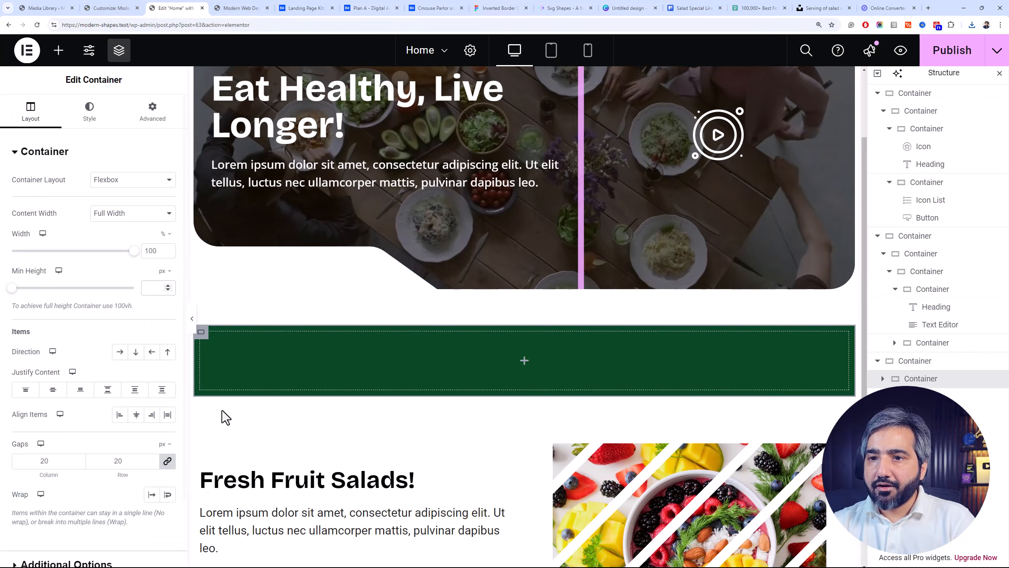
left_click(144, 293)
type("400")
scroll(349, 322, "down", 6)
scroll(342, 322, "up", 3)
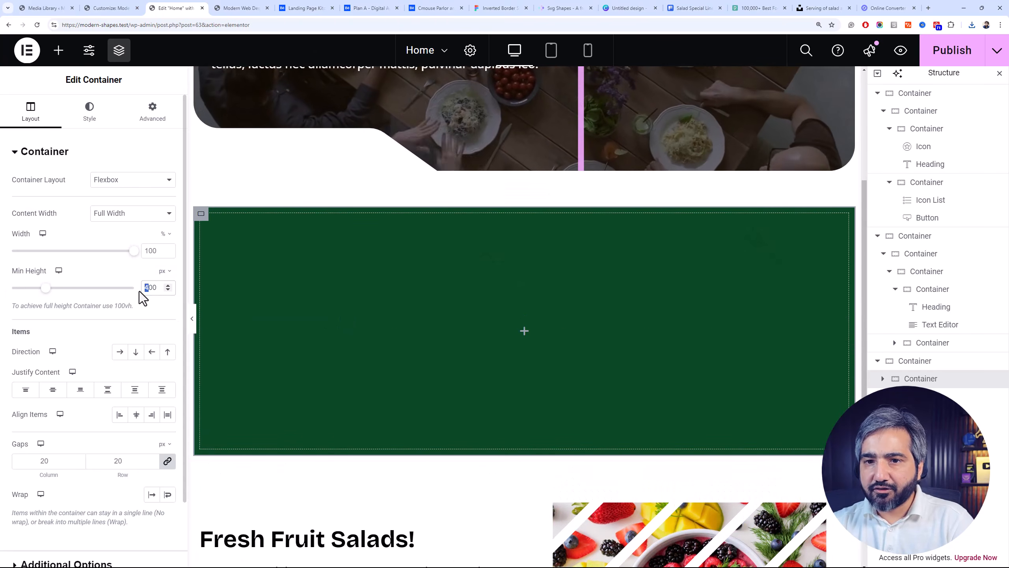
type("3")
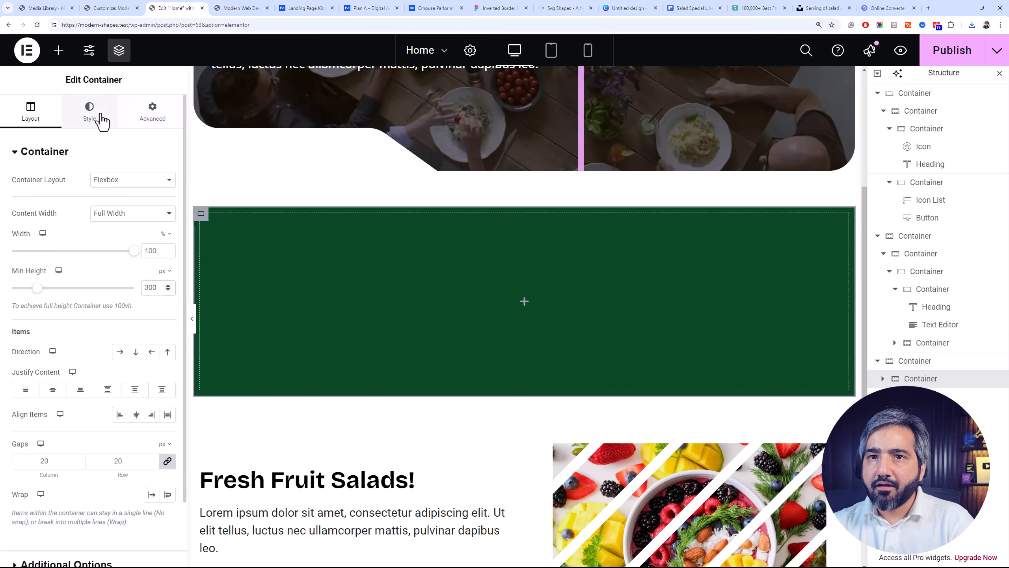
Assign the CSS class features-section to the green container and publish the page
left_click(92, 113)
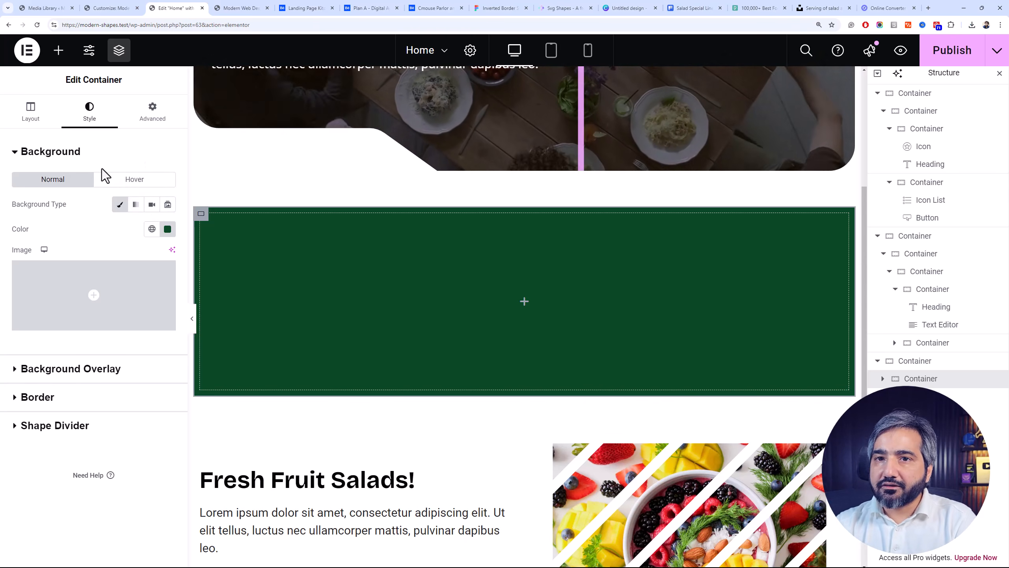
mouse_move(120, 297)
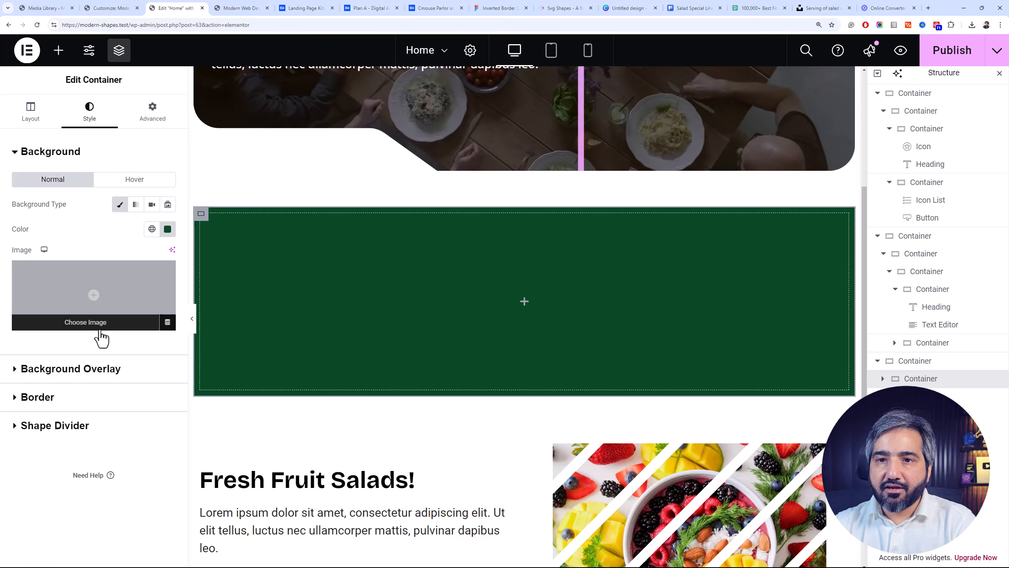
left_click(150, 122)
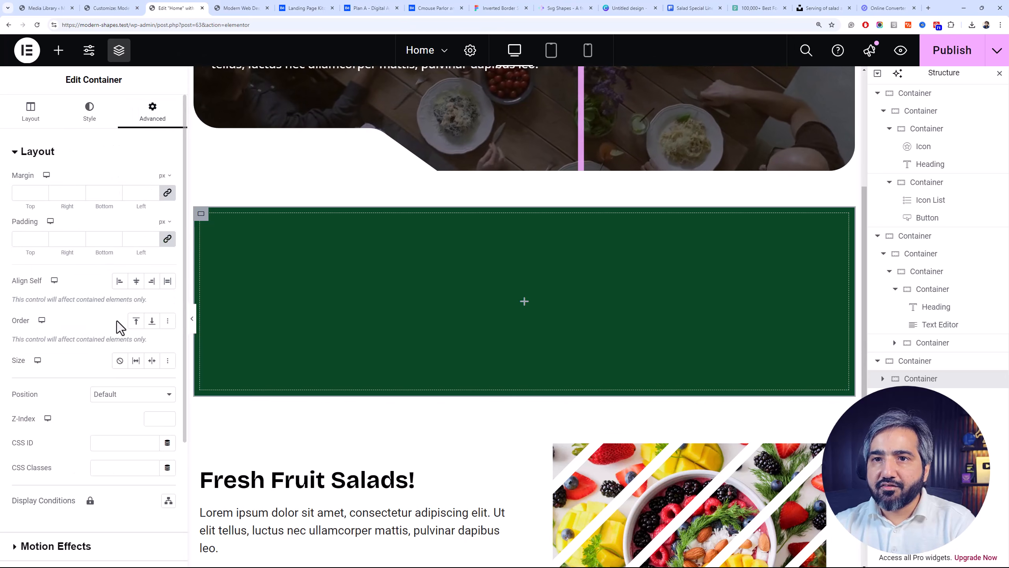
triple_click(130, 467)
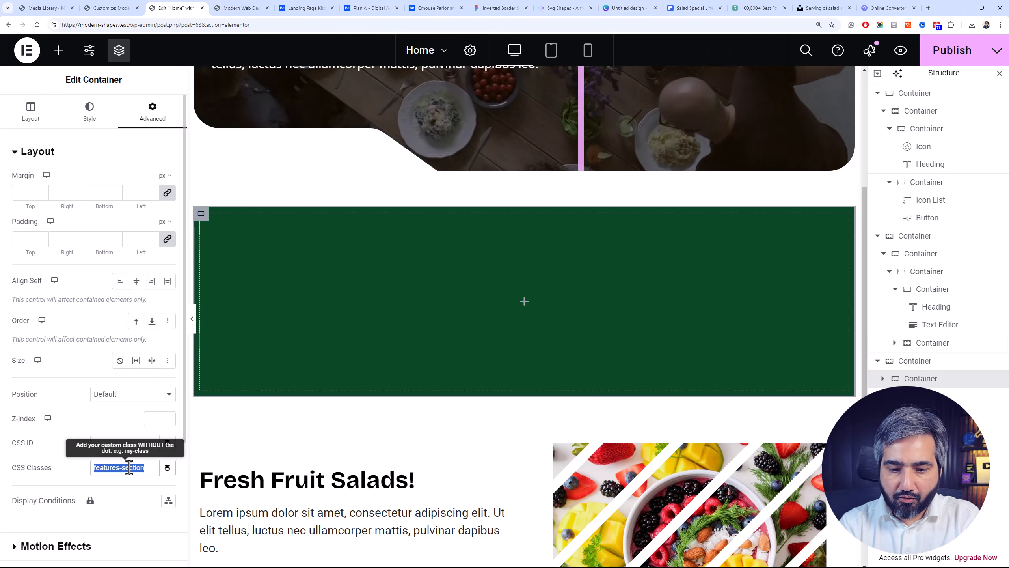
left_click(953, 50)
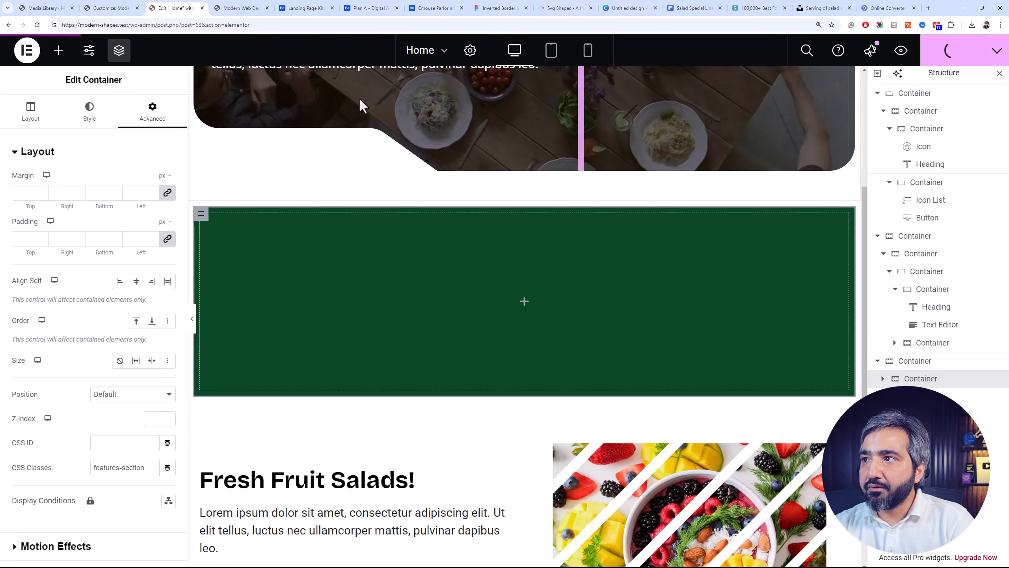
Switch to the WordPress Customizer, reload it, and open the Additional CSS editor
left_click(111, 7)
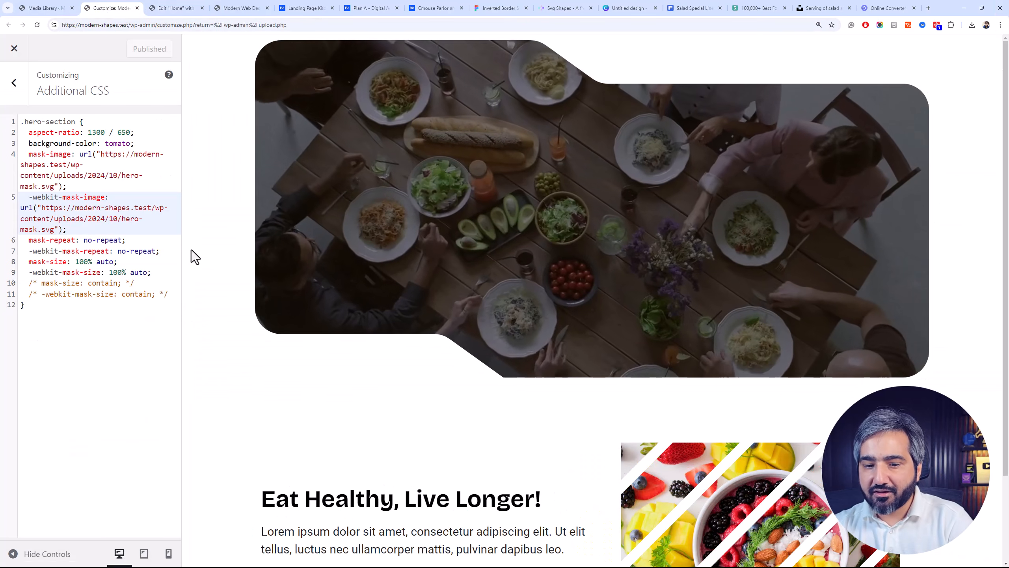
key("F5")
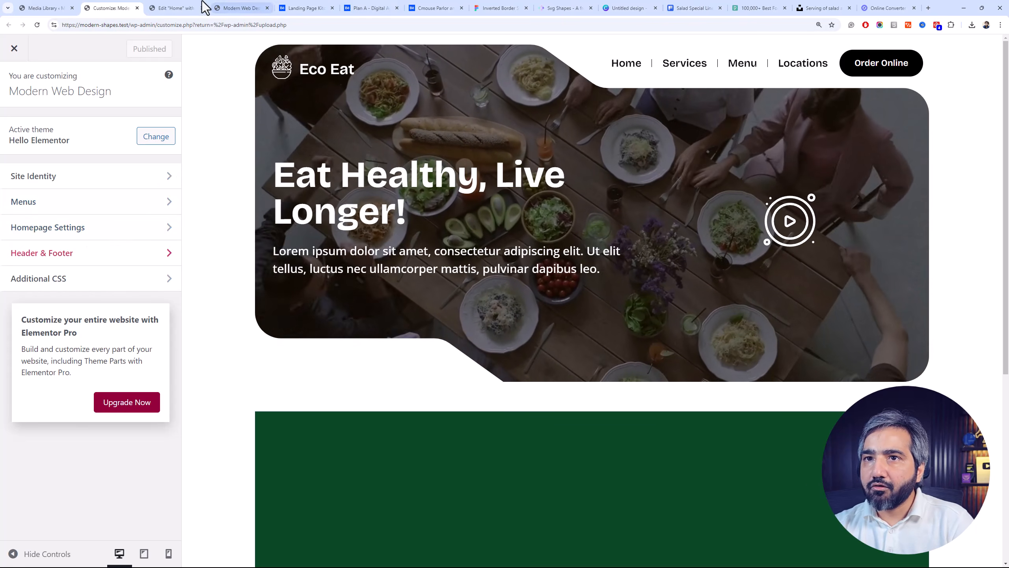
left_click(56, 275)
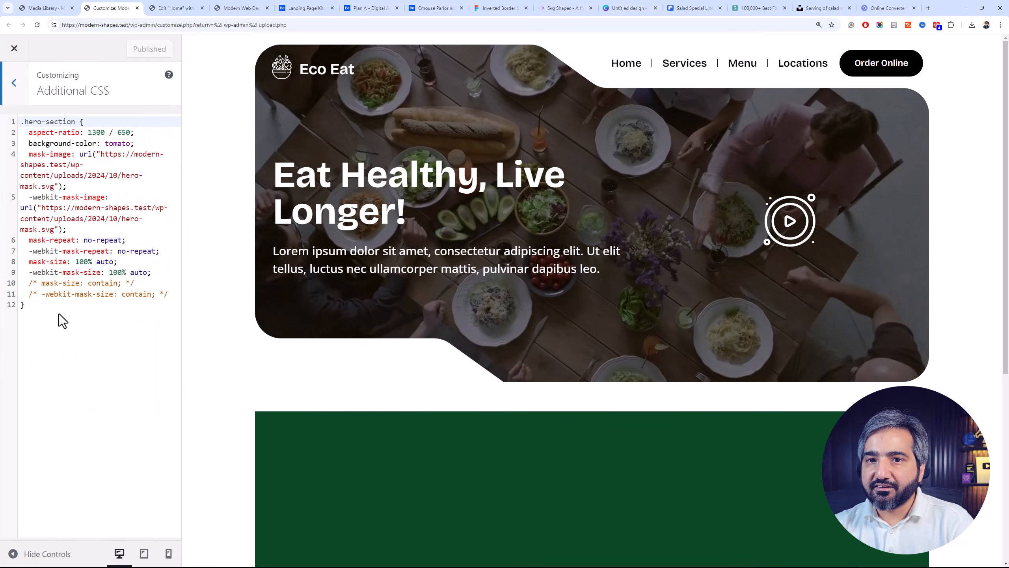
Copy the mask CSS snippet from css-code.txt and paste it on a new line below the .hero-section rule
key("alt+Tab")
key("Tab")
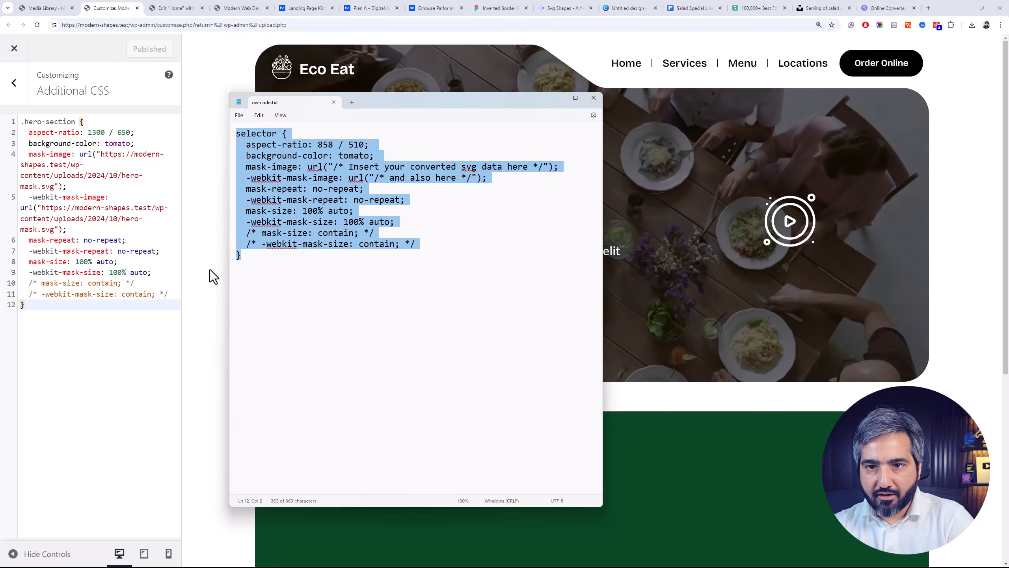
left_click(127, 324)
key("Return")
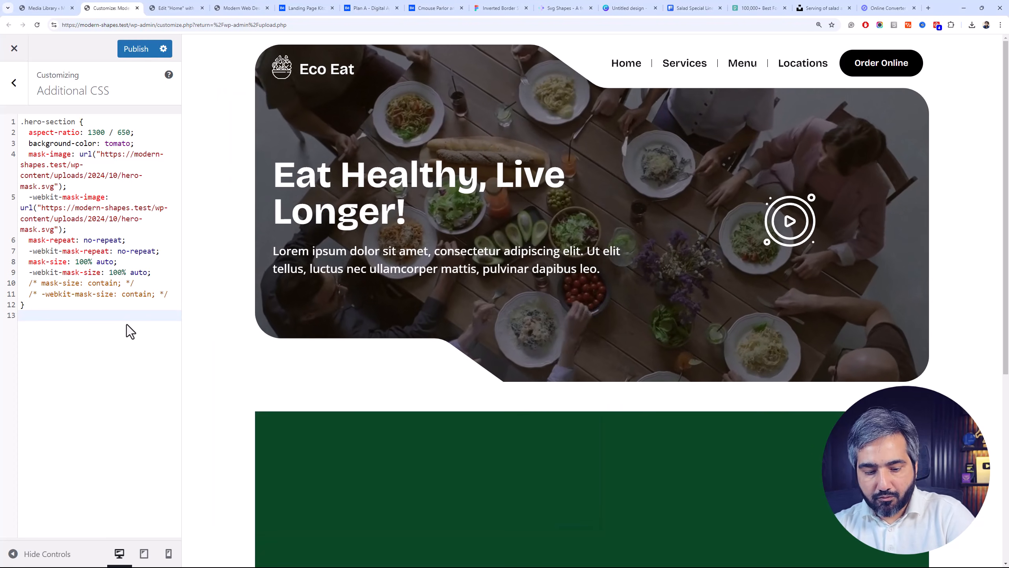
key("ctrl+f")
key("ctrl+v")
left_click(122, 325)
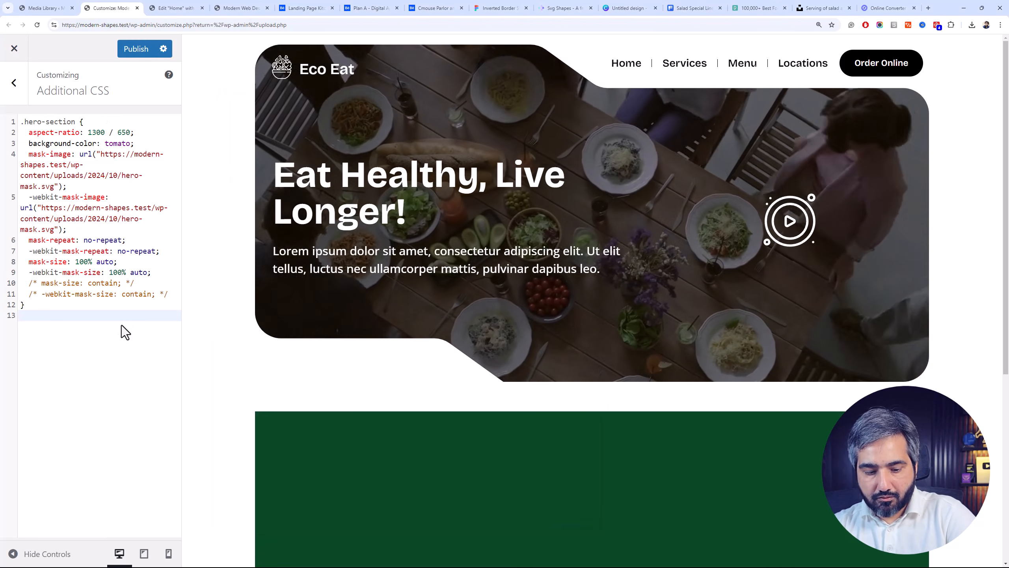
key("ctrl+v")
Check the green container's class name in Elementor, and replace the pasted rule's selector with .features-section in the Additional CSS
left_click(239, 8)
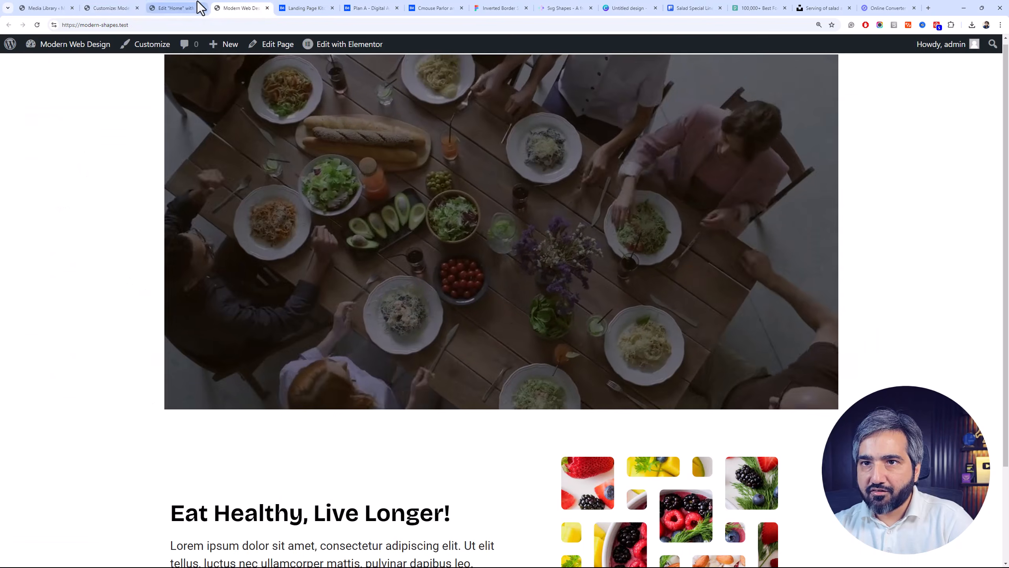
left_click(201, 8)
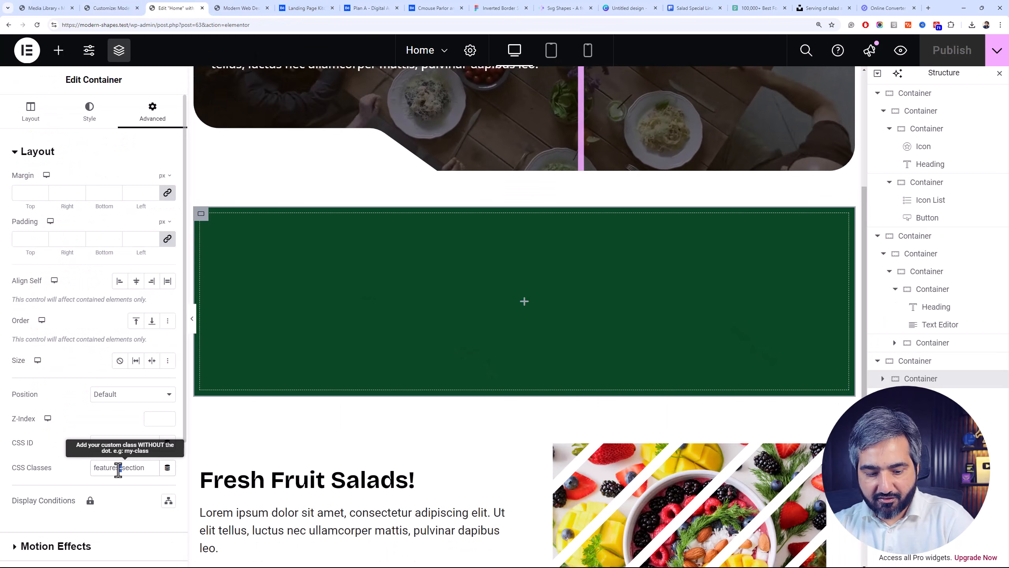
left_click(44, 8)
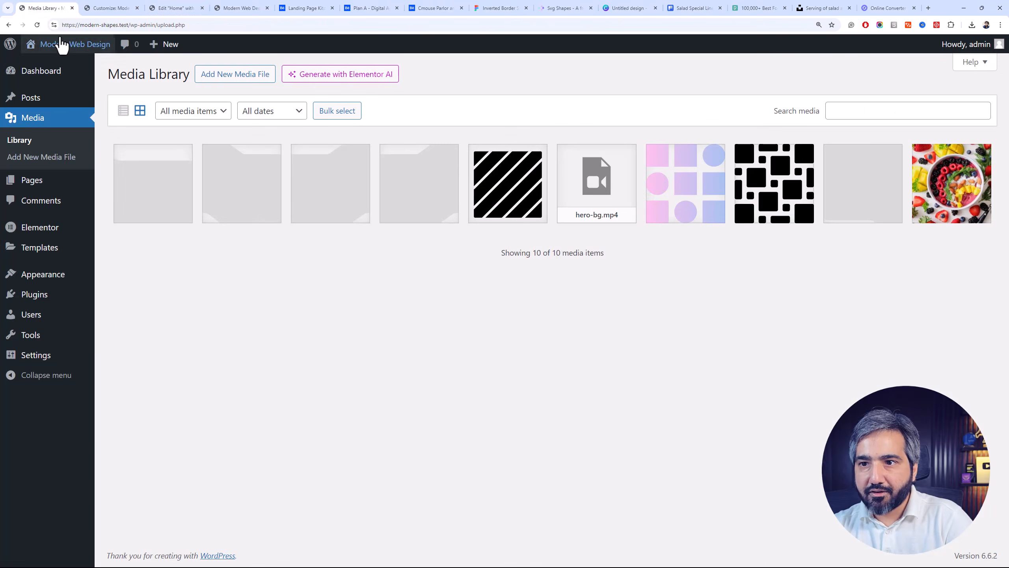
left_click(107, 8)
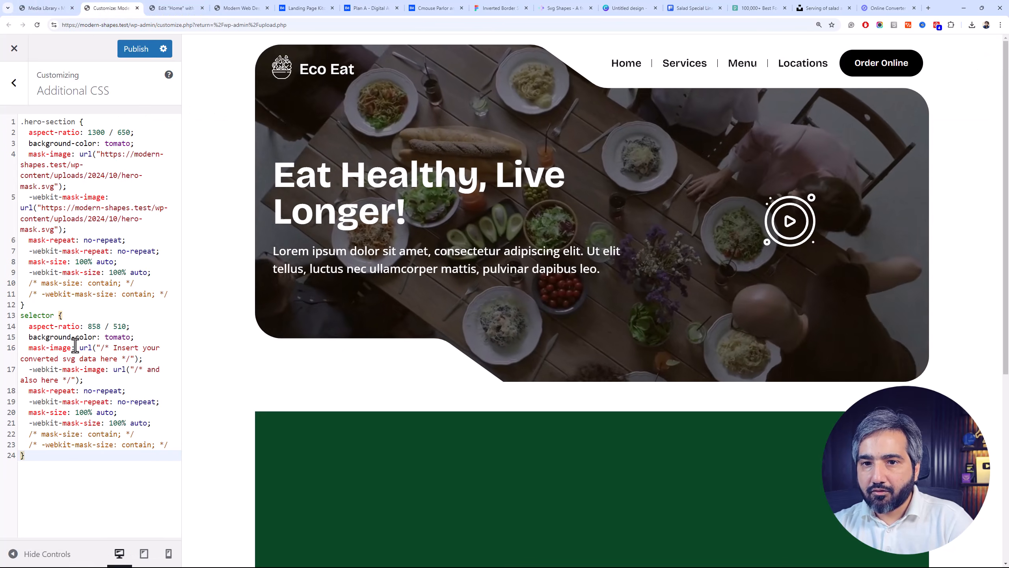
double_click(51, 315)
type(".features-section")
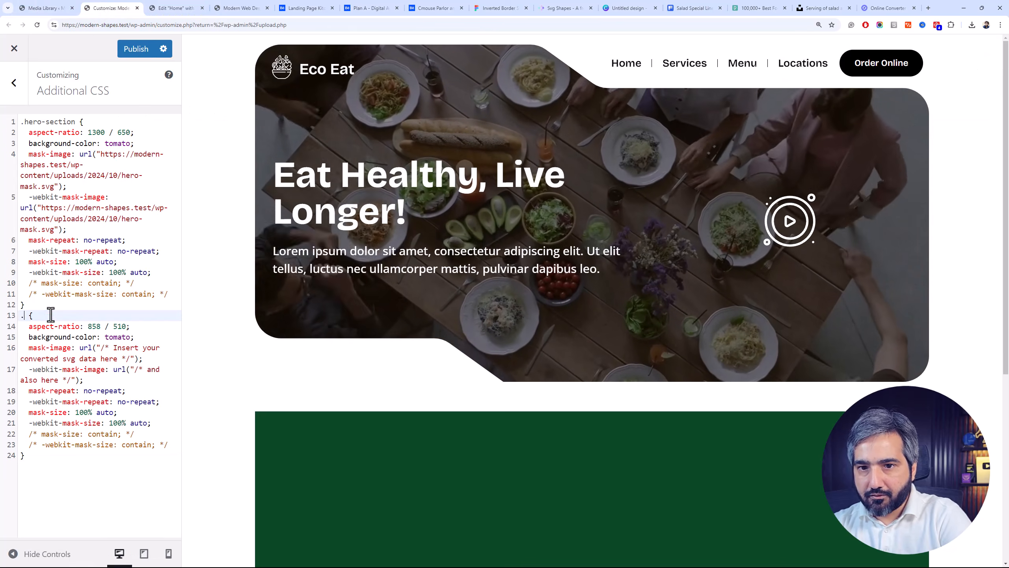
Copy the file URL of Shape-25.svg from the Media Library and return to the Additional CSS editor
left_click(44, 8)
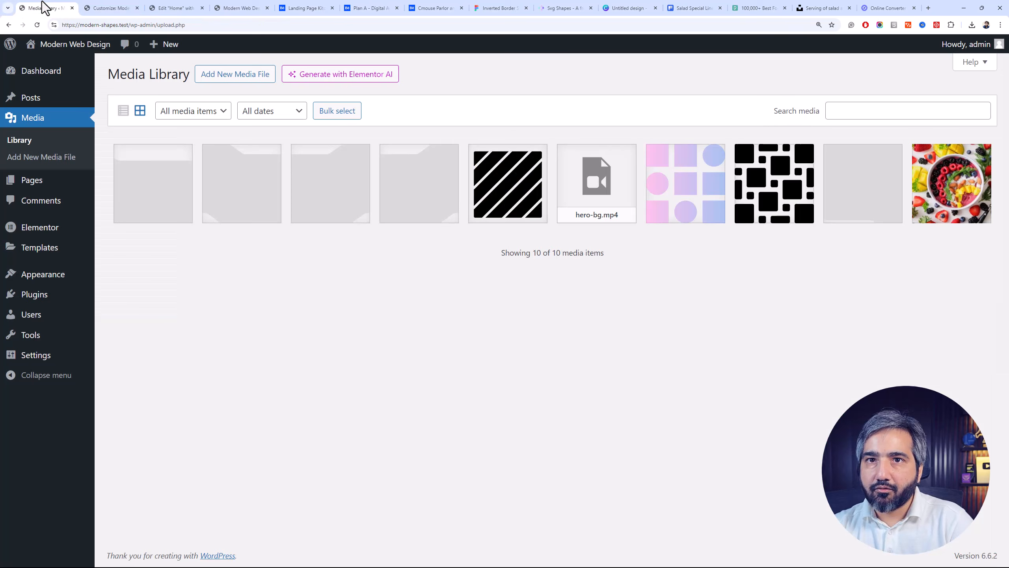
left_click(195, 201)
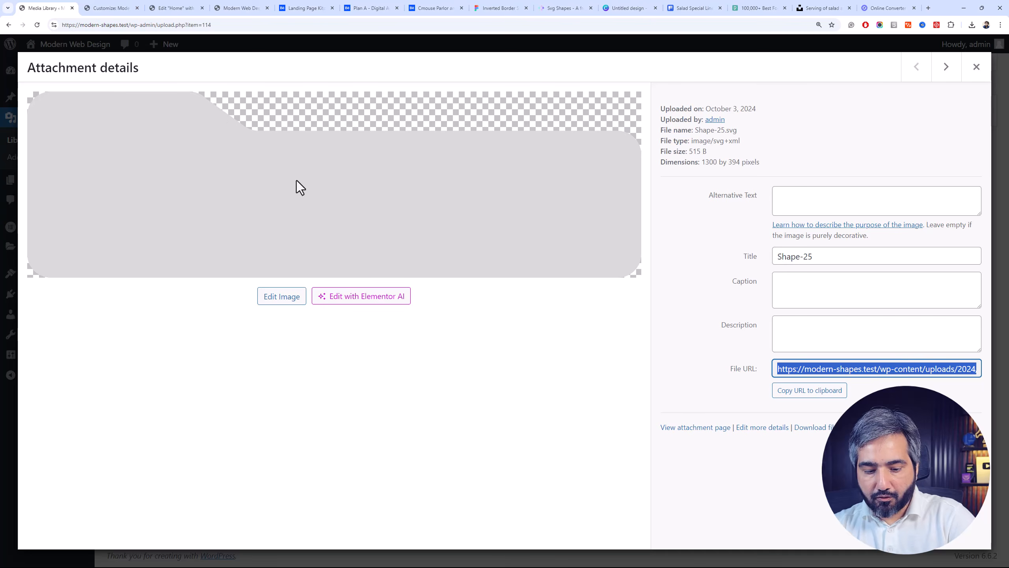
left_click(94, 7)
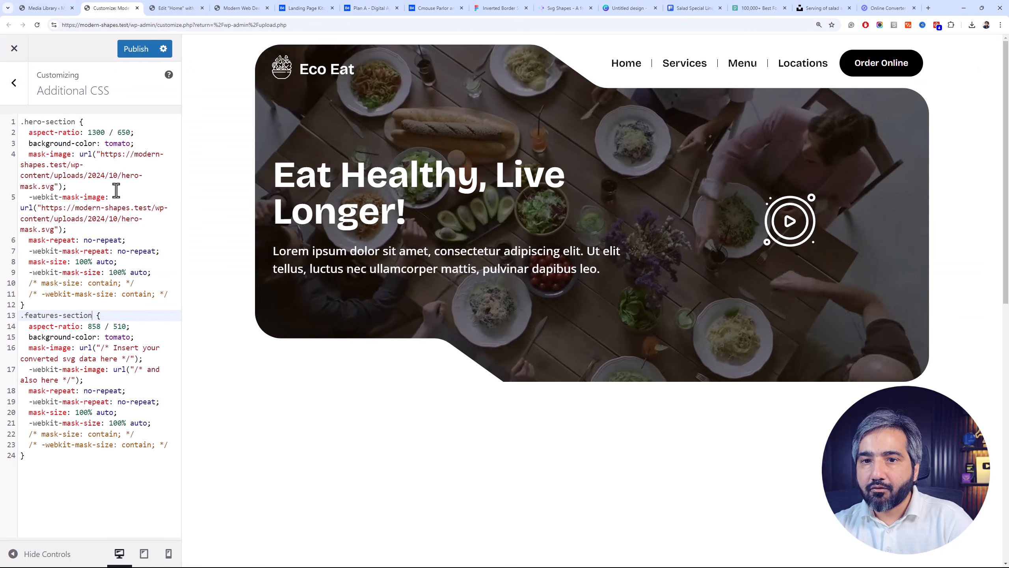
Replace the mask-image and -webkit-mask-image placeholders in .features-section with the Shape-25.svg URL, publish, and check the green section in the preview
left_click(99, 351)
left_click_drag(101, 348, 129, 356)
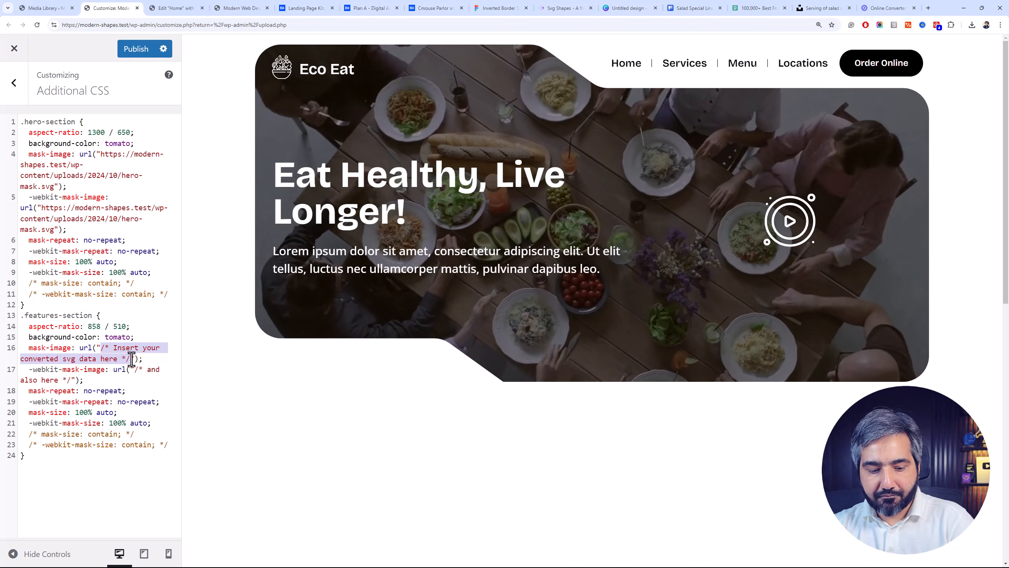
type("https://modern-shapes.test/wp-content/uploads/2024/10/Shape-25.svg")
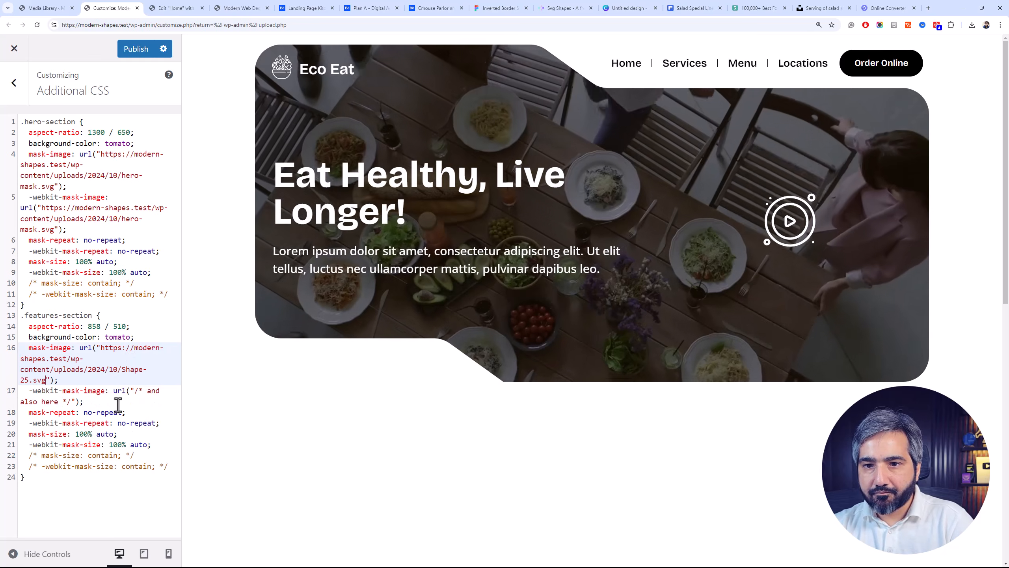
left_click_drag(135, 392, 72, 401)
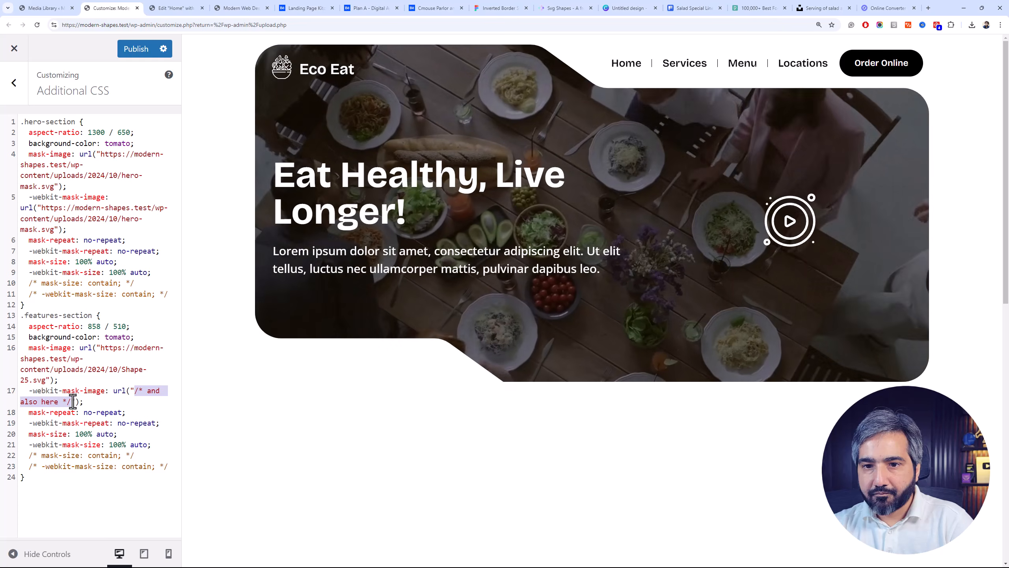
type("https://modern-shapes.test/wp-content/uploads/2024/10/Shape-25.svg")
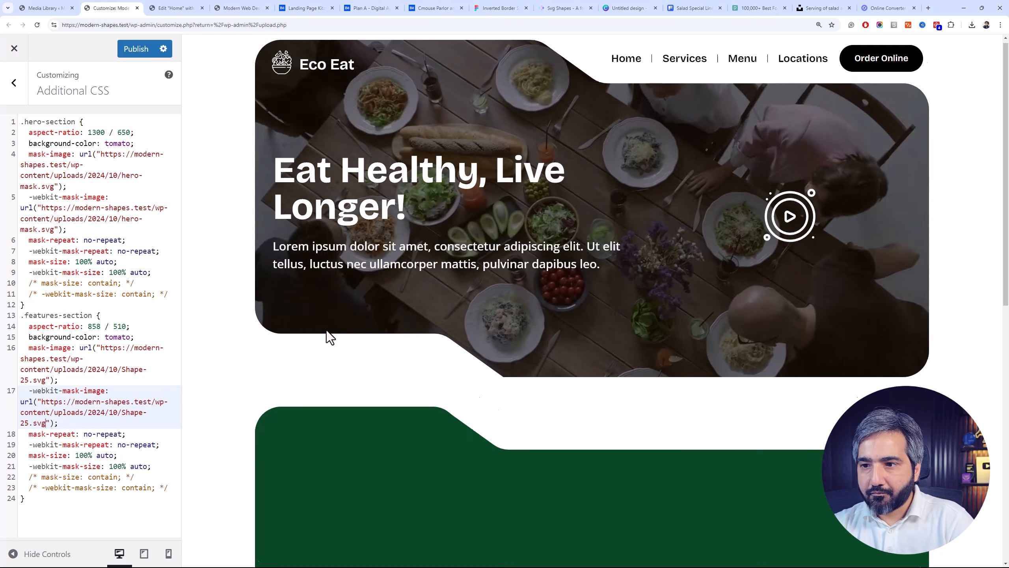
scroll(398, 297, "down", 4)
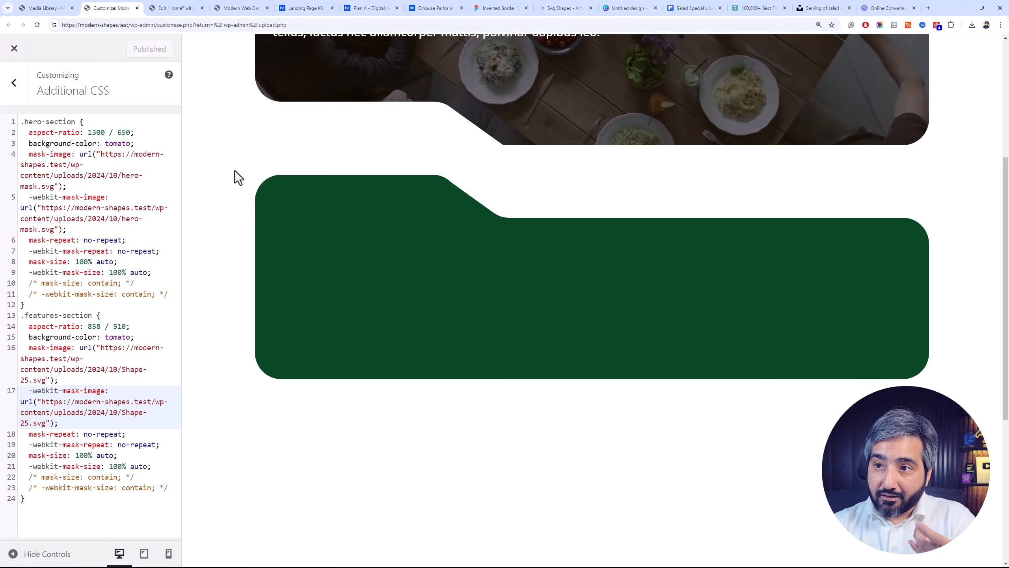
scroll(235, 171, "up", 4)
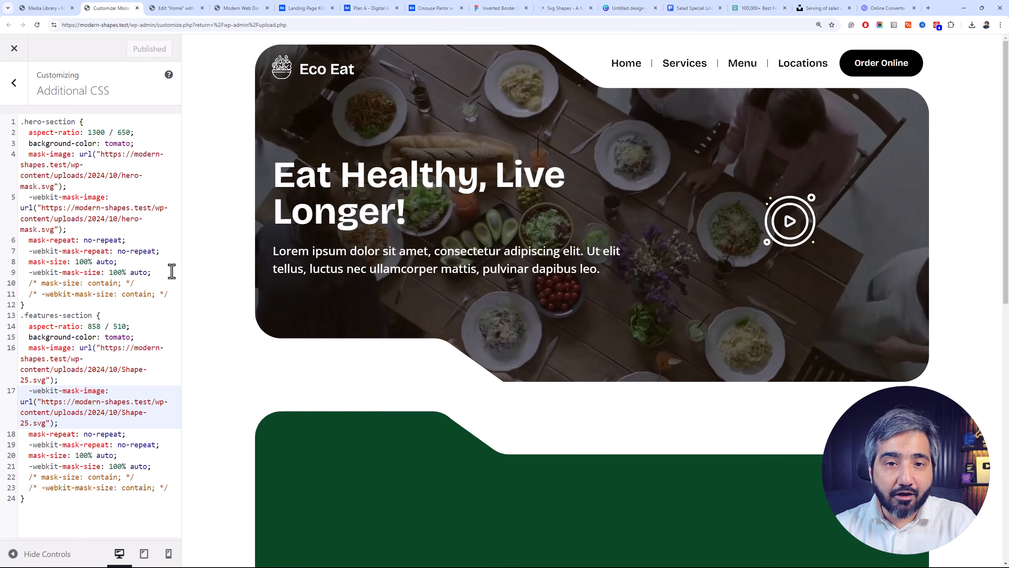
Search Google for "svg url encoder" and open the URL-encoder for SVG result in its own tab
left_click(928, 8)
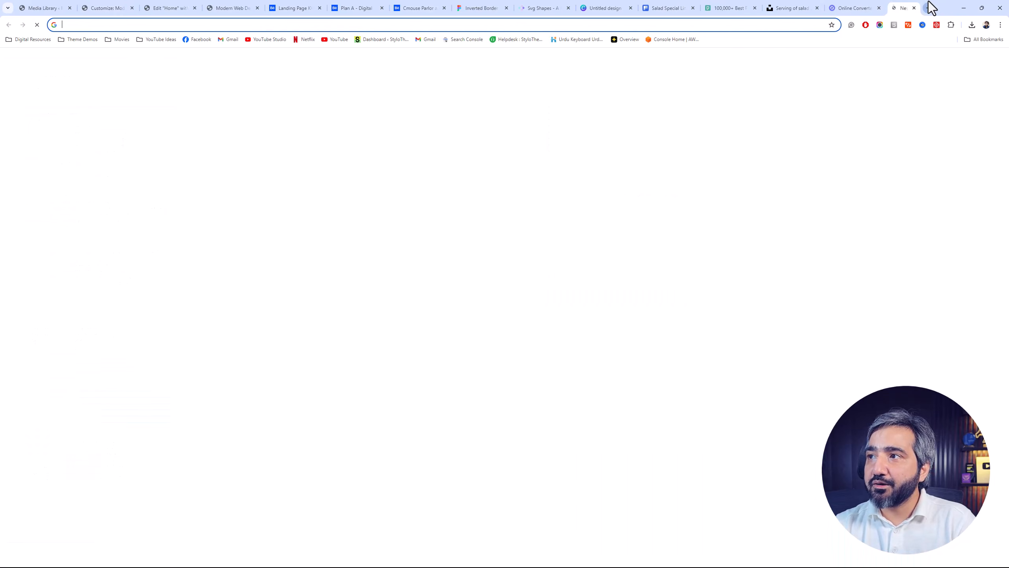
type("sv")
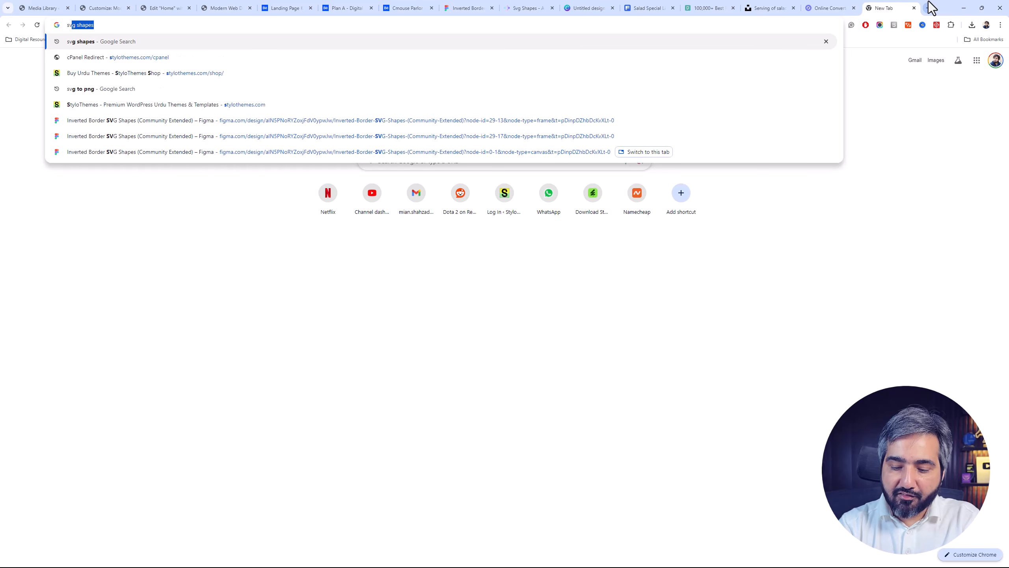
type("g url")
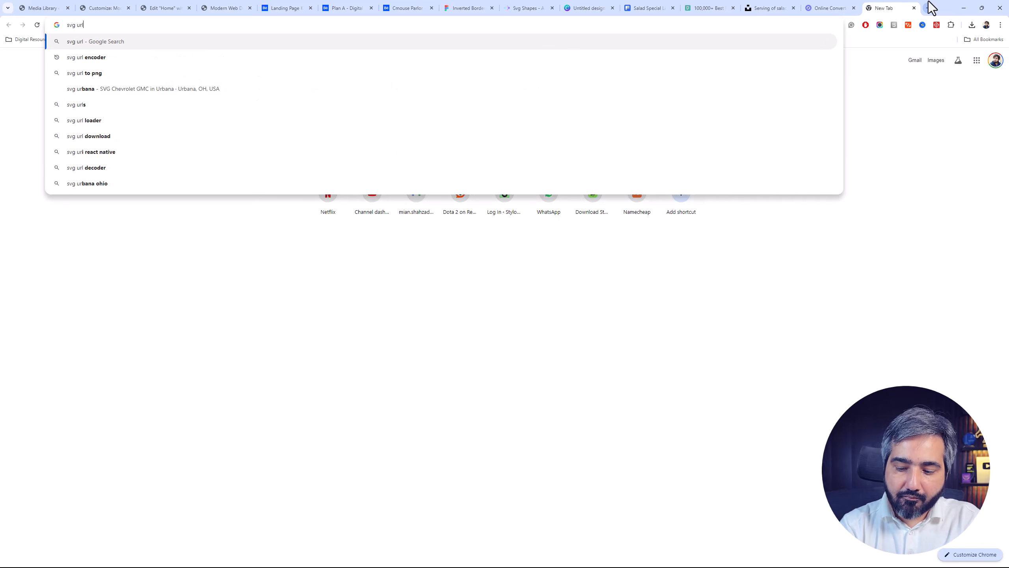
key("Down")
key("Return")
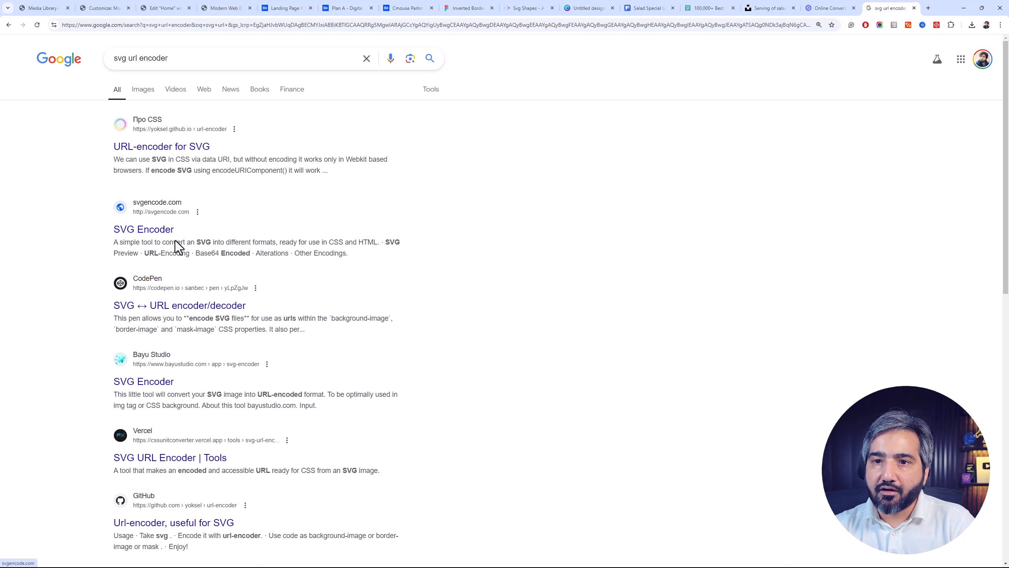
middle_click(167, 147)
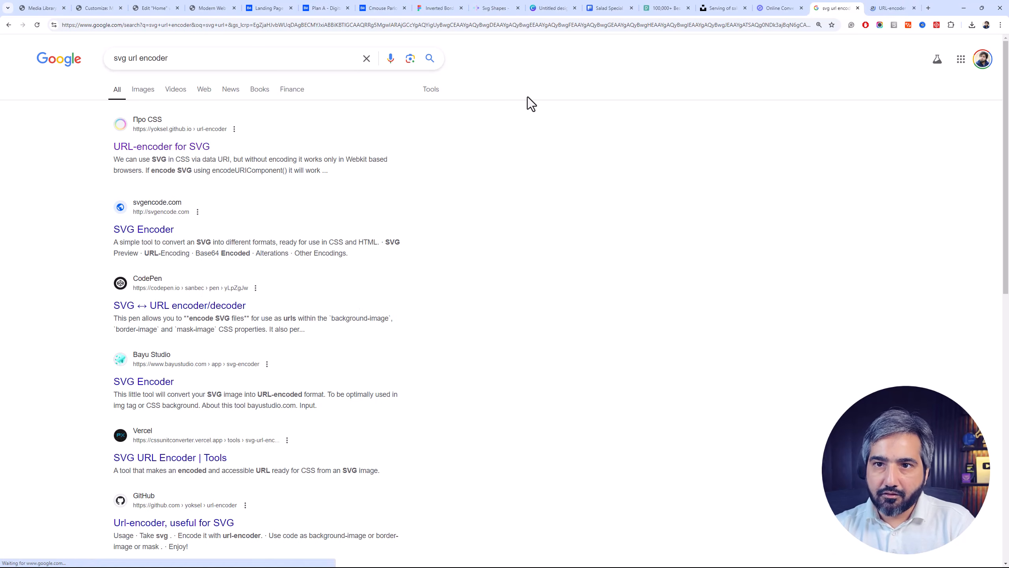
left_click(893, 8)
Switch to the Downloads folder and open Shape-25.svg in Visual Studio Code
left_click(475, 194)
key("alt+Tab")
key("alt+Tab")
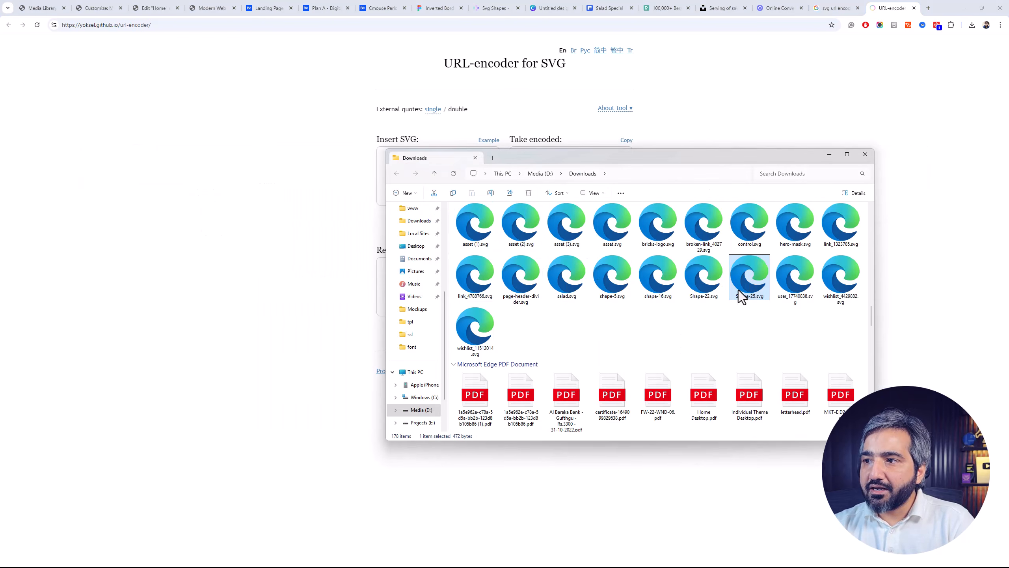
right_click(738, 290)
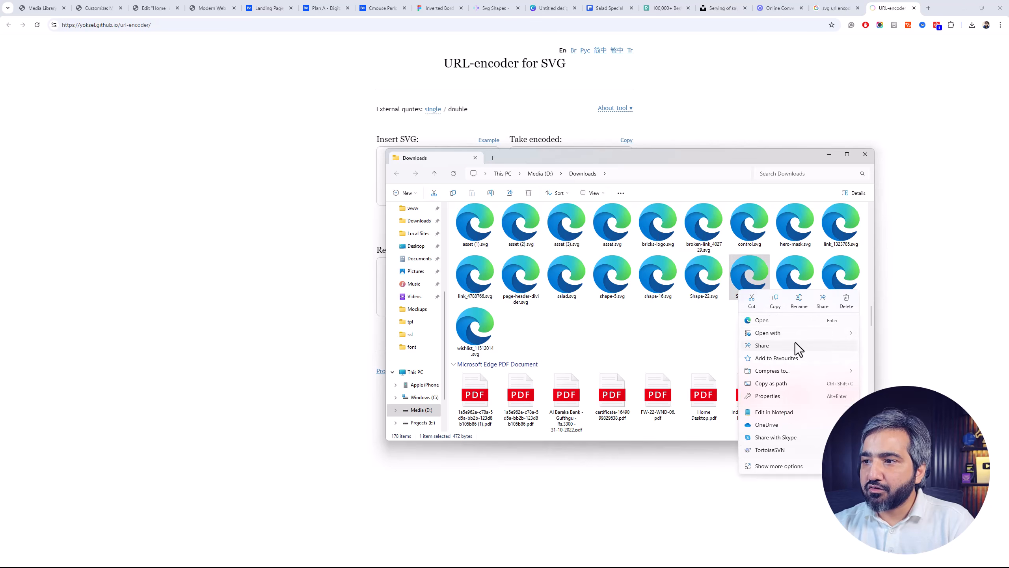
mouse_move(790, 333)
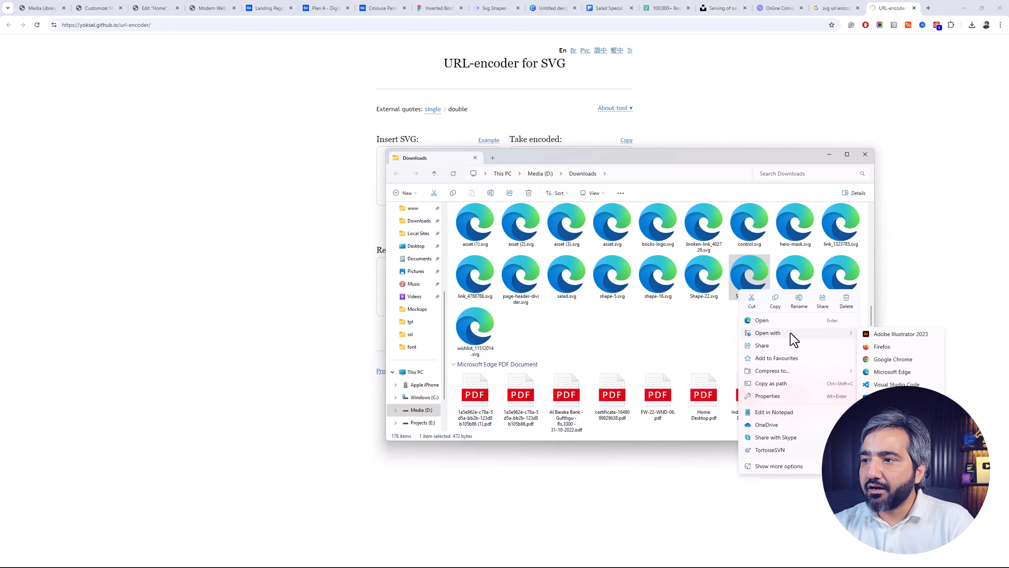
left_click(903, 383)
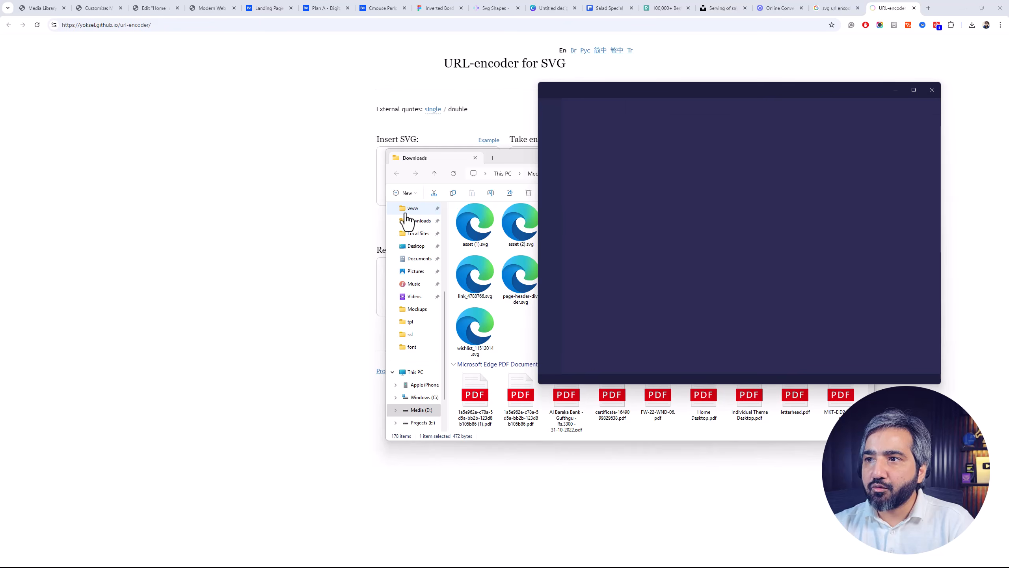
Copy all of the Shape-25.svg code and paste it as the source SVG in the URL-encoder for SVG page
left_click(678, 224)
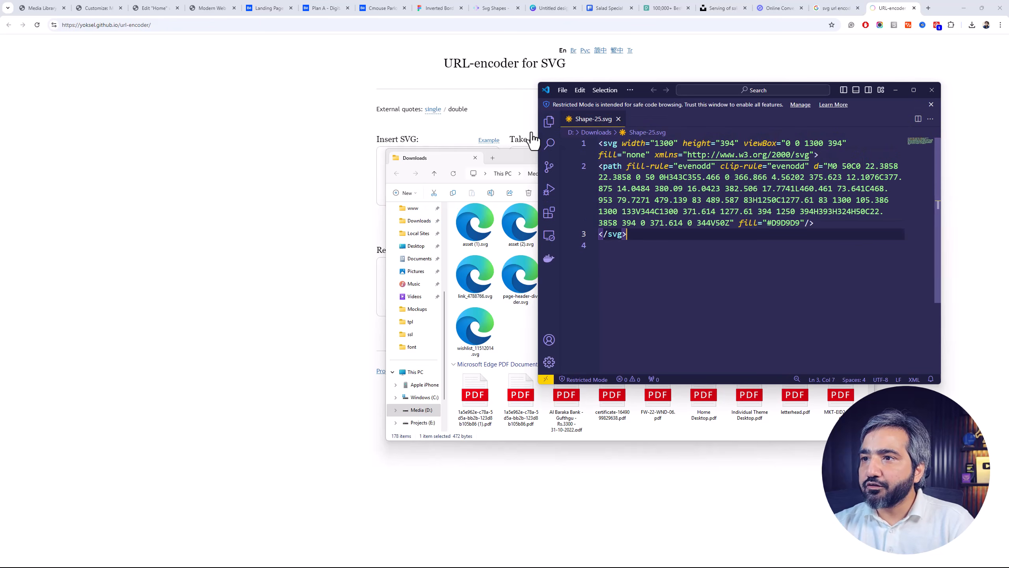
key("ctrl+a")
key("ctrl+c")
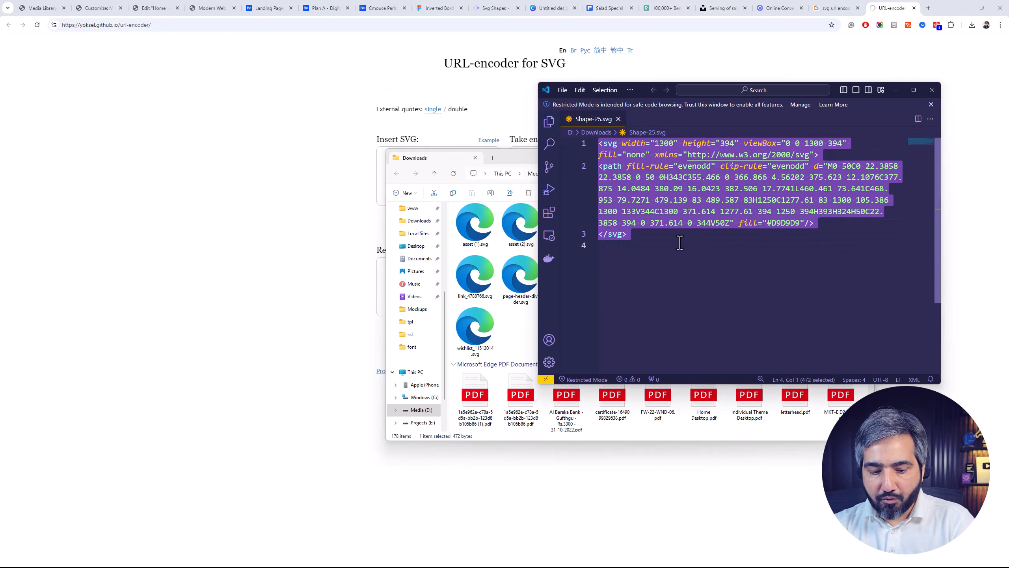
left_click(282, 329)
left_click(420, 165)
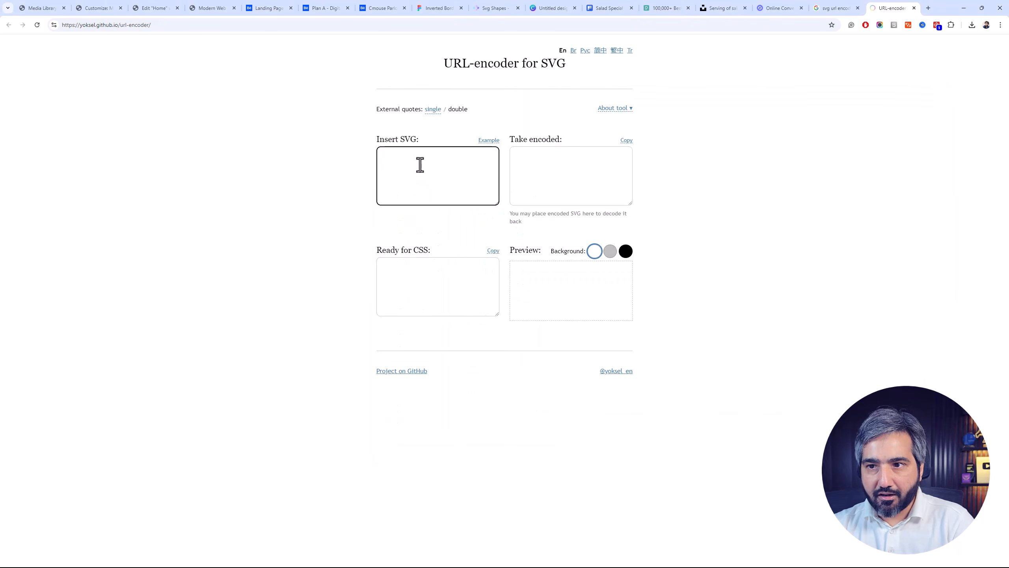
key("ctrl+v")
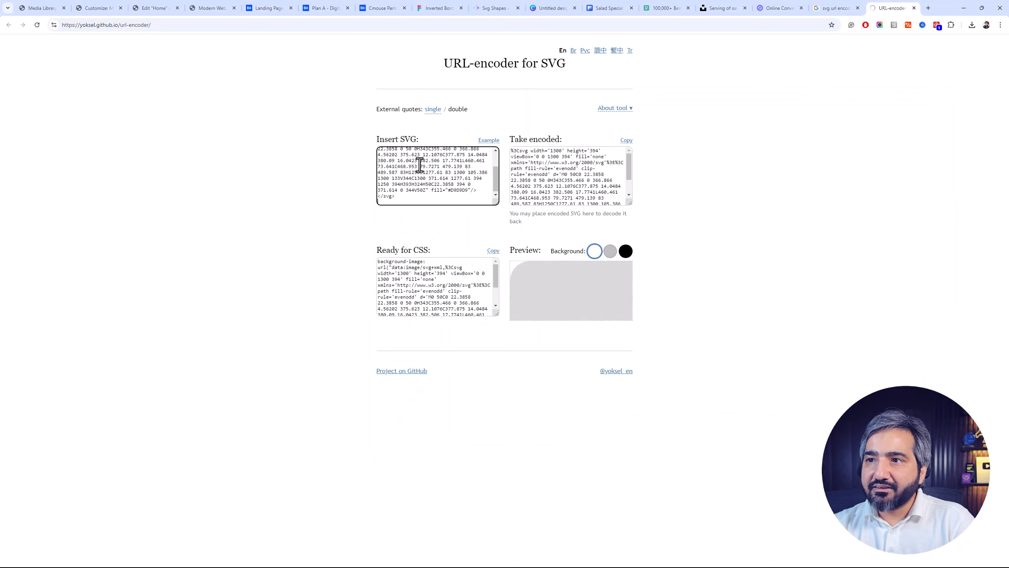
Enlarge the Ready for CSS output and copy its data:image/svg+xml string from between the quotes
left_click(443, 291)
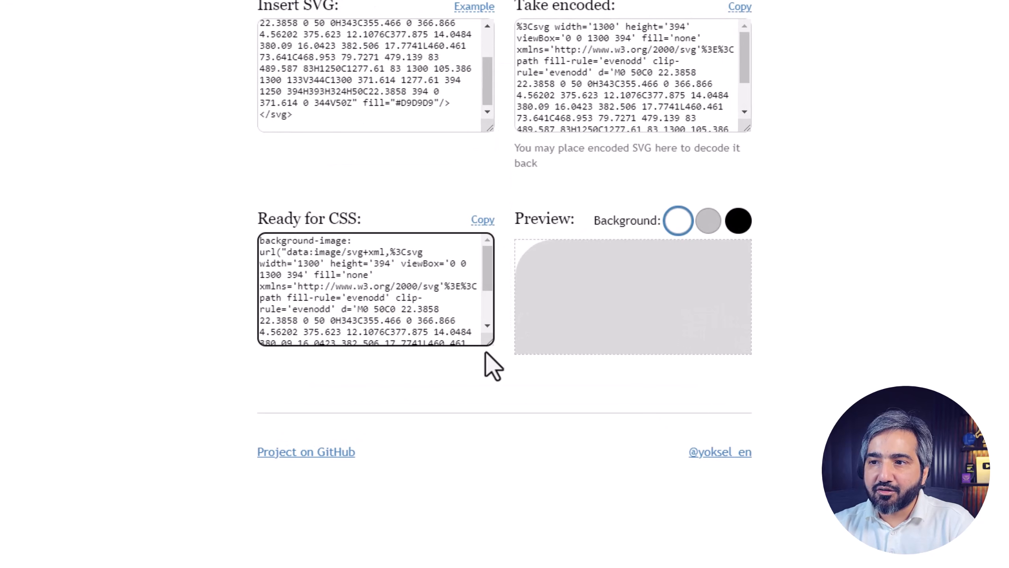
left_click_drag(491, 342, 578, 522)
left_click(445, 401)
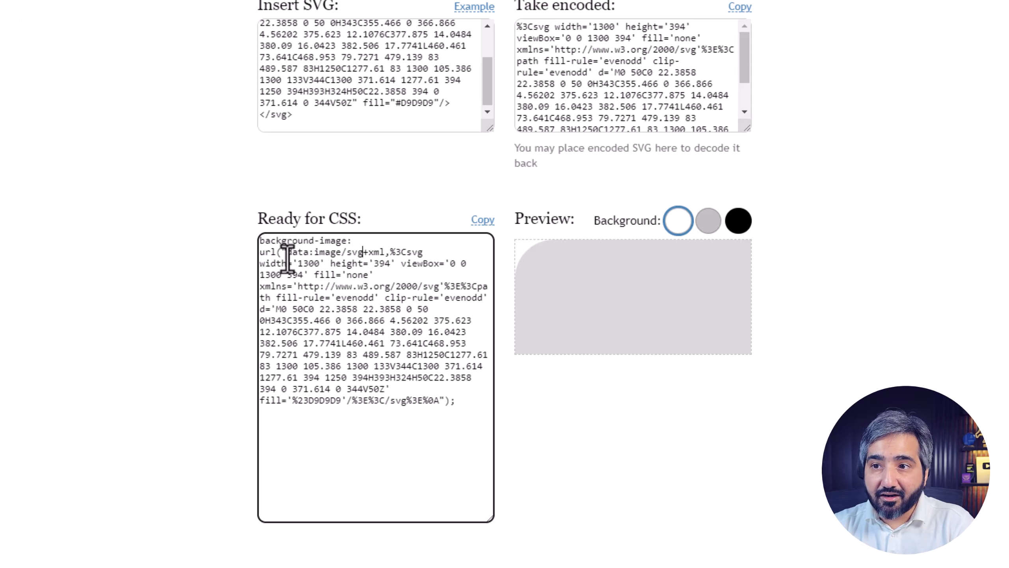
left_click_drag(288, 253, 419, 407)
key("ctrl+c")
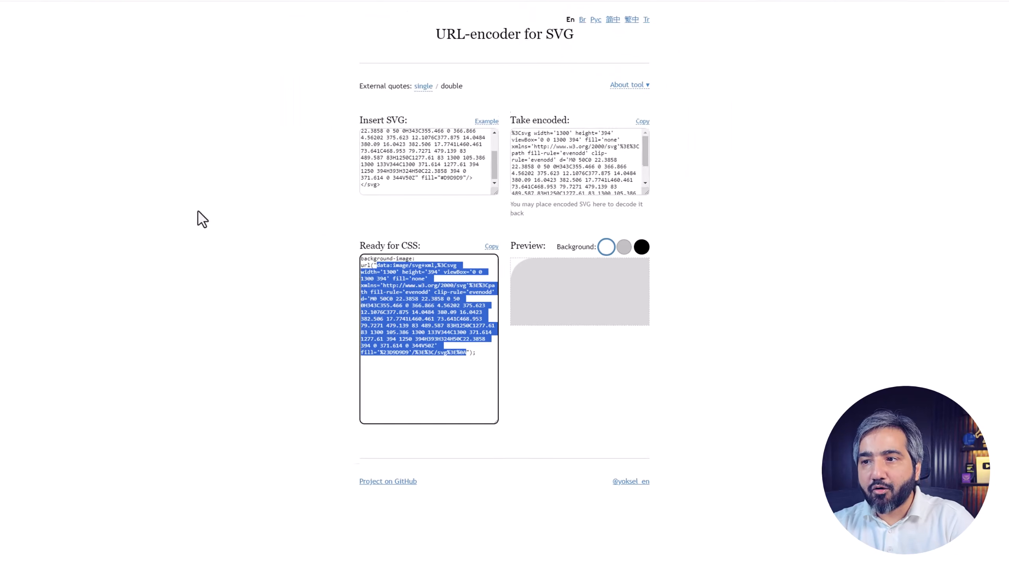
Switch to the Customizer and replace the Shape-25.svg URL in the .features-section mask-image with the encoded SVG data
left_click(89, 7)
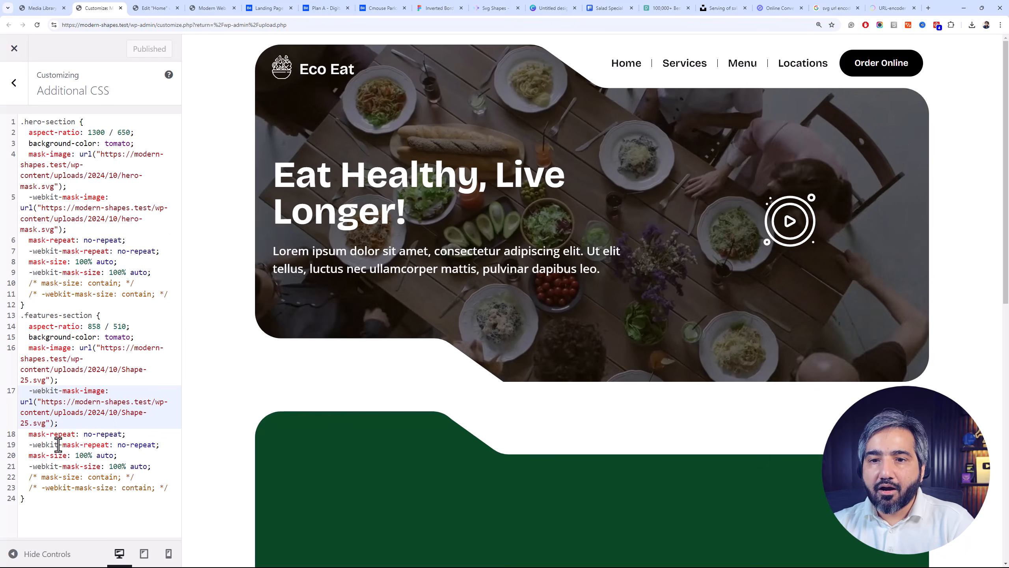
left_click_drag(100, 347, 51, 376)
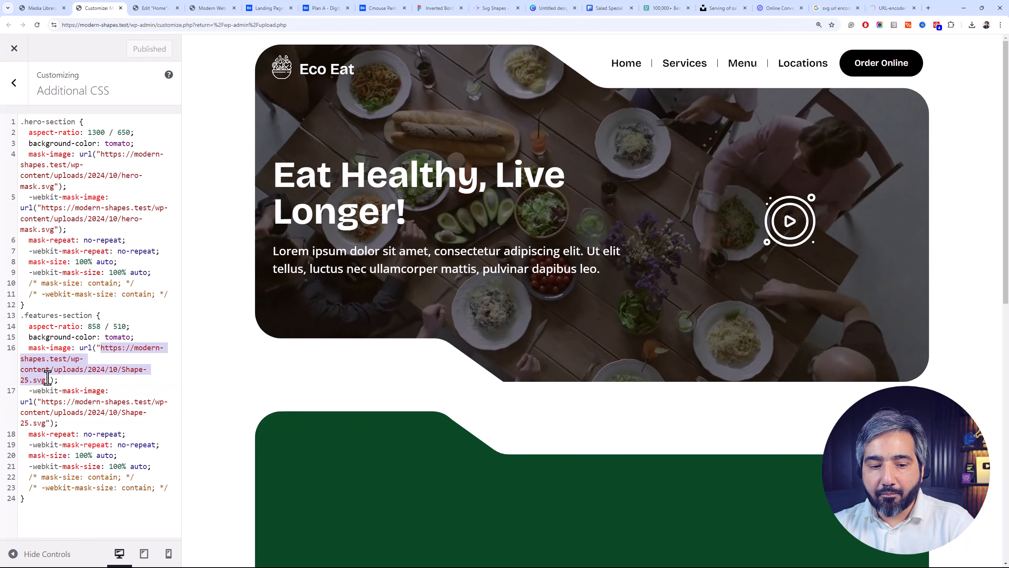
key("ctrl+v")
Replace the -webkit-mask-image URL in .features-section with the encoded SVG data and check the green section in the preview
scroll(66, 439, "down", 3)
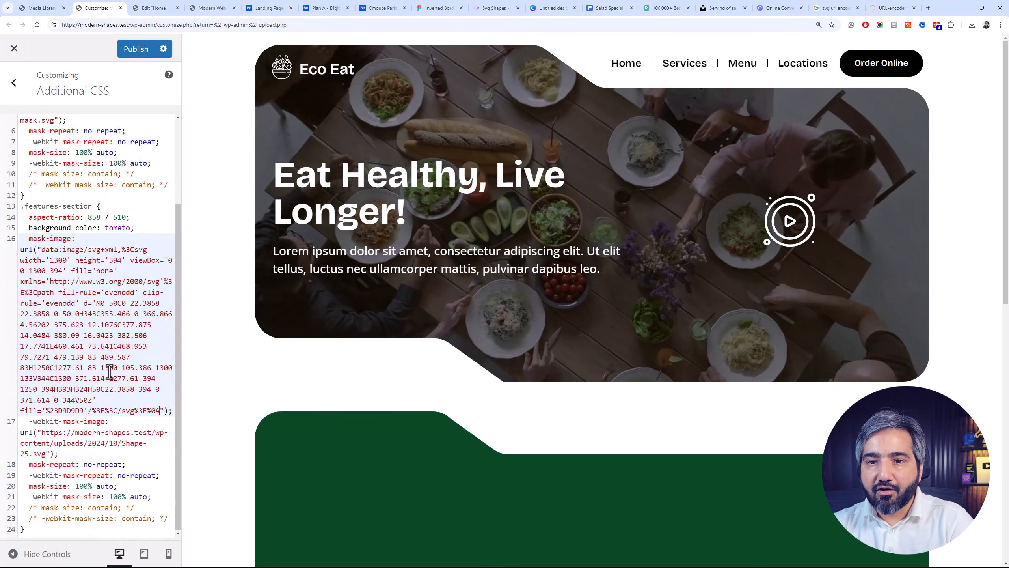
left_click_drag(42, 433, 46, 454)
key("ctrl+v")
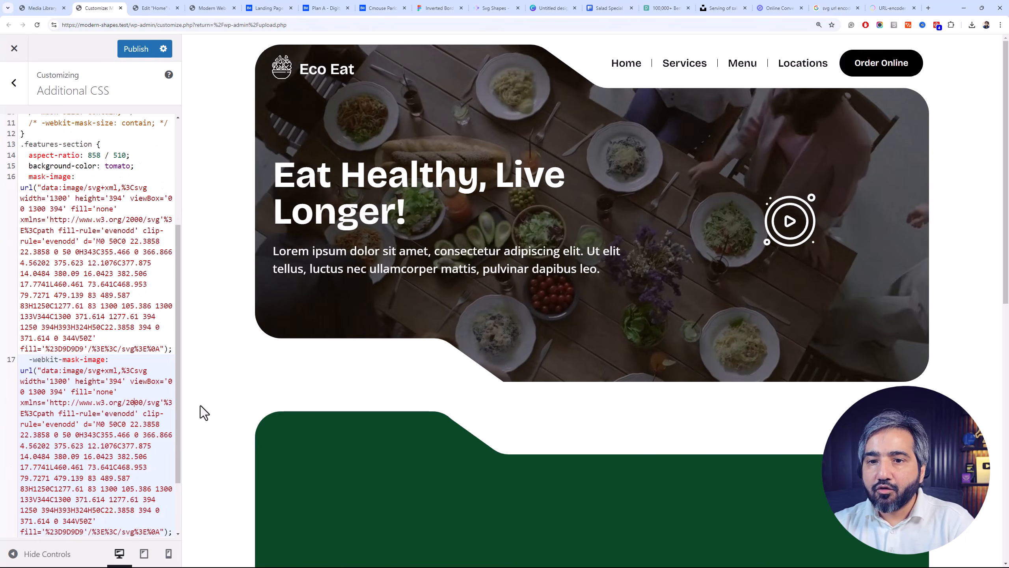
scroll(412, 254, "down", 6)
scroll(411, 249, "up", 2)
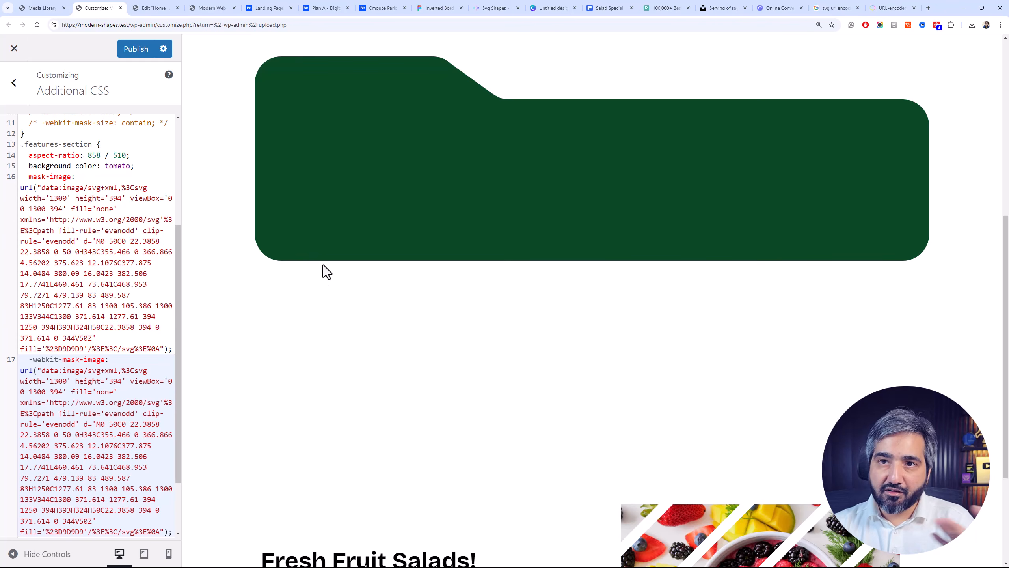
scroll(267, 281, "up", 3)
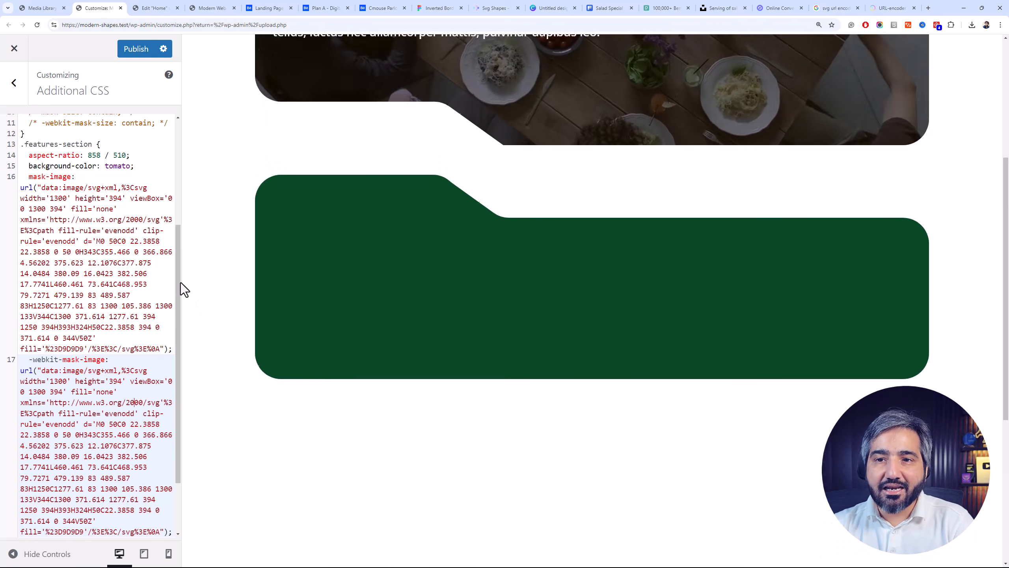
Look through the lengthened CSS and undo the encoded-data replacement in the .features-section -webkit-mask-image
left_click(163, 299)
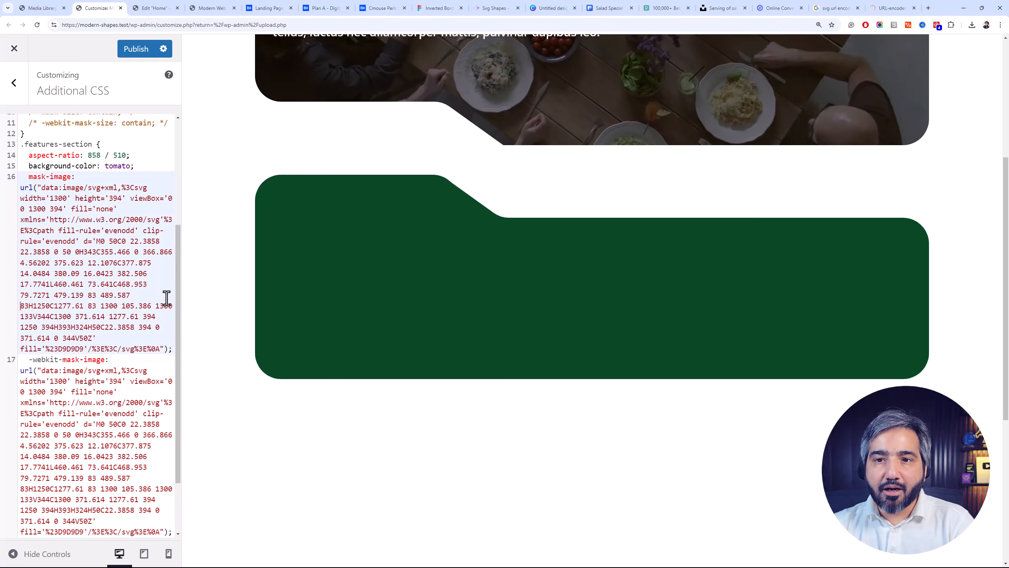
key("ctrl+a")
scroll(165, 382, "down", 2)
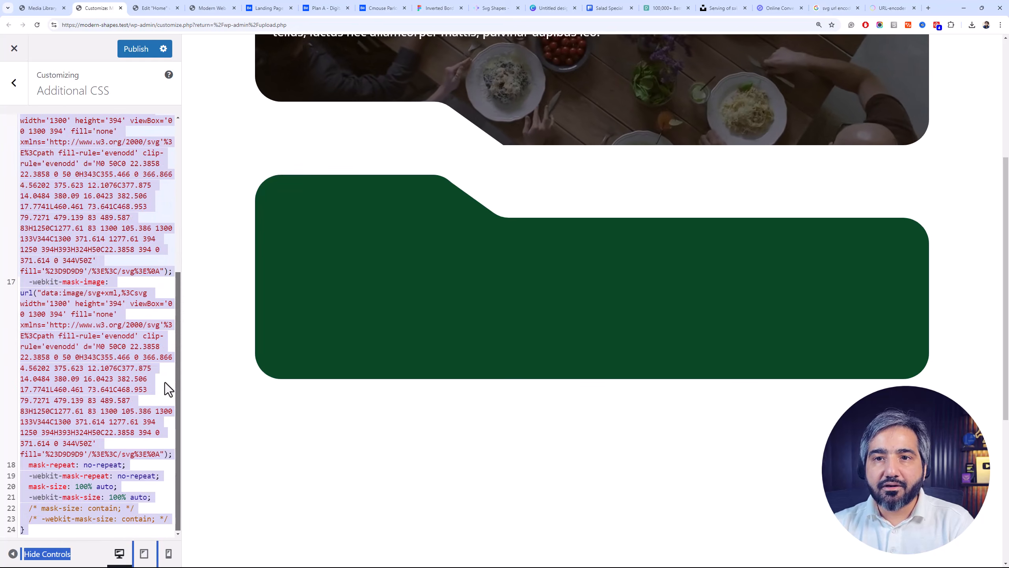
left_click(152, 414)
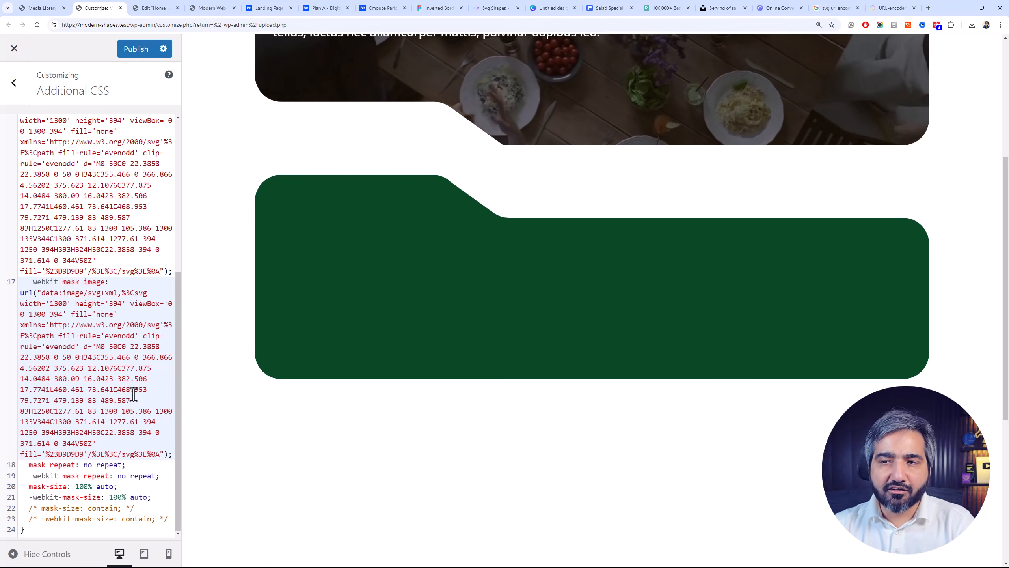
key("ctrl+z")
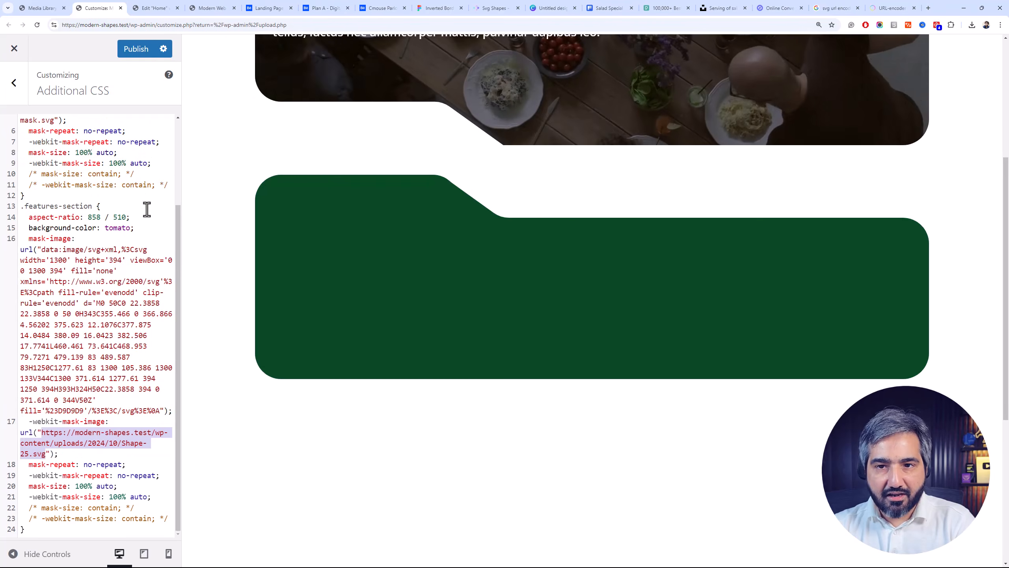
Undo the encoded-data replacement in the .features-section mask-image, publish the CSS and view the live page
key("ctrl+z")
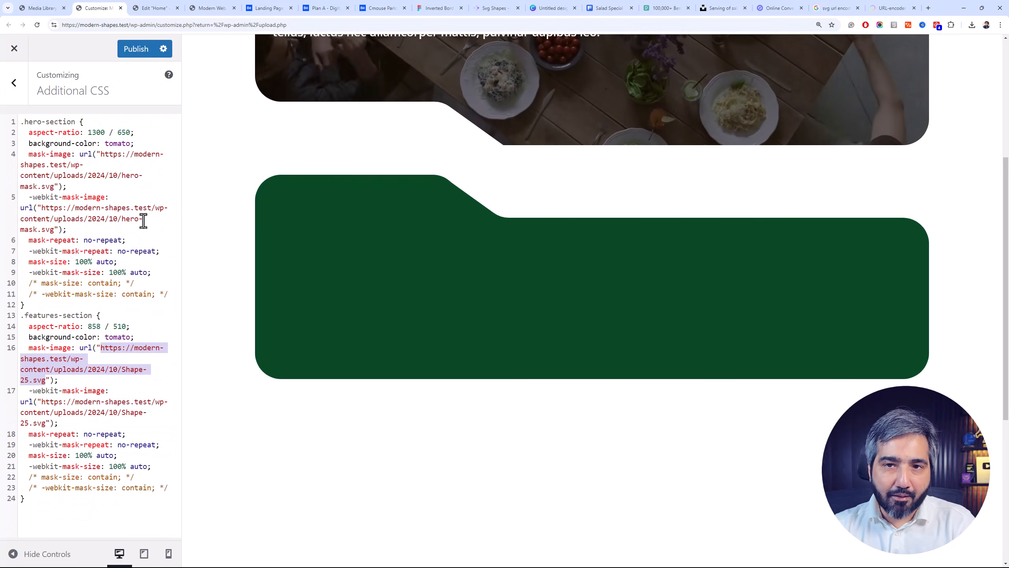
left_click(127, 49)
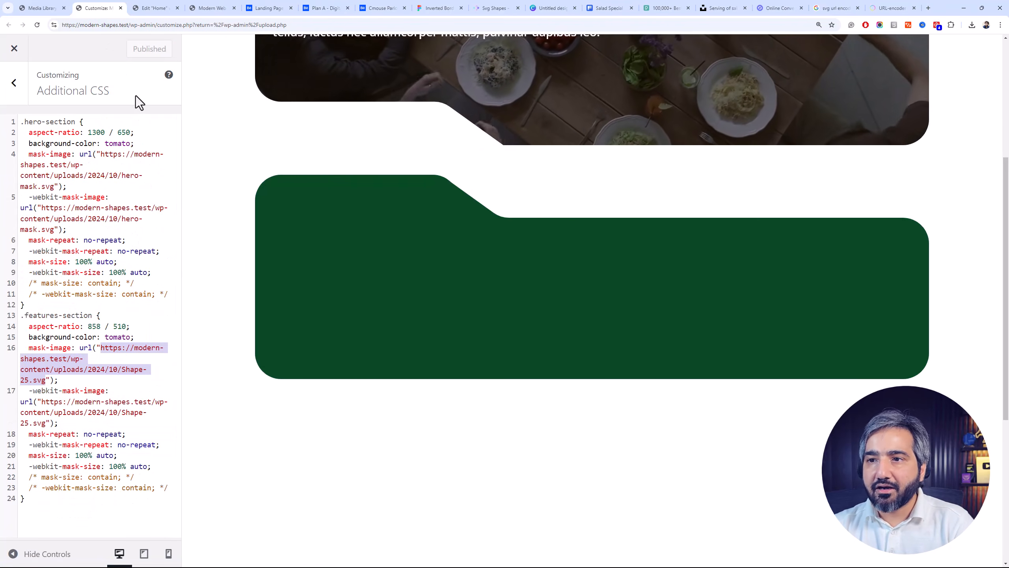
left_click(212, 8)
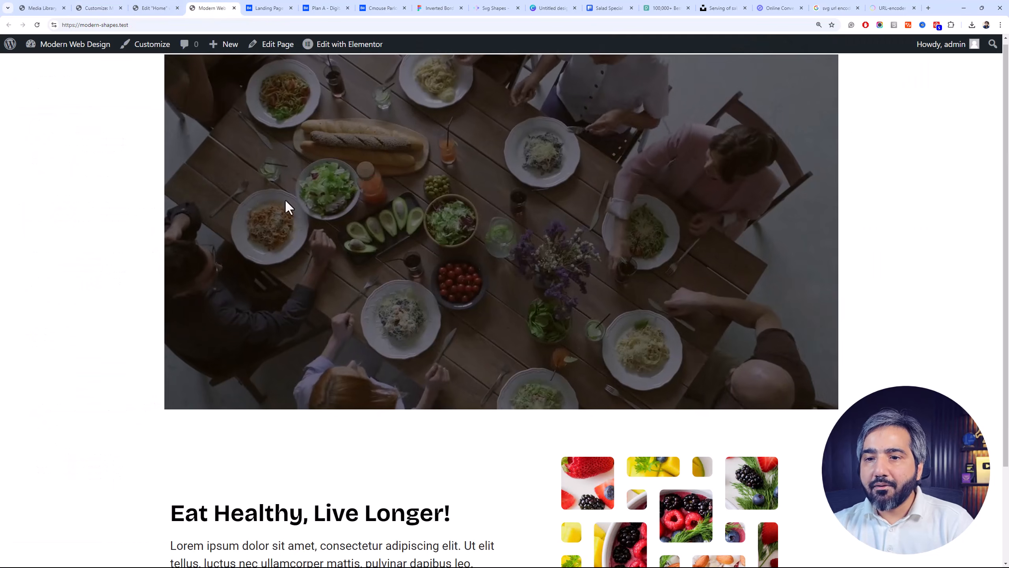
Switch to the Elementor page editor and inspect the settings of the green features container and the hero container
left_click(169, 8)
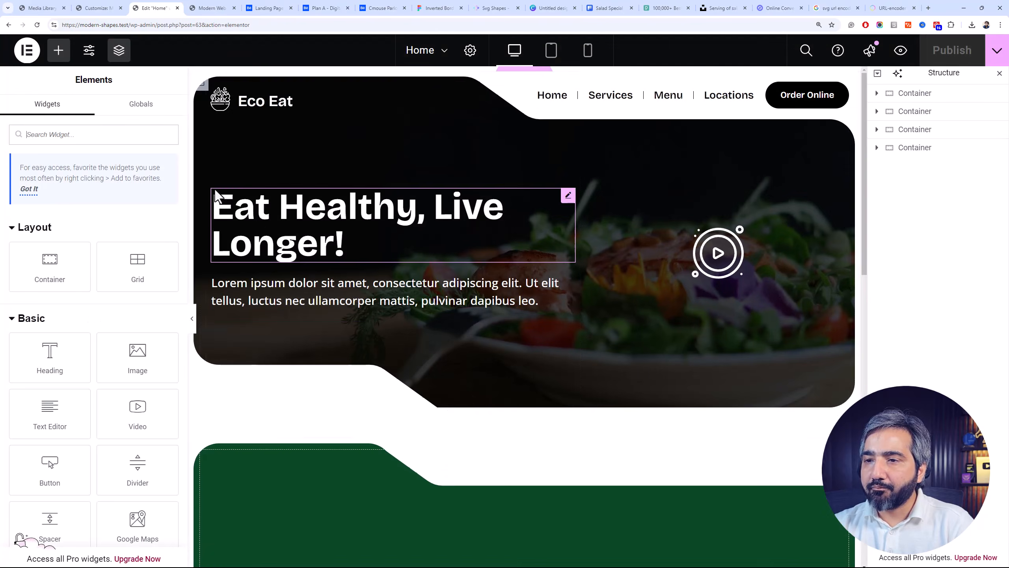
scroll(506, 495, "down", 3)
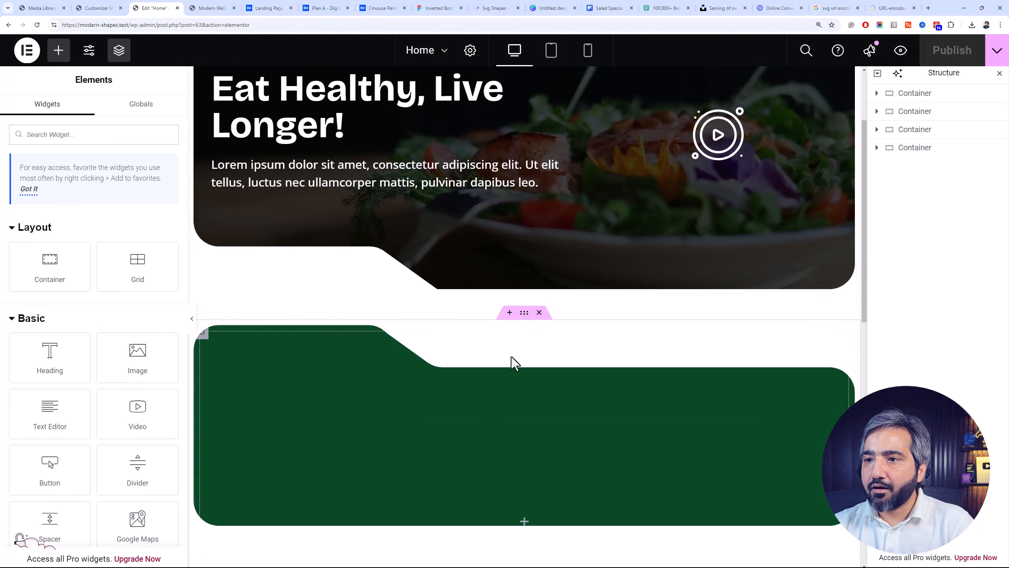
left_click(522, 322)
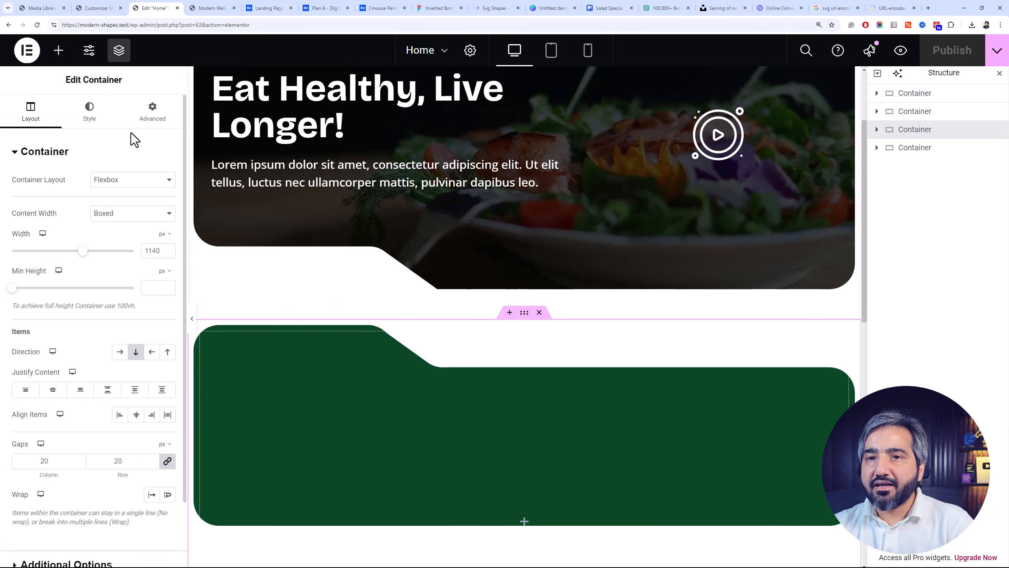
left_click(148, 116)
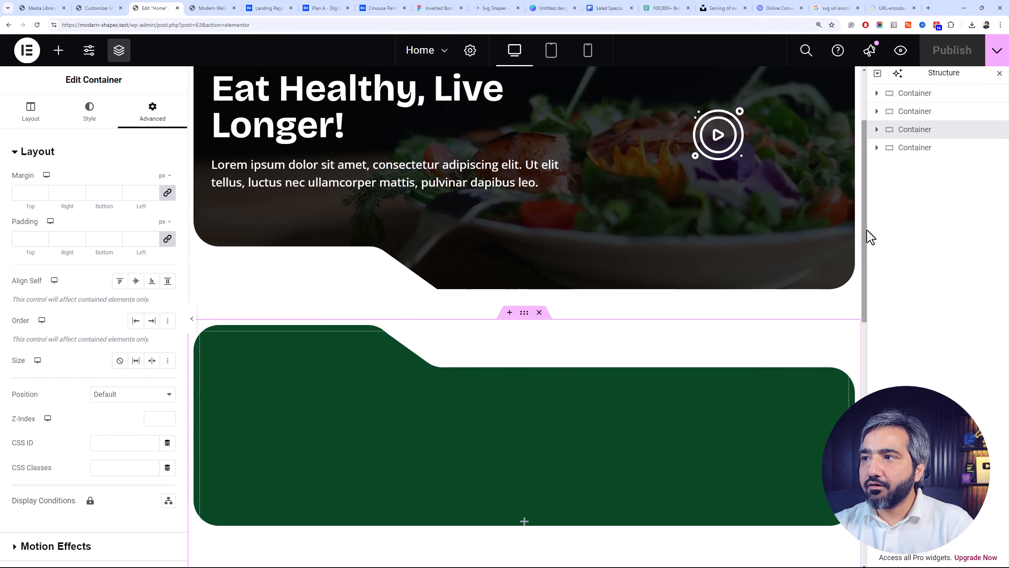
left_click(890, 114)
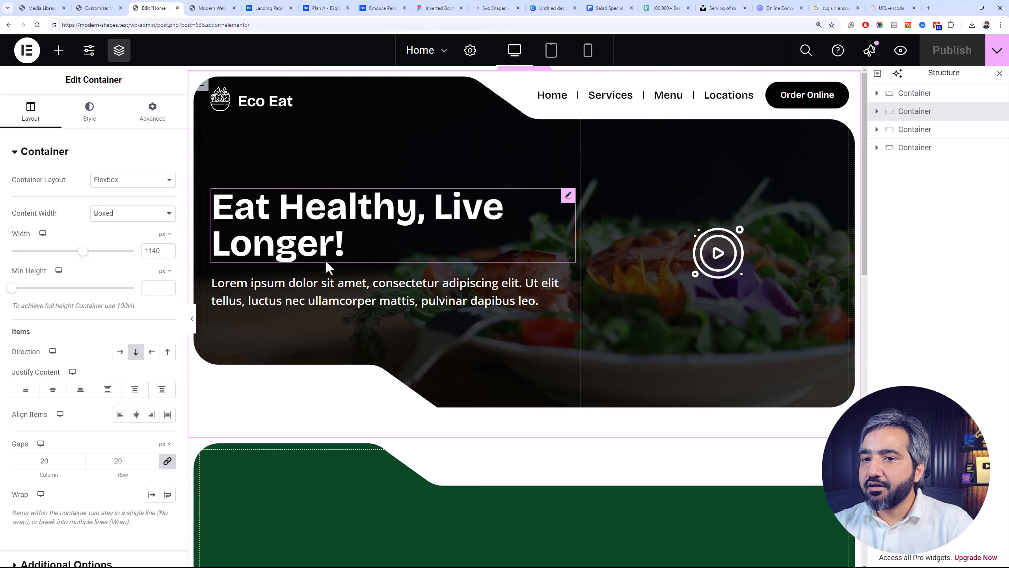
Set the link of the Home item in the header navigation icon list to #
left_click(572, 88)
left_click(72, 229)
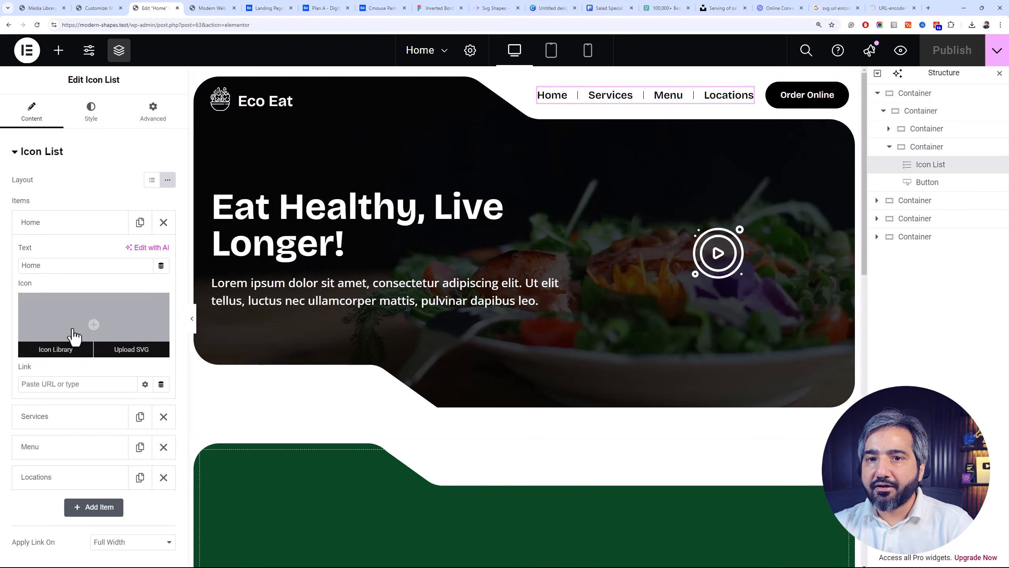
left_click(69, 384)
type("#")
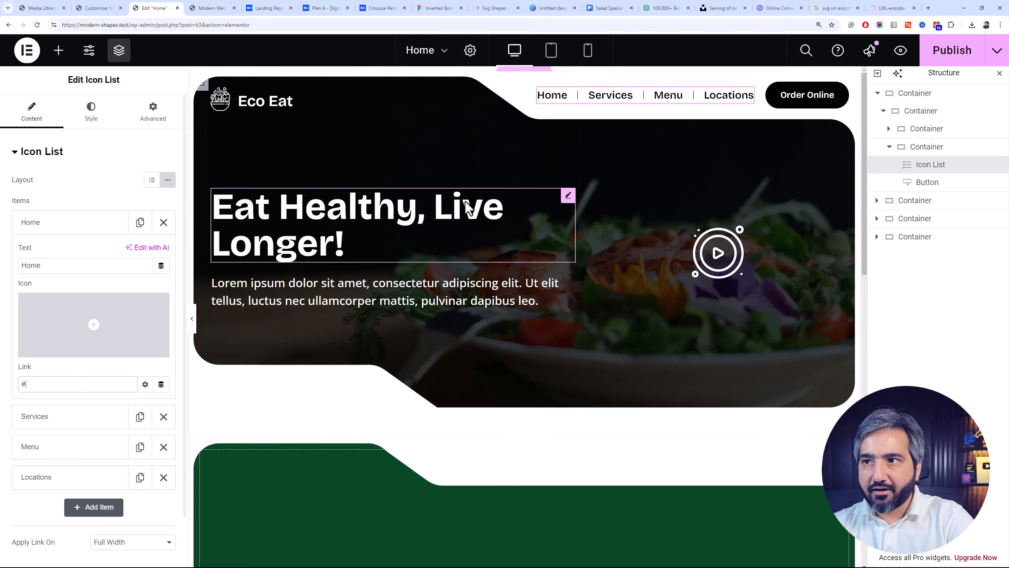
Set the hover text color of the navigation icon list to the global Accent color
left_click(91, 113)
left_click(31, 444)
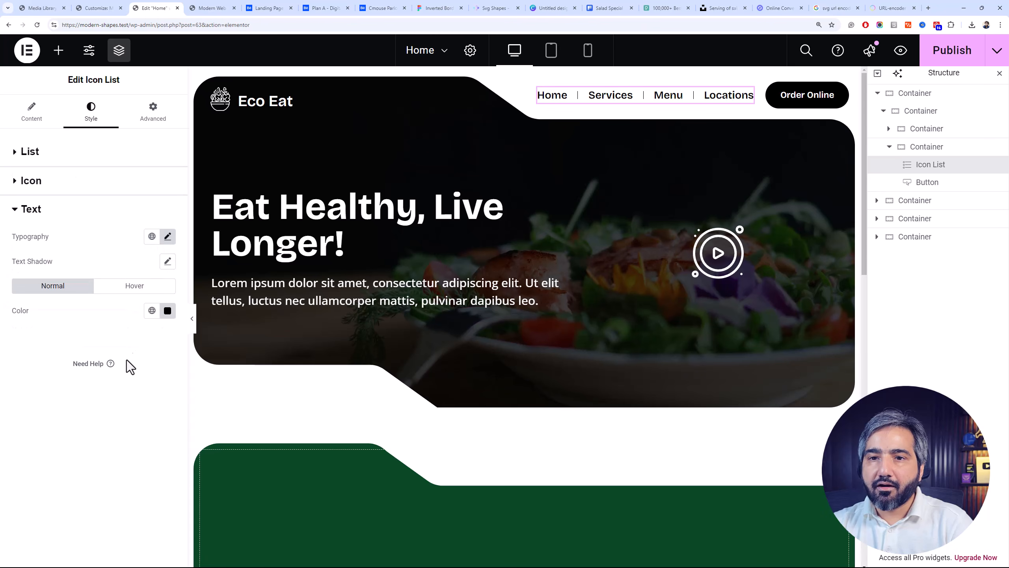
left_click(131, 286)
left_click(151, 311)
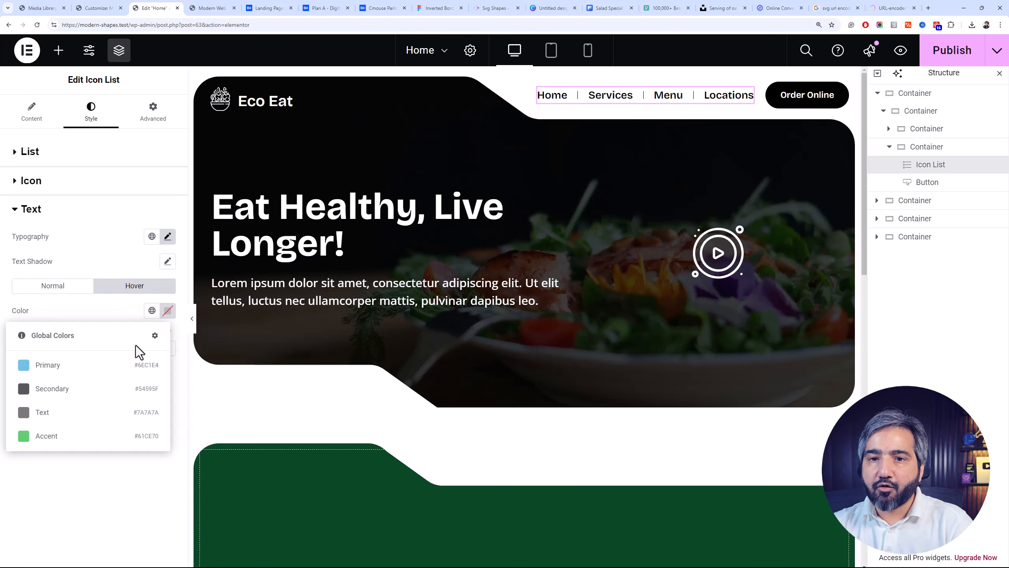
left_click(104, 437)
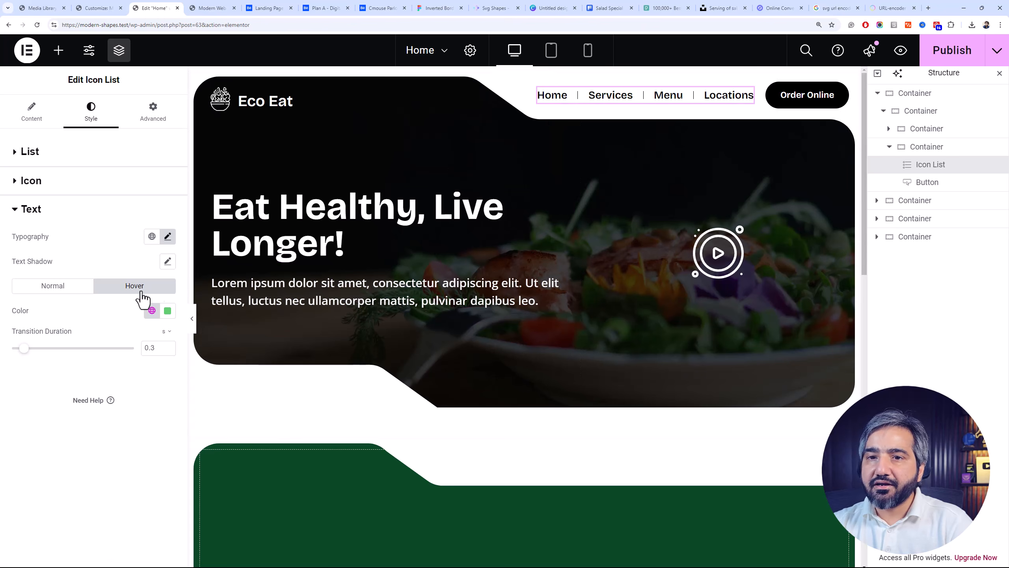
Set the links of the Services, Menu and Locations navigation items to # and publish the page
left_click(33, 124)
left_click(48, 256)
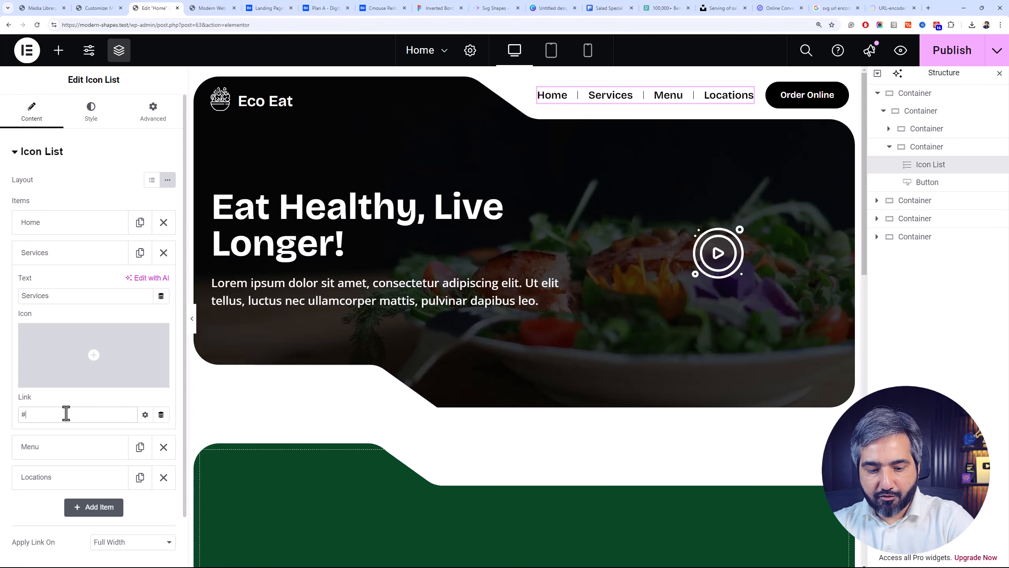
left_click(49, 453)
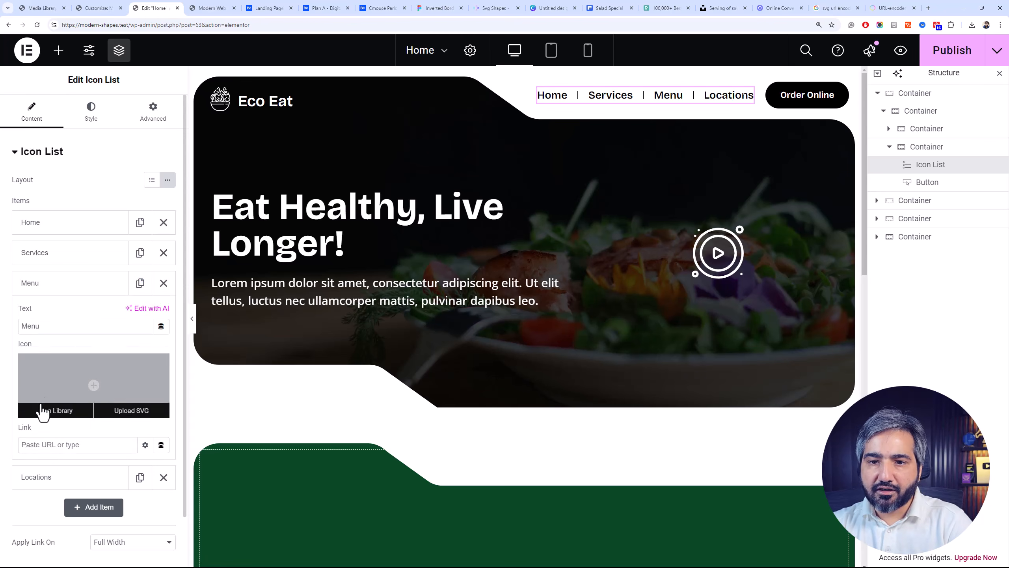
left_click(55, 444)
type("#")
left_click(62, 476)
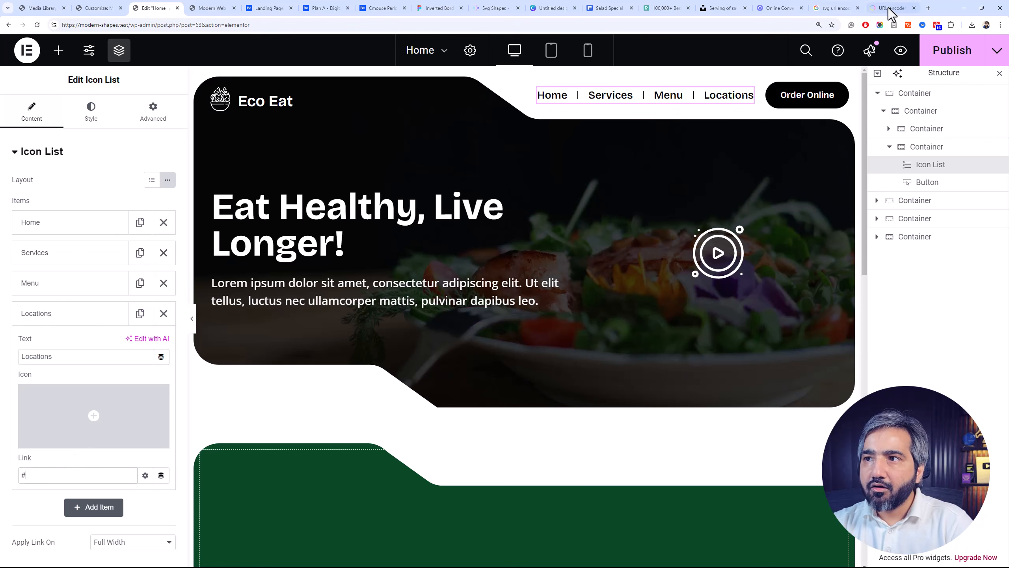
left_click(956, 50)
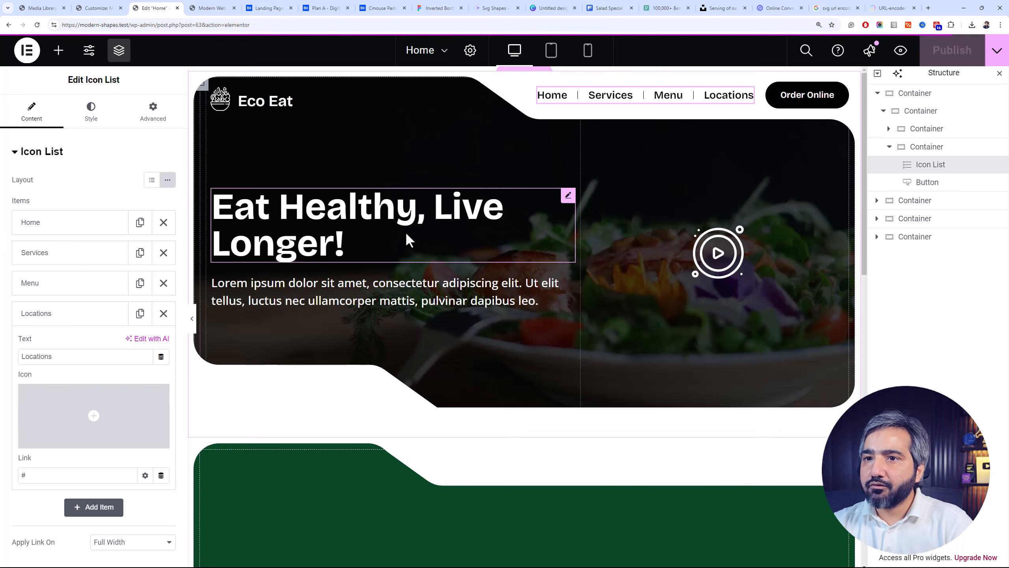
Try justifying the hero text container's content to the start, and return it to center
left_click(323, 221)
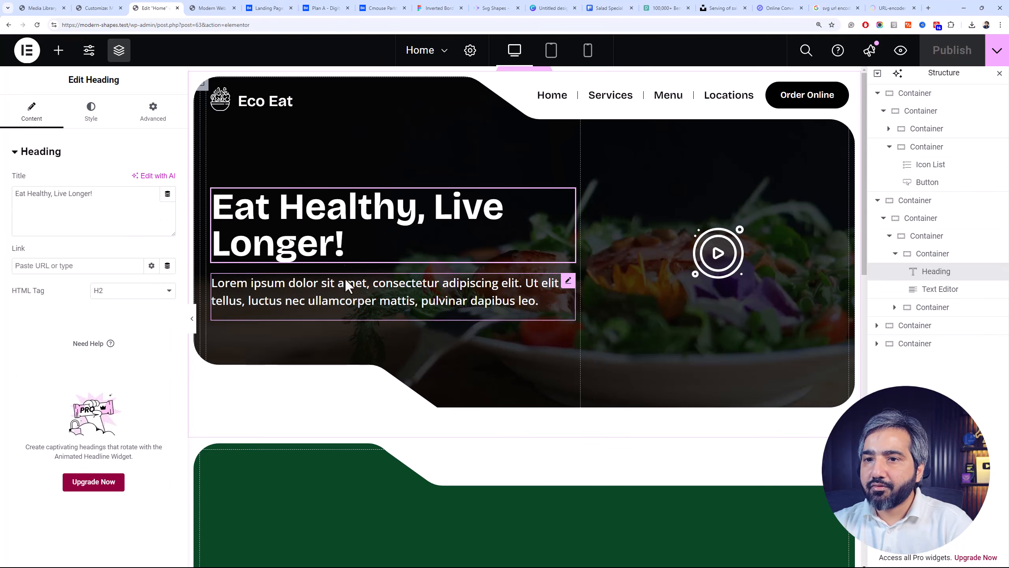
left_click(940, 255)
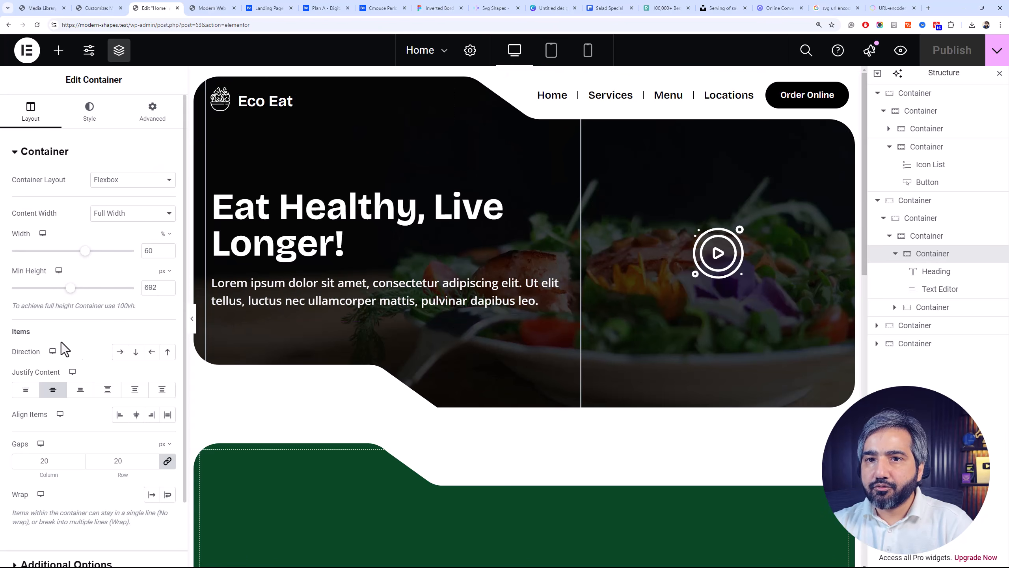
left_click(27, 391)
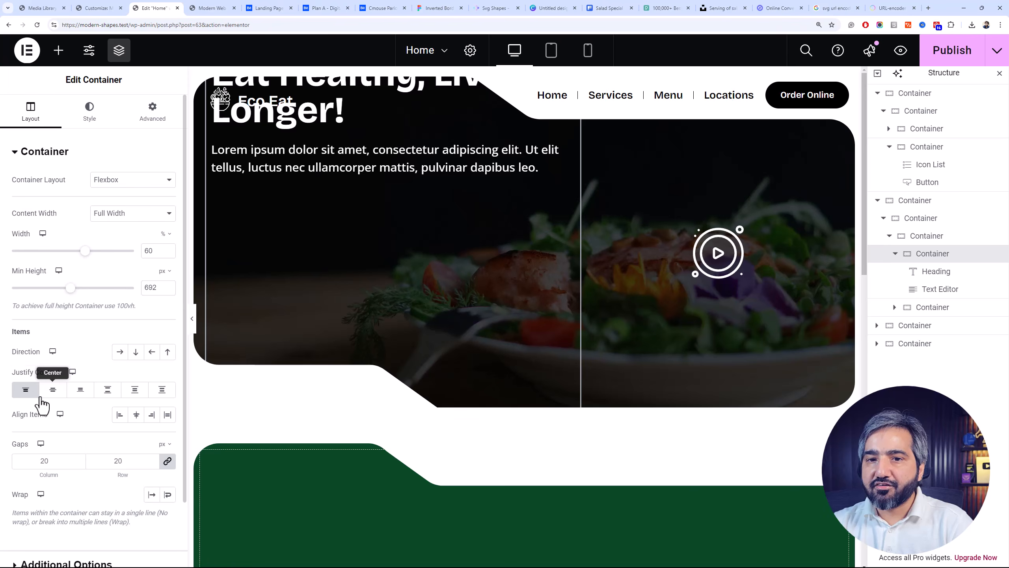
left_click(48, 391)
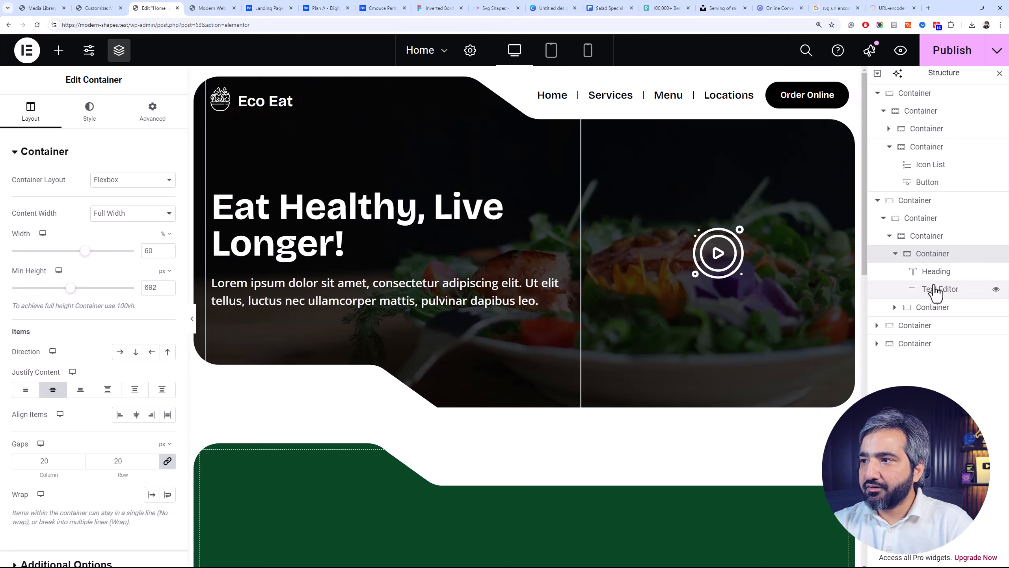
Add a Spacer widget below the hero paragraph text and publish the page
left_click(58, 51)
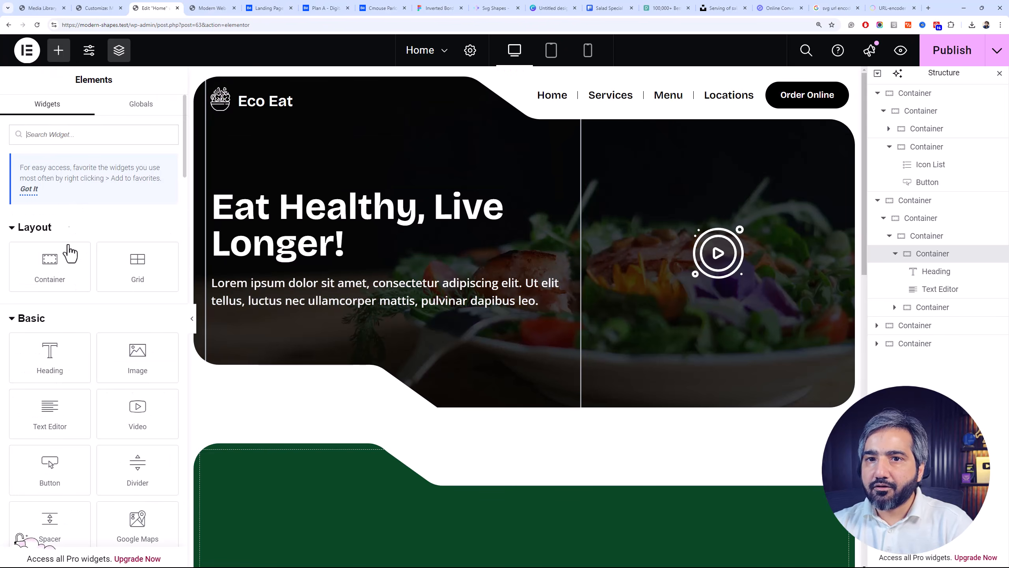
type("sp")
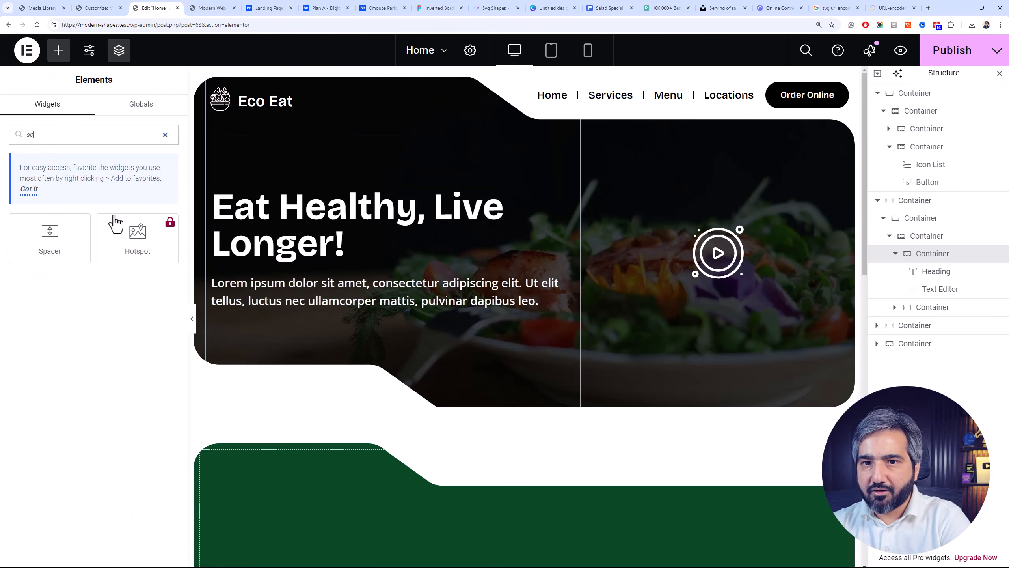
left_click_drag(47, 235, 269, 302)
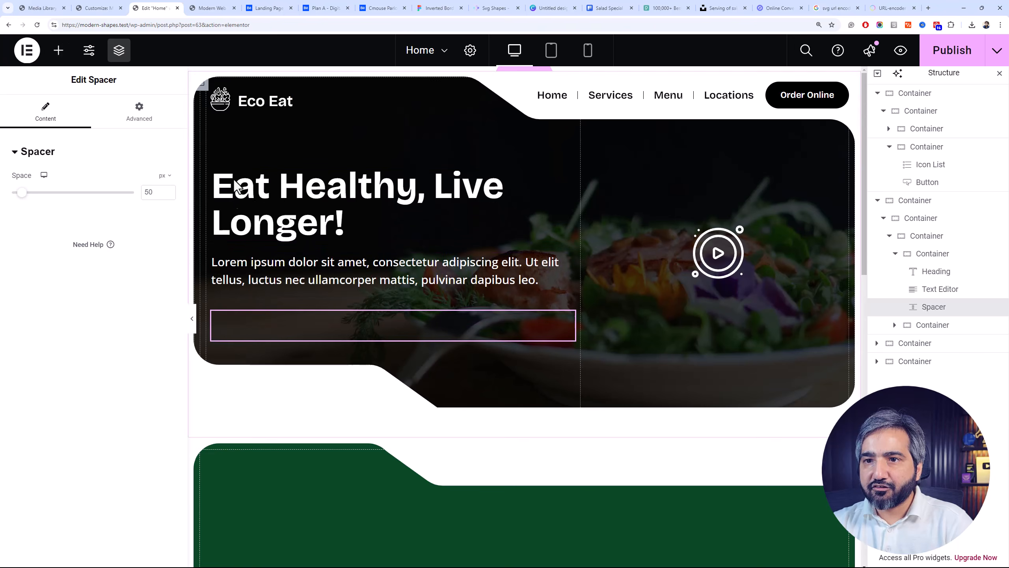
left_click(970, 58)
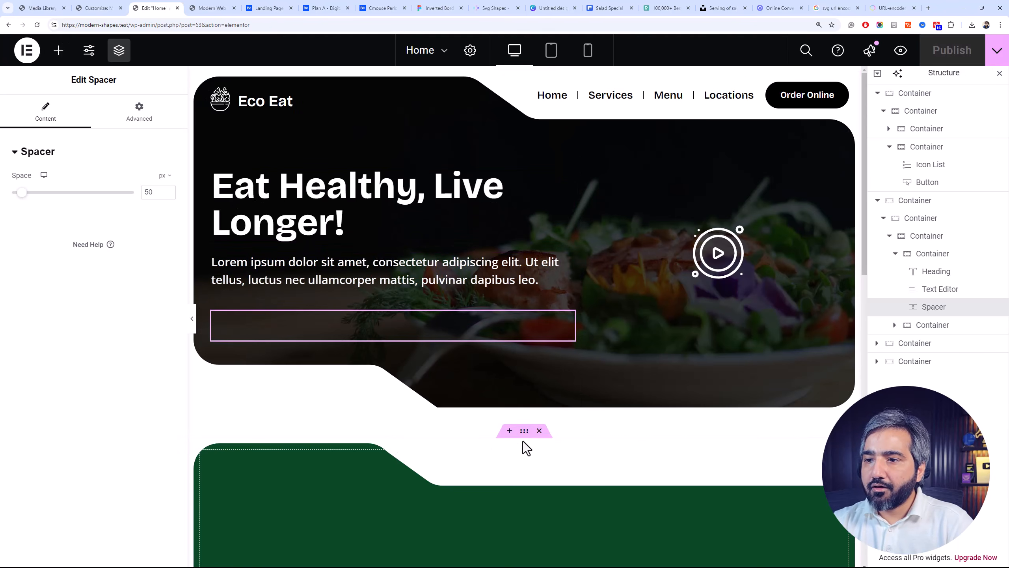
Unlink the margin values of the green features container and set its top margin to -100 px
left_click(525, 431)
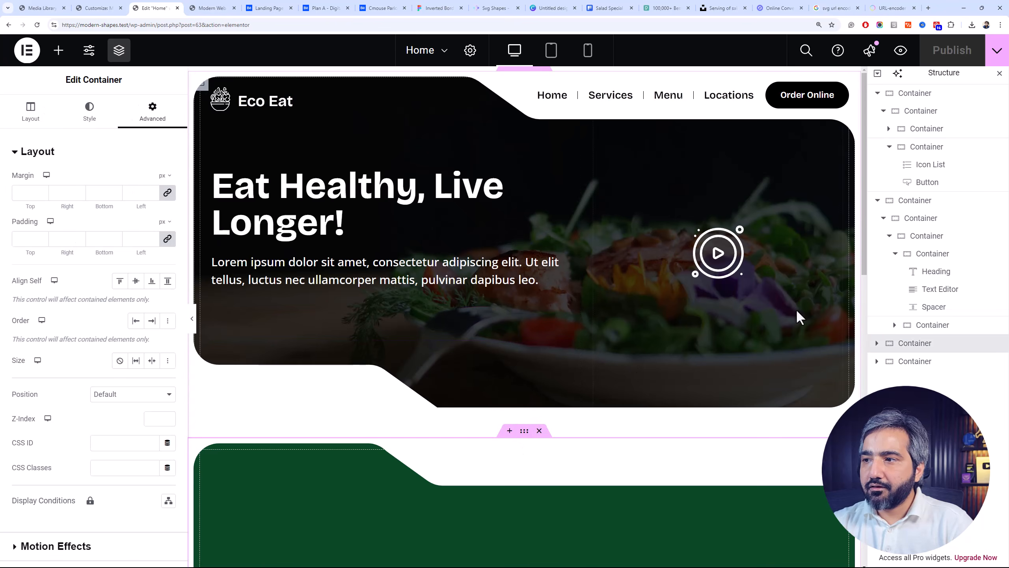
left_click(878, 201)
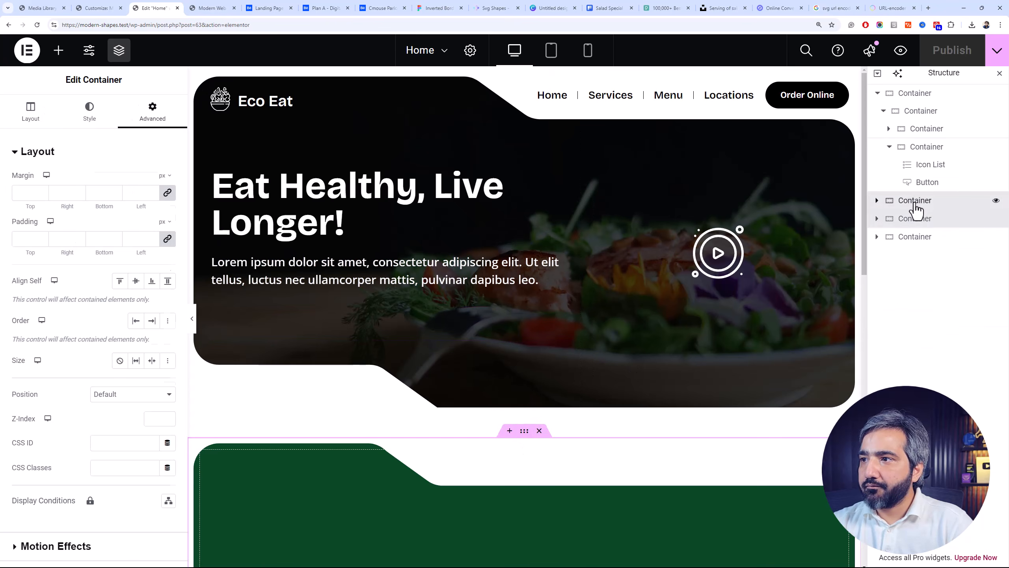
left_click(916, 203)
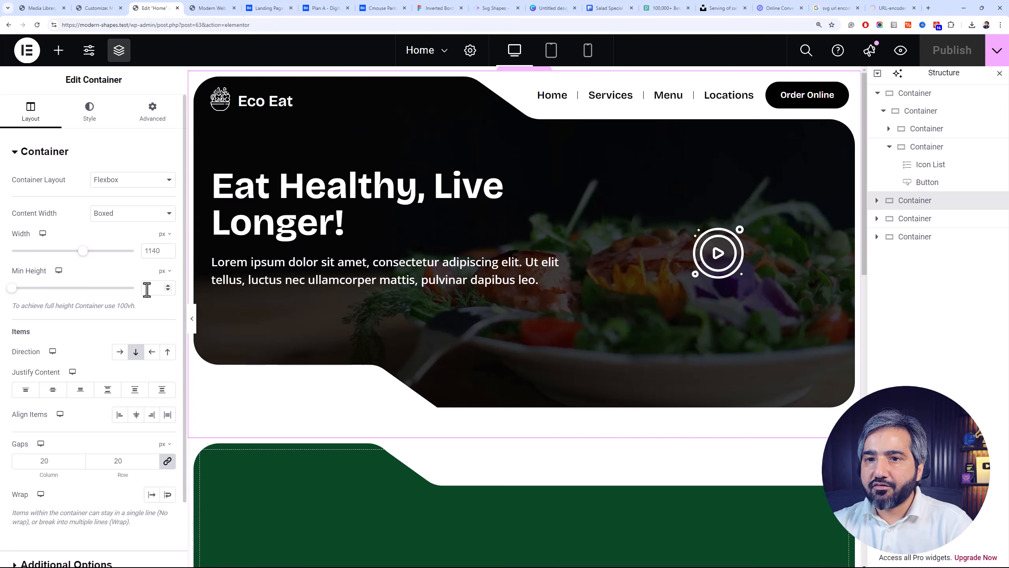
left_click(912, 219)
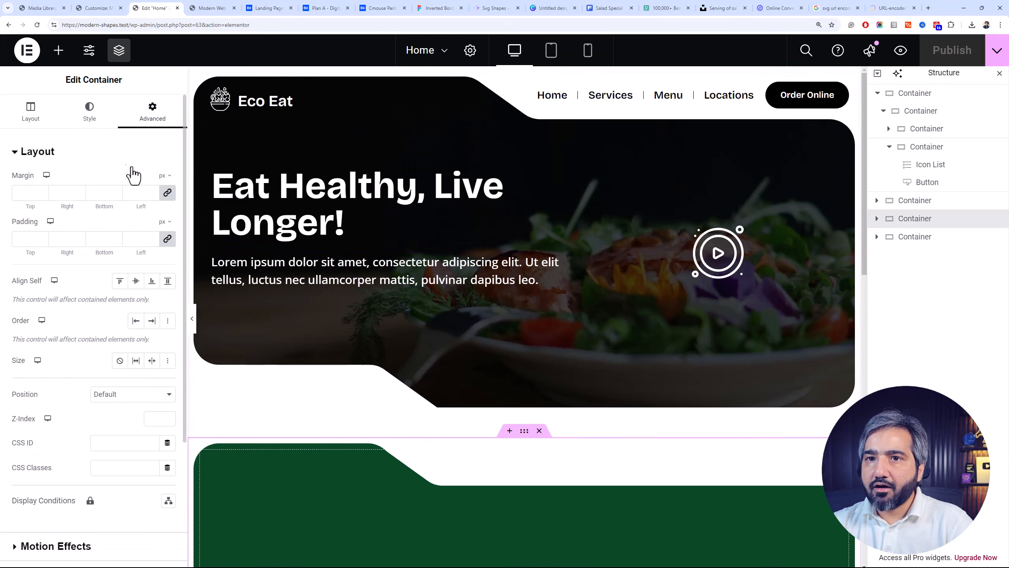
left_click(167, 193)
left_click_drag(42, 196, 42, 196)
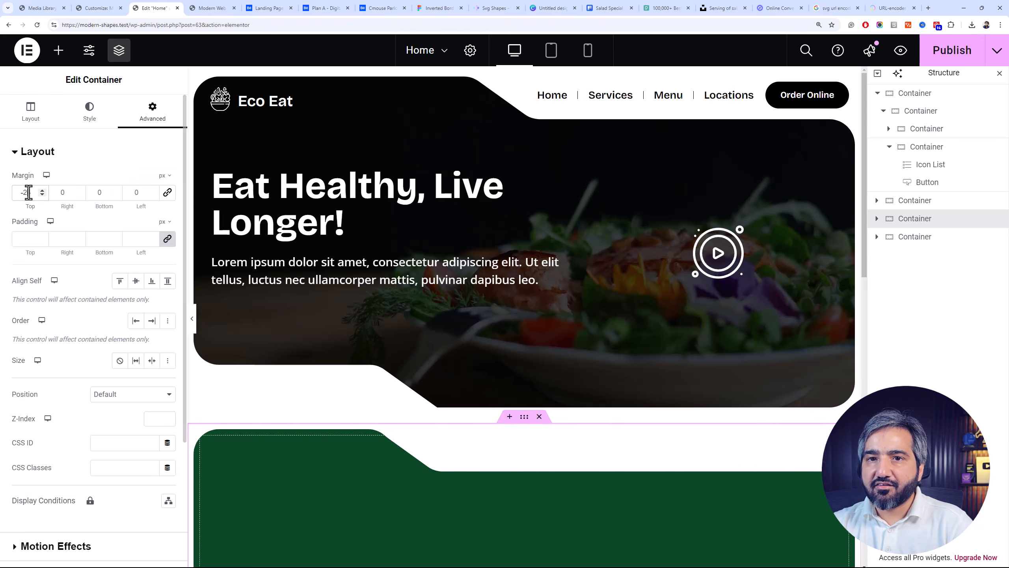
key("BackSpace")
type("100")
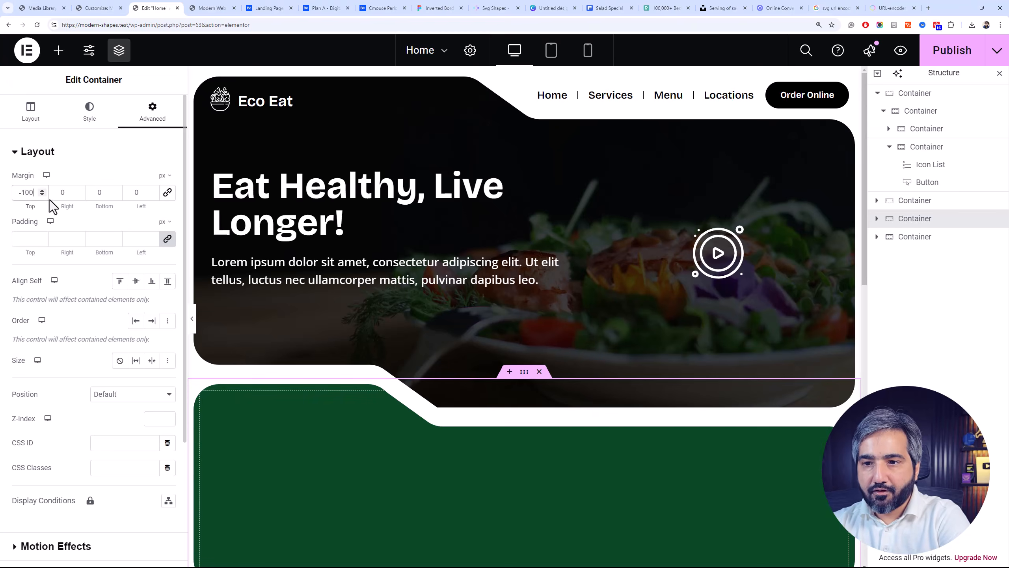
Compare the section overlap with the Cmouse design on Behance and set the green features container's top margin to -90 px
scroll(330, 358, "down", 2)
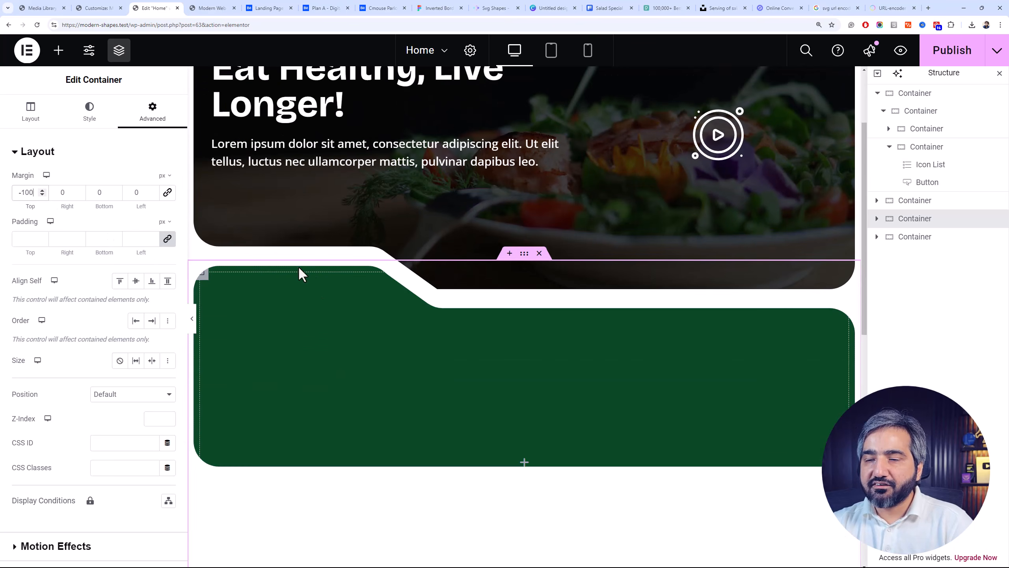
left_click(481, 7)
left_click(397, 7)
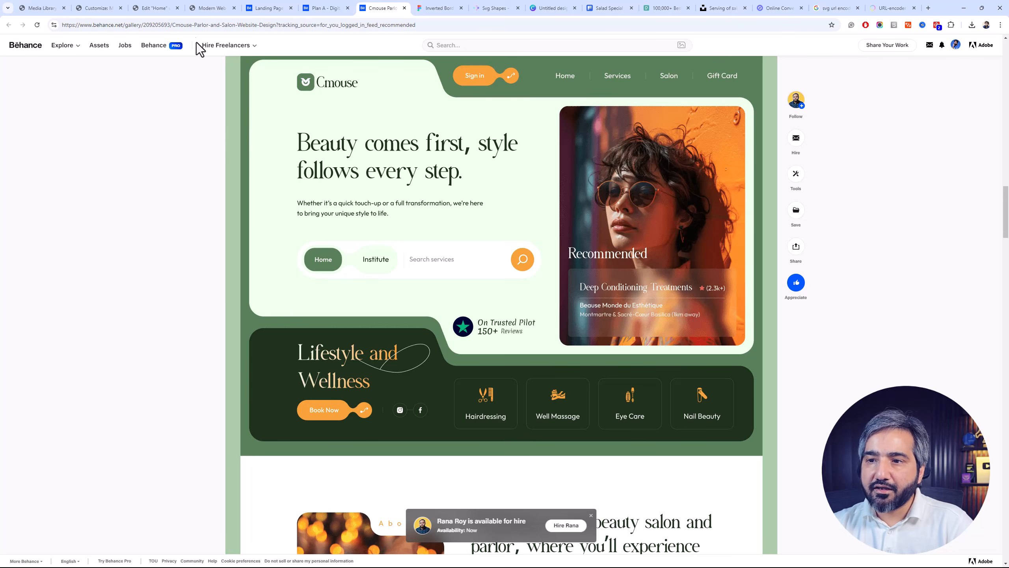
left_click(155, 7)
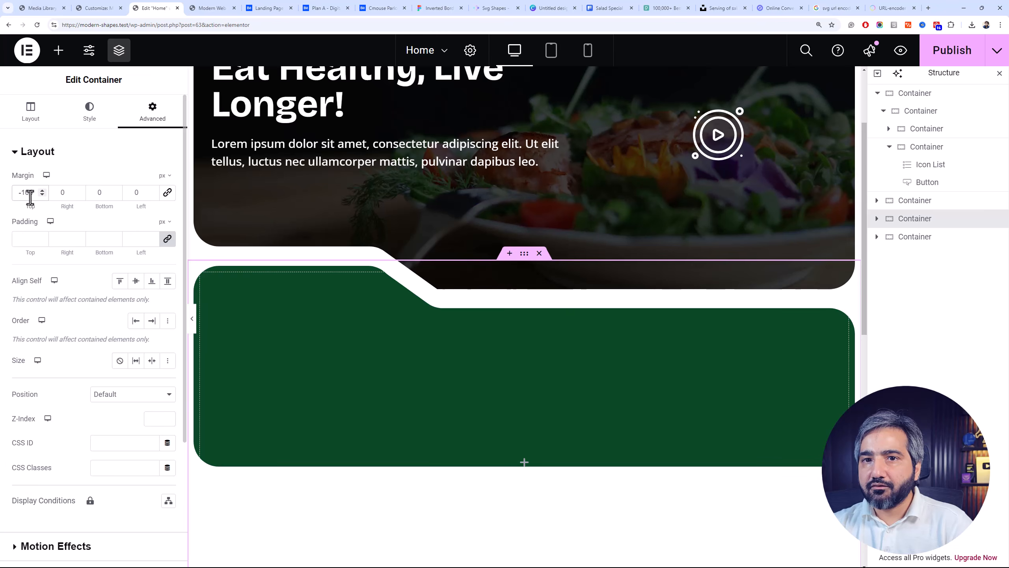
type("-90")
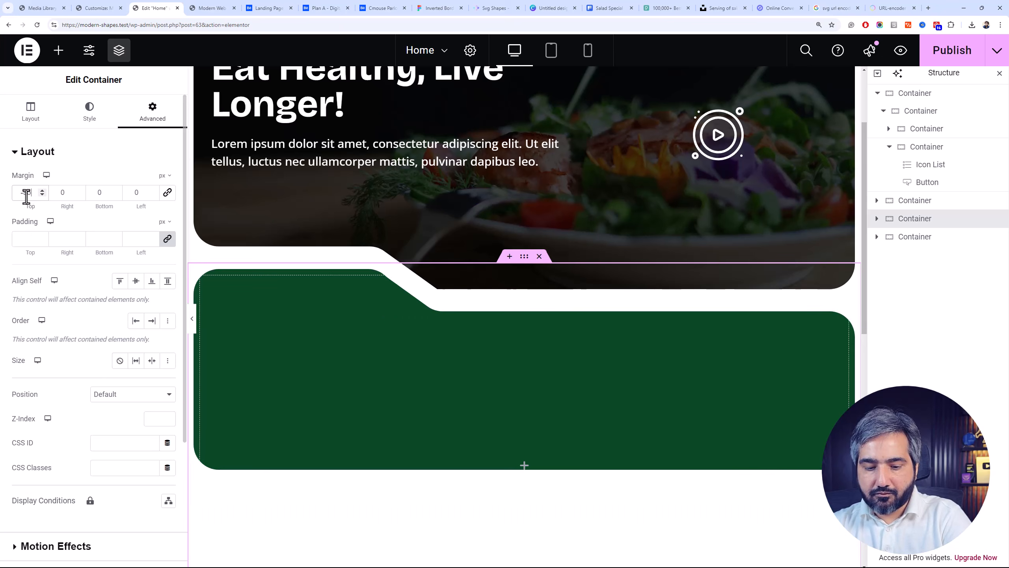
Compare the hero and green features overlap with the Cmouse design on Behance, the Figma shapes and the published page
scroll(492, 330, "up", 3)
scroll(493, 238, "down", 3)
scroll(487, 216, "up", 3)
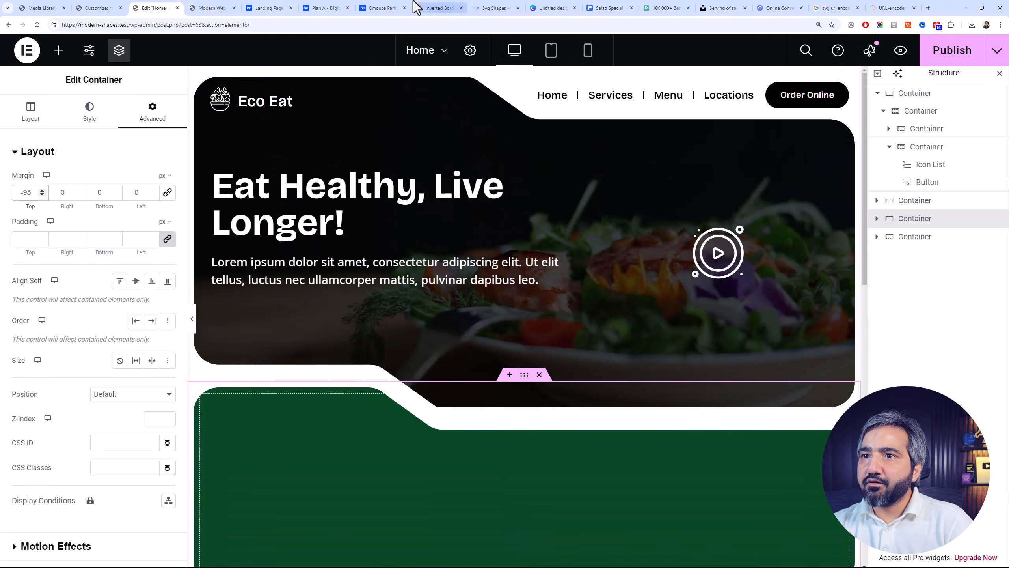
left_click(380, 8)
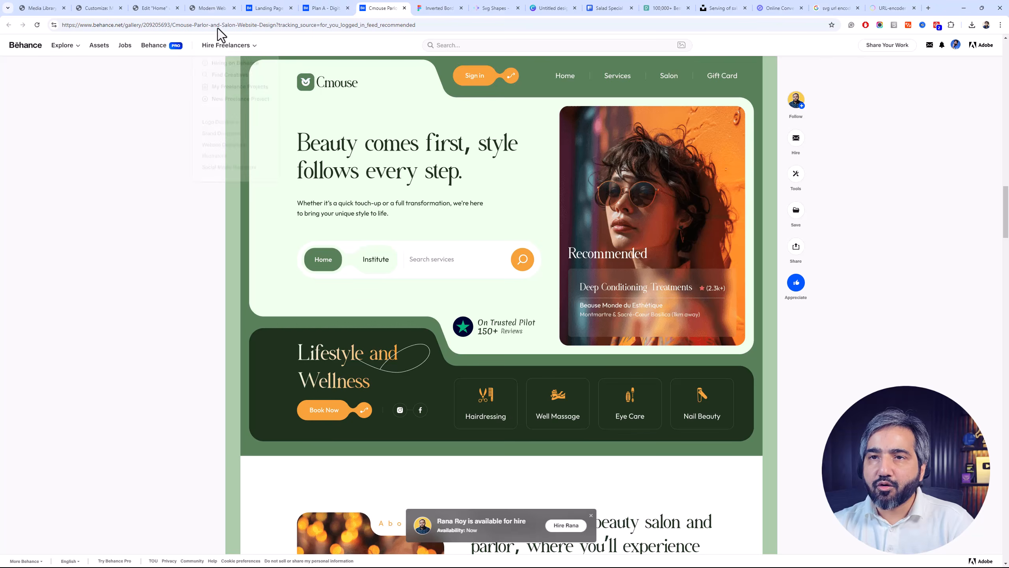
left_click(173, 7)
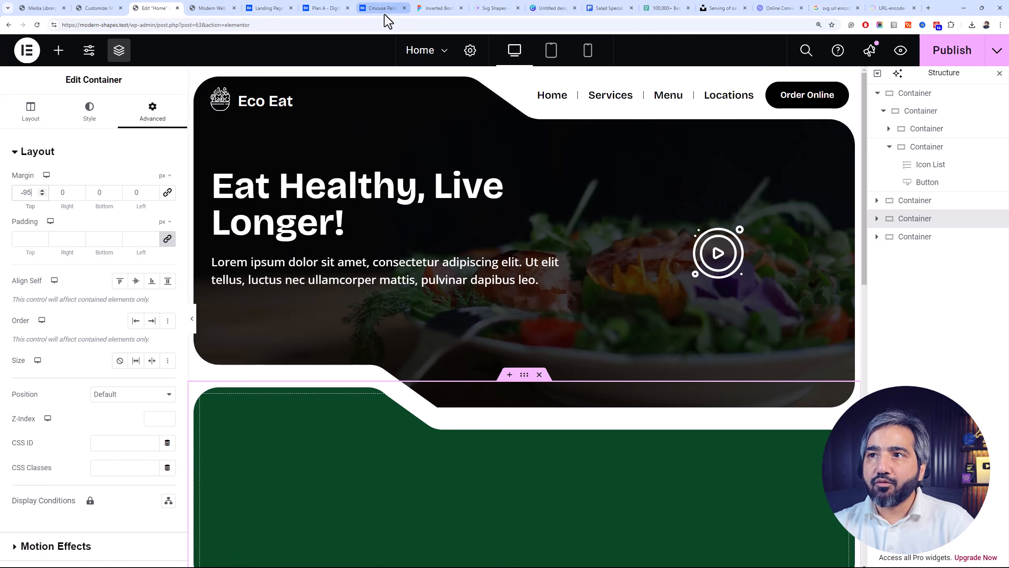
left_click(430, 8)
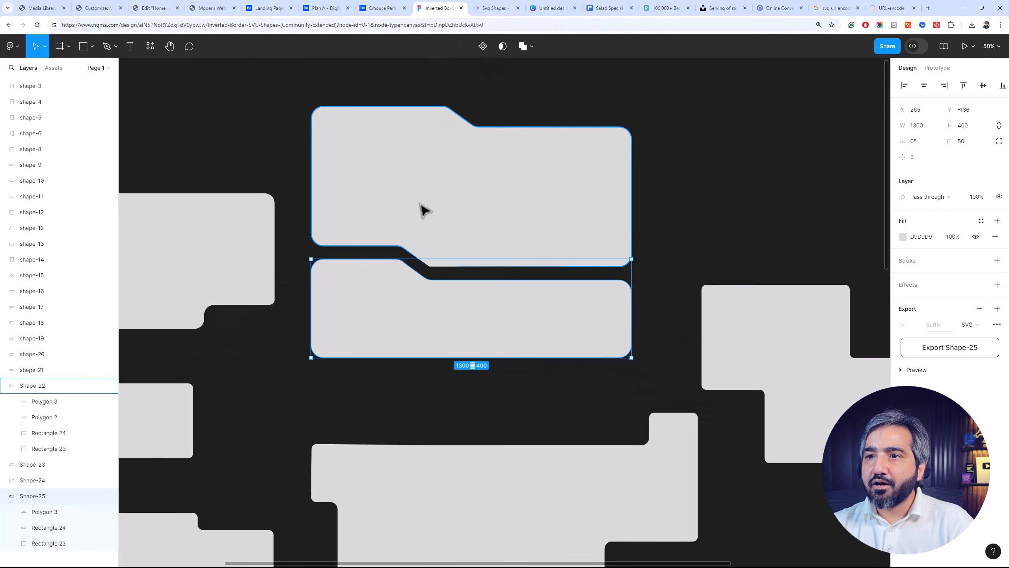
left_click(203, 8)
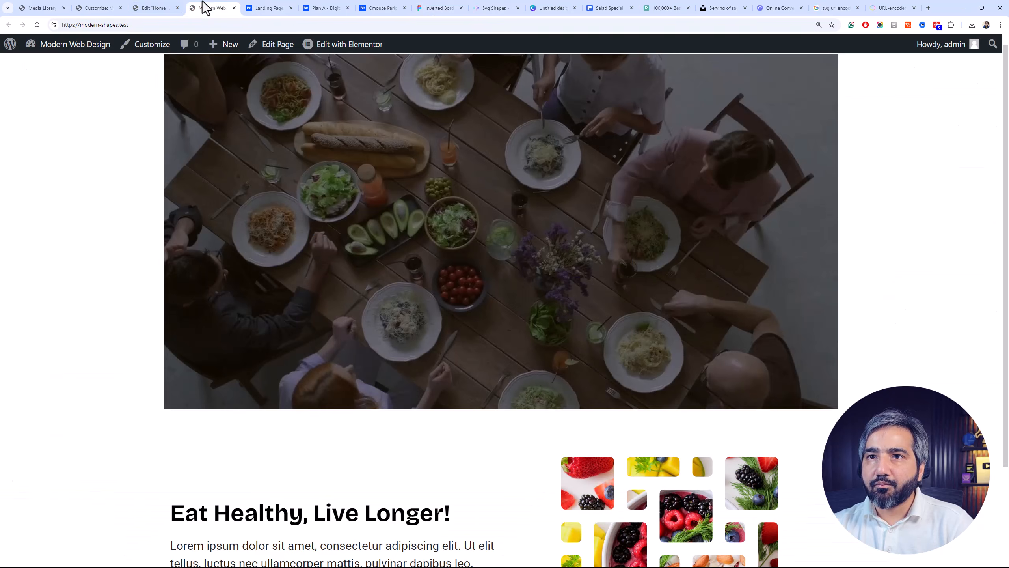
left_click(392, 7)
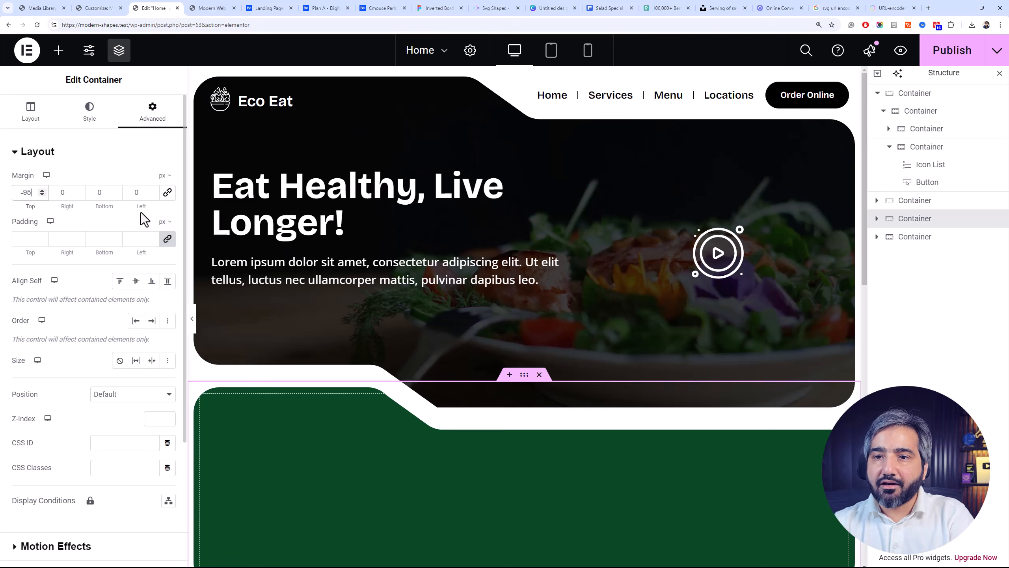
scroll(283, 350, "down", 3)
scroll(423, 276, "up", 1)
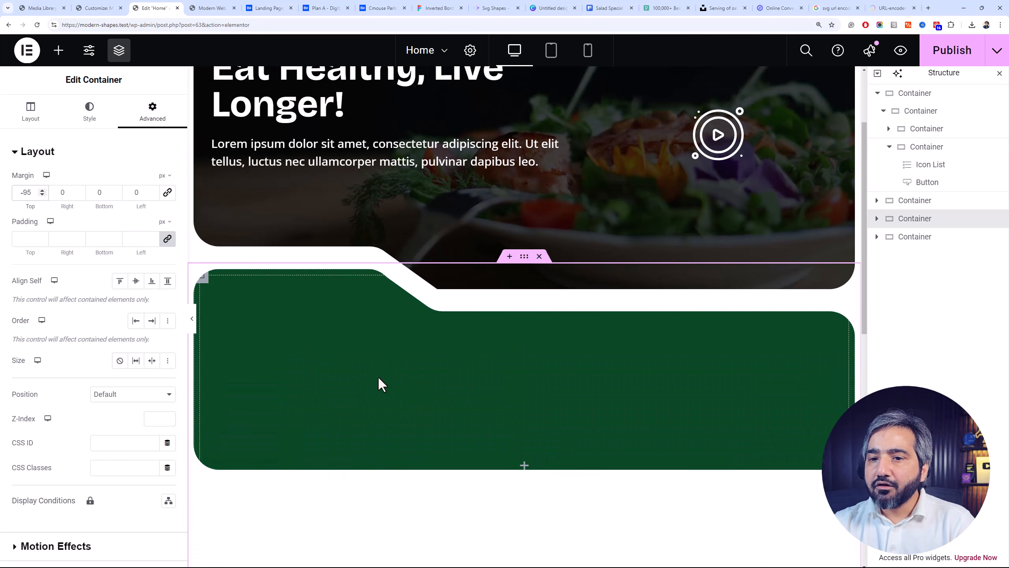
Check the .features-section rules in the Additional CSS and the dimensions of Shape-25 in Figma
left_click(202, 276)
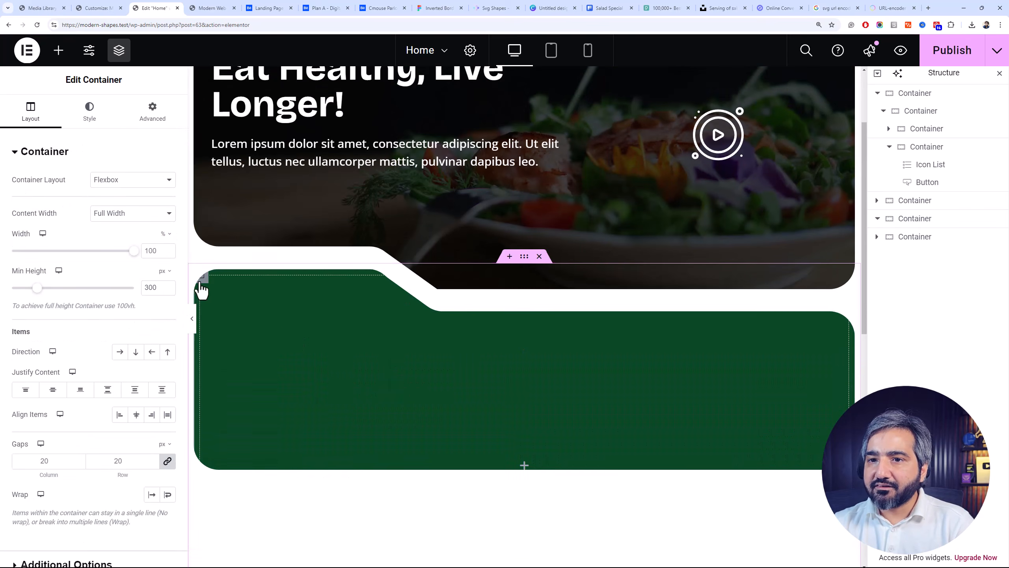
left_click(91, 7)
left_click(90, 373)
left_click(90, 338)
left_click(216, 7)
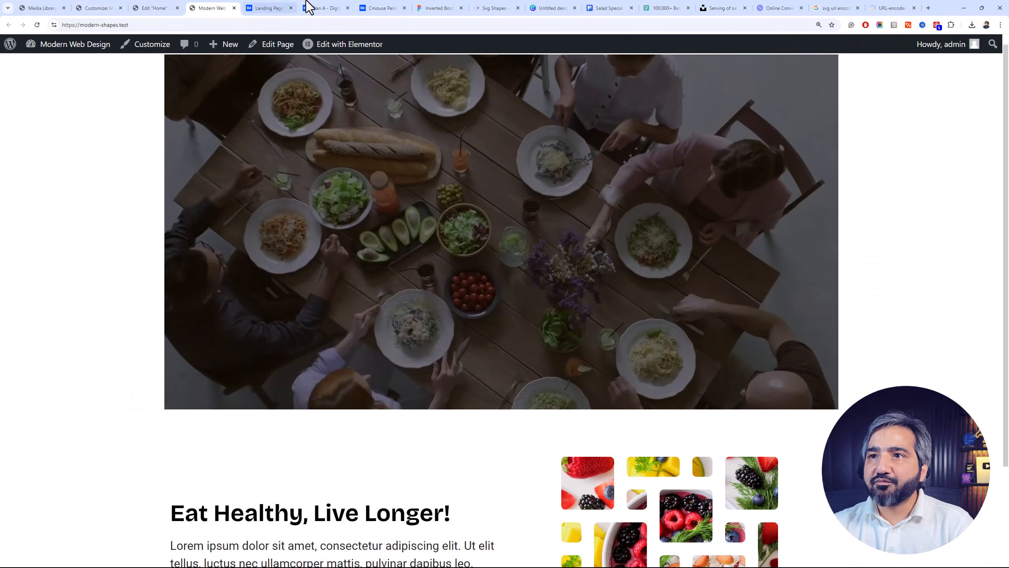
left_click(430, 8)
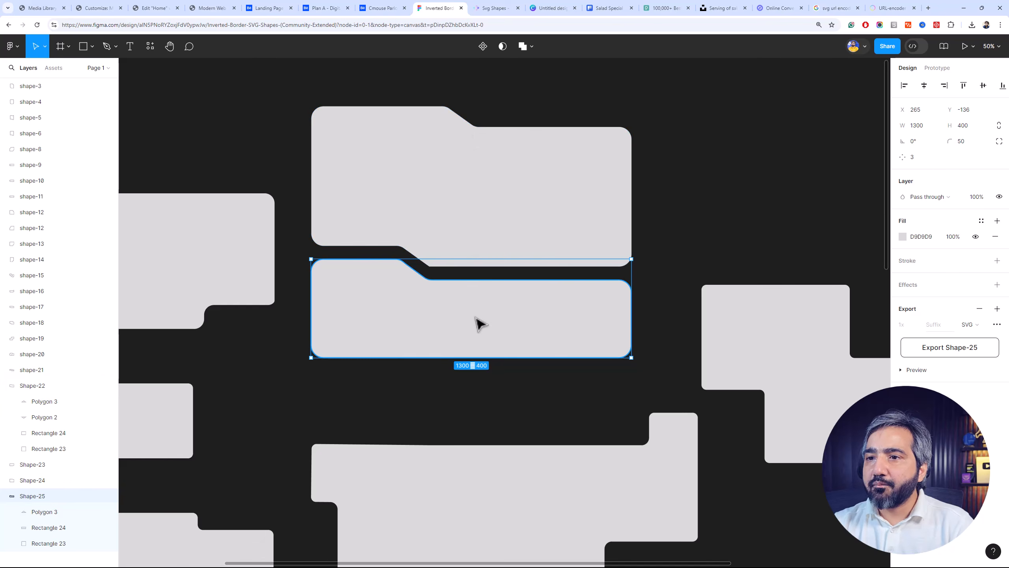
Set the aspect-ratio of .features-section to 1300 / 400 in the Additional CSS and publish the change
left_click(94, 8)
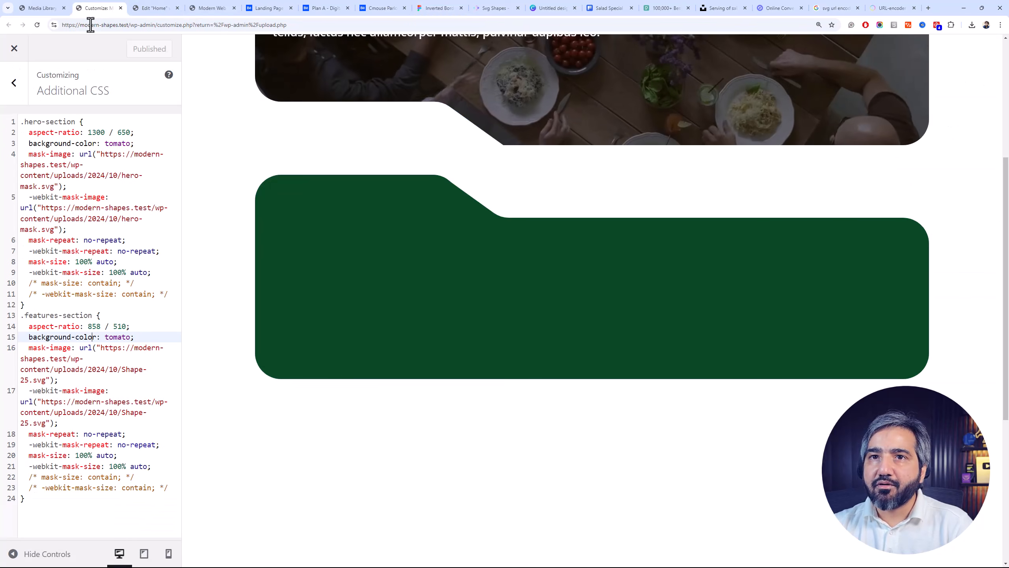
double_click(94, 326)
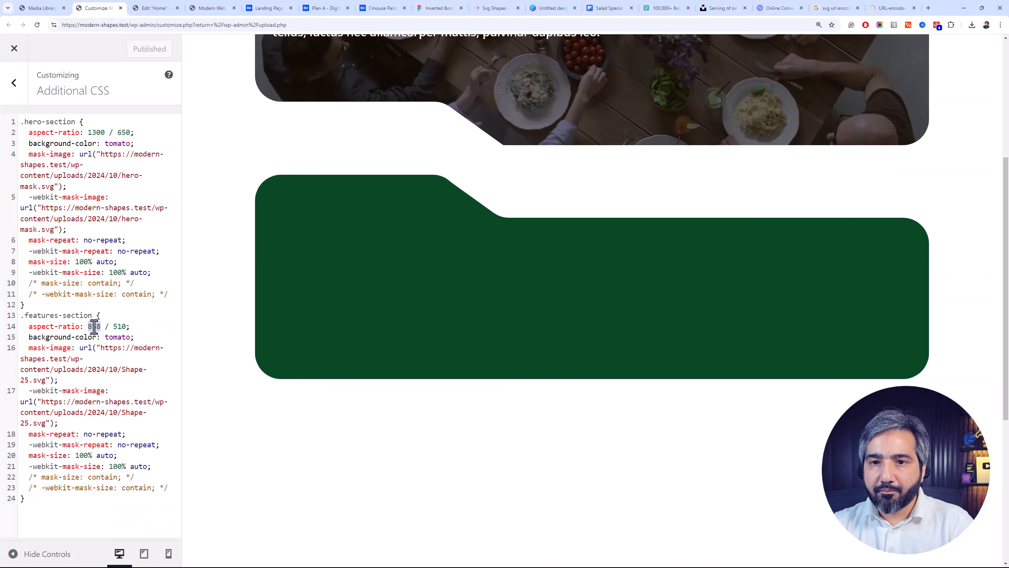
type("18")
type("00")
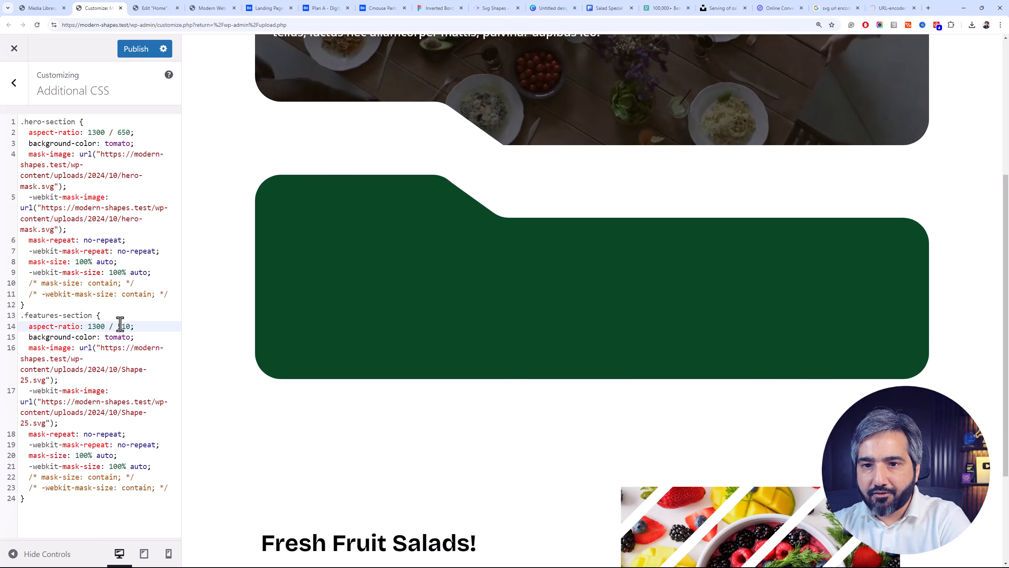
double_click(123, 326)
type("400")
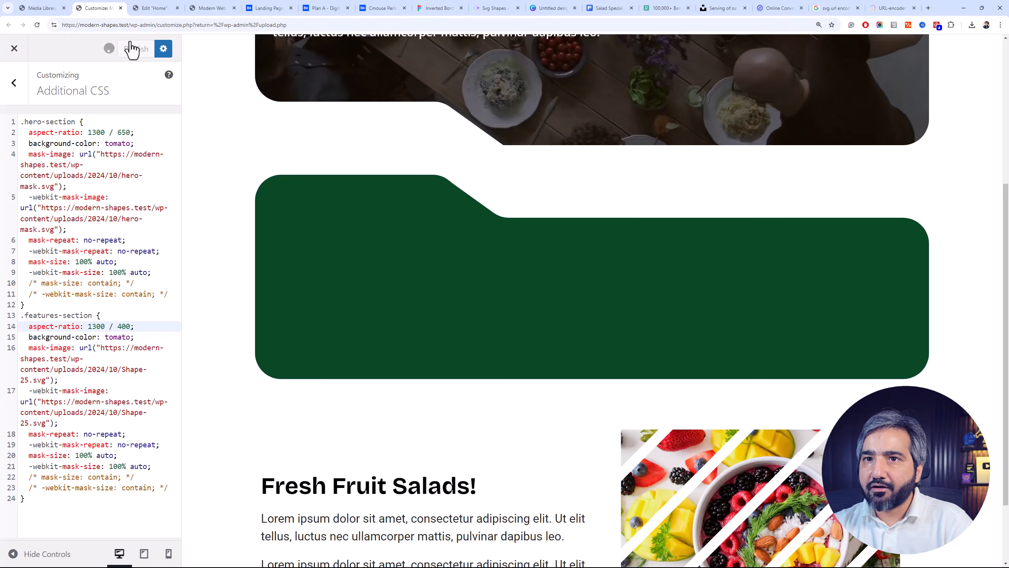
Publish the page in Elementor, reload the editor and compare the green features section with the Cmouse design on Behance
left_click(167, 8)
key("F5")
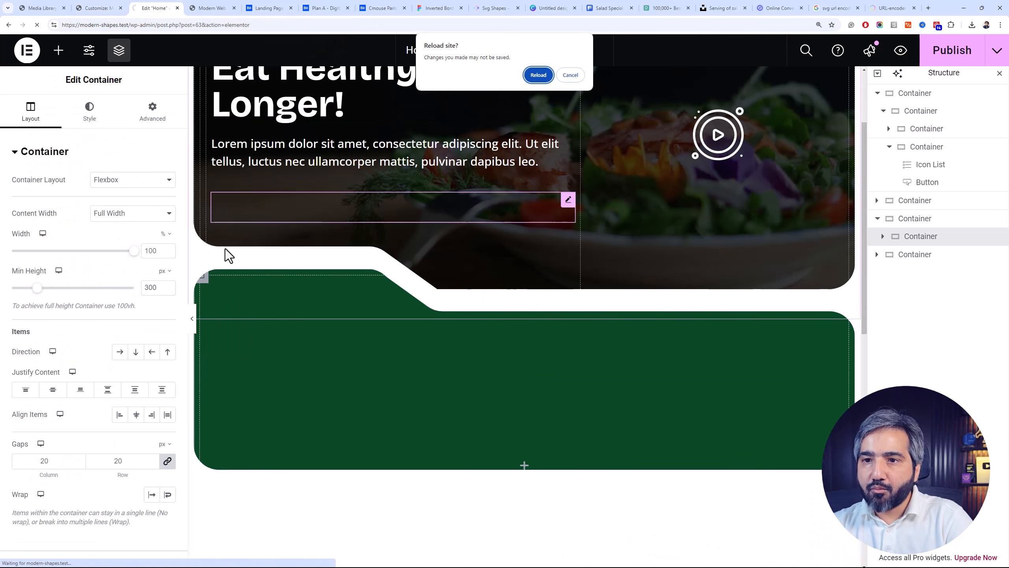
left_click(568, 75)
key("ctrl+s")
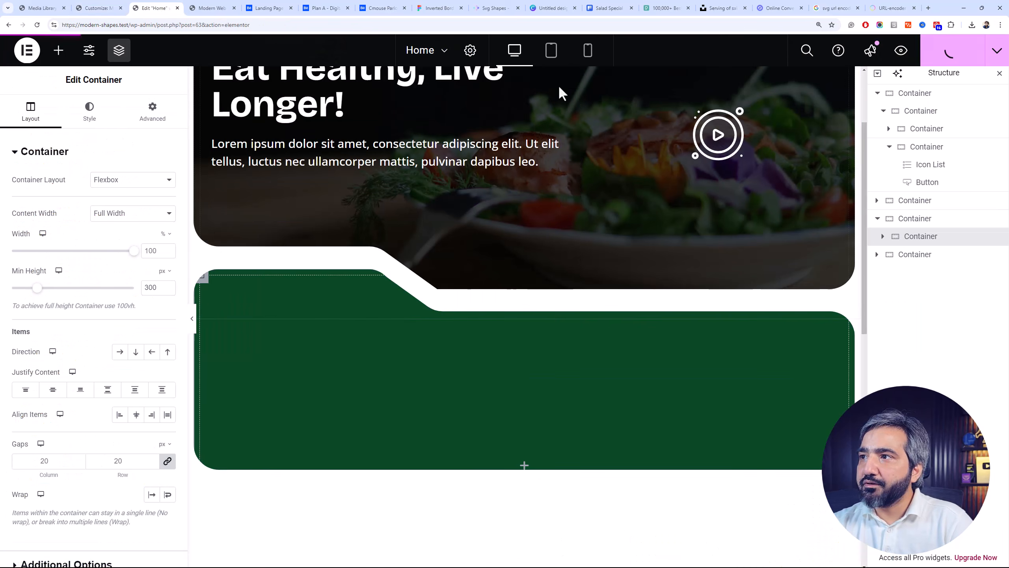
key("F5")
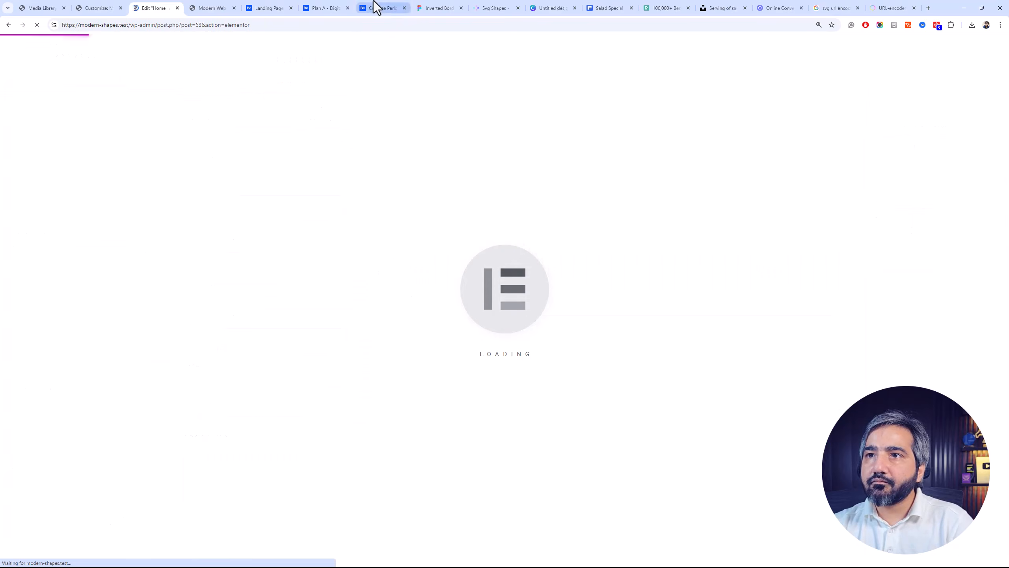
left_click(376, 7)
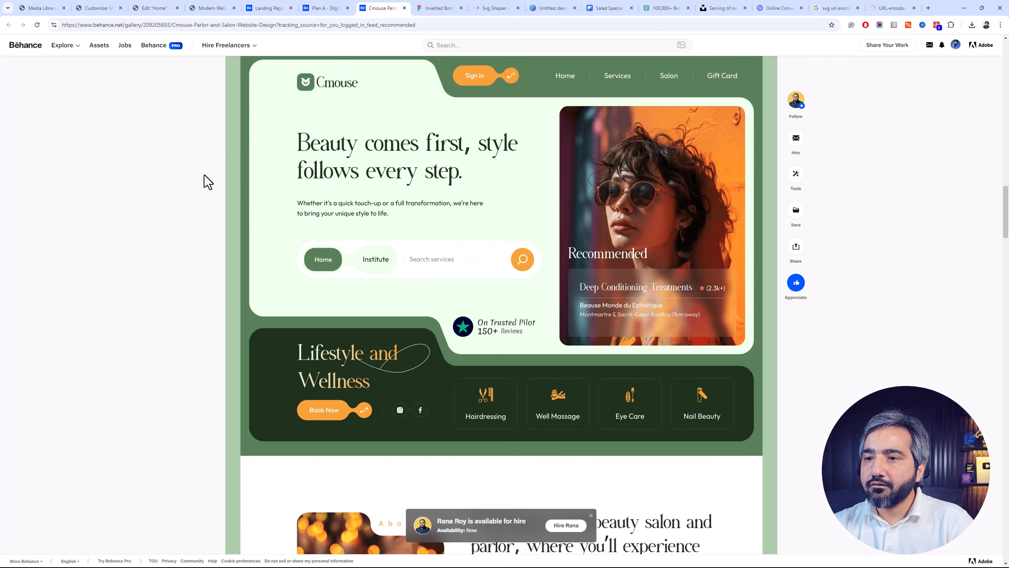
left_click(157, 8)
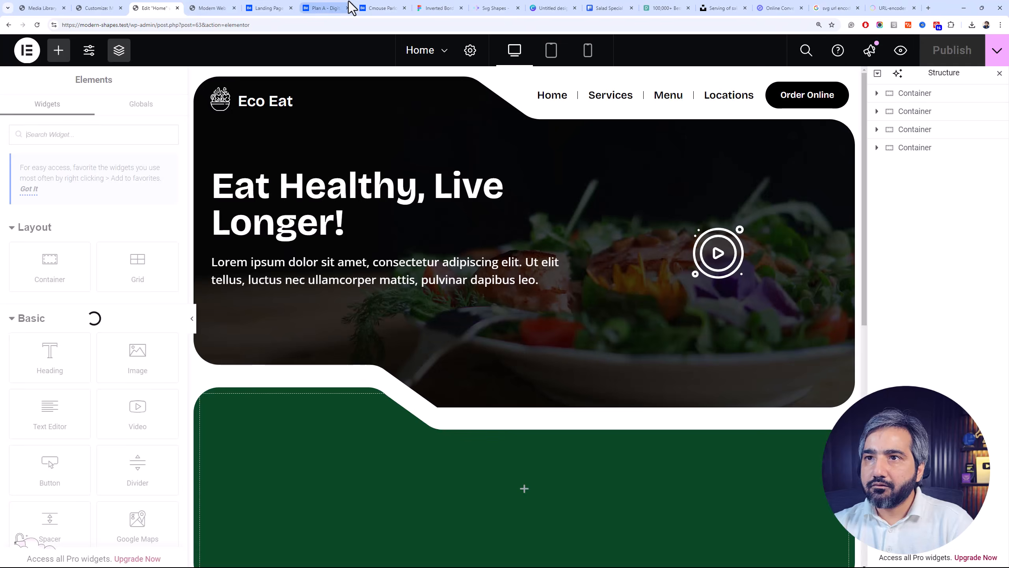
left_click(382, 8)
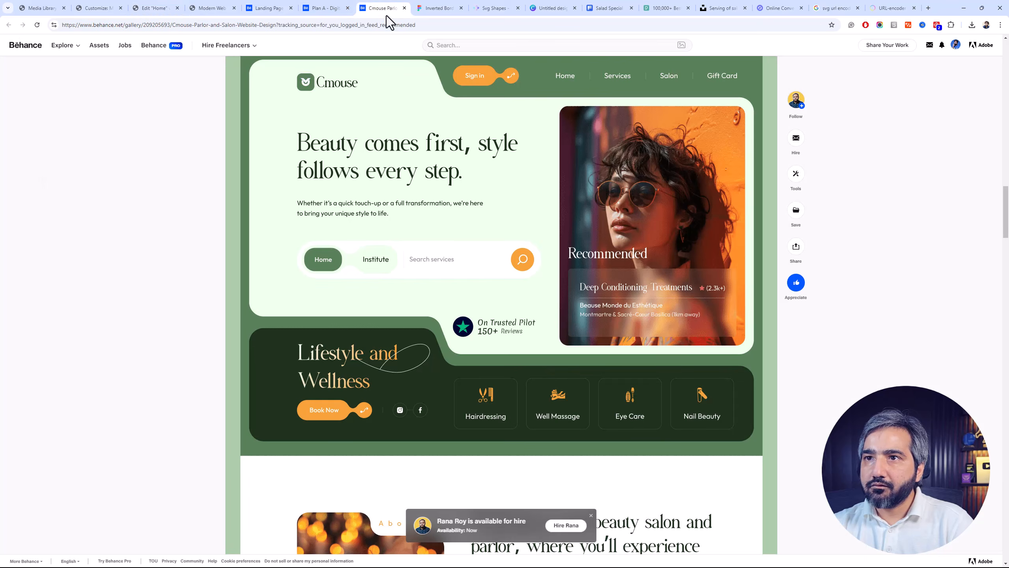
left_click(171, 8)
scroll(298, 271, "down", 3)
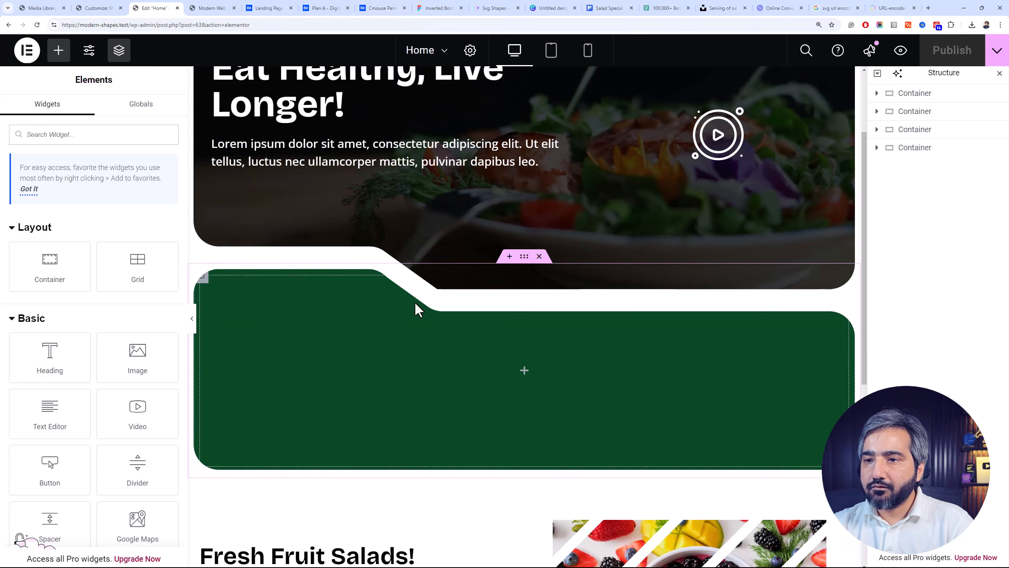
Set the inner container of the green features section to row direction with its items aligned to the center
left_click(918, 151)
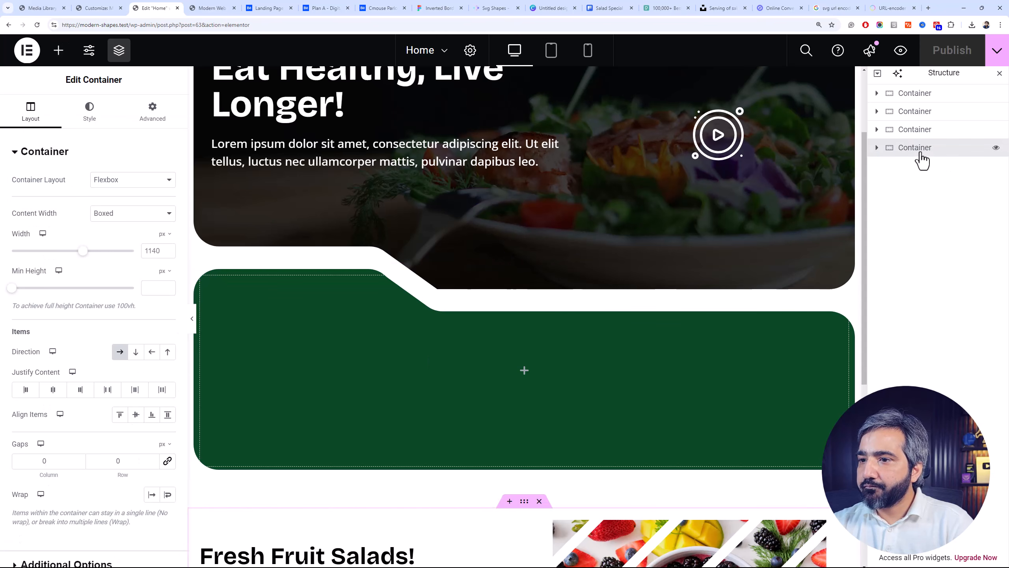
left_click(877, 131)
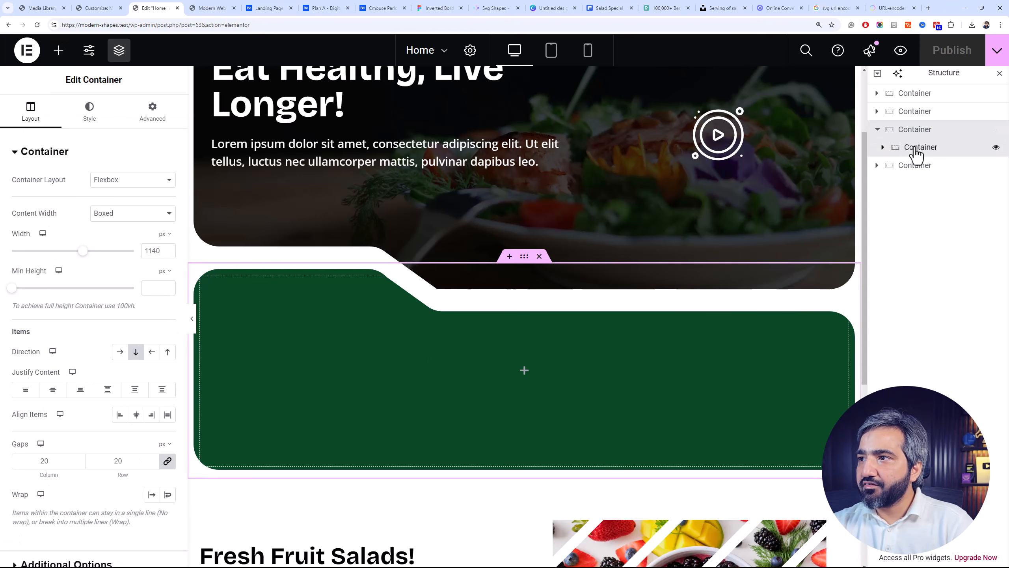
left_click(906, 149)
left_click(881, 148)
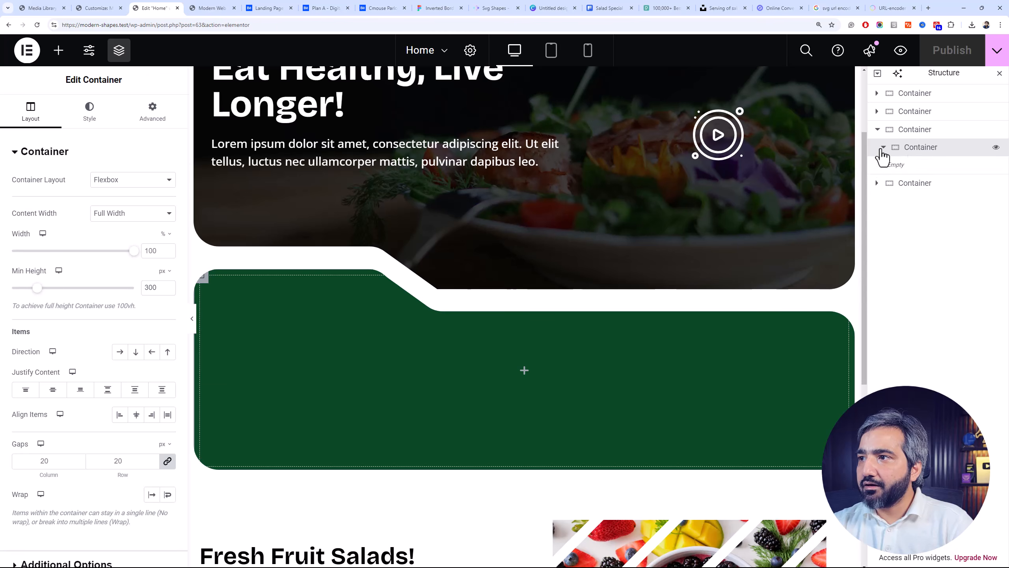
left_click(119, 357)
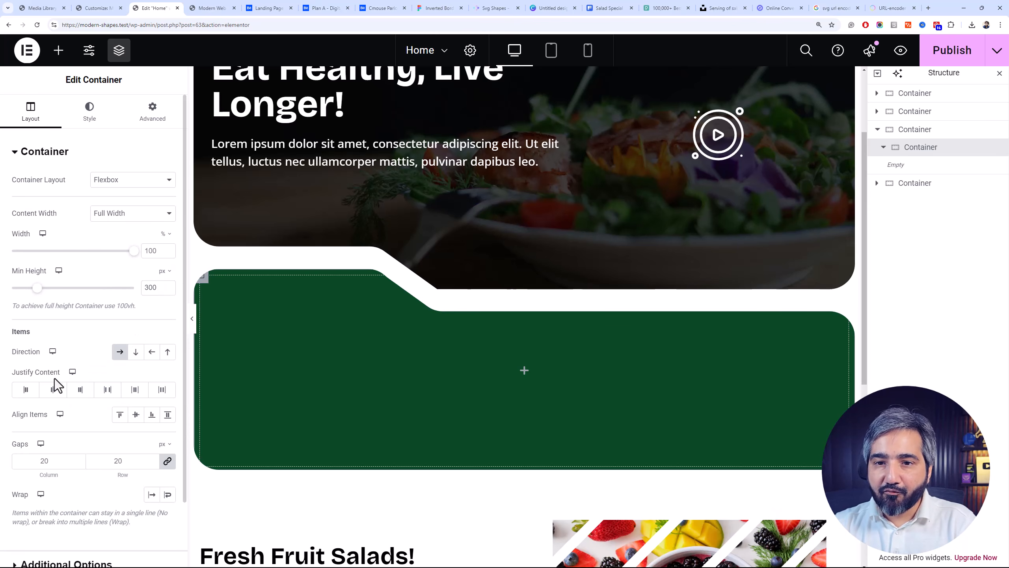
left_click(134, 419)
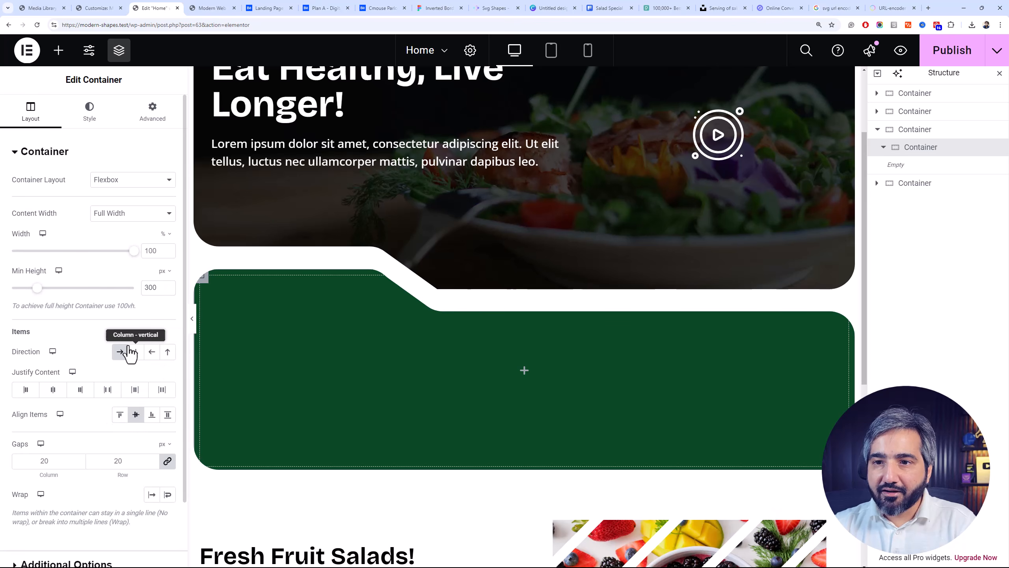
Add a nested container inside the green features inner container and set its width to 40%
left_click(58, 50)
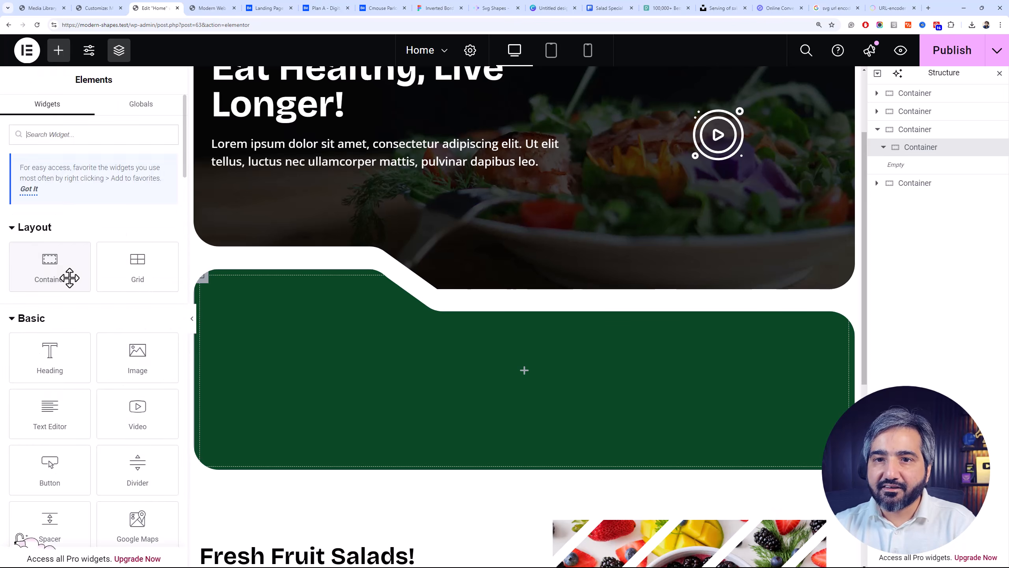
left_click(67, 277)
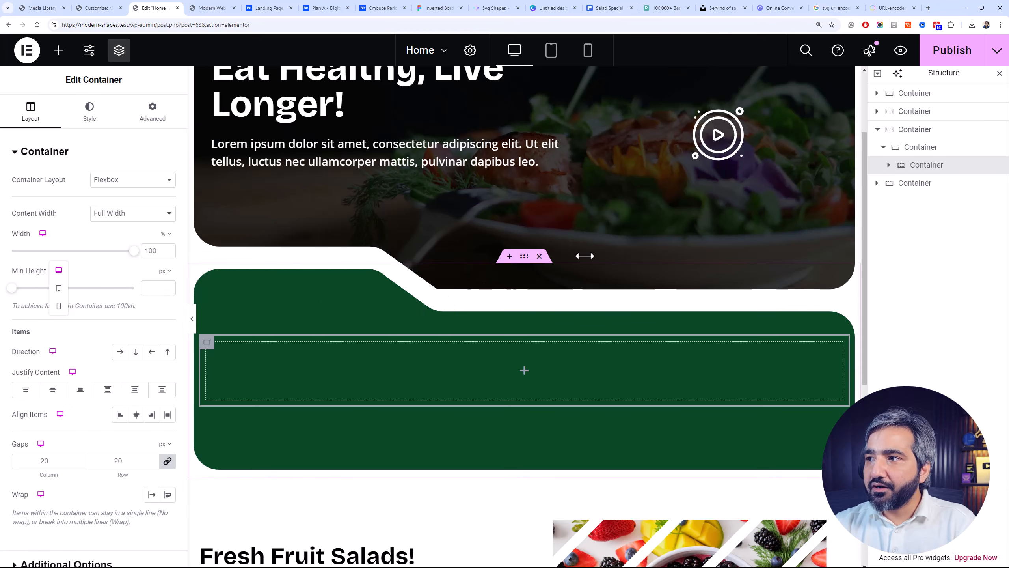
double_click(151, 251)
type("50")
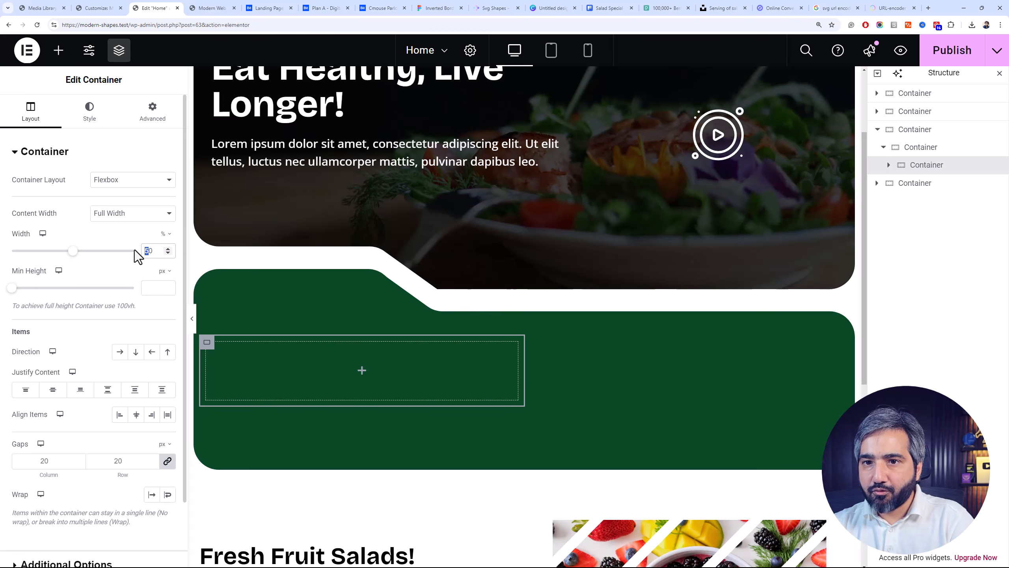
type("4")
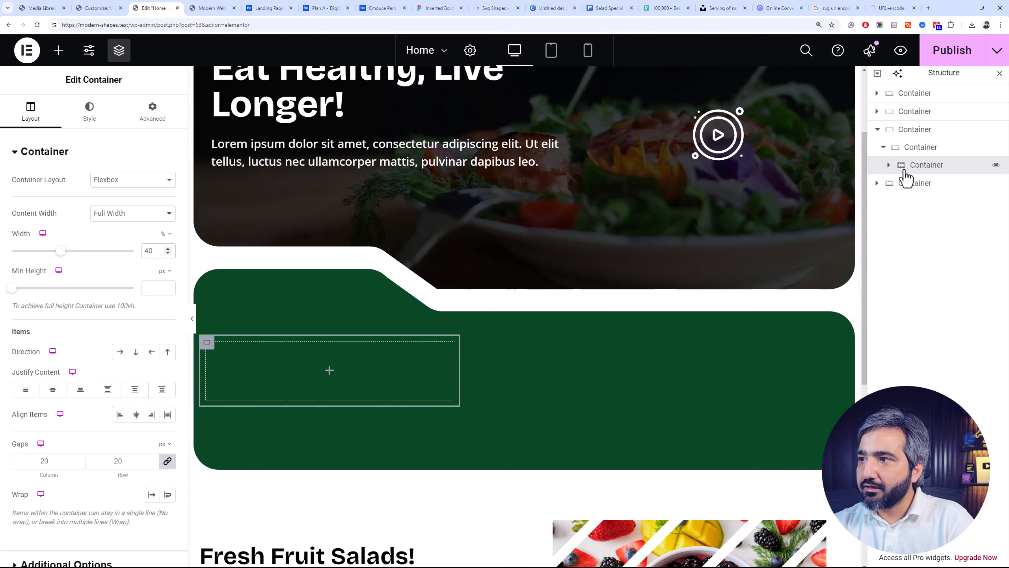
Duplicate the 40% nested container and set the copy's width to 60%
right_click(903, 173)
left_click(917, 209)
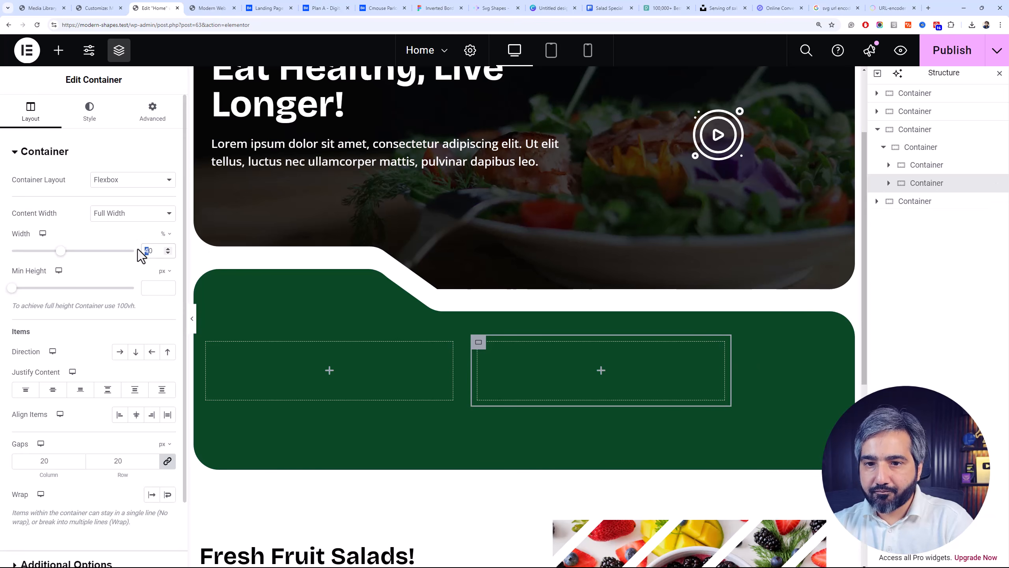
type("6")
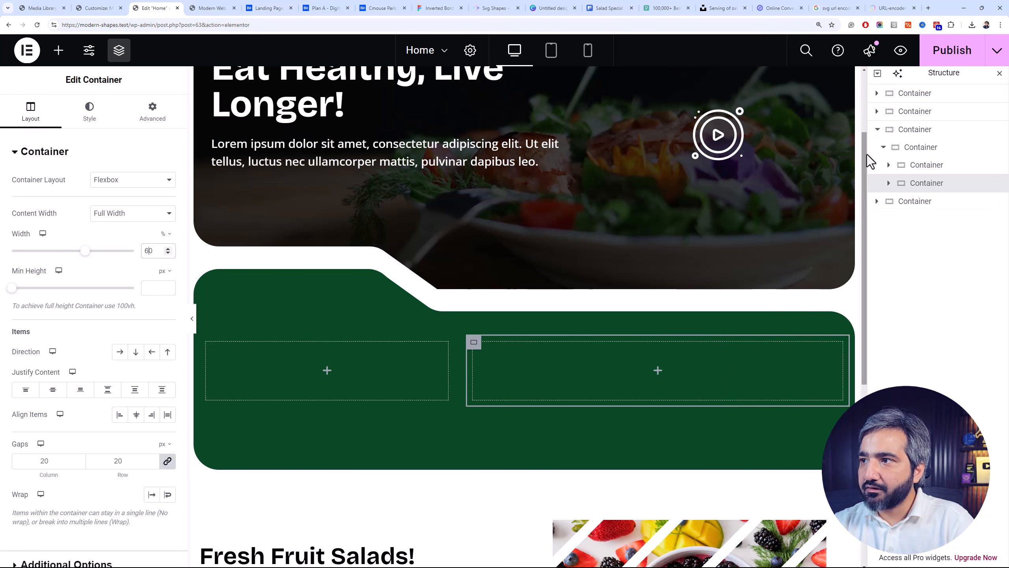
Resize the two nested containers in the green features section to 35% width for the first and 65% for the second
left_click(924, 148)
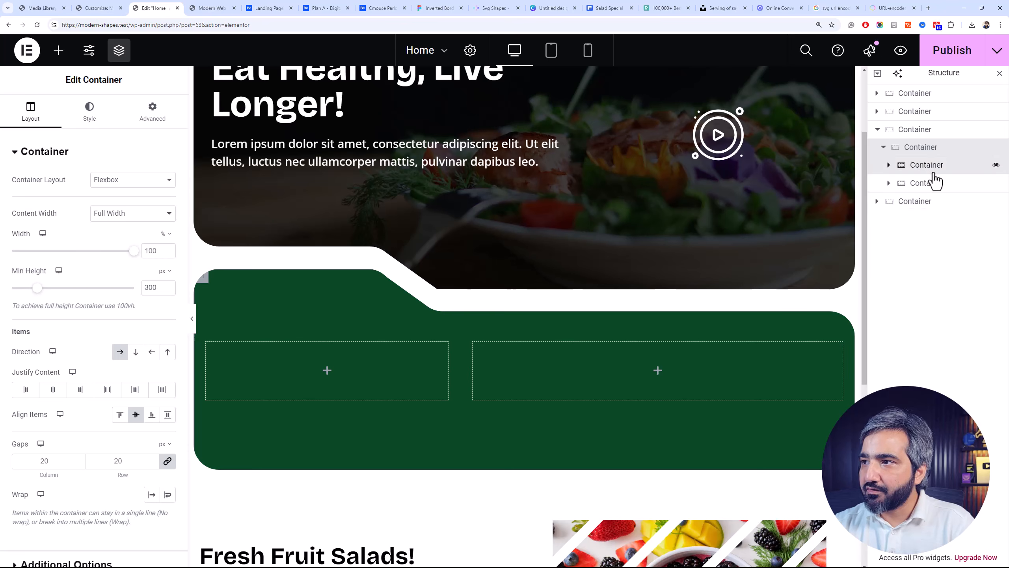
left_click(914, 166)
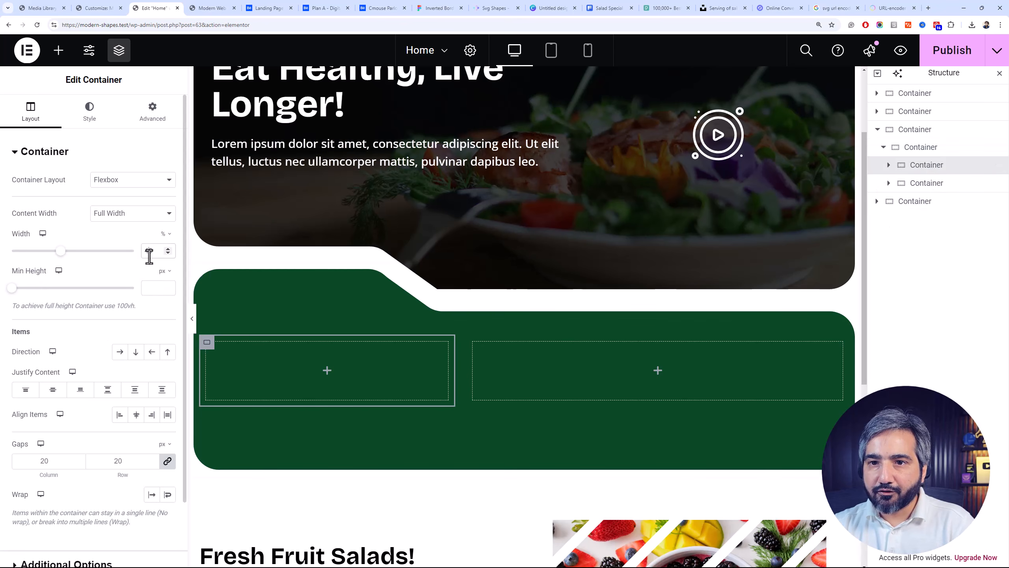
key("BackSpace")
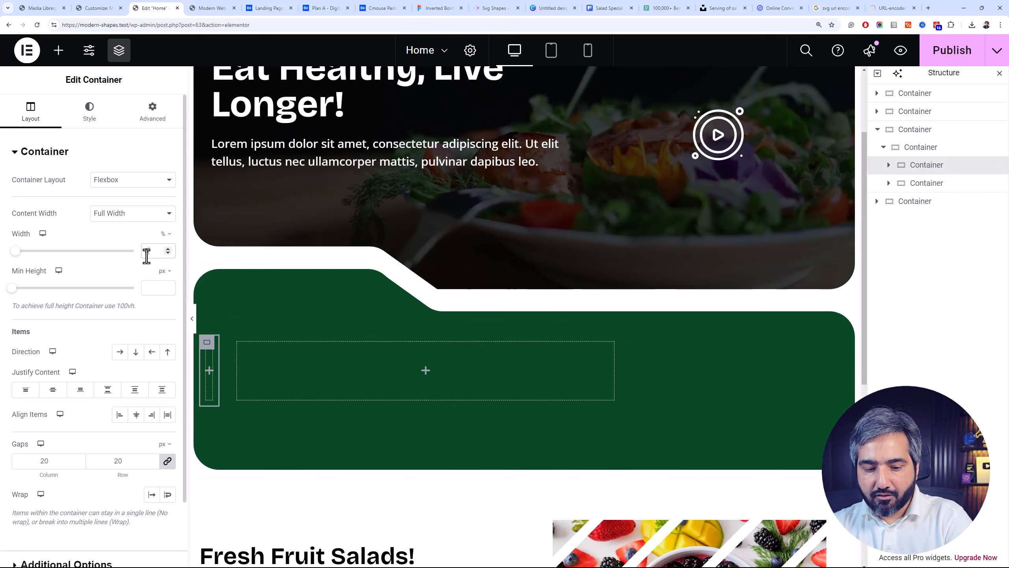
type("35")
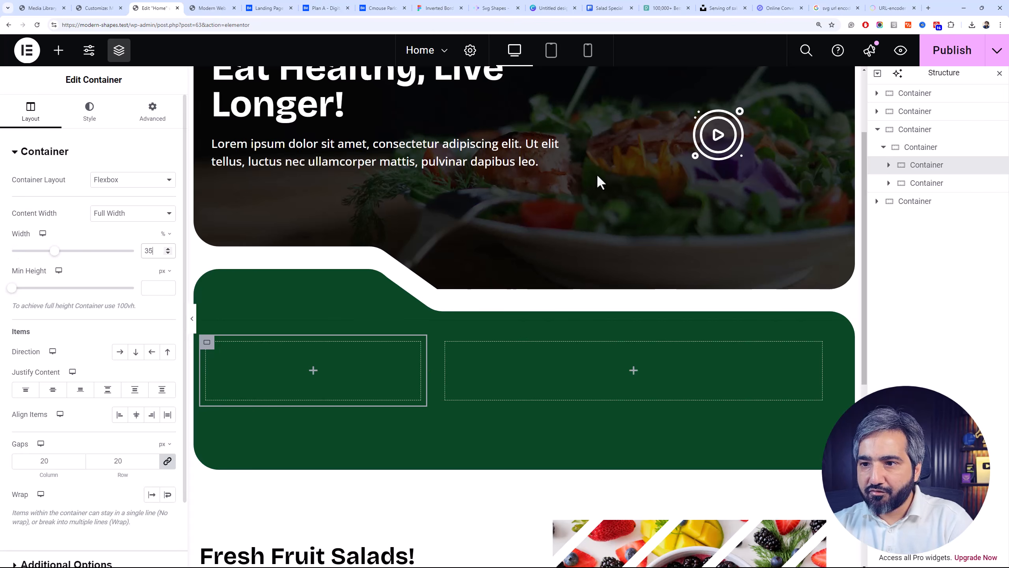
left_click(911, 186)
double_click(145, 250)
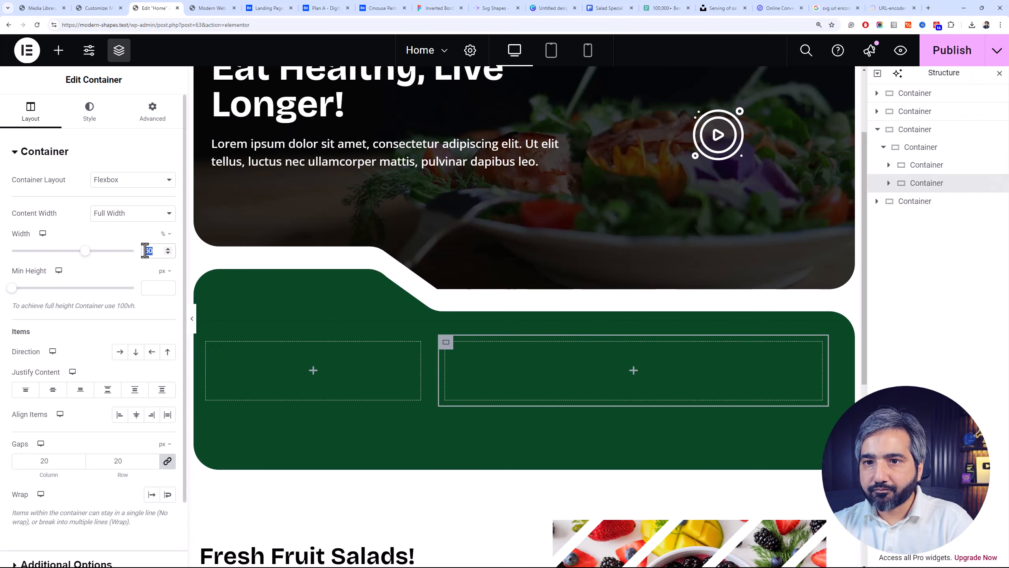
type("65")
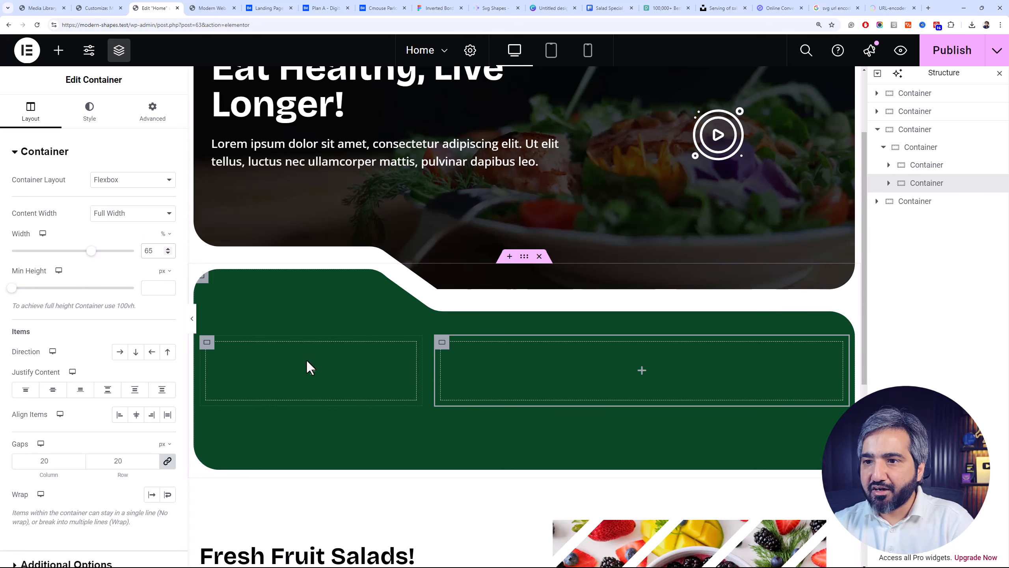
Copy the hero heading into the 35% container of the green section and set its HTML tag to H3
left_click(205, 349)
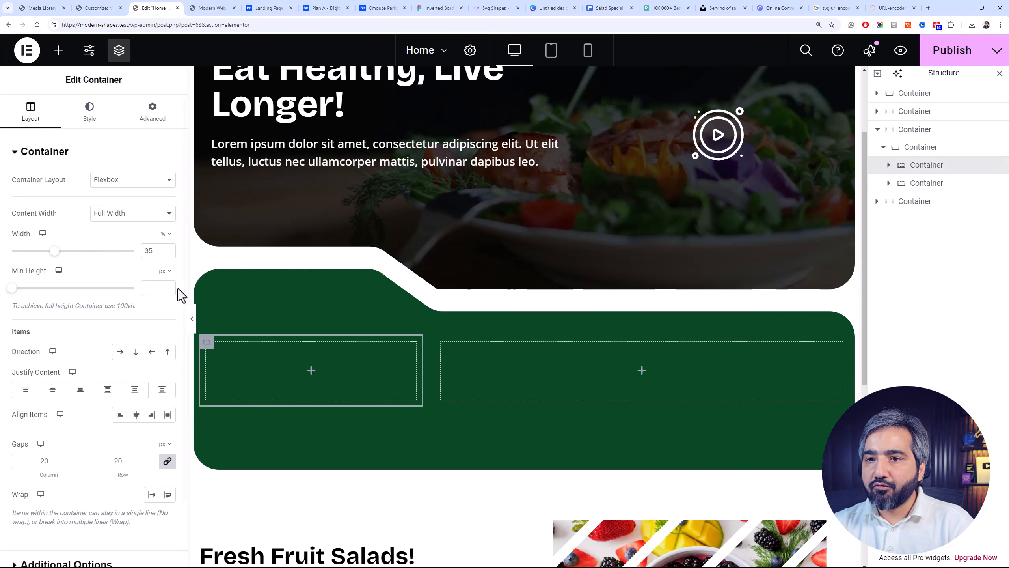
left_click(59, 54)
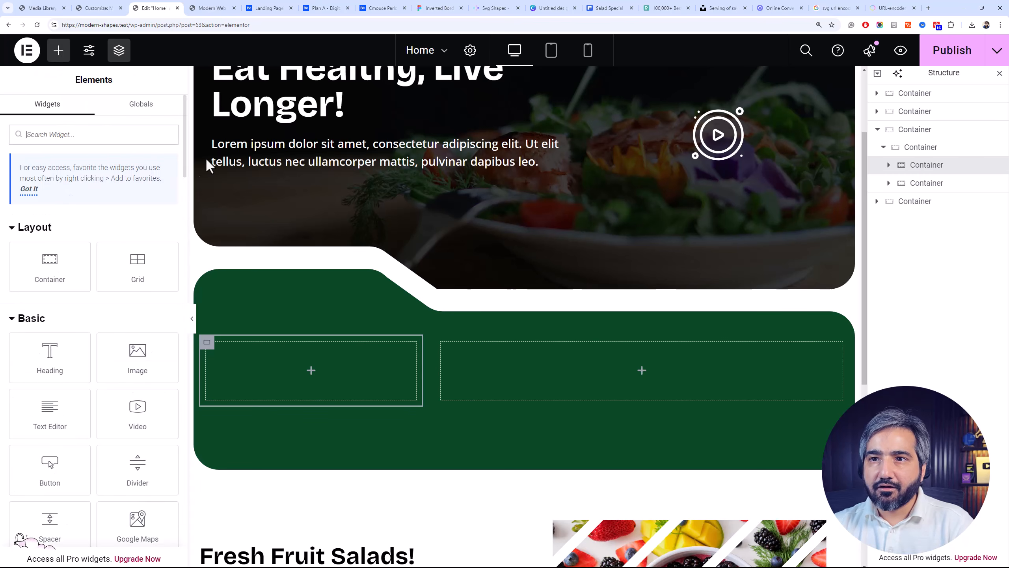
right_click(244, 107)
left_click(275, 171)
right_click(265, 372)
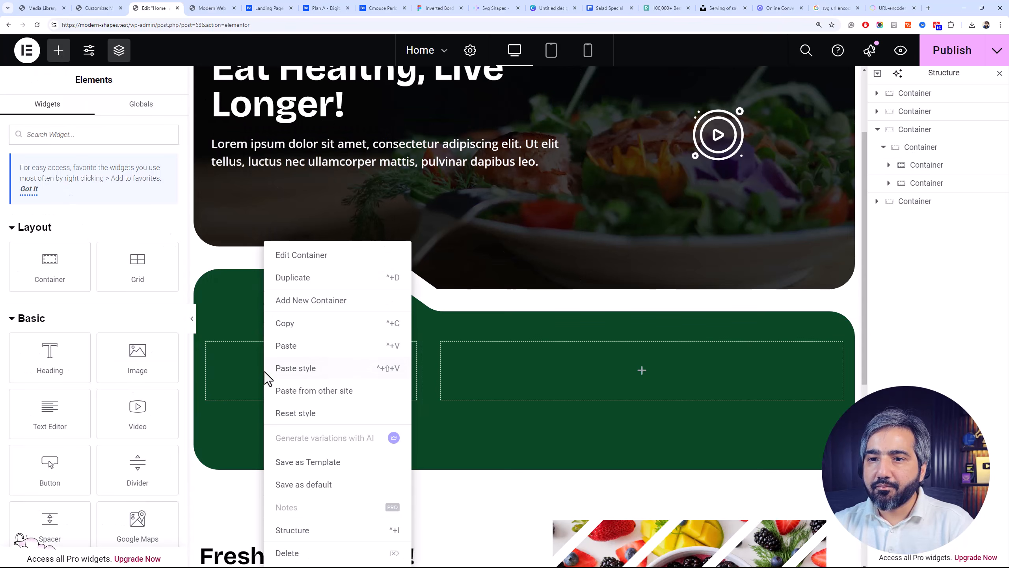
left_click(300, 349)
left_click(160, 294)
left_click(153, 318)
Change the pasted heading's title in the green section to "Why Order from Us!"
triple_click(103, 232)
left_click(104, 231)
type("Why")
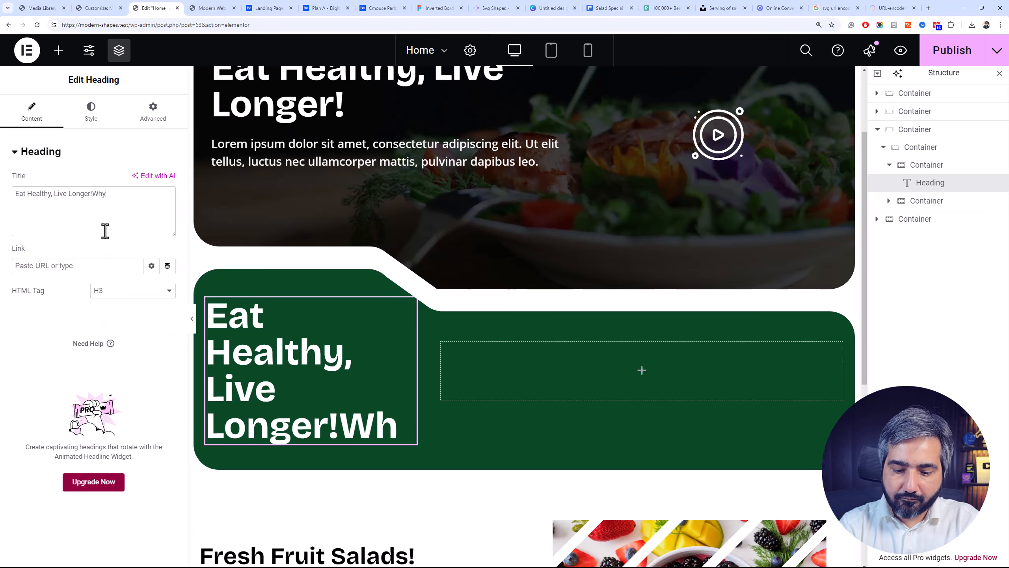
triple_click(105, 231)
type("wHY")
key("BackSpace")
key("BackSpace")
key("BackSpace")
type("Why Choose")
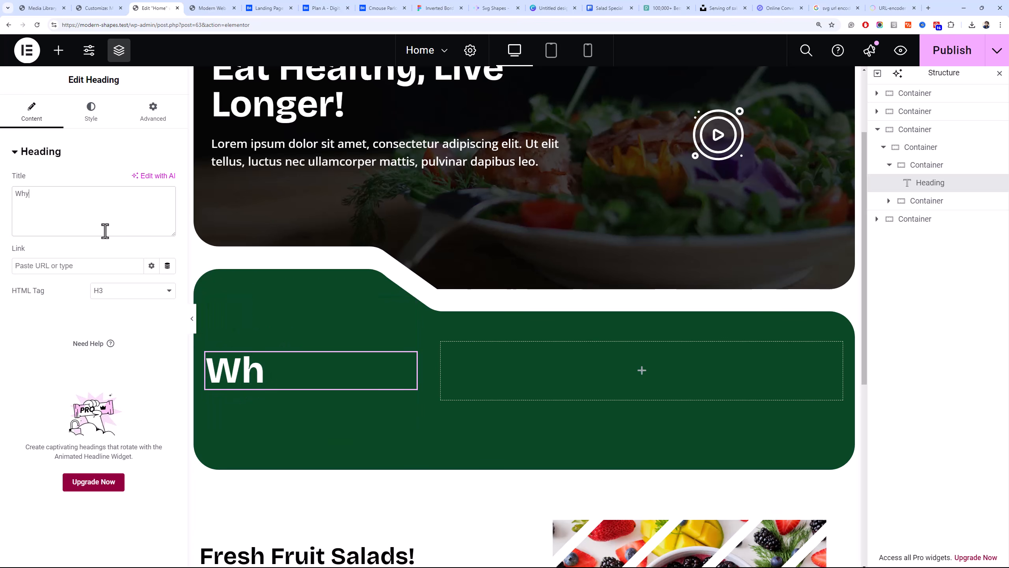
type(" Us!")
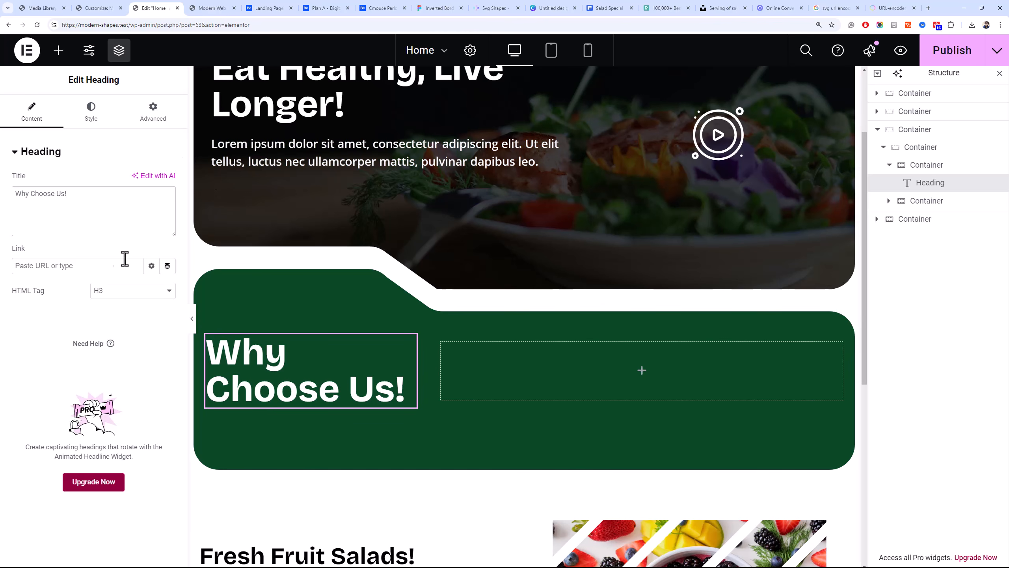
type("Order from")
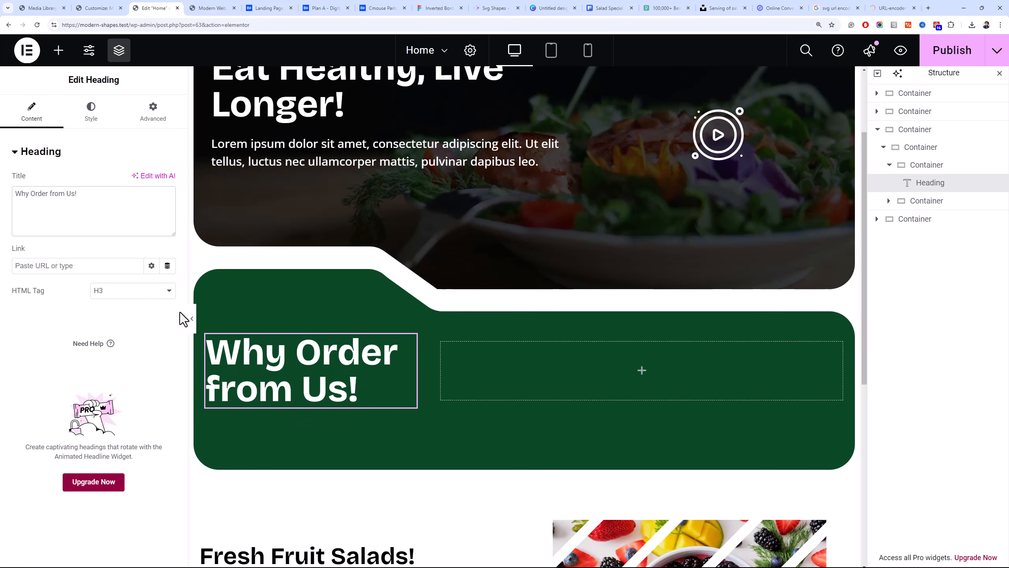
Check the Cmouse design on Behance, then add a Social Icons widget in Elementor below the green section's heading with the Circle shape
left_click(392, 6)
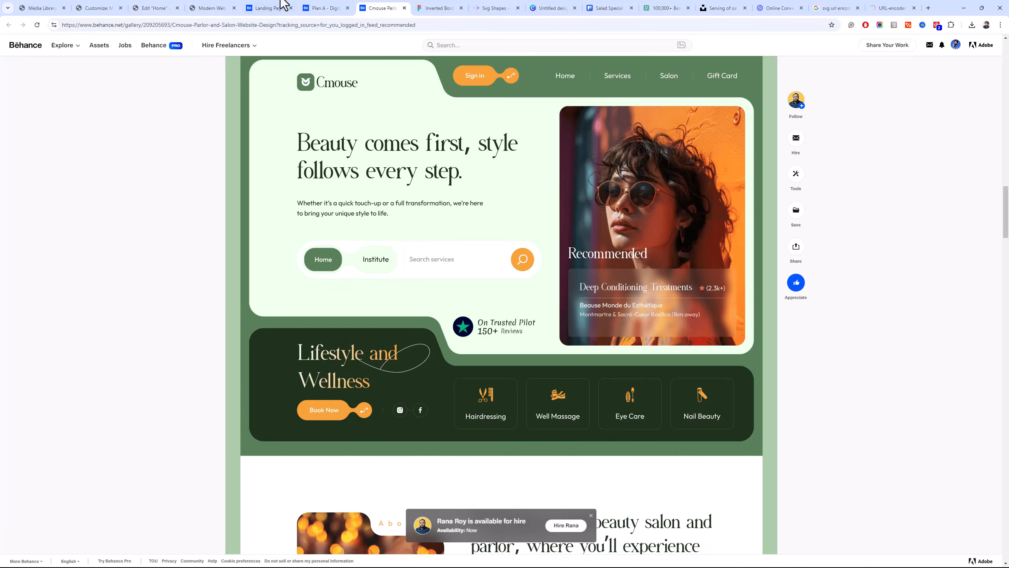
left_click(155, 7)
left_click(58, 49)
type("soc")
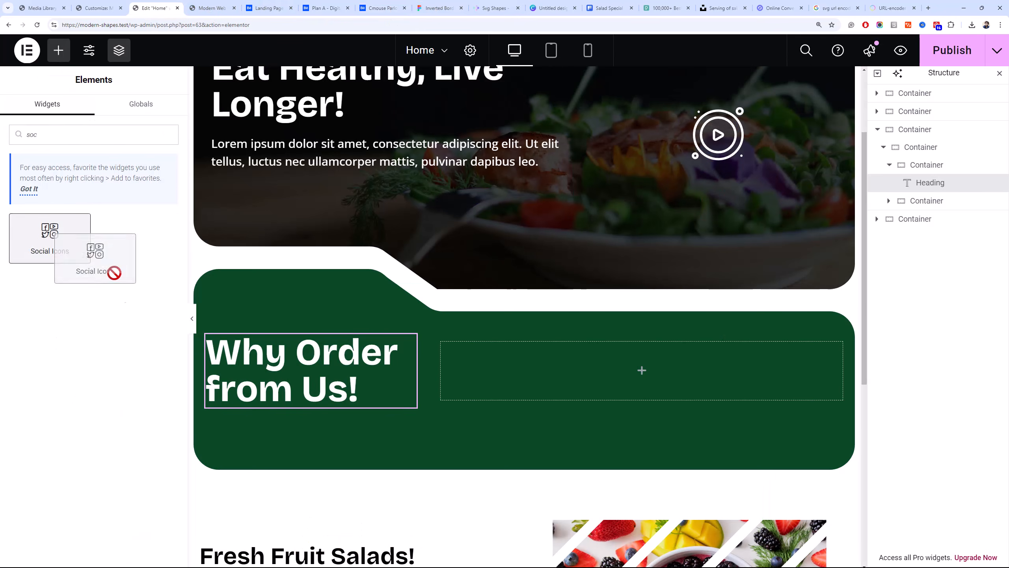
left_click_drag(65, 250, 266, 353)
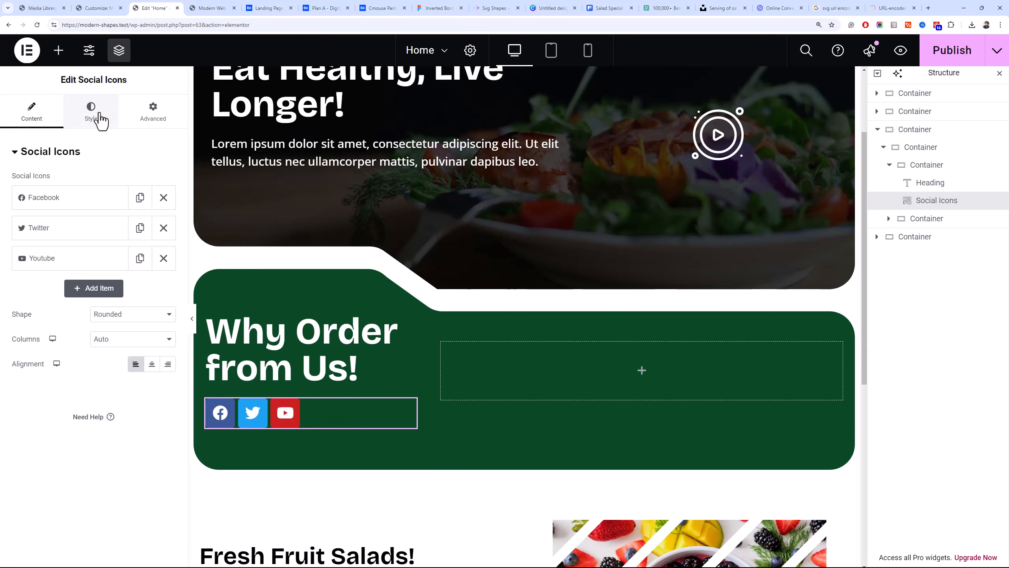
left_click(133, 314)
left_click(99, 348)
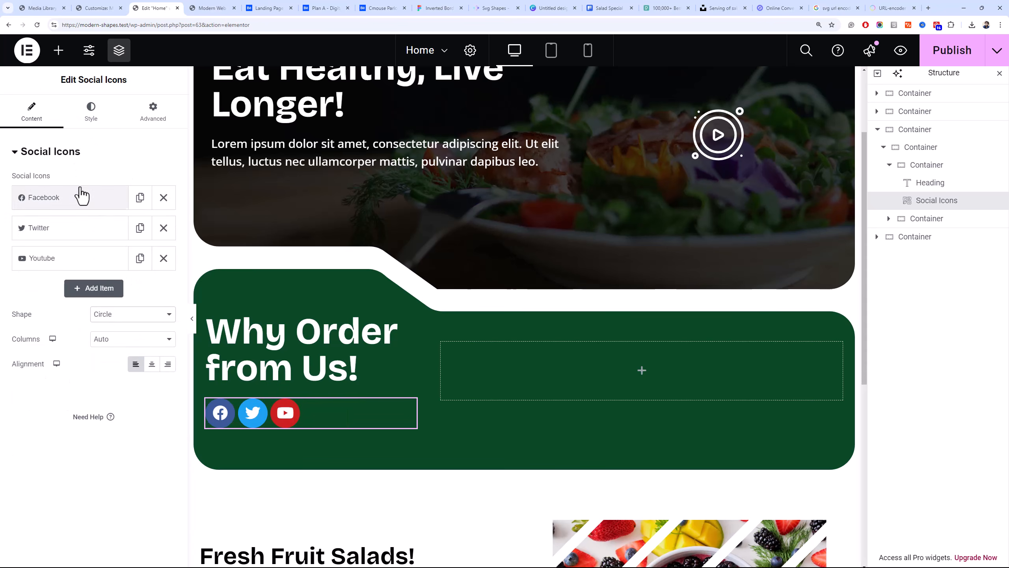
Switch the social icons to custom colors, with a white primary color and a black secondary color
left_click(91, 111)
left_click(132, 179)
left_click(148, 207)
left_click(168, 229)
left_click_drag(134, 293, 93, 371)
left_click(167, 204)
left_click_drag(119, 269, 93, 255)
left_click(69, 263)
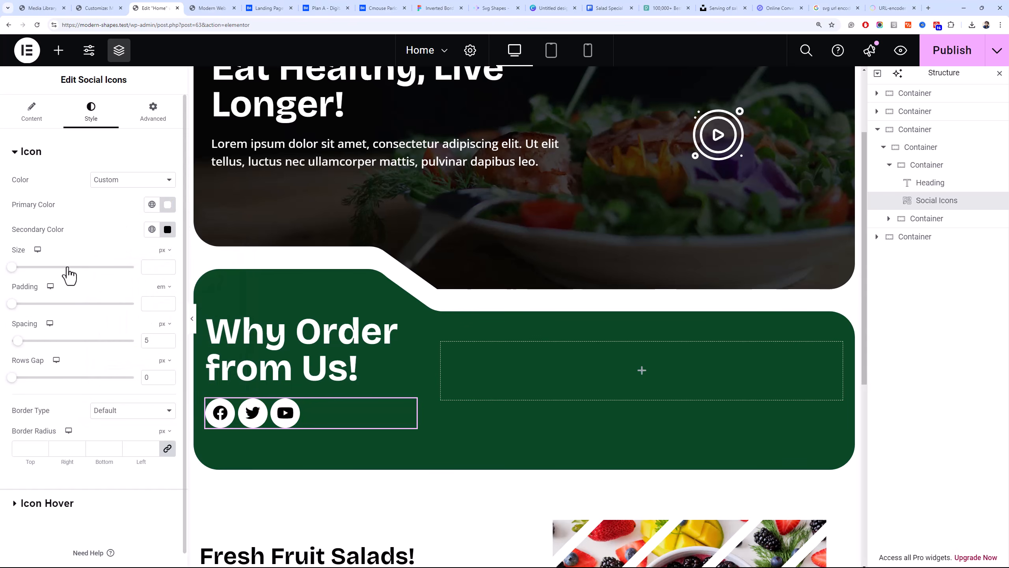
Set the size of the social icons to 24 px
left_click(153, 268)
type("45")
left_click_drag(153, 268, 141, 270)
type("24")
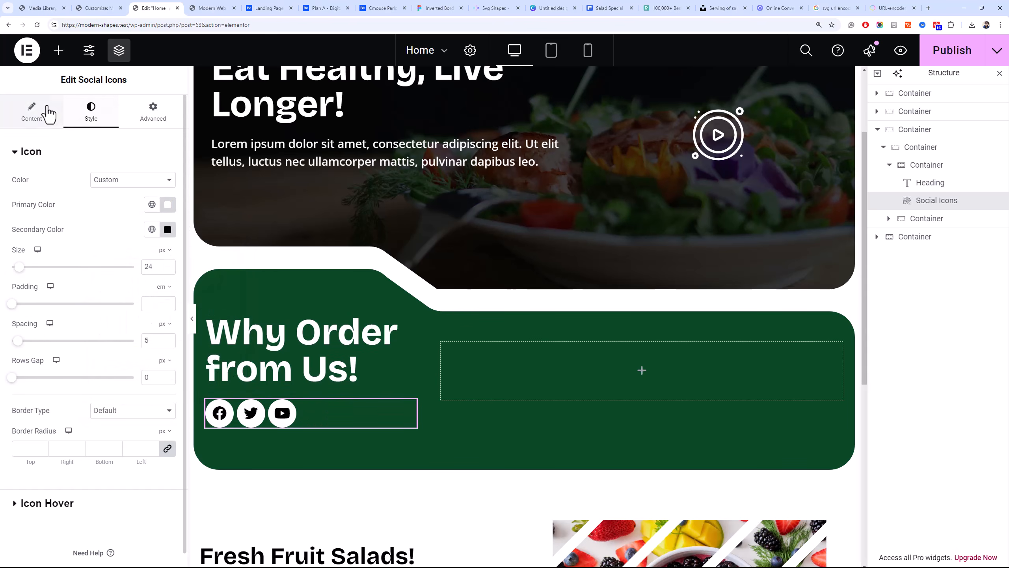
Try the Rounded shape on the social icons and return them to Circle
left_click(48, 109)
left_click(129, 315)
left_click(128, 342)
left_click(123, 314)
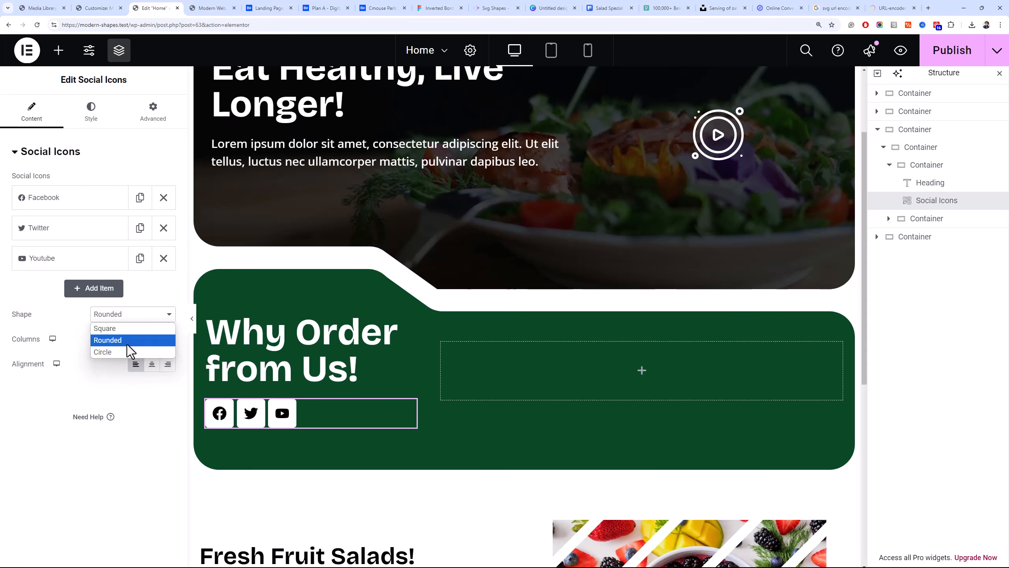
left_click(125, 353)
Set the social icons' padding to 0, make their primary color transparent and their secondary color white
left_click(91, 111)
left_click(149, 303)
type("0")
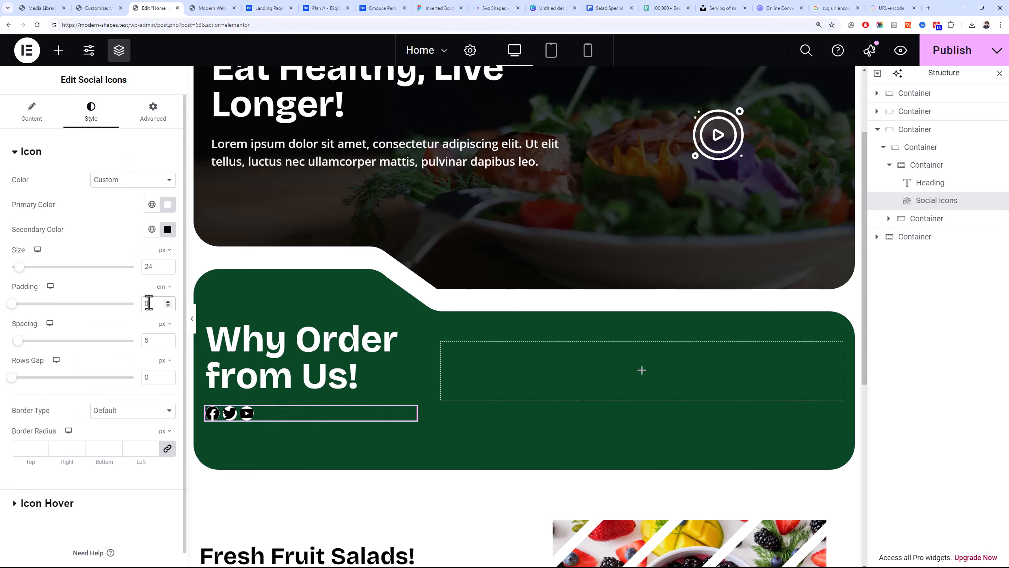
left_click(168, 205)
left_click_drag(167, 359, 82, 346)
left_click(64, 334)
left_click(168, 229)
left_click_drag(150, 311, 95, 273)
Give the social icons a solid border in white
left_click(111, 423)
left_click(115, 412)
left_click(124, 447)
left_click(167, 482)
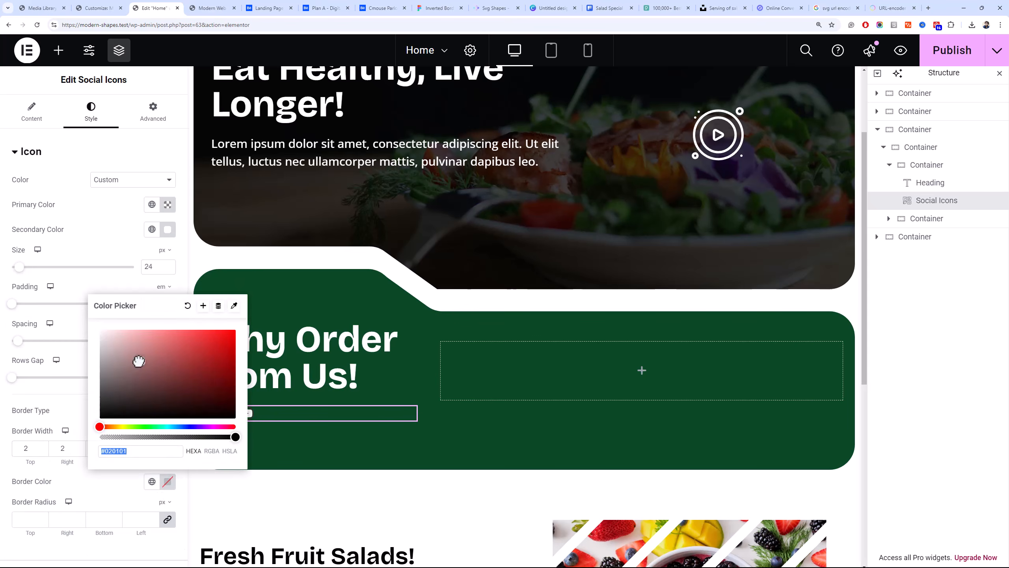
Set the social icons to 24 px size with 10 px padding, keeping the solid border type
left_click(118, 267)
type("2")
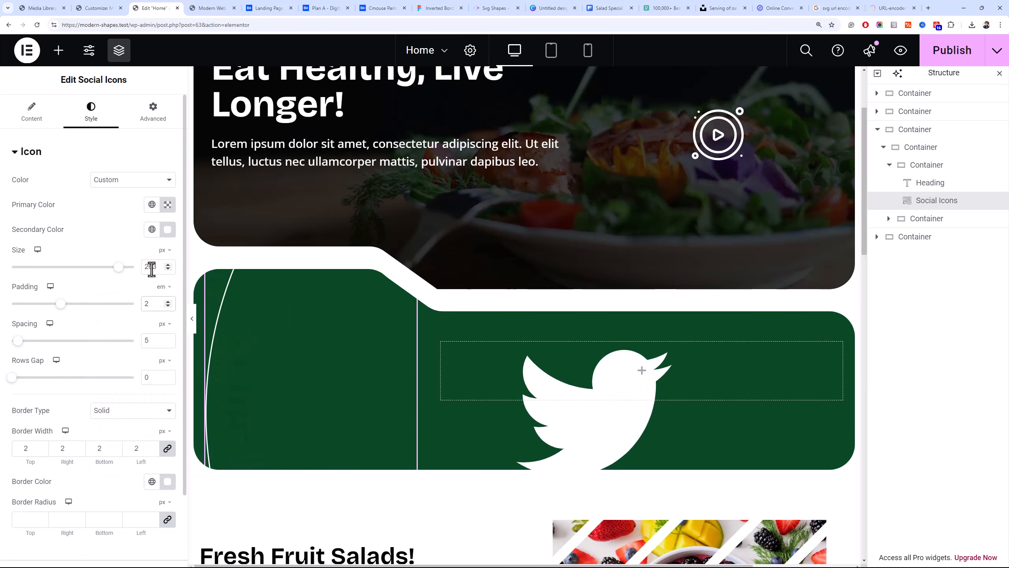
type("42")
double_click(147, 267)
type("24")
left_click(164, 287)
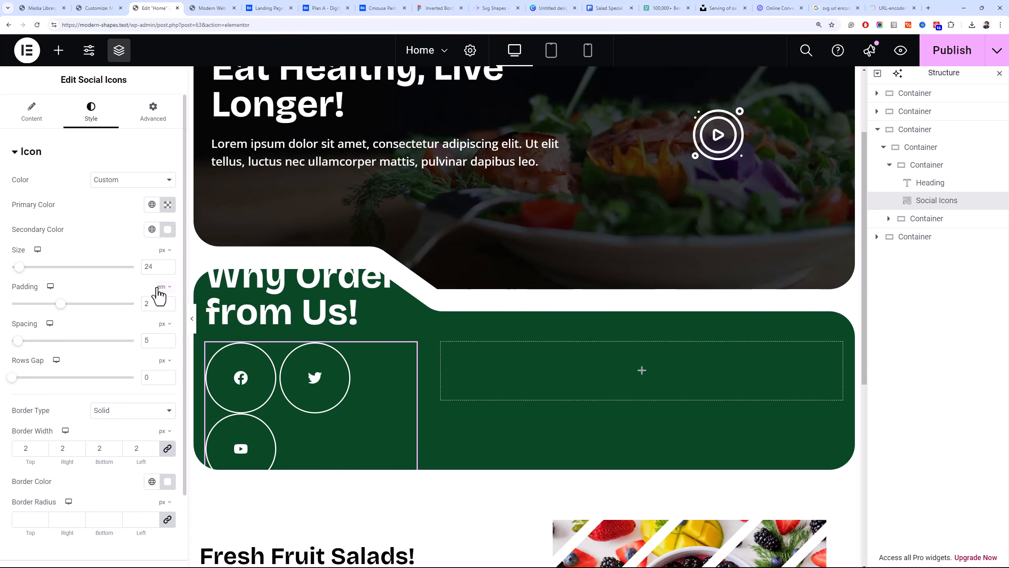
left_click(160, 298)
double_click(155, 305)
type("10")
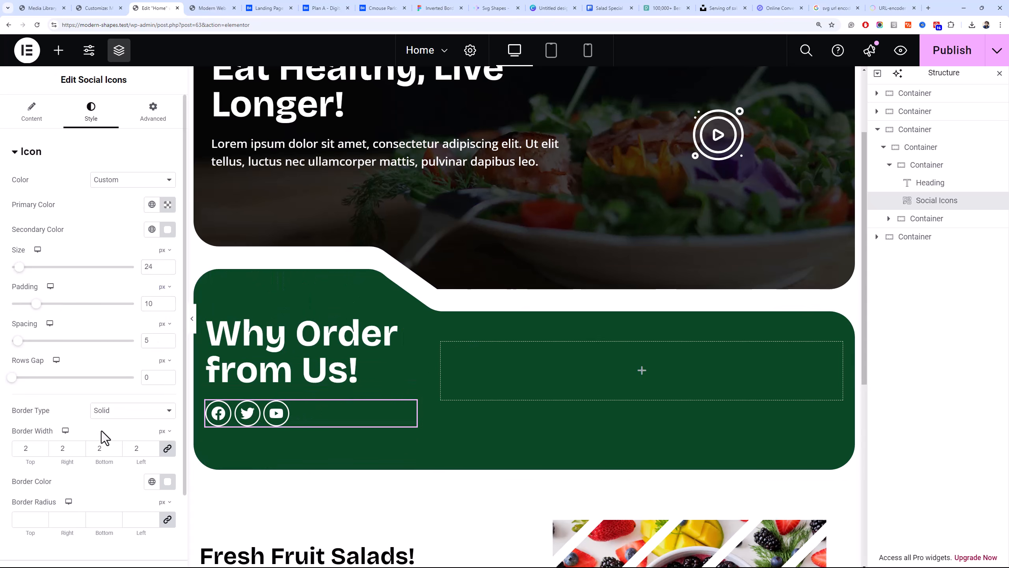
left_click(112, 412)
left_click(119, 446)
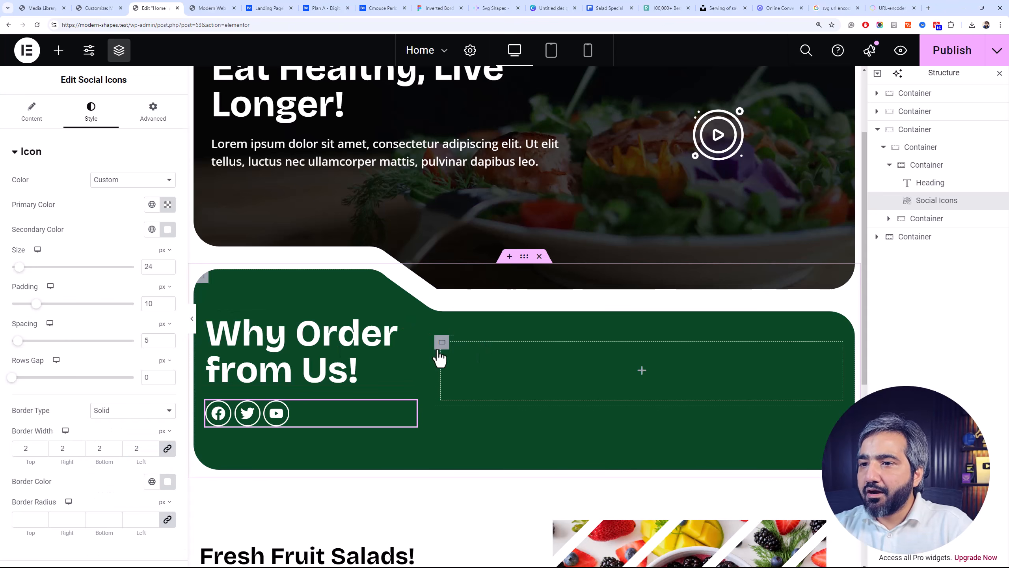
Compare the green section's empty 65% column with the service cards in the Cmouse design on Behance
left_click(930, 153)
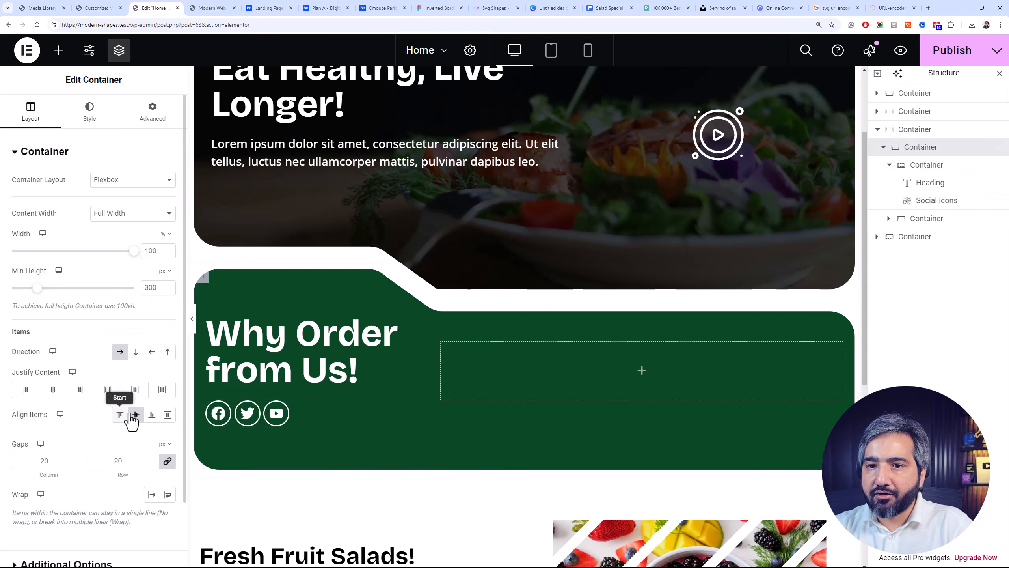
left_click(444, 352)
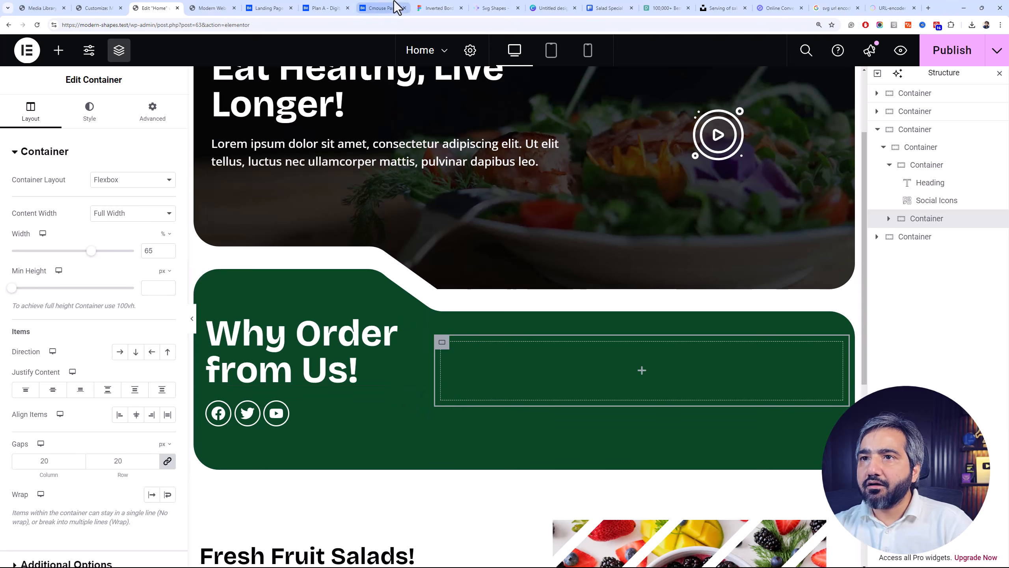
left_click(380, 8)
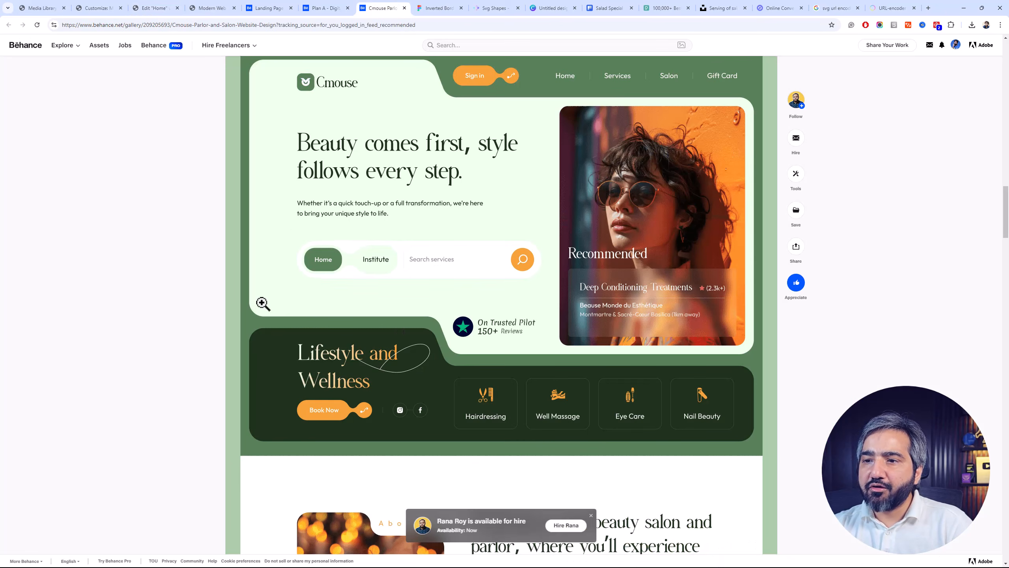
left_click(151, 8)
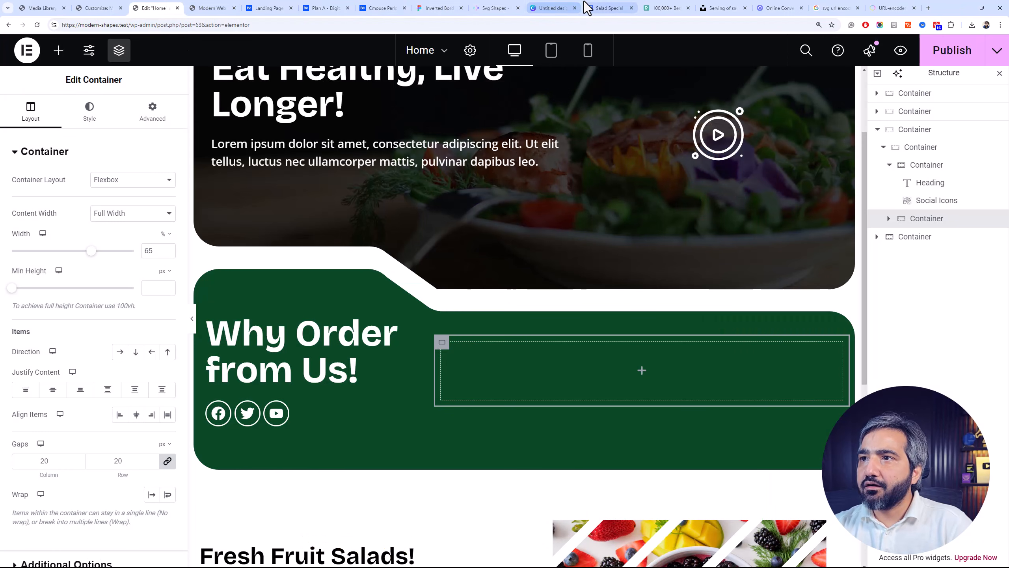
Search Freepik for fresh icons and open the circular Fresh icon with leaves
left_click(623, 8)
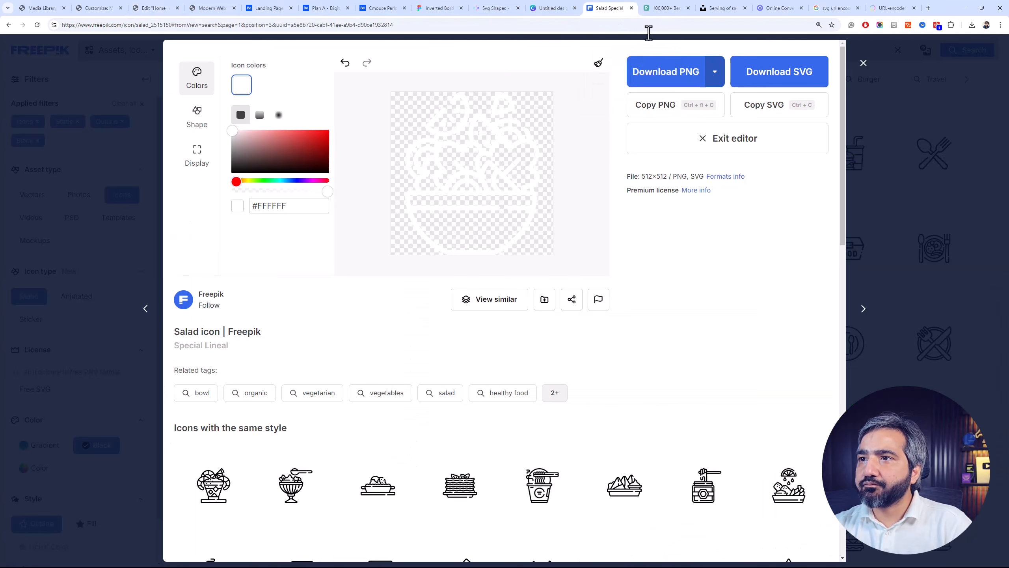
left_click(889, 147)
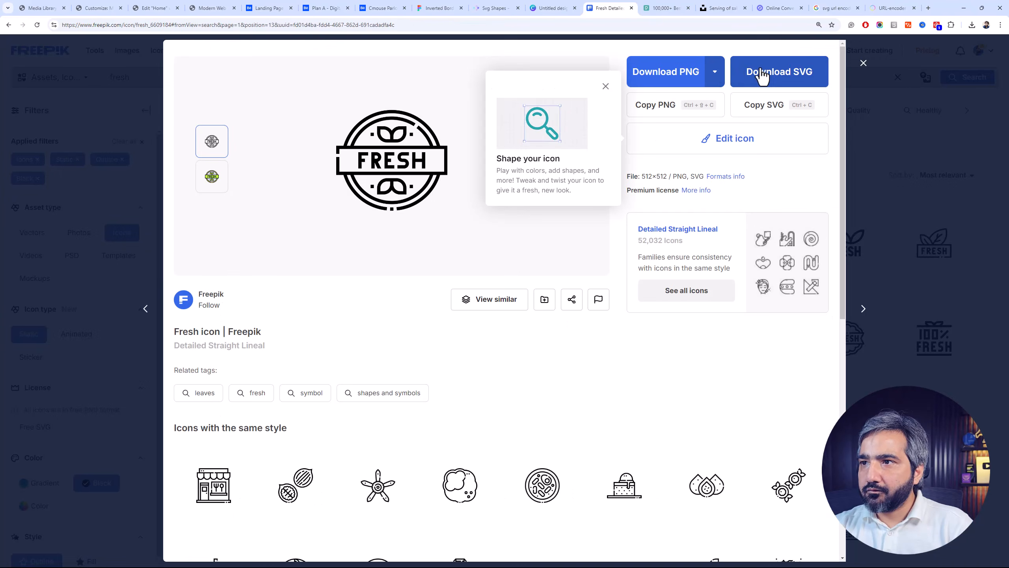
left_click(761, 75)
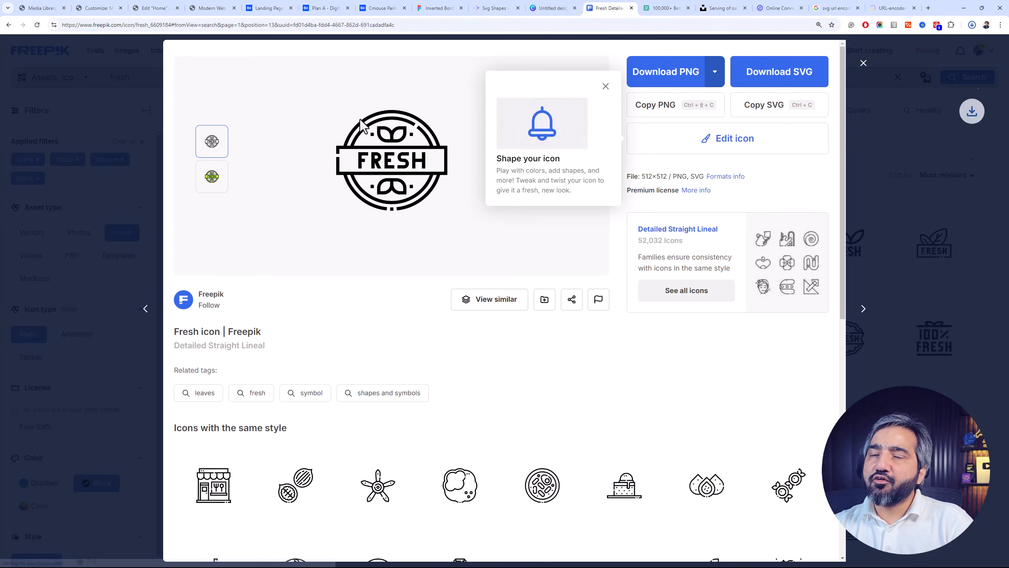
Back in the Elementor editor, add an Icon Box widget to the green section's empty 65% column and set that column's direction to row
left_click(161, 8)
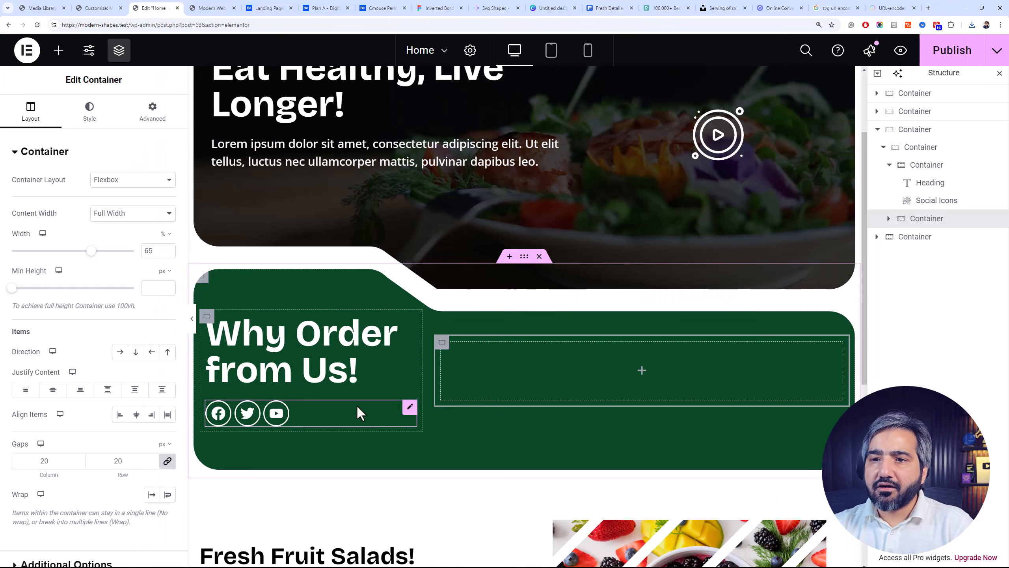
left_click(58, 50)
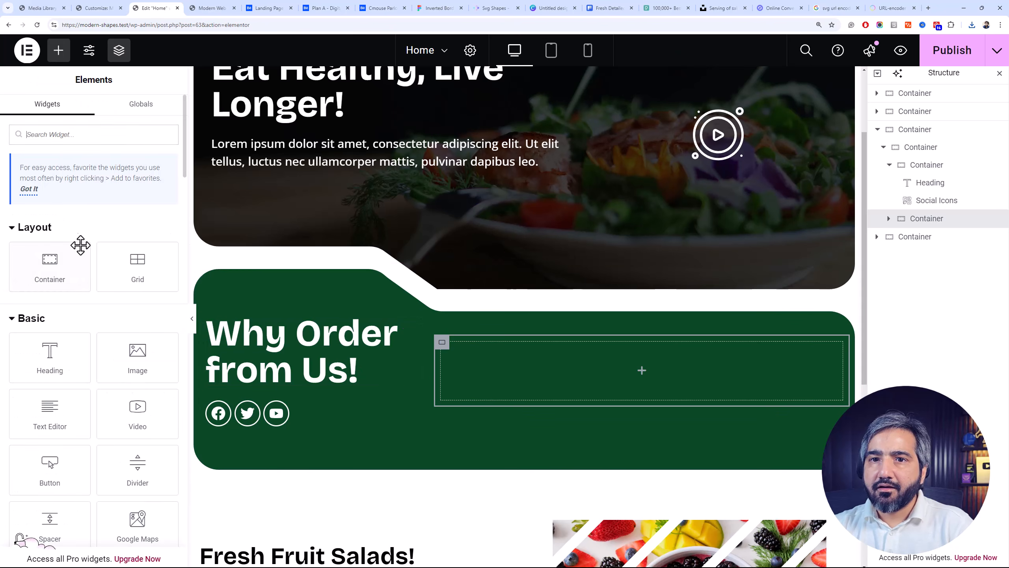
type("icon")
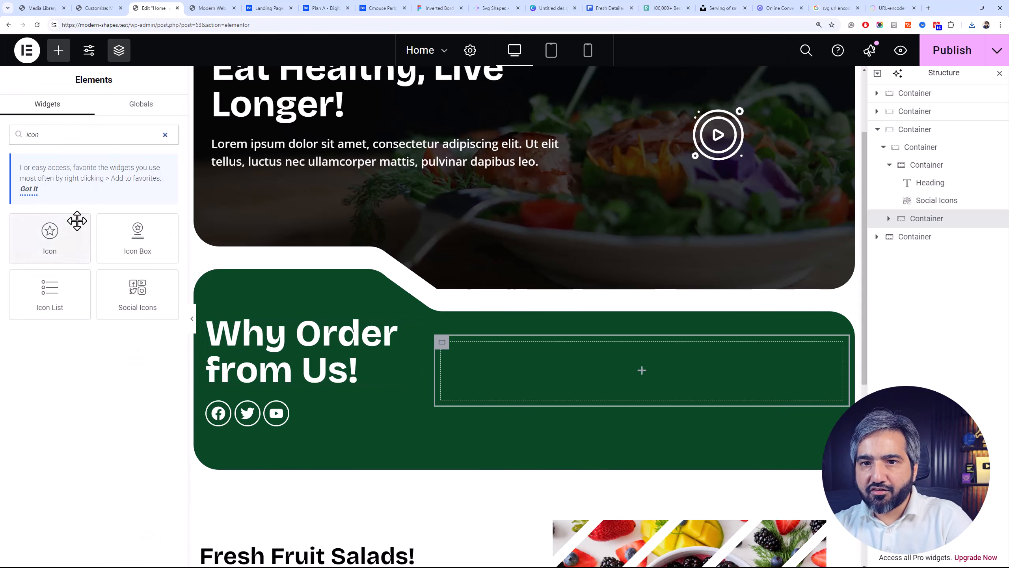
left_click_drag(137, 235, 519, 373)
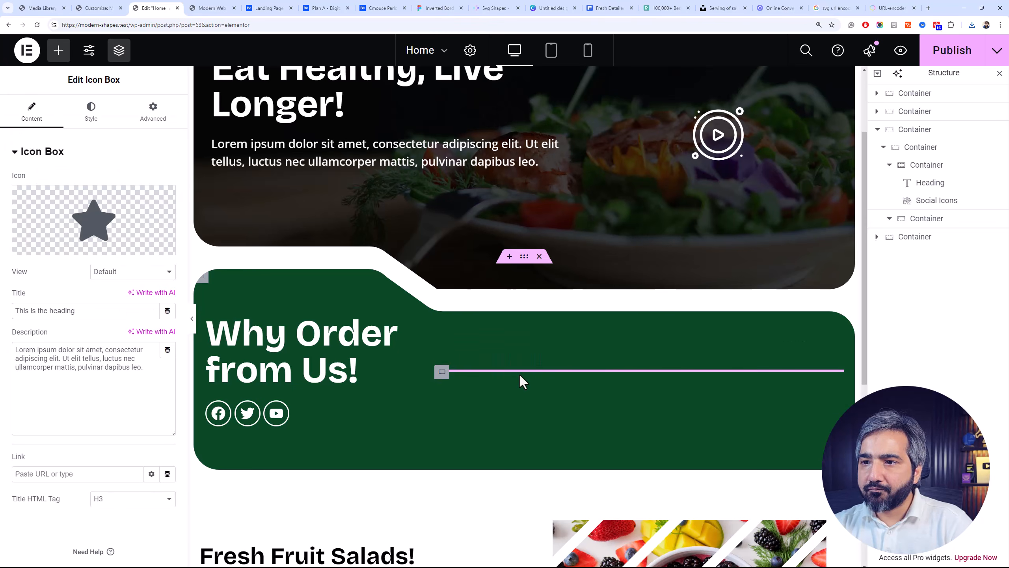
left_click(963, 222)
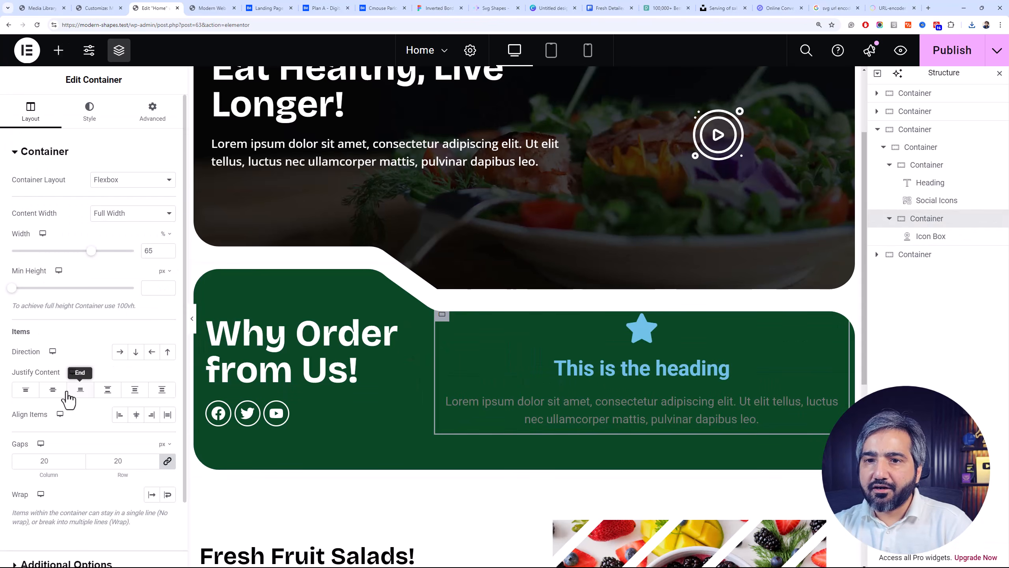
Clear the description text of the new icon box
left_click(706, 372)
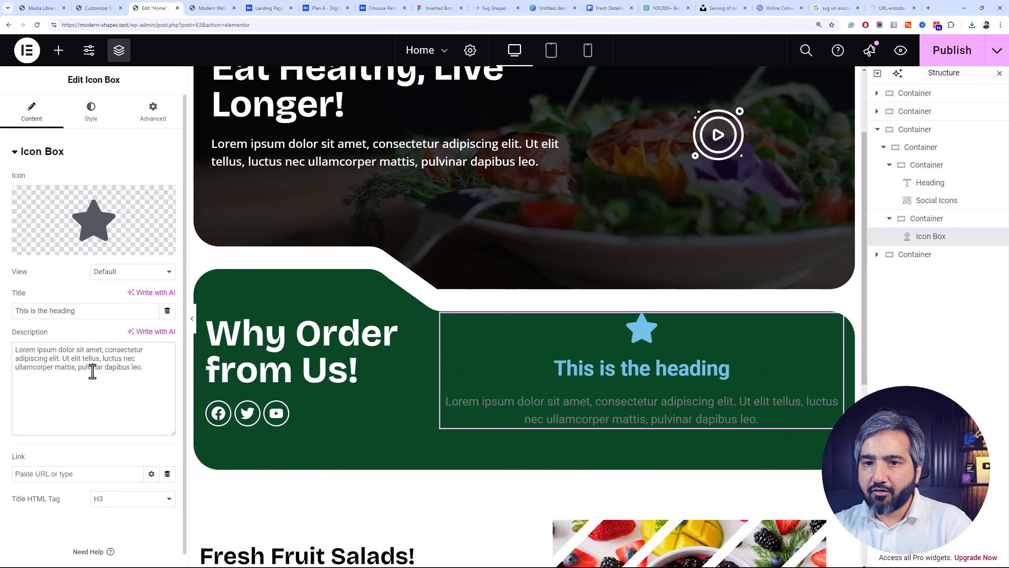
left_click(91, 372)
key("ctrl+a")
key("BackSpace")
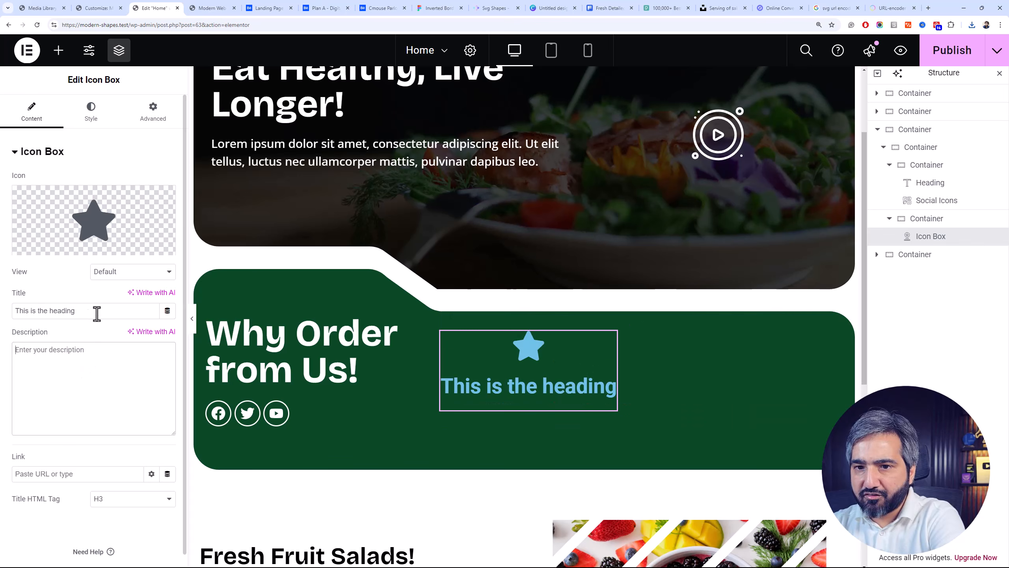
Upload the downloaded fresh_6609184.svg to the media library and insert it as the icon box's icon
left_click(100, 253)
left_click(972, 27)
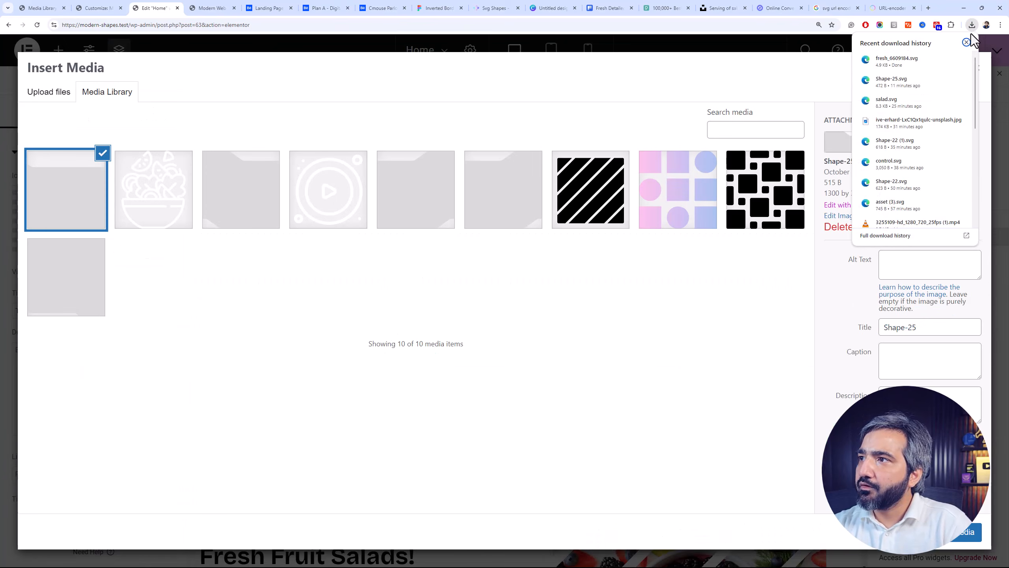
left_click(945, 60)
left_click_drag(795, 227, 768, 318)
left_click(969, 533)
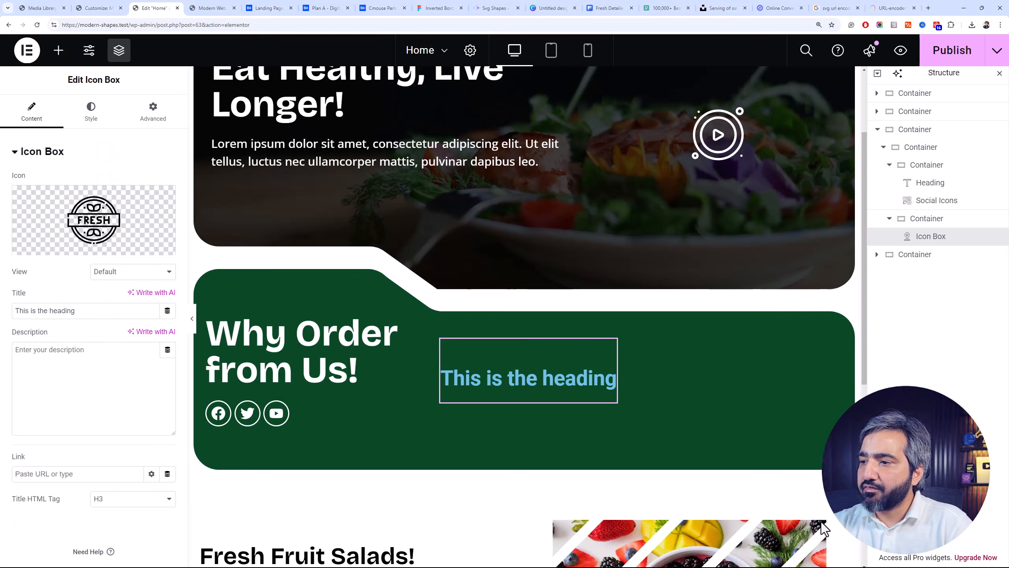
Try to recolor the icon box's Fresh icon by setting its primary color to white
left_click(83, 119)
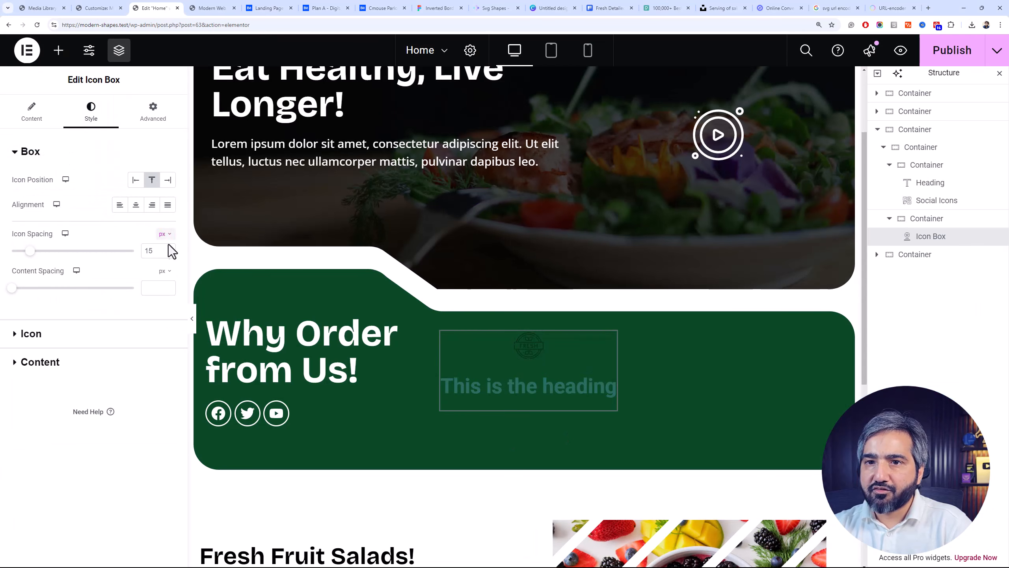
left_click(141, 345)
left_click(167, 233)
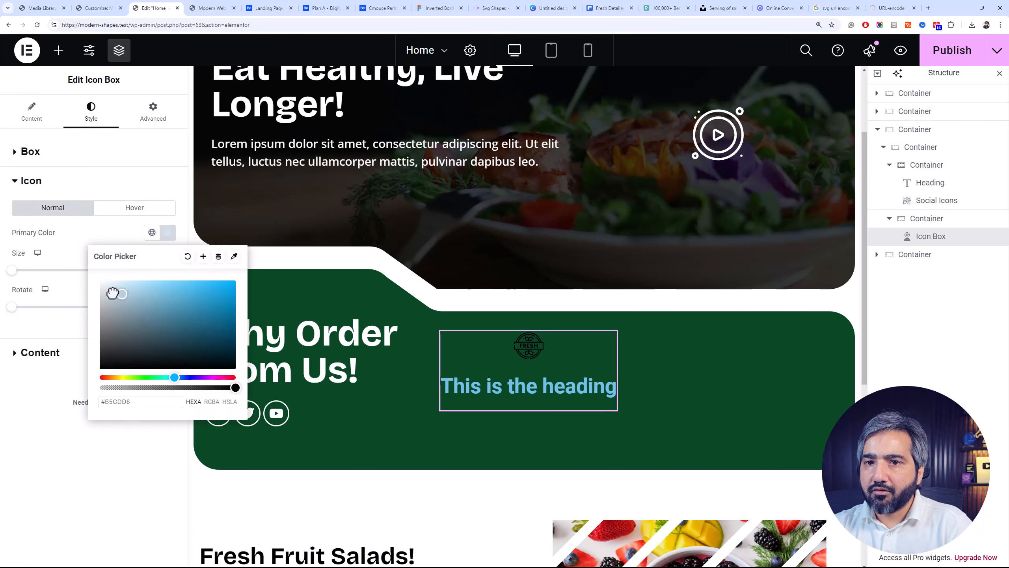
left_click(72, 222)
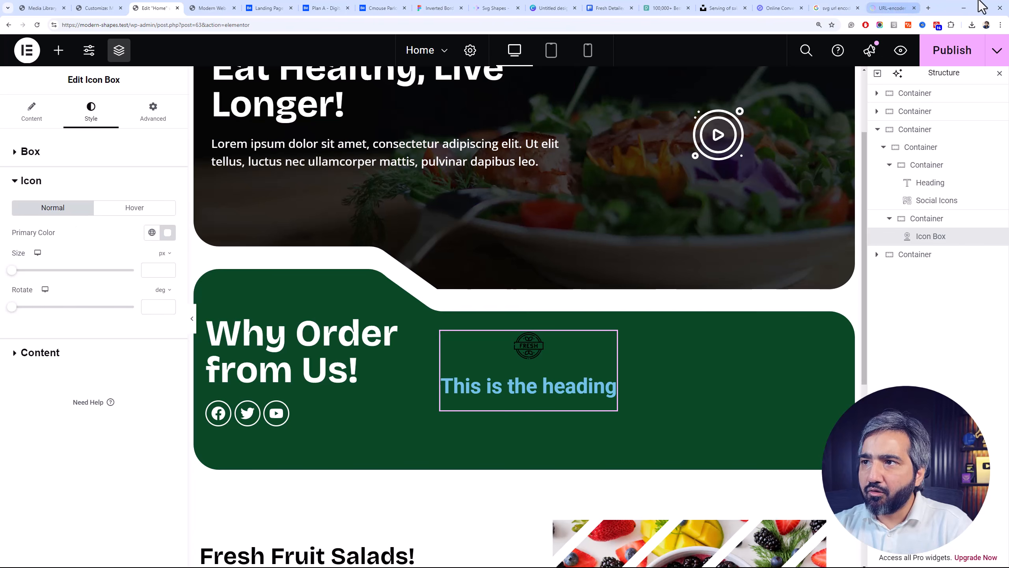
Switch to Freepik, recolor the circular Fresh icon to #FFFFFF in the icon editor and download it as SVG
left_click(635, 8)
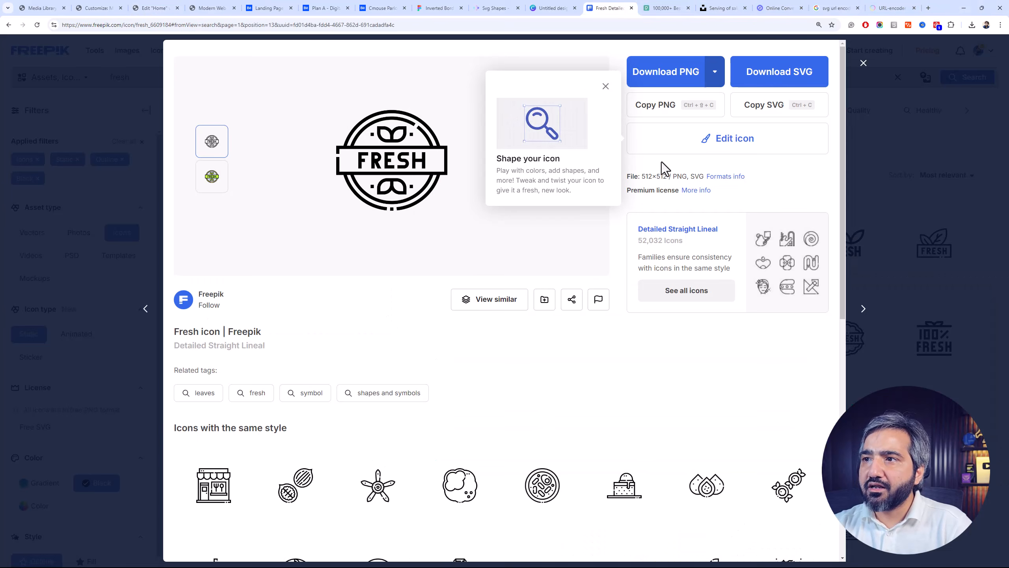
left_click(244, 87)
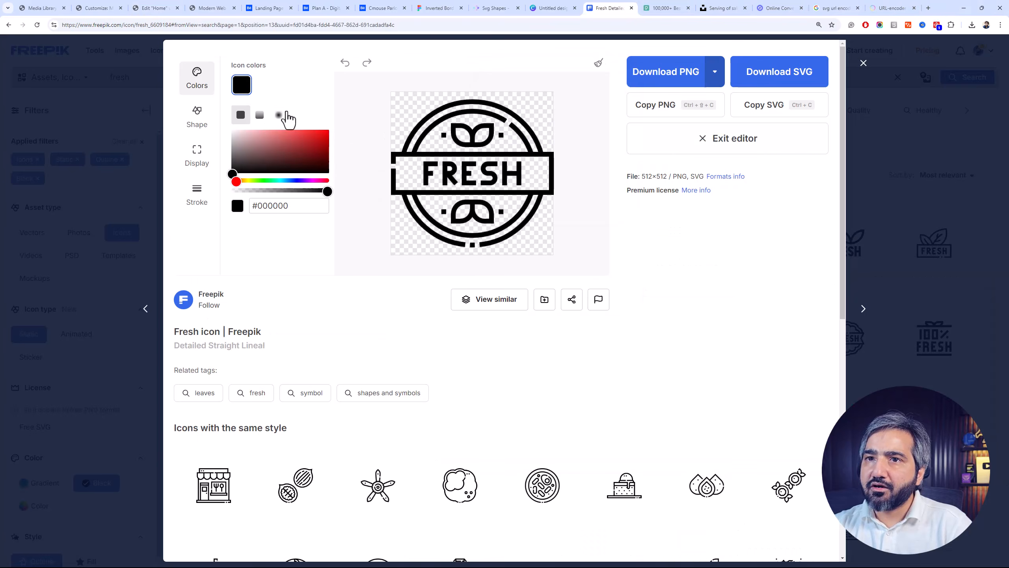
left_click_drag(273, 145, 222, 124)
left_click(794, 80)
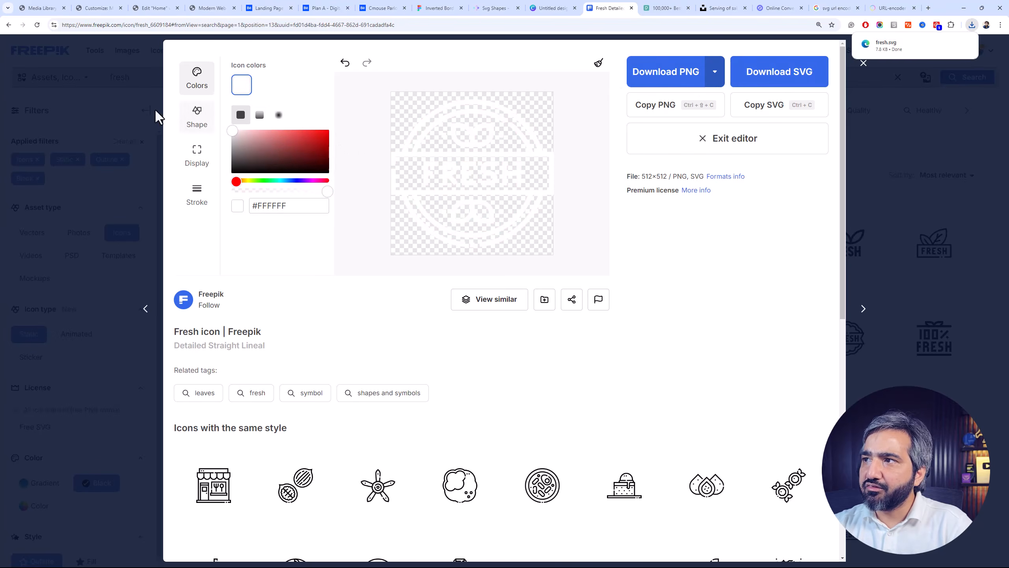
In the Elementor editor, replace the icon box's icon with the newly downloaded white fresh.svg, uploading it to the media library
left_click(157, 7)
left_click(48, 123)
left_click(137, 248)
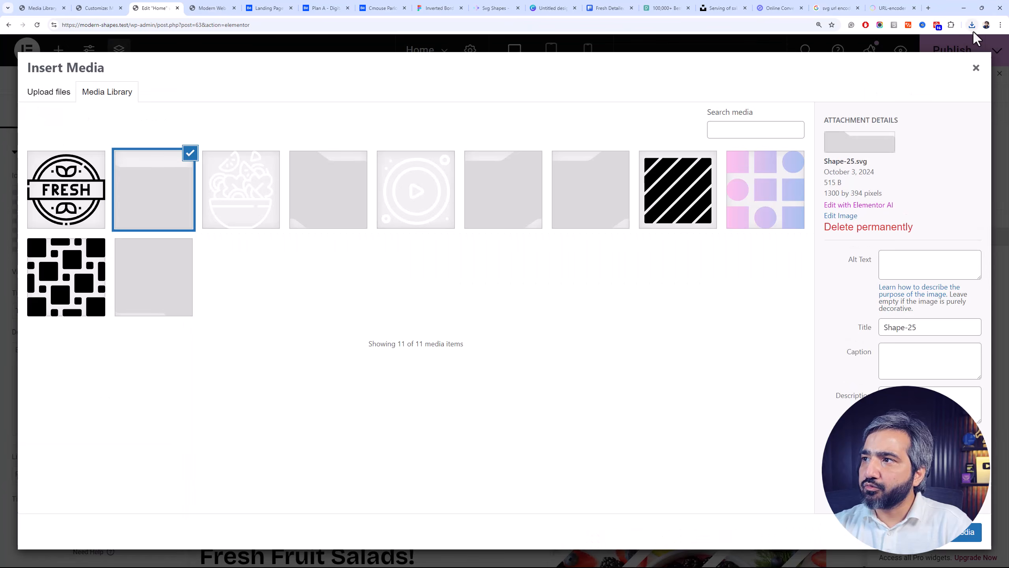
left_click(973, 30)
left_click(940, 62)
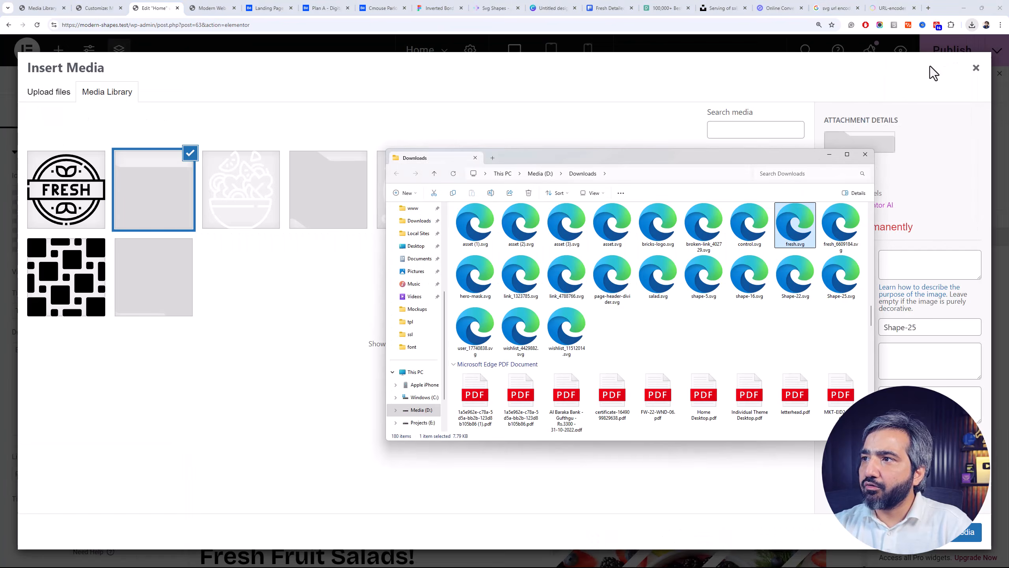
left_click_drag(804, 211, 473, 327)
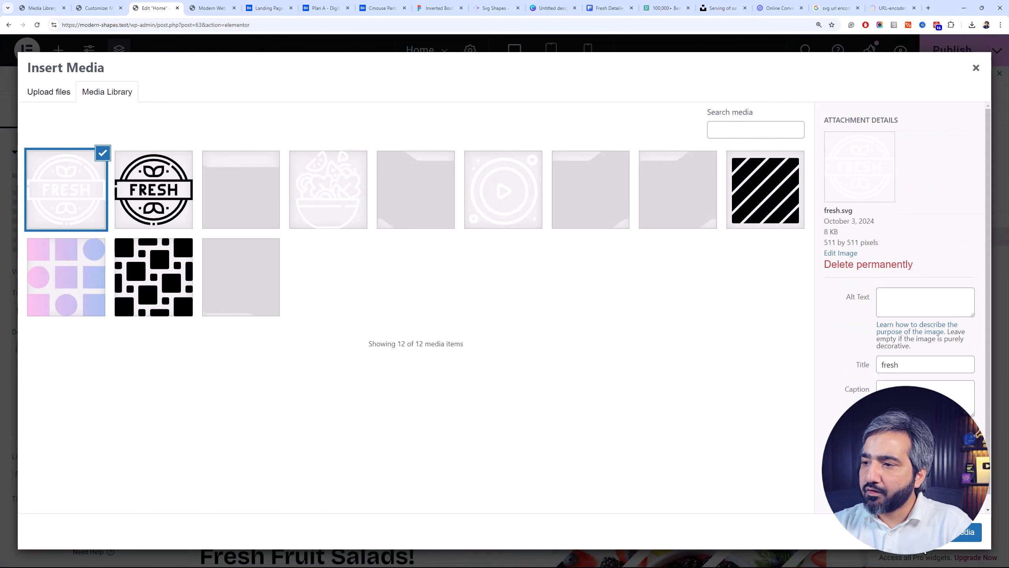
left_click(973, 542)
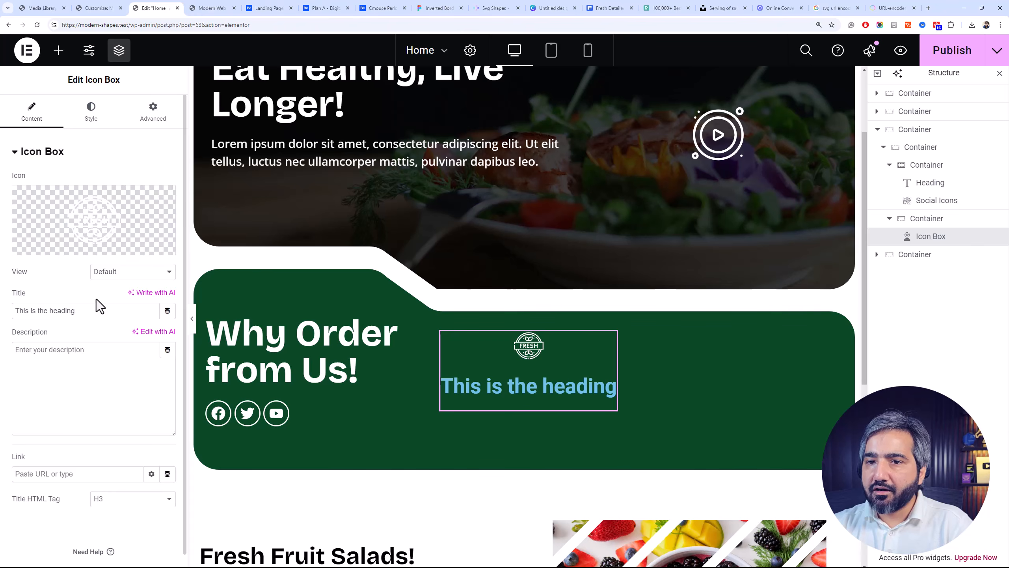
Title the icon box "Always Fresh" and set its title HTML tag to div
triple_click(104, 306)
type("Always Fresh")
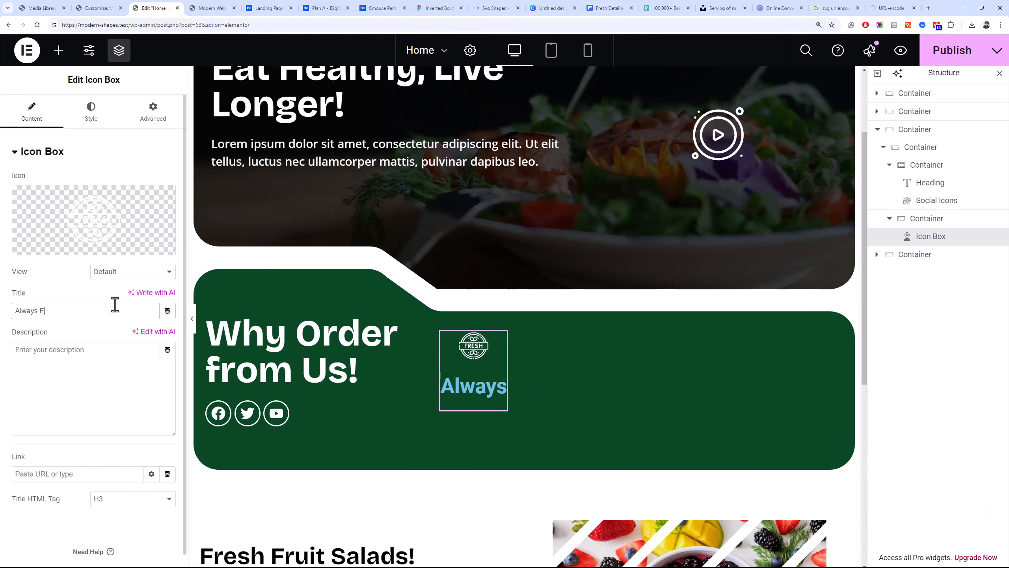
left_click(112, 499)
left_click(127, 472)
Set the icon box title's color to #FFFFFF and its font family to Bricolage Grotesque
left_click(91, 111)
left_click(44, 360)
left_click(167, 262)
left_click_drag(103, 314, 85, 281)
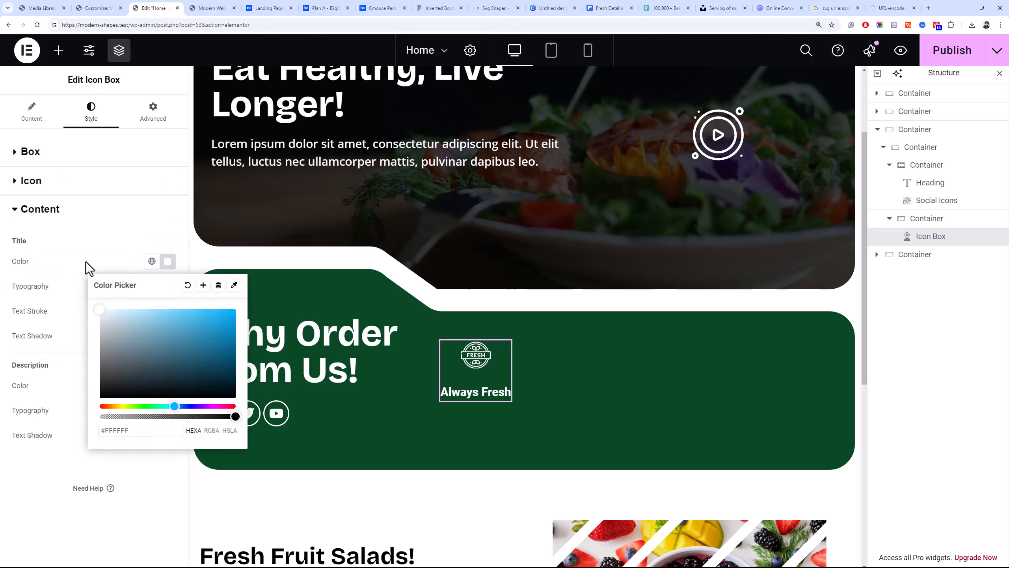
left_click(167, 286)
left_click(155, 342)
type("gro")
left_click(119, 394)
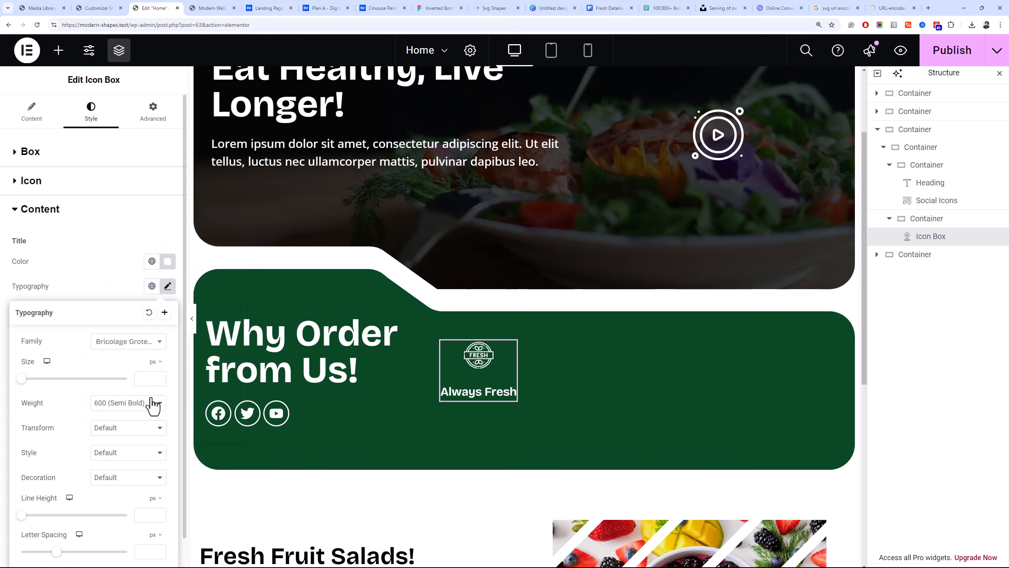
Set the icon box's icon spacing to 0 px and its title font size to 14 px
left_click(36, 155)
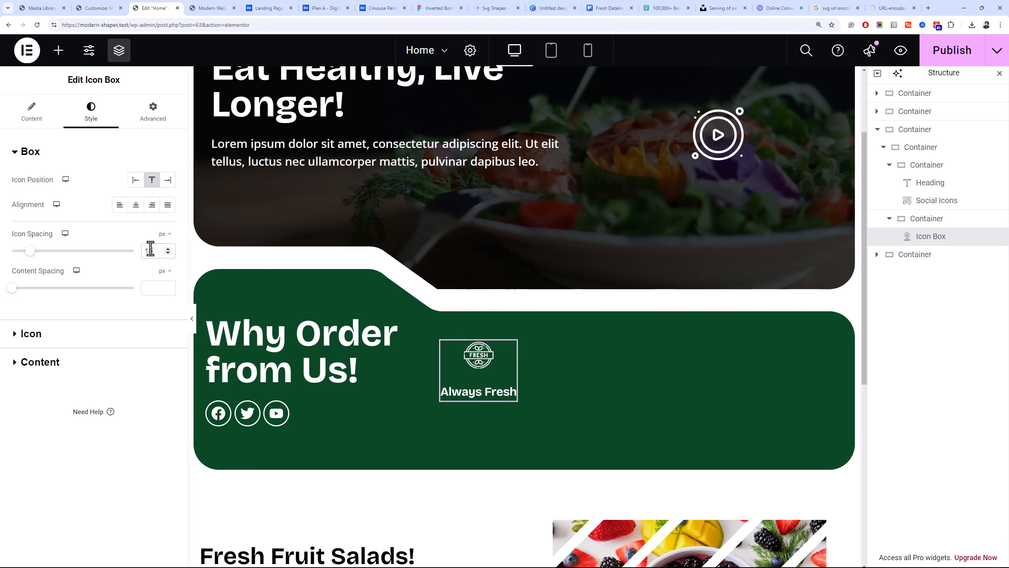
left_click_drag(150, 249, 148, 249)
type("0")
left_click(133, 363)
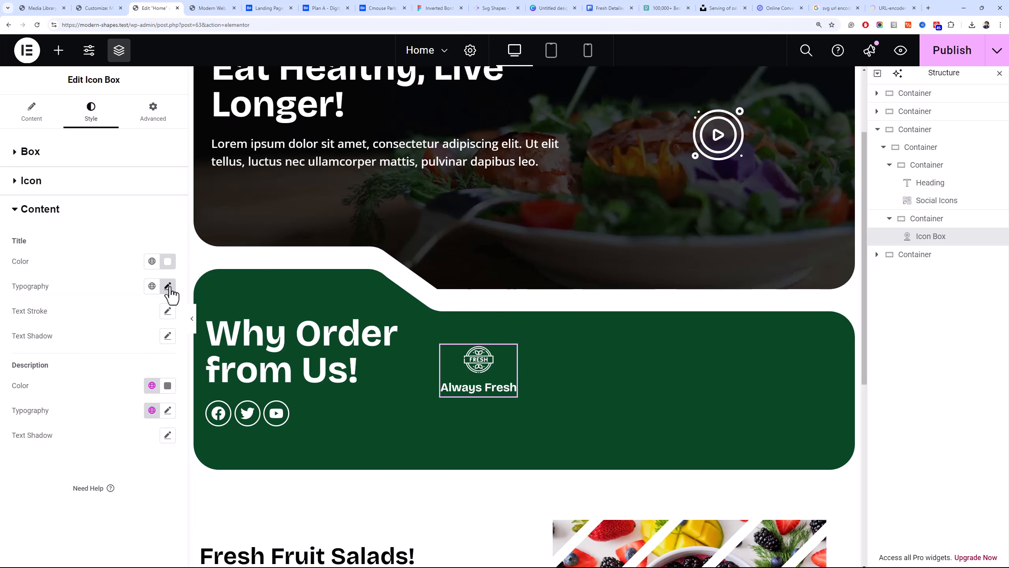
left_click(167, 286)
left_click(149, 377)
type("14")
left_click(117, 150)
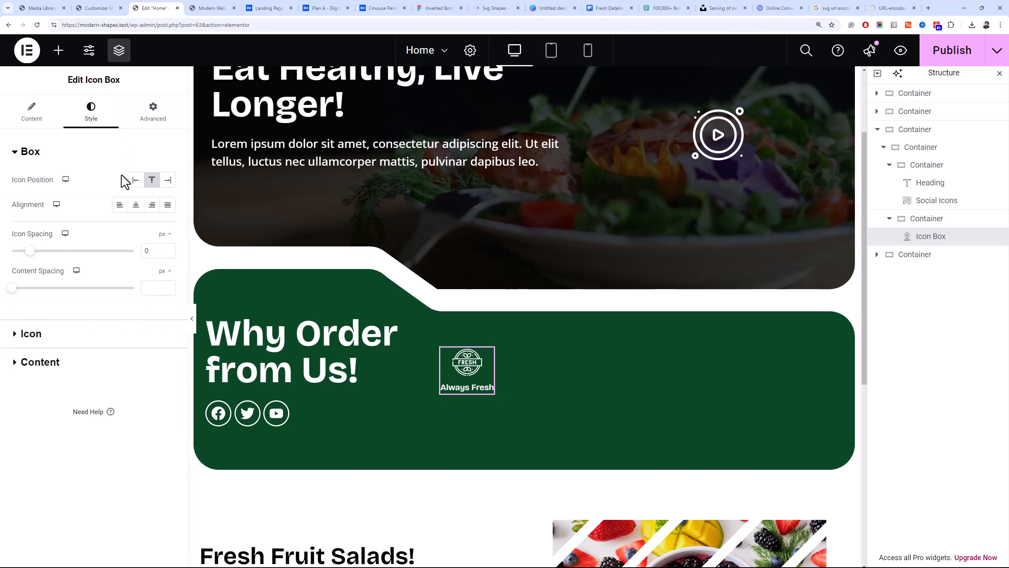
Give the icon box 15 px padding on all sides
left_click(148, 118)
scroll(81, 469, "down", 5)
scroll(81, 470, "up", 5)
left_click(32, 239)
type("15")
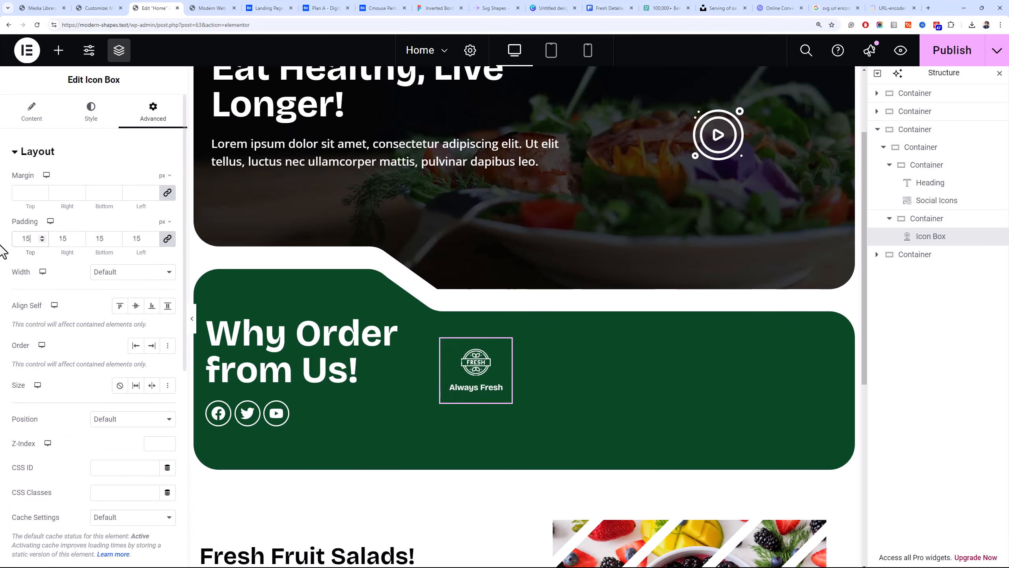
Give the icon box a solid white border 2 px wide on all sides with a 12 px border radius
left_click(92, 119)
left_click(149, 118)
scroll(71, 410, "down", 5)
left_click(66, 374)
left_click(119, 317)
left_click(117, 360)
left_click(24, 356)
type("2")
type("1")
left_click(168, 389)
left_click(24, 426)
type("12")
left_click(117, 353)
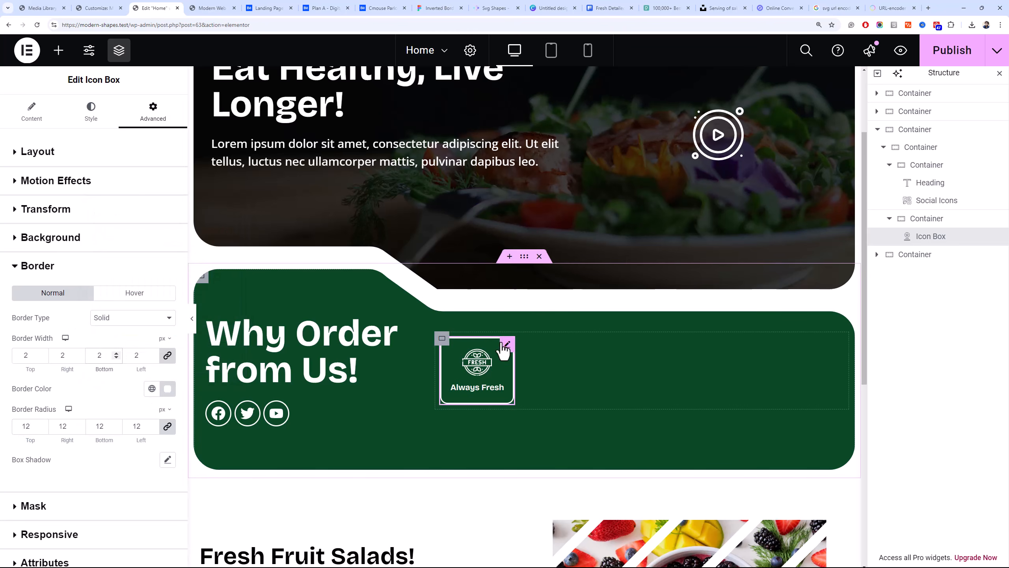
Duplicate the Always Fresh icon box three times to make a row of four
left_click(412, 342)
right_click(454, 356)
left_click(488, 336)
right_click(542, 358)
left_click(575, 332)
right_click(633, 358)
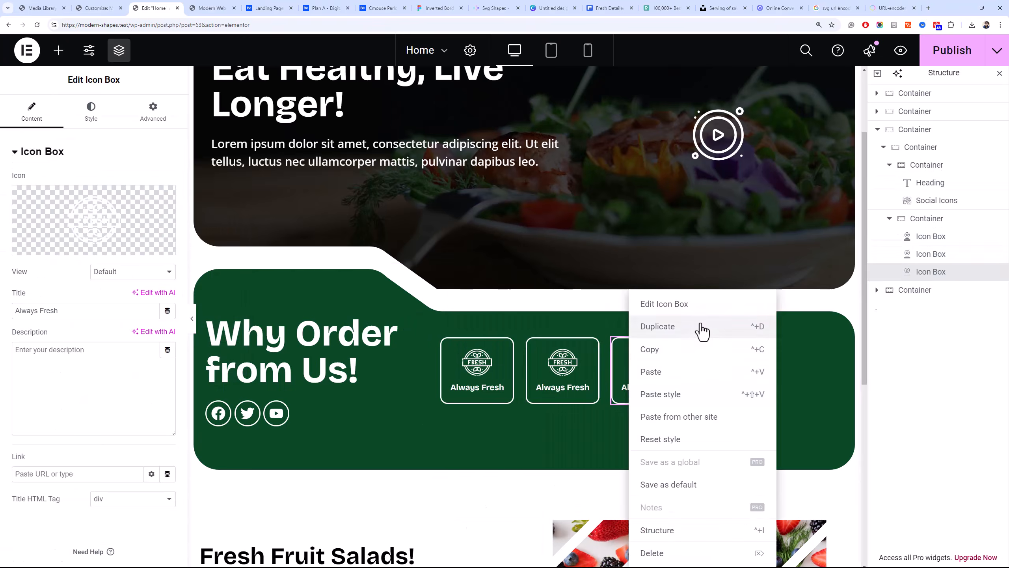
left_click(701, 331)
Delete the social icons under the "Why Order from Us!" heading and select the container holding both columns
left_click(442, 338)
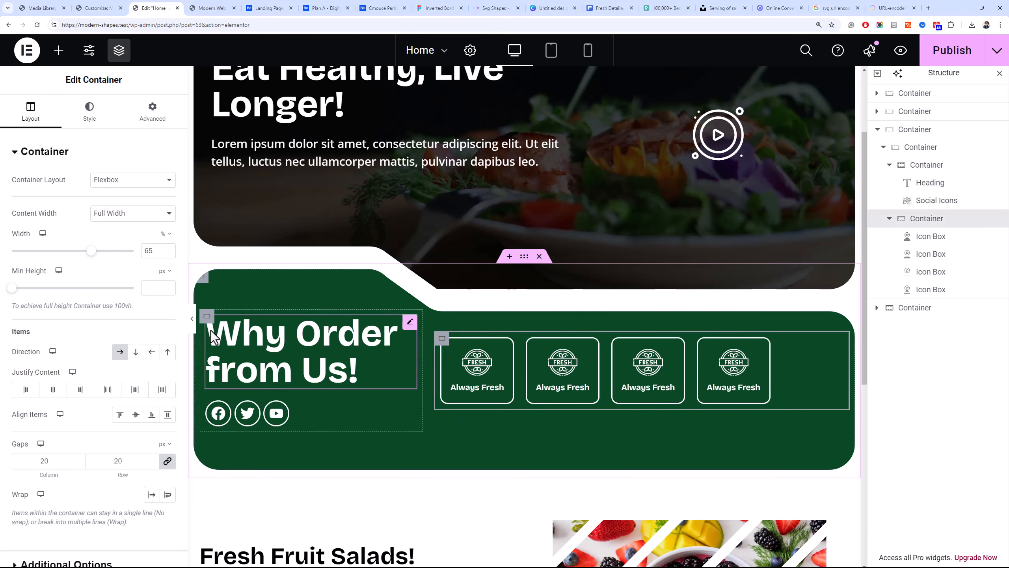
right_click(238, 413)
left_click(318, 553)
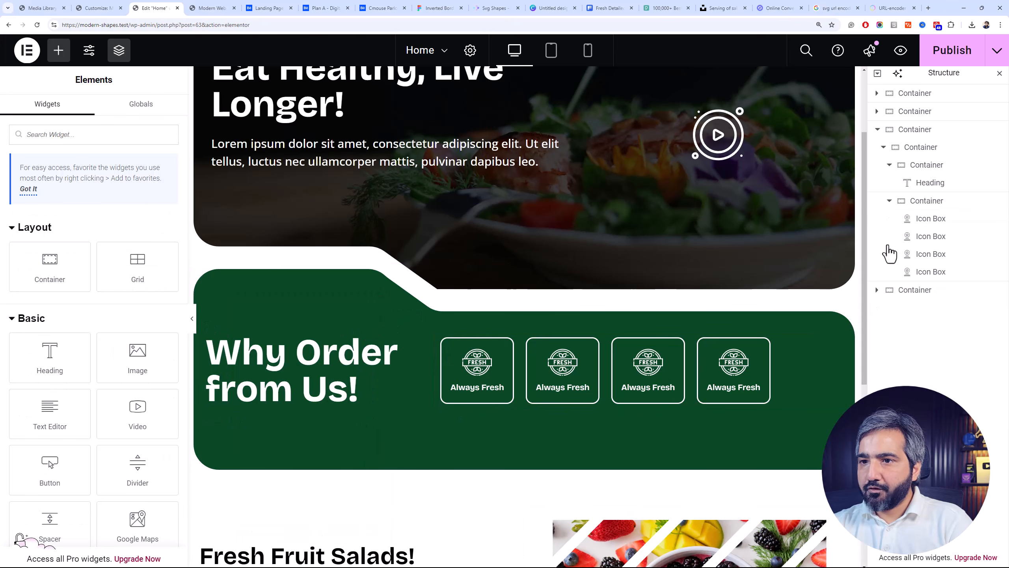
left_click(908, 153)
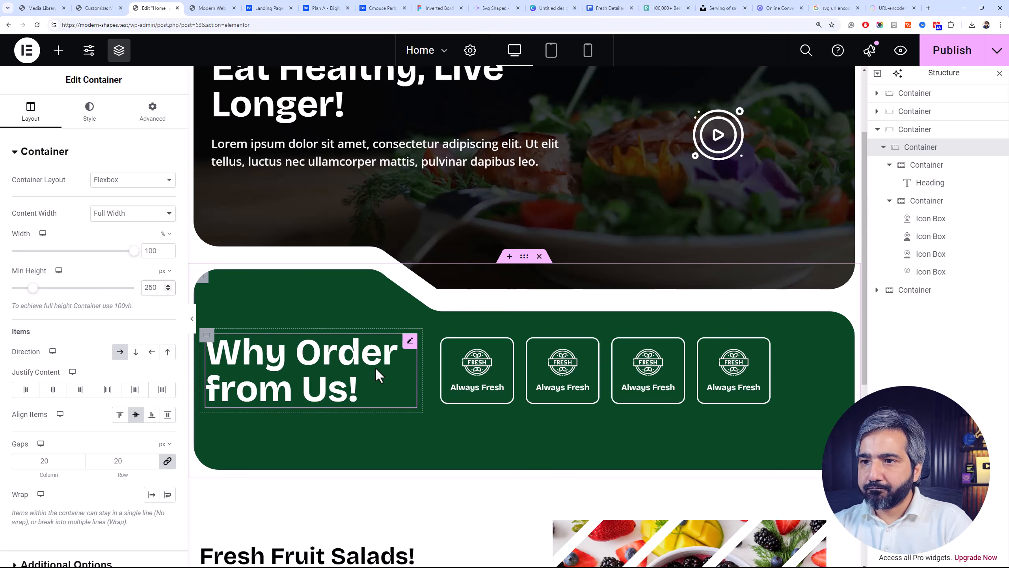
In the Customizer's Additional CSS, change the .features-section aspect ratio to 1300 / 350
left_click(96, 8)
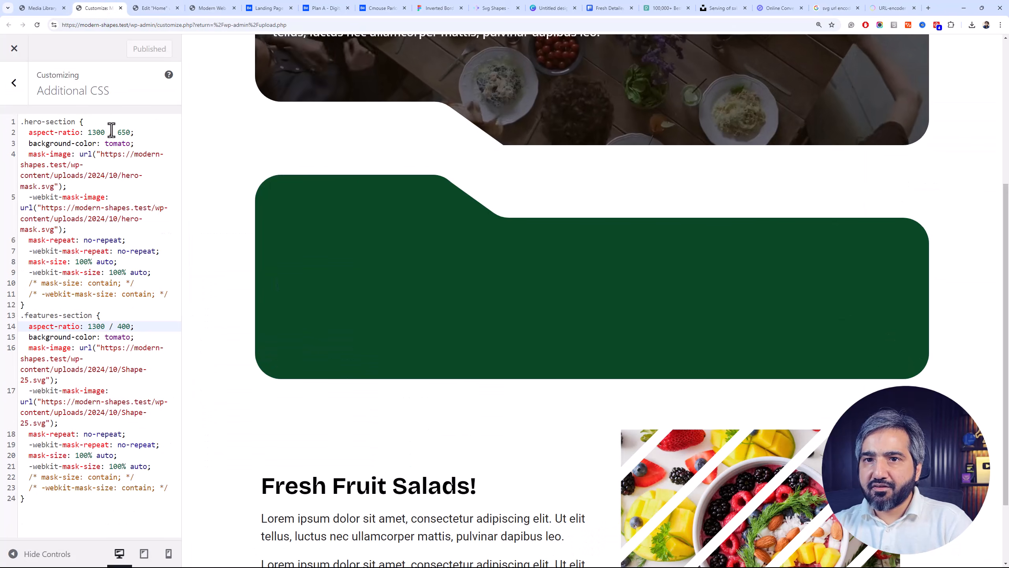
left_click(122, 132)
left_click(124, 328)
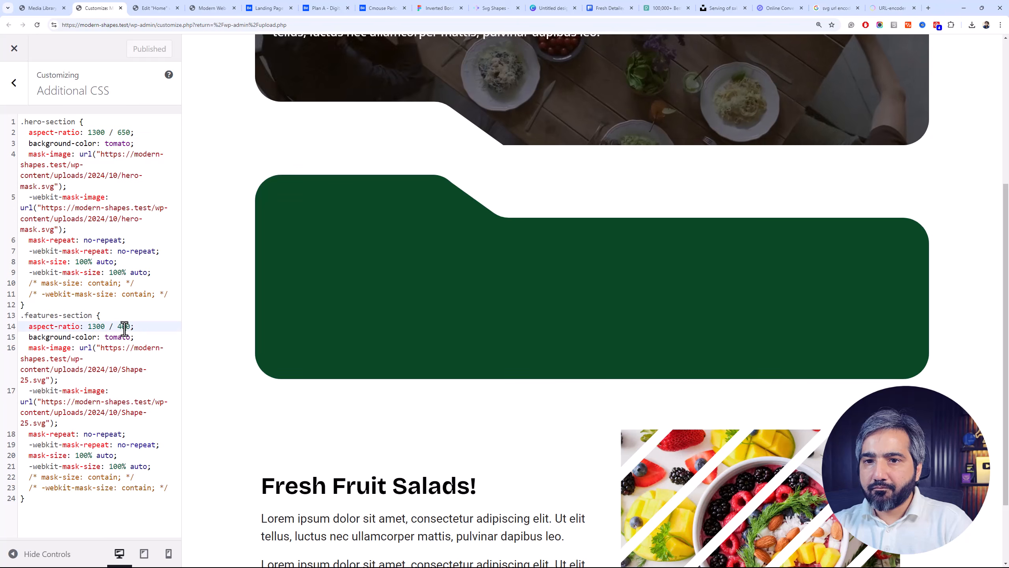
left_click_drag(122, 328, 120, 329)
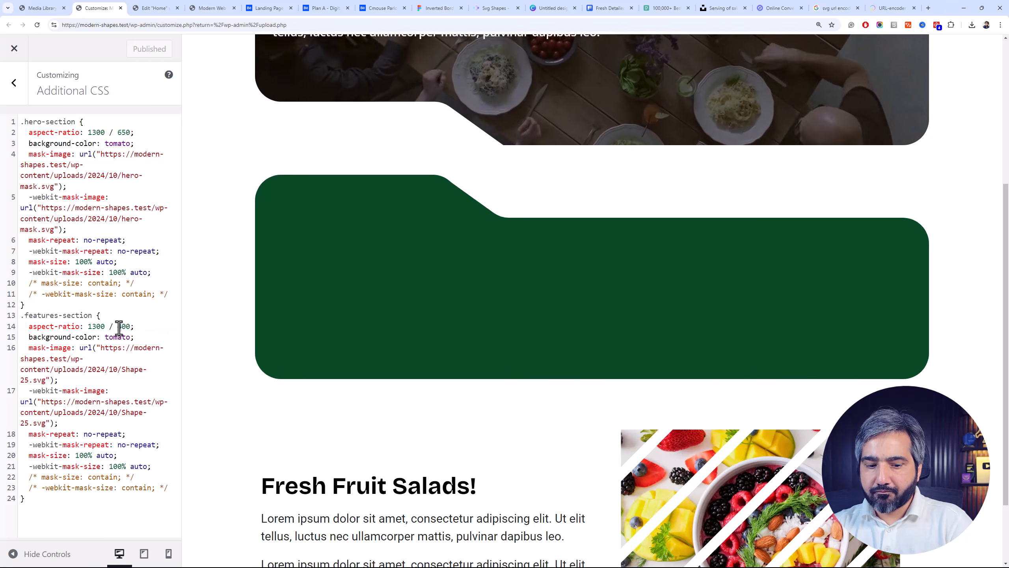
type("5")
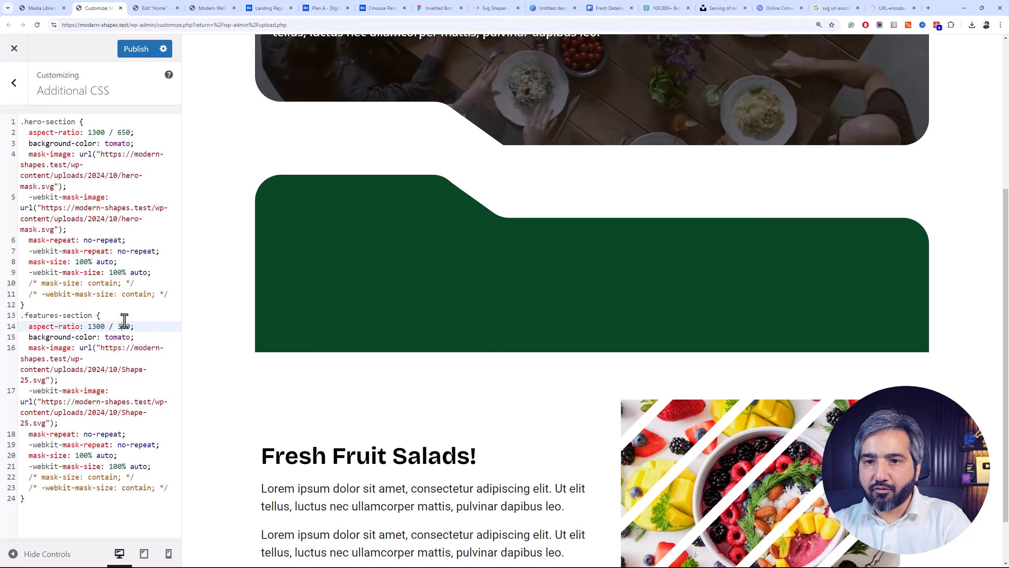
Change the .features-section aspect ratio to 1300 / 400 and return to the Elementor editor
left_click_drag(123, 326, 118, 326)
type("40")
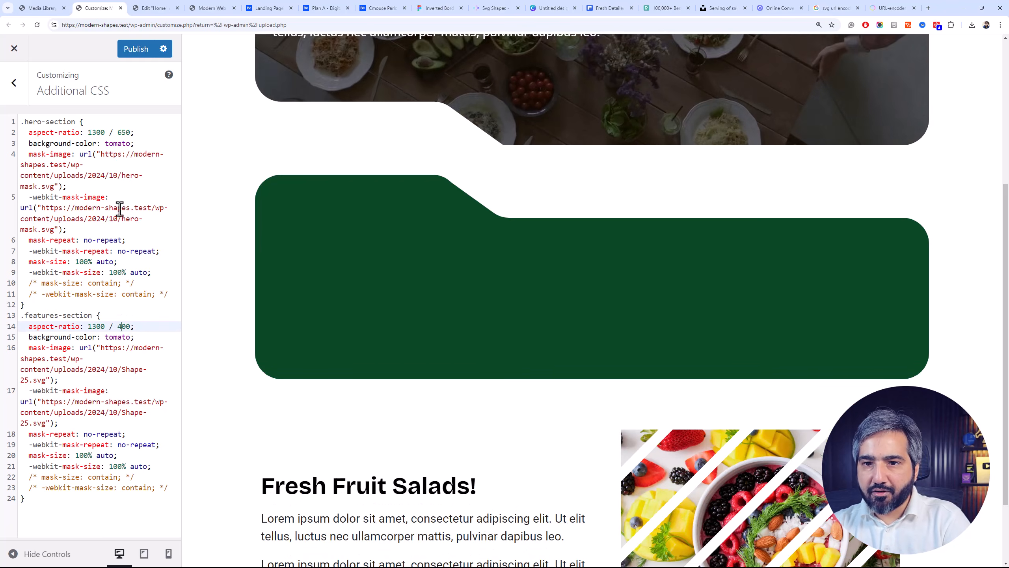
left_click(153, 8)
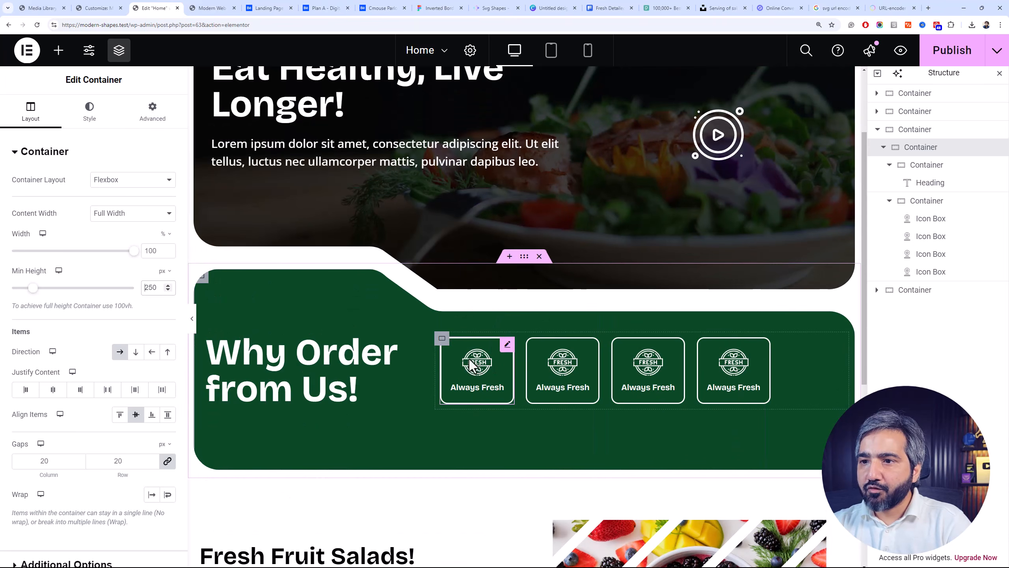
Try top margins of 20, 30, 40 and 60 px on the container holding the four icon boxes
left_click(442, 337)
left_click(153, 112)
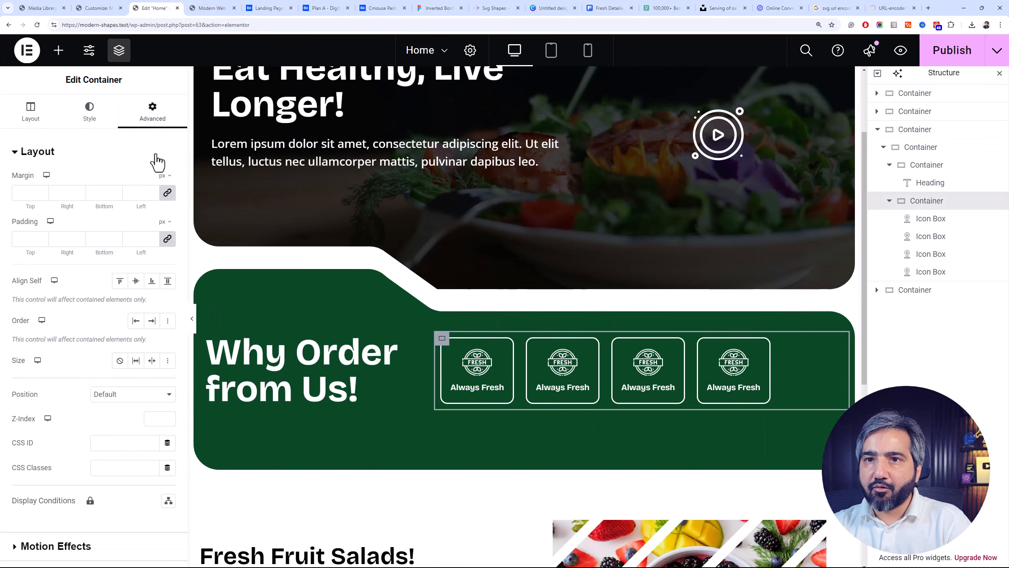
left_click(19, 192)
type("20")
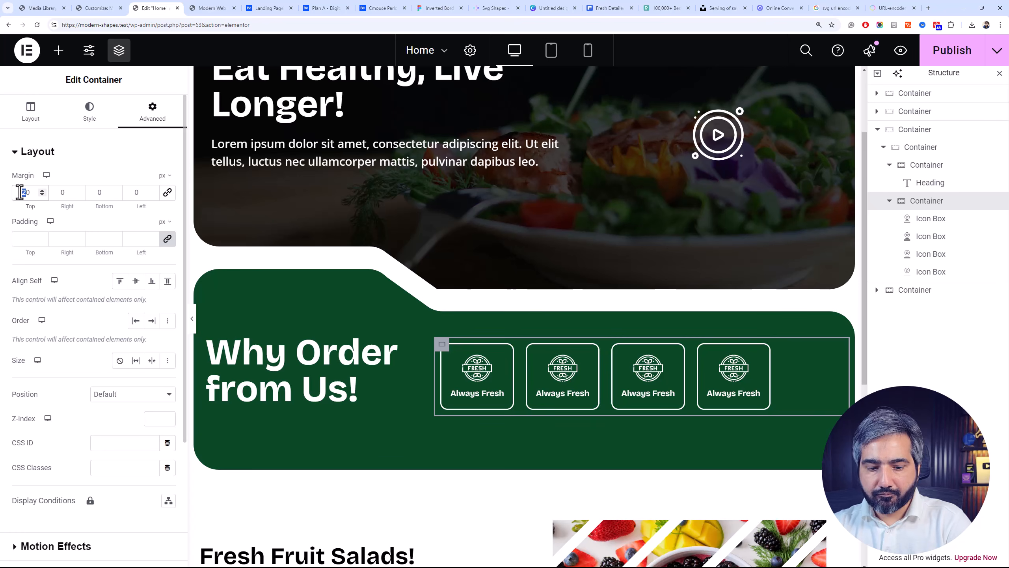
type("3")
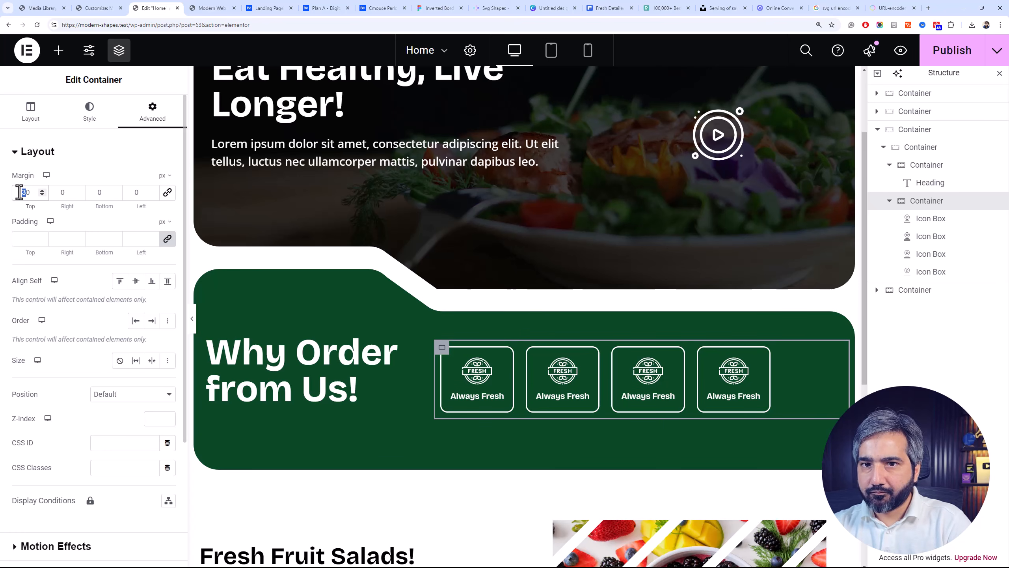
type("4")
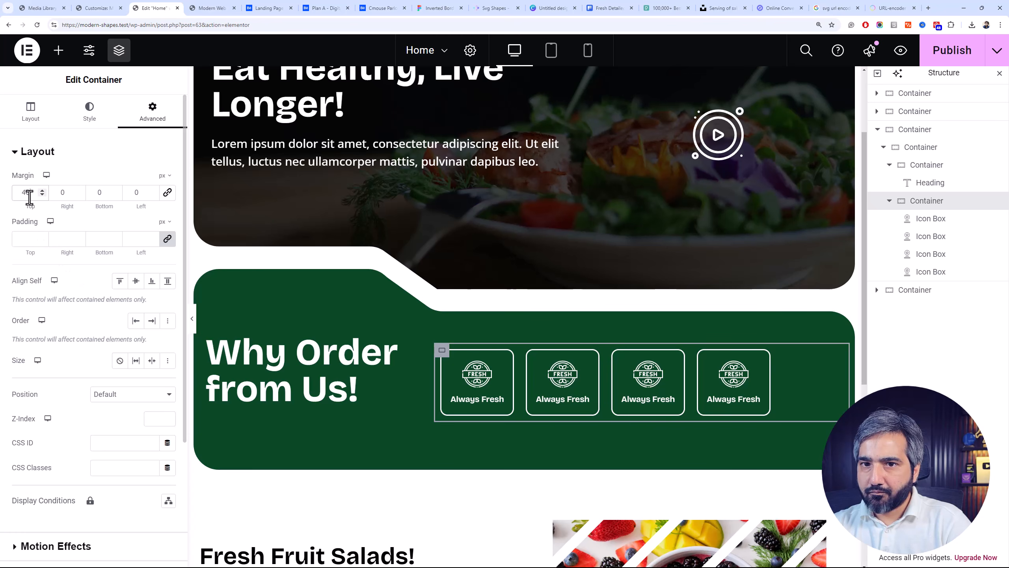
type("50")
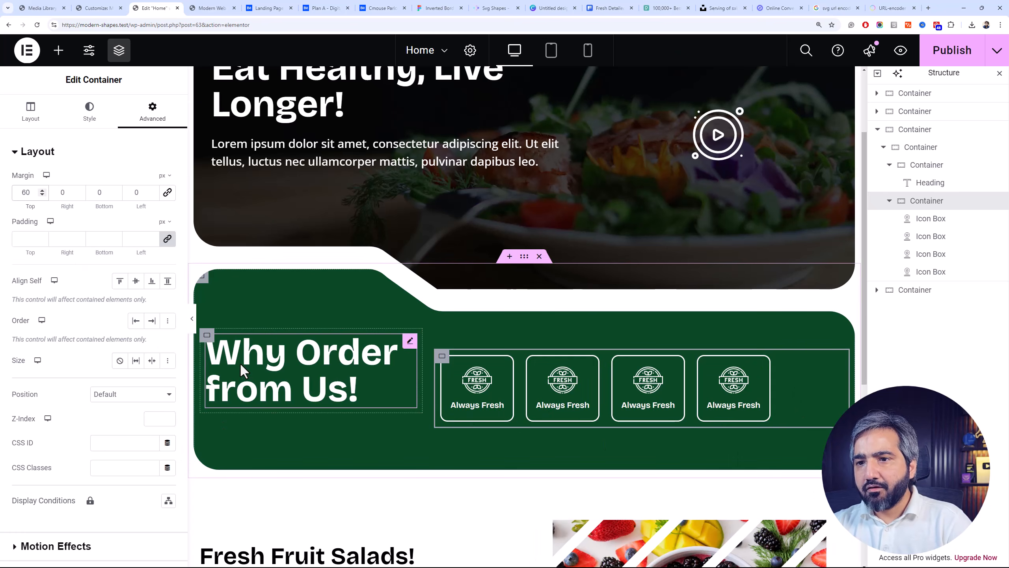
key("BackSpace")
key("BackSpace")
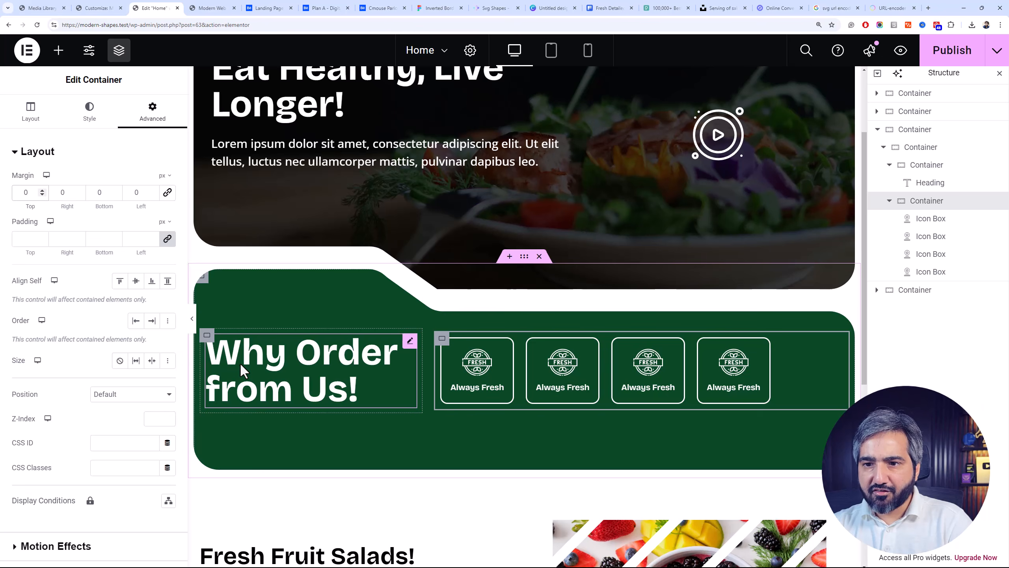
Undo the earlier edits back through the deletion of the social icons under the "Why Order from Us!" heading
left_click(346, 421)
key("ctrl+z")
key("ctrl+shift+z")
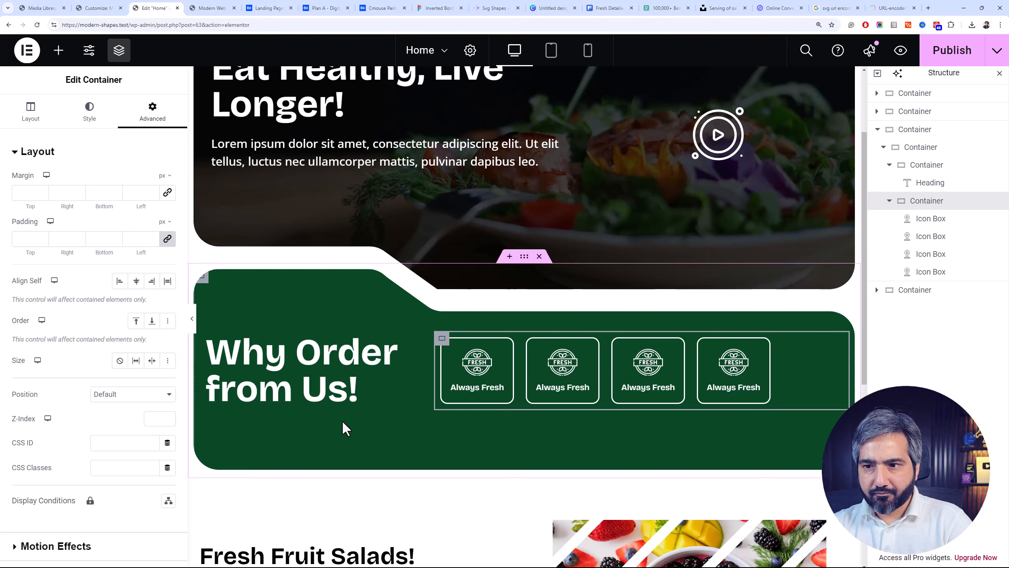
key("ctrl+z")
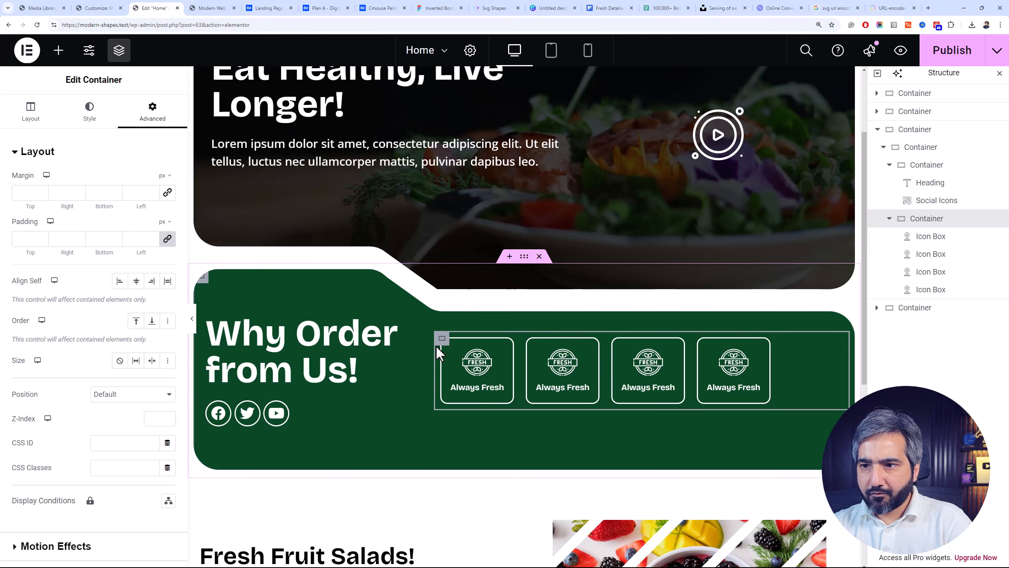
scroll(60, 183, "down", 3)
scroll(160, 174, "up", 3)
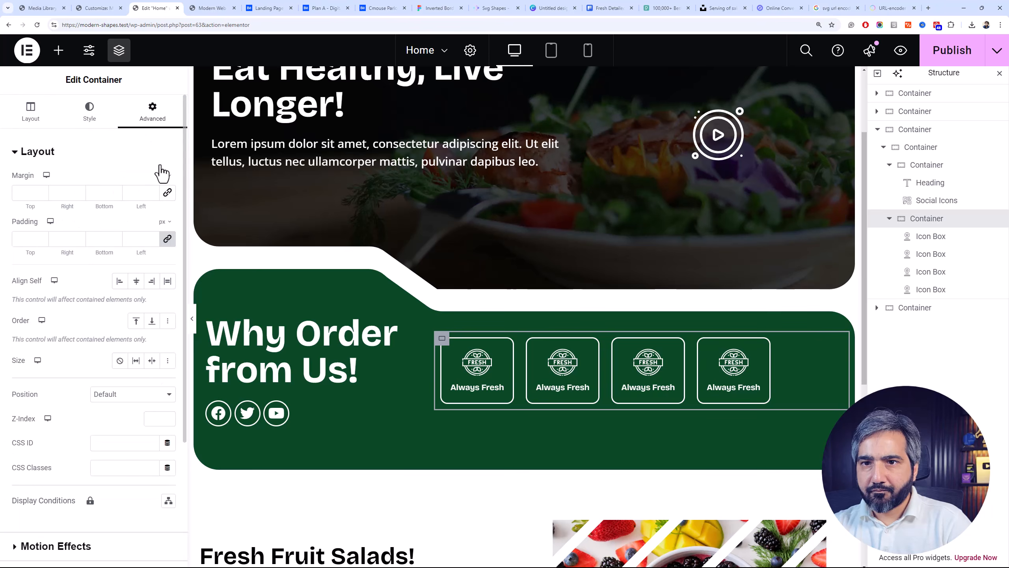
Unlink the icon box container's margin values and set only the top margin to 60 px
left_click(13, 198)
type("60")
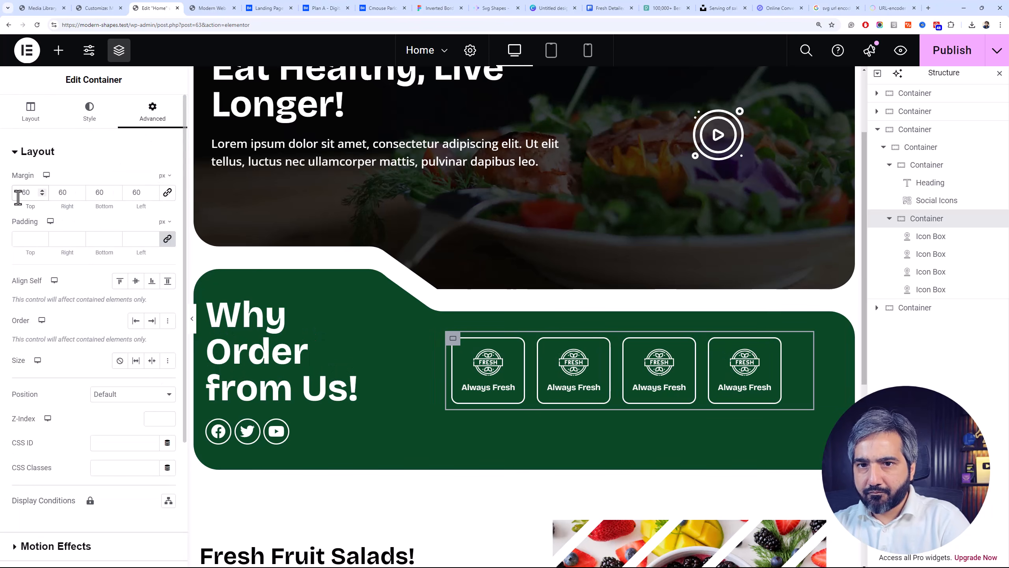
key("BackSpace")
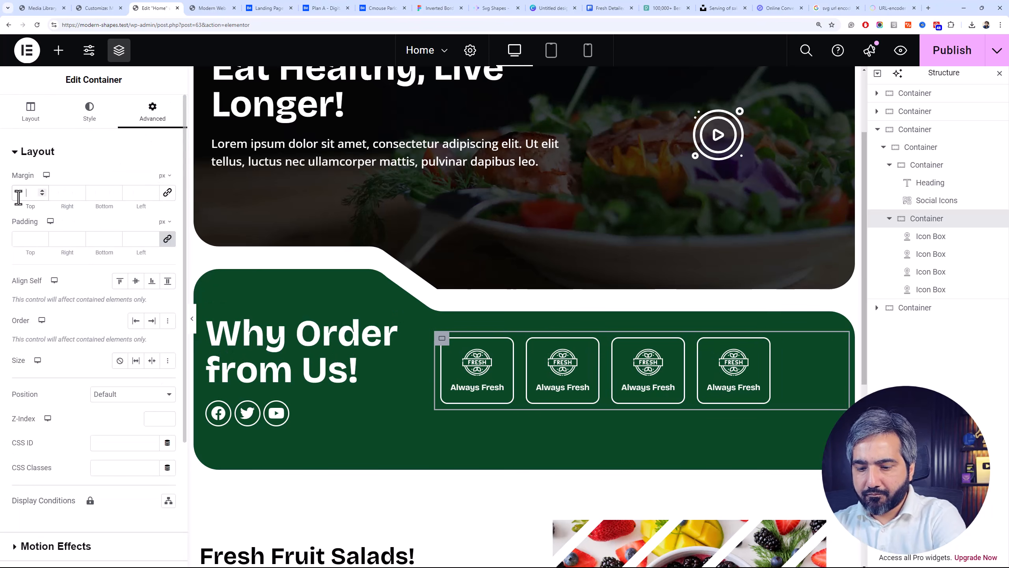
left_click(164, 198)
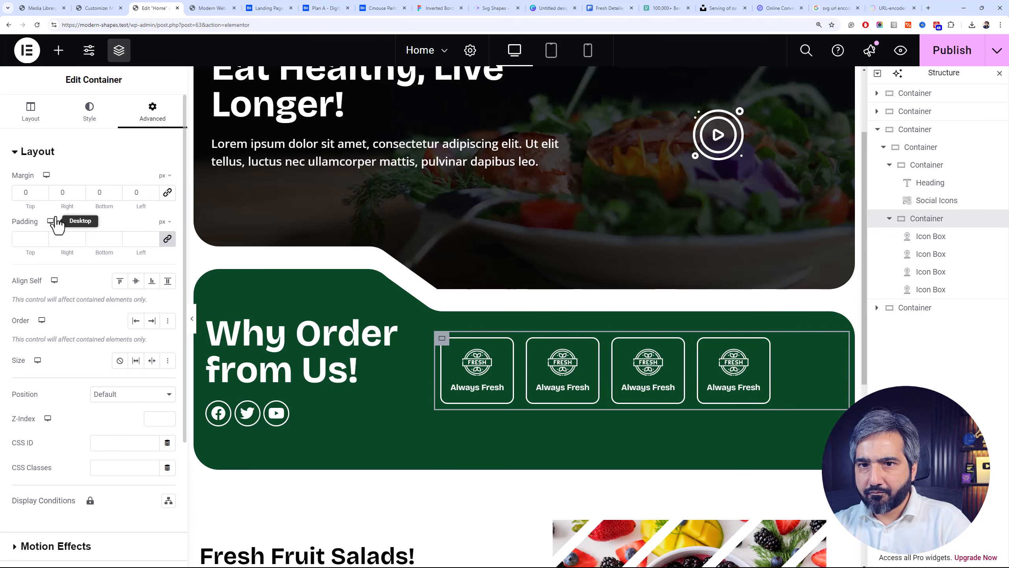
left_click(21, 193)
type("6")
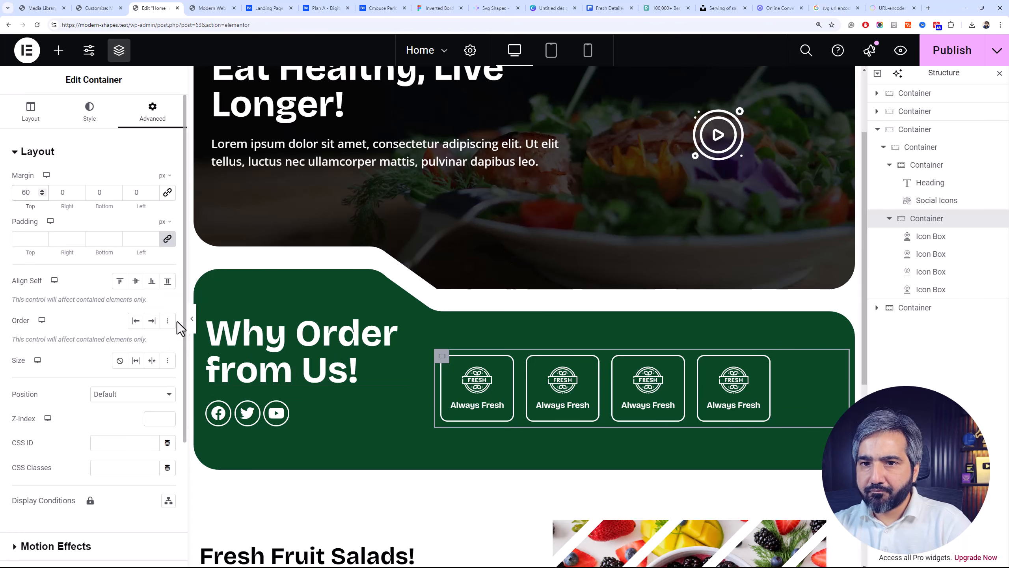
Set the icon box container's Justify Content to Space Around
left_click(42, 127)
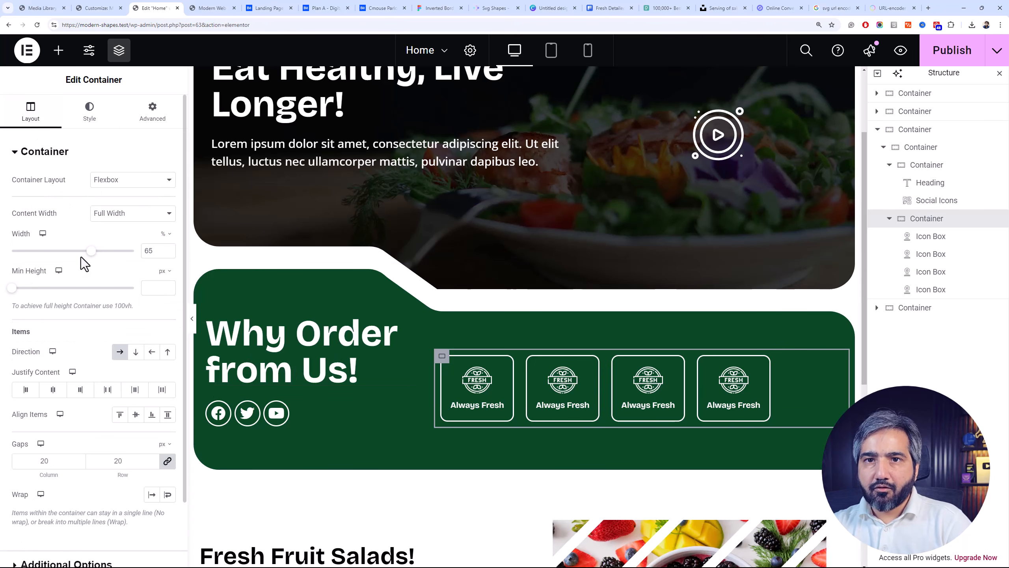
left_click(80, 390)
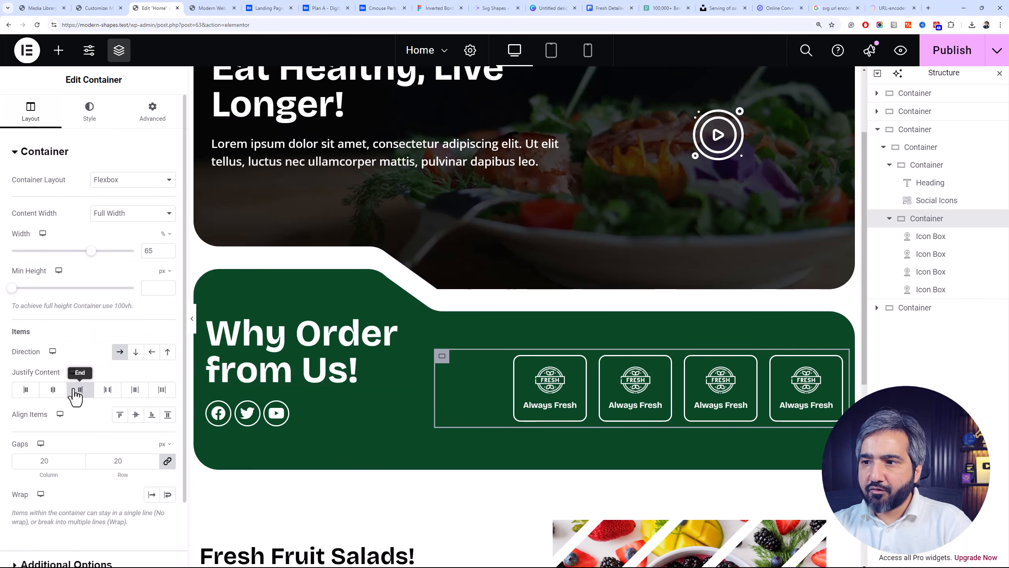
left_click(111, 390)
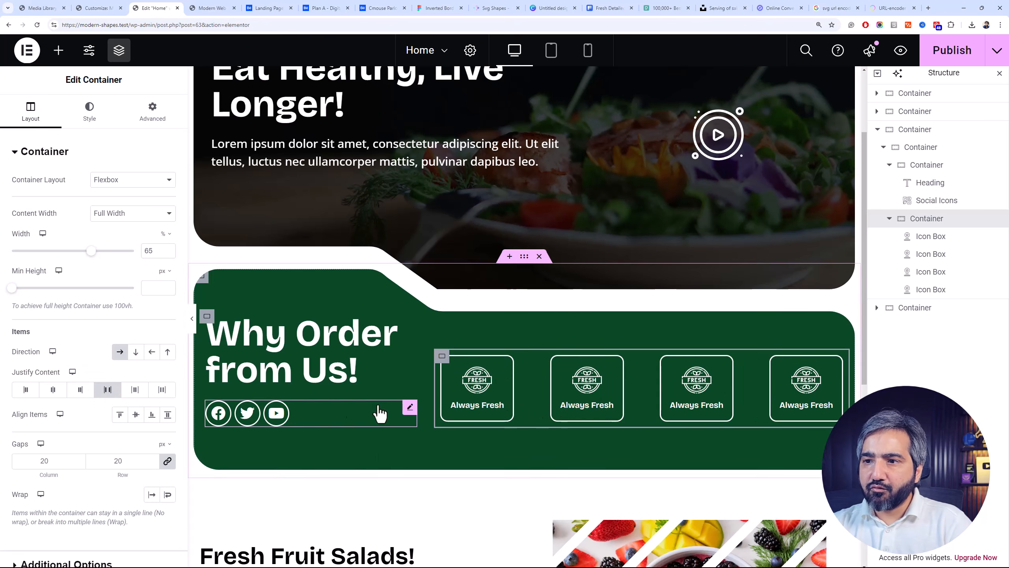
left_click(134, 392)
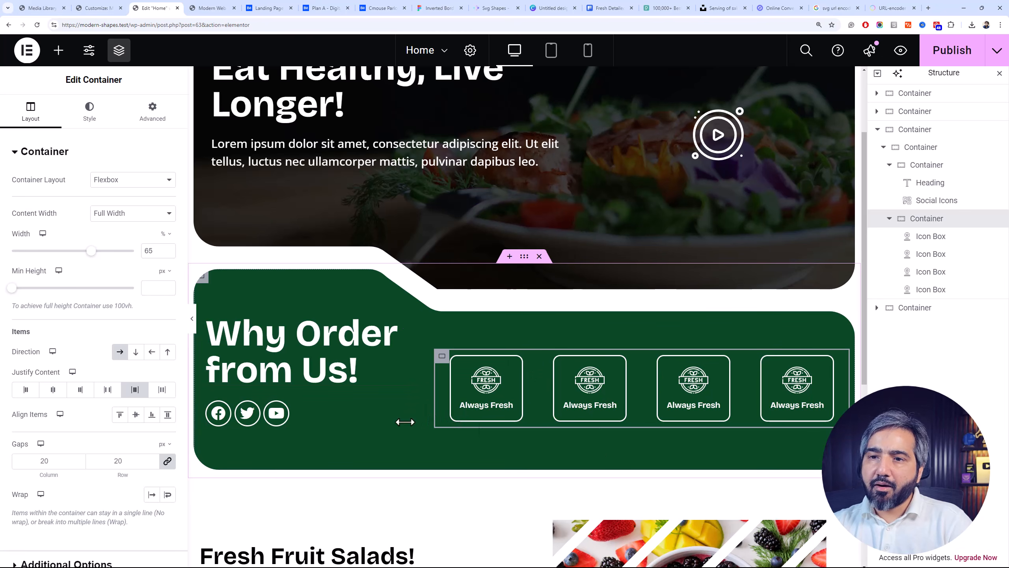
left_click(302, 372)
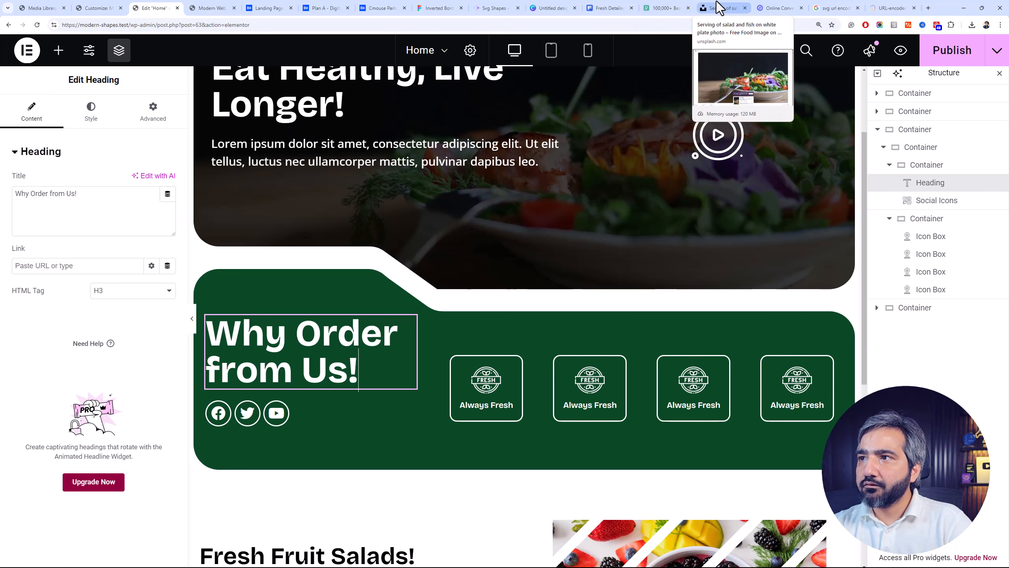
Switch to Freepik, search for "delivery" icons and open the 24-hour scooter icon
left_click(608, 8)
left_click(453, 74)
type("deliver")
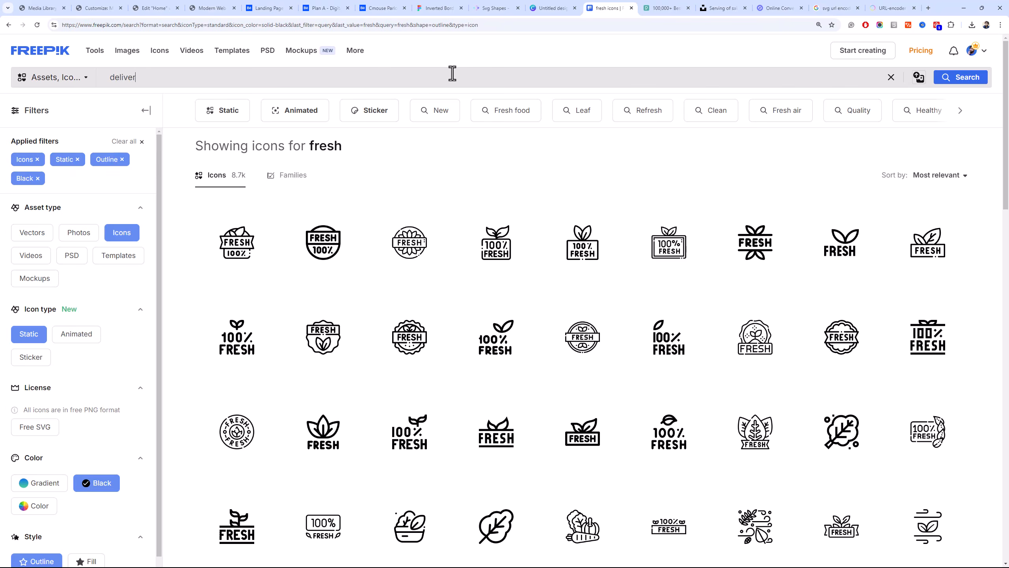
type("y")
key("Return")
left_click(585, 338)
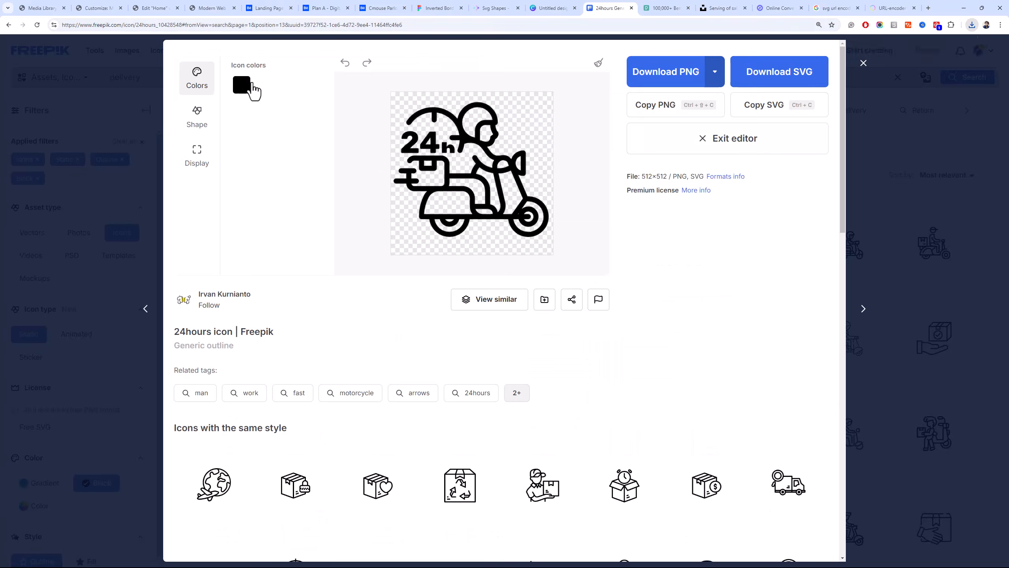
Recolour the 24-hour scooter icon white and use its SVG in the second icon box, titled "Home Delivery"
left_click(255, 93)
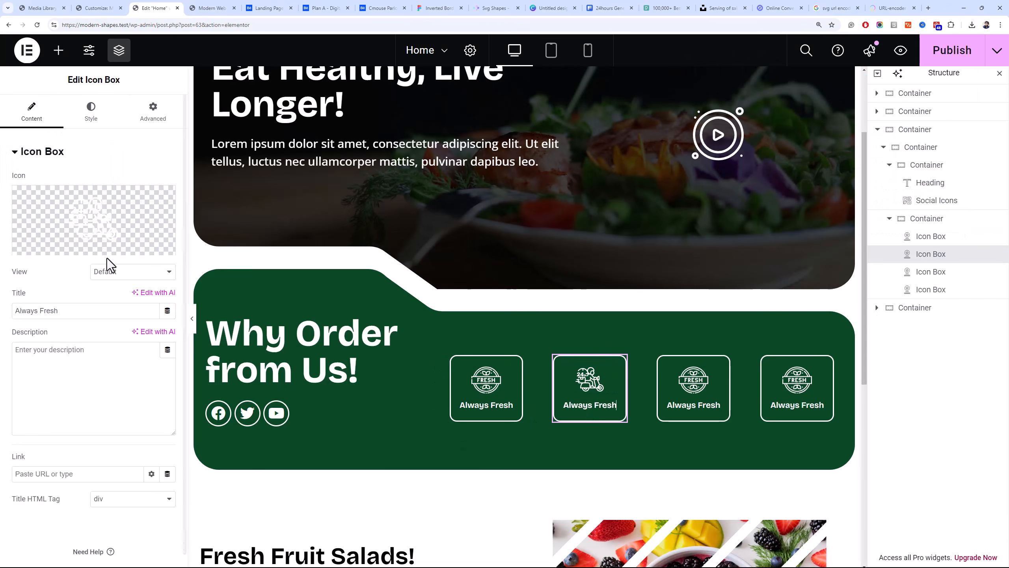
triple_click(74, 310)
type("Home Delivery")
Search Freepik for "low price" icons and open the dollar badge with a down arrow for editing
left_click(675, 382)
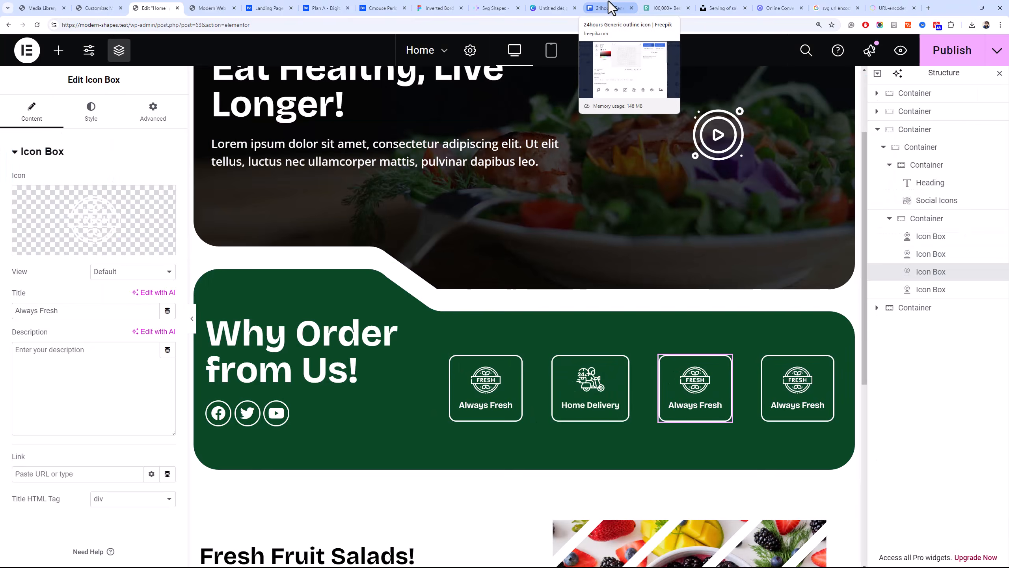
left_click(611, 7)
type("low price")
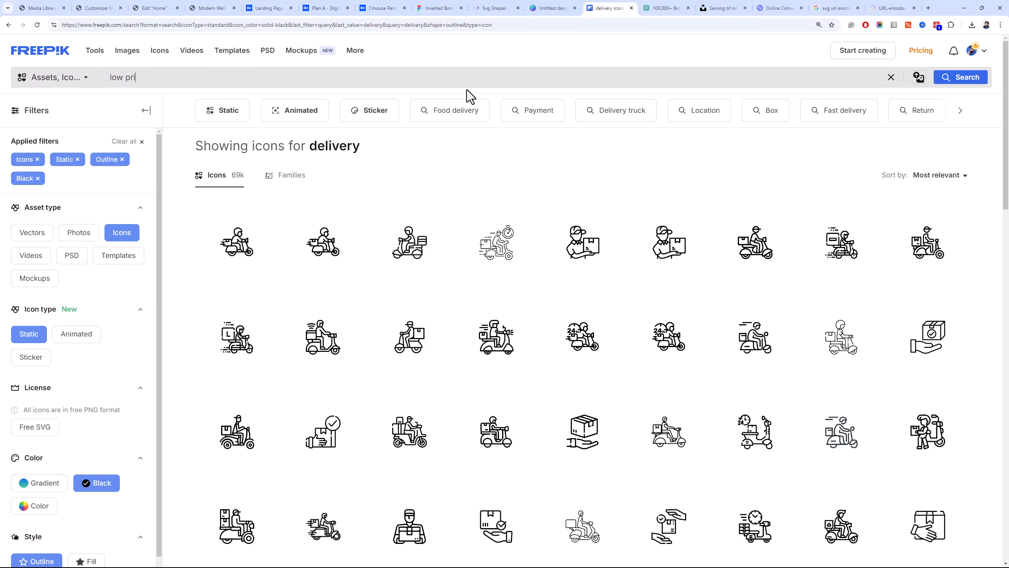
key("Return")
left_click(672, 243)
left_click(705, 138)
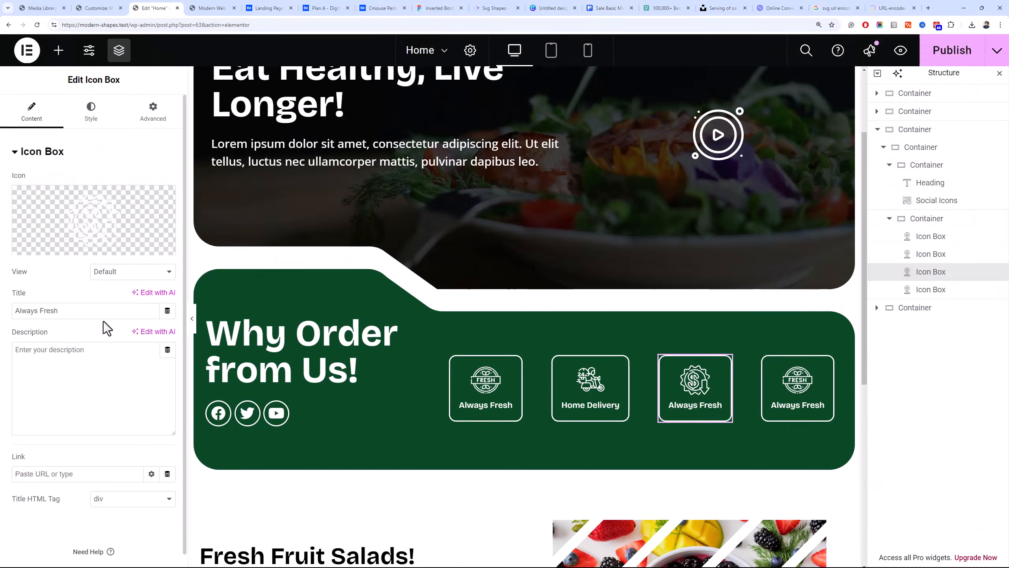
Give the third icon box the sale.svg icon and the title "Low Price"
triple_click(104, 312)
type("Low Price")
Give the first icon box, Always Fresh, a custom width of 25%
left_click(153, 111)
left_click(132, 272)
left_click(131, 322)
left_click(155, 310)
type("25")
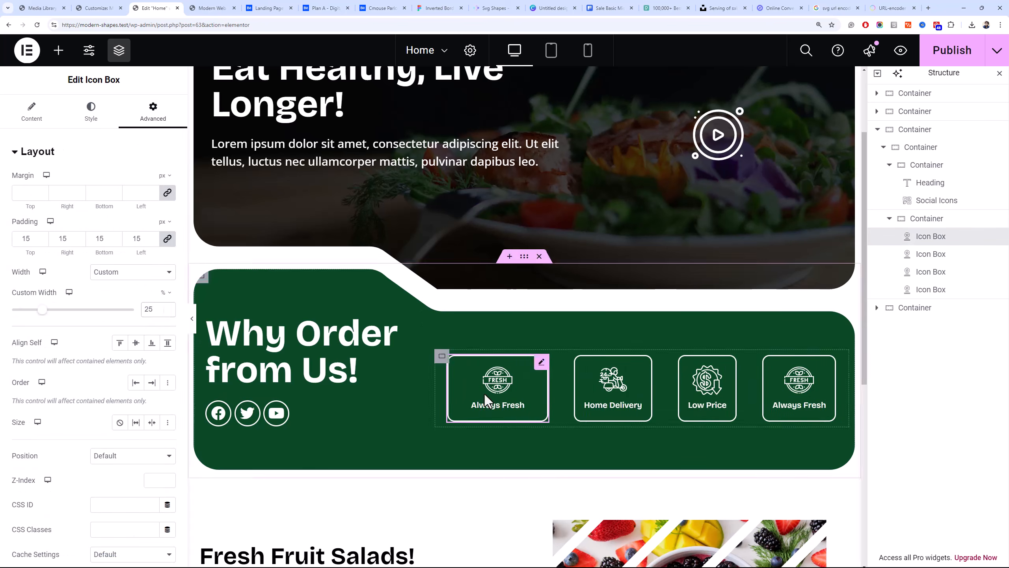
Apply the first icon box's copied style to the other three icon boxes
right_click(598, 392)
left_click(671, 397)
right_click(712, 392)
left_click(771, 393)
right_click(820, 374)
left_click(870, 394)
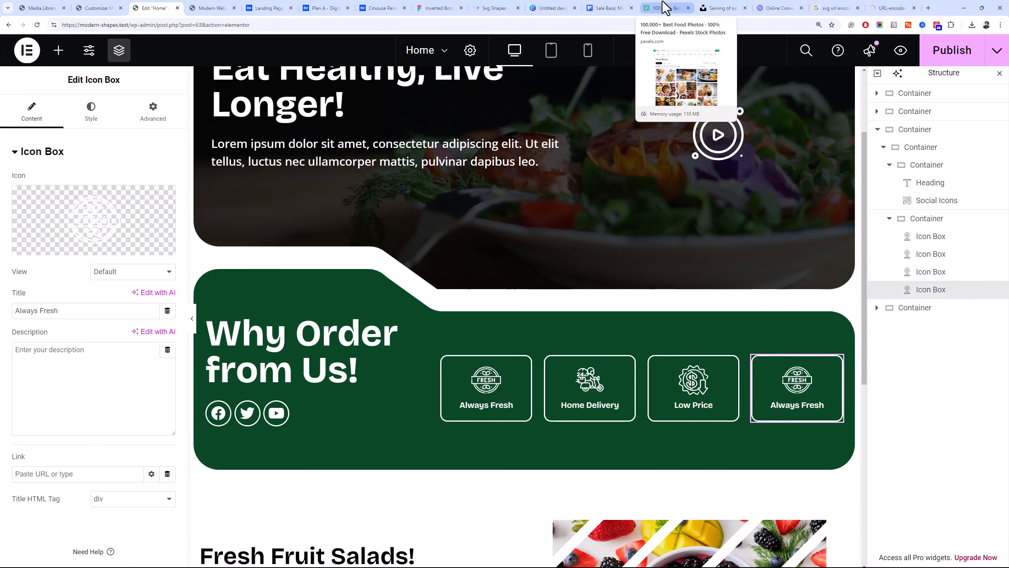
Search Freepik for "organic" icons to use in the fourth icon box
left_click(609, 8)
left_click(932, 131)
triple_click(443, 82)
type("organic")
key("Return")
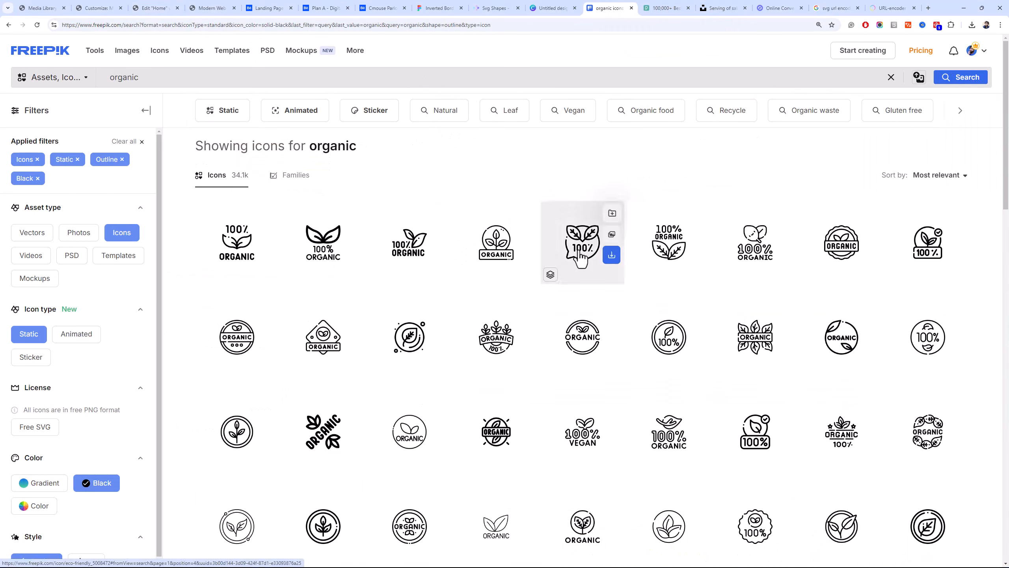
Open the 100% eco friendly leaf icon, recolour it #FFFFFF and download it as SVG
left_click(576, 243)
left_click(791, 76)
left_click(638, 135)
left_click(779, 71)
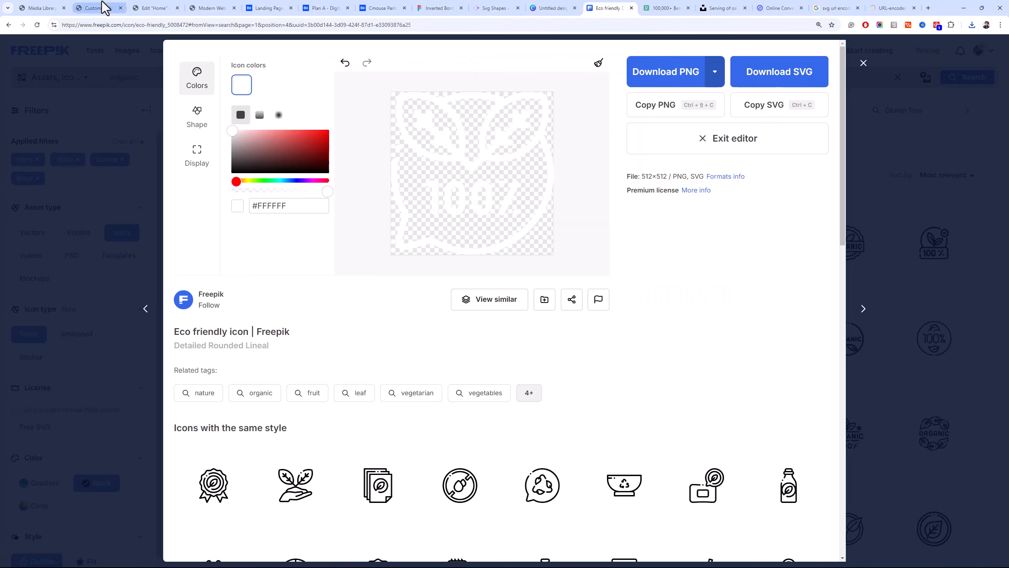
Insert the downloaded eco friendly icon into the fourth icon box and title it "100% Organic"
left_click(155, 8)
left_click(94, 223)
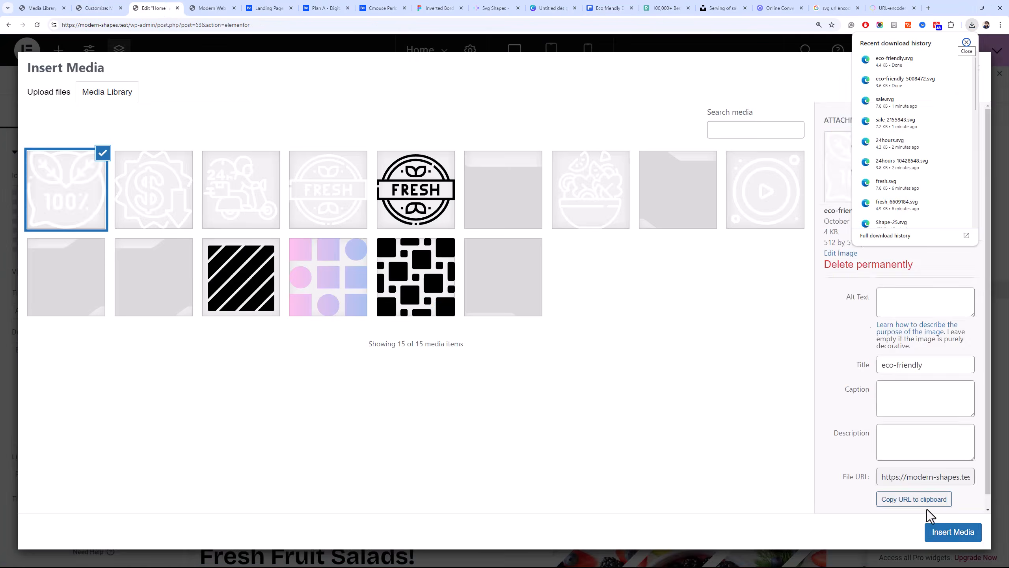
left_click(938, 531)
triple_click(79, 311)
type("100% Organic")
Set the heading container's padding to 10 px at the top, right and bottom, and 20 px on the left
left_click(206, 319)
left_click(152, 111)
left_click(23, 235)
type("10")
left_click(166, 237)
left_click_drag(137, 237, 126, 237)
type("2")
Look over the hero and features sections and publish the page
scroll(273, 310, "up", 3)
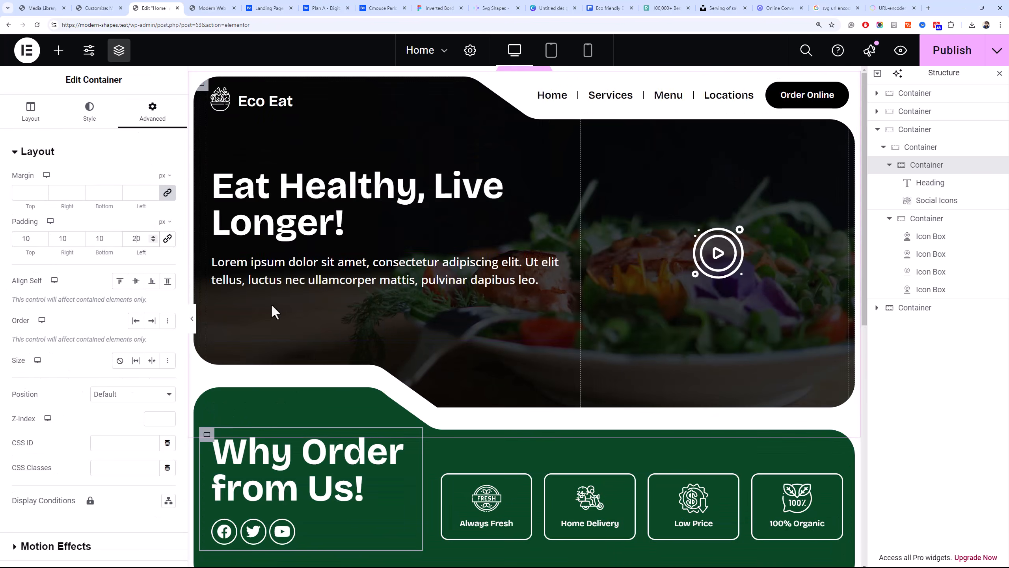
scroll(517, 169, "down", 10)
scroll(530, 170, "up", 5)
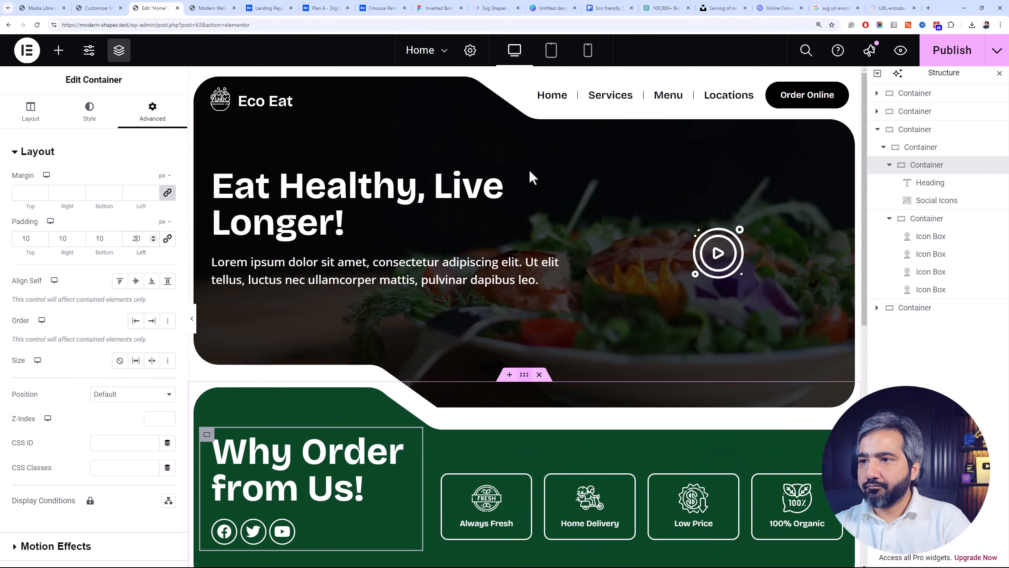
scroll(591, 302, "down", 4)
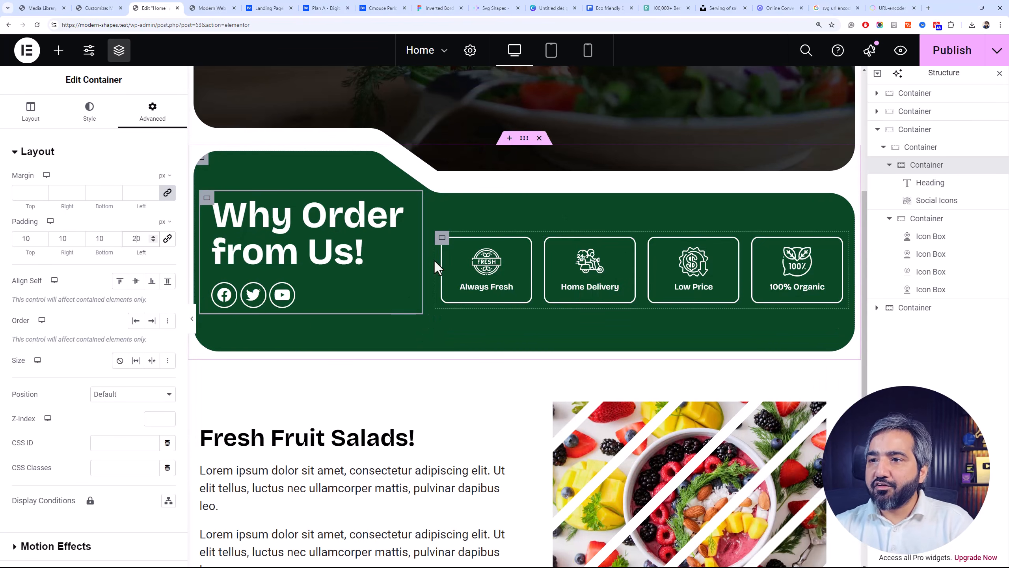
left_click(938, 51)
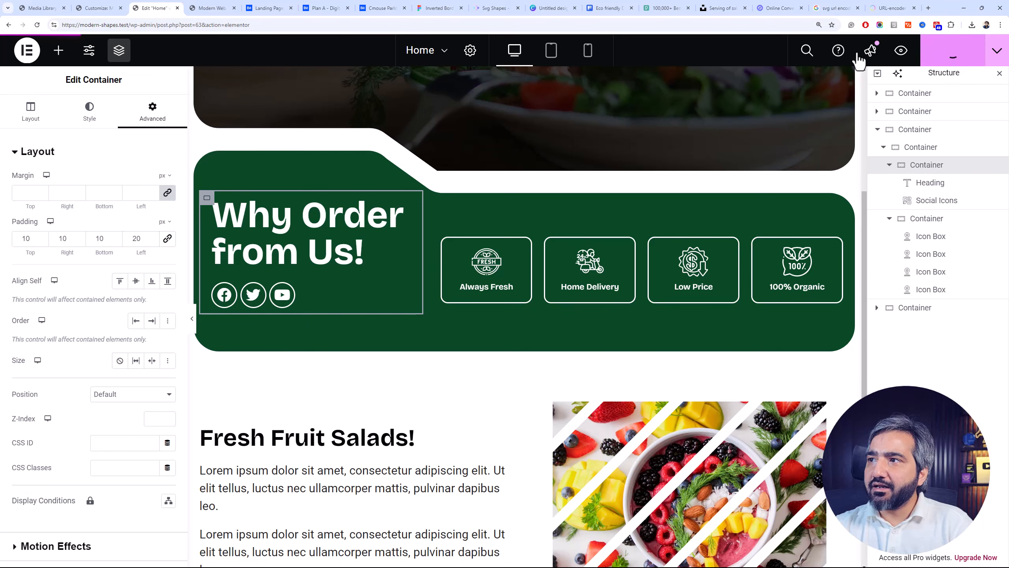
Reload the live page, examine the hero, features and Fresh Fruit Salads sections, and return to the Elementor editor
left_click(210, 8)
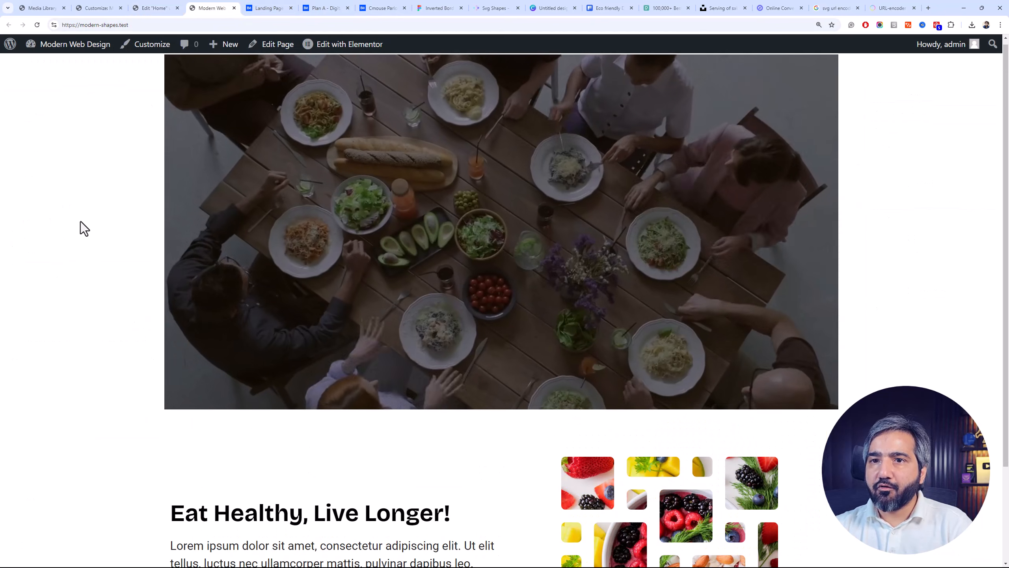
key("F5")
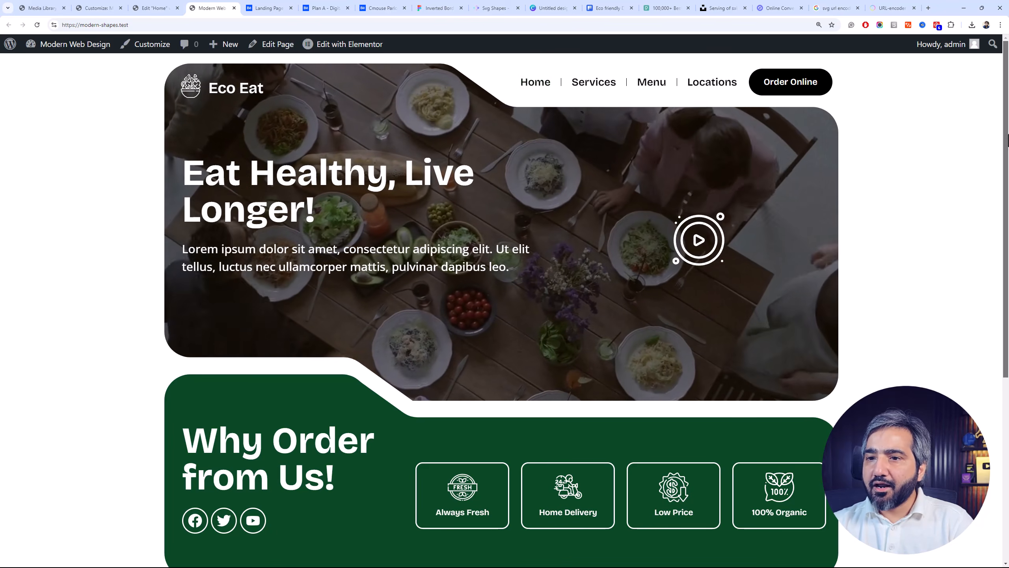
scroll(1007, 171, "down", 2)
scroll(1008, 171, "down", 3)
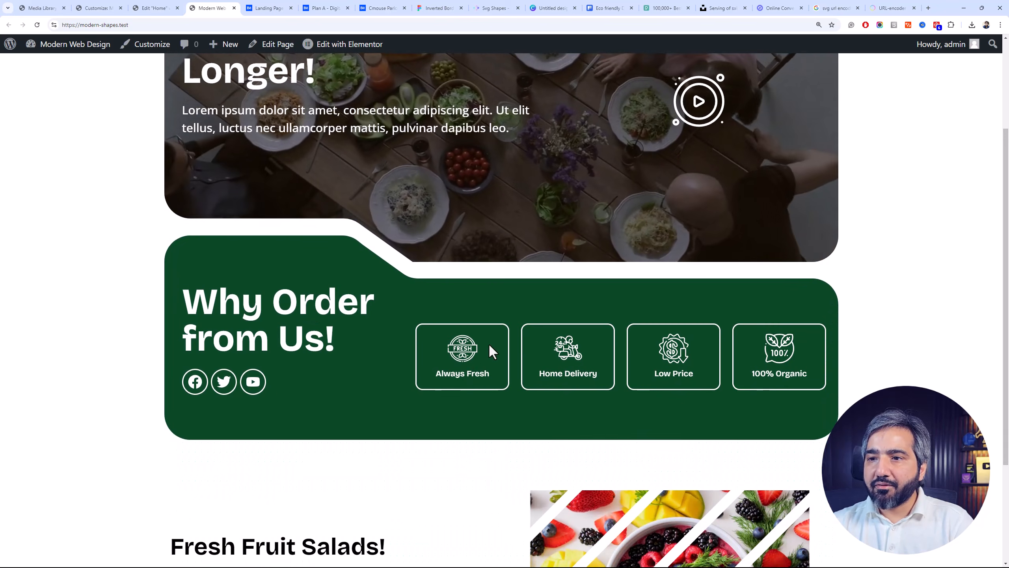
scroll(493, 352, "down", 2)
scroll(413, 236, "down", 1)
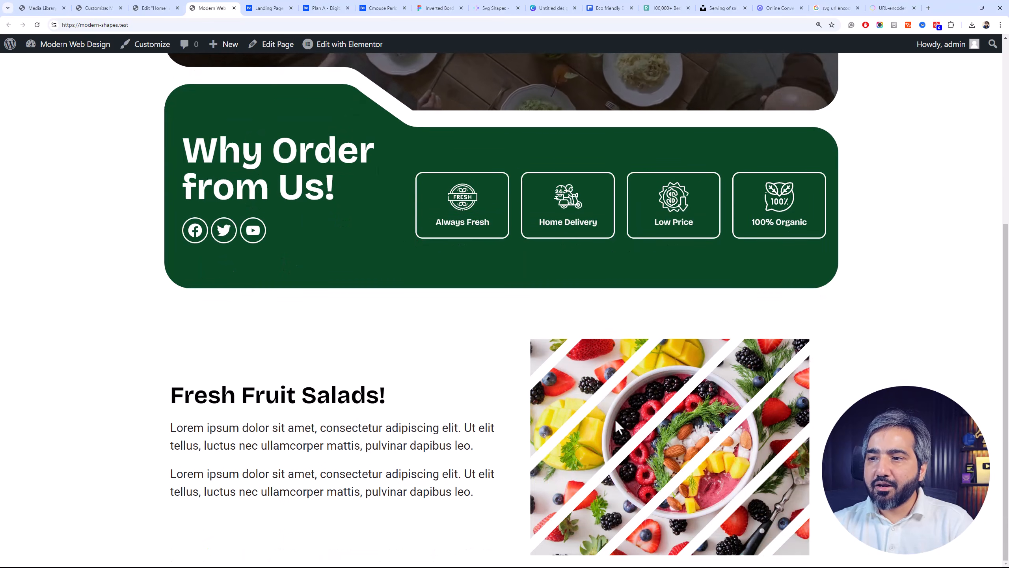
scroll(334, 284, "up", 7)
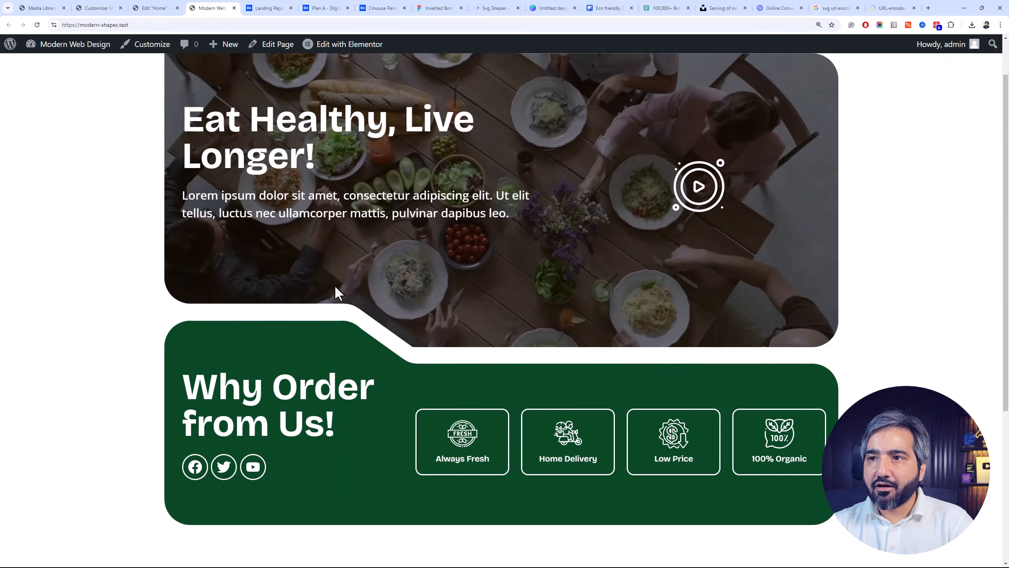
left_click(167, 8)
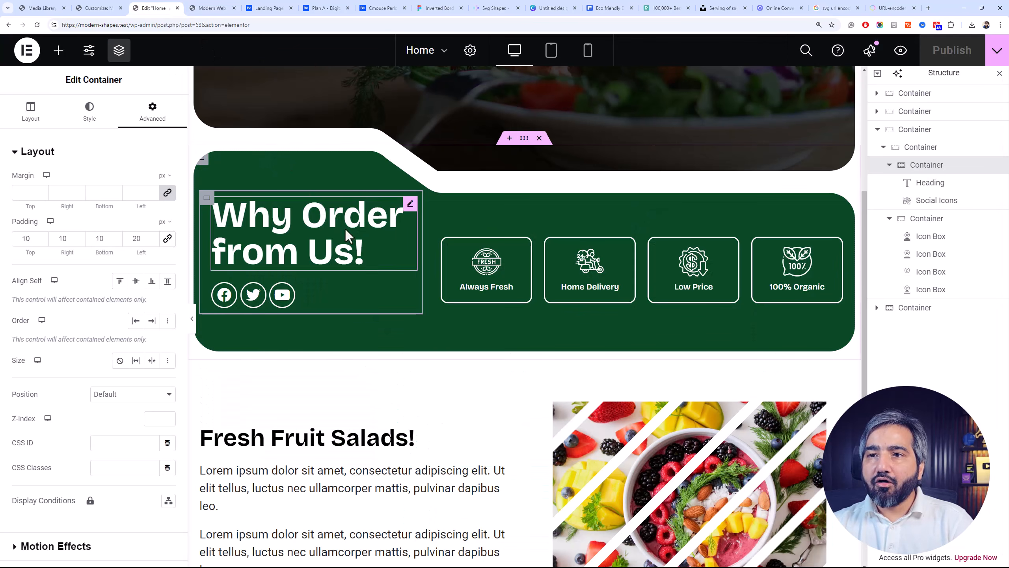